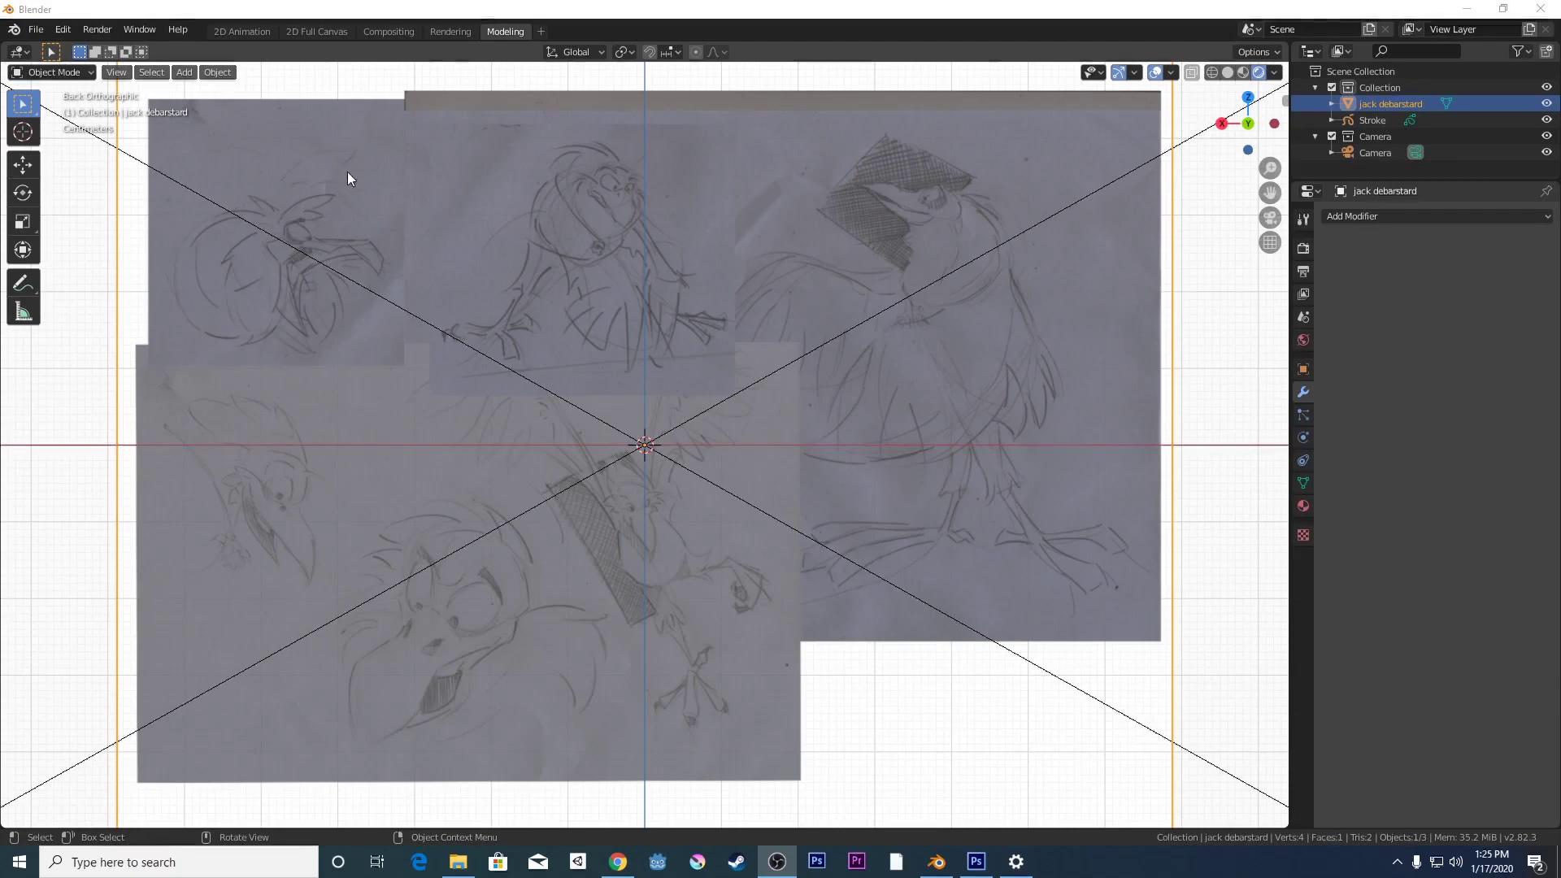
- Rename the grease pencil object Stroke in the outliner as "Old Jack-debarstard"
left_click(1366, 118)
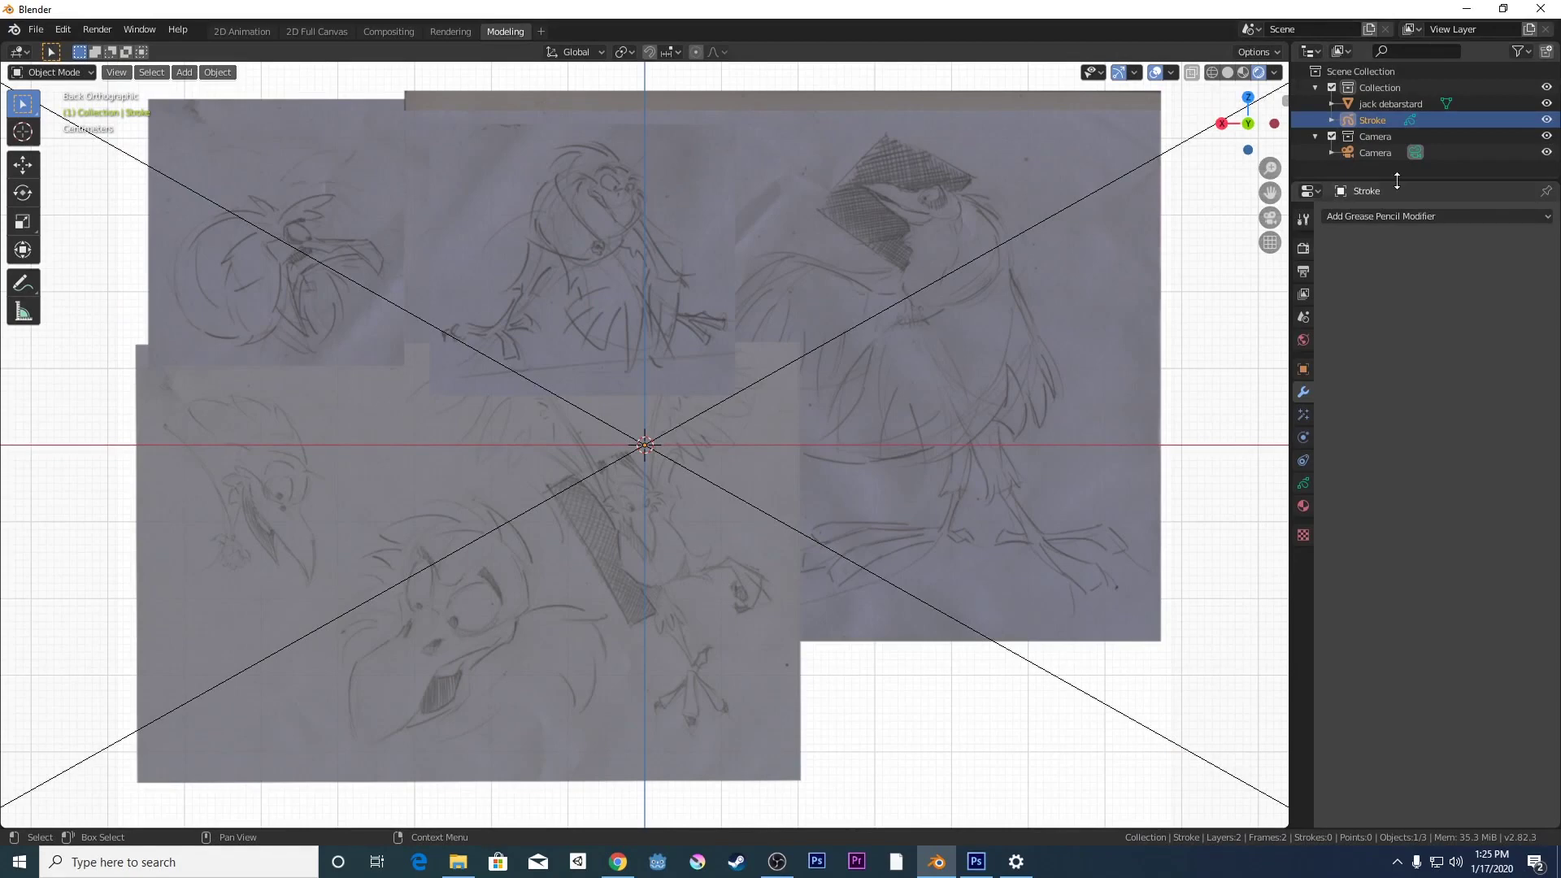
left_click_drag(1397, 179, 1397, 337)
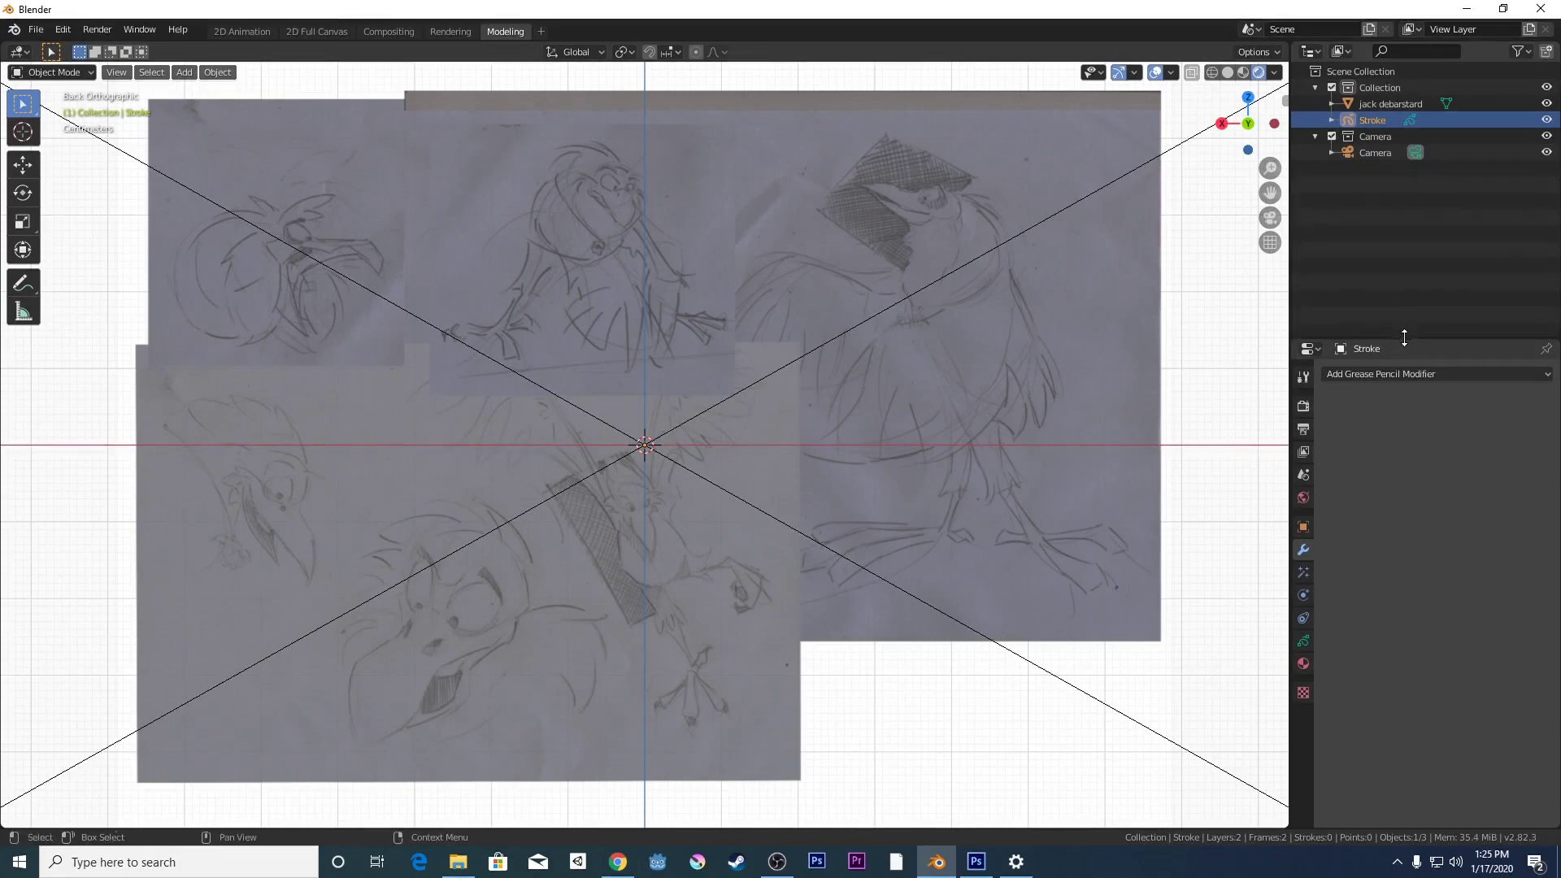
double_click(1395, 121)
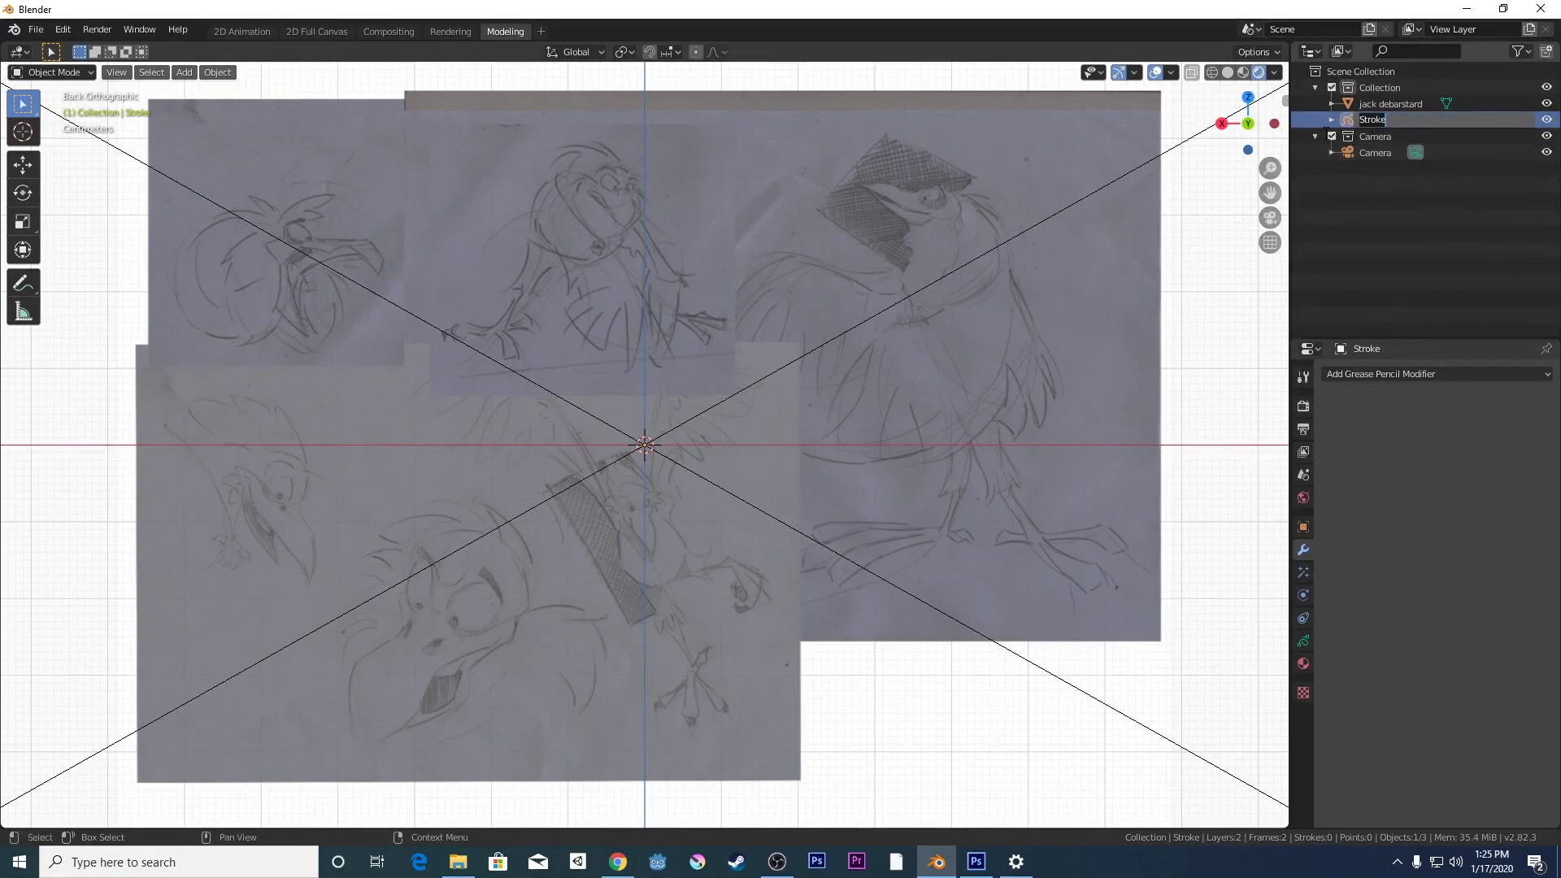
left_click(1331, 119)
left_click(1331, 119)
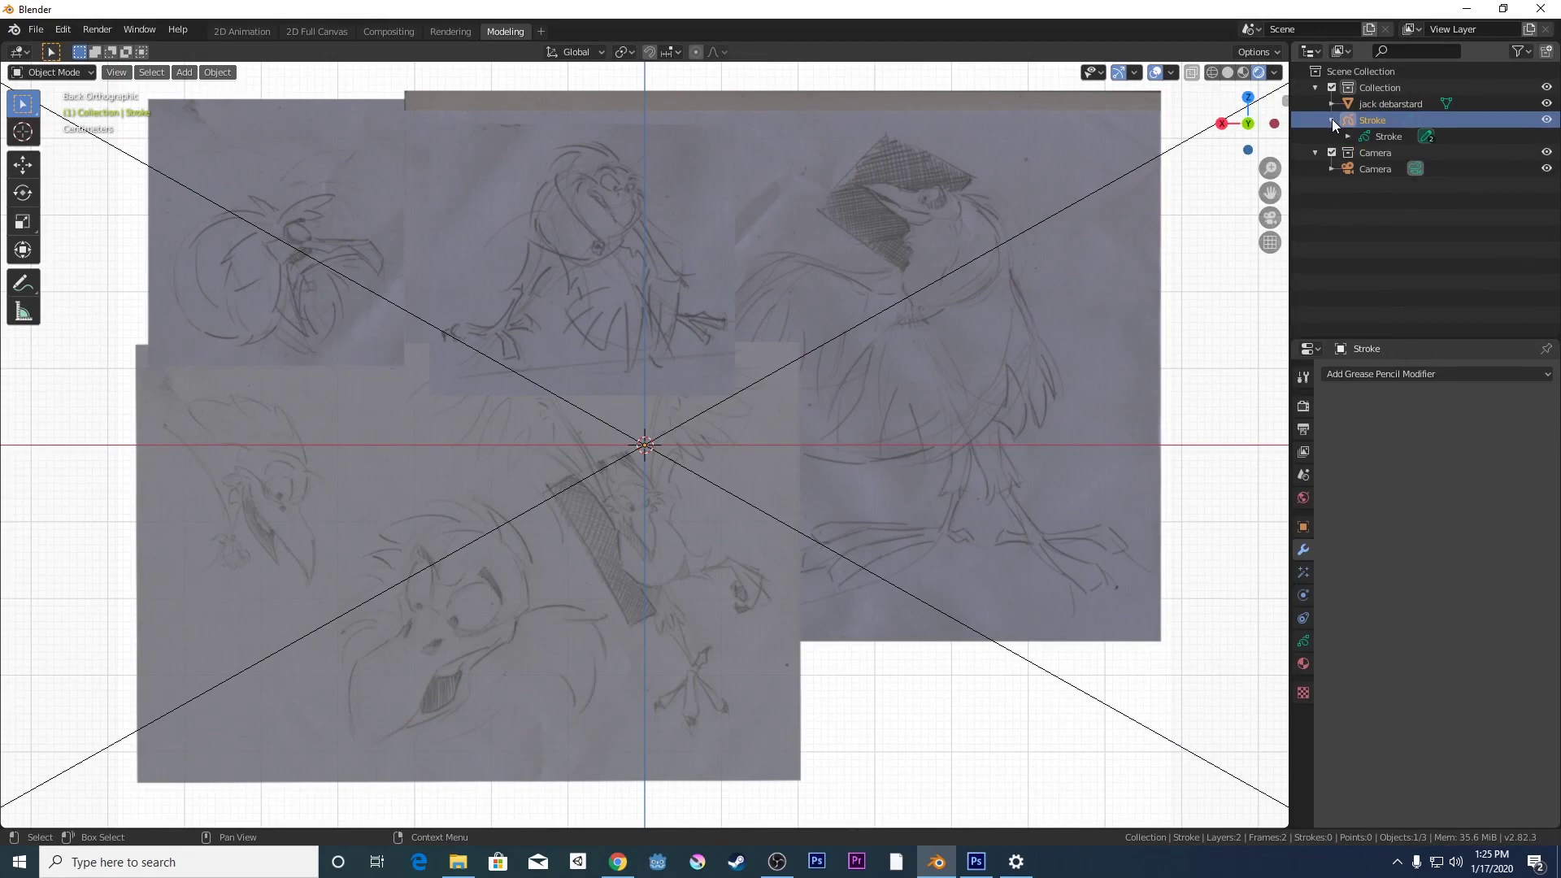
double_click(1387, 123)
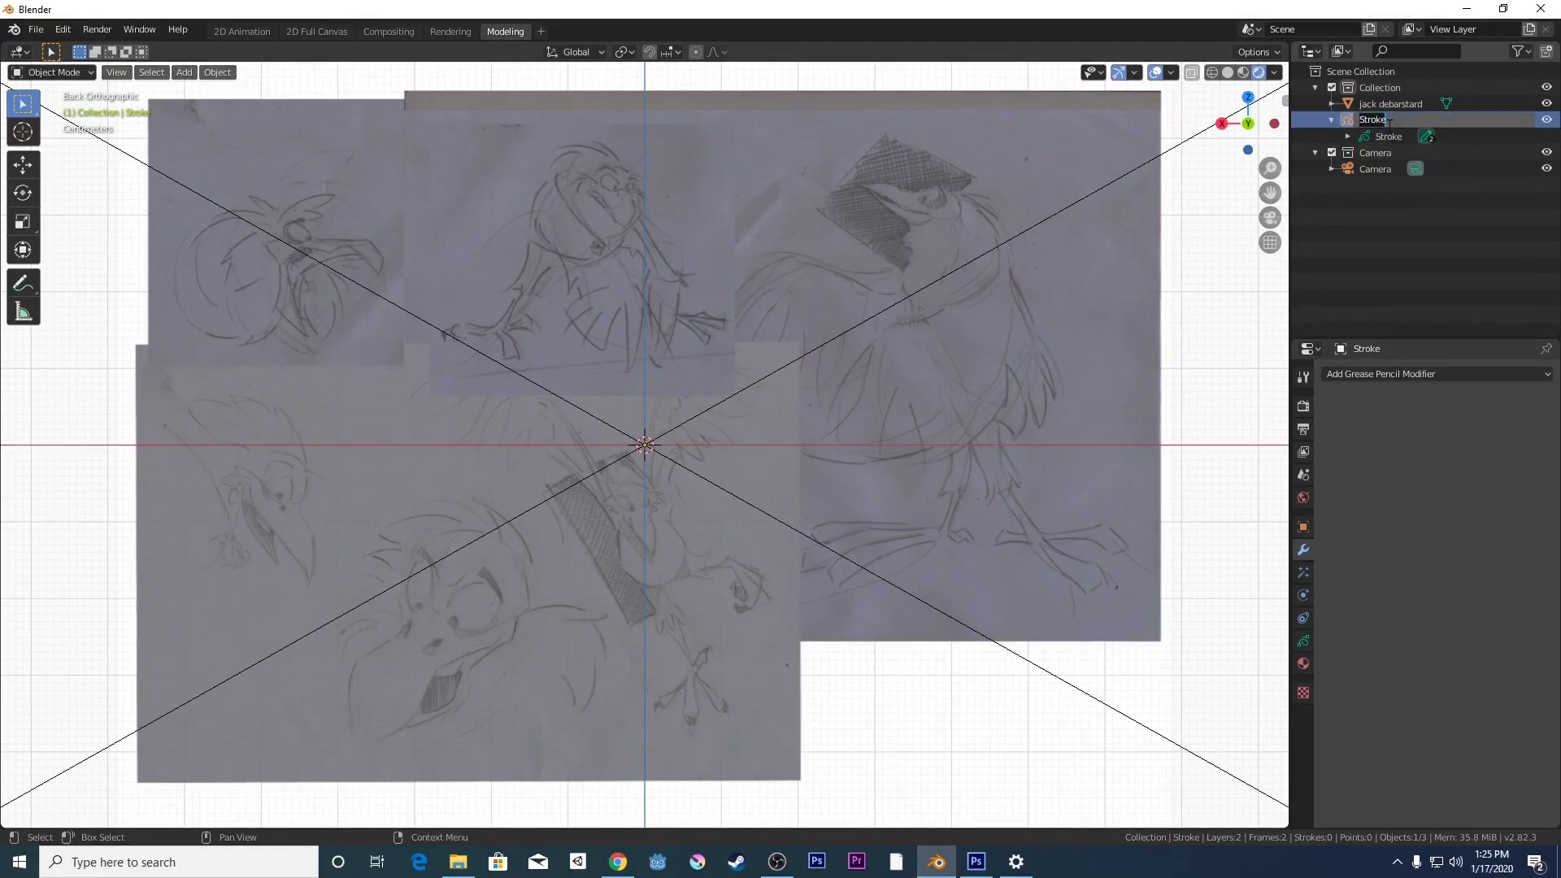
type("Old")
key("Return")
type("jack- debarstard")
key("Return")
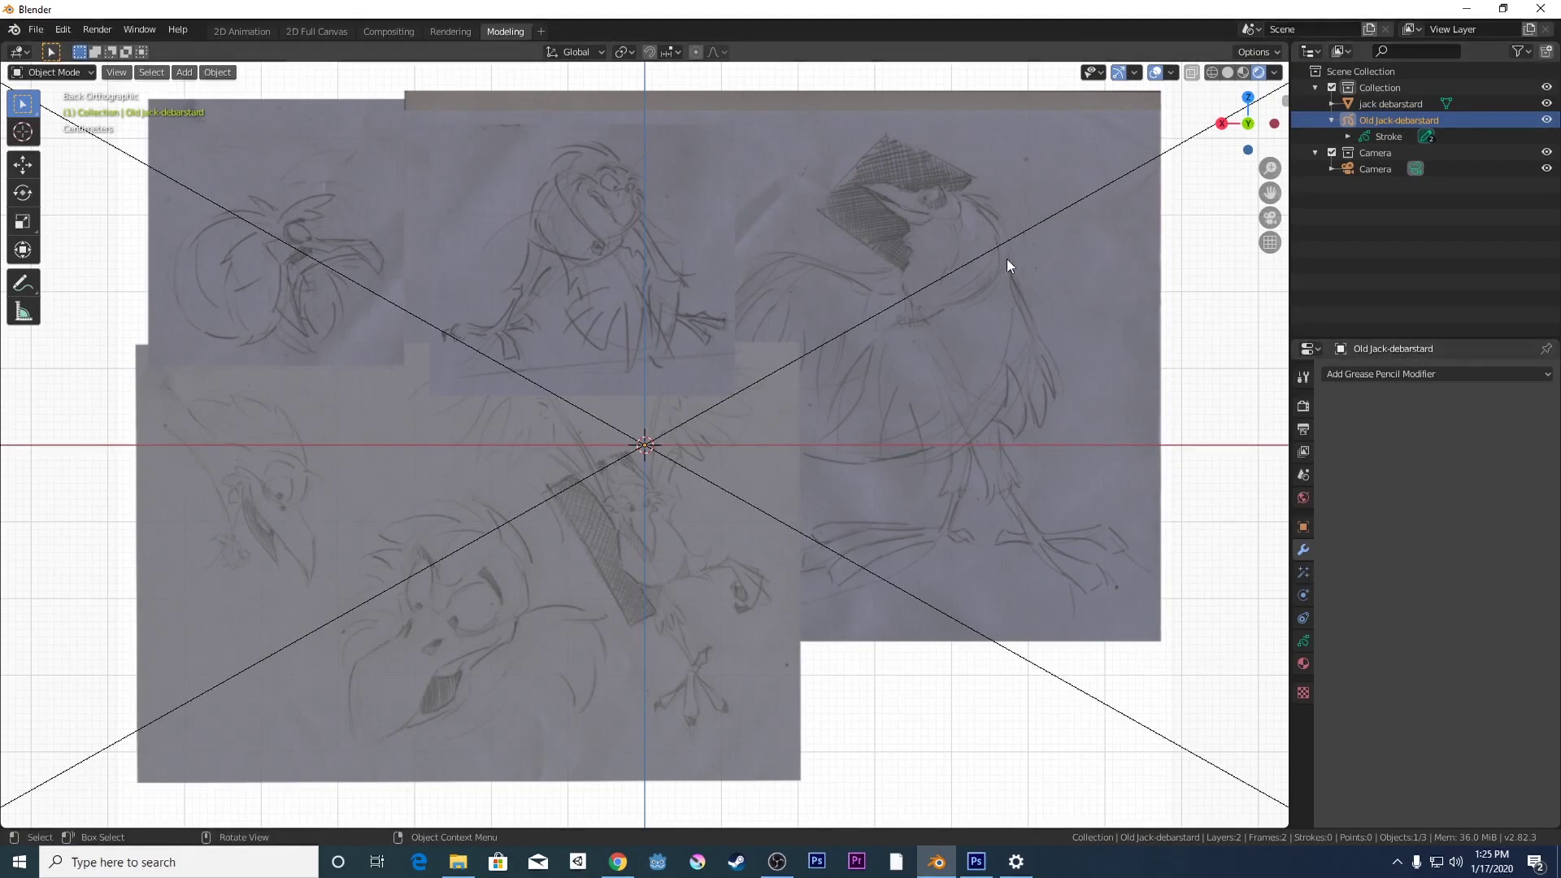
- Enter edit mode on the grease pencil object and remove its Black, Red, Grey and Black Dots materials
left_click(1366, 136)
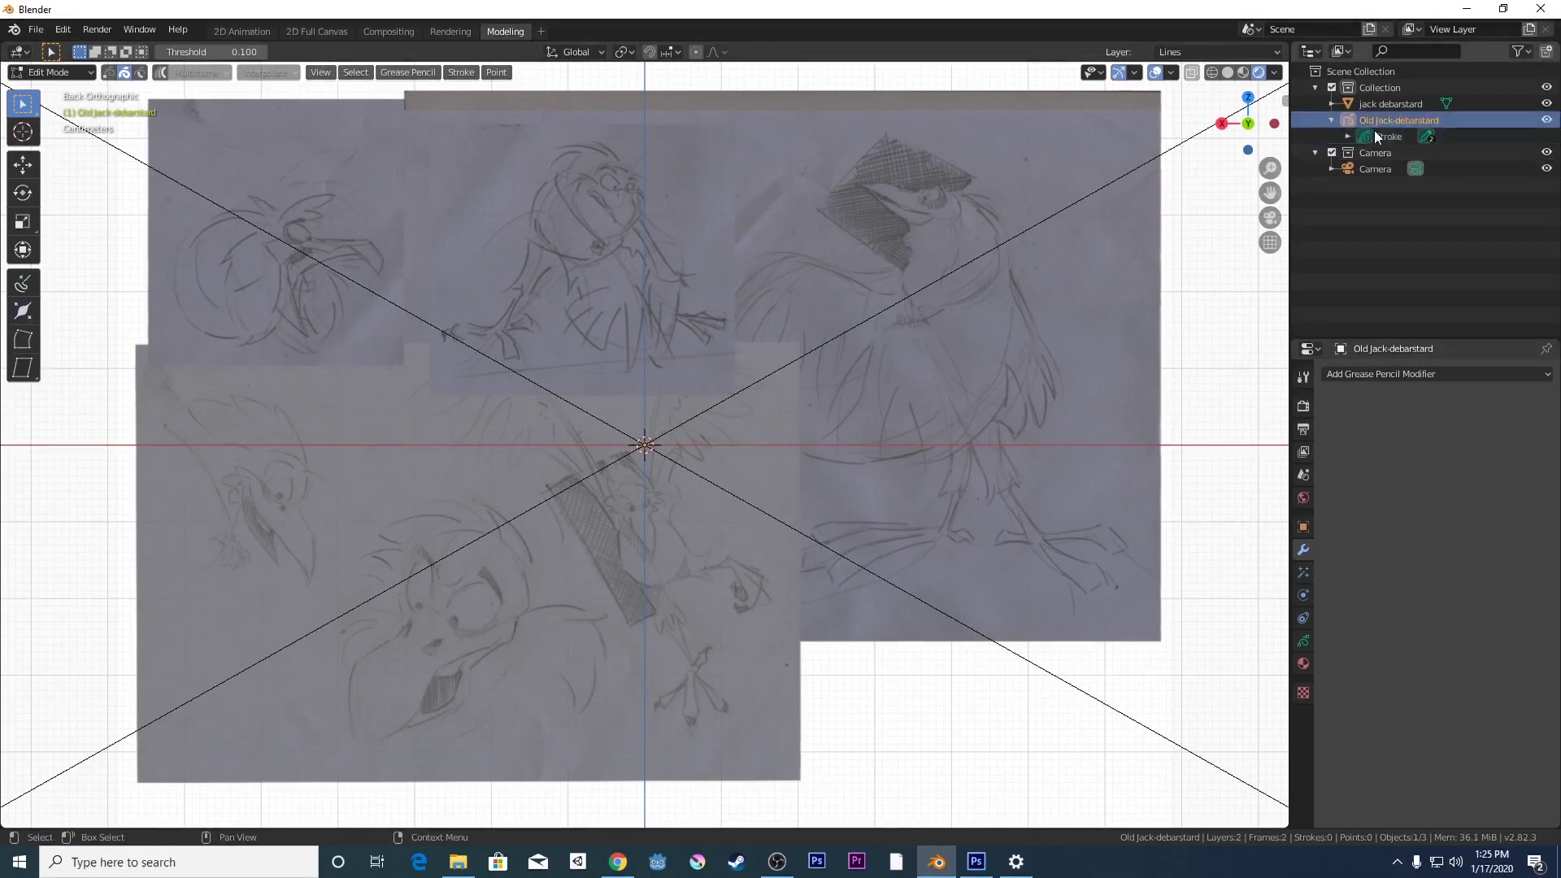
left_click(1304, 662)
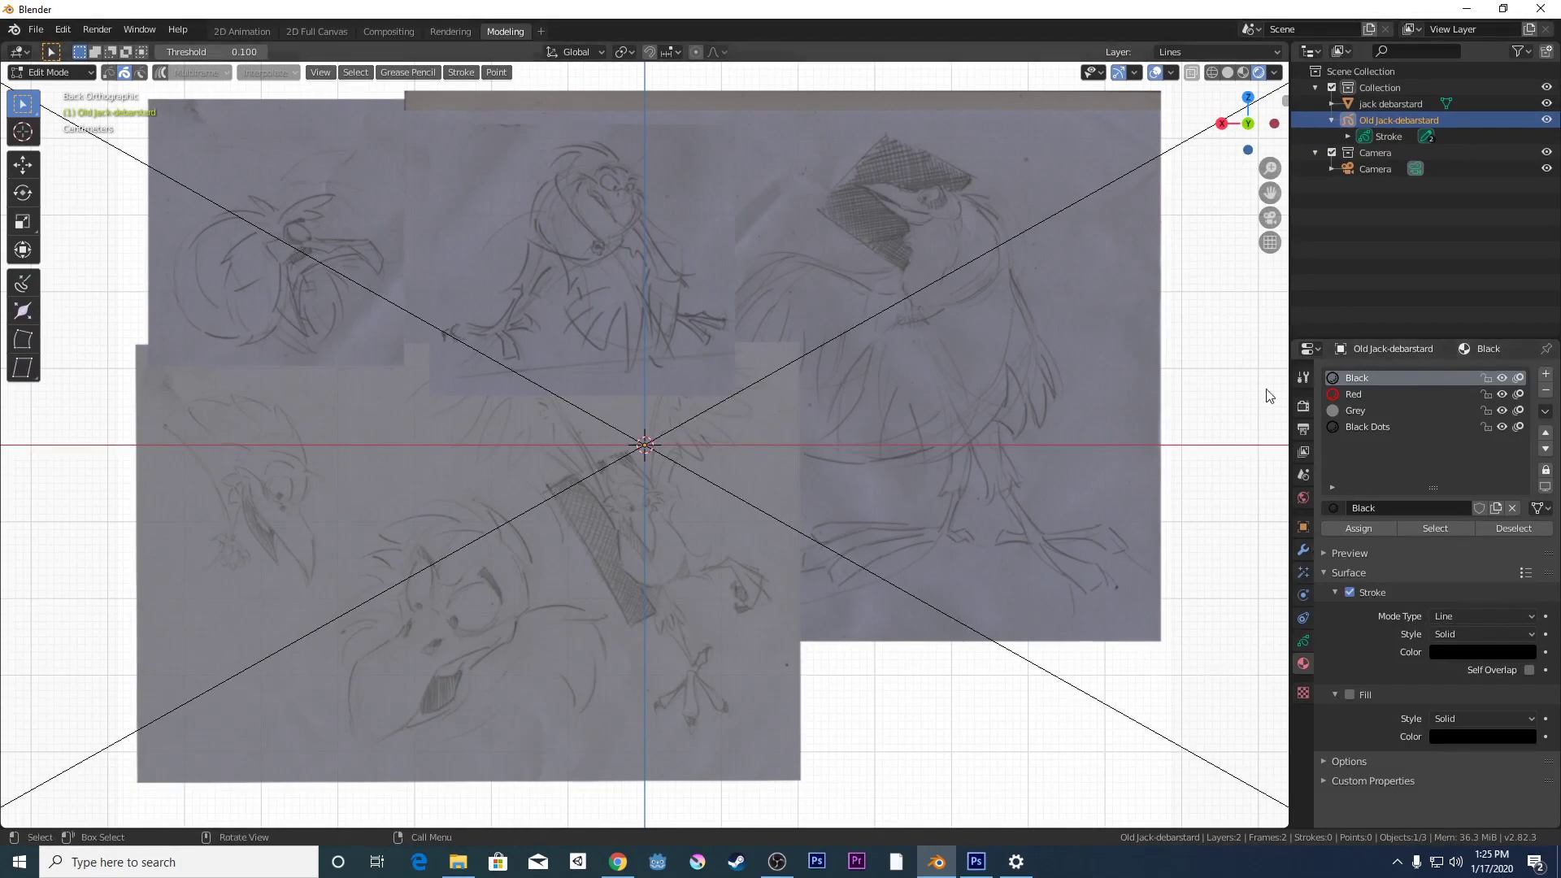
left_click(1373, 426)
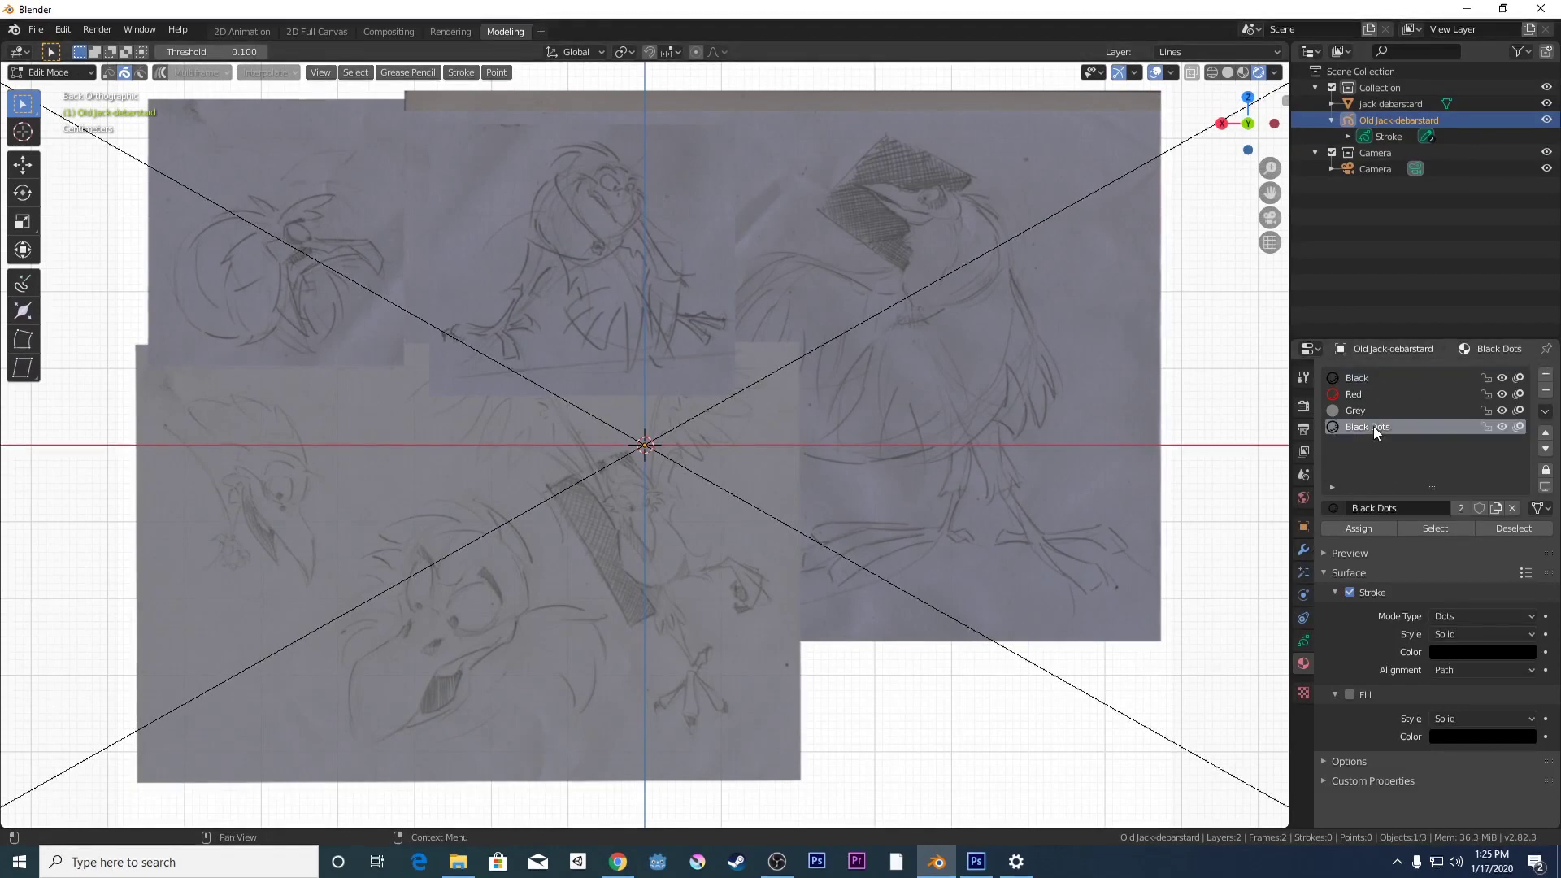
left_click(1545, 391)
left_click(1545, 391)
left_click(1546, 393)
left_click(1546, 393)
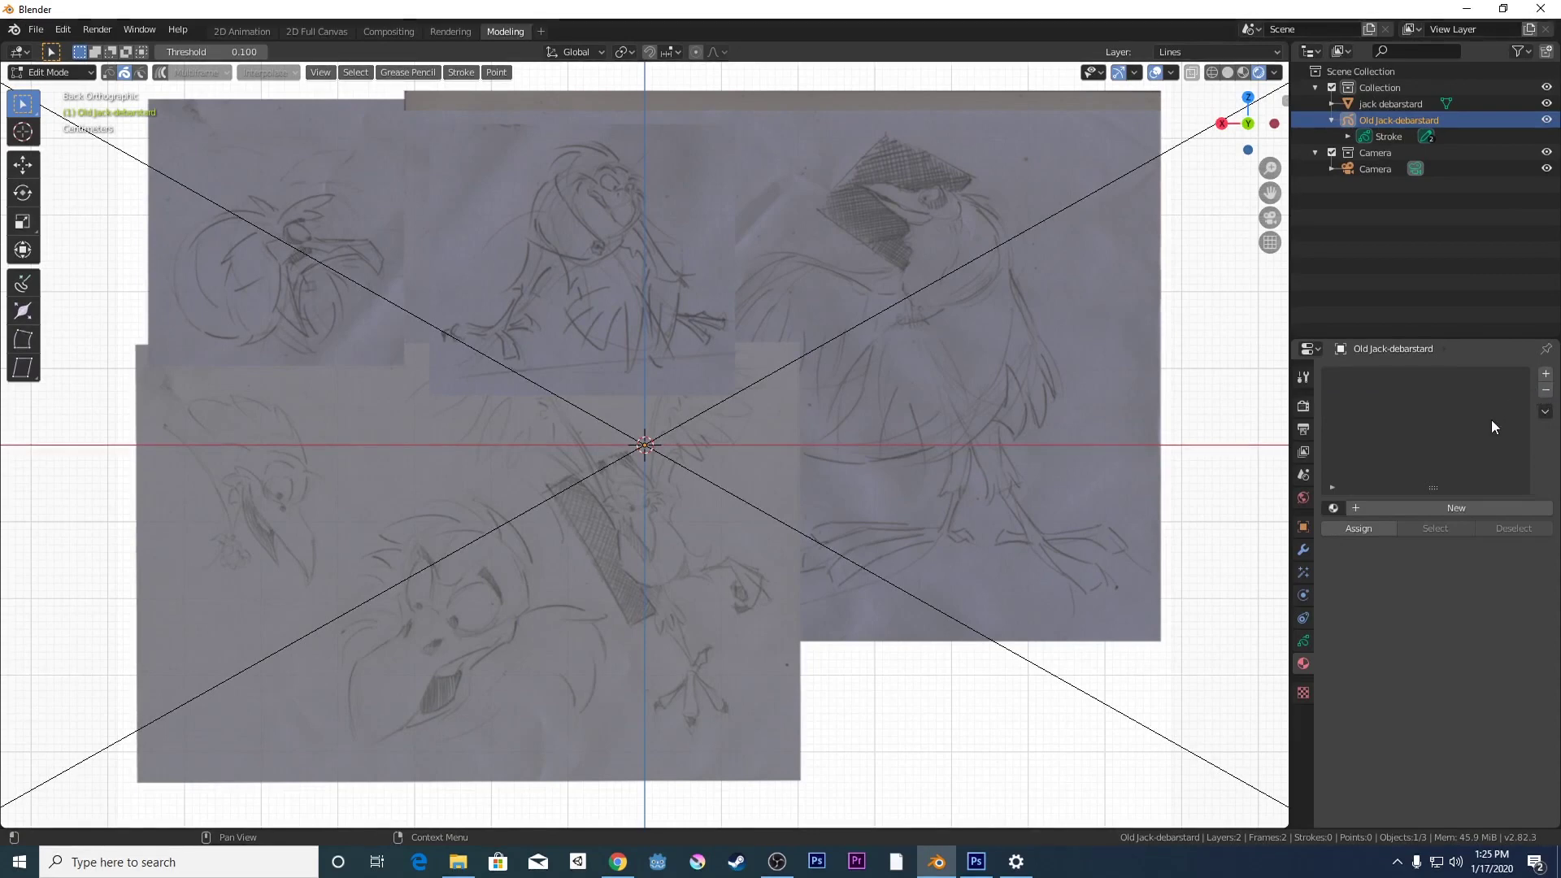
- Create a new material for the grease pencil object and name it Ink
left_click(1382, 507)
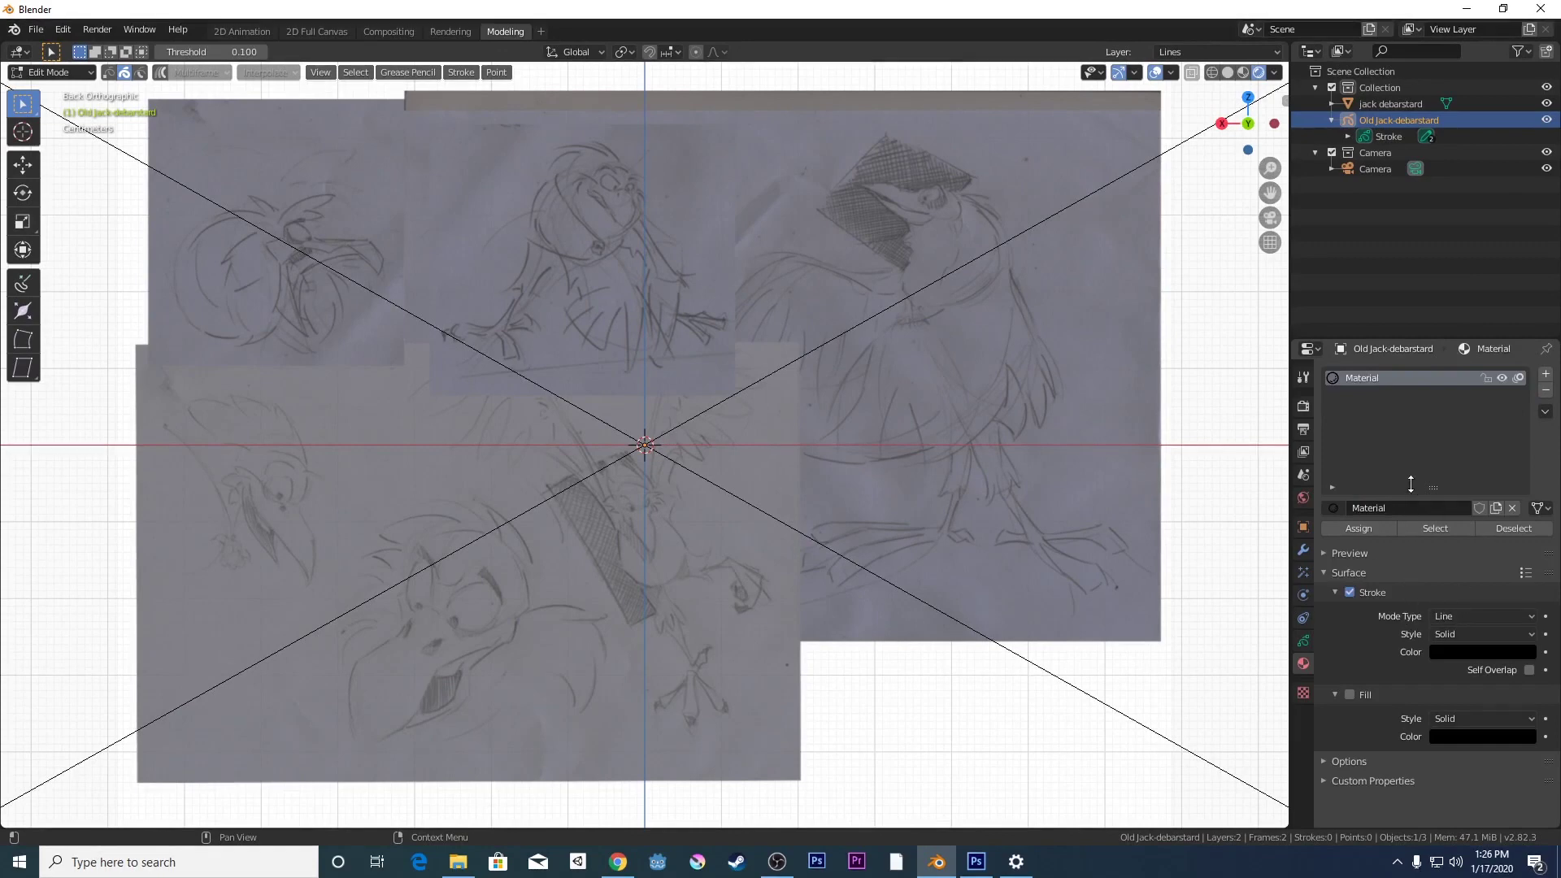
double_click(1373, 377)
type("Ink")
key("Return")
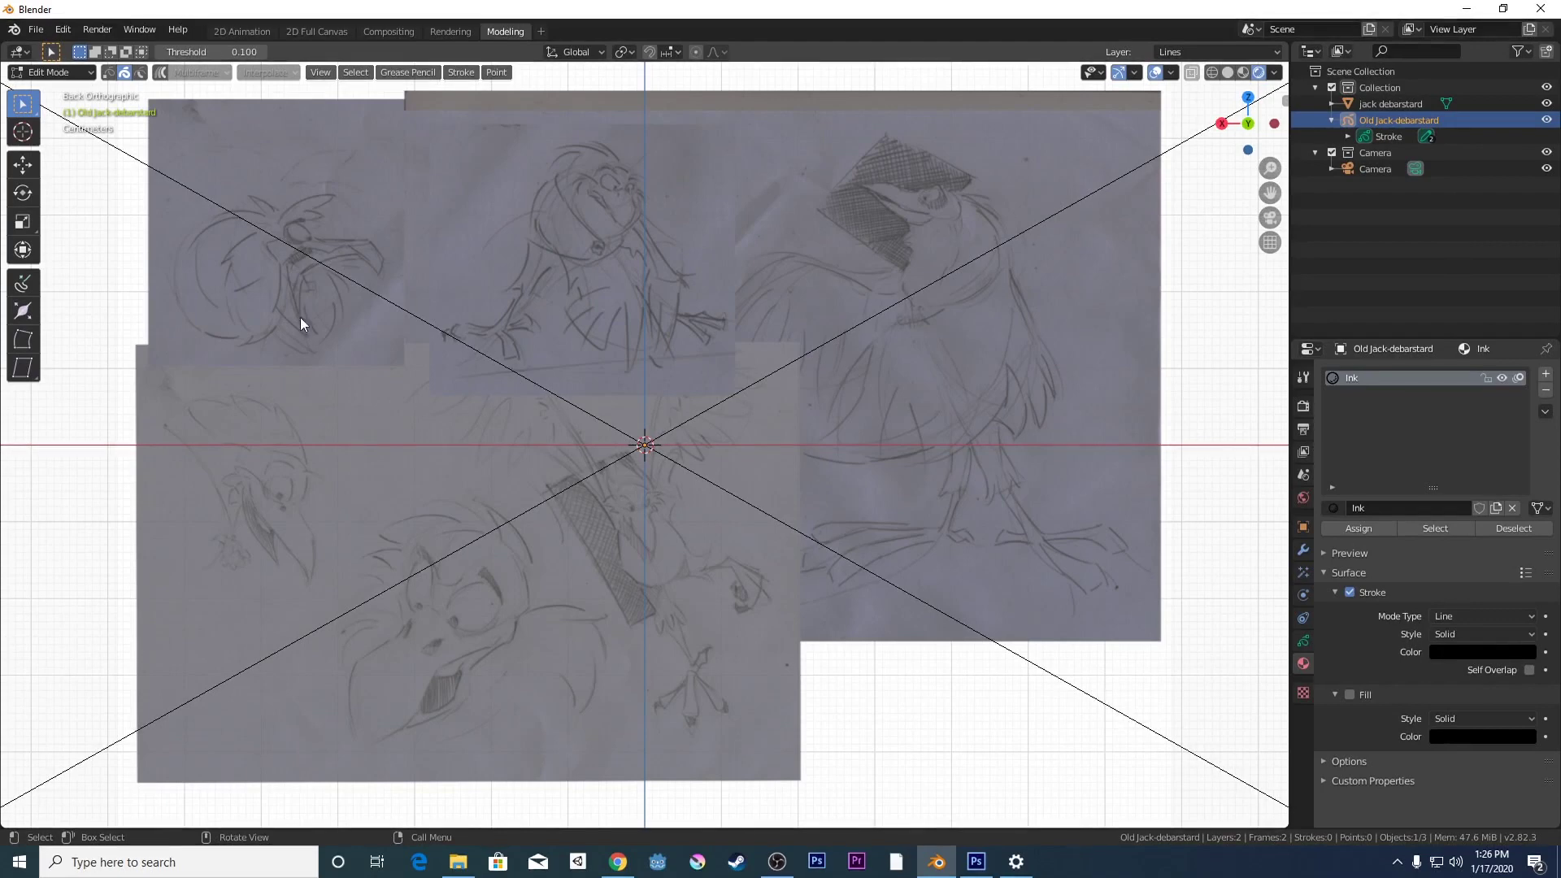
- Switch to Draw mode with the Curve tool and pull in the rising side of its thickness profile
left_click(56, 71)
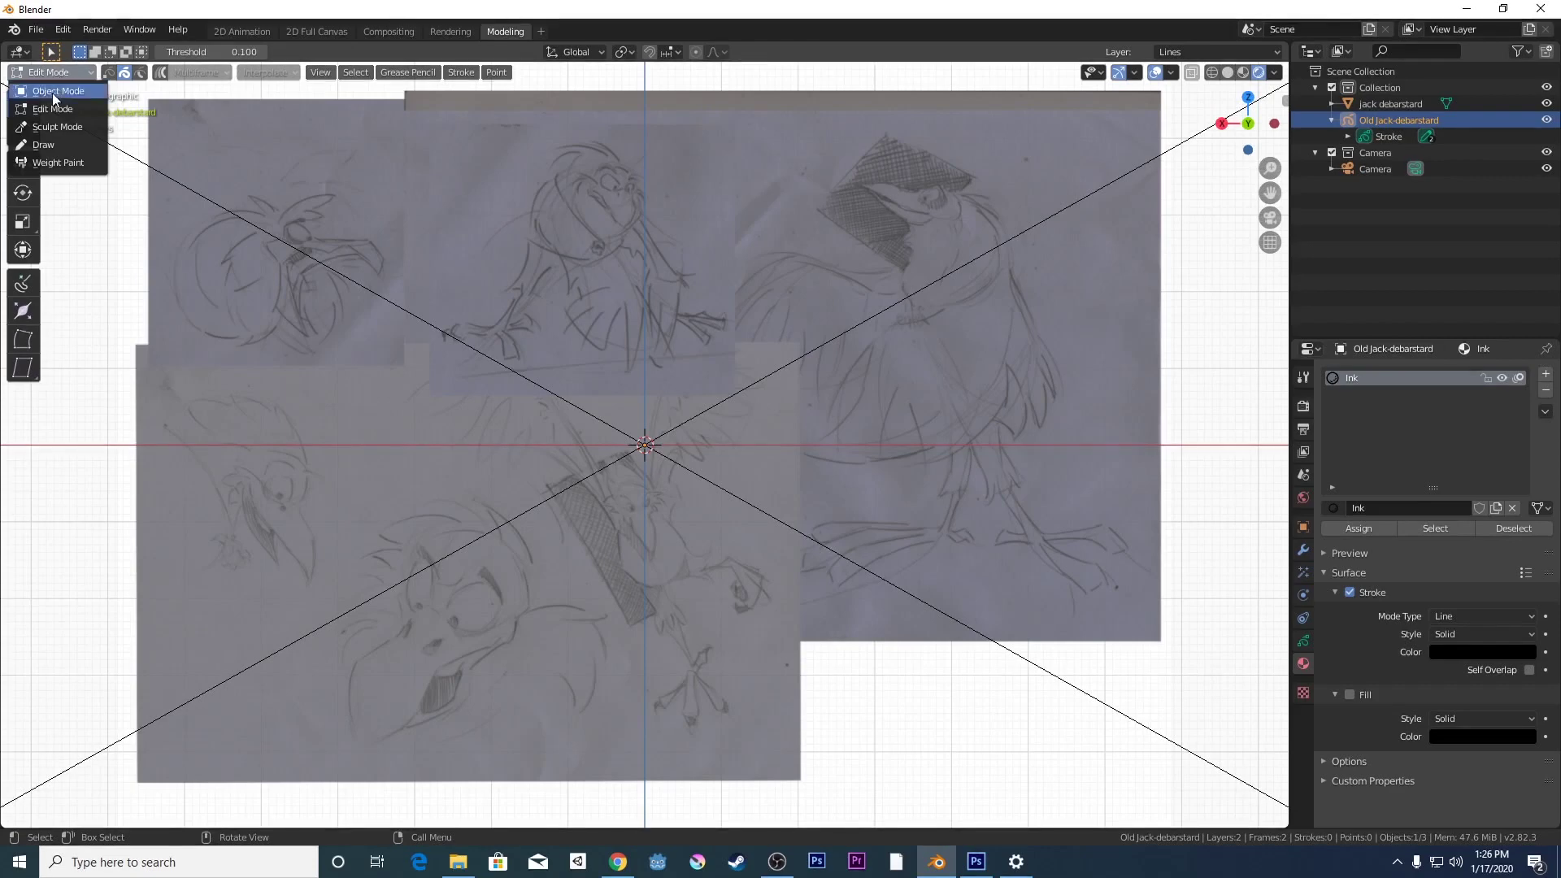
left_click(44, 140)
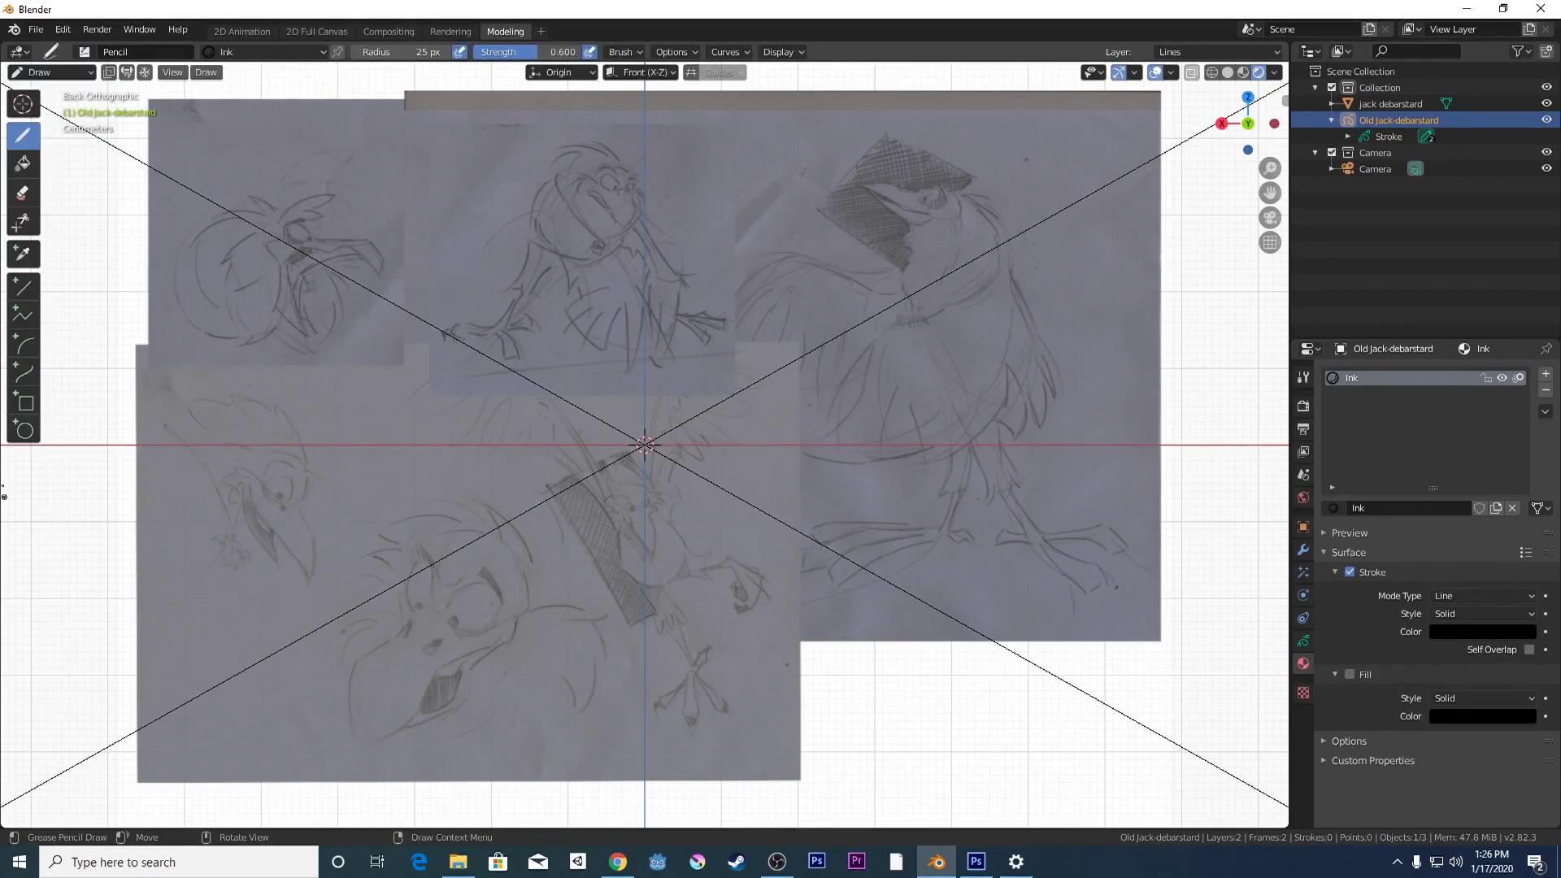
left_click(24, 376)
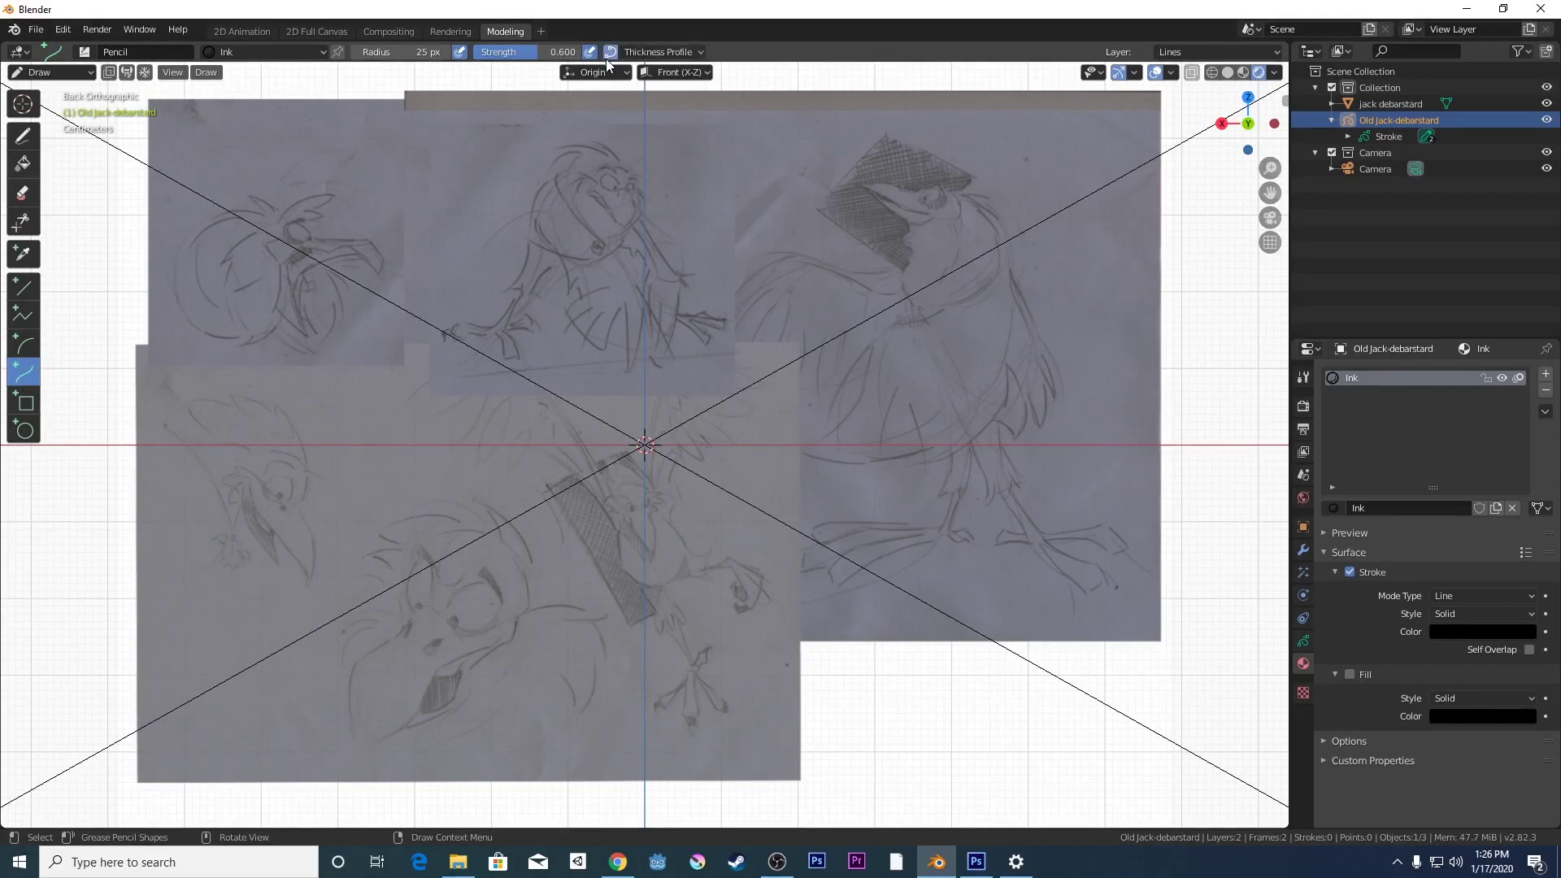
left_click(630, 52)
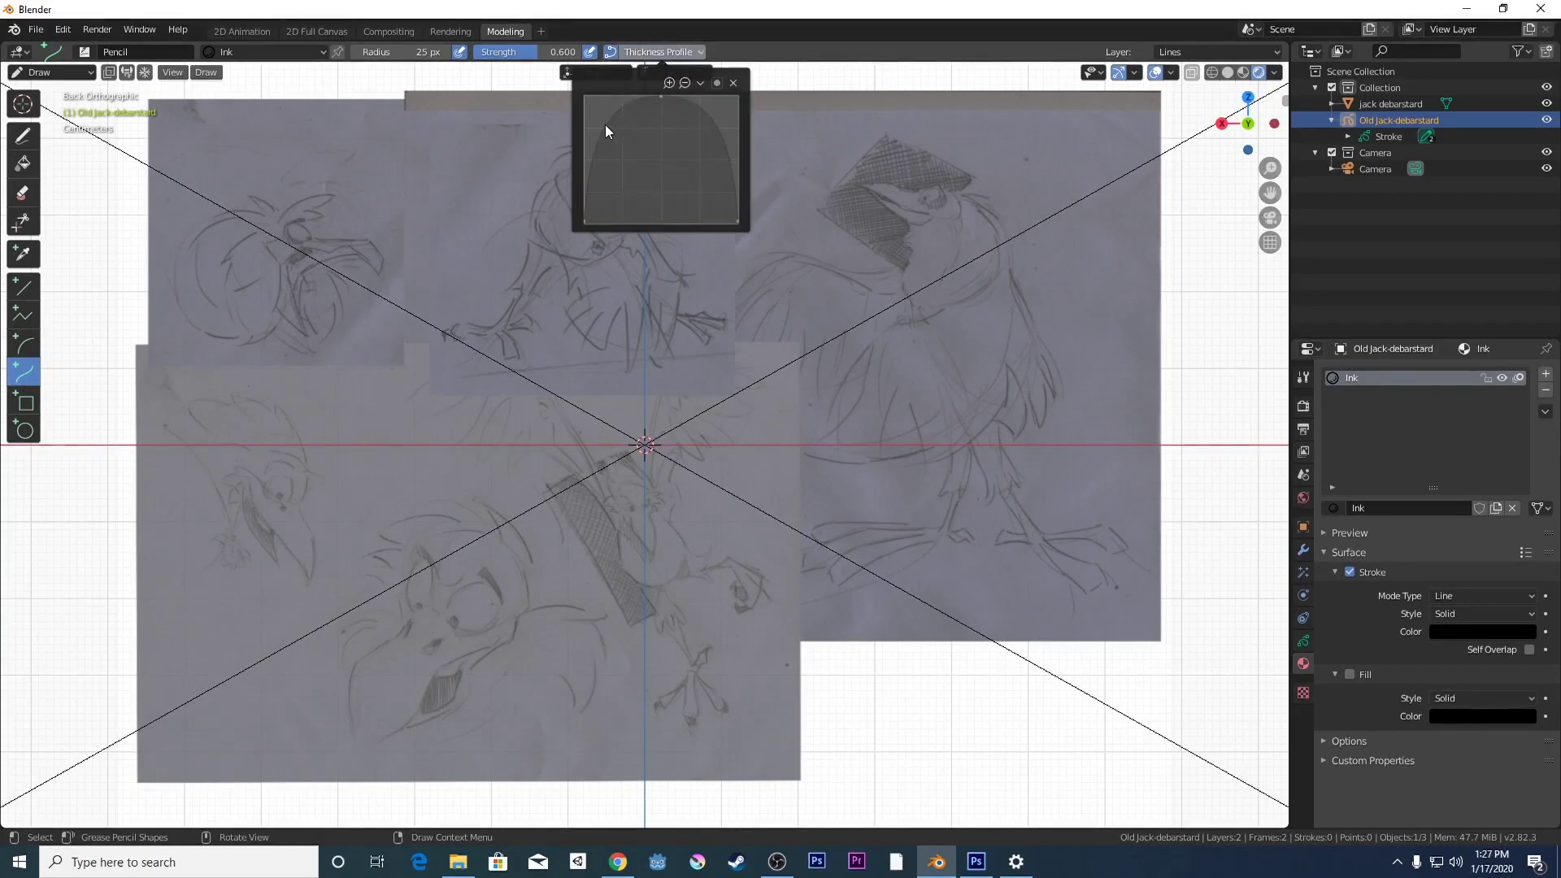
left_click_drag(603, 125, 637, 156)
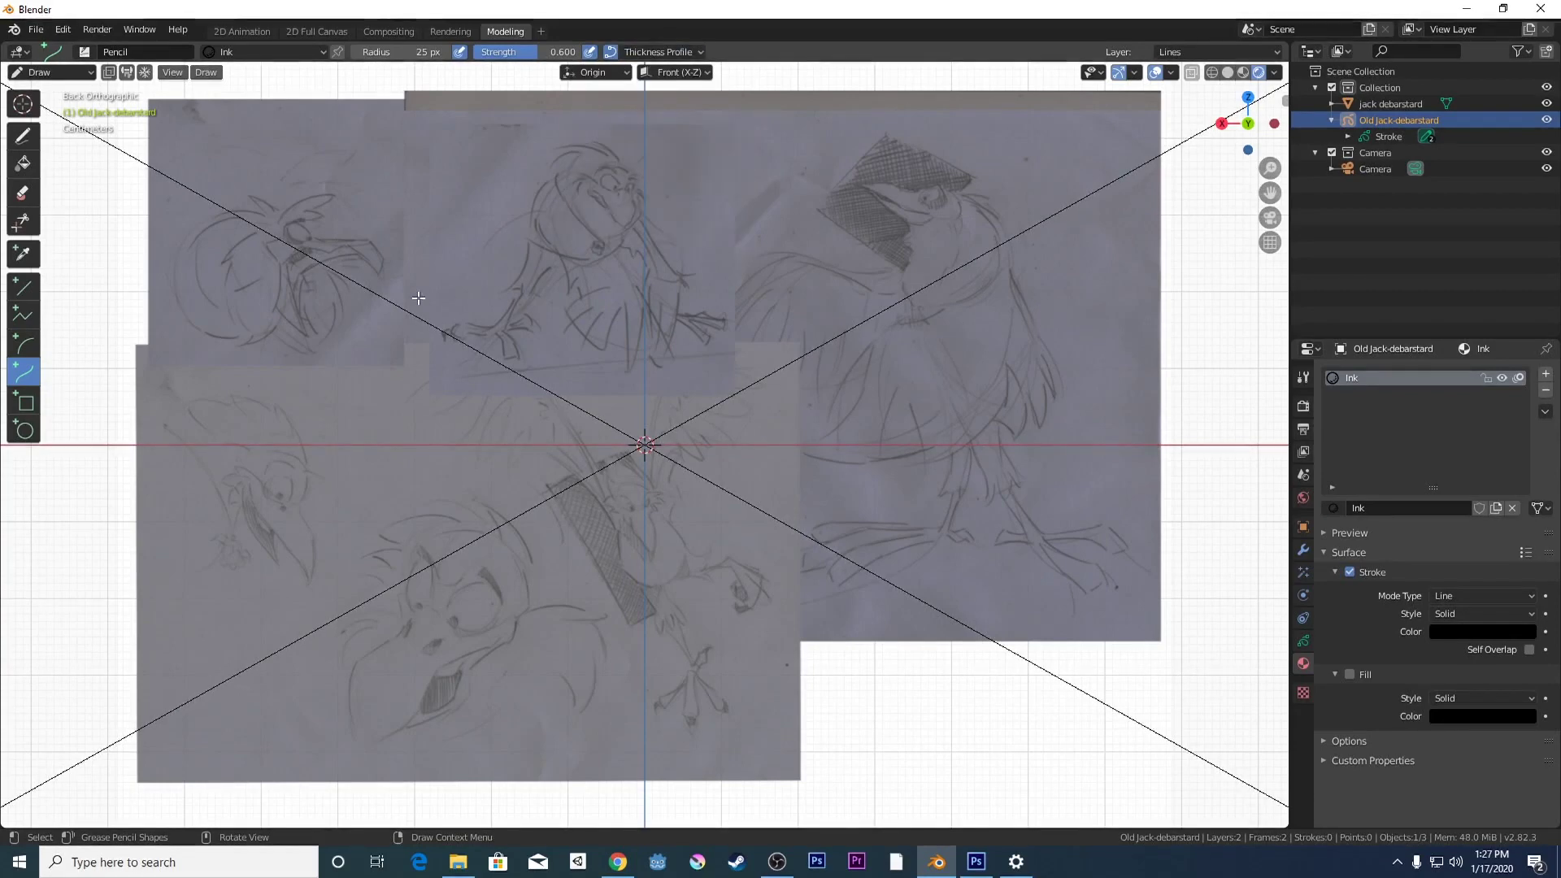
- Try a straight Pencil curve across the upper sketches, then cancel it and switch the brush to Ink Pen
left_click_drag(431, 240, 992, 232)
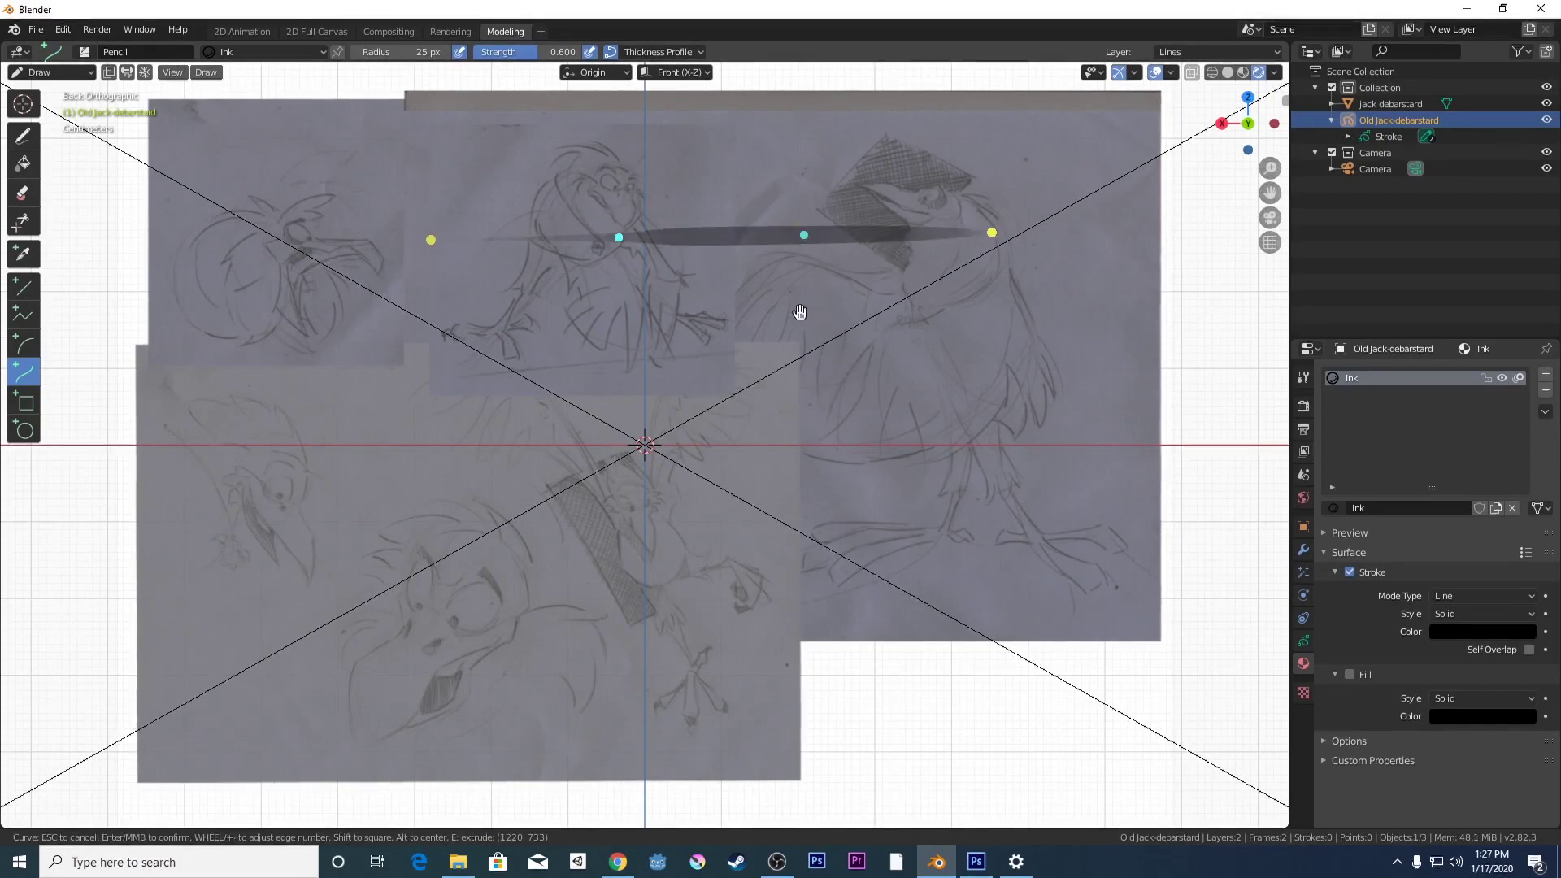
key("Escape")
left_click(84, 51)
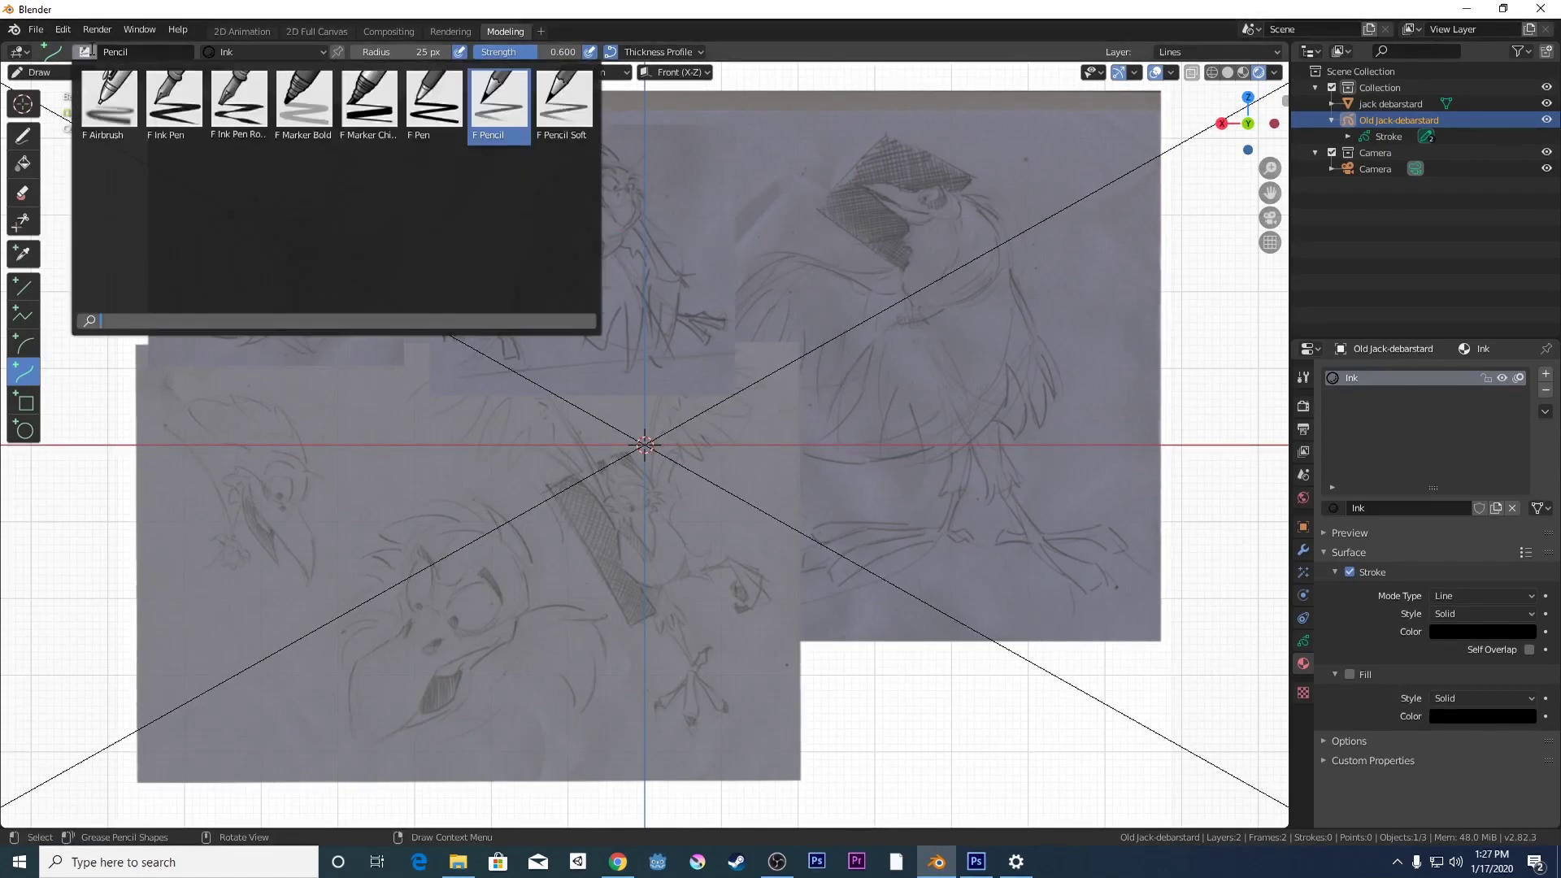
left_click(172, 114)
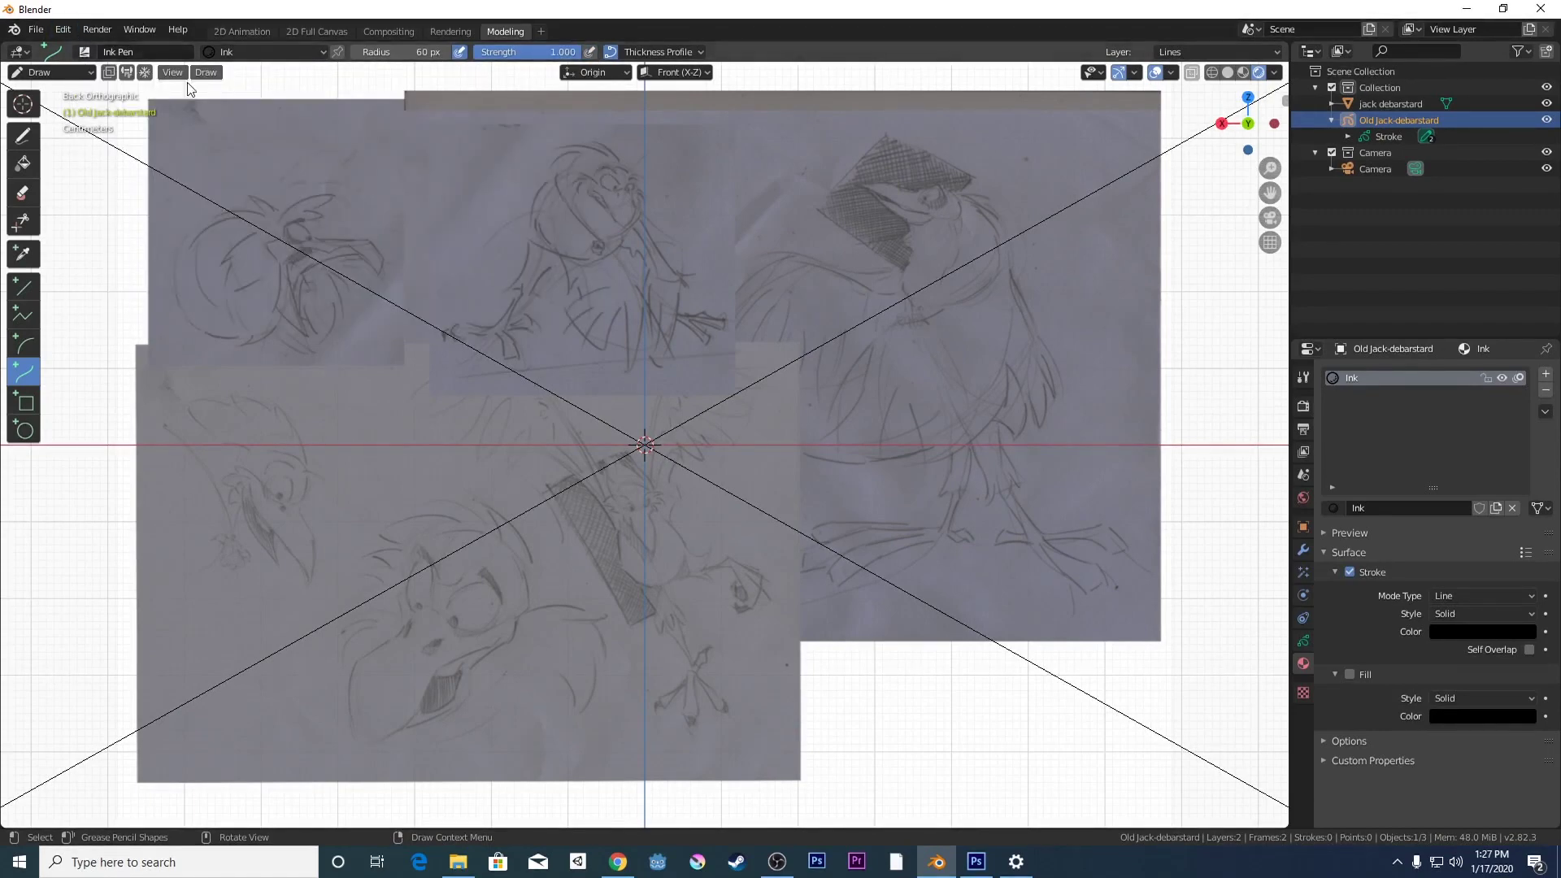
- Try an upward-bent Ink Pen curve across the upper bird sketches
left_click_drag(493, 235, 1031, 284)
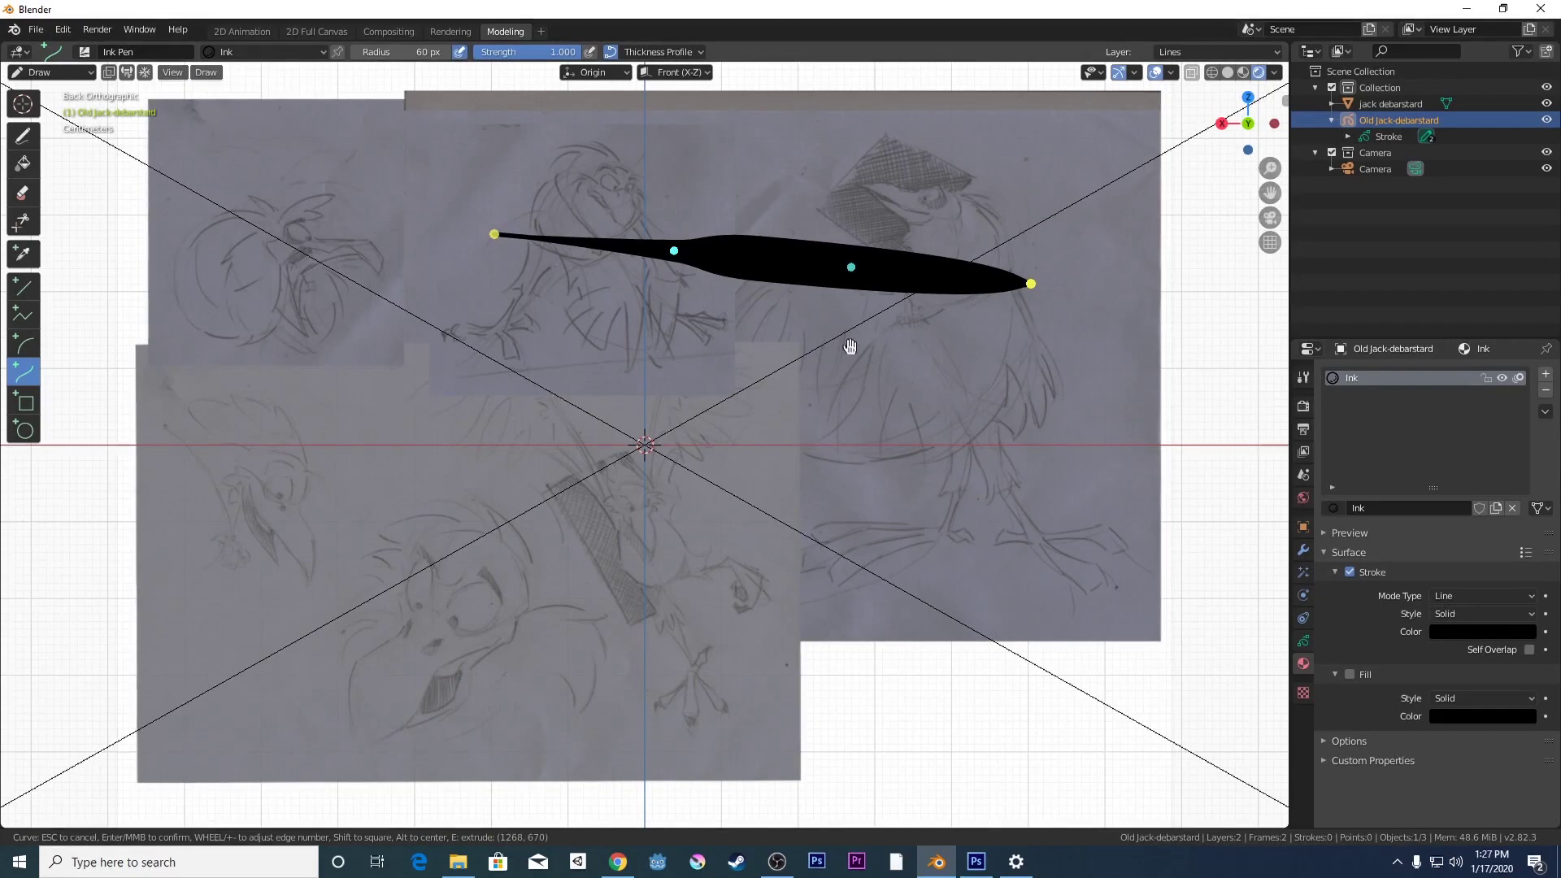
left_click_drag(674, 252, 729, 148)
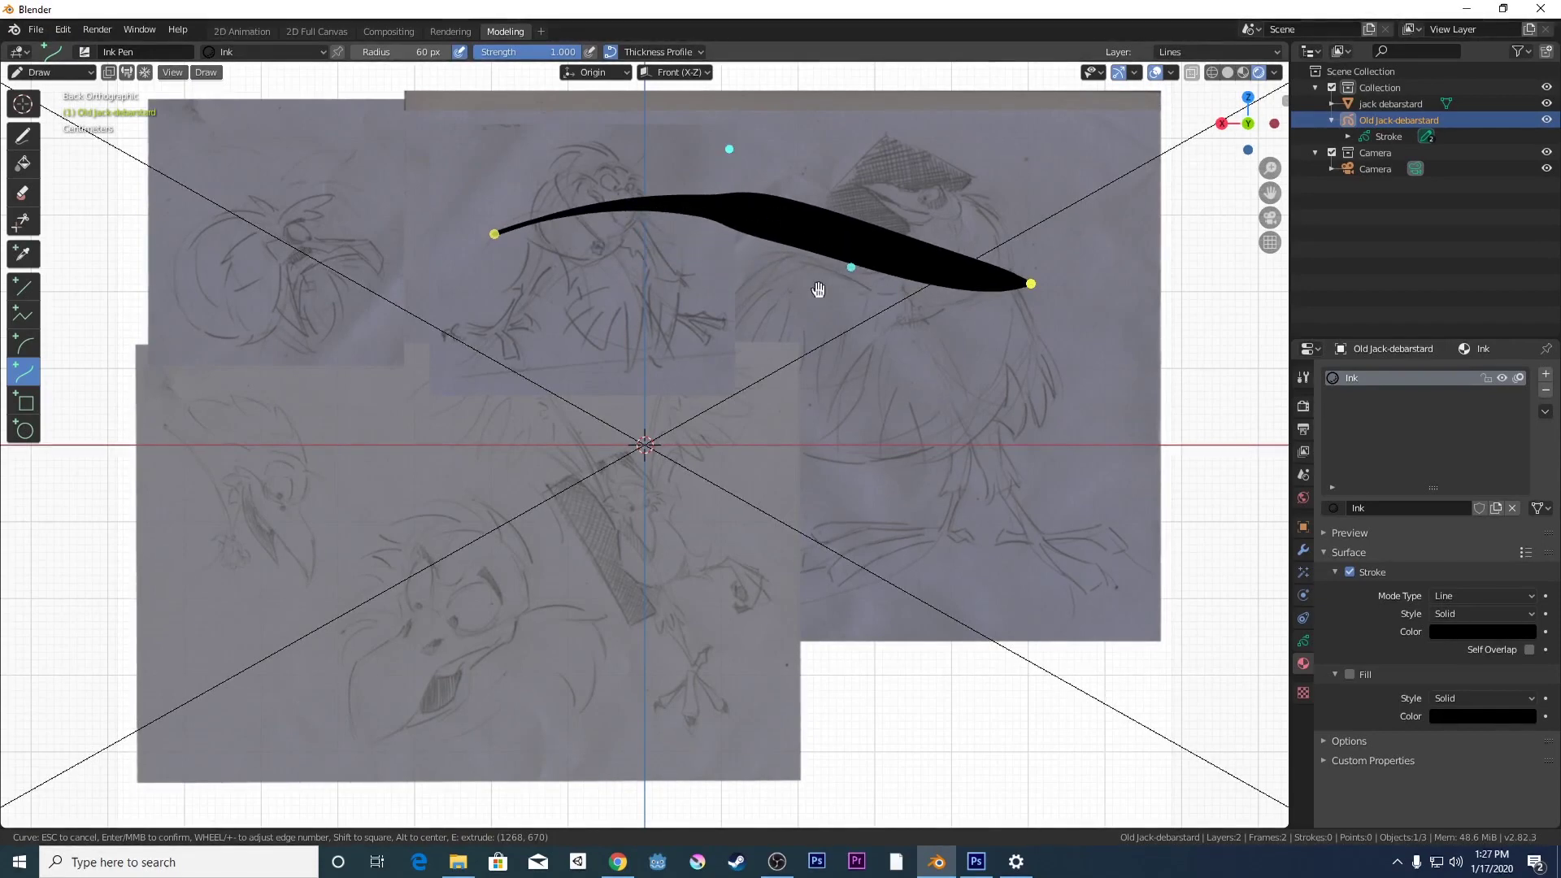
key("Escape")
- Reshape the Curve tool's thickness profile so strokes start thick and taper towards their end
left_click(648, 49)
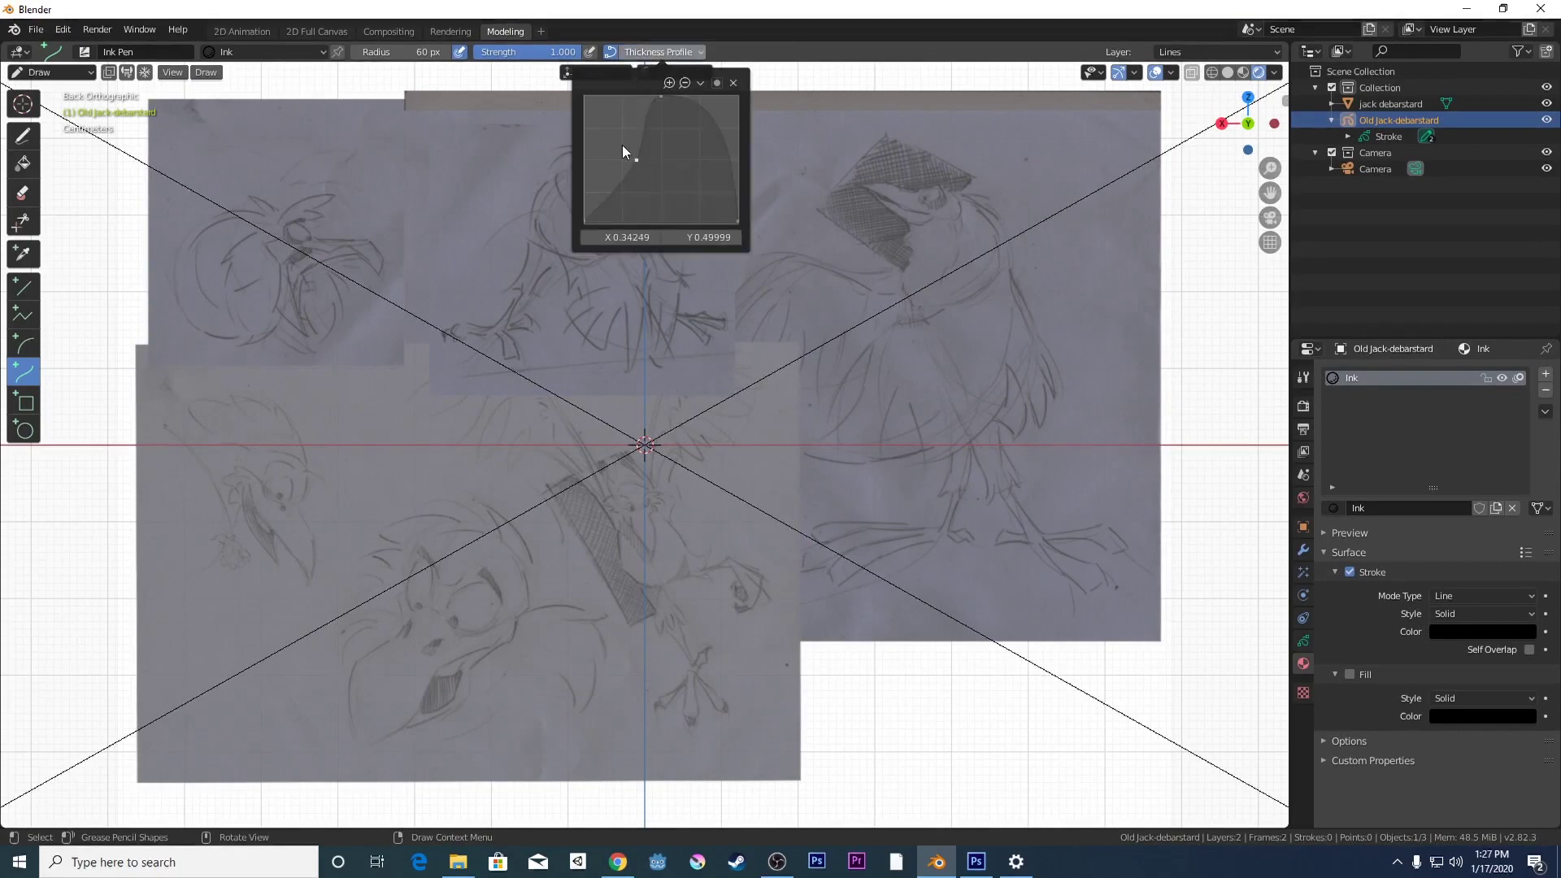
mouse_move(636, 157)
left_mouse_down()
mouse_move(621, 136)
mouse_move(650, 138)
left_mouse_up()
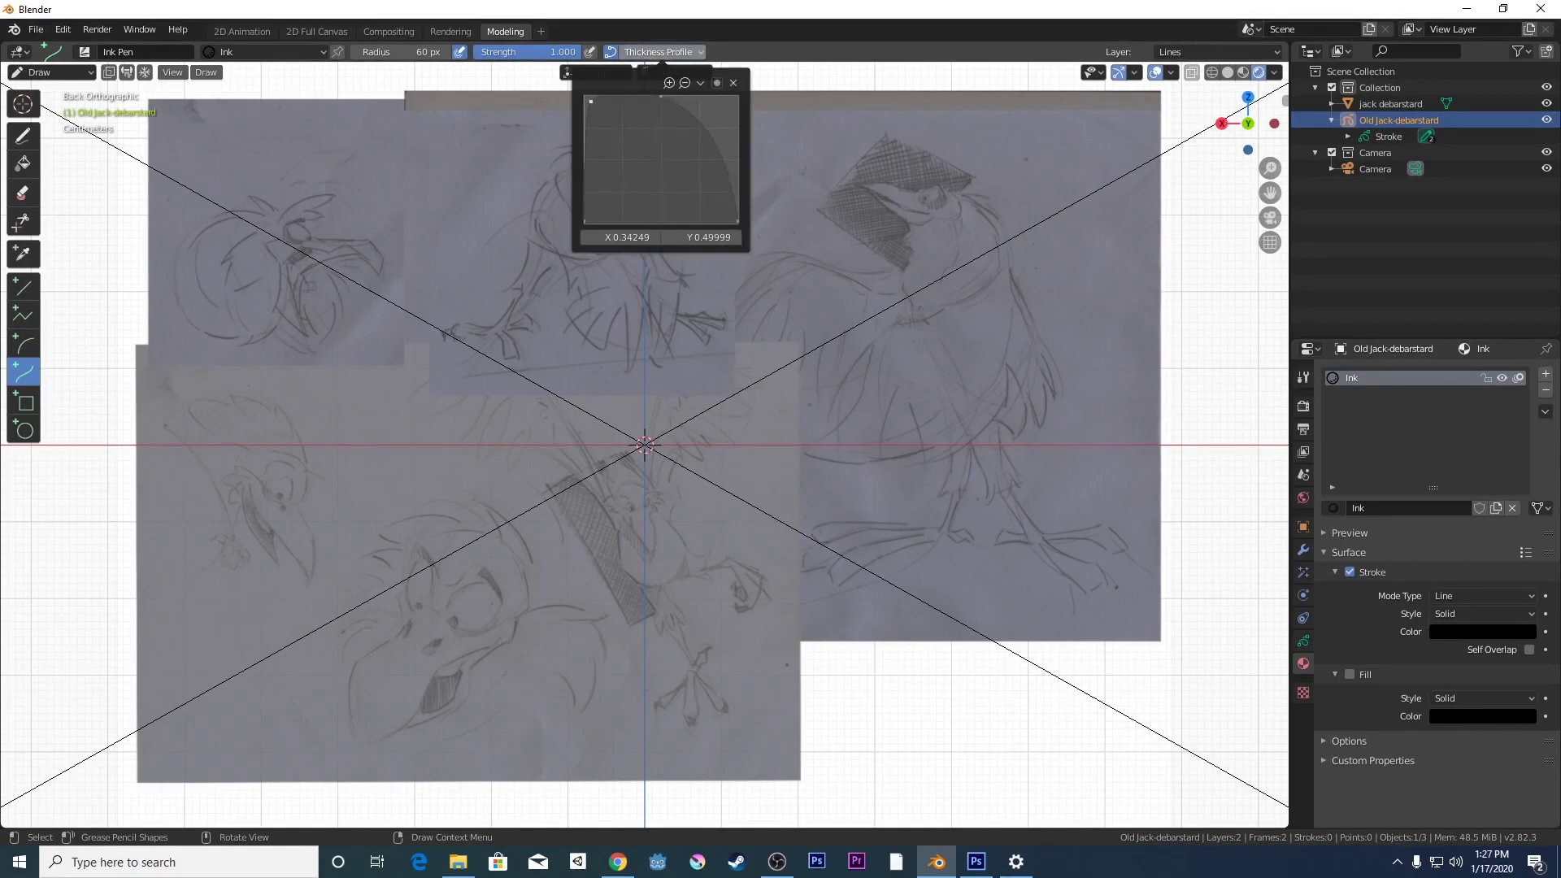
left_click_drag(591, 101, 625, 123)
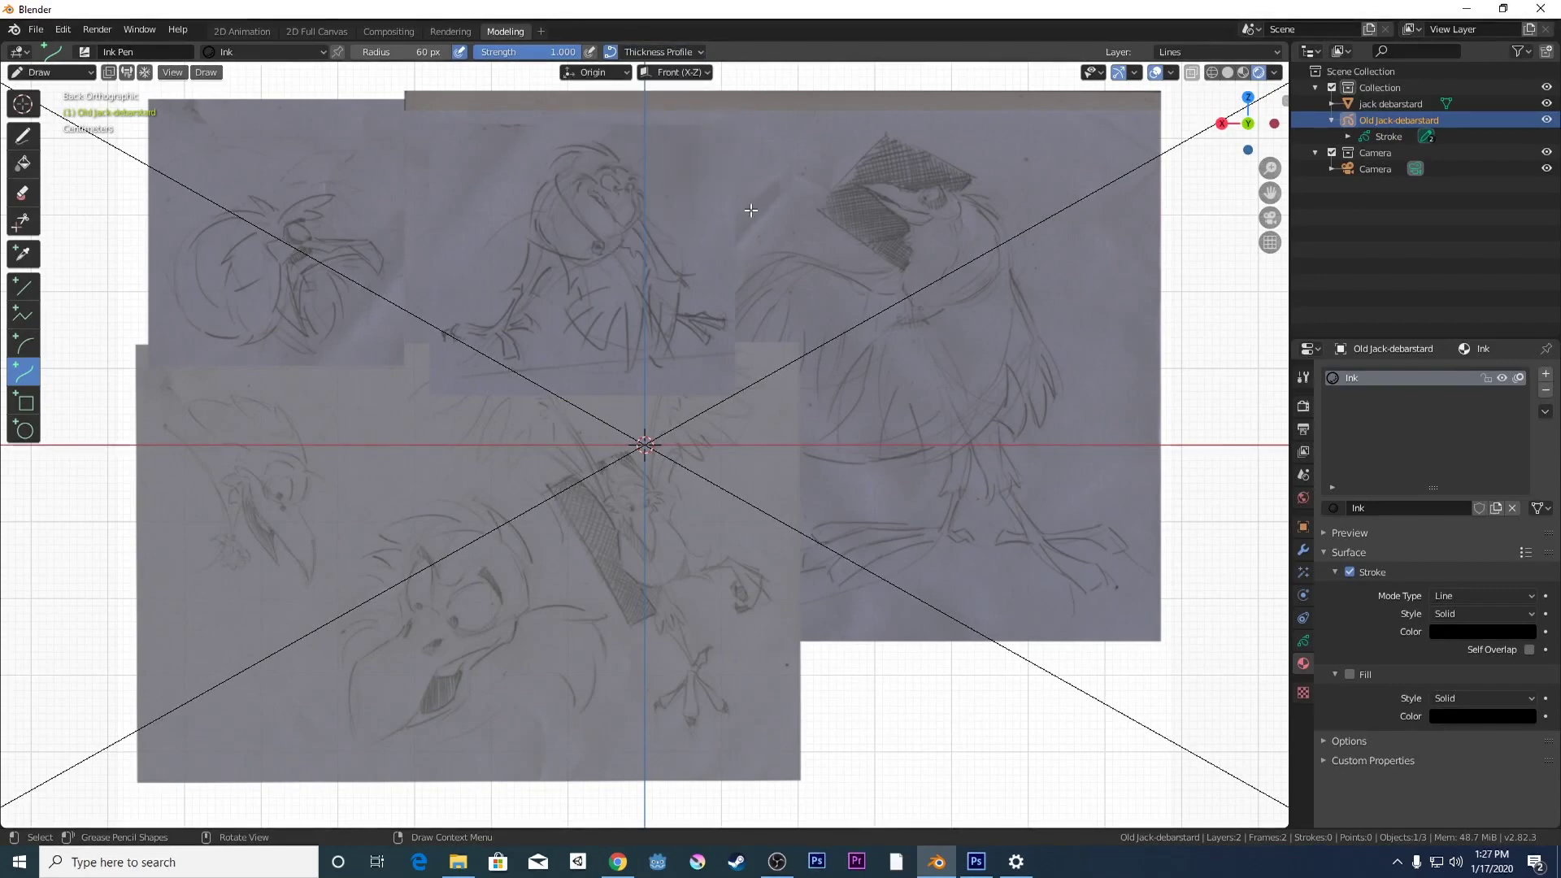
- Try an S-shaped Ink Pen curve over the standing bird sketch, bending it with both control handles
left_click_drag(744, 211, 1103, 258)
left_click_drag(980, 244, 996, 128)
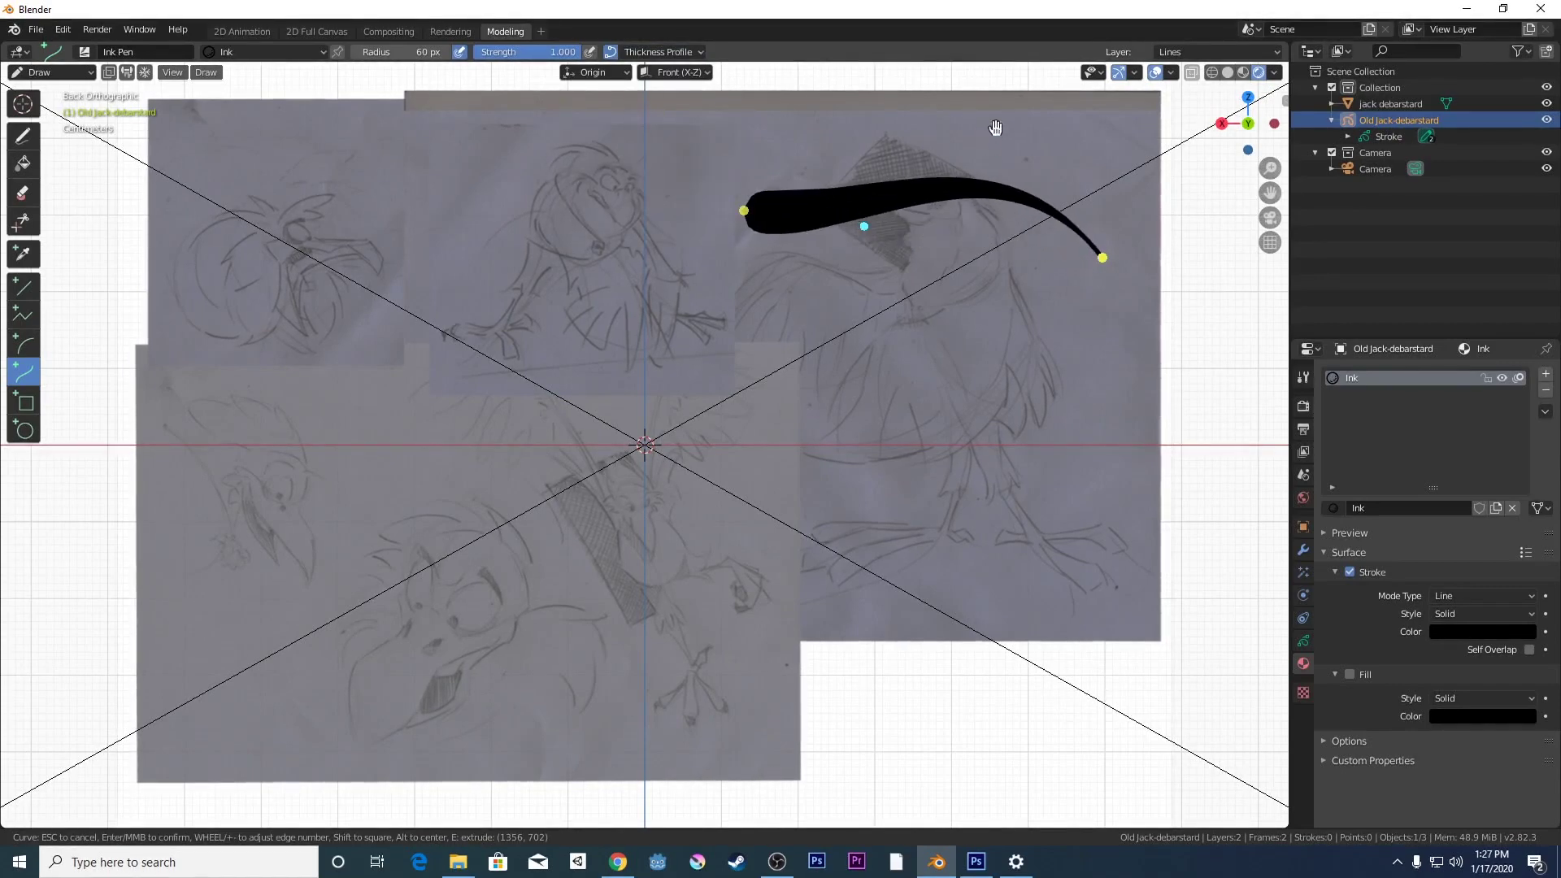
mouse_move(868, 221)
left_mouse_down()
mouse_move(870, 133)
mouse_move(847, 367)
mouse_move(824, 429)
left_mouse_up()
left_click_drag(997, 127, 945, 227)
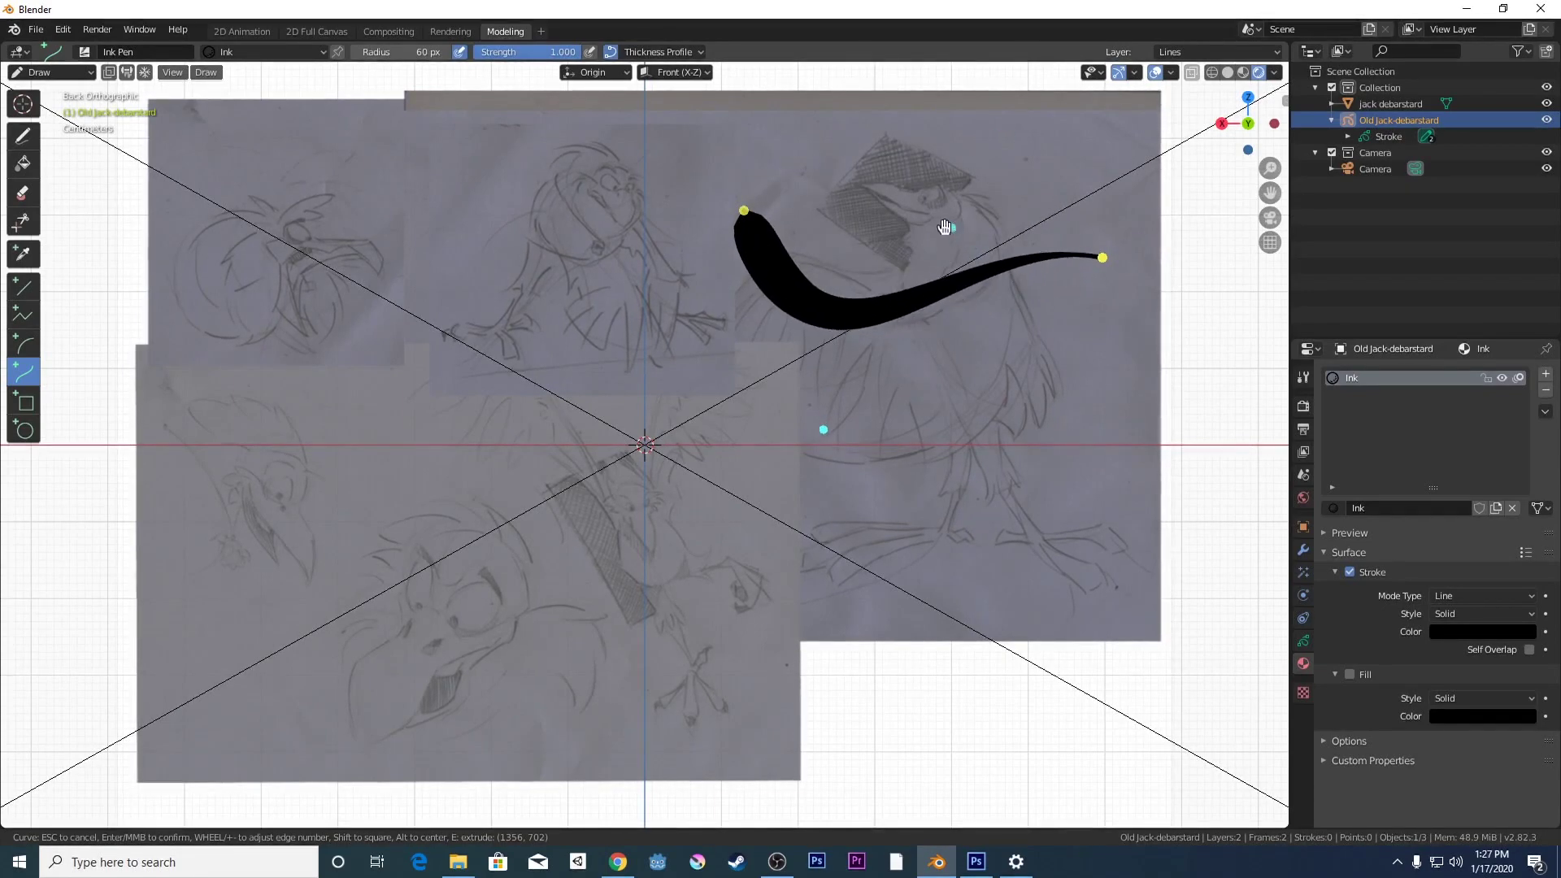
key("Escape")
left_click(647, 52)
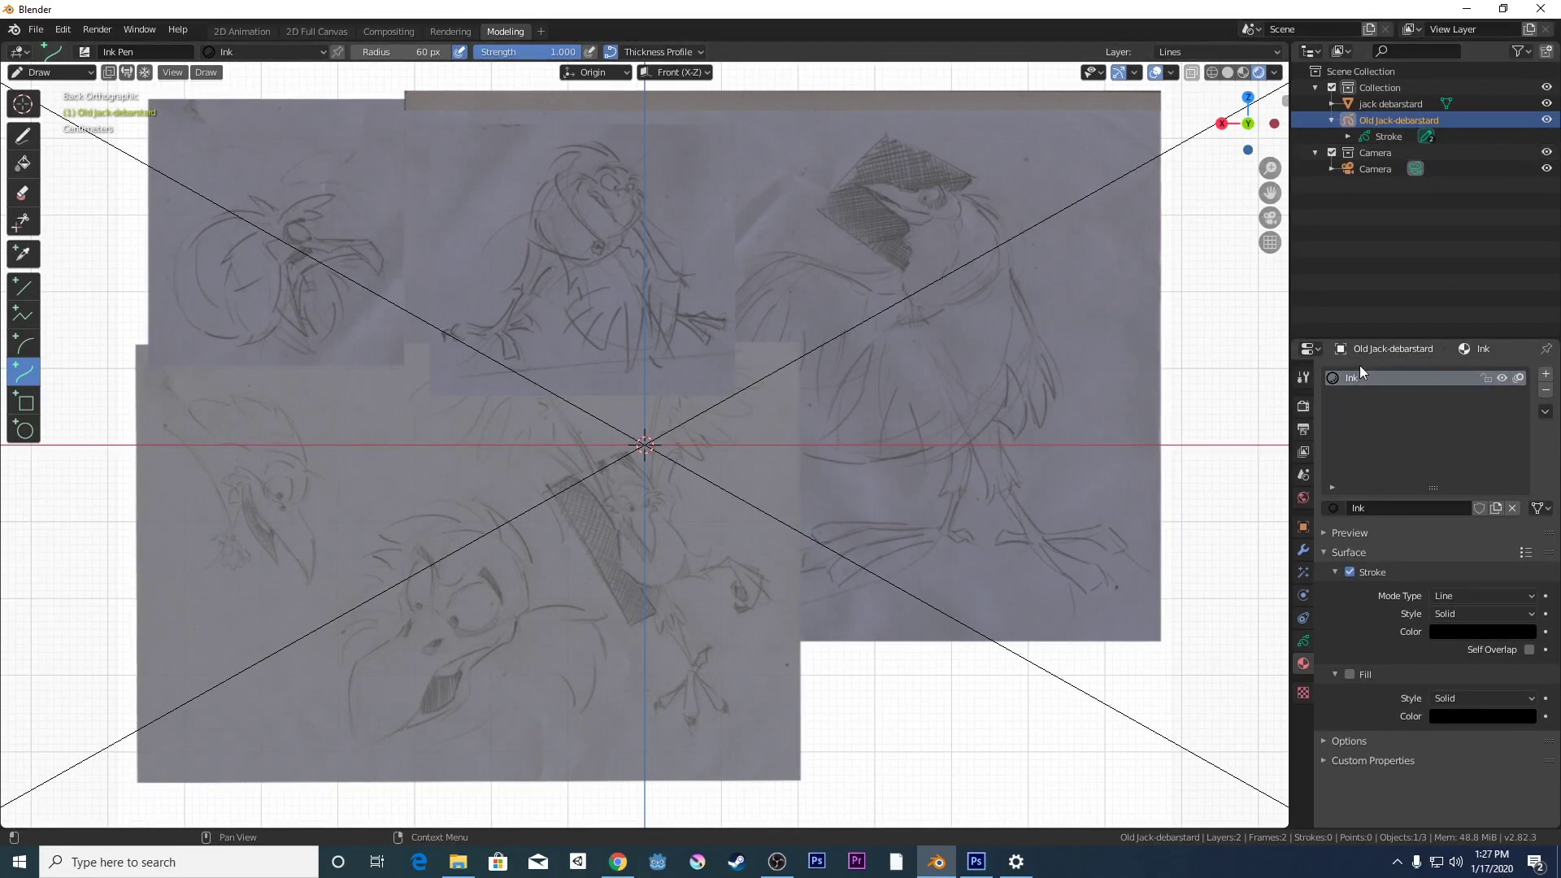
- Delete the Fills layer from the grease pencil object
left_click(1303, 641)
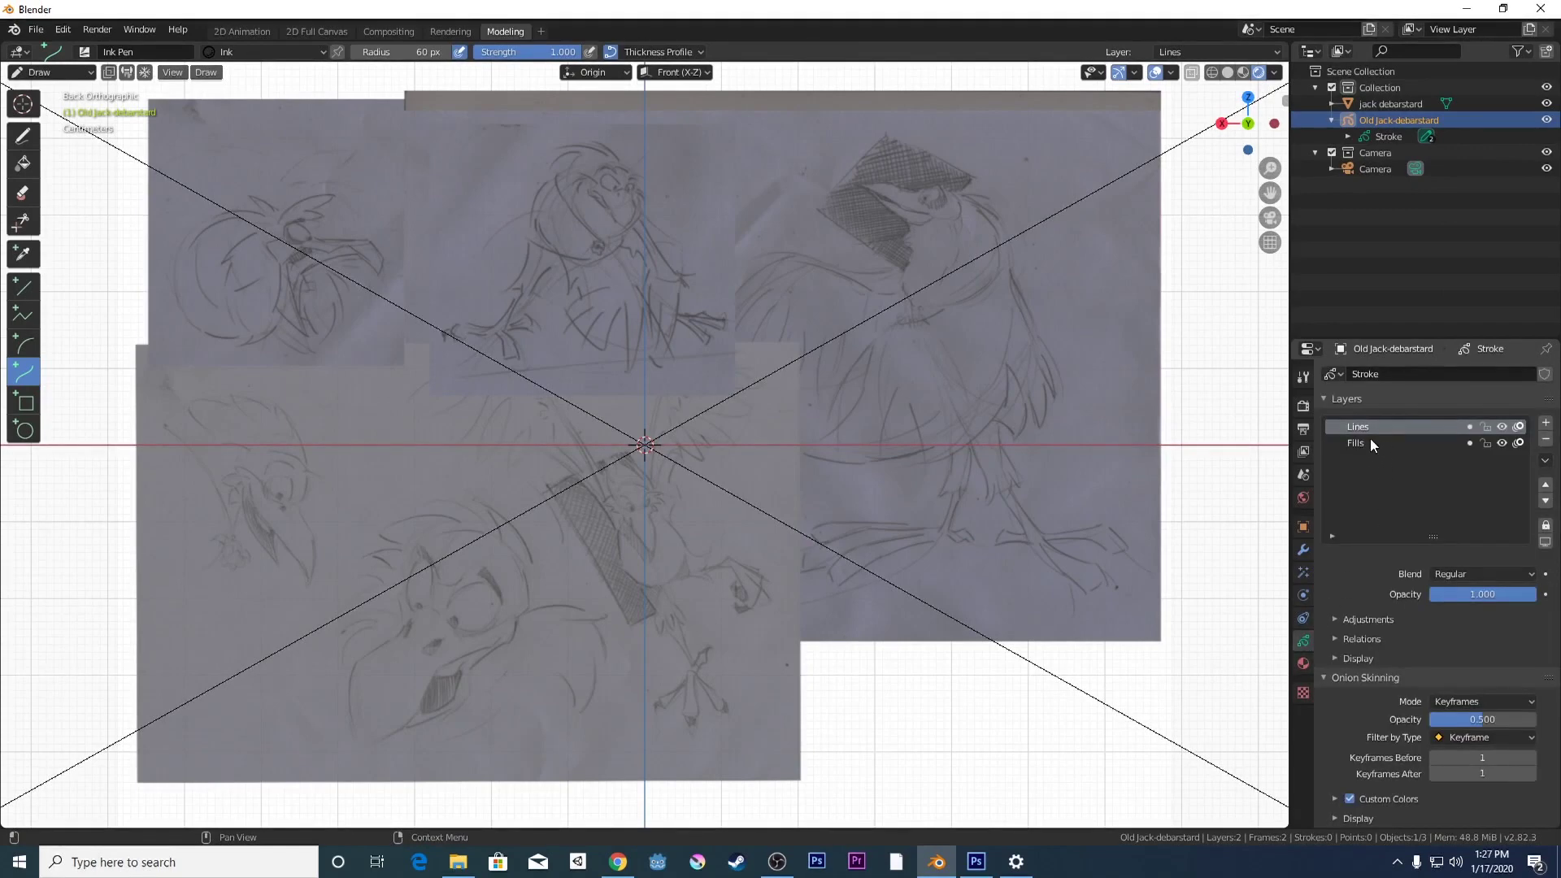
left_click(1353, 442)
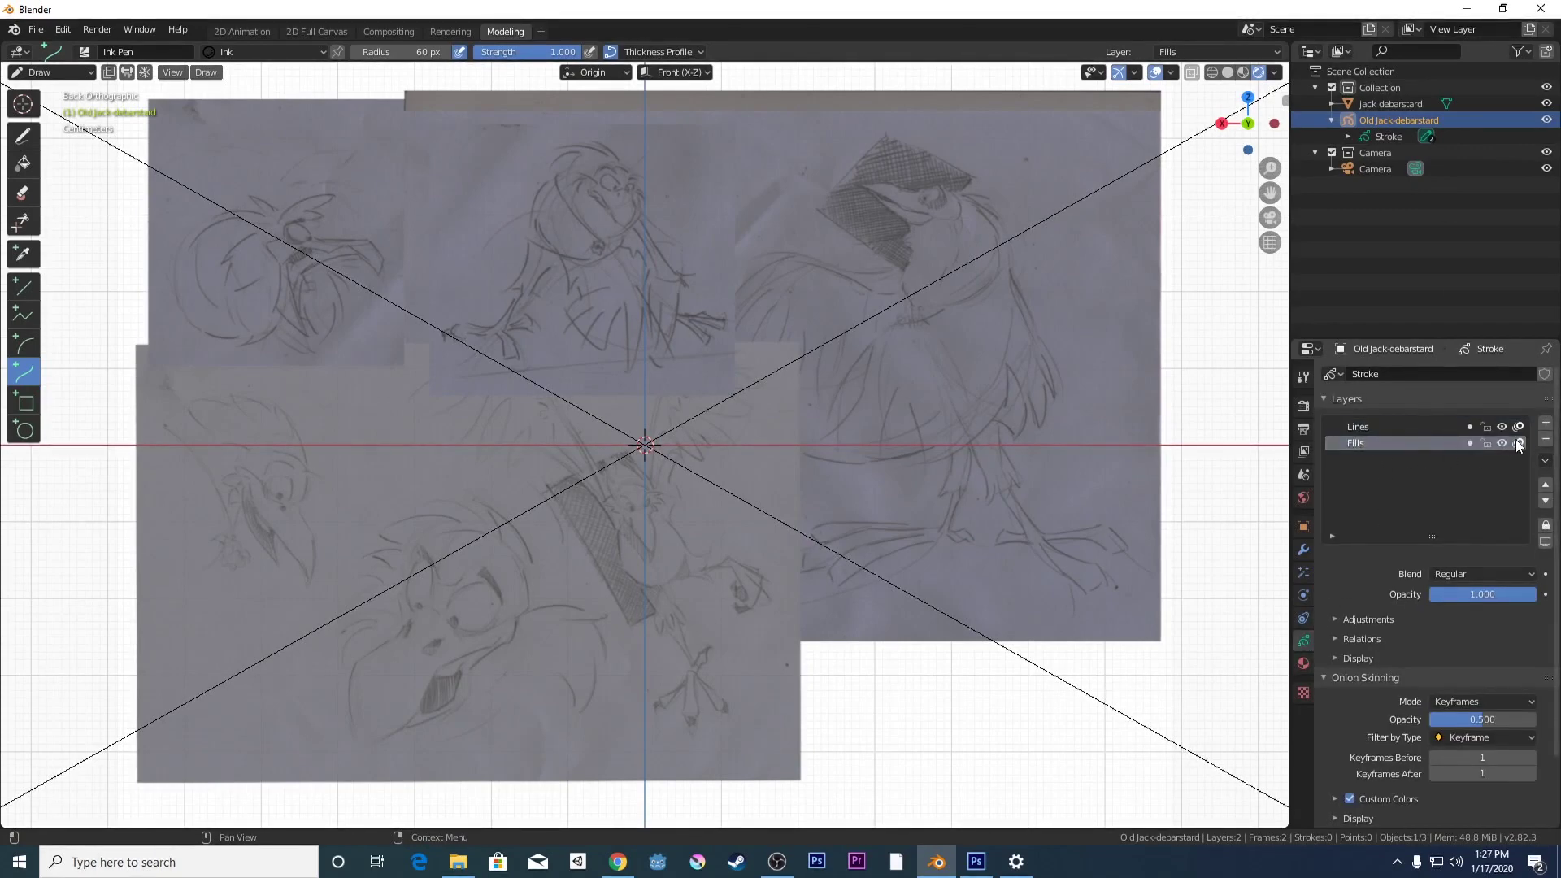
left_click(1545, 440)
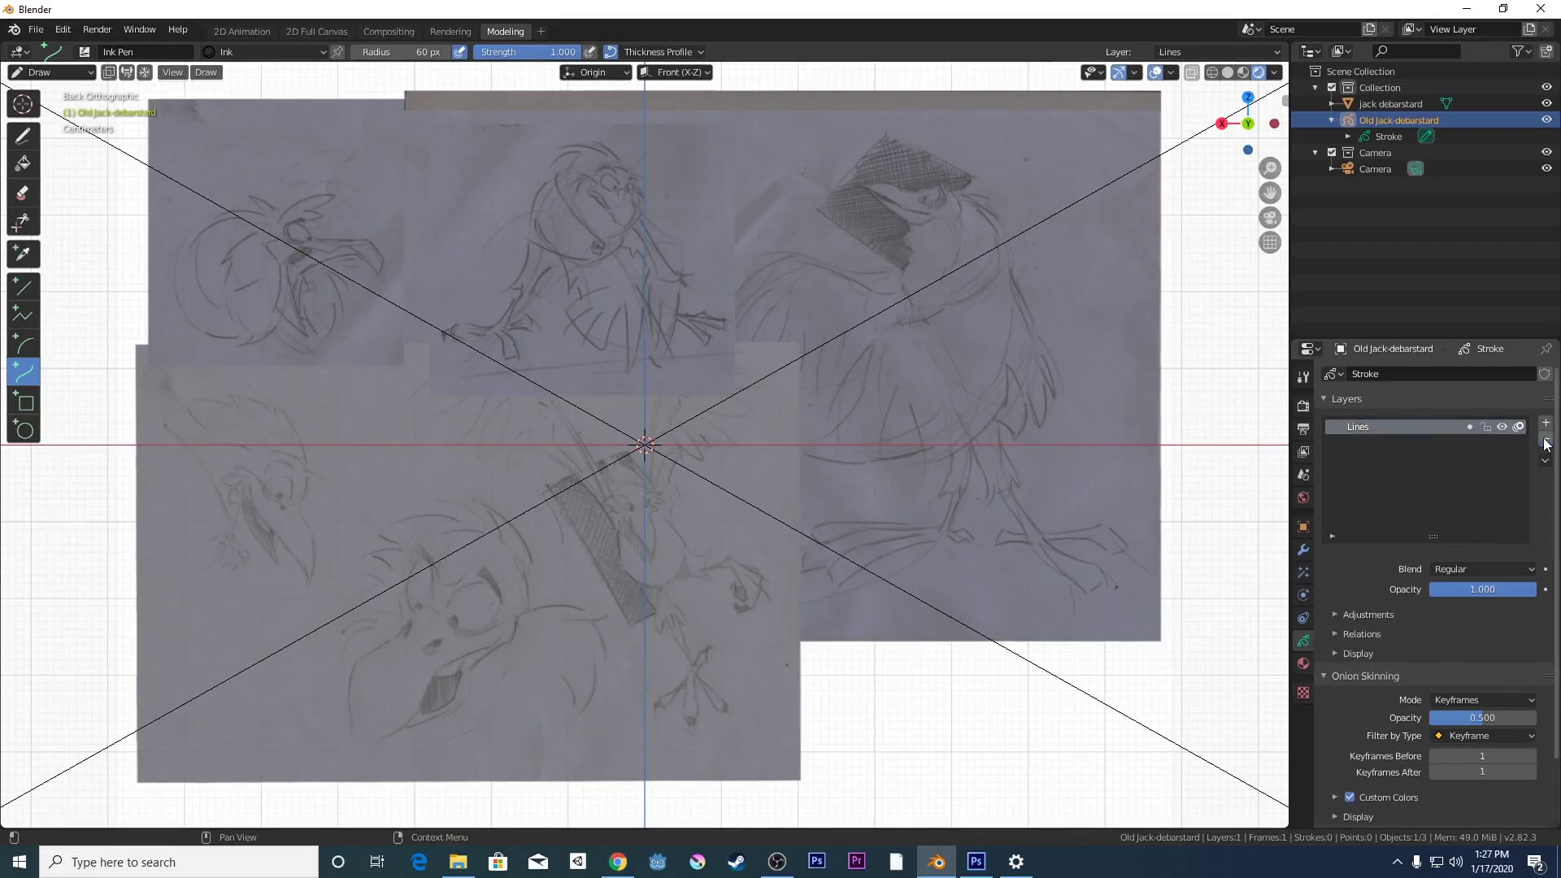
- Rename the Lines layer as "ink"
double_click(1442, 425)
key("BackSpace")
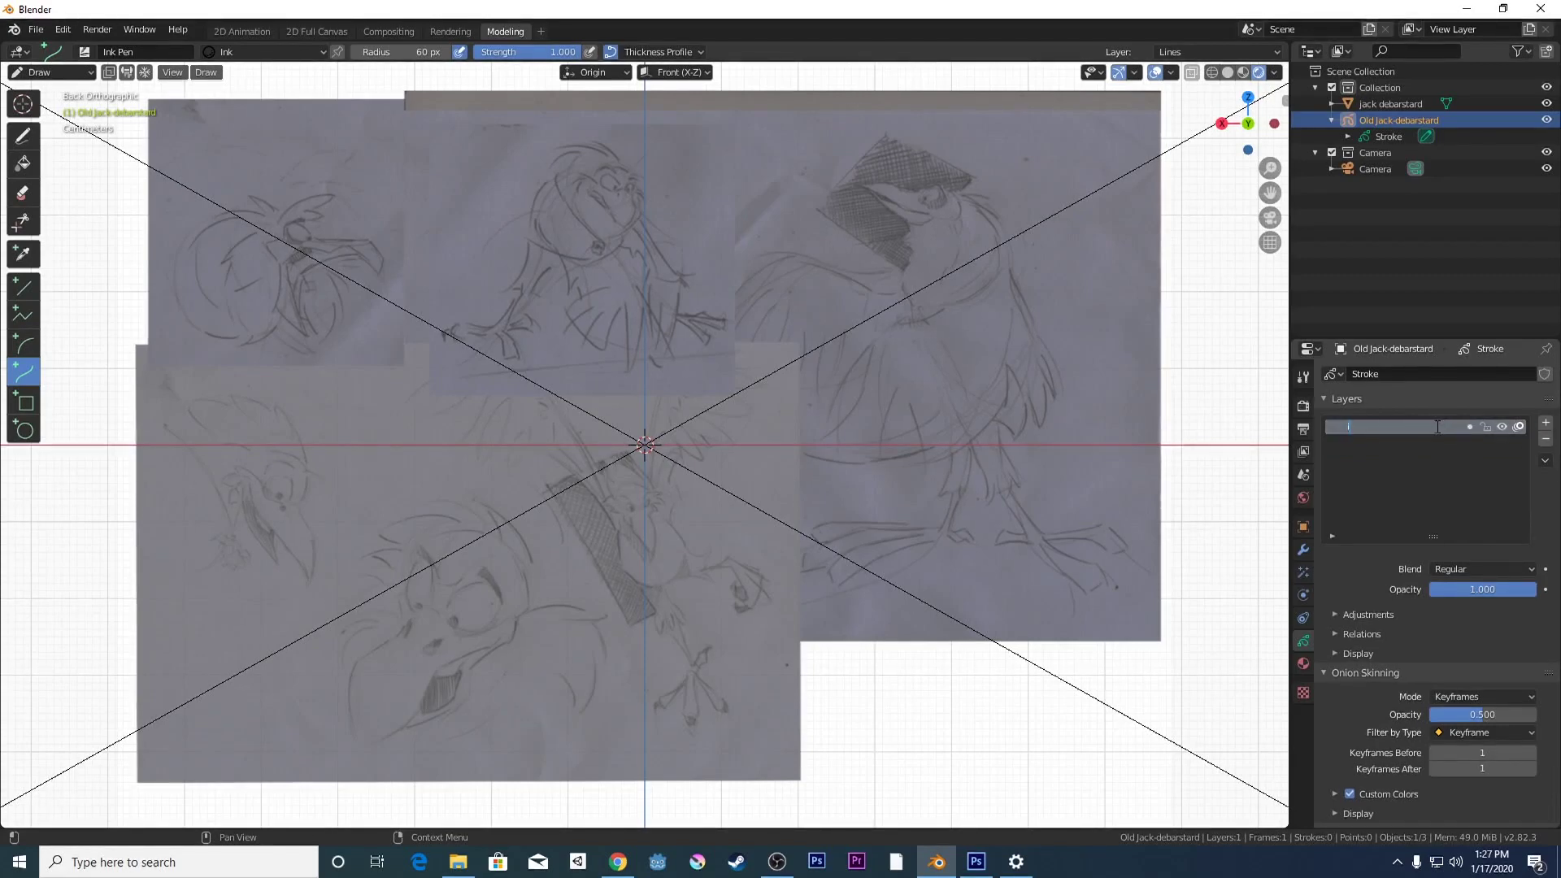
type("ink")
key("Return")
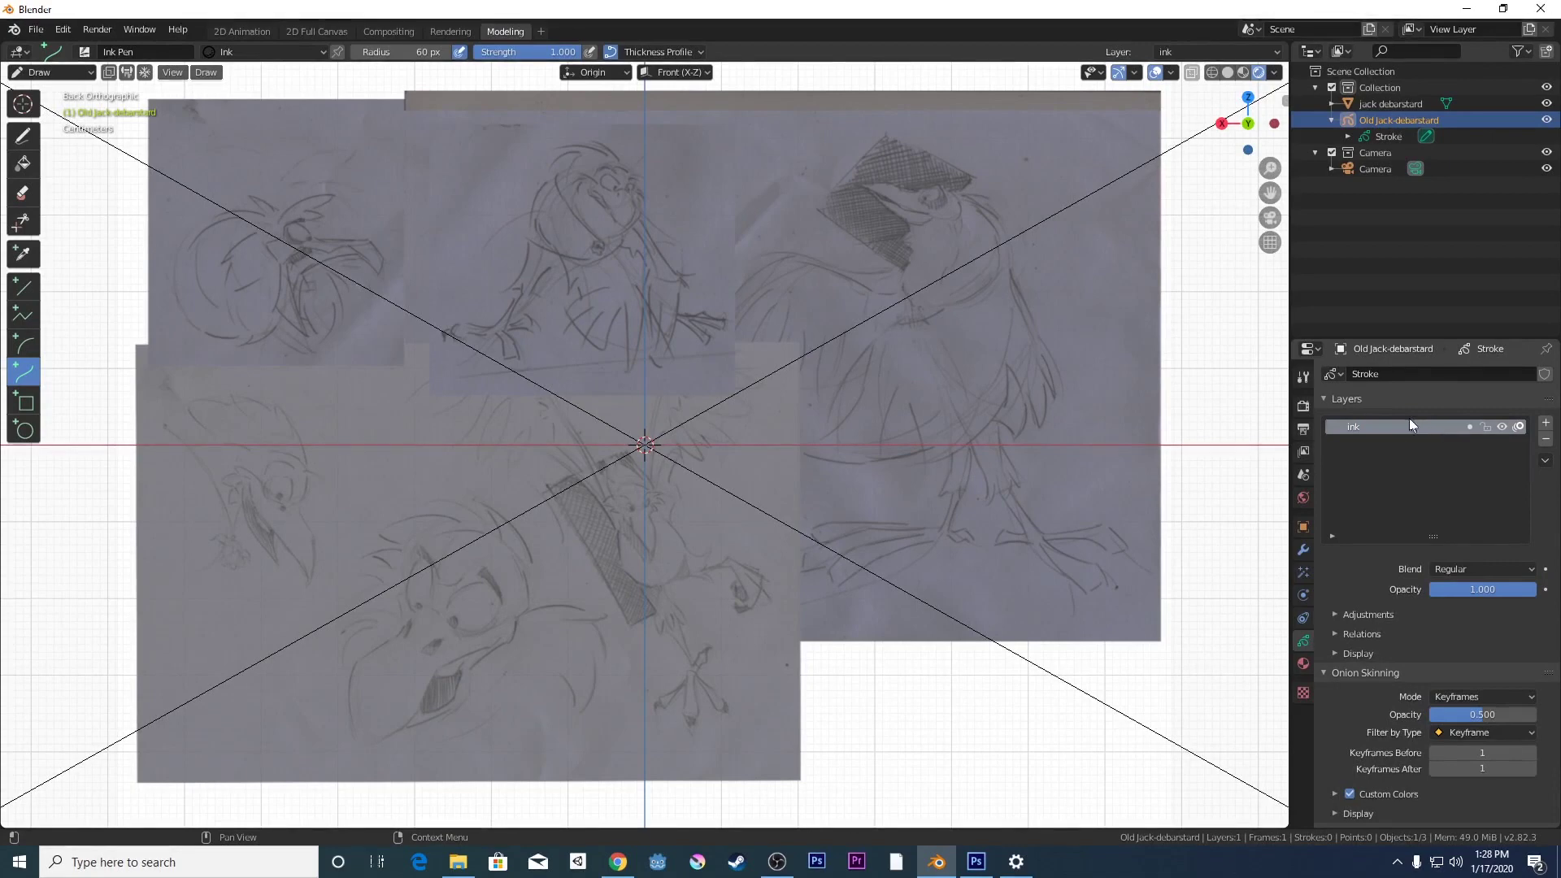
left_click(1304, 664)
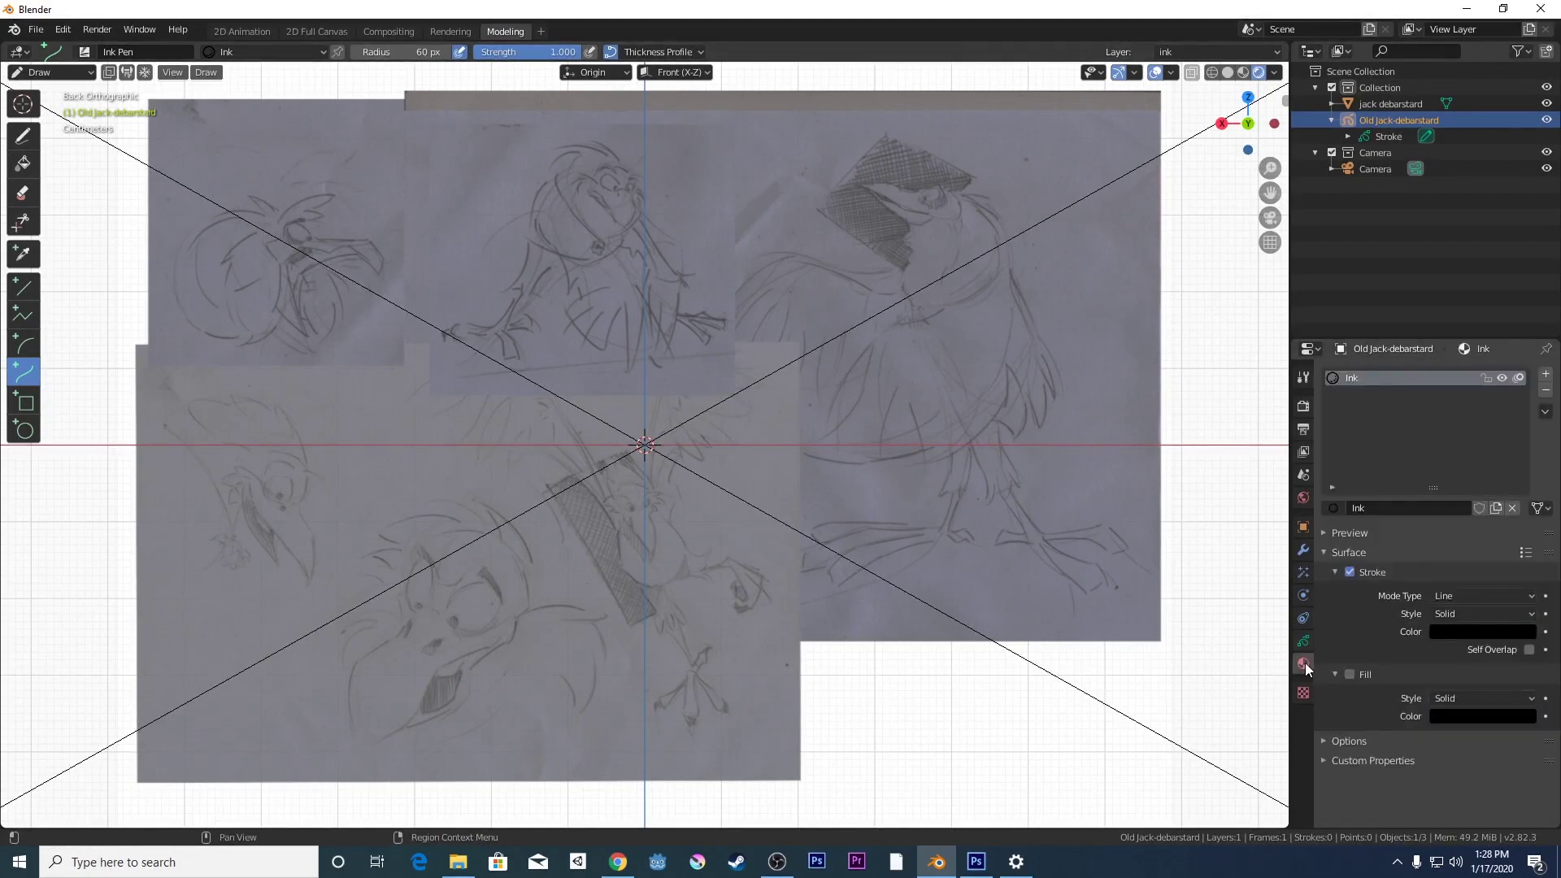
left_click(1303, 646)
left_click(1304, 661)
left_click(1304, 642)
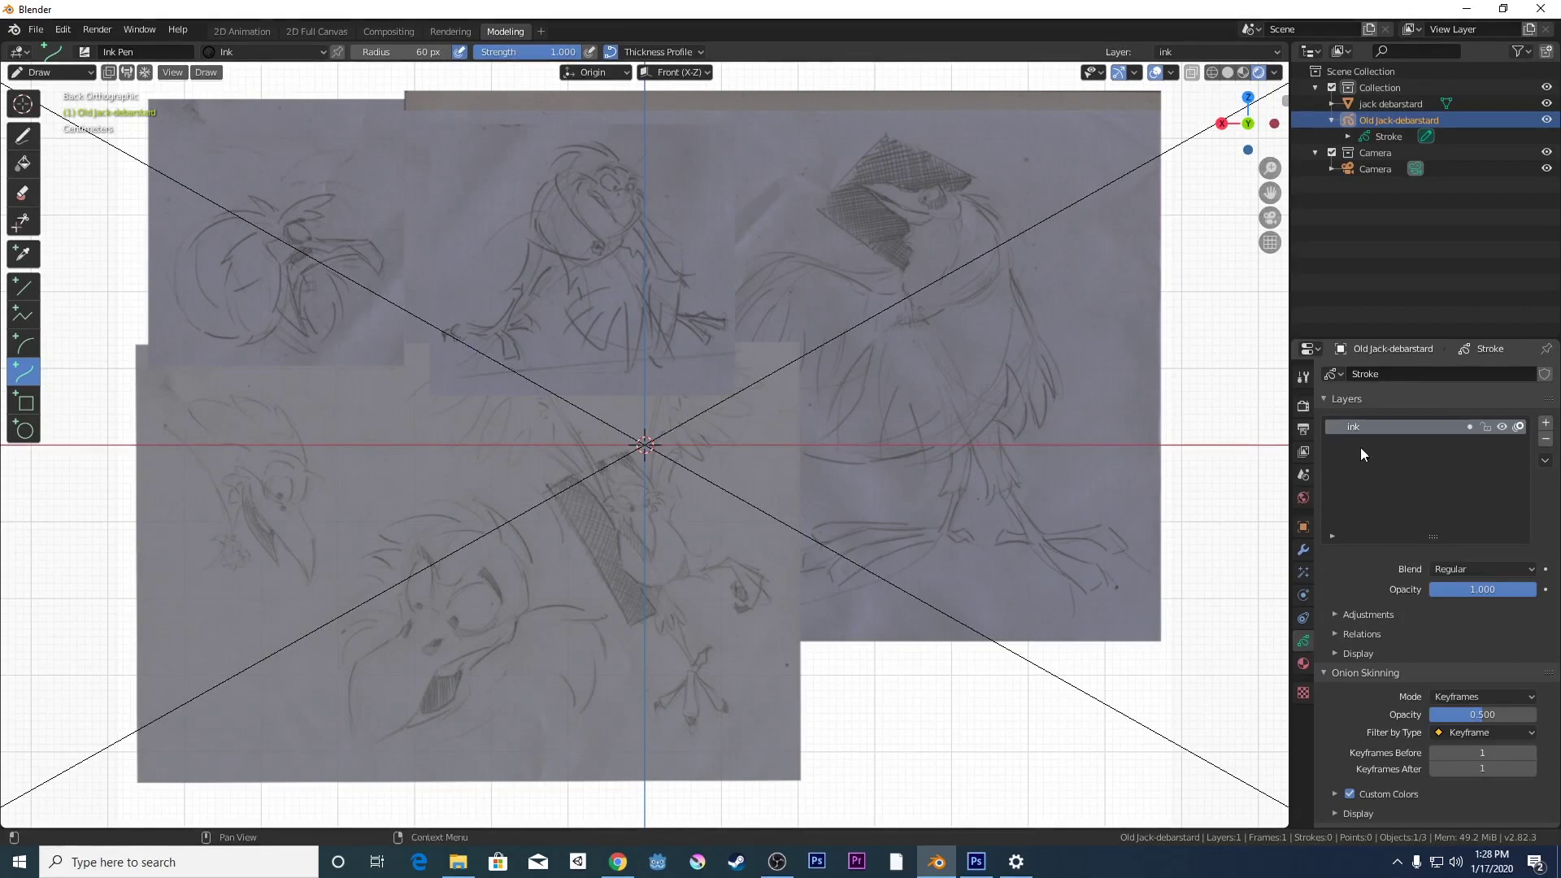
- Display the Ink material's settings and examine the long-beaked bird head sketch at the sheet's upper-left corner
left_click(1303, 663)
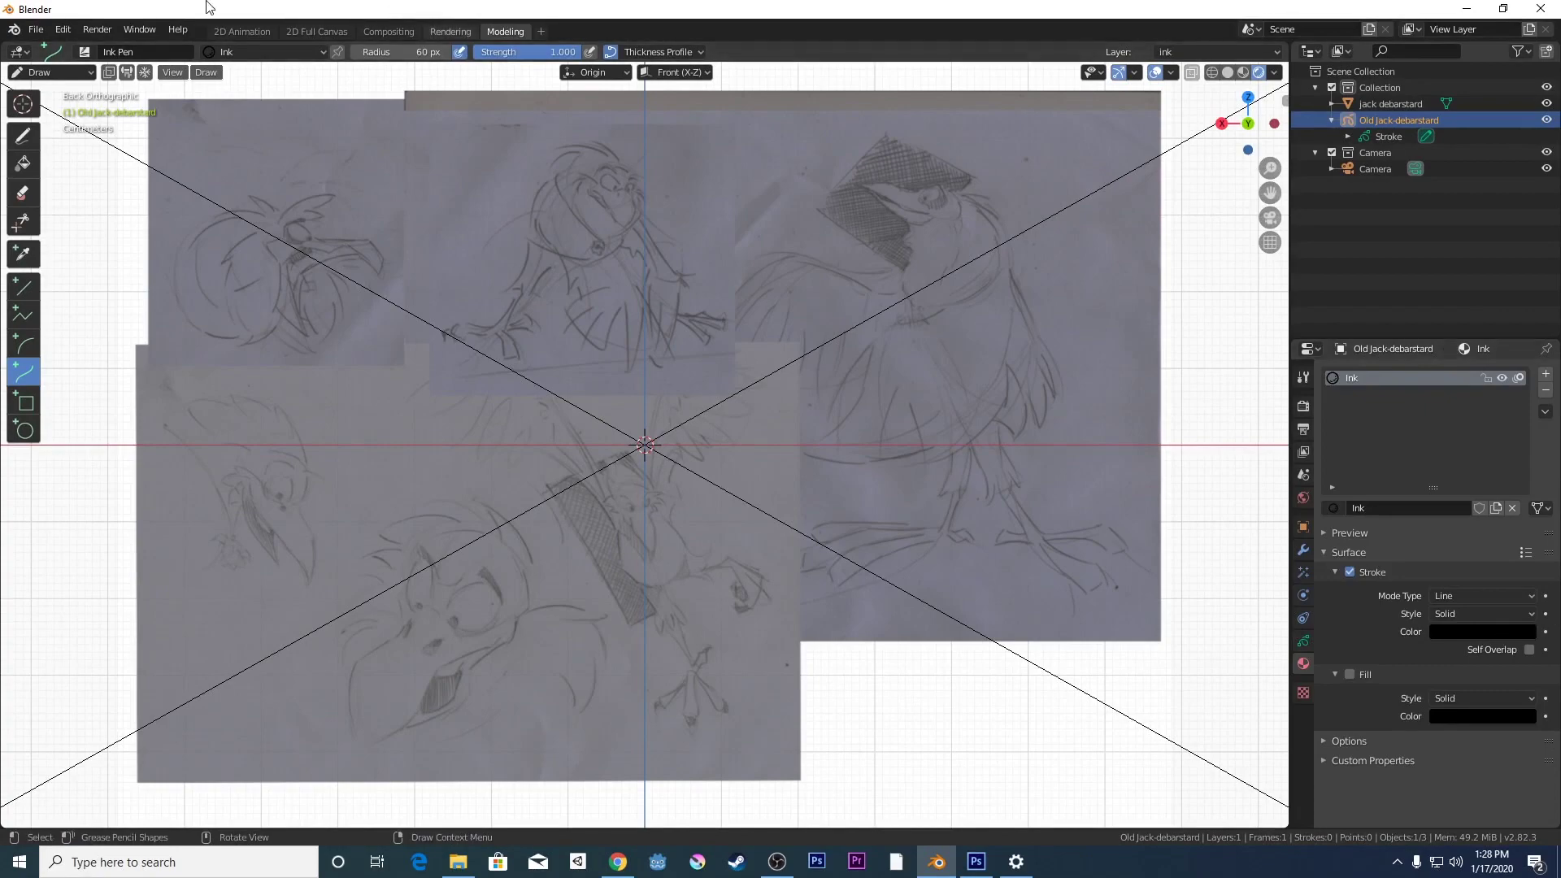
scroll(276, 172, "up", 4)
scroll(277, 172, "down", 3)
scroll(543, 106, "up", 1)
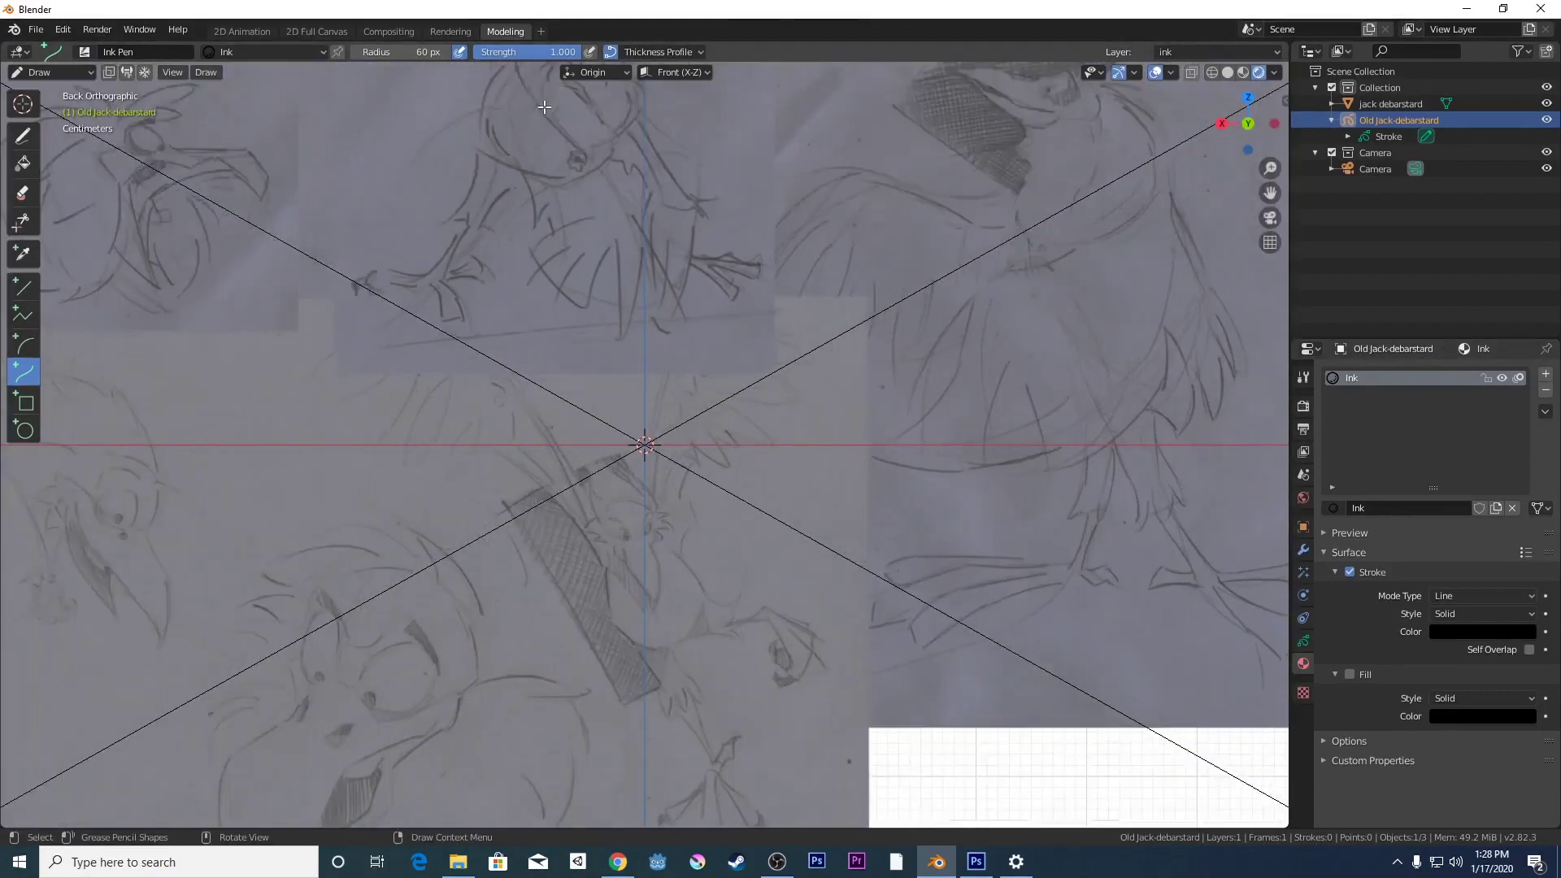
scroll(543, 107, "up", 2)
scroll(544, 107, "down", 3)
scroll(544, 107, "up", 3)
scroll(544, 108, "down", 4)
scroll(544, 109, "up", 4)
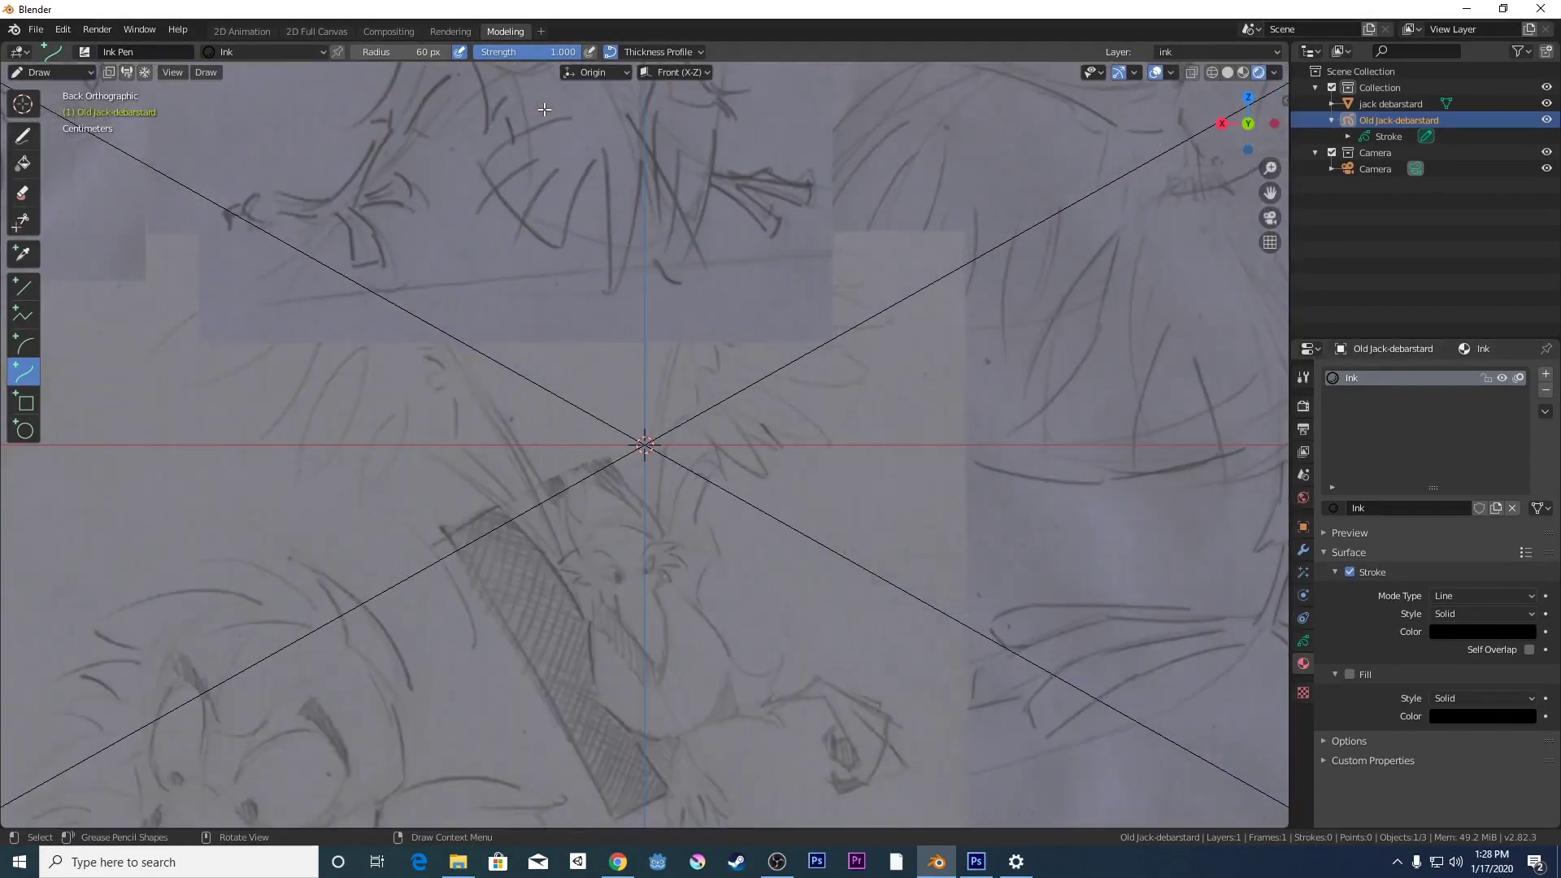
scroll(544, 109, "down", 5)
scroll(544, 108, "up", 4)
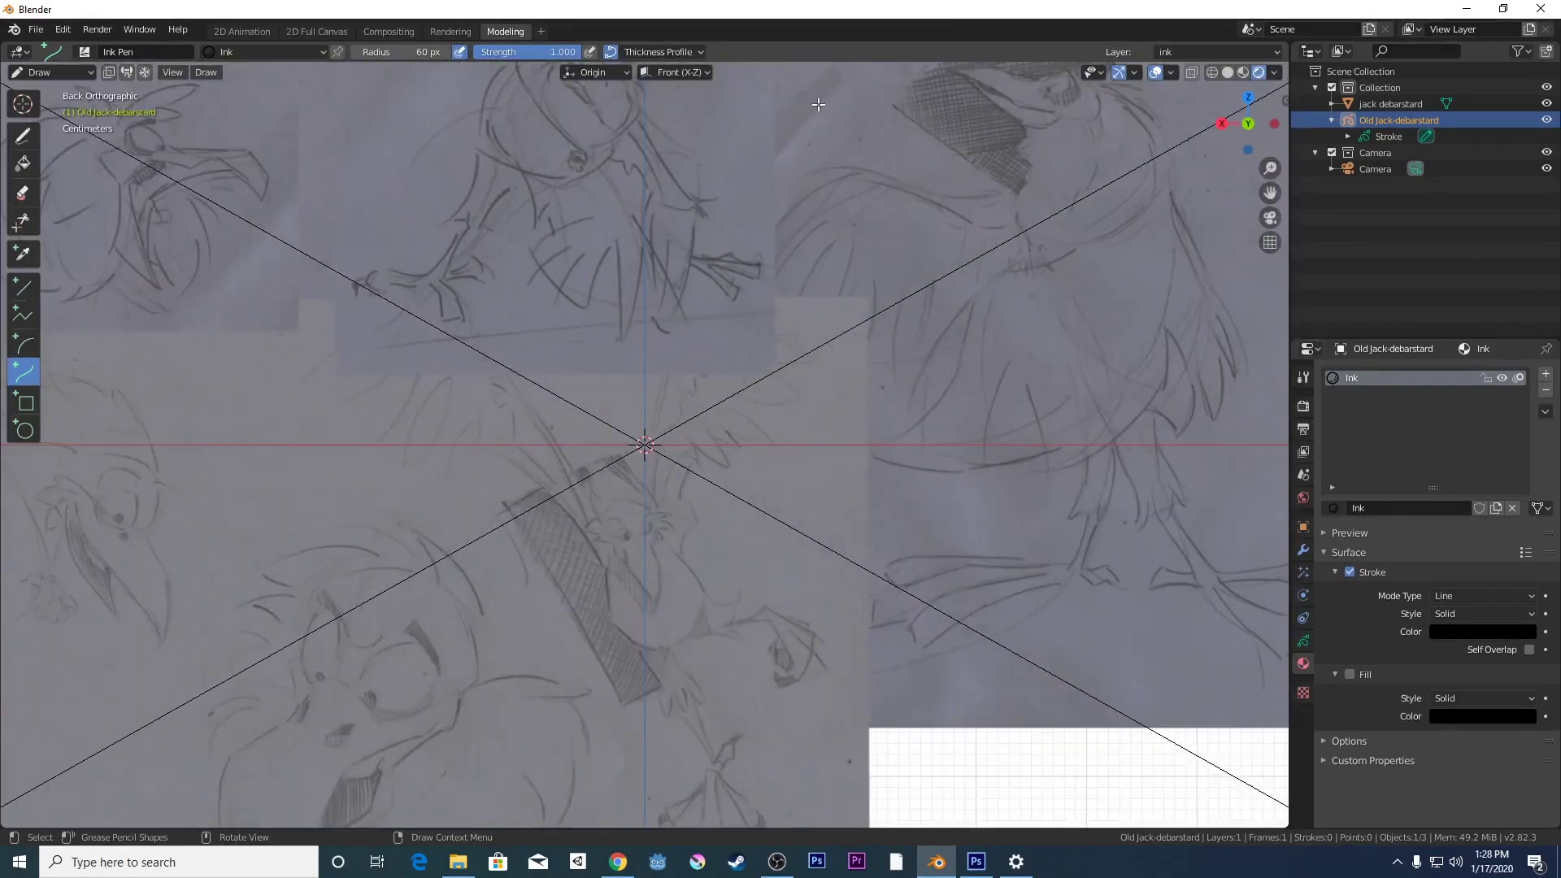
mouse_move(1270, 193)
left_mouse_down()
mouse_move(355, 432)
mouse_move(474, 401)
left_mouse_up()
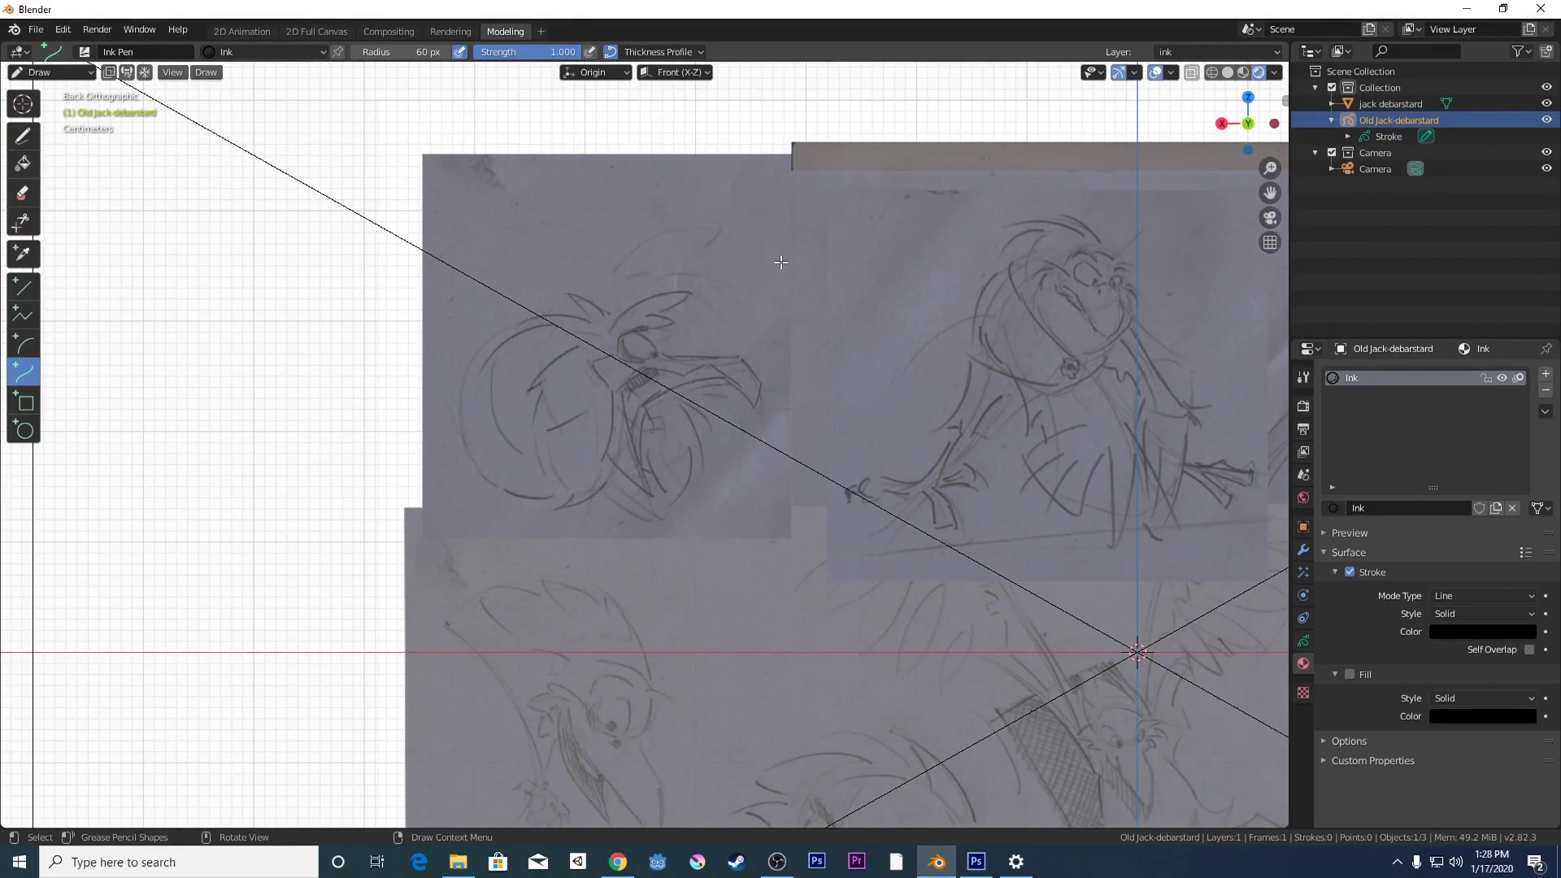
scroll(781, 262, "up", 1)
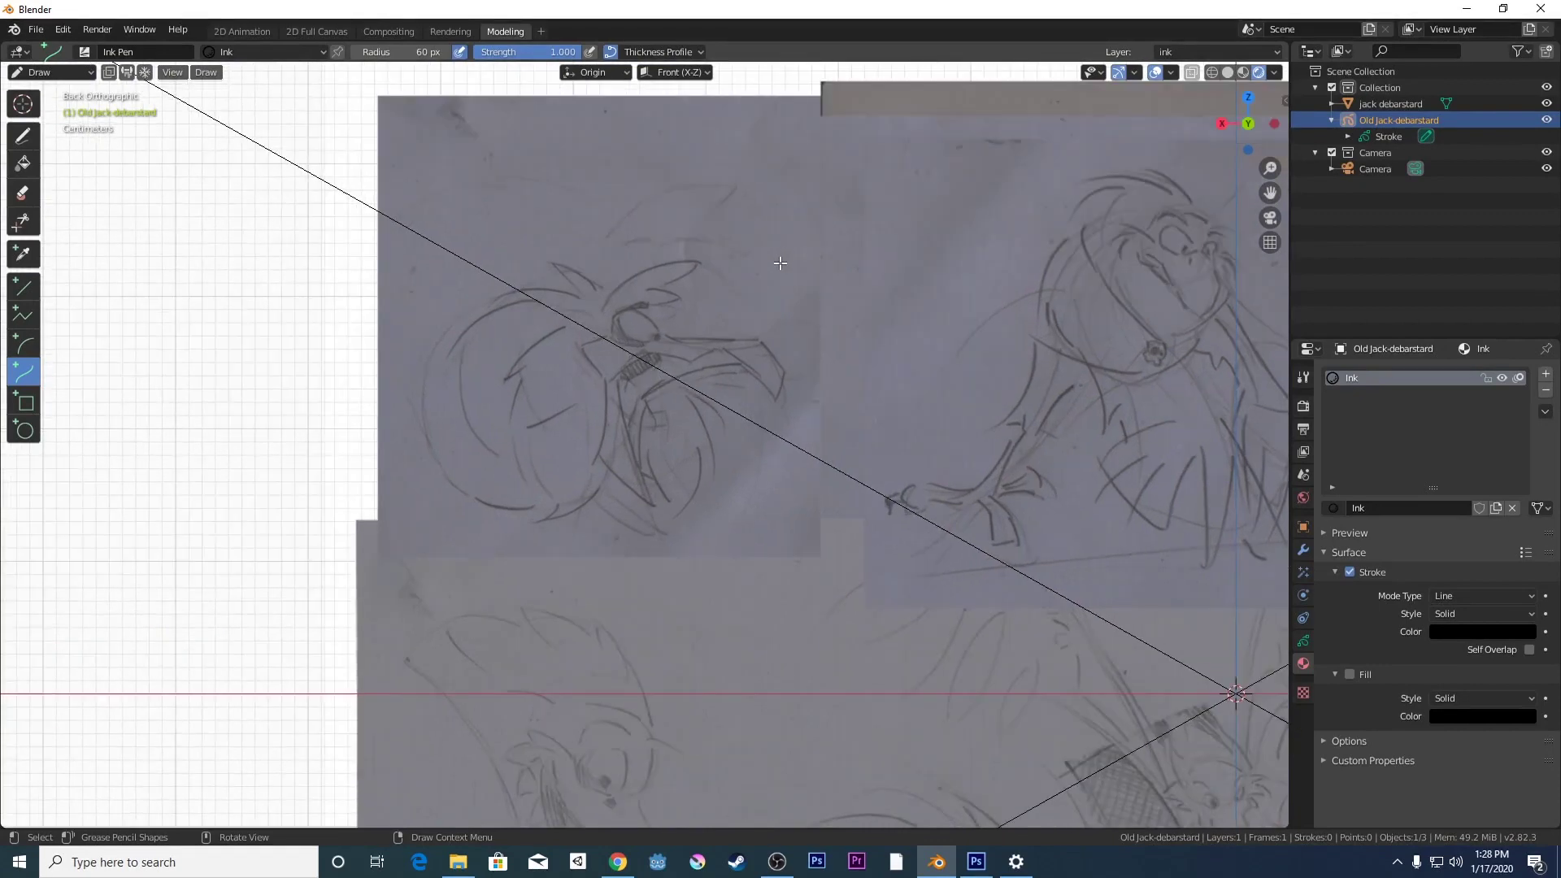
scroll(780, 263, "up", 1)
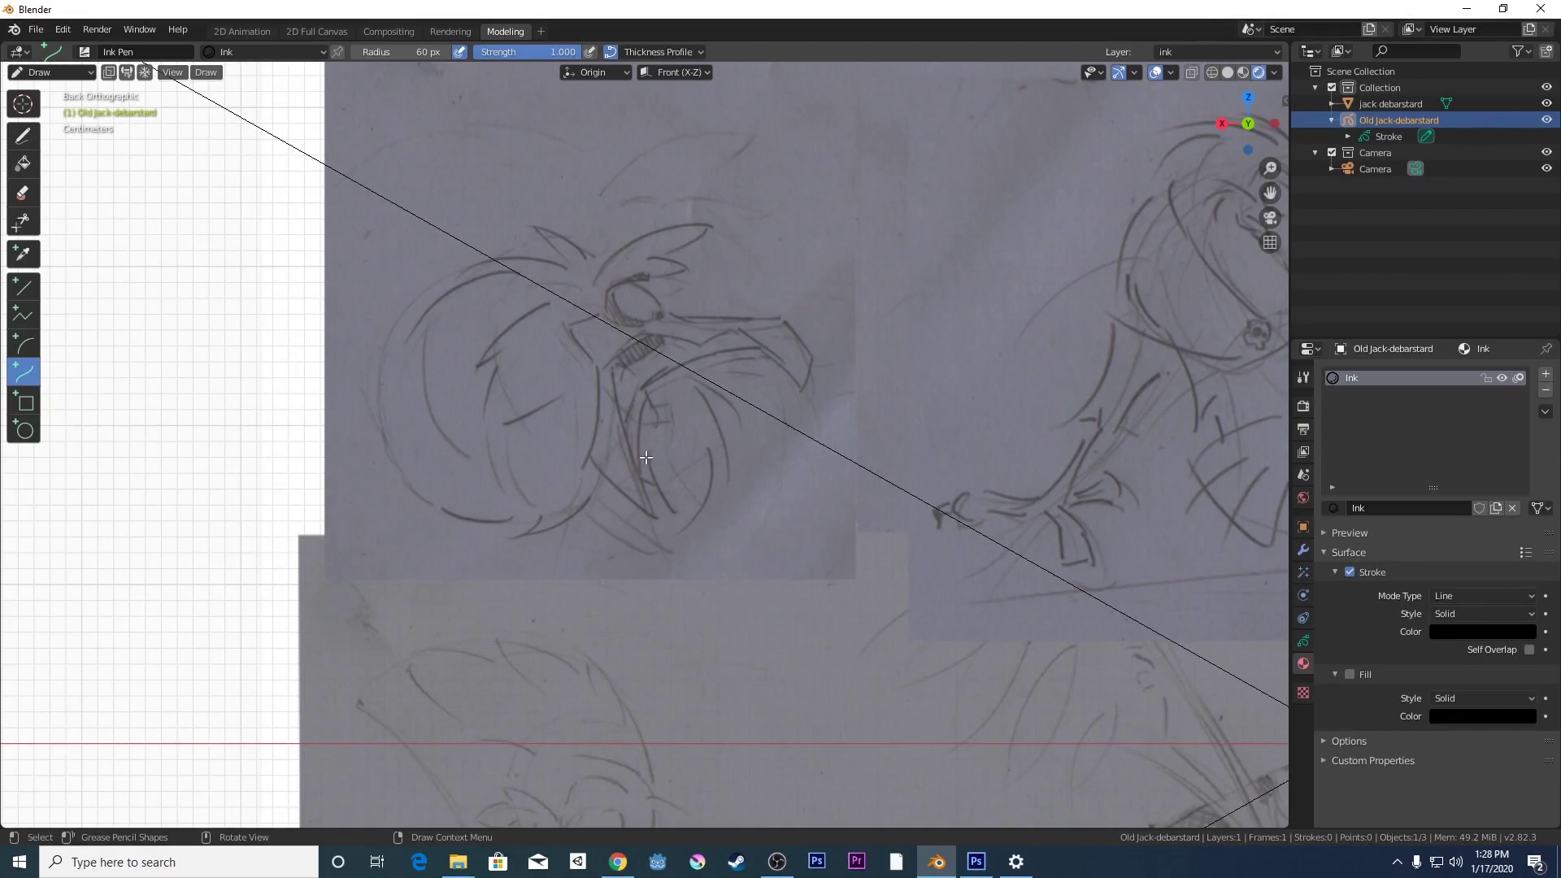
scroll(618, 460, "up", 4)
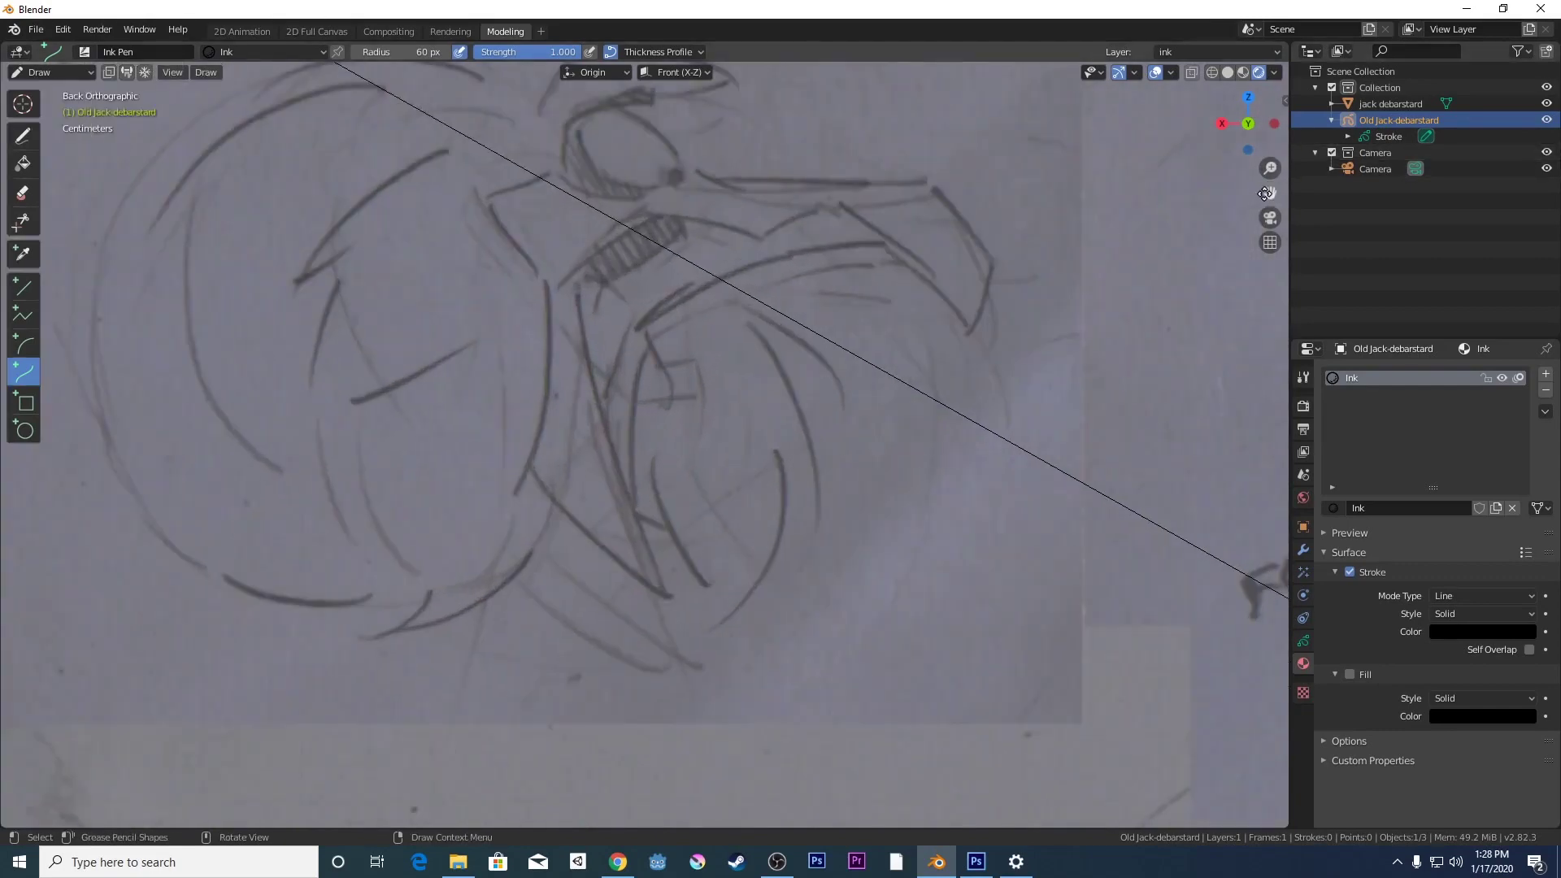
left_click_drag(1269, 194, 1297, 349)
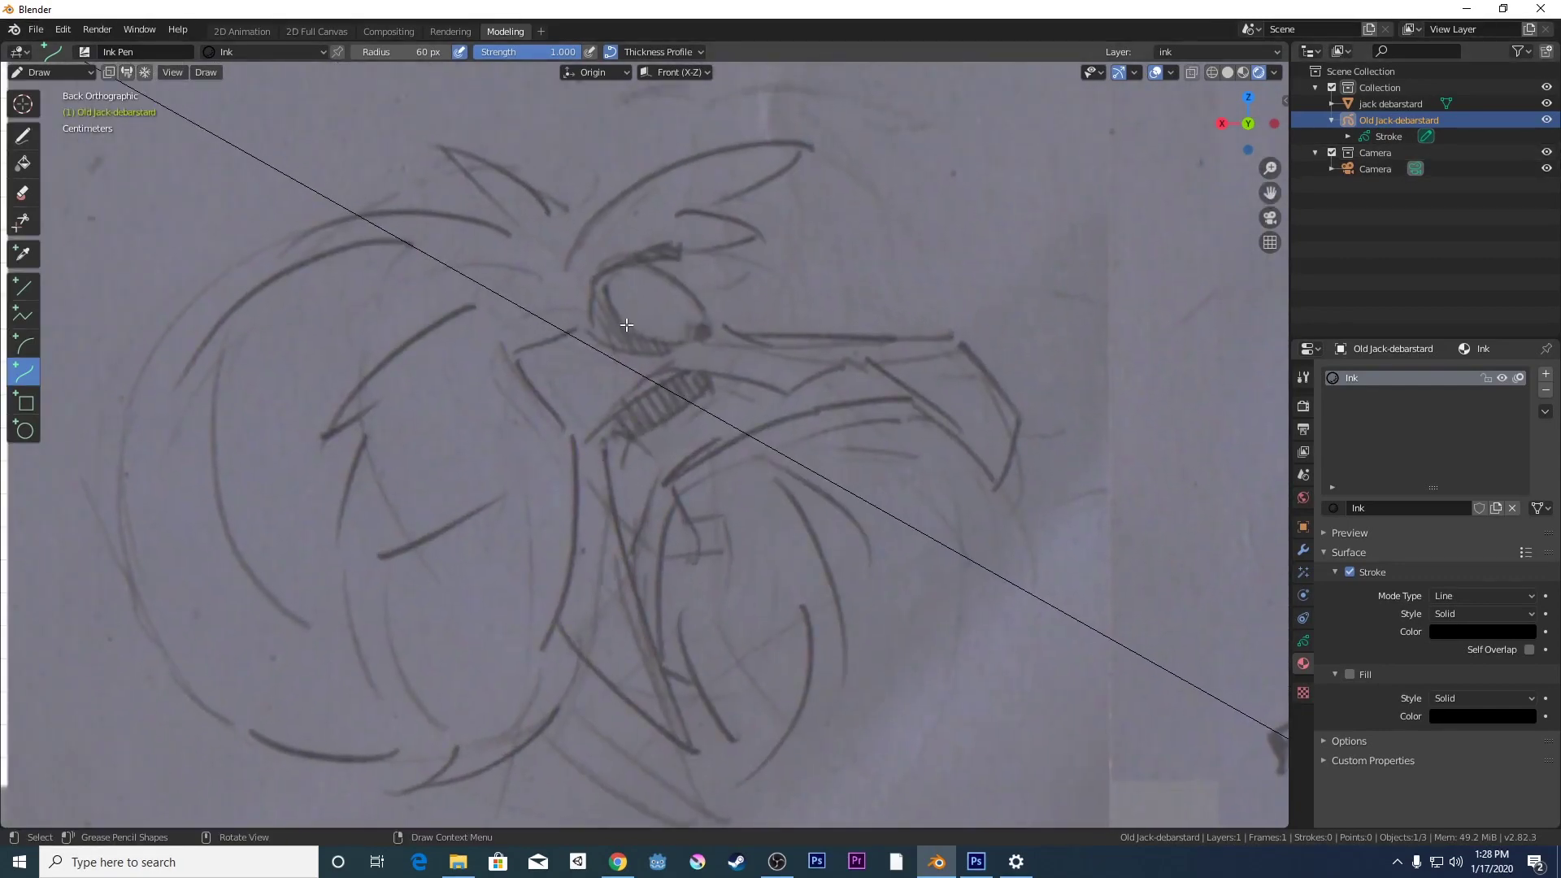
- Reduce the Ink Pen radius to 6 px and try a curve at the back of the bird's mouth
right_click(548, 292)
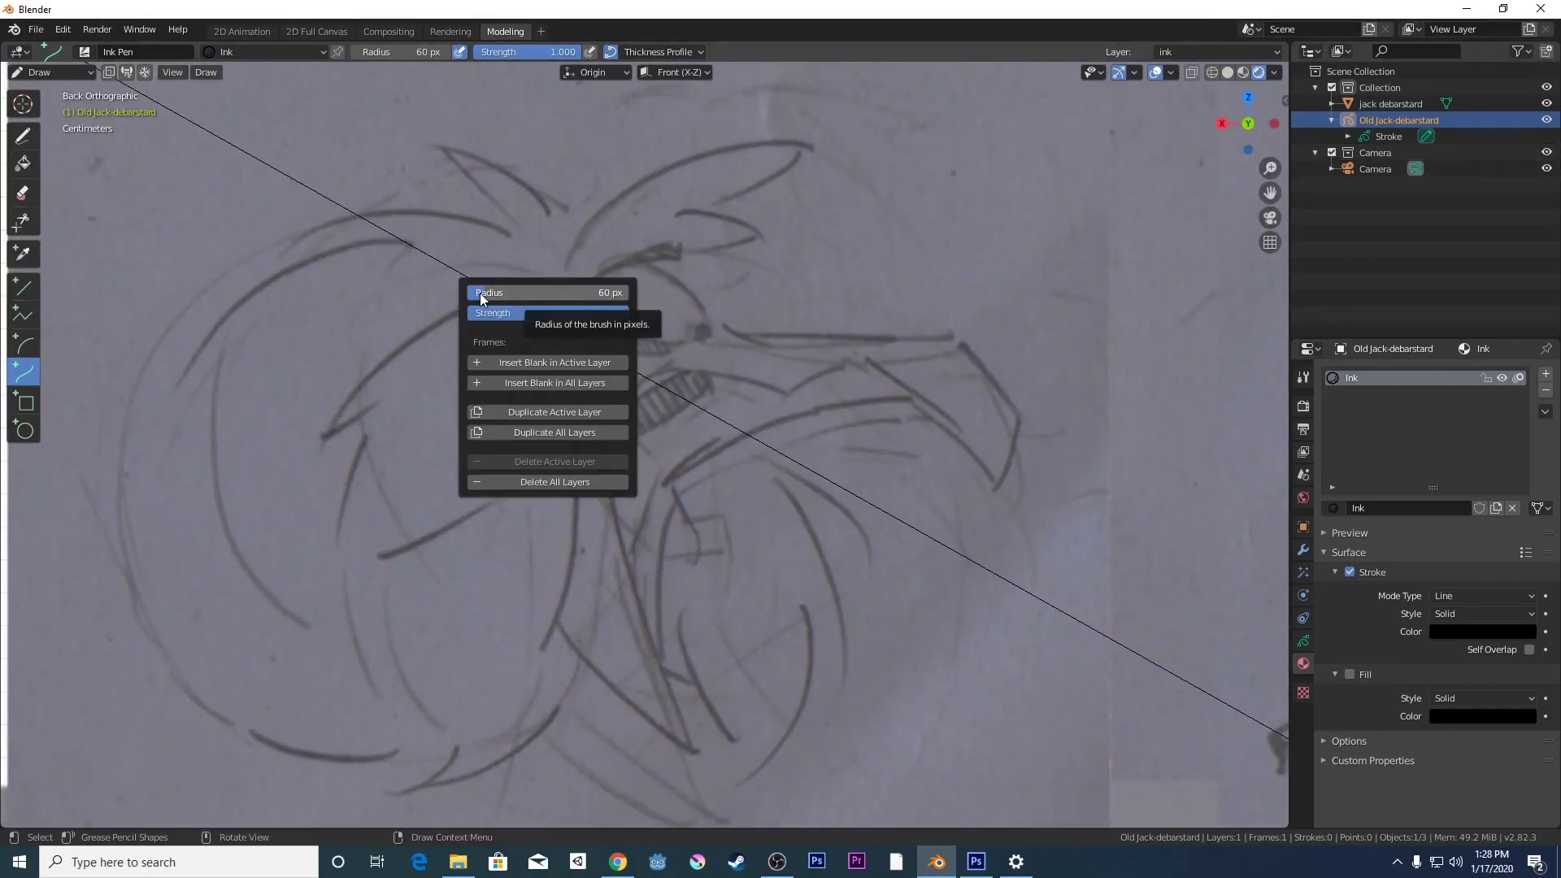
mouse_move(480, 293)
left_mouse_down()
mouse_move(592, 293)
mouse_move(480, 293)
left_mouse_up()
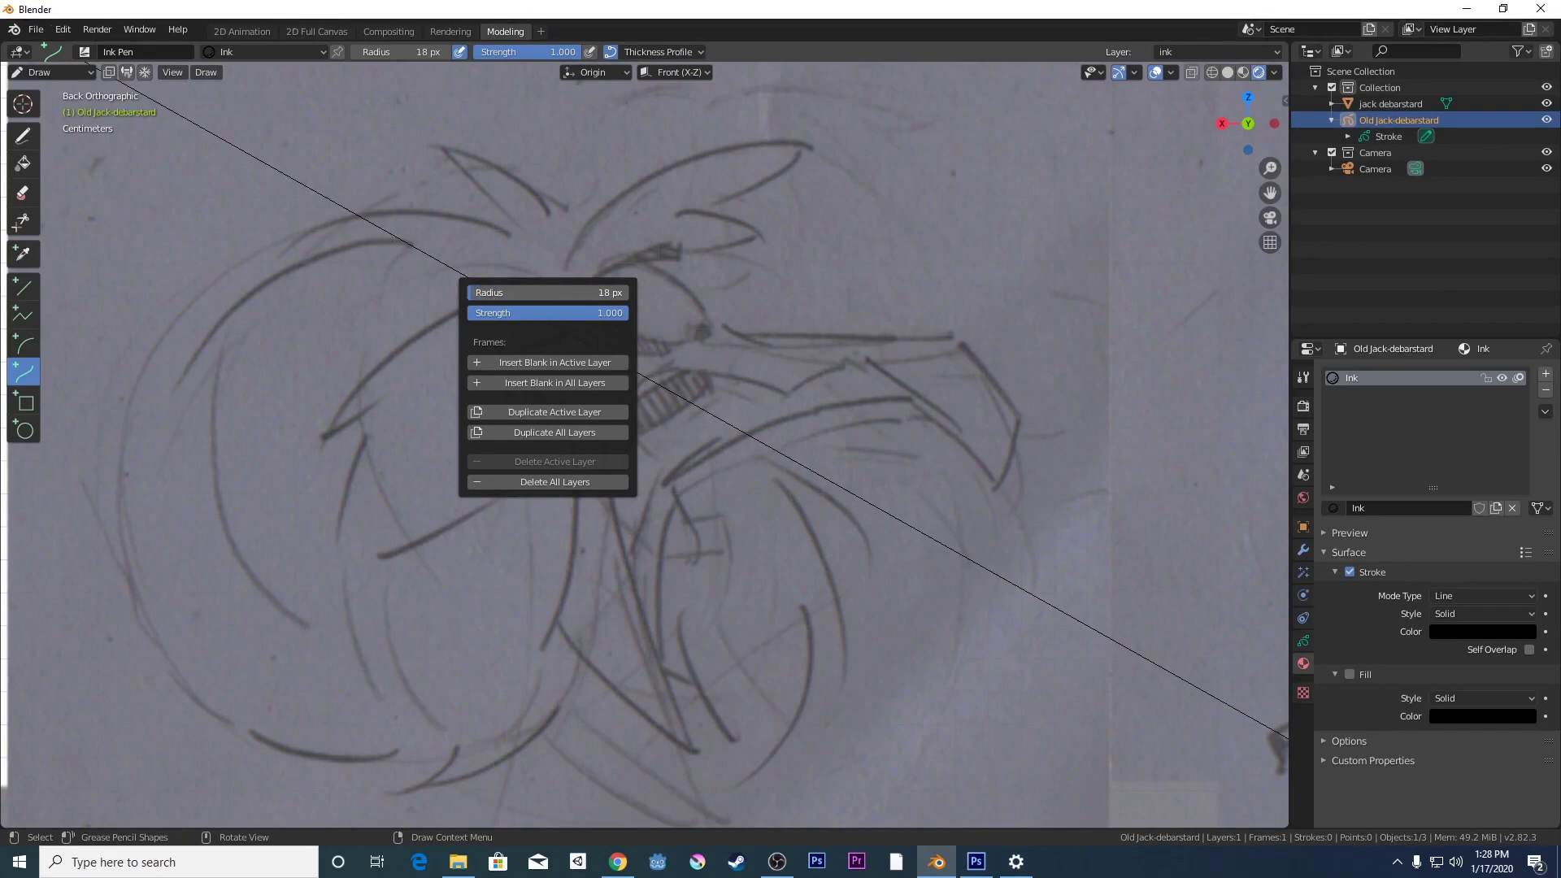
left_click_drag(478, 293, 469, 292)
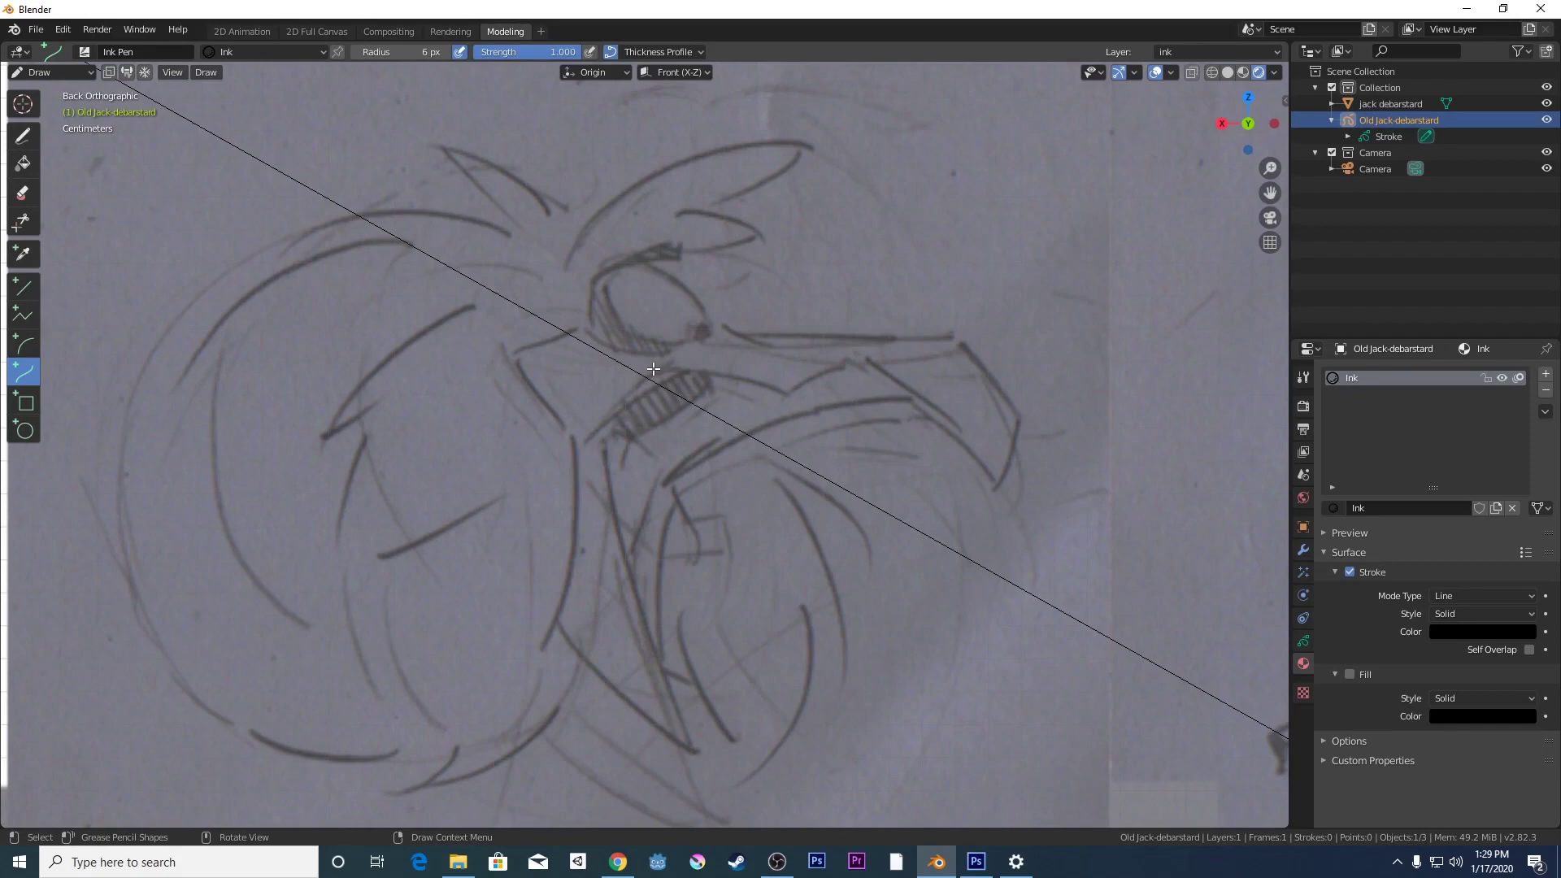
mouse_move(592, 445)
left_mouse_down()
mouse_move(658, 374)
mouse_move(581, 444)
left_mouse_up()
key("Escape")
key("Escape")
- Set the Ink Pen radius to 3 px
right_click(637, 409)
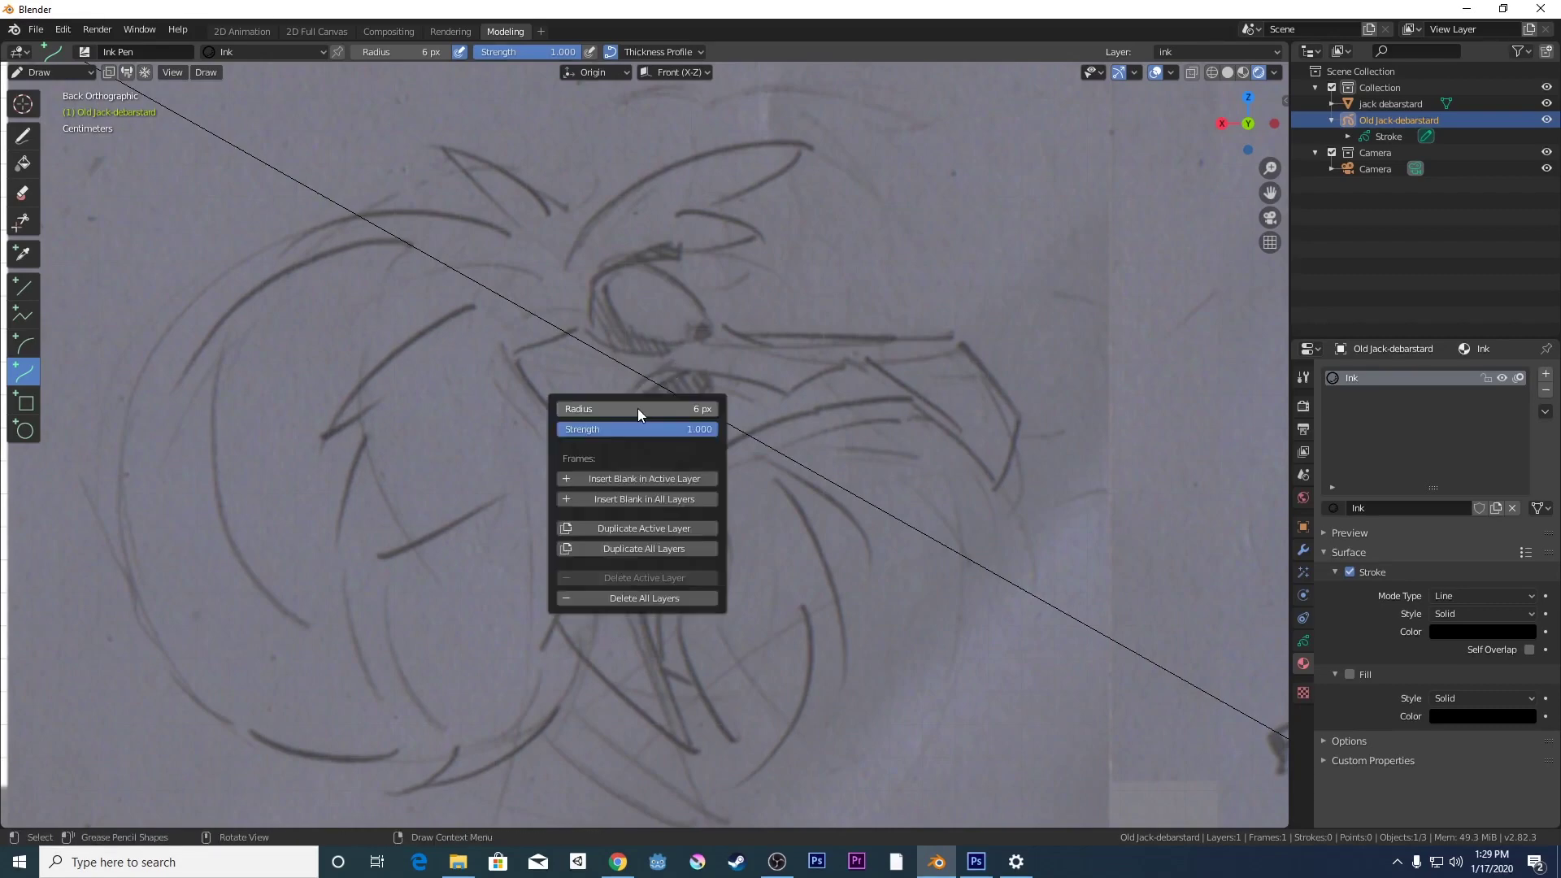
left_click(639, 408)
type("3")
key("Return")
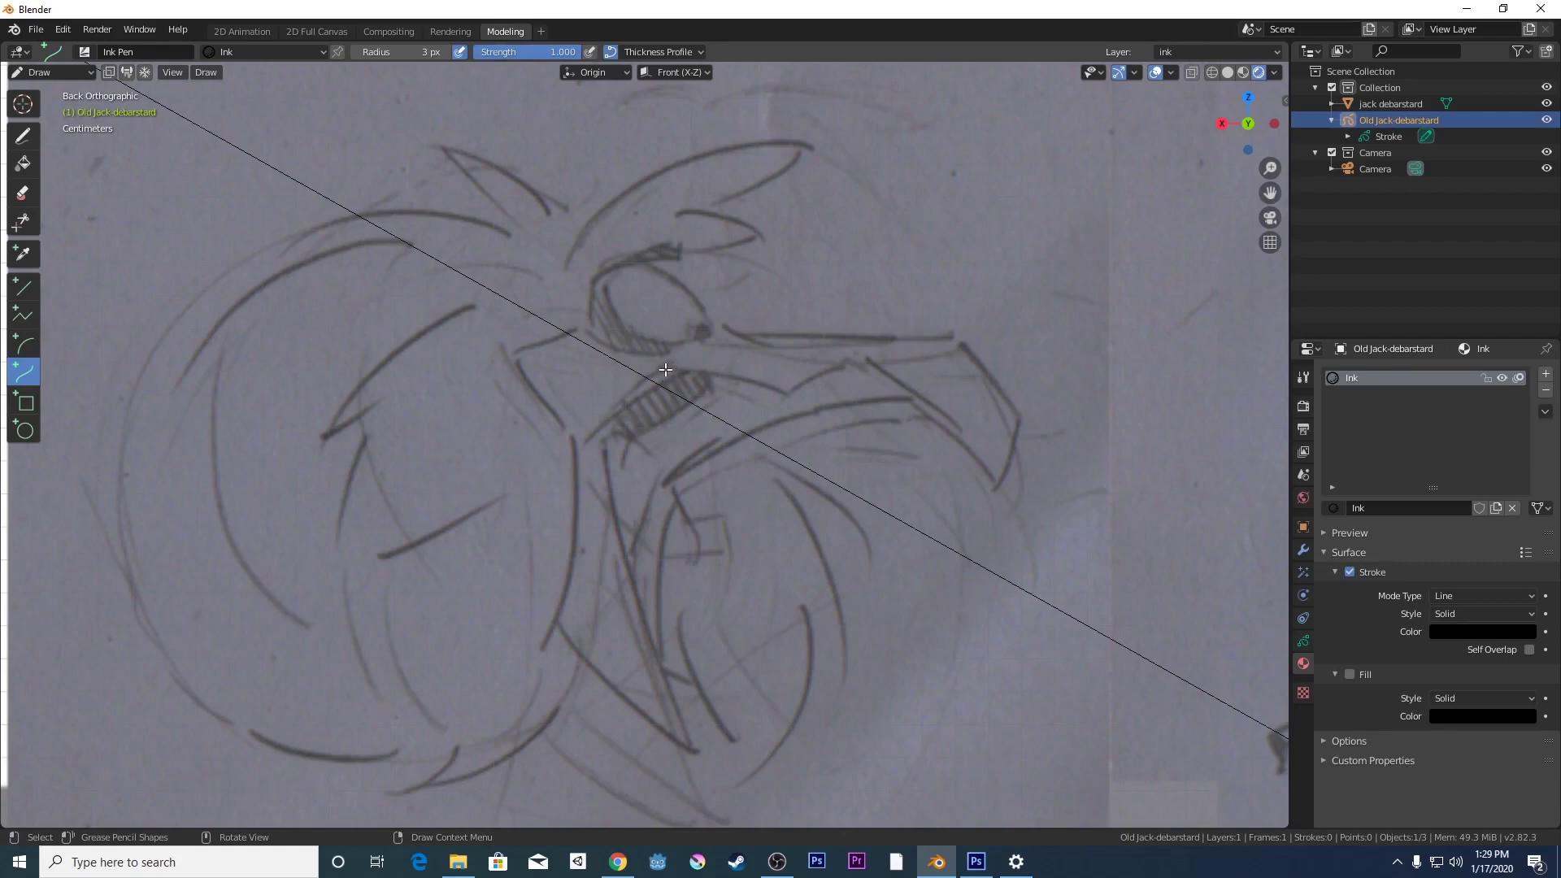
- Ink an arched curve along the back of the mouth, from above the teeth down to the mouth corner
left_click_drag(684, 370, 586, 446)
mouse_move(647, 400)
left_mouse_down()
mouse_move(635, 390)
mouse_move(617, 416)
left_mouse_up()
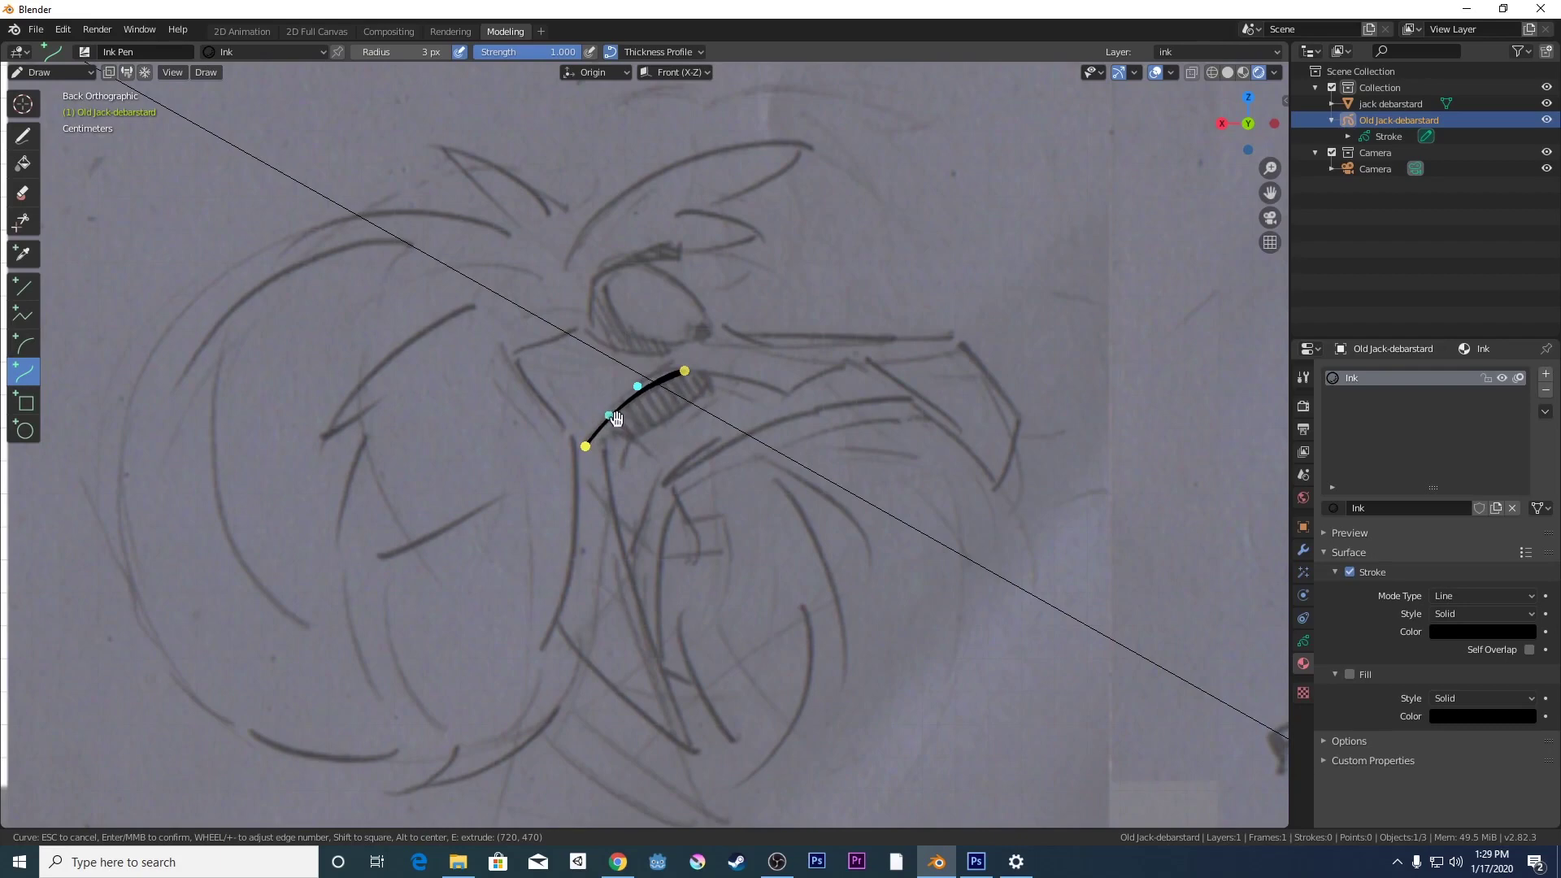
key("Return")
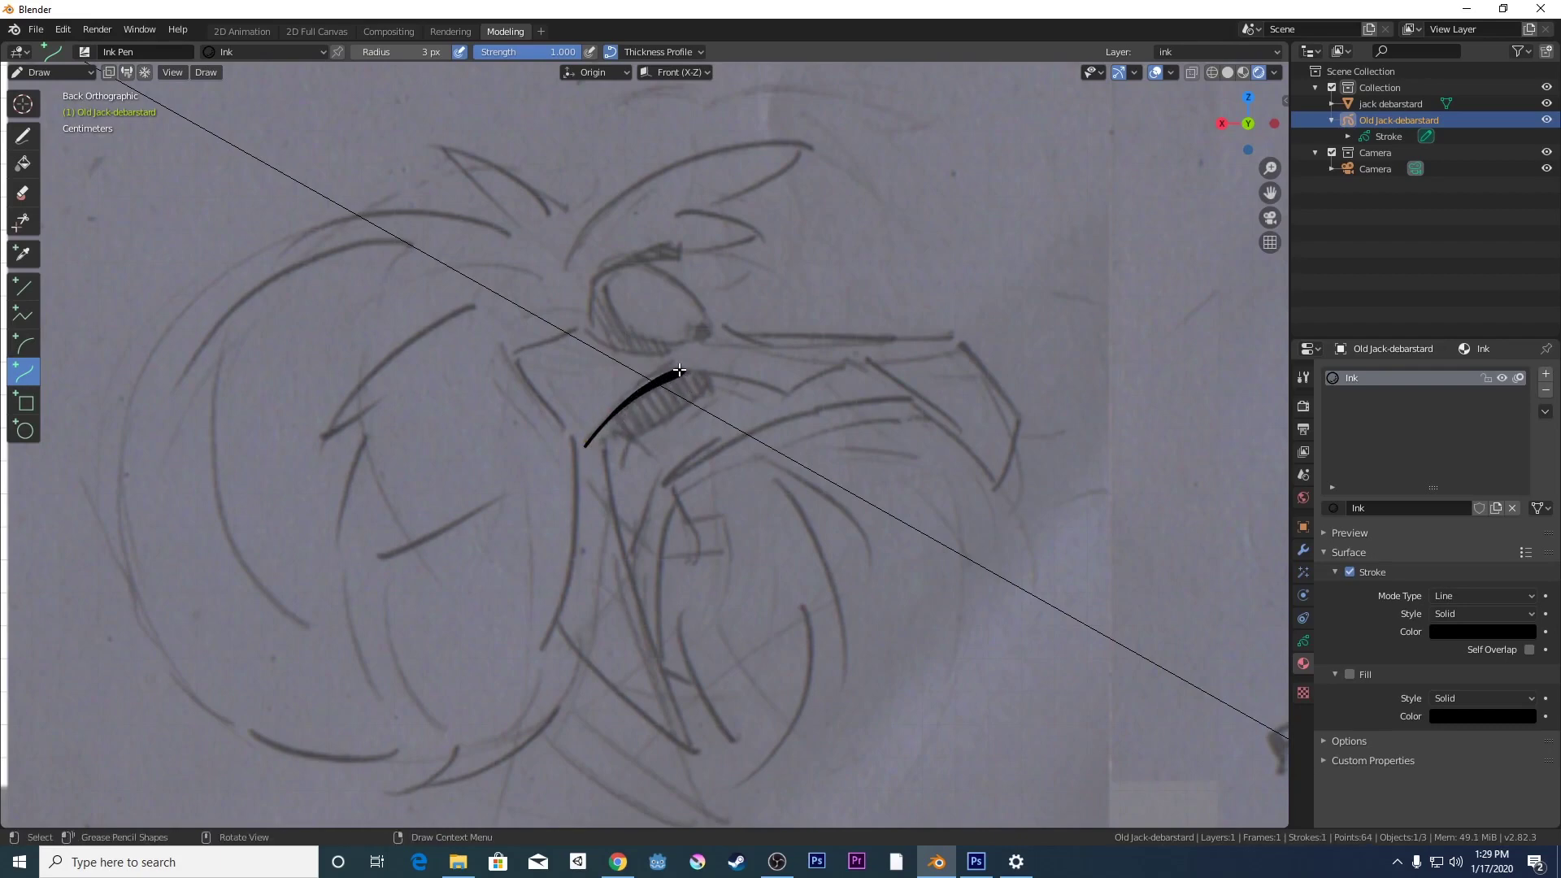
- Ink the upper beak's lower edge as one extruded curve of three bent segments, from the mouth arch to the beak tip
mouse_move(680, 372)
left_mouse_down()
mouse_move(785, 396)
mouse_move(713, 370)
mouse_move(755, 380)
left_mouse_up()
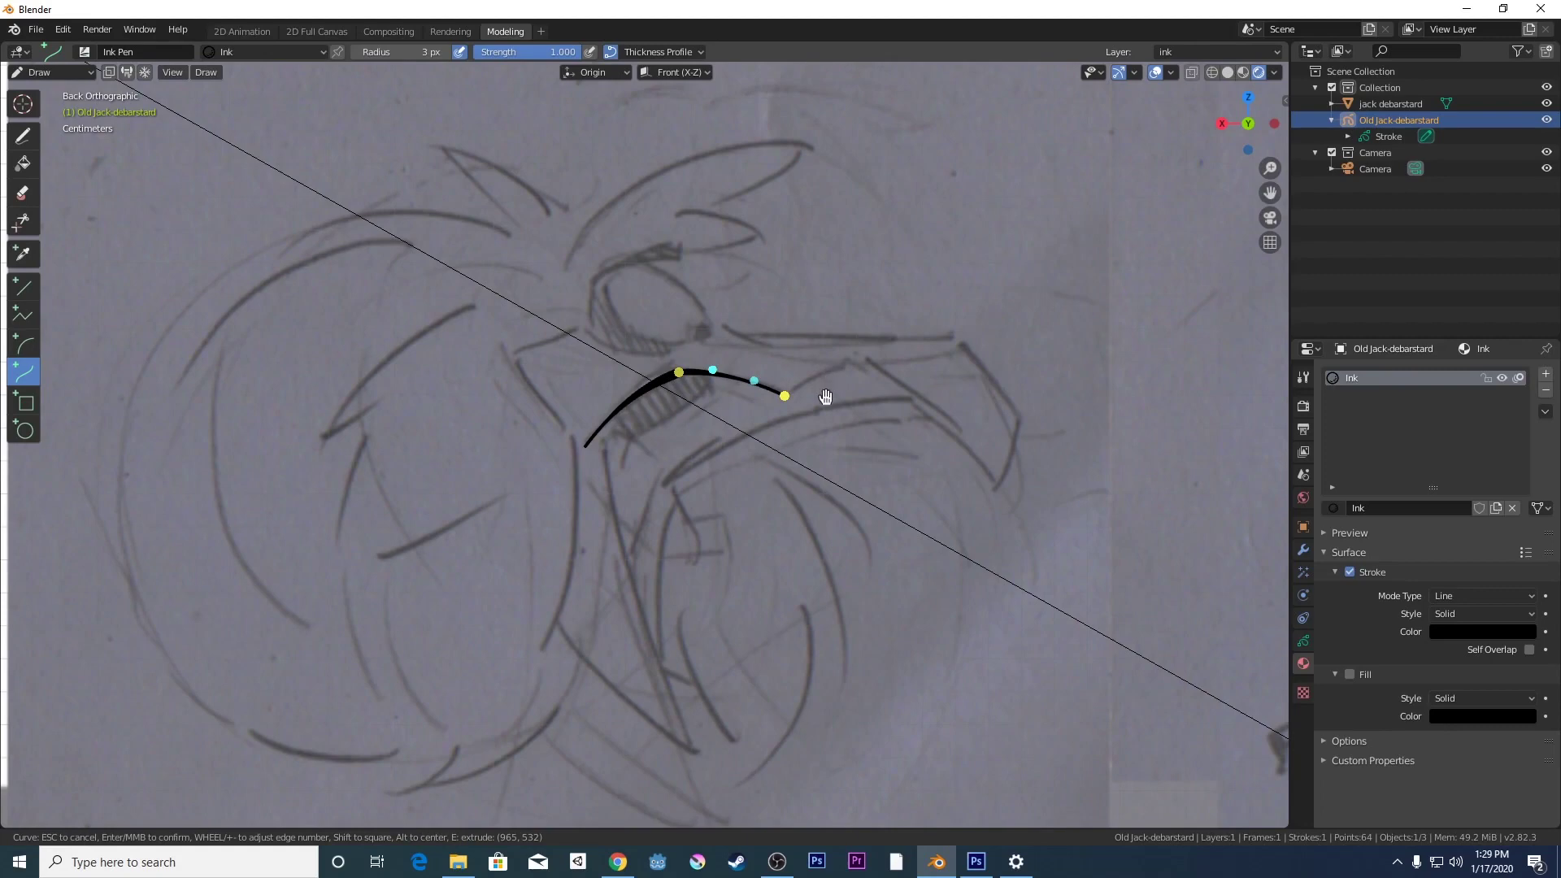
key("e")
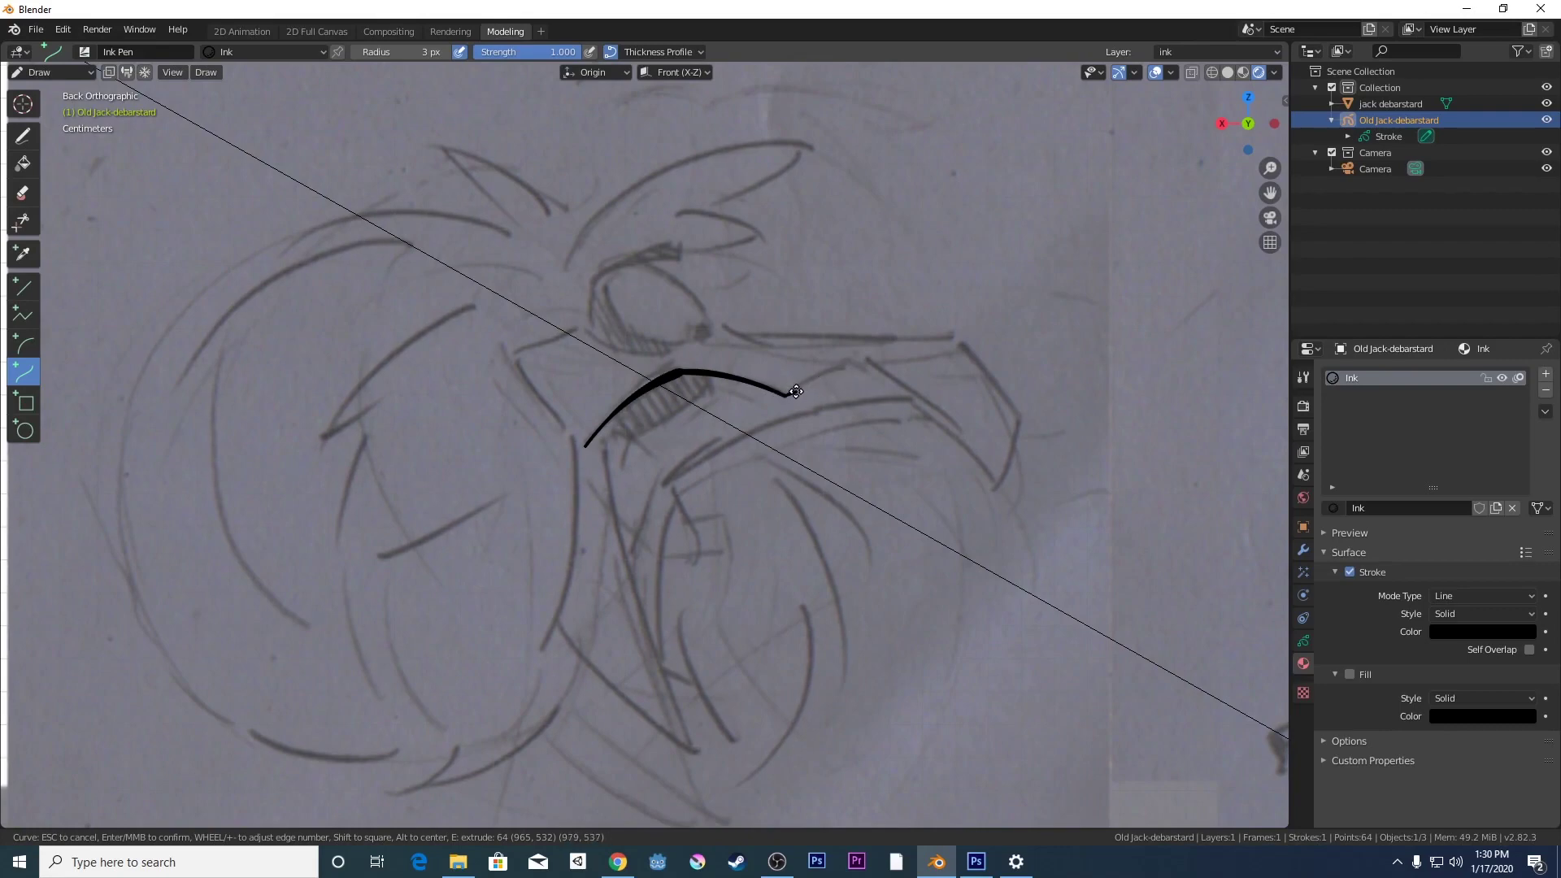
left_click(866, 358)
left_click_drag(834, 370, 807, 382)
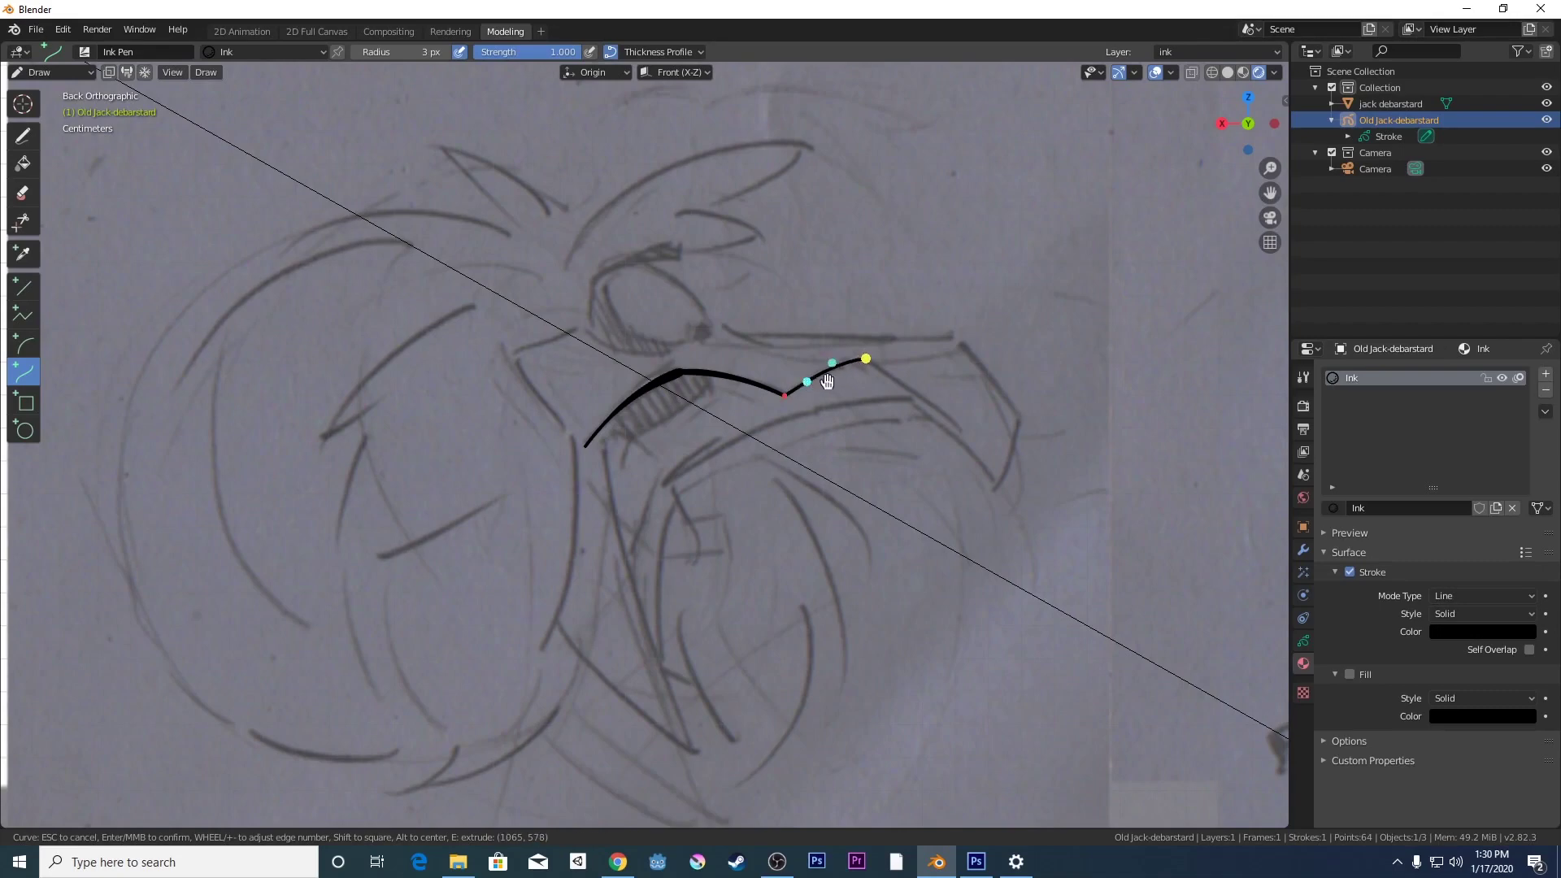
key("e")
left_click(999, 491)
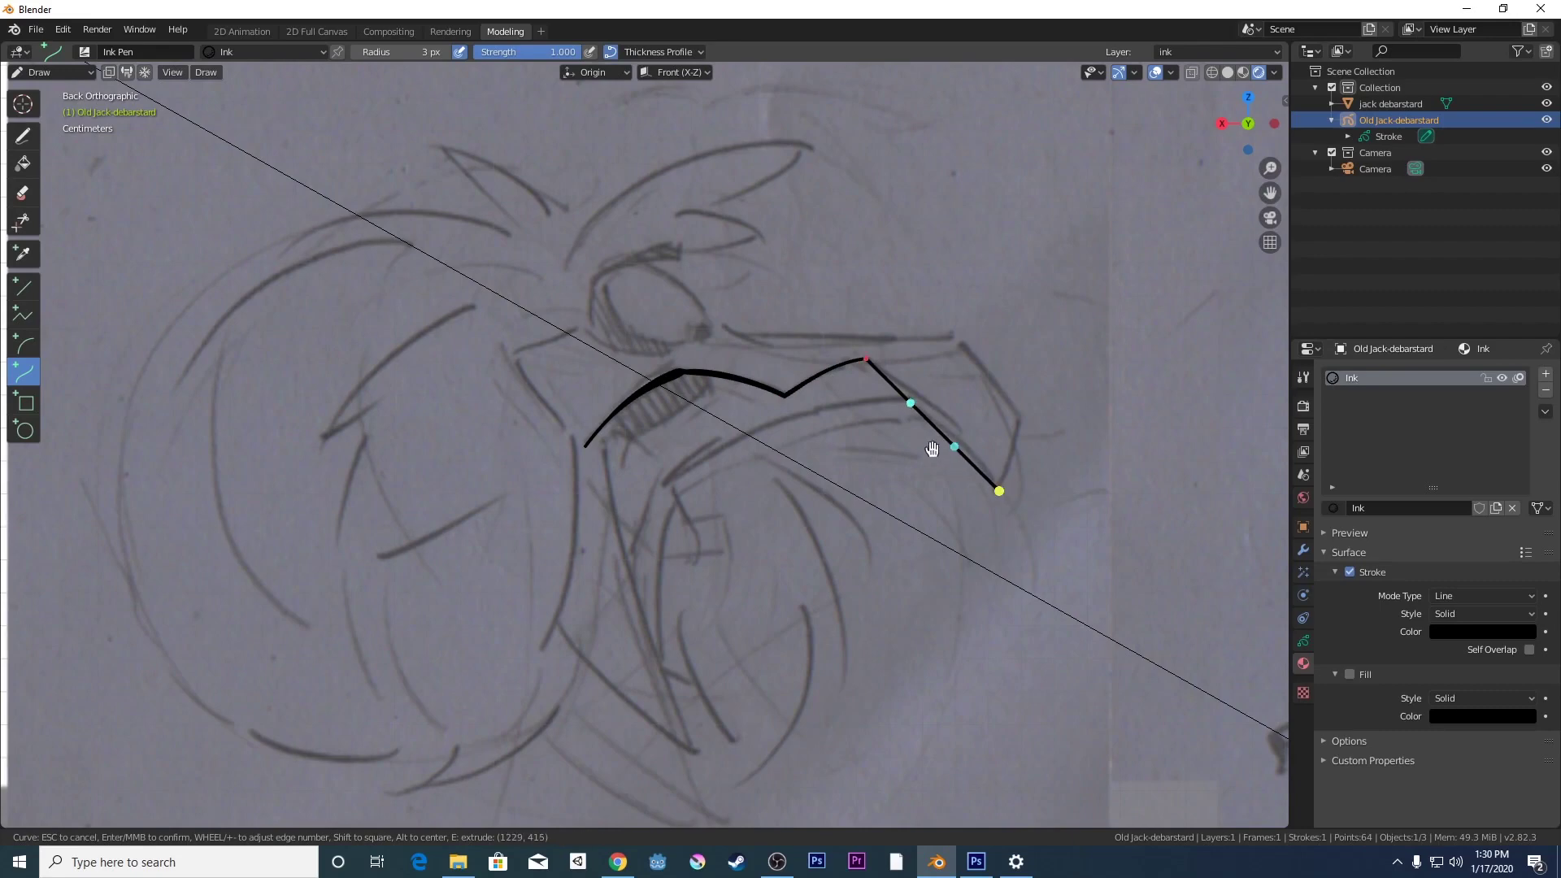
left_click_drag(910, 404, 927, 375)
left_click_drag(947, 439, 968, 430)
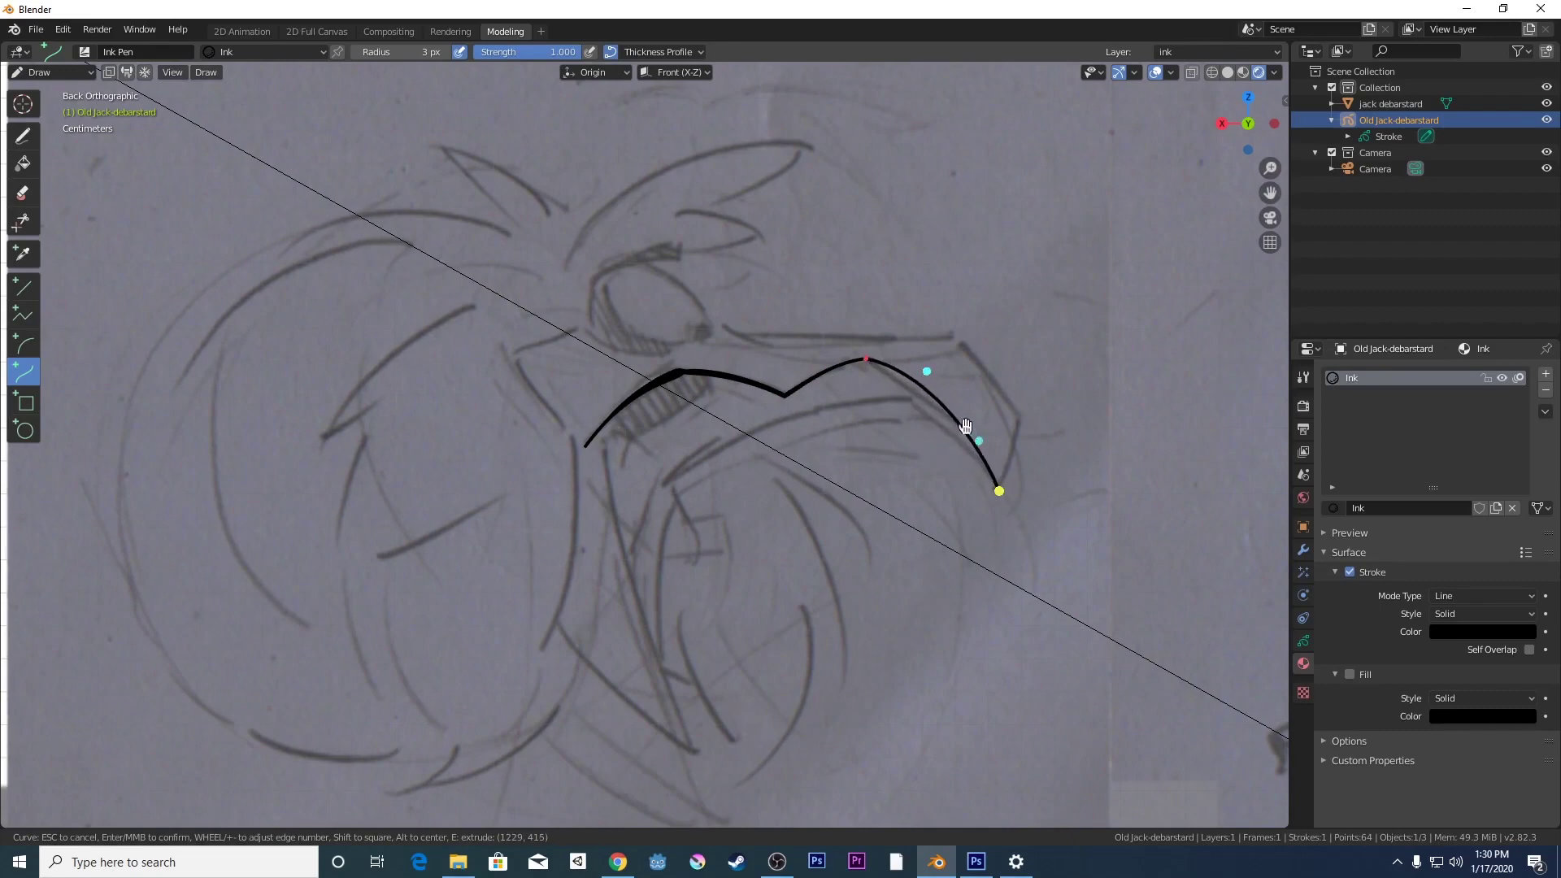
left_click_drag(934, 380, 943, 397)
key("Return")
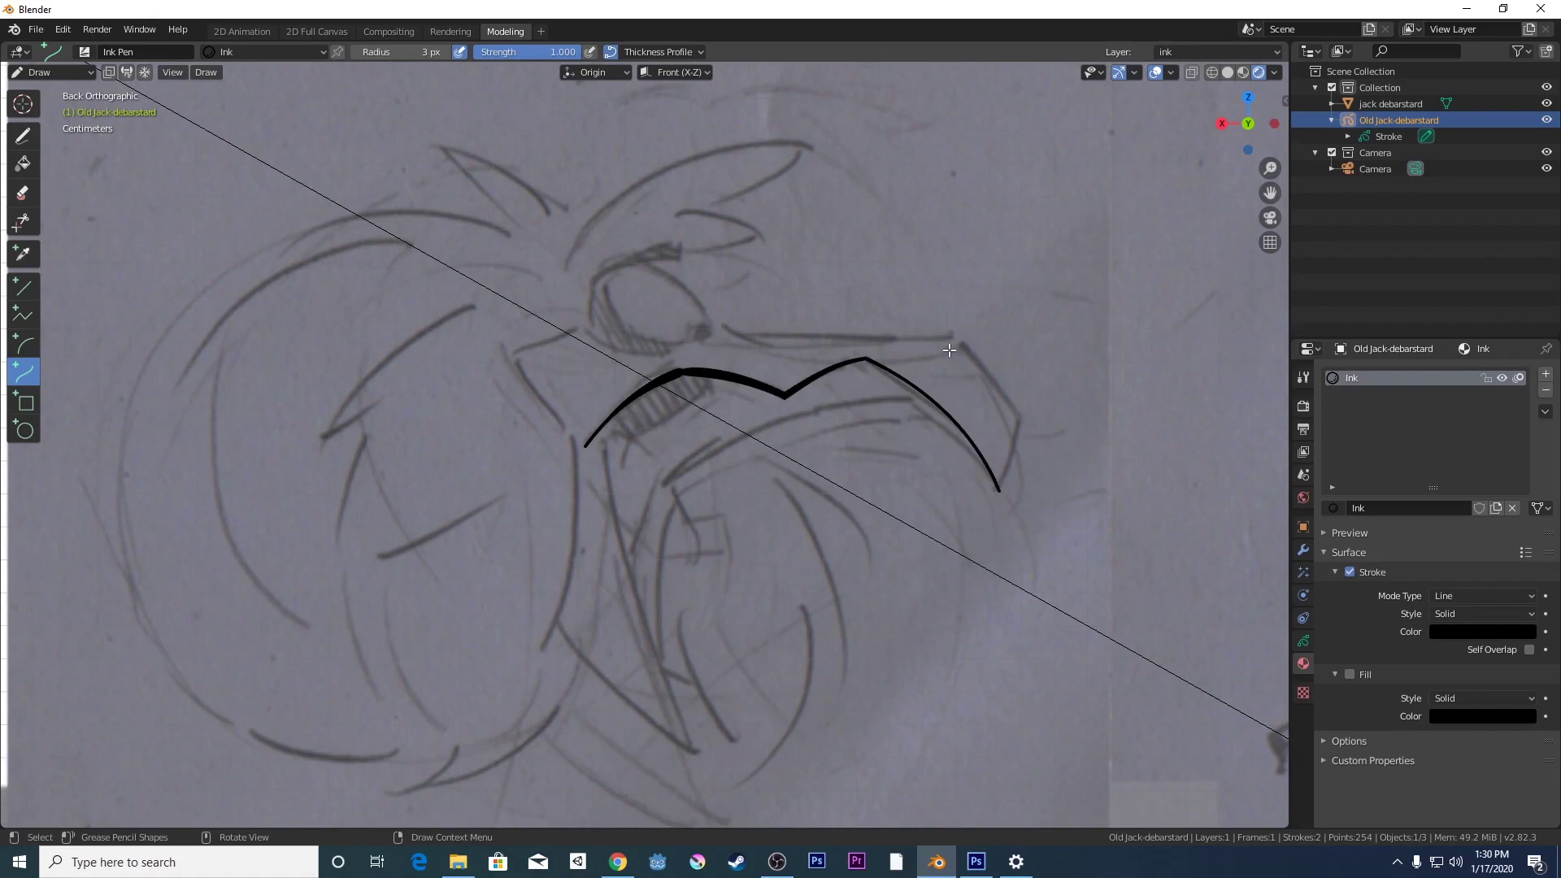
- Ink the hooked front of the beak with a curve bulging outward from the ridge's end down to the tip
mouse_move(951, 341)
left_mouse_down()
mouse_move(997, 381)
mouse_move(999, 493)
left_mouse_up()
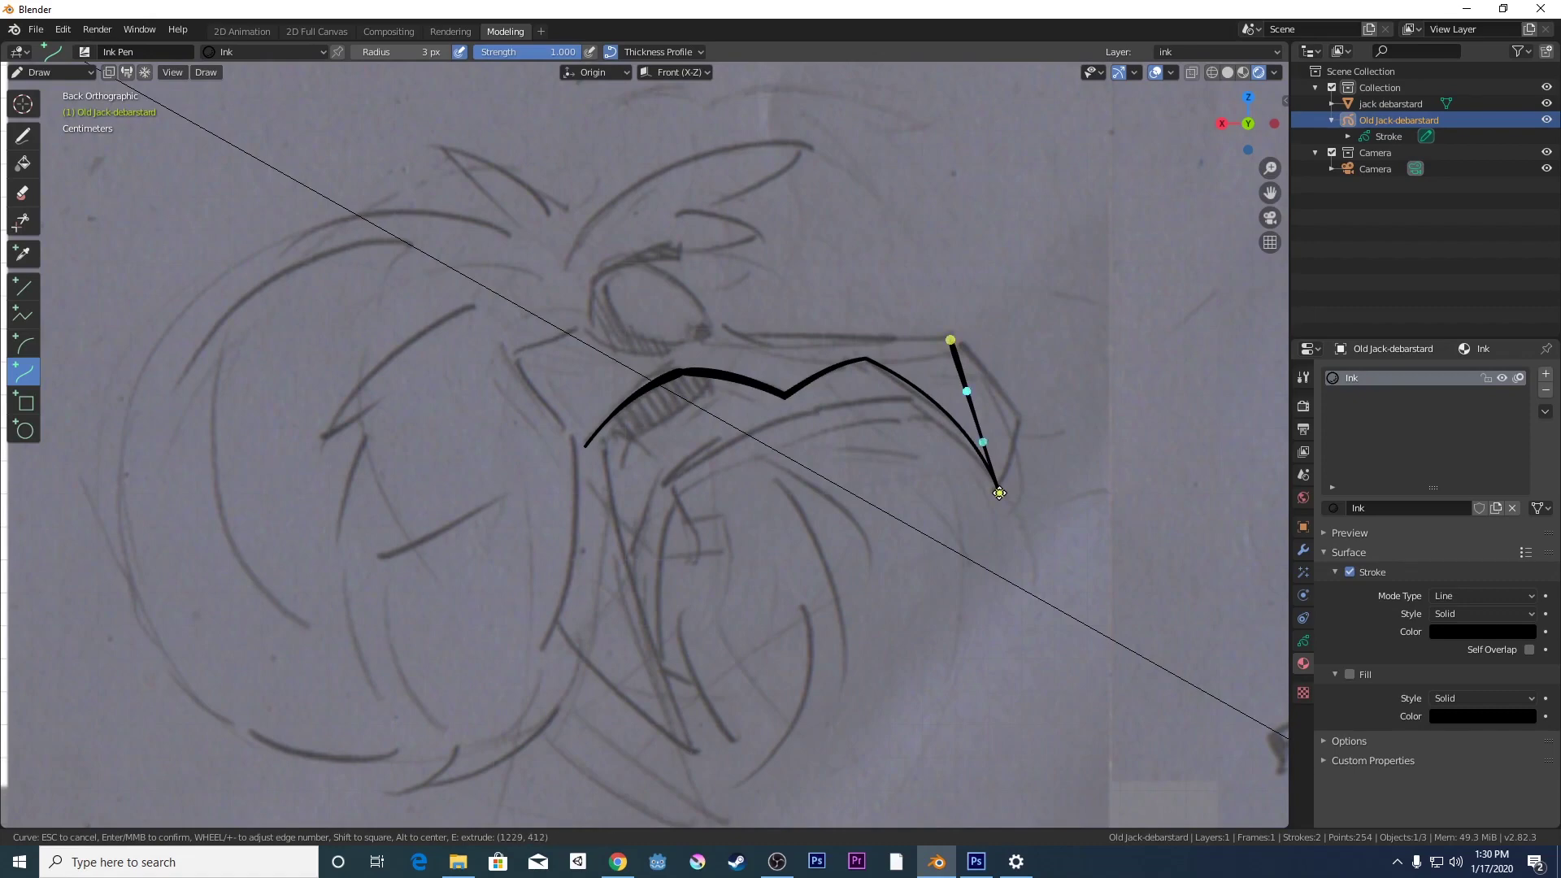
mouse_move(965, 391)
left_mouse_down()
mouse_move(1037, 415)
mouse_move(995, 452)
mouse_move(986, 442)
mouse_move(1009, 452)
mouse_move(1021, 406)
left_mouse_up()
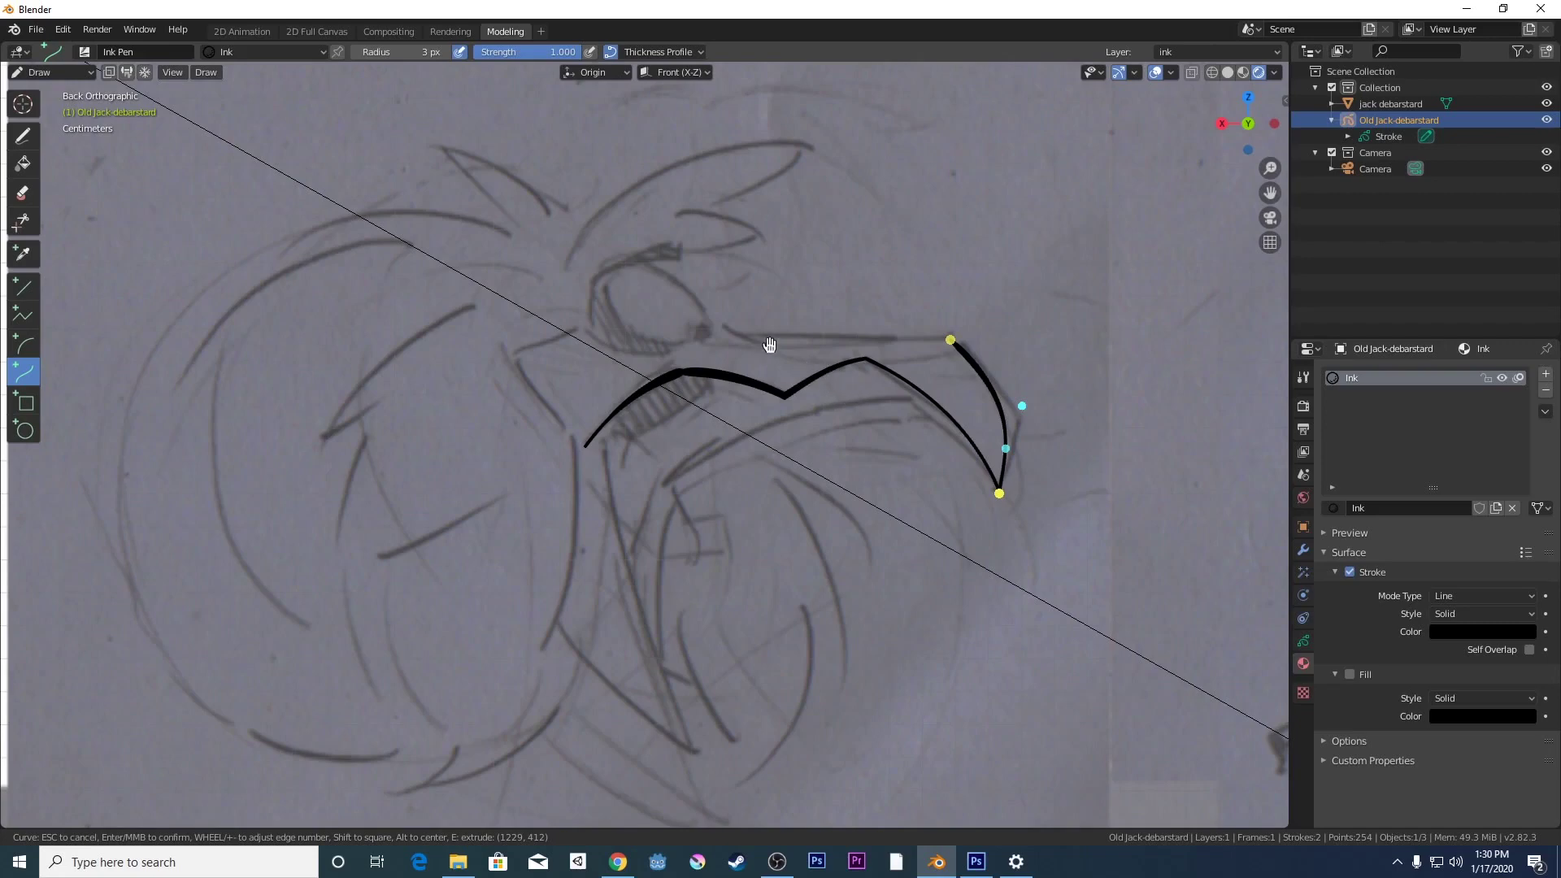
key("e")
right_click(792, 334)
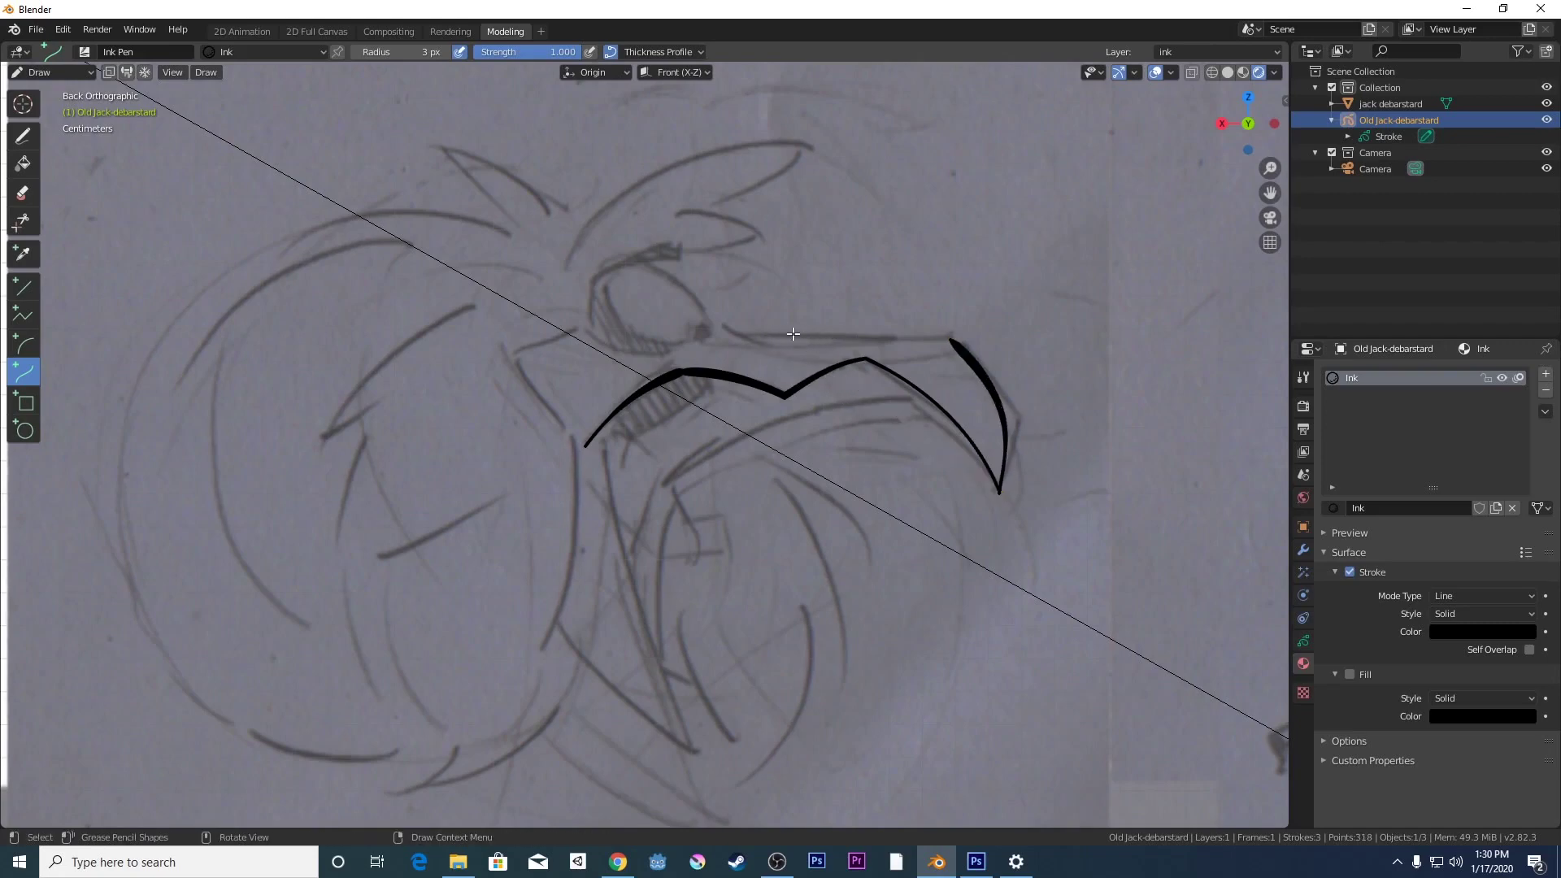
- Ink the beak's top ridge with a slightly sagging curve and join it to the eye with a short curved stroke
mouse_move(748, 335)
left_mouse_down()
mouse_move(951, 339)
mouse_move(797, 353)
left_mouse_up()
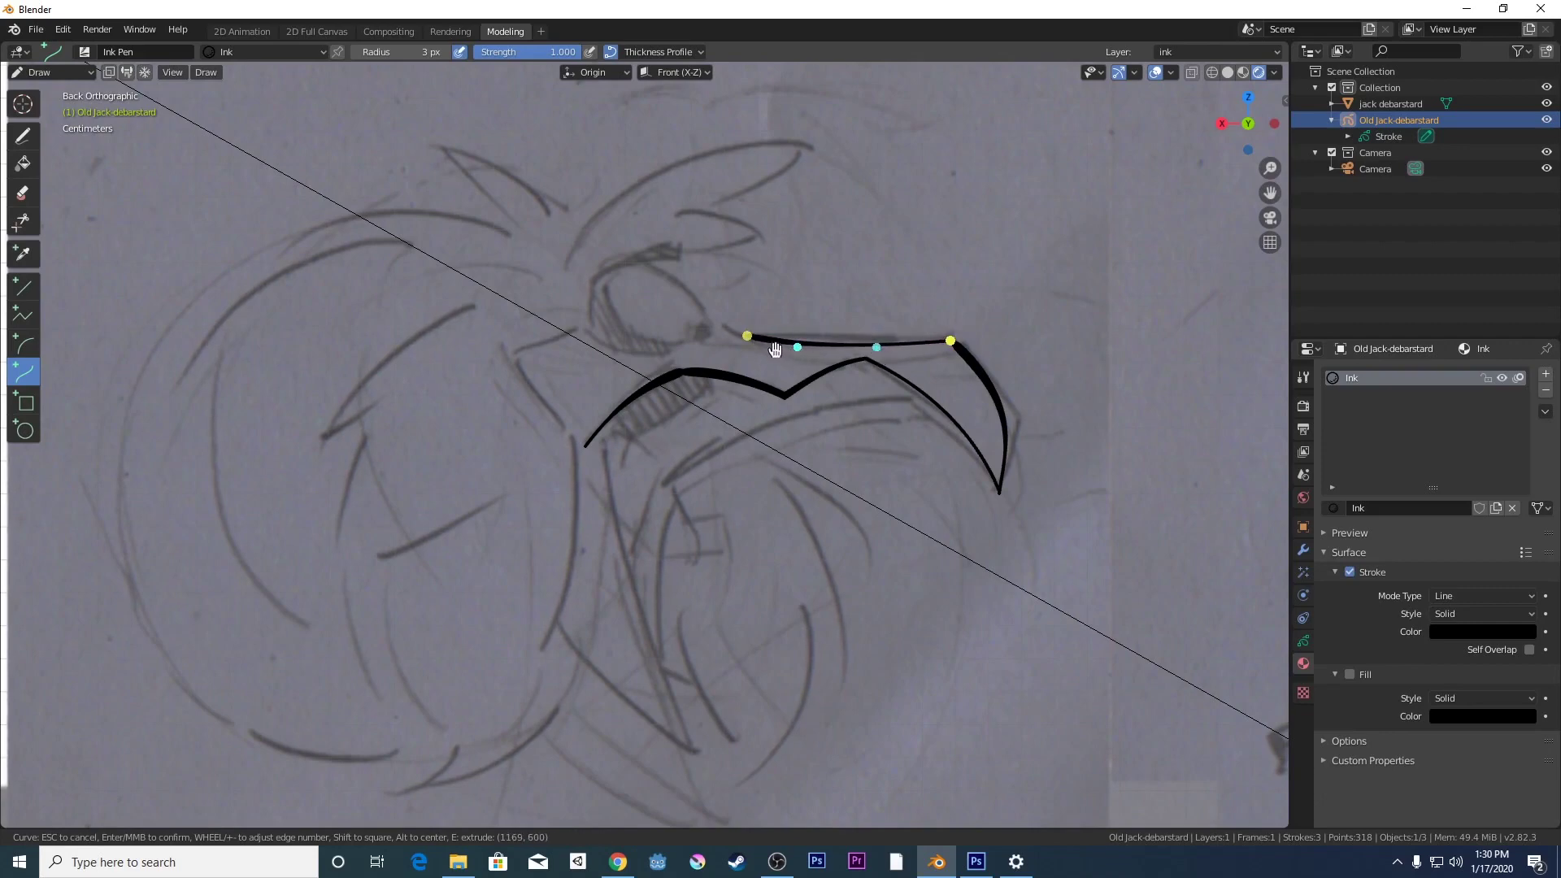
key("Return")
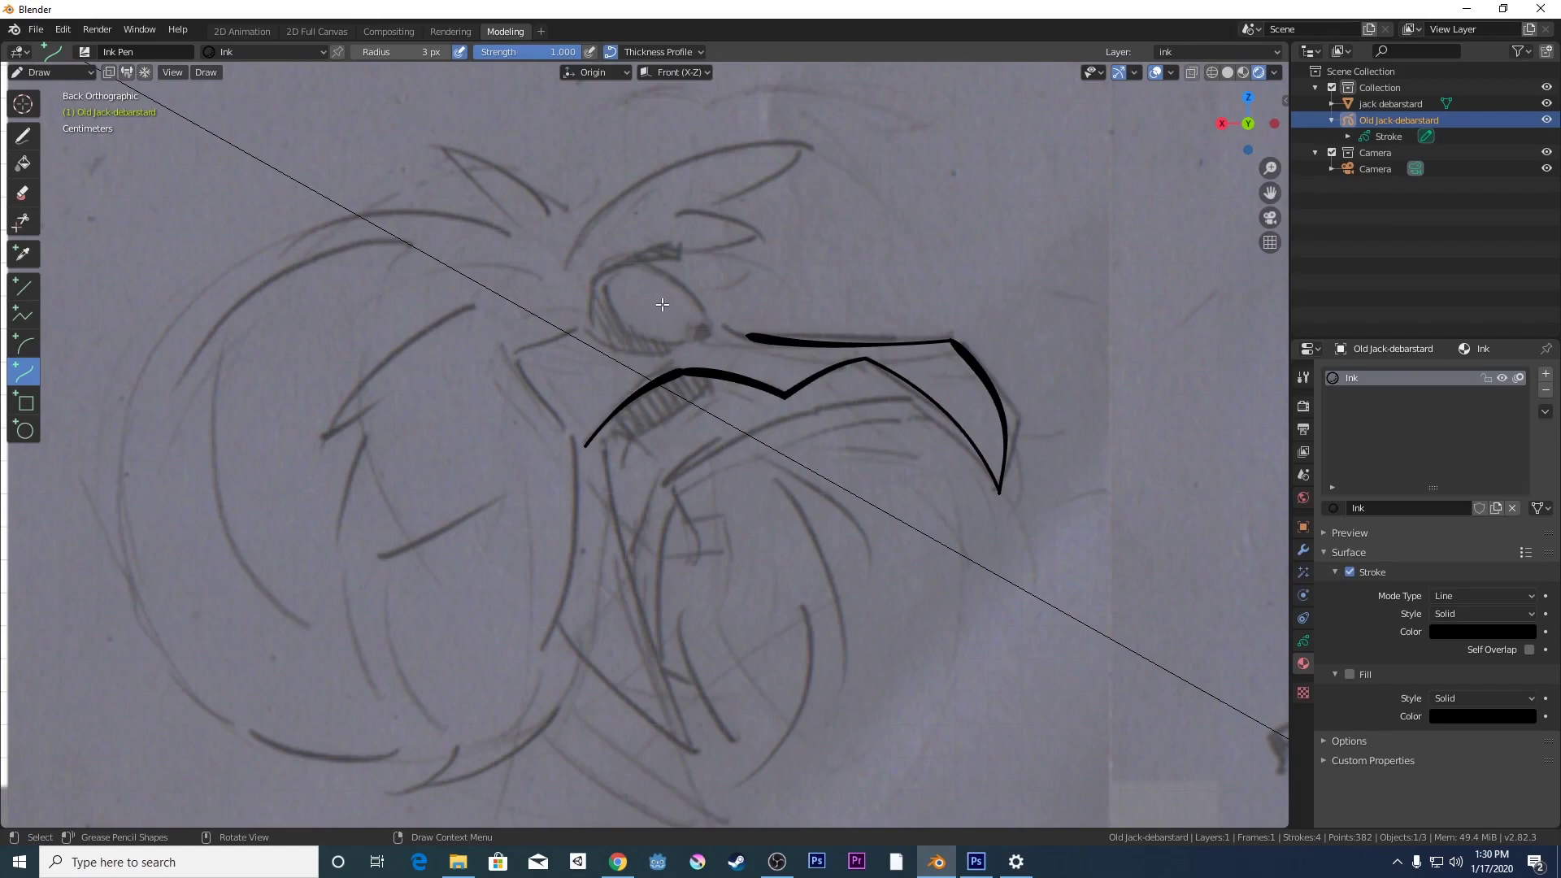
left_click_drag(708, 318, 773, 341)
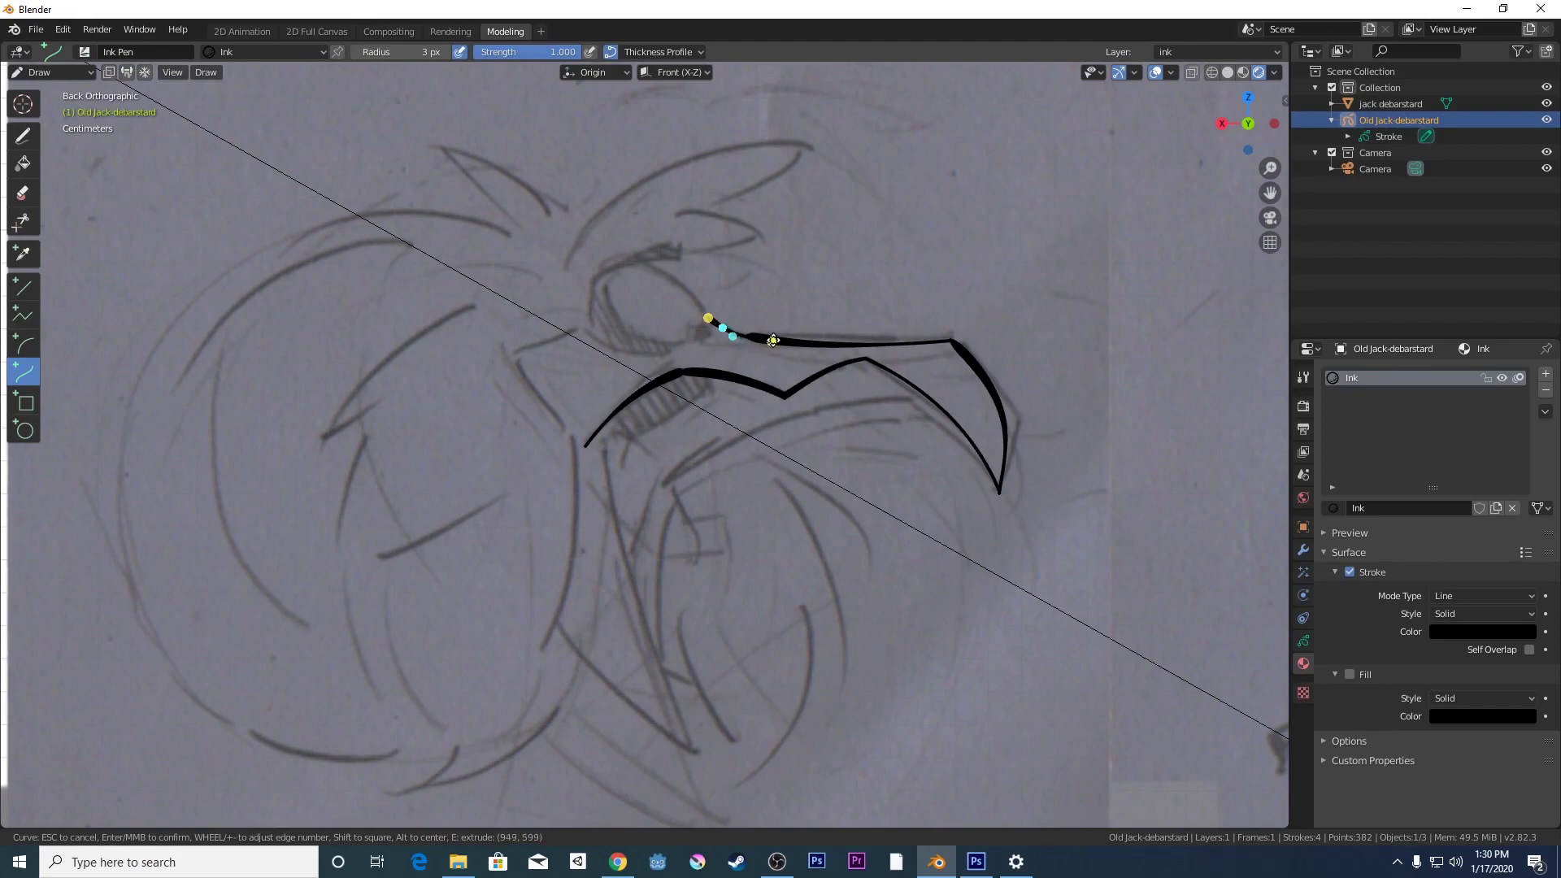
key("Return")
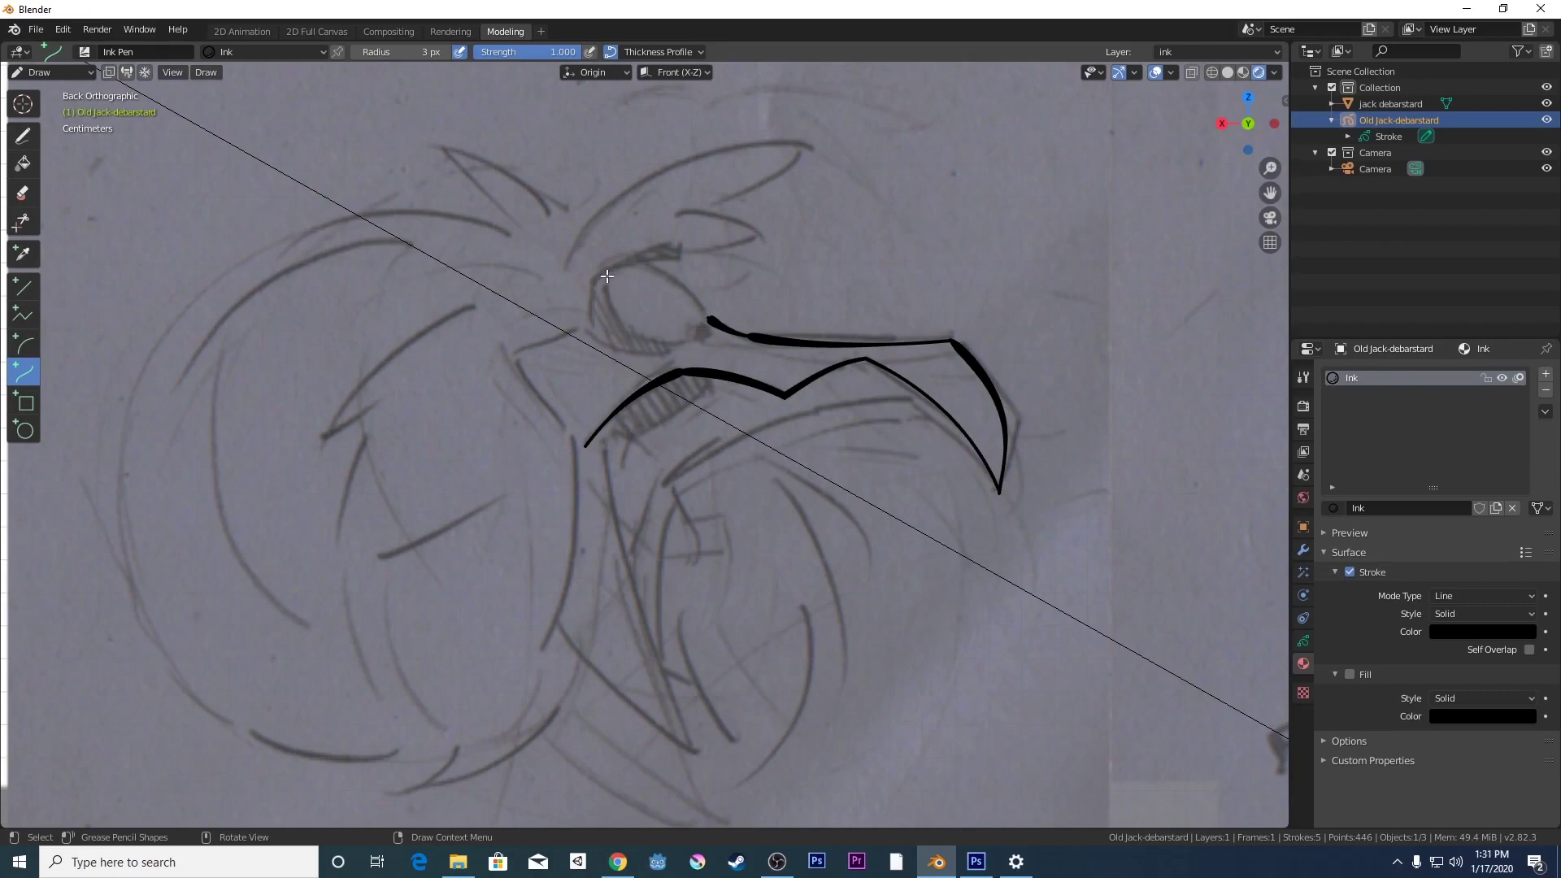
- Ink the lower contour of the eye as a deep curve from its upper back edge round to the beak
left_click_drag(606, 276, 713, 332)
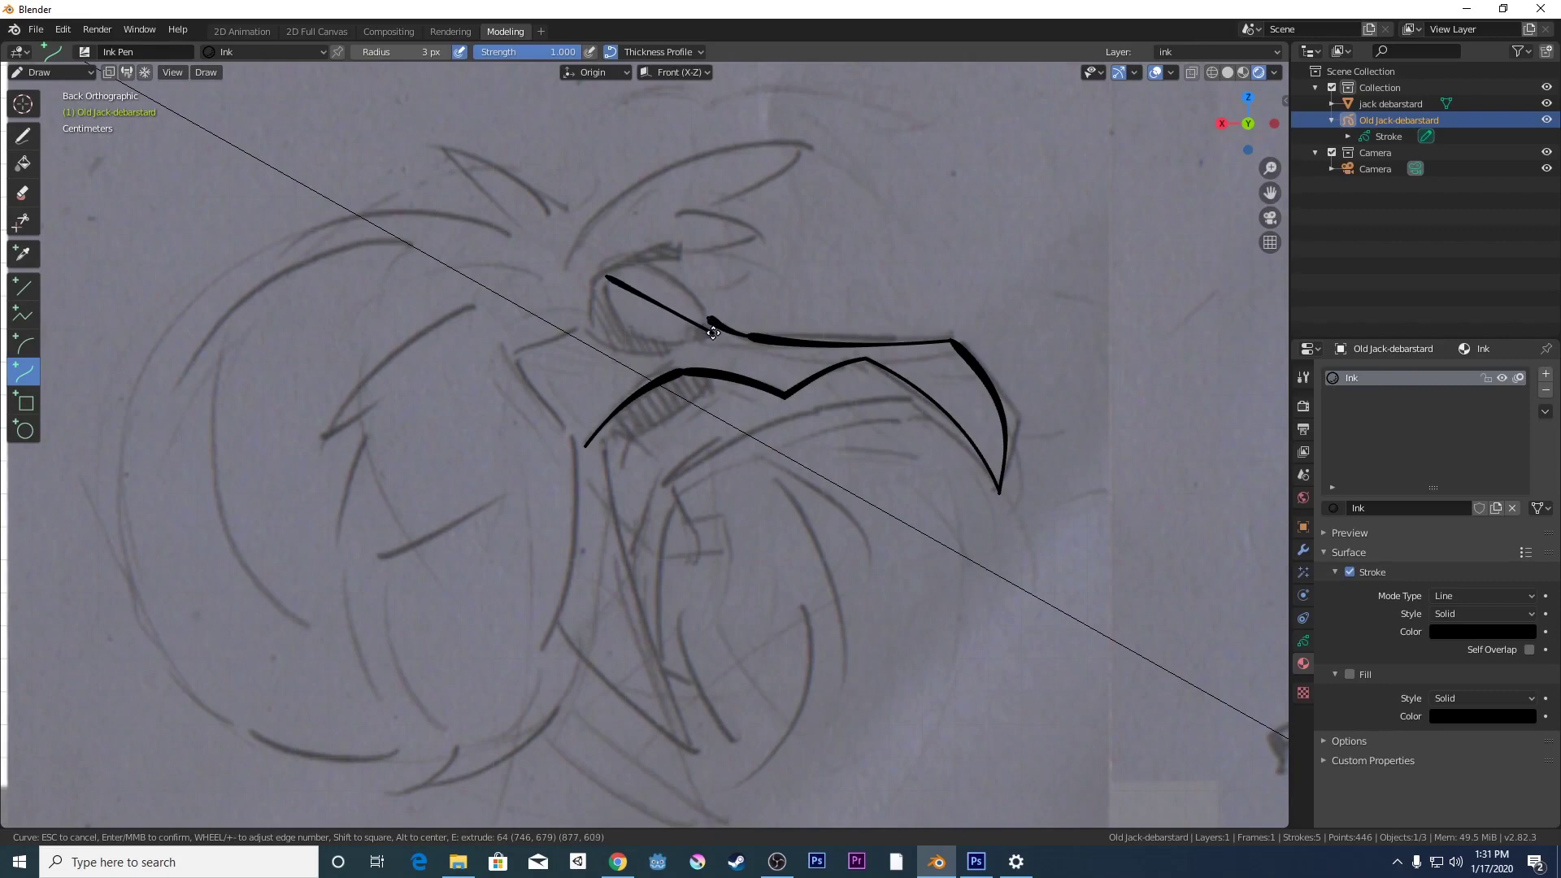
left_click_drag(642, 295, 601, 347)
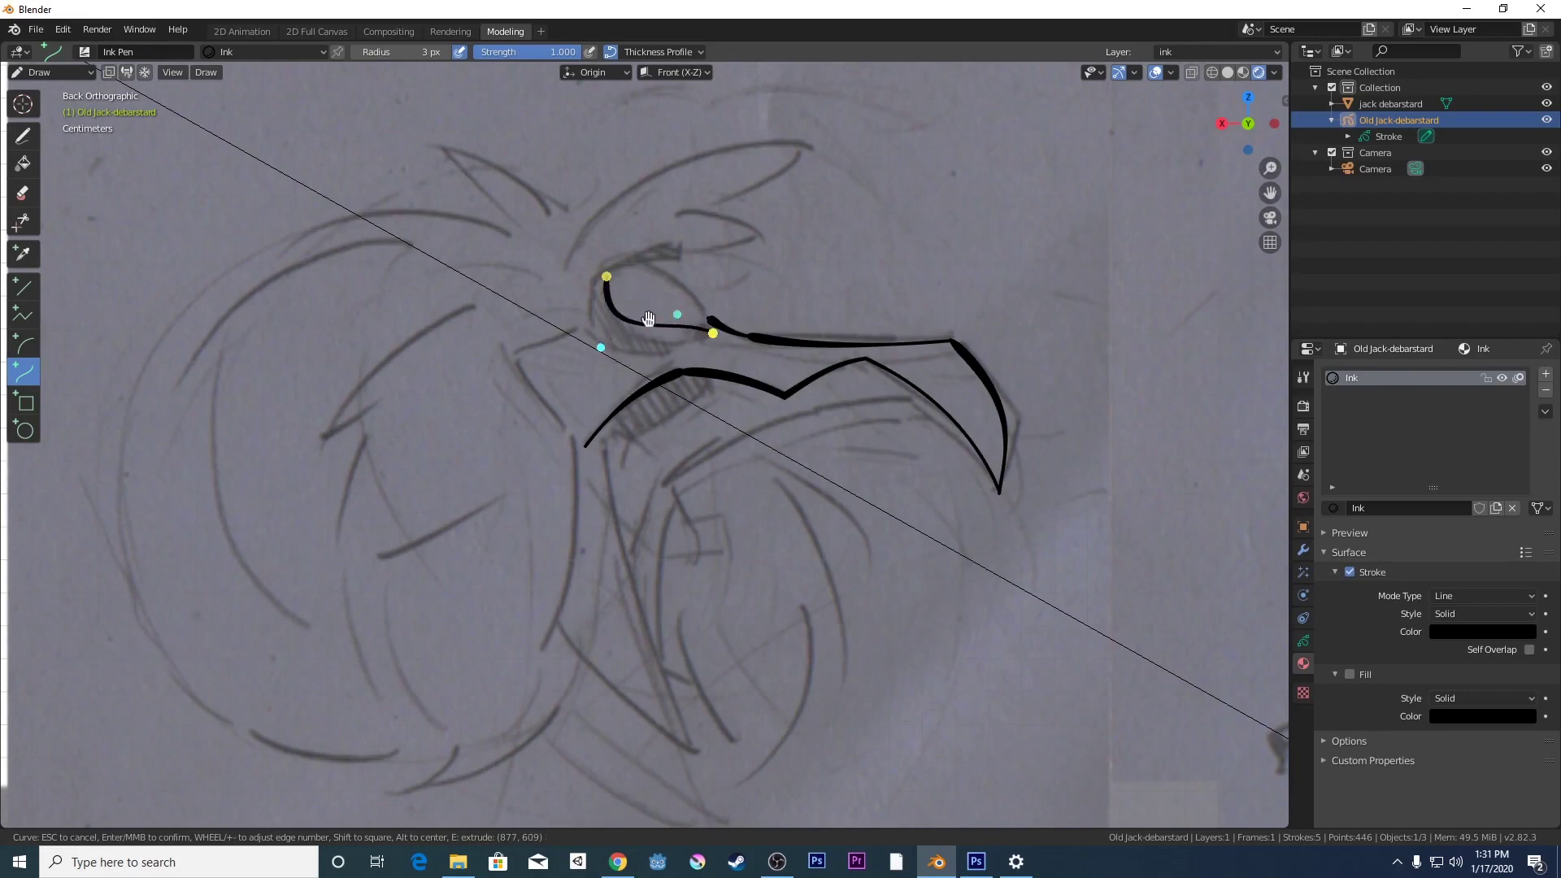
mouse_move(677, 314)
left_mouse_down()
mouse_move(678, 349)
mouse_move(706, 331)
left_mouse_up()
key("Return")
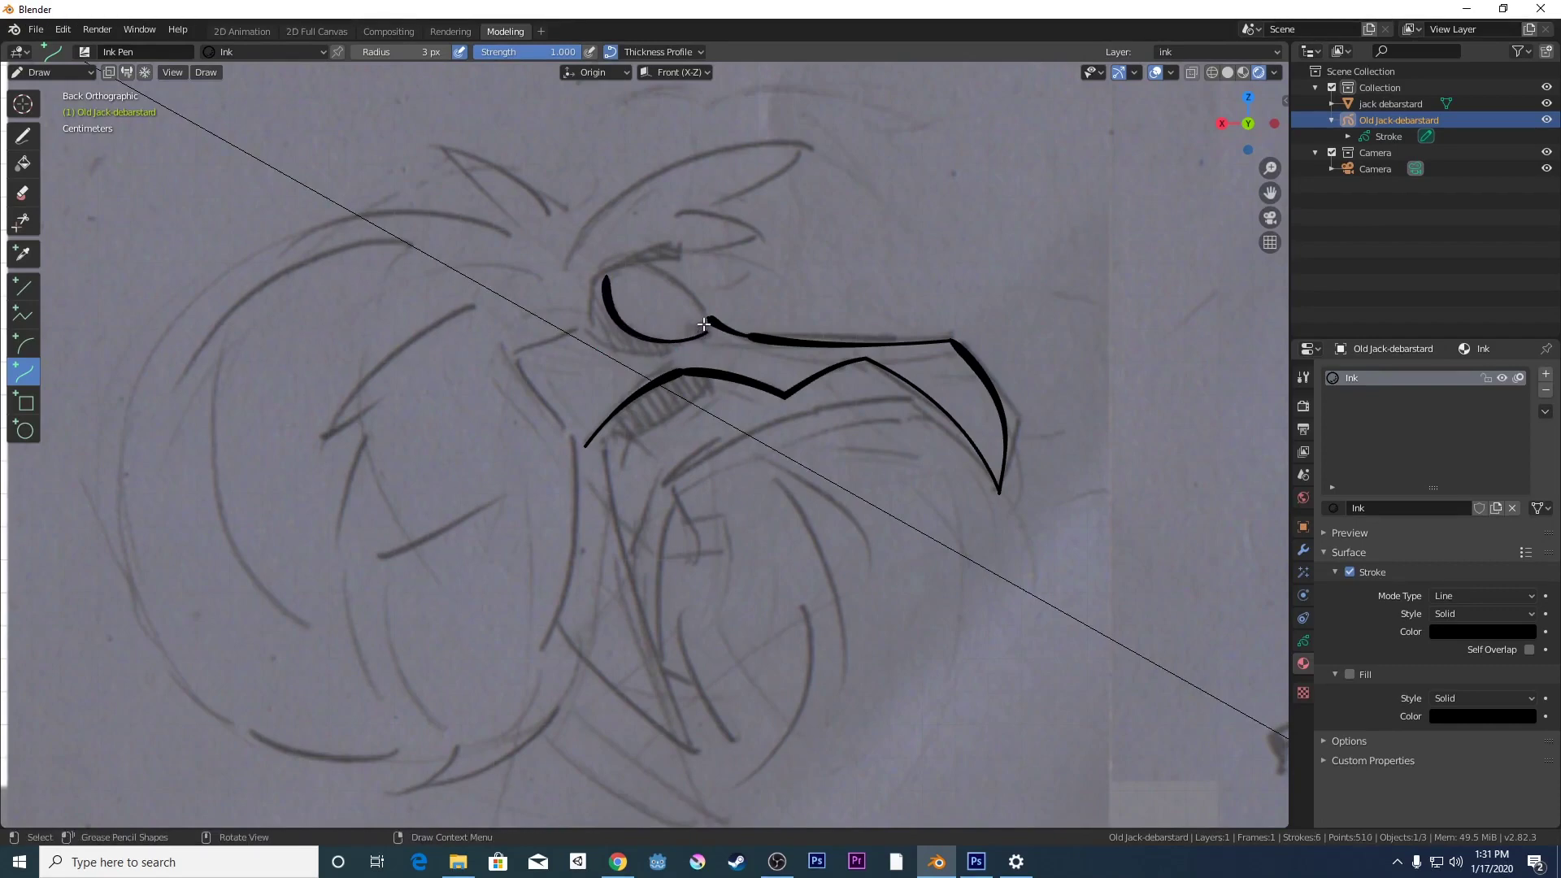
- Try a tiny curve stroke for the pupil at the front corner of the eye, and undo it
left_click_drag(703, 323, 699, 339)
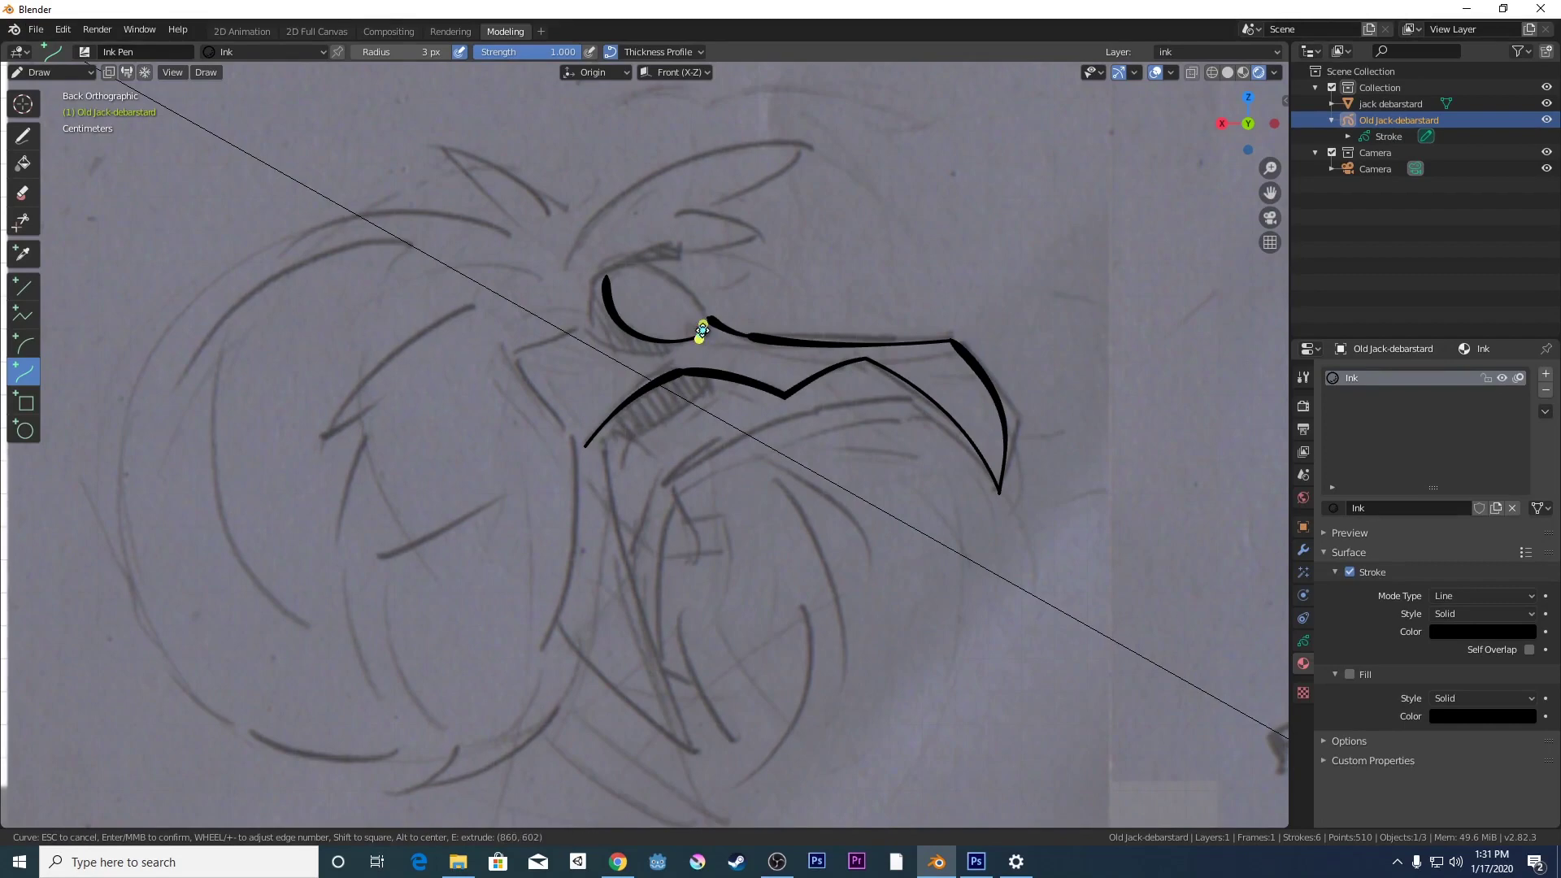
key("Return")
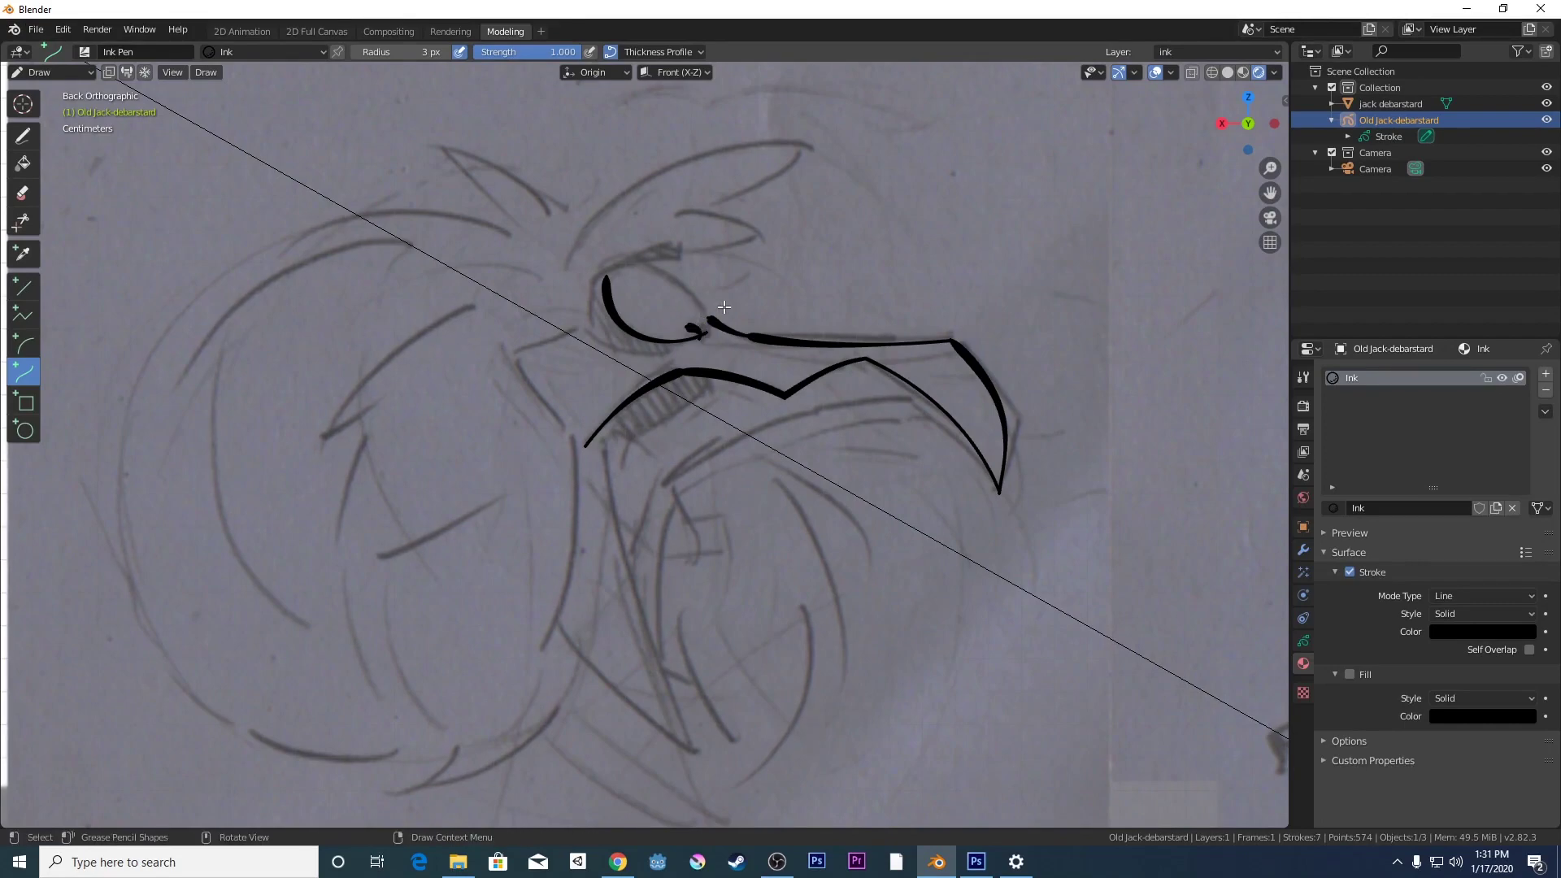
key("ctrl+z")
- Ink the pupil as a solid black dot at the eye's front corner with the freehand Draw tool
left_click(36, 139)
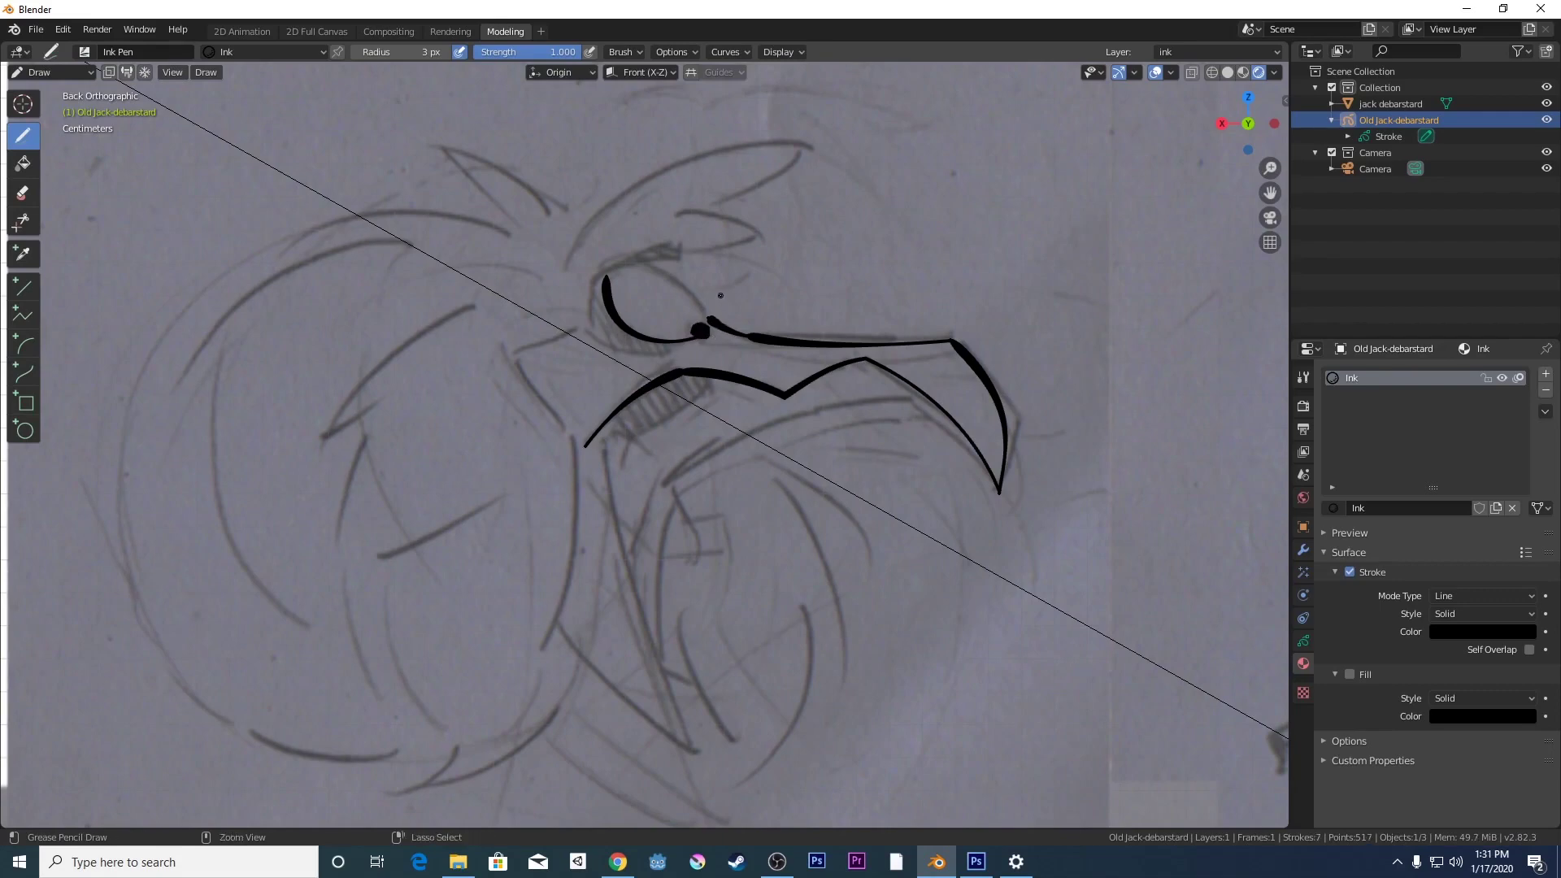
- Undo the last pupil dab, and ink the eye's upper contour with a Curve stroke arching from its back edge to the pupil
key("ctrl+z")
left_click(31, 374)
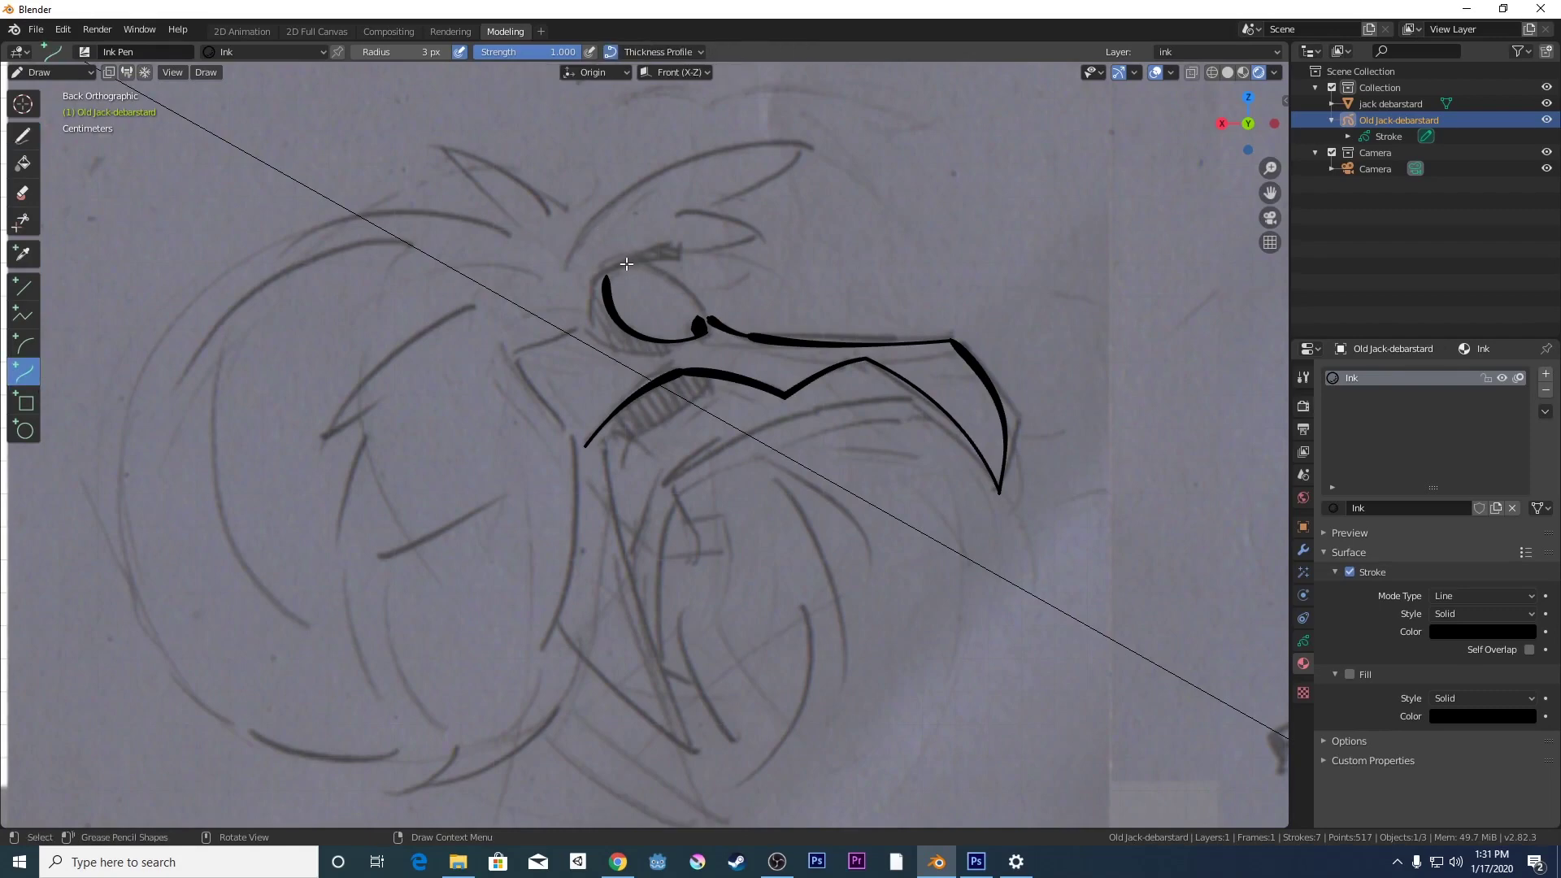
mouse_move(615, 269)
left_mouse_down()
mouse_move(708, 313)
mouse_move(691, 267)
mouse_move(639, 272)
mouse_move(630, 248)
left_mouse_up()
left_click_drag(707, 313, 708, 323)
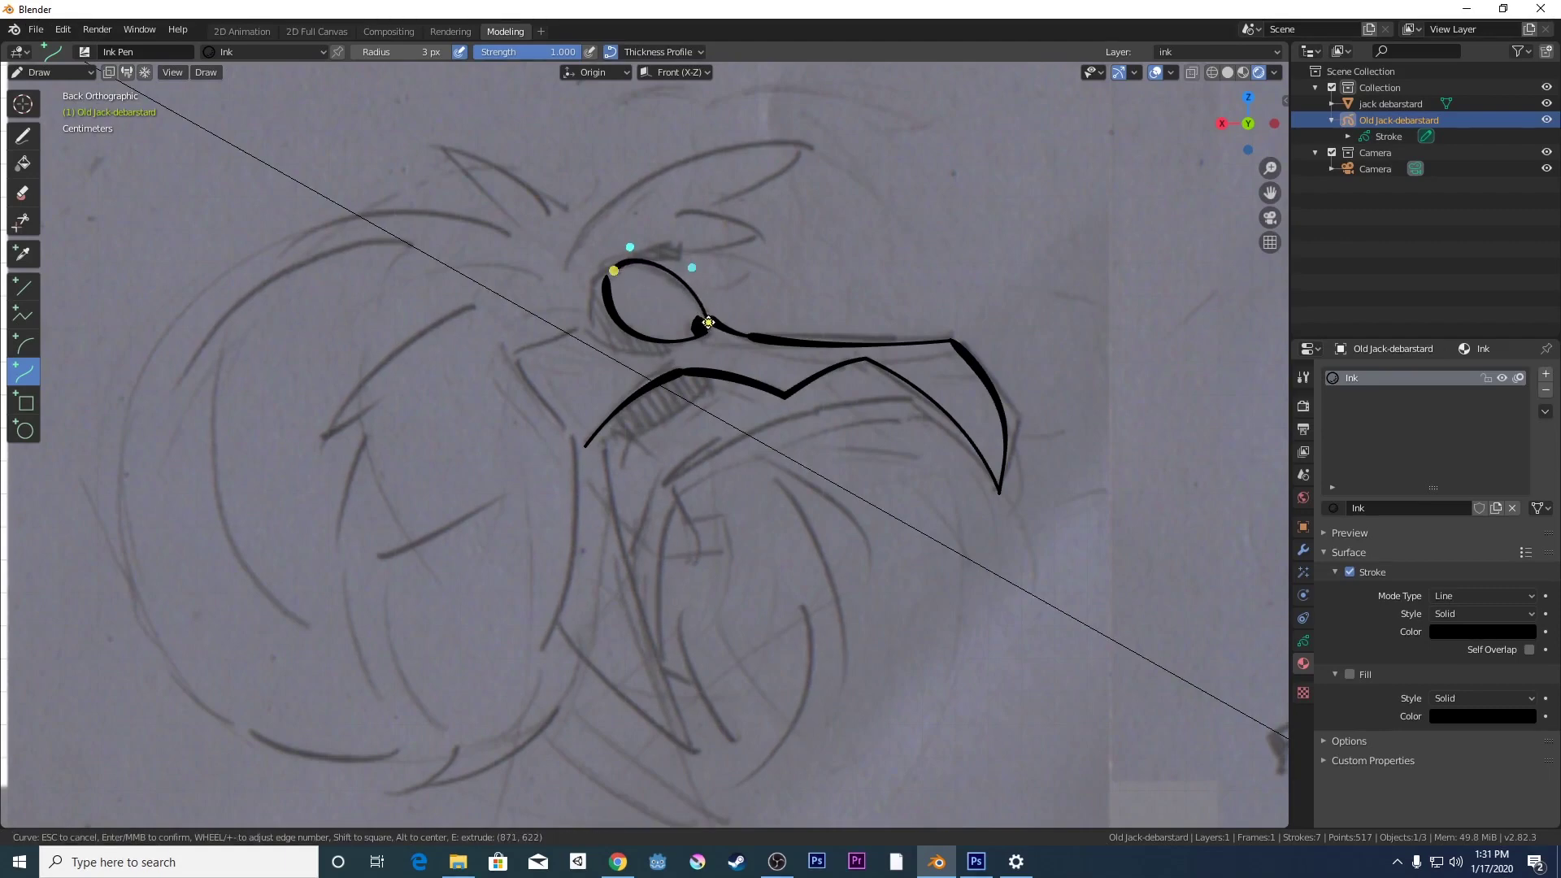
left_click_drag(693, 270, 649, 254)
key("Return")
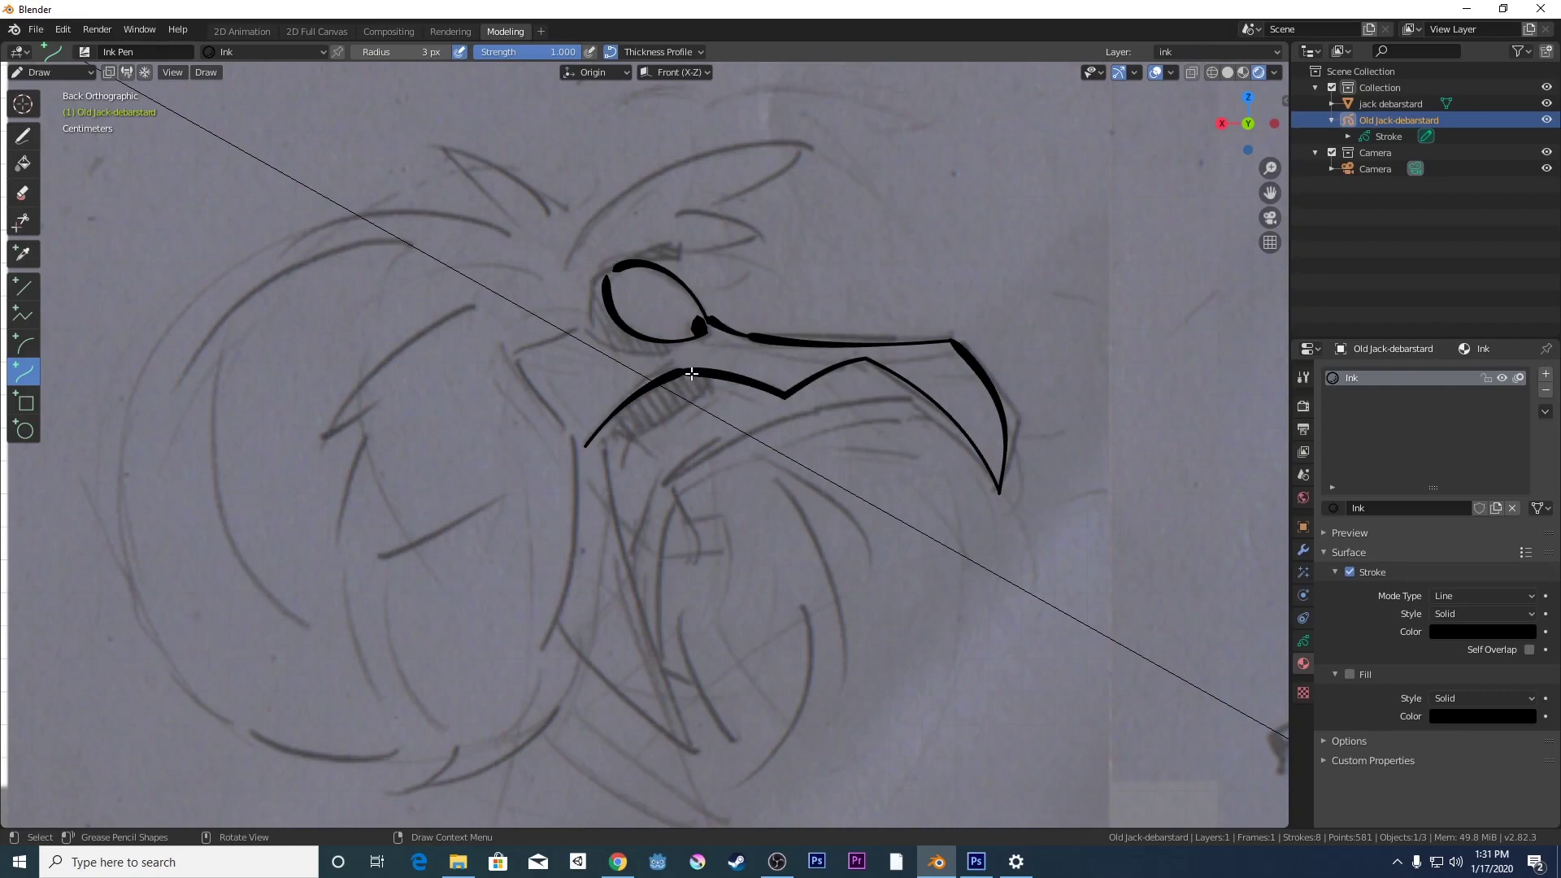
- Ink the rounded mouth corner as a three-segment curve dipping below the upper beak line and returning to its back end
left_click_drag(691, 373, 666, 415)
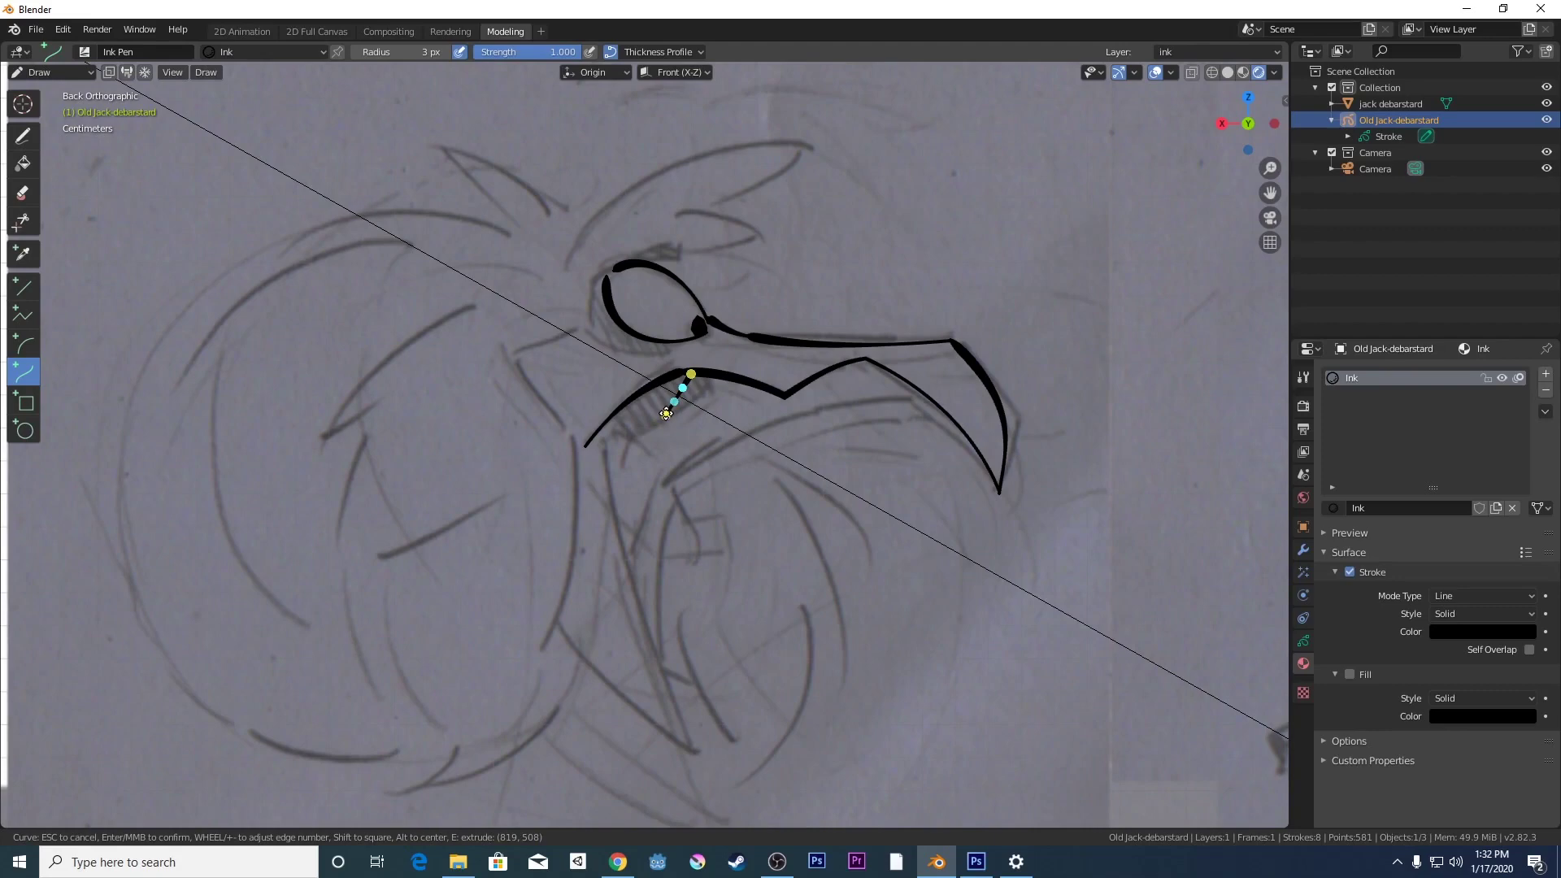
key("e")
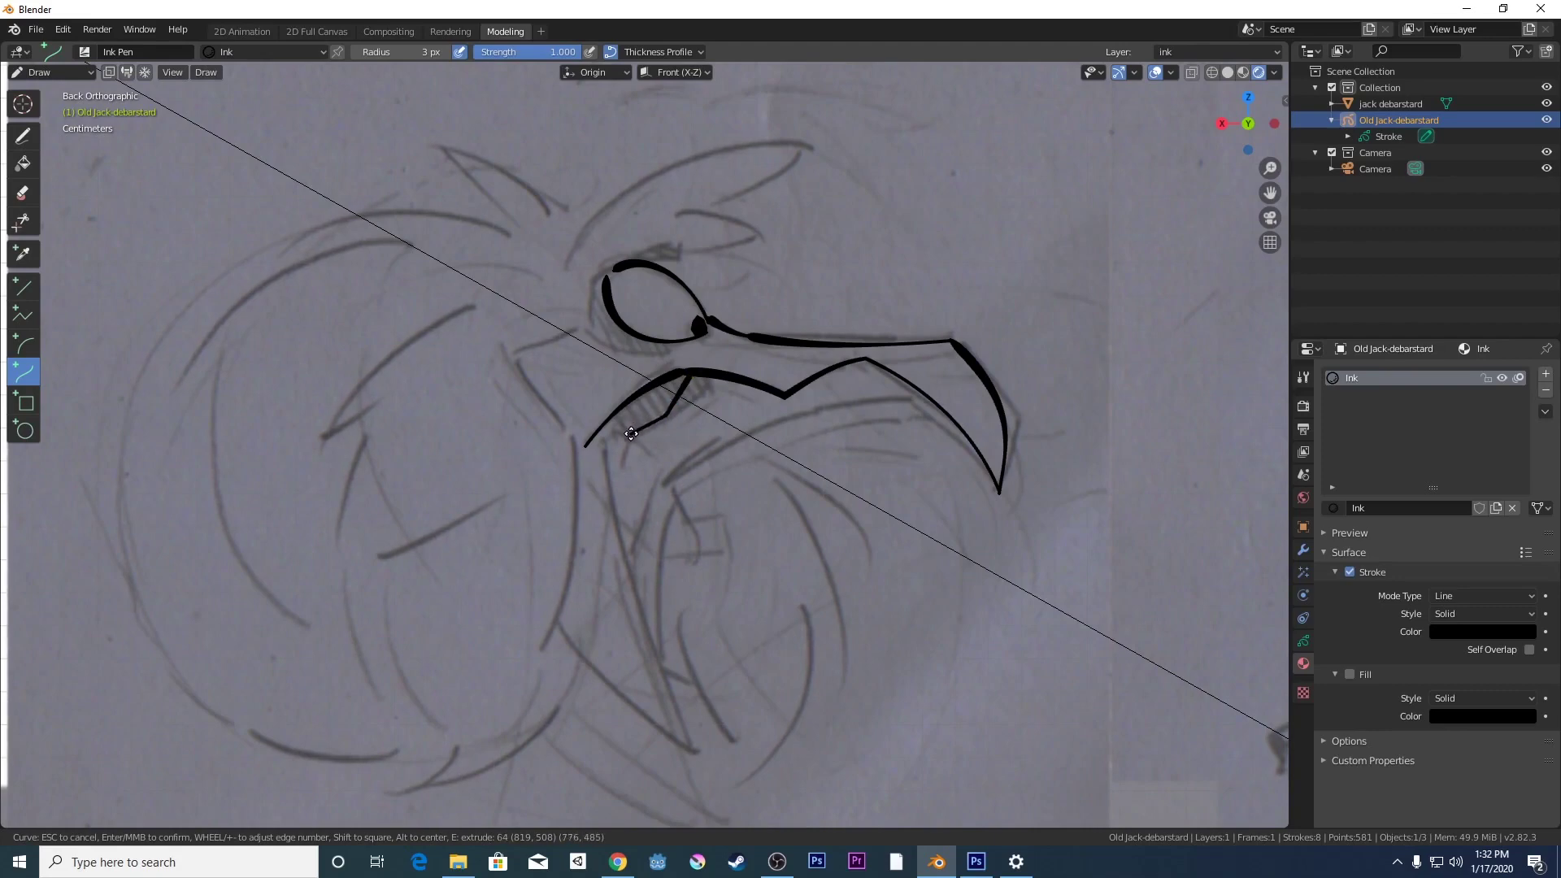
left_click(631, 435)
left_click_drag(647, 426, 657, 427)
key("e")
left_click(603, 426)
key("Return")
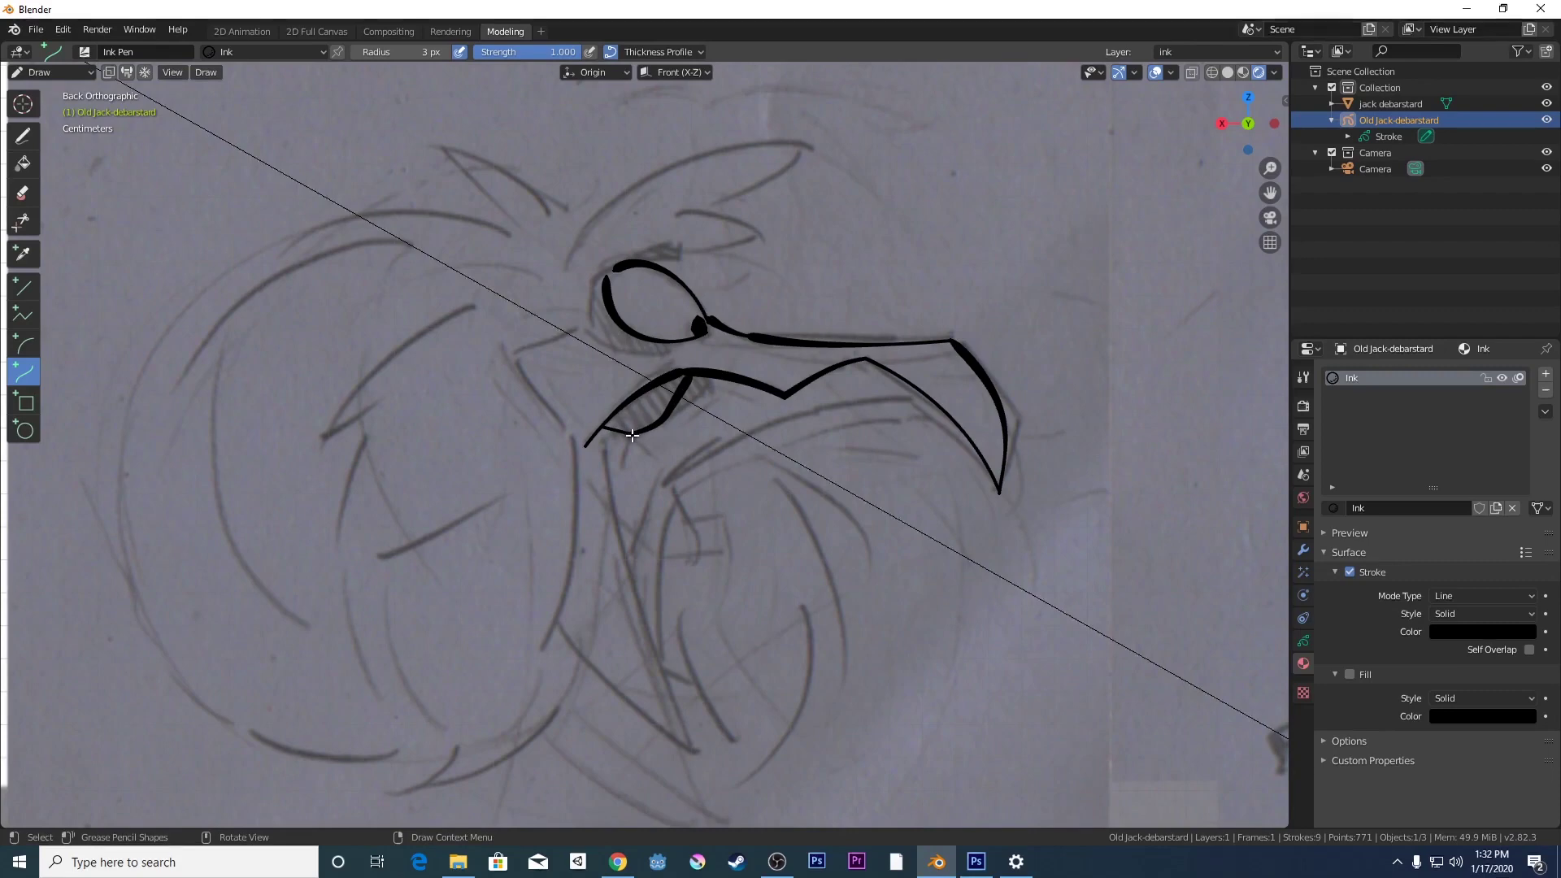
- Ink the pointed jaw shape below the mouth corner as an extruded multi-segment curve, with a short curved line inside it
left_click_drag(631, 435, 664, 471)
key("e")
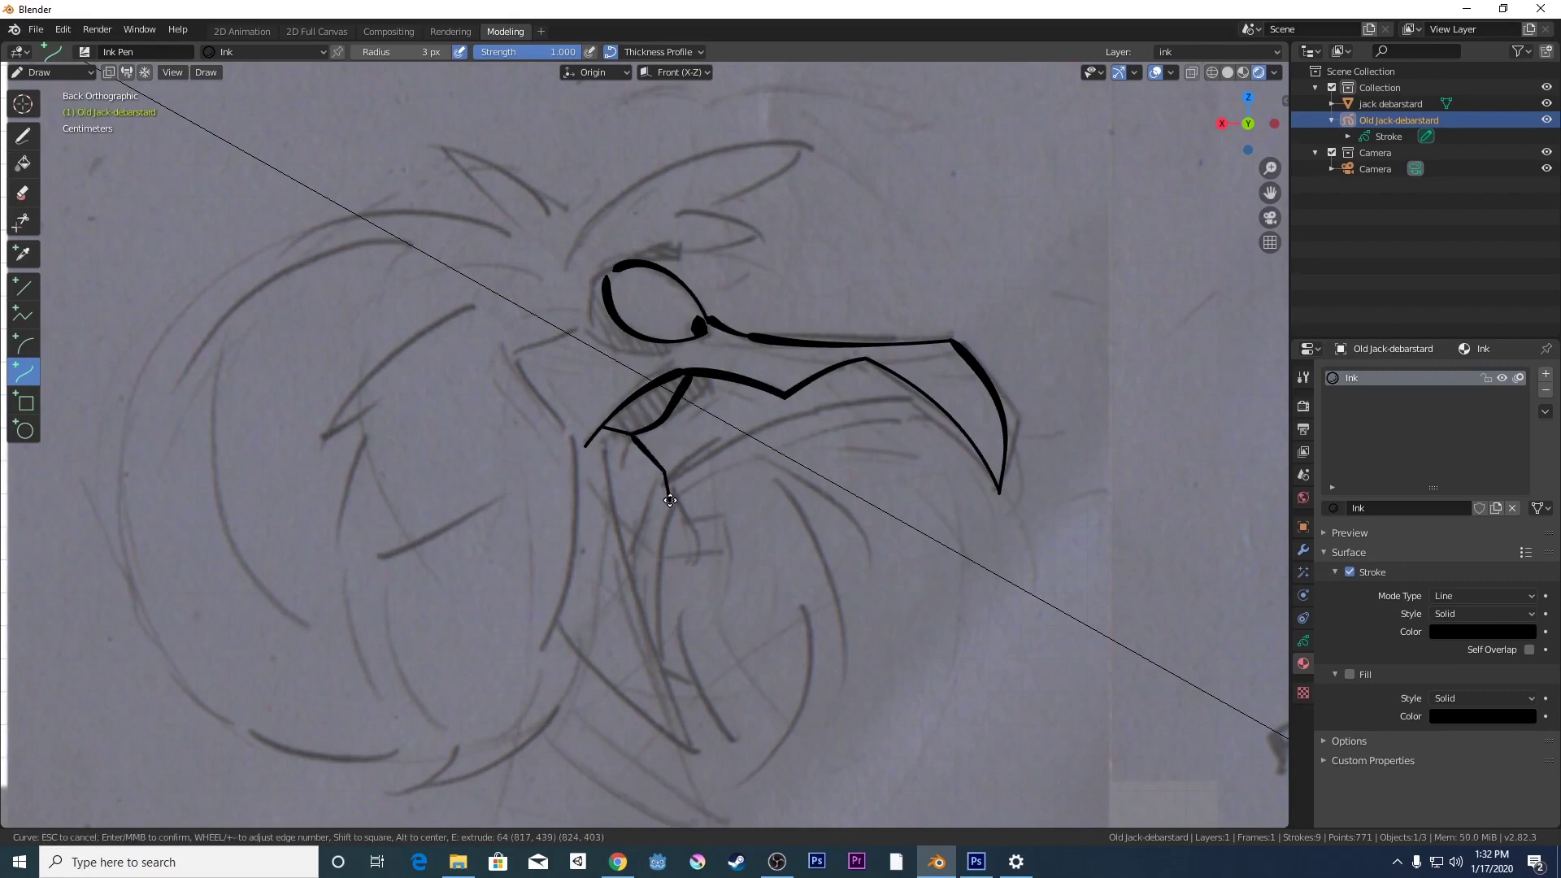
left_click(670, 501)
key("e")
left_click(715, 526)
left_click_drag(685, 512, 694, 524)
key("e")
left_click(652, 532)
key("e")
left_click(629, 495)
key("e")
left_click(610, 488)
key("Return")
mouse_move(608, 443)
left_mouse_down()
mouse_move(655, 489)
mouse_move(624, 444)
left_mouse_up()
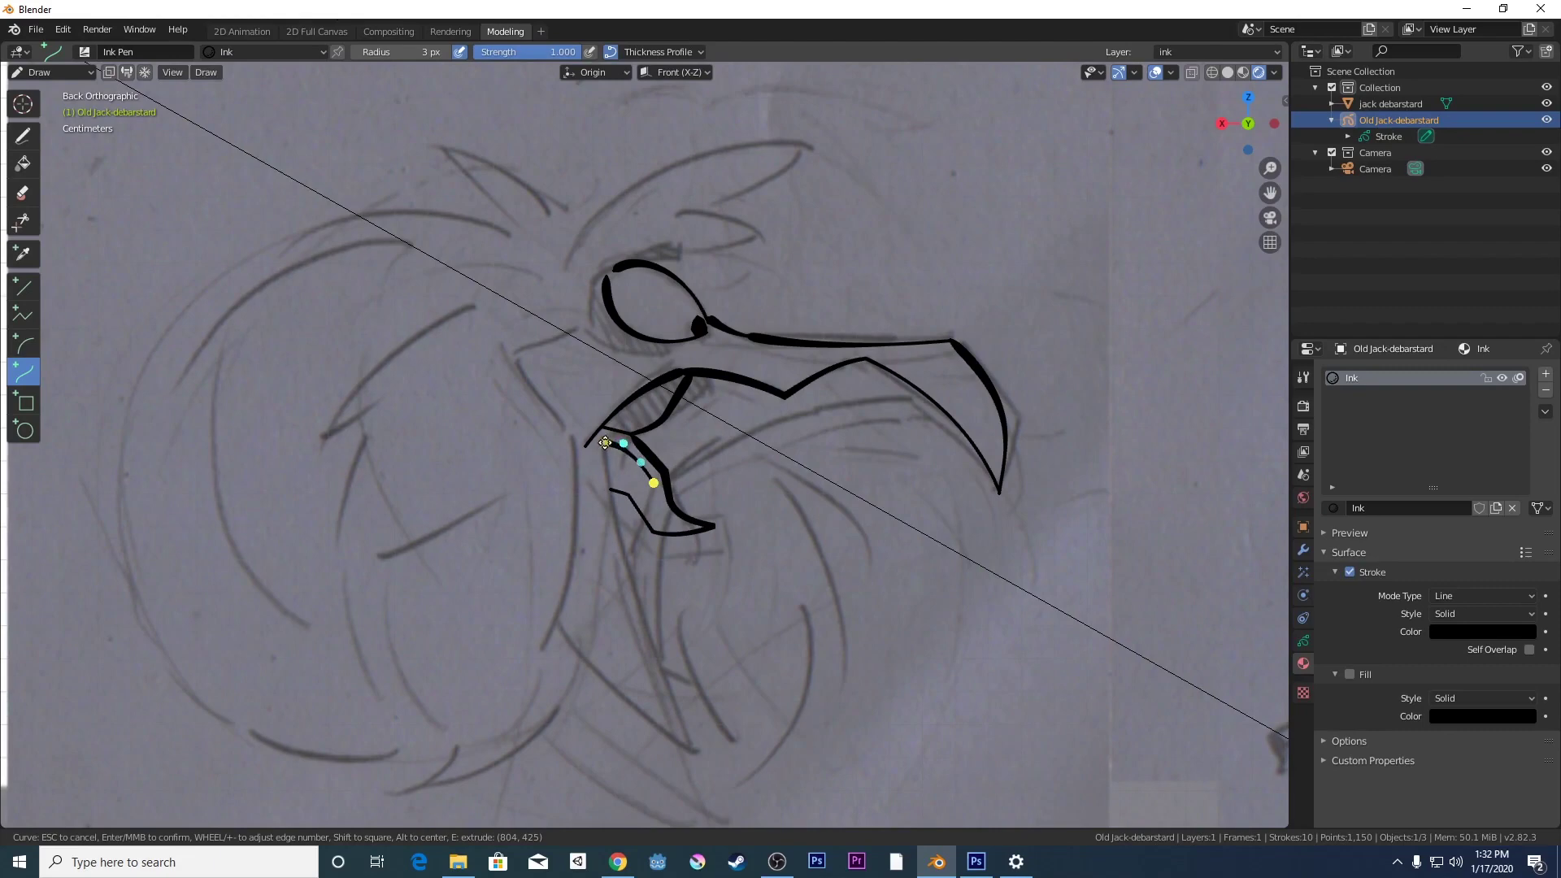
key("Return")
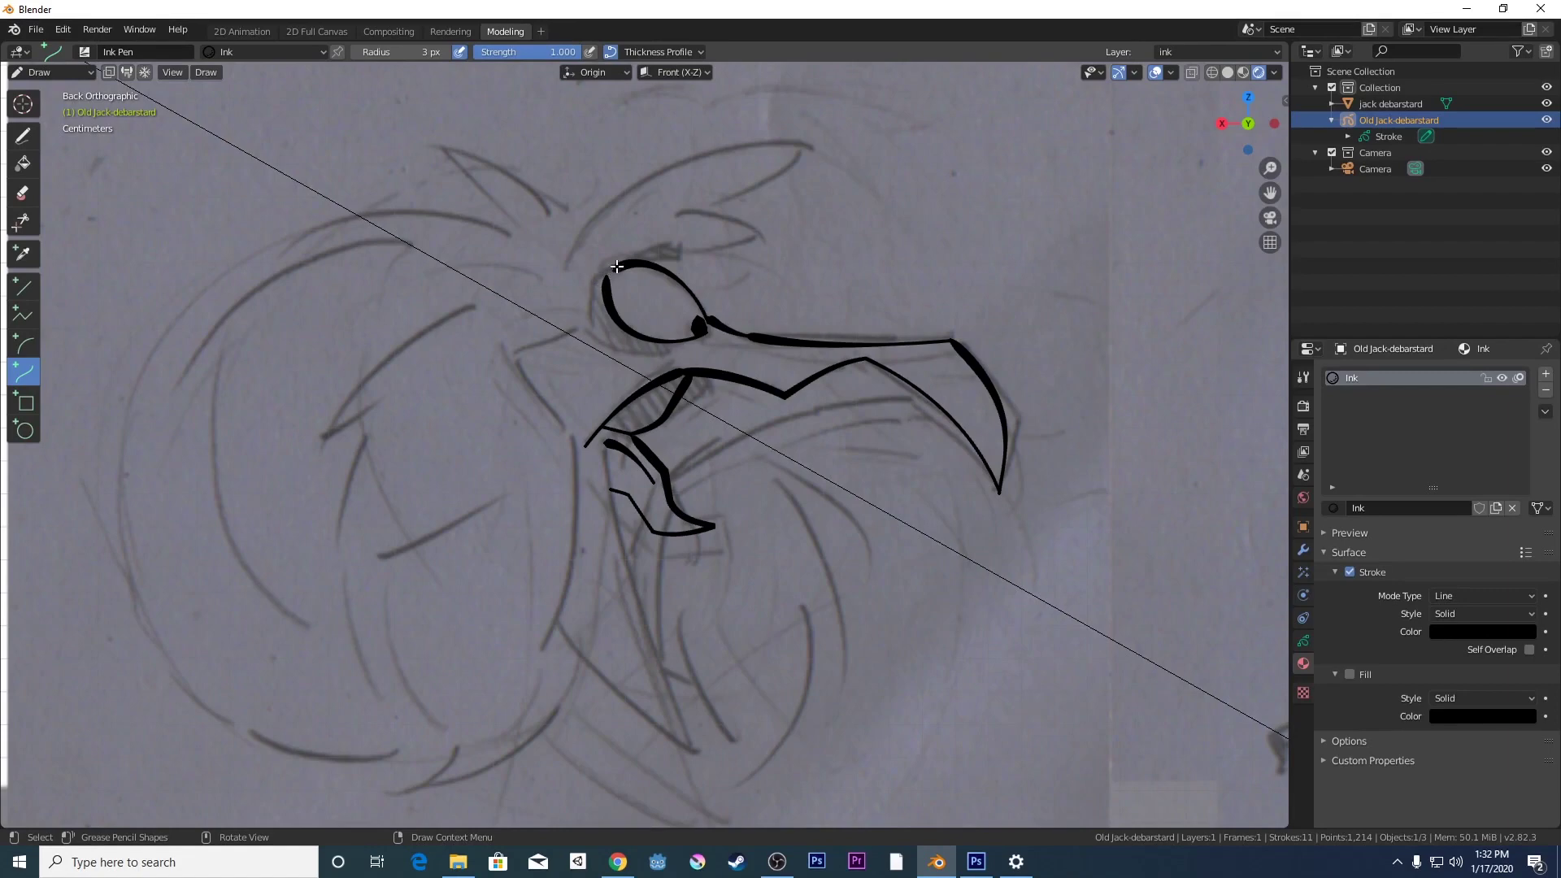
- Ink an outer ring curve behind the eye, bulging from the eye's top around the back to its underside
left_click_drag(618, 263, 677, 344)
left_click_drag(638, 290, 546, 317)
mouse_move(657, 316)
left_mouse_down()
mouse_move(631, 363)
mouse_move(686, 344)
left_mouse_up()
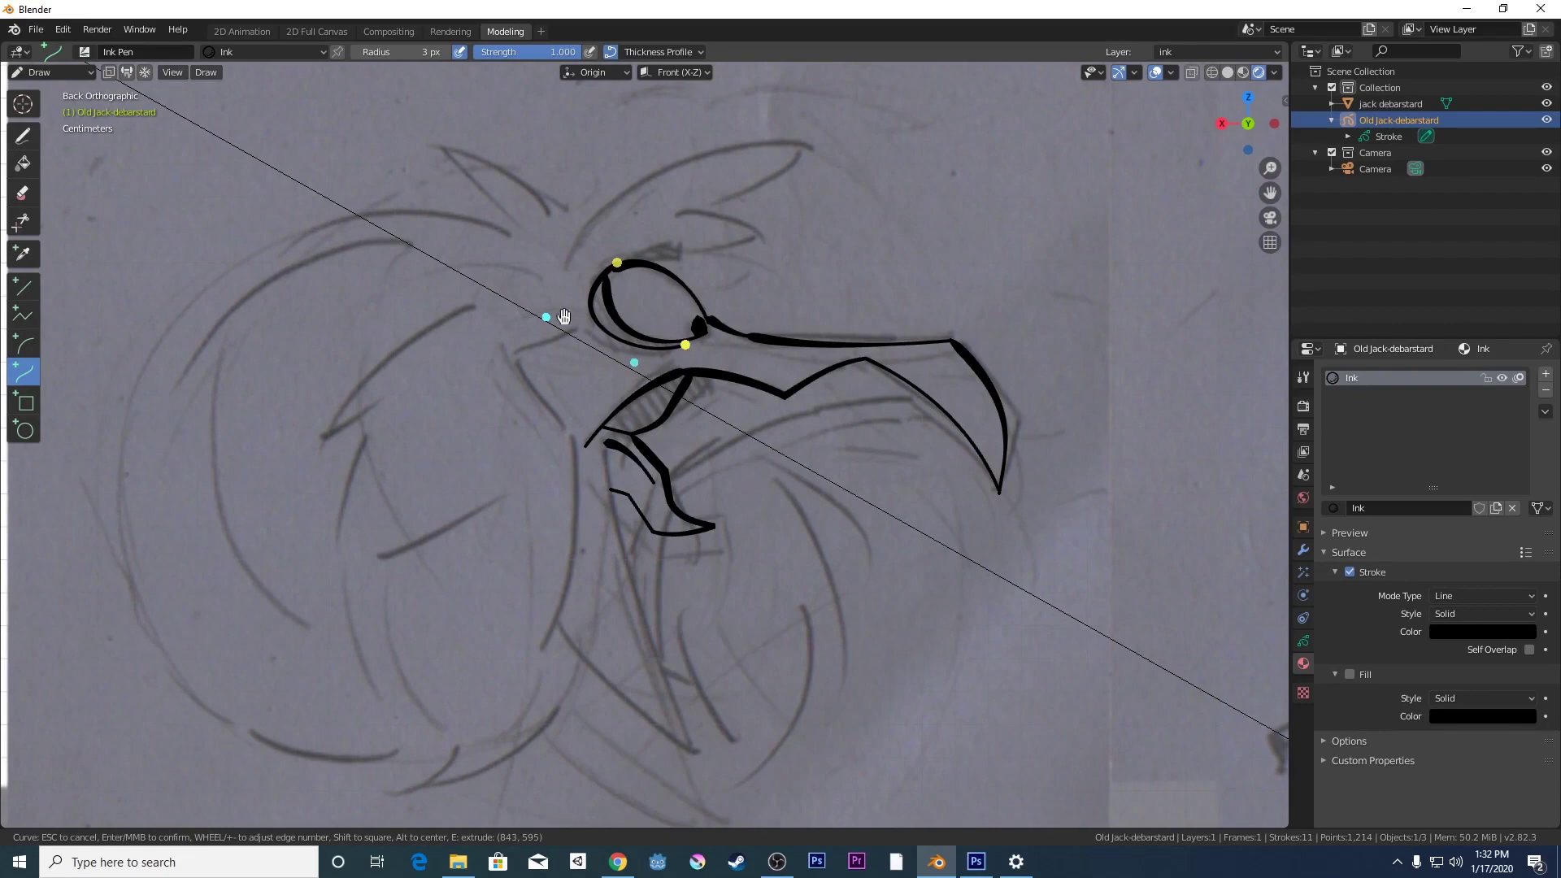
mouse_move(549, 318)
left_mouse_down()
mouse_move(573, 324)
mouse_move(538, 303)
left_mouse_up()
left_click_drag(617, 263, 609, 262)
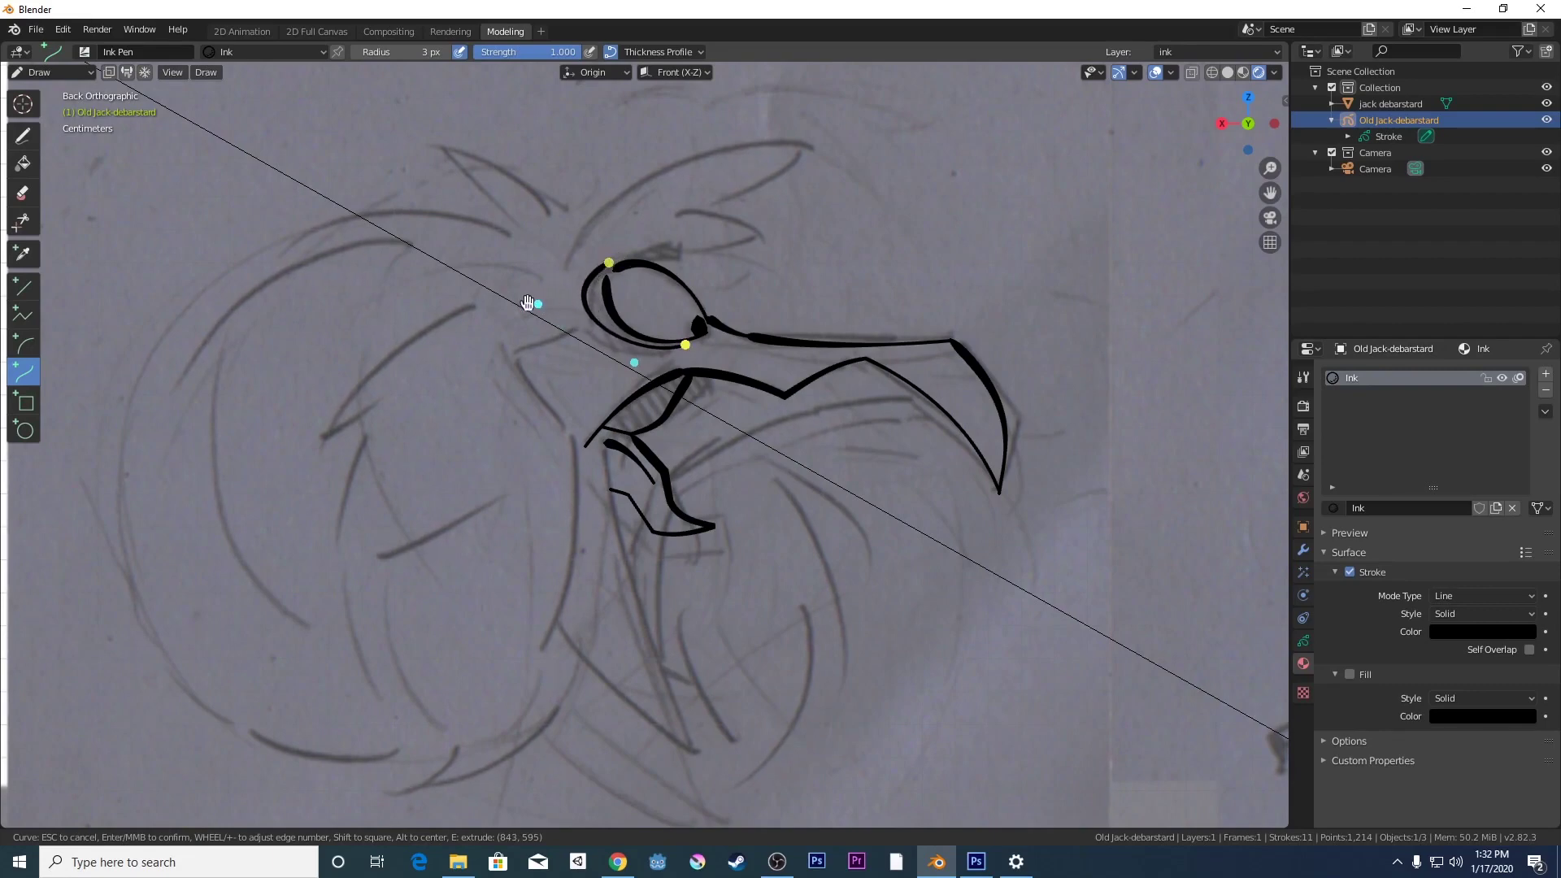
mouse_move(530, 304)
left_mouse_down()
mouse_move(542, 296)
mouse_move(536, 313)
left_mouse_up()
mouse_move(623, 357)
left_mouse_down()
mouse_move(631, 372)
mouse_move(617, 370)
left_mouse_up()
key("Return")
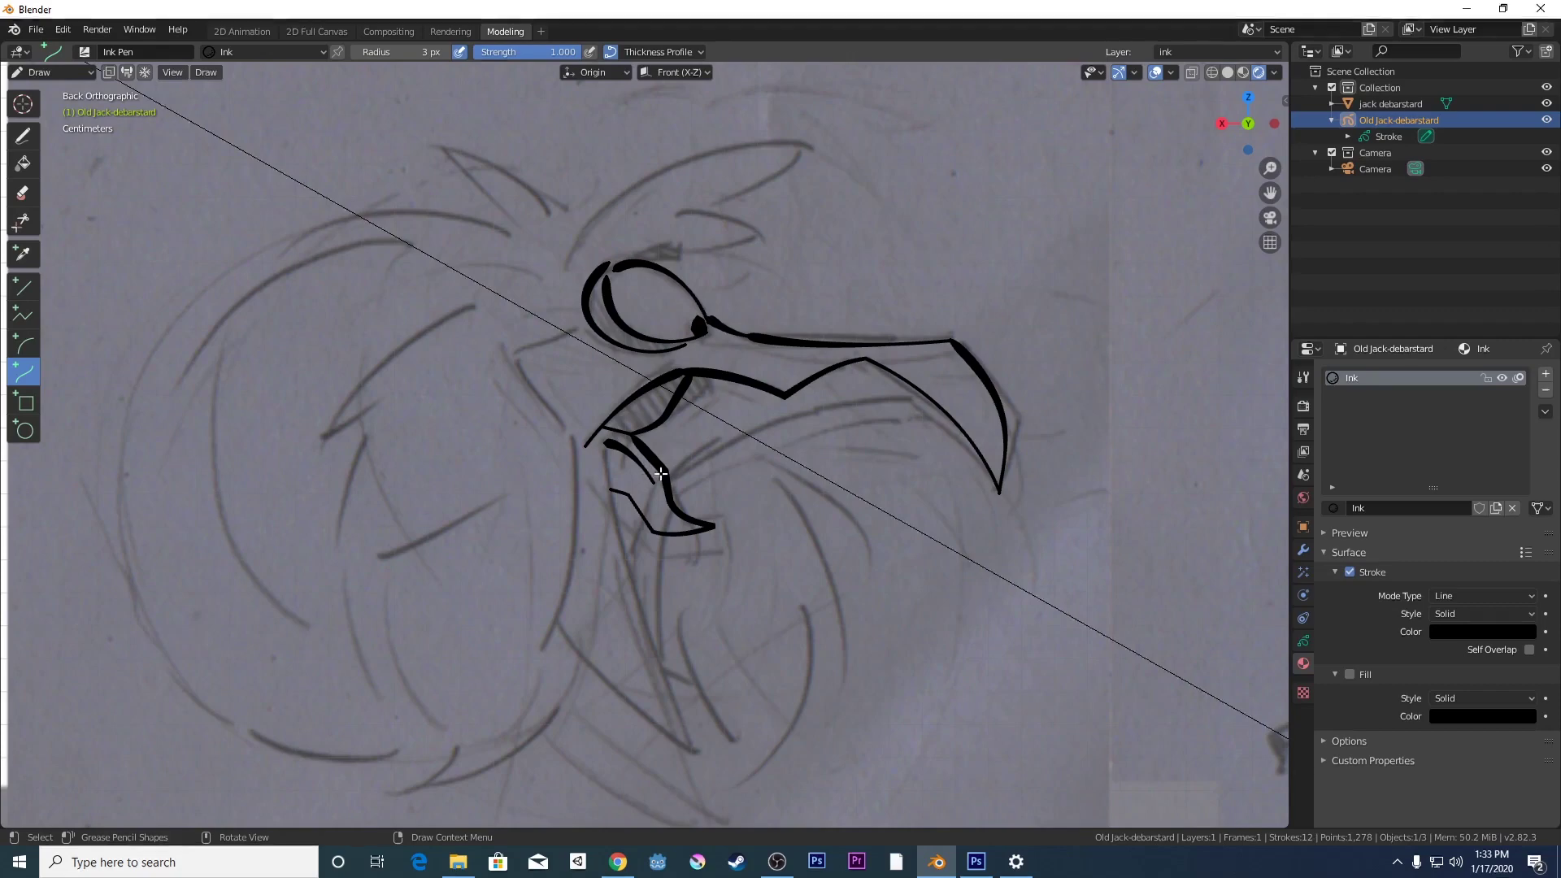
- Ink the line below the upper beak as a two-segment arched curve from the jaw out to the beak's hook
mouse_move(670, 478)
left_mouse_down()
mouse_move(794, 412)
mouse_move(701, 441)
left_mouse_up()
left_click_drag(794, 412, 794, 407)
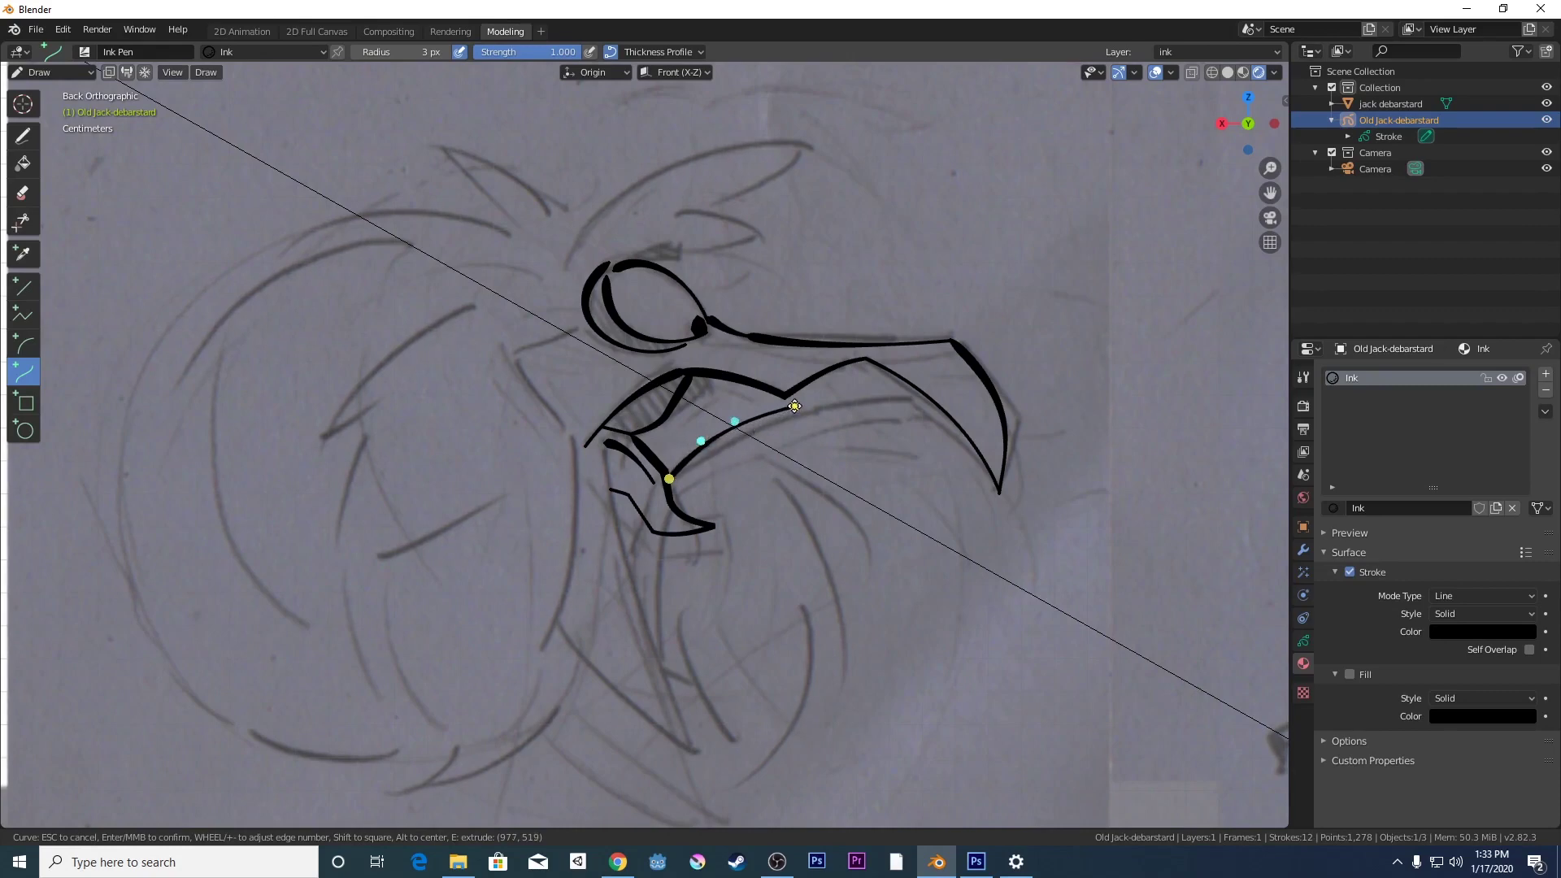
key("e")
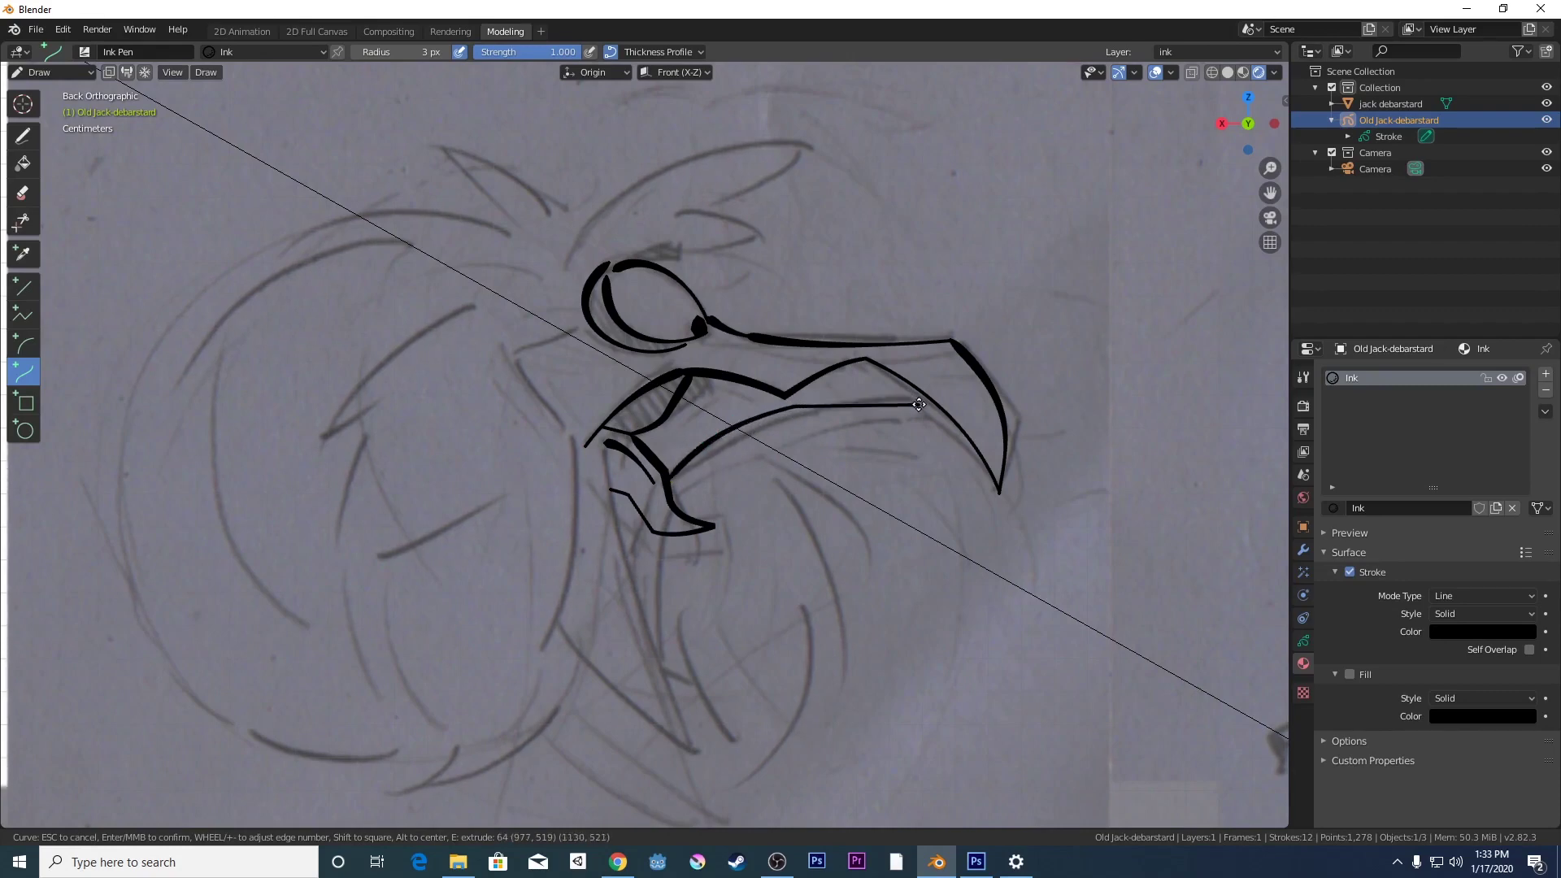
left_click(934, 409)
left_click_drag(839, 411, 891, 403)
key("Return")
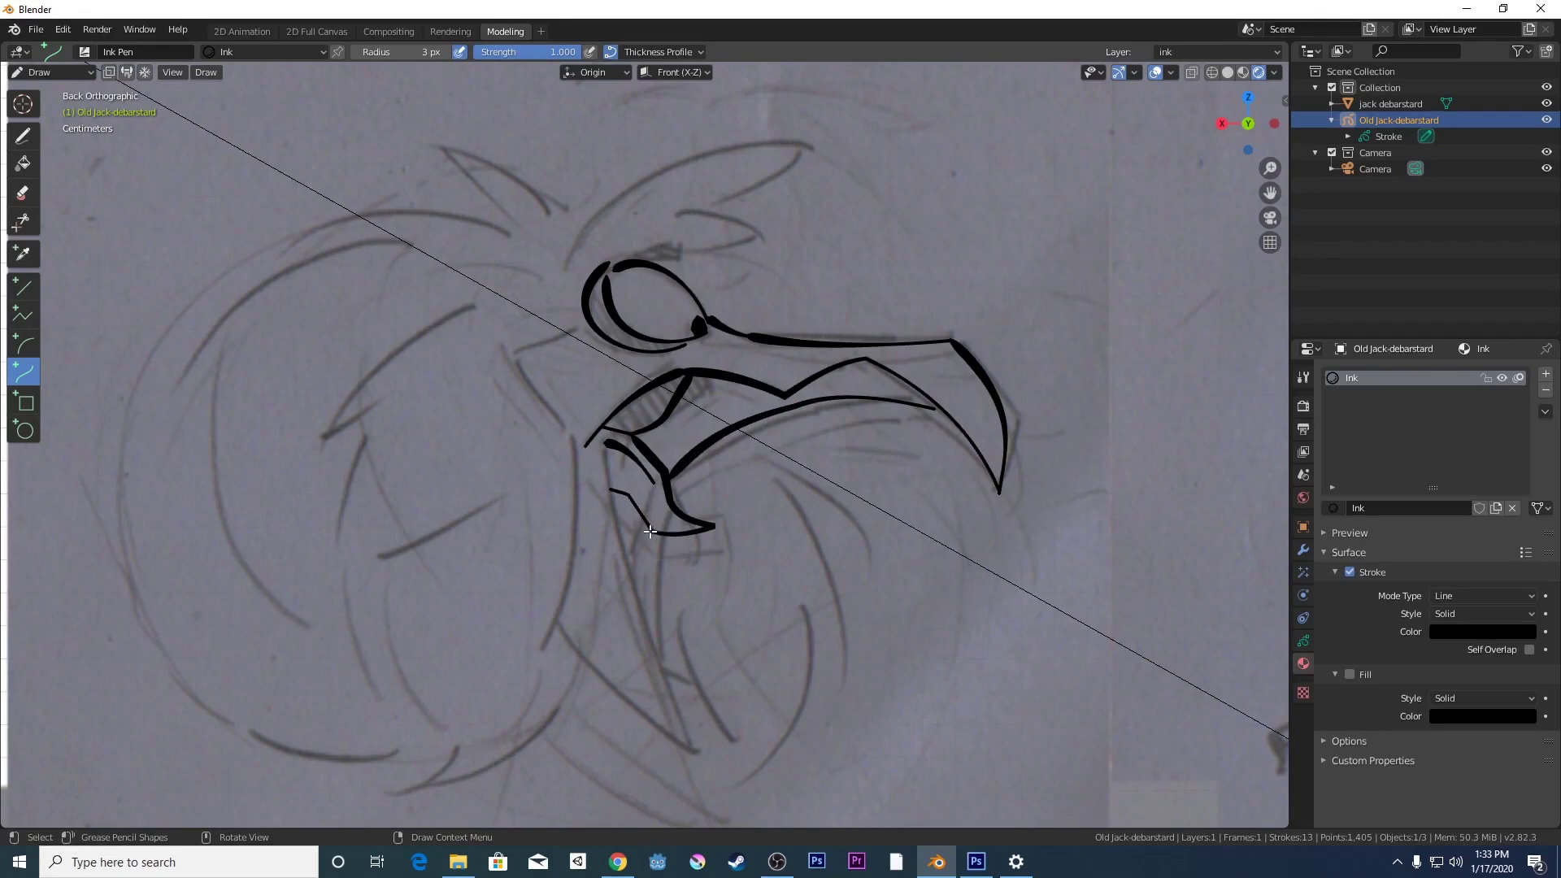
- Ink two bowed throat lines, one short from the jaw's underside and one long from the mouth corner to the neck's lower tip
left_click_drag(649, 531, 665, 683)
mouse_move(656, 586)
left_mouse_down()
mouse_move(634, 581)
mouse_move(648, 628)
left_mouse_up()
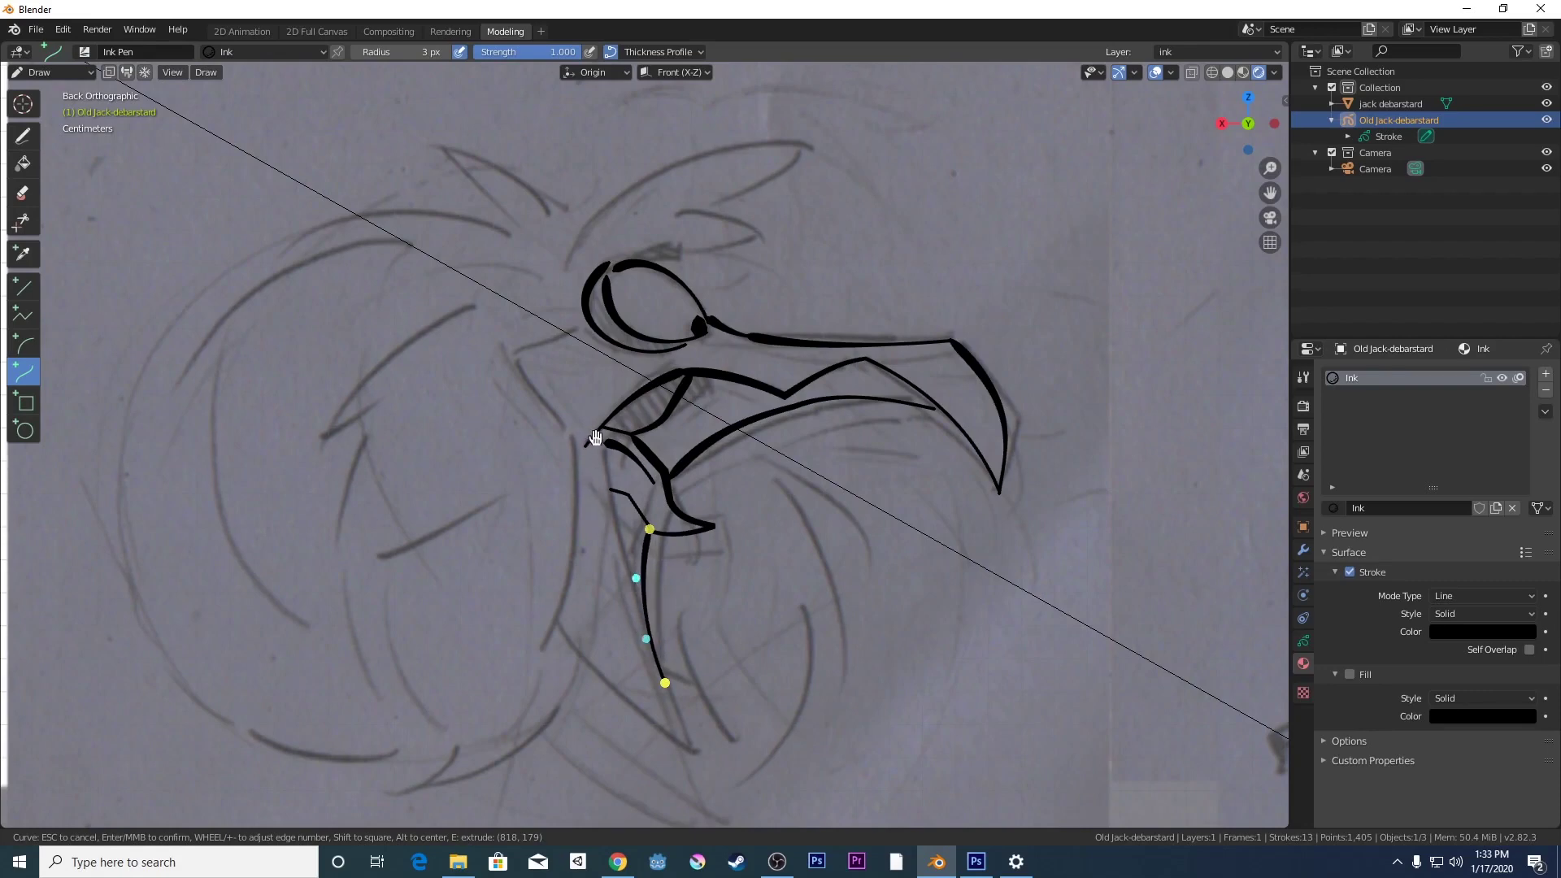
key("Return")
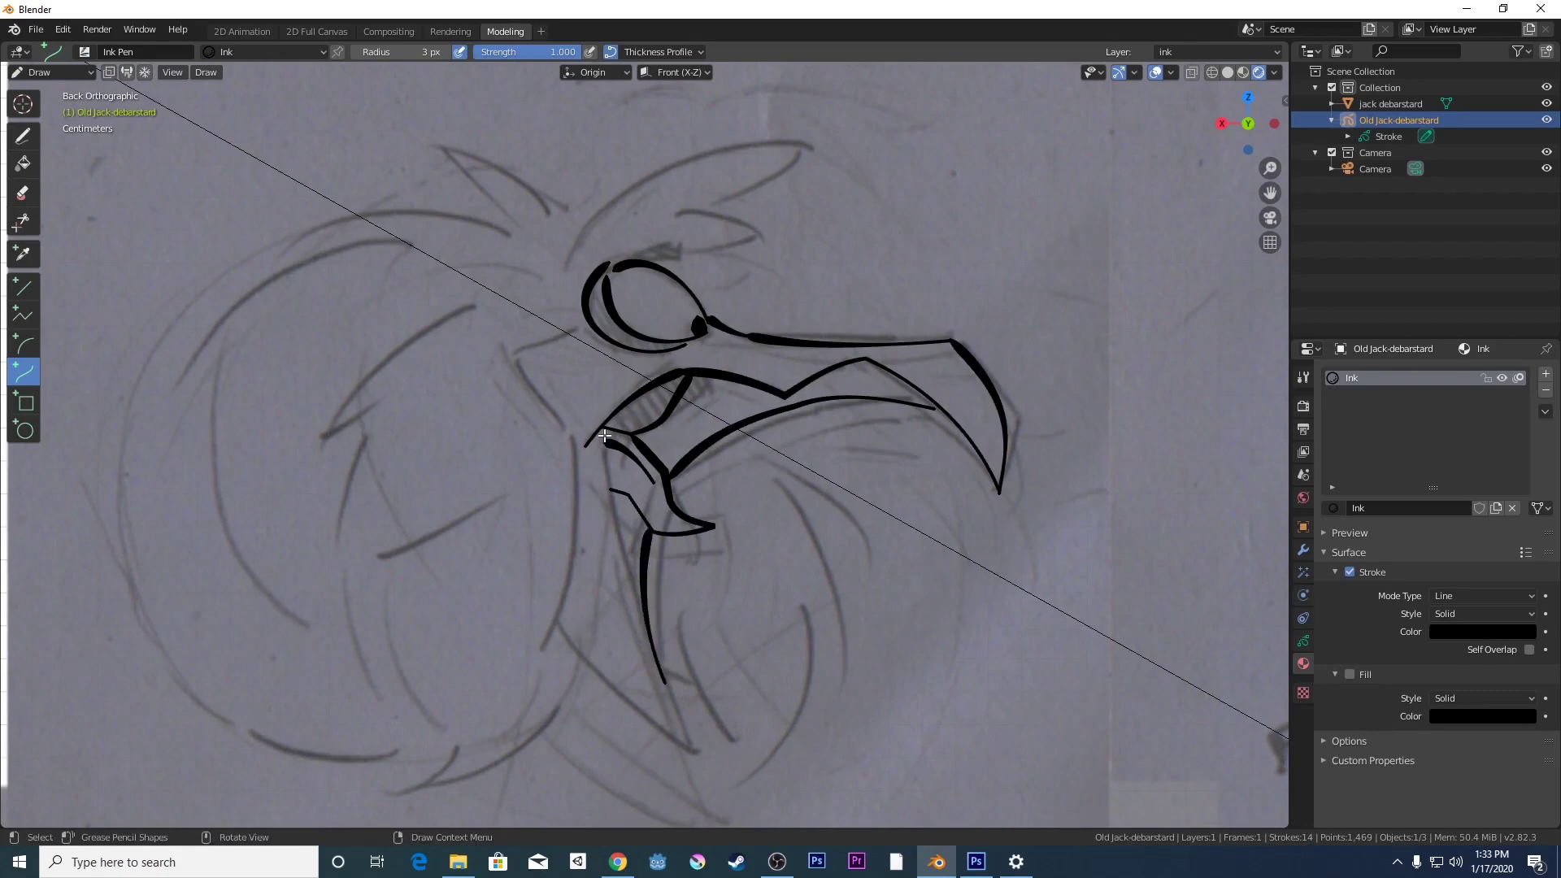
left_click_drag(604, 436, 703, 758)
left_click_drag(635, 541, 600, 552)
left_click_drag(667, 657, 657, 673)
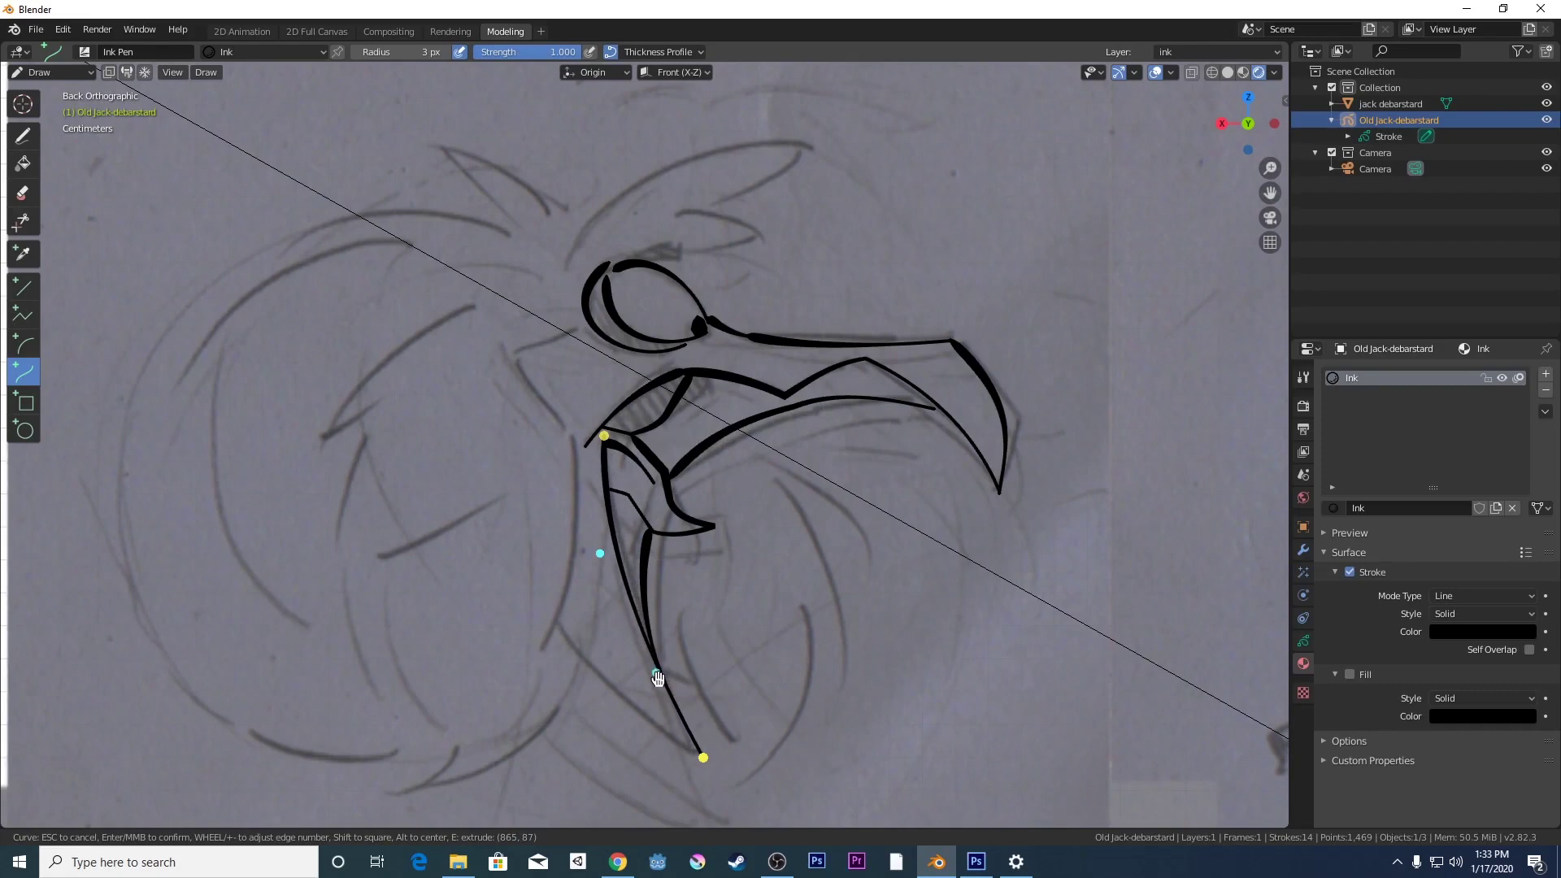
key("Return")
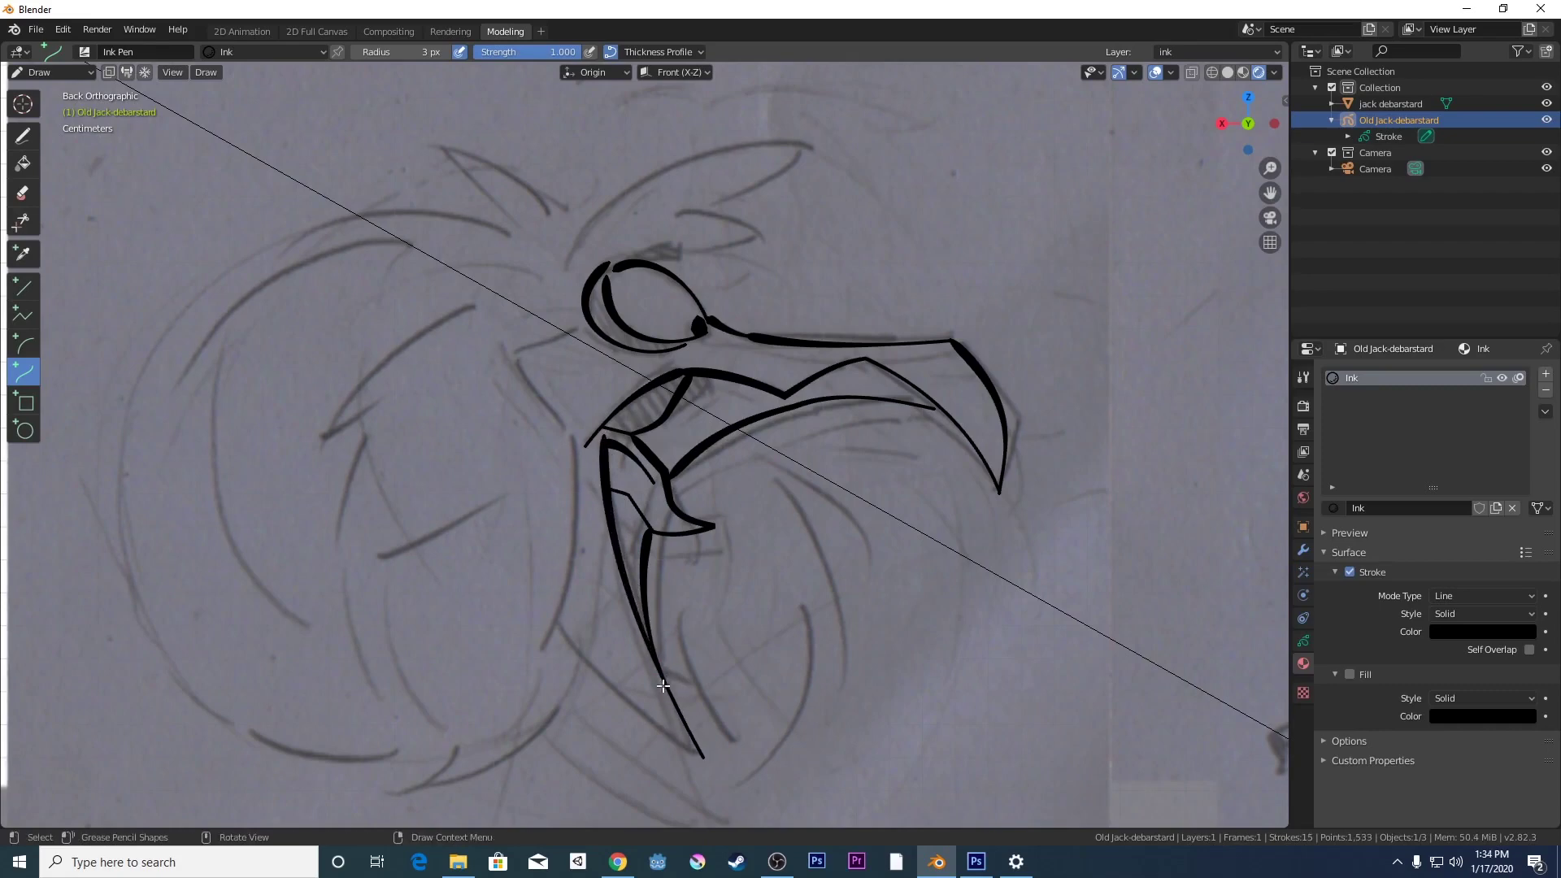
- Set the brush radius to 18 px and try a curve stroke down the neck's back edge
right_click(639, 663)
left_click_drag(598, 623, 566, 624)
left_click(587, 624)
left_click(587, 623)
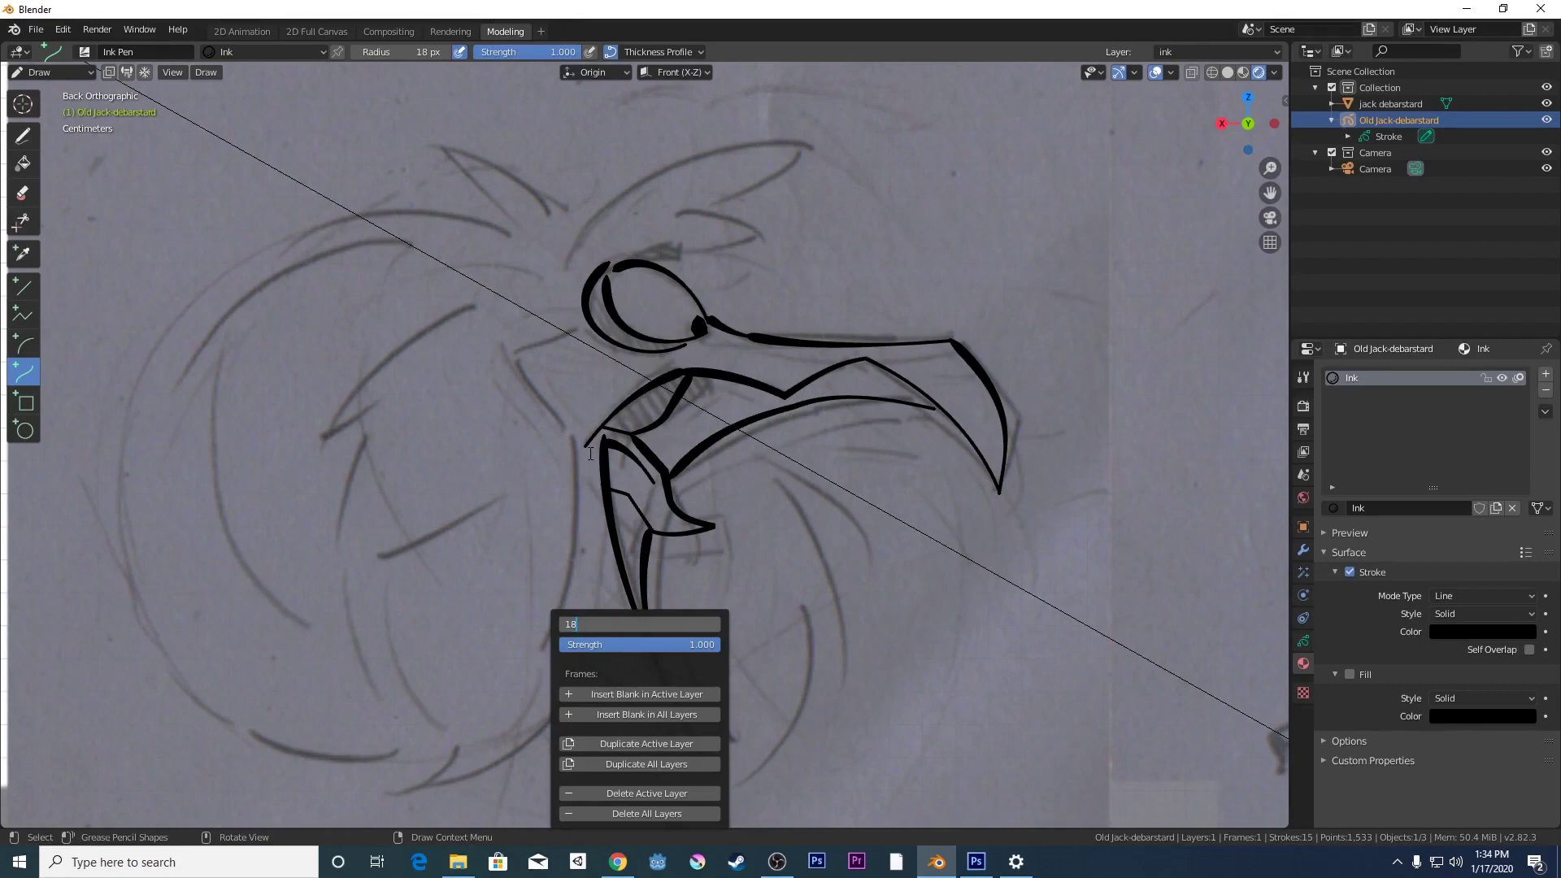
left_click(522, 429)
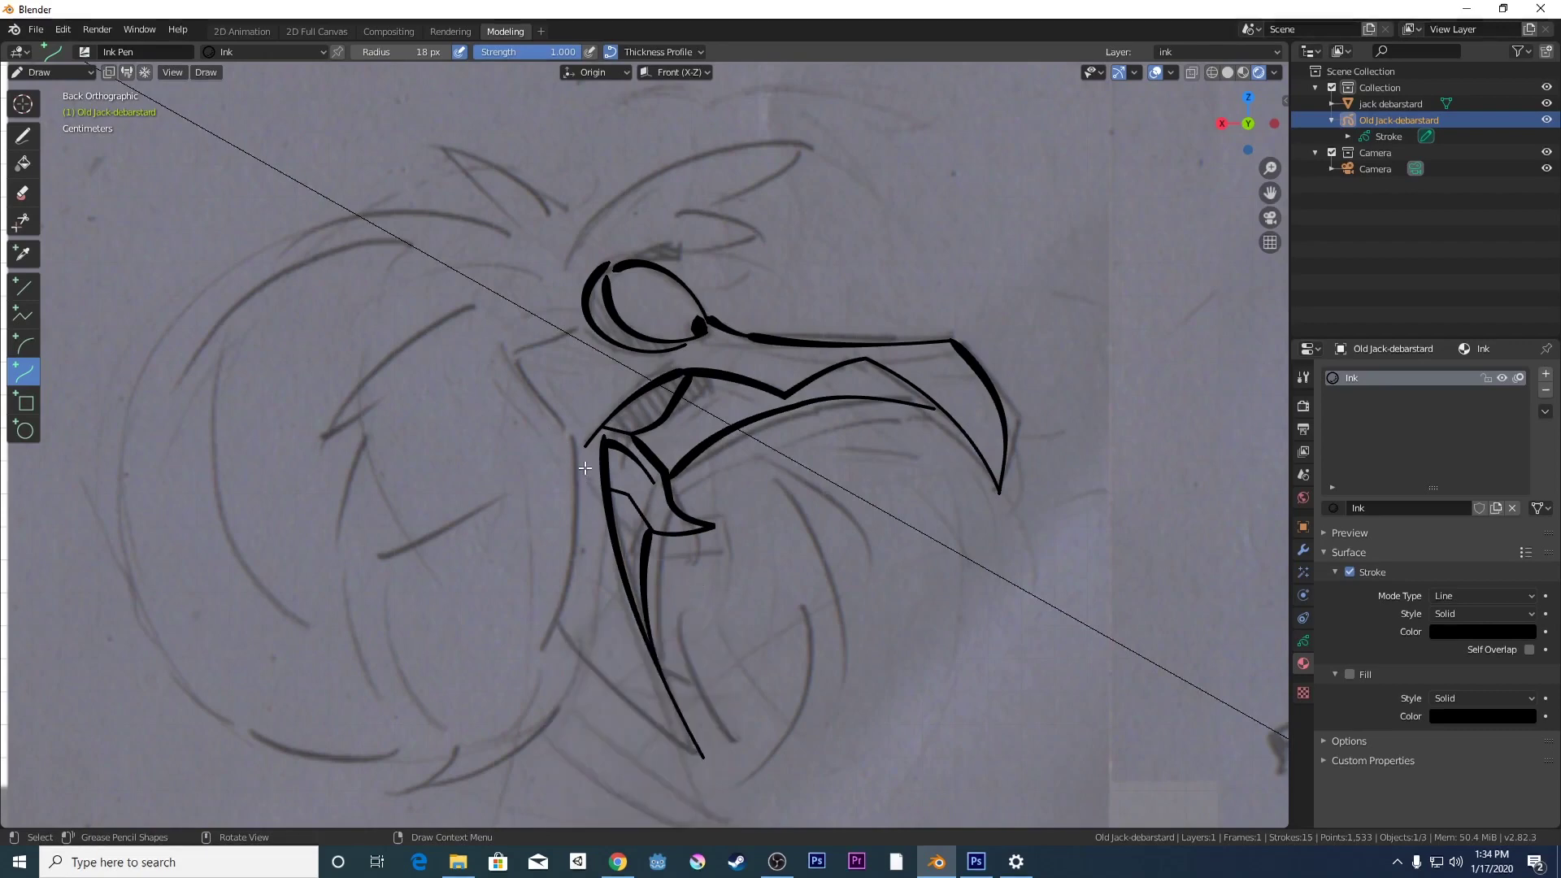
left_click_drag(572, 440, 558, 613)
right_click(559, 612)
- Set the brush radius to 6 px for heavier outline strokes
right_click(561, 467)
left_click(550, 469)
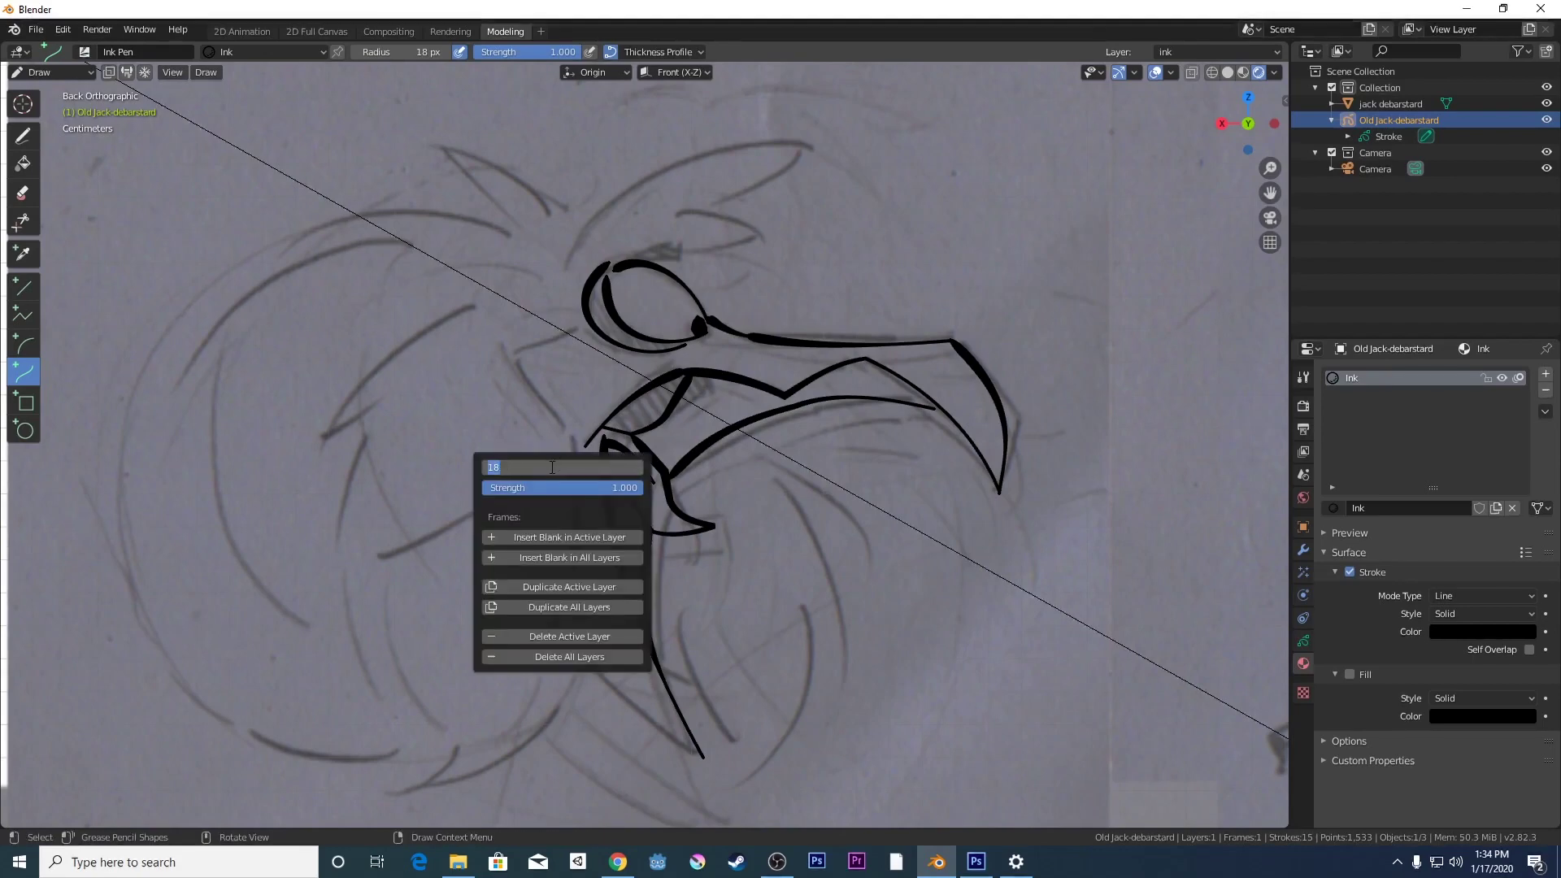
key("BackSpace")
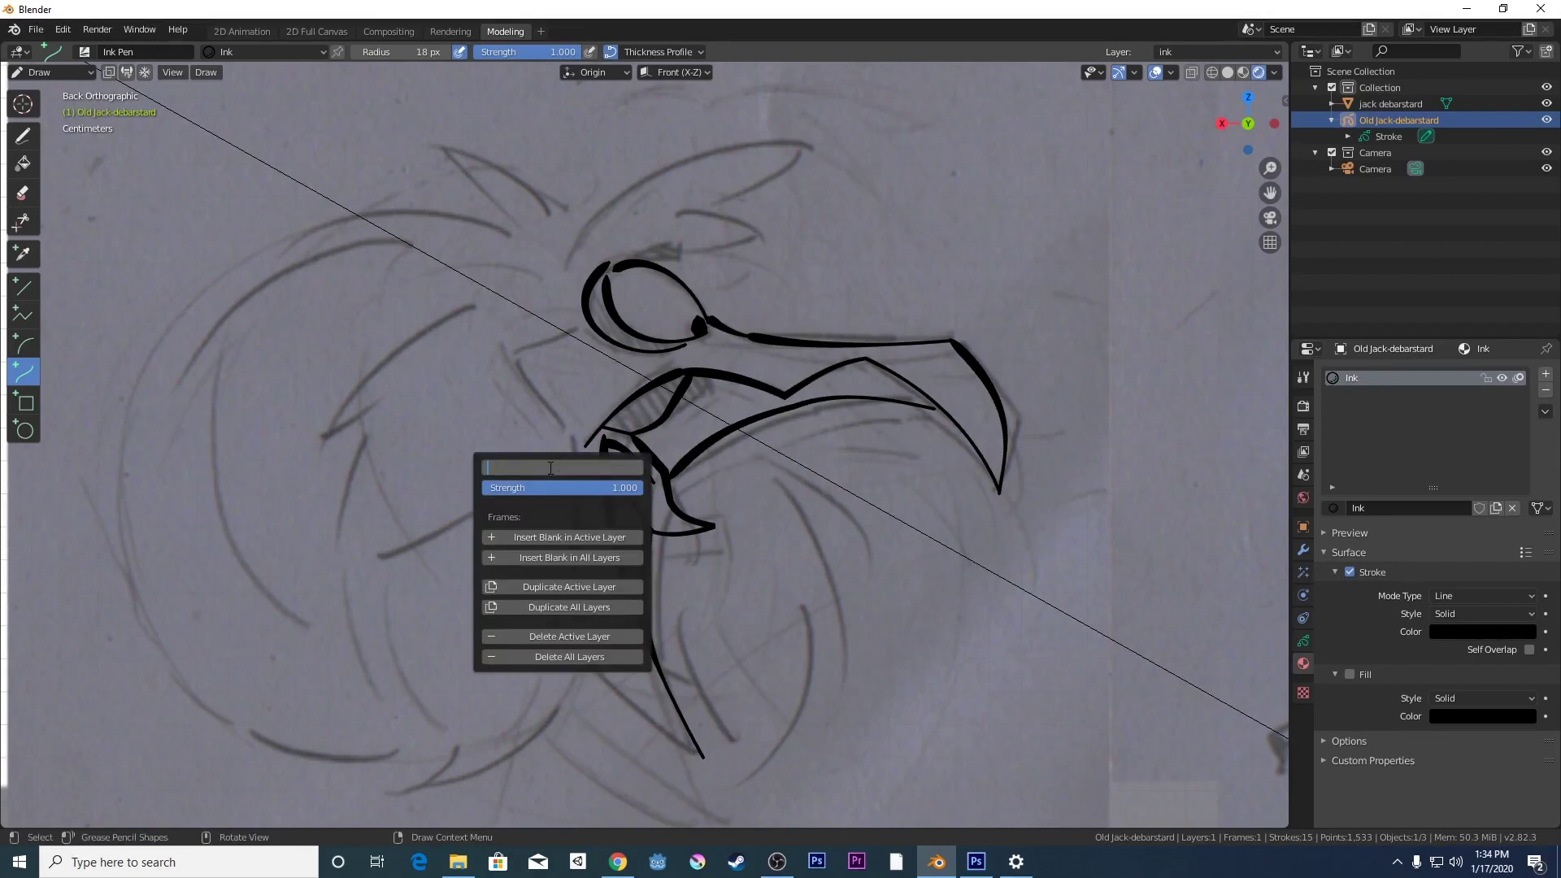
type("4")
key("Return")
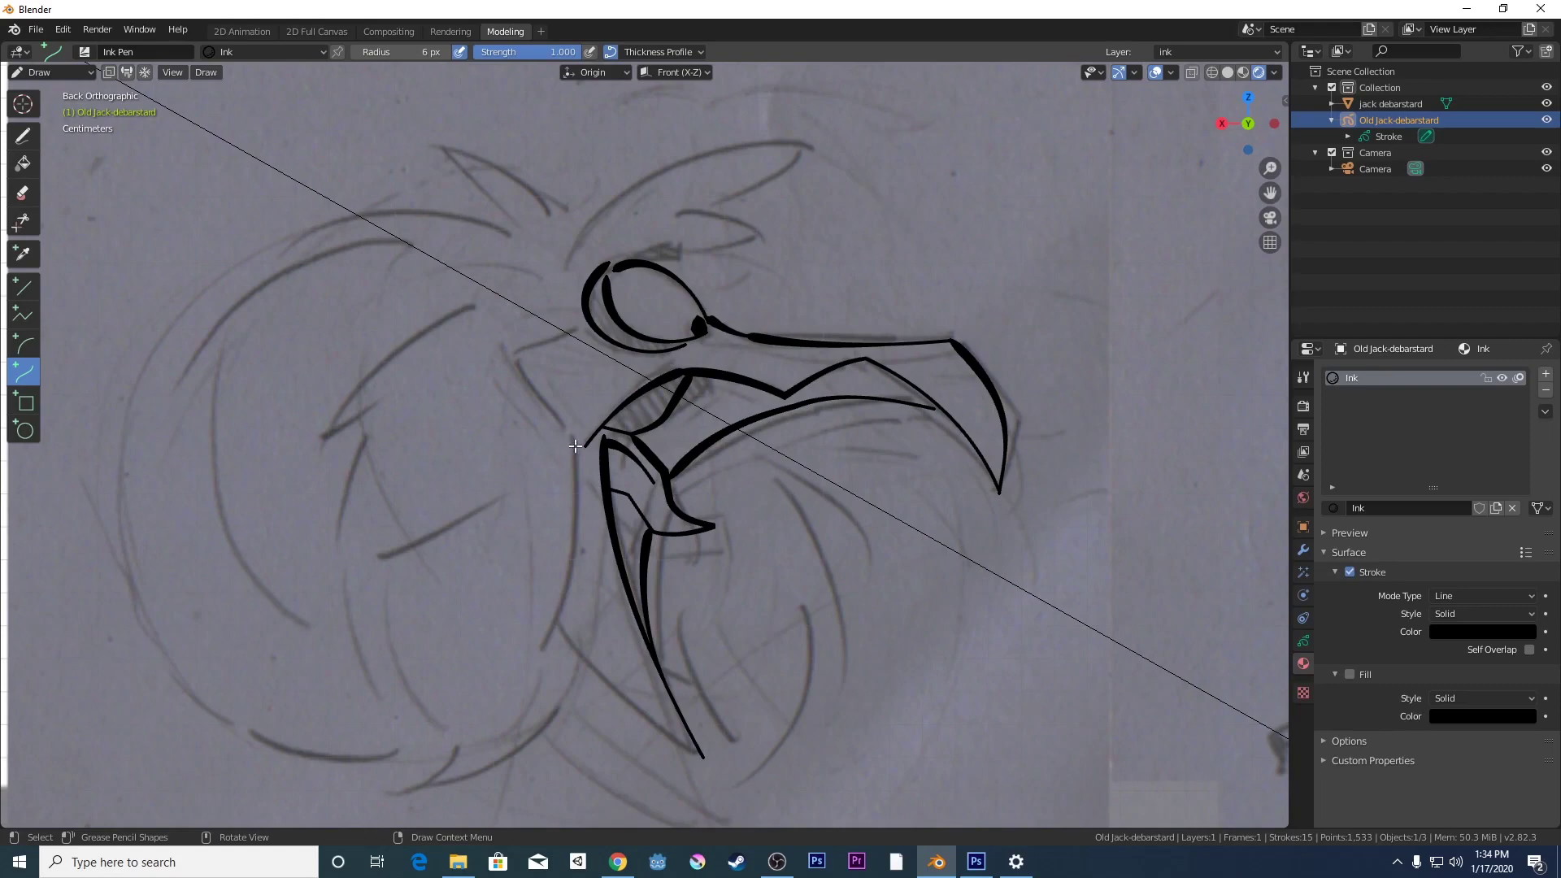
- Ink the neck's back outline as a two-segment curve running down from the beak's back end, then diagonally to the throat line's tip
left_click_drag(576, 446, 561, 628)
left_click_drag(573, 509, 587, 521)
left_click_drag(561, 578, 571, 575)
left_click_drag(561, 628, 555, 624)
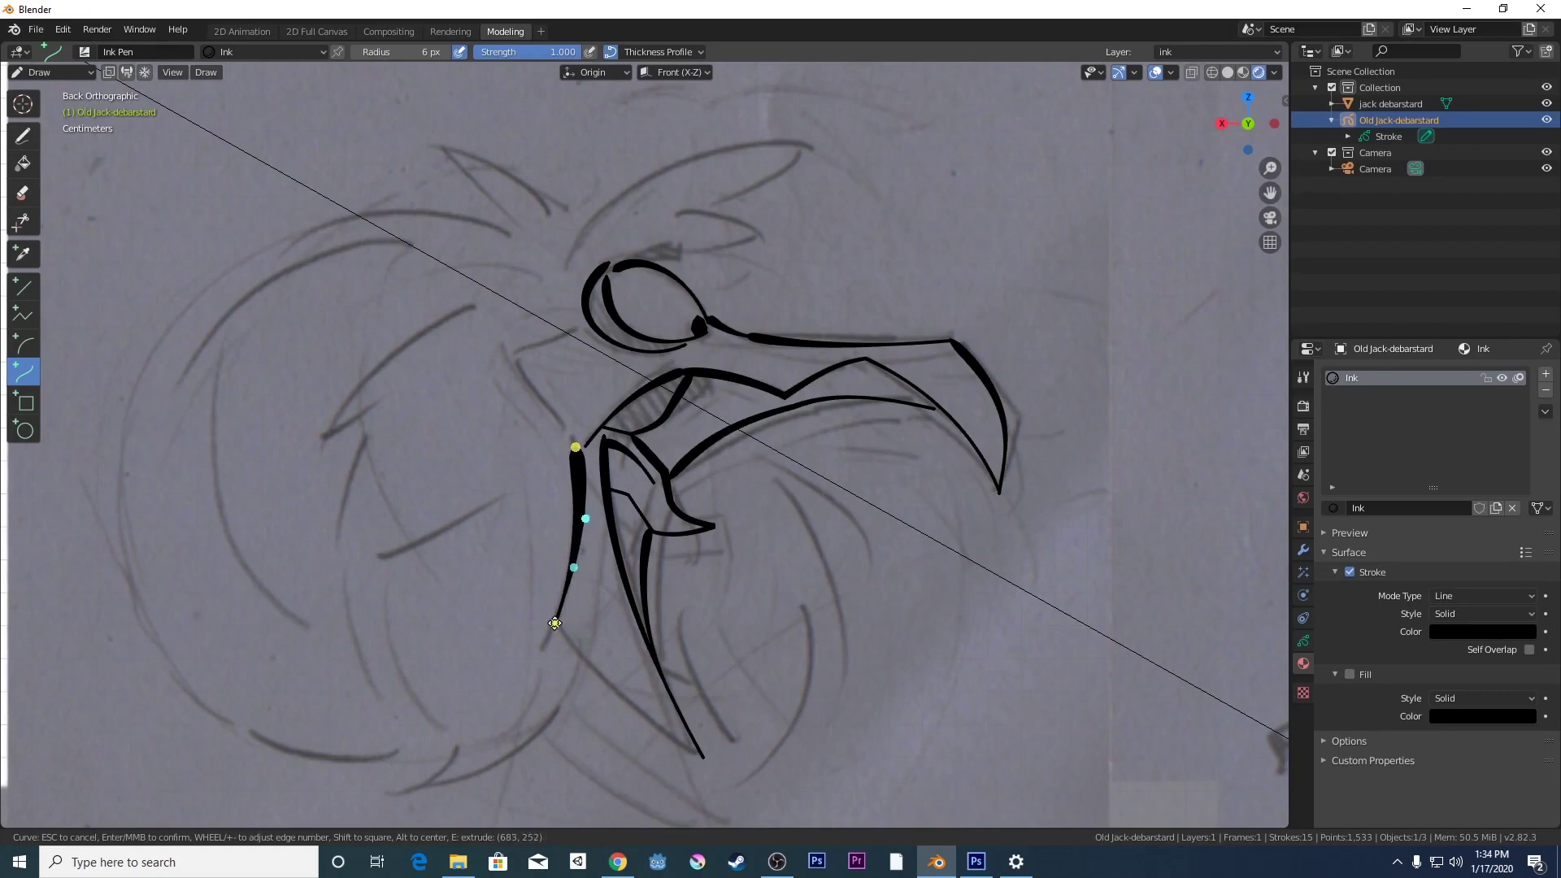
key("e")
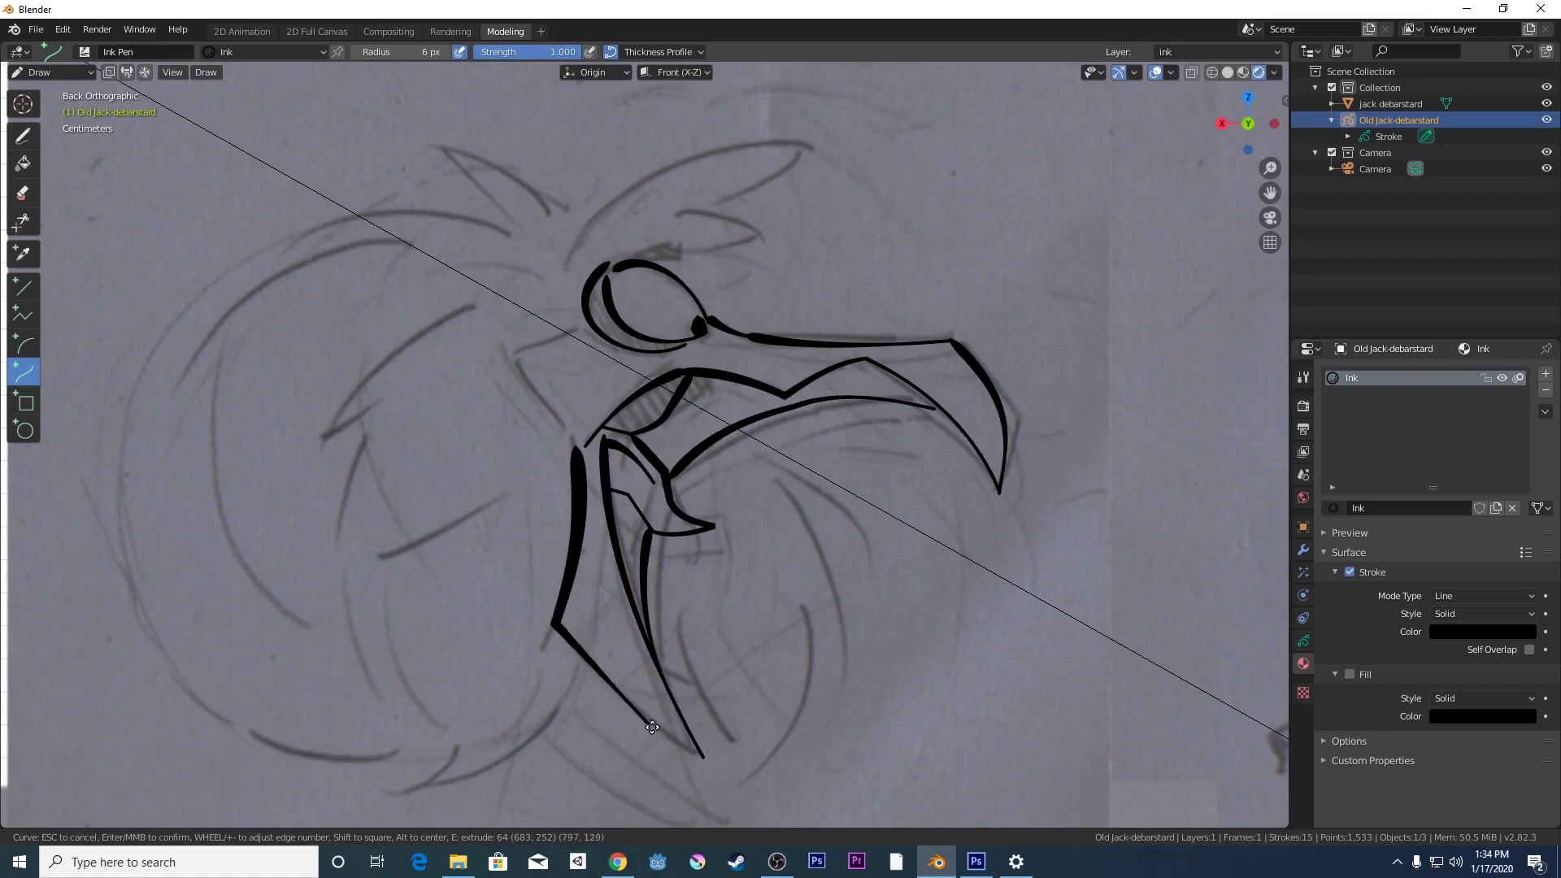
left_click(702, 757)
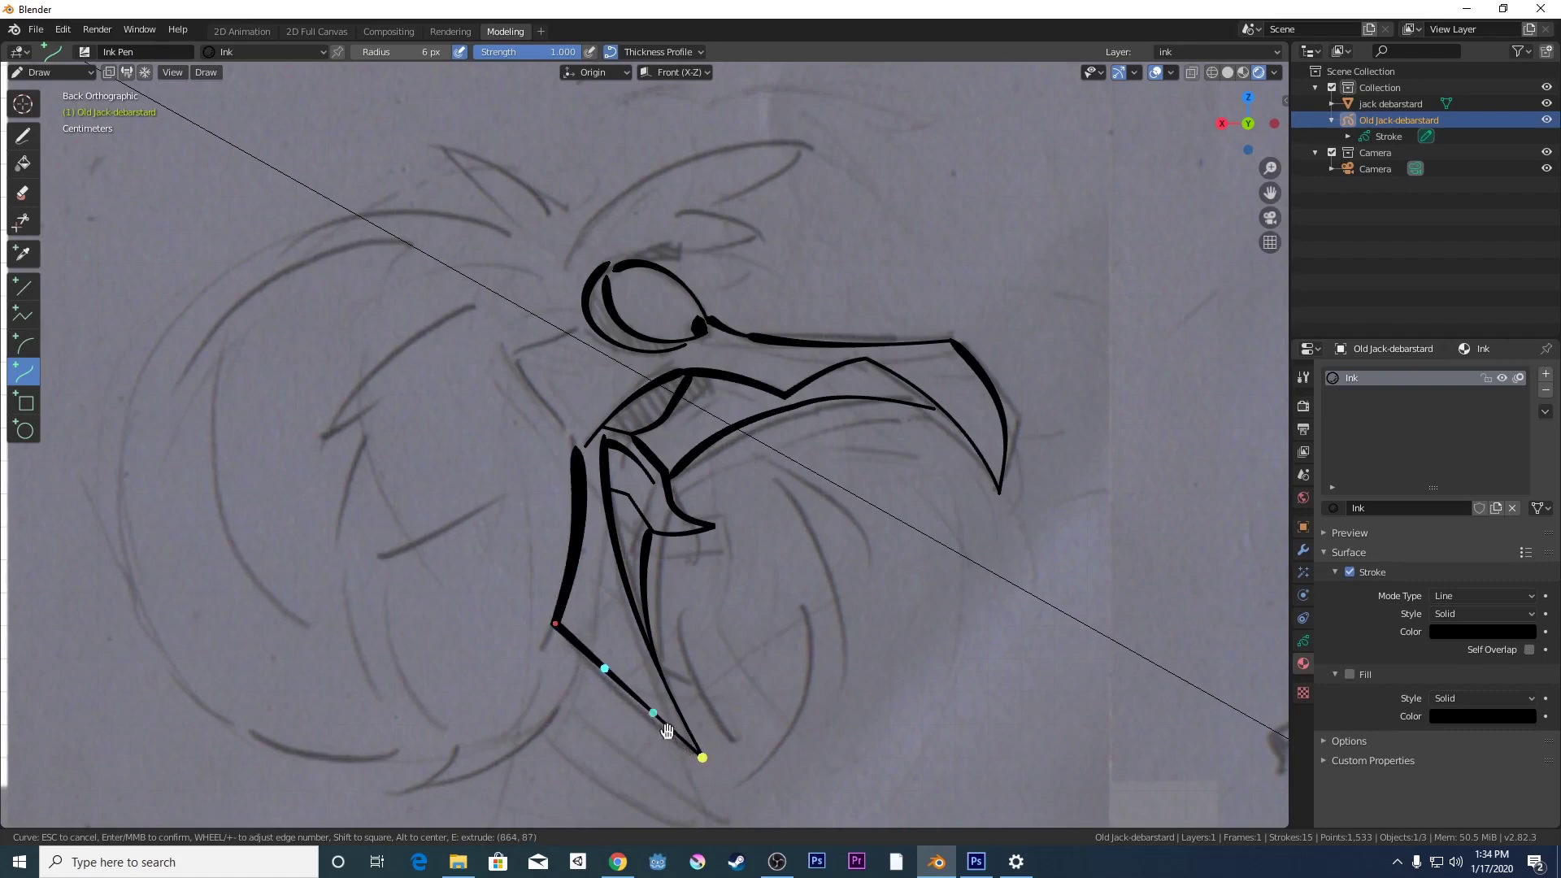
left_click_drag(611, 667, 602, 670)
key("Return")
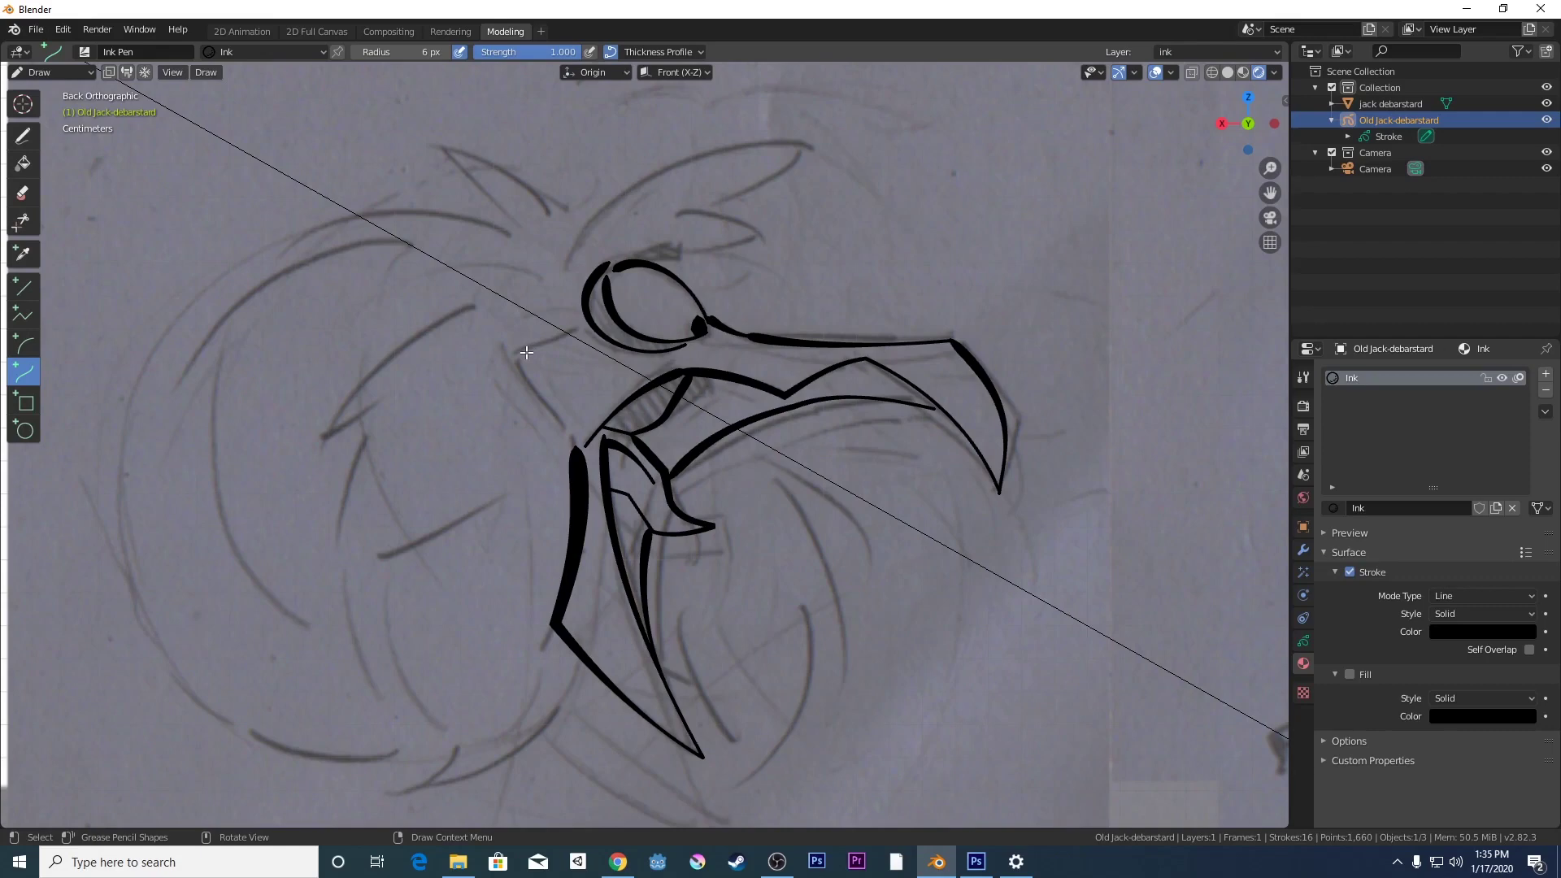
- Ink the back of the head with two thick tapered strokes, from the neck's top and the eye ring, meeting at a point
mouse_move(527, 352)
left_mouse_down()
mouse_move(575, 448)
mouse_move(508, 348)
left_mouse_up()
key("e")
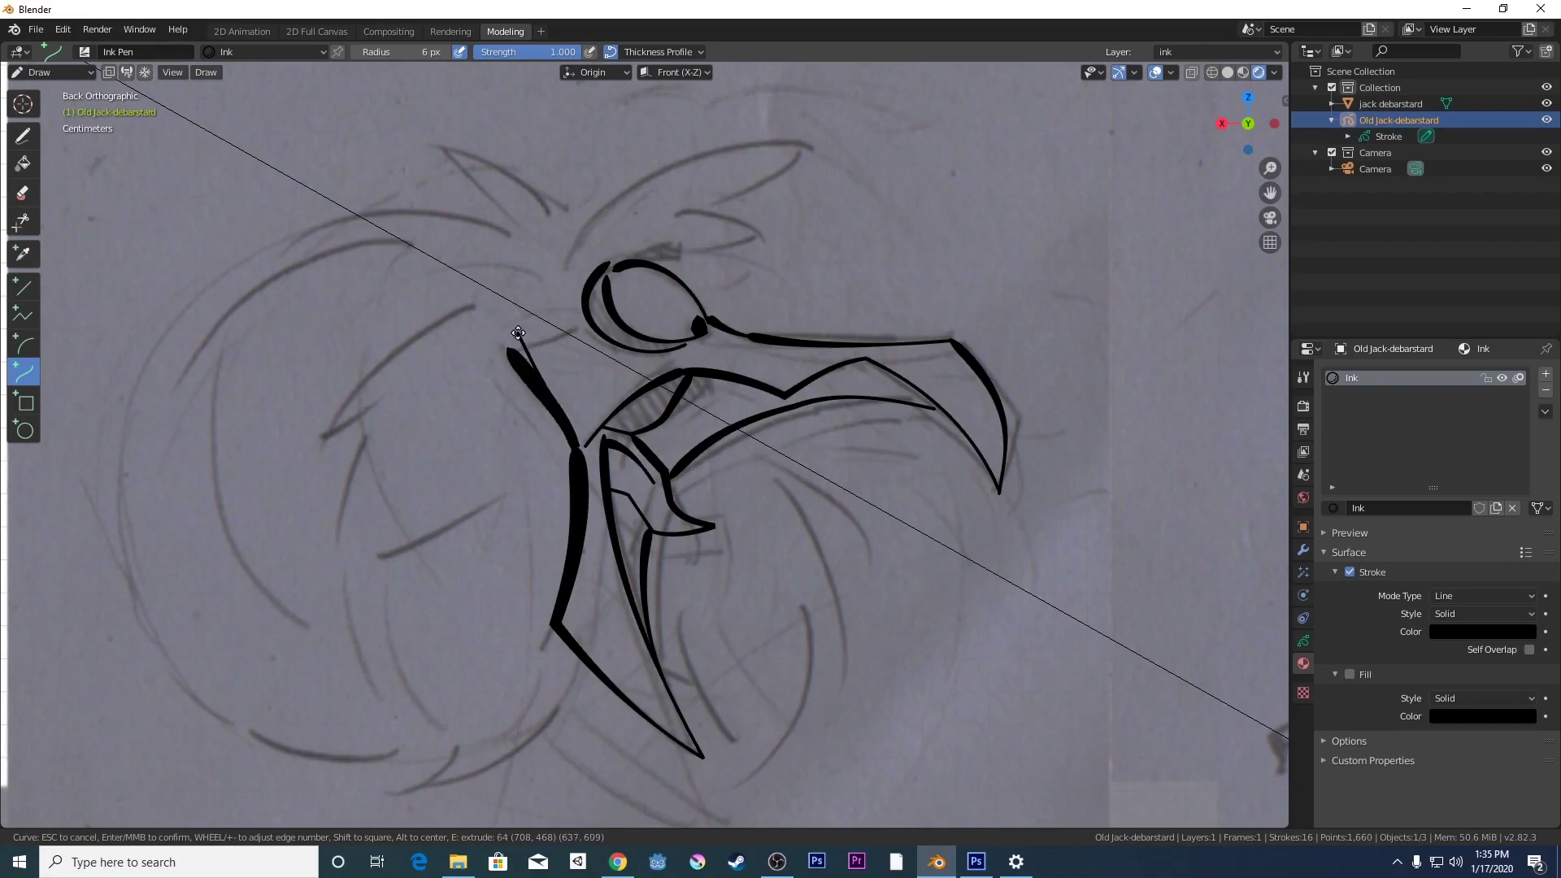
right_click(536, 345)
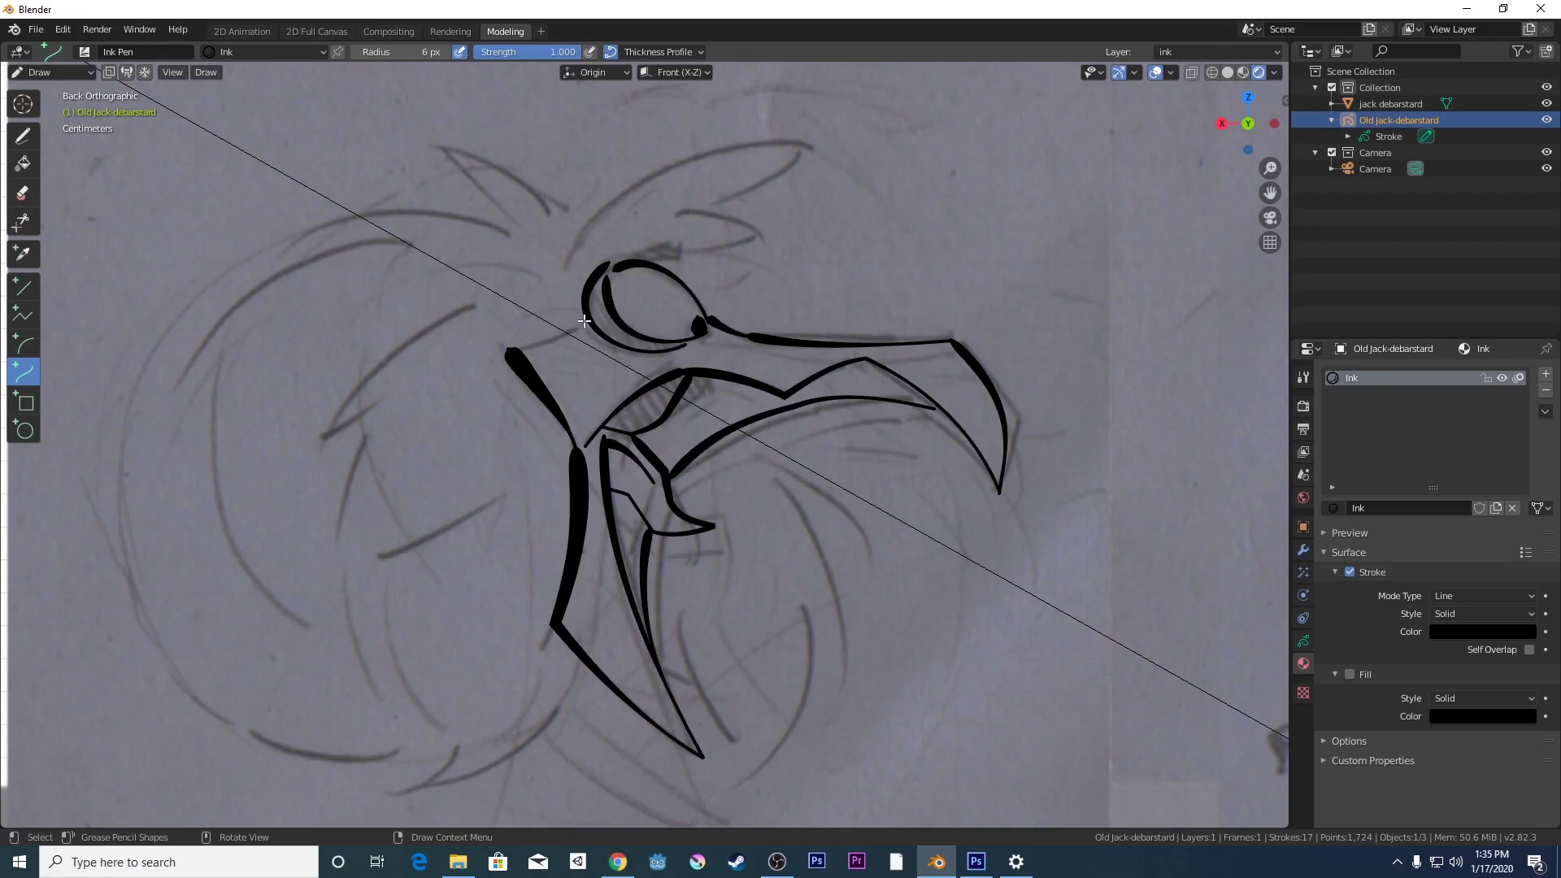
mouse_move(581, 328)
left_mouse_down()
mouse_move(506, 352)
mouse_move(563, 342)
mouse_move(582, 313)
left_mouse_up()
right_click(520, 347)
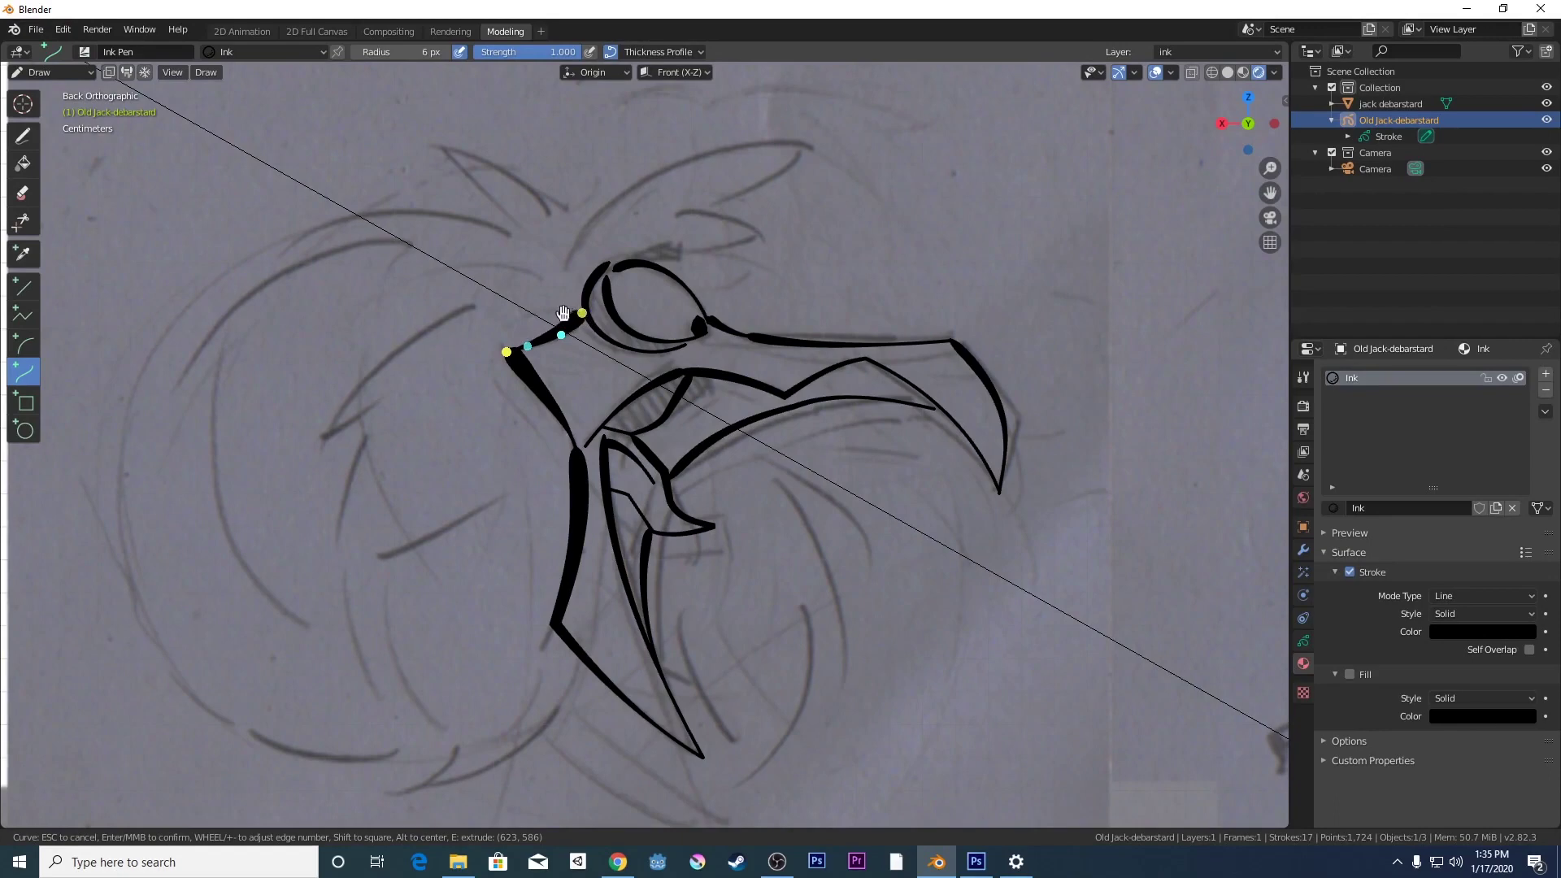
key("Return")
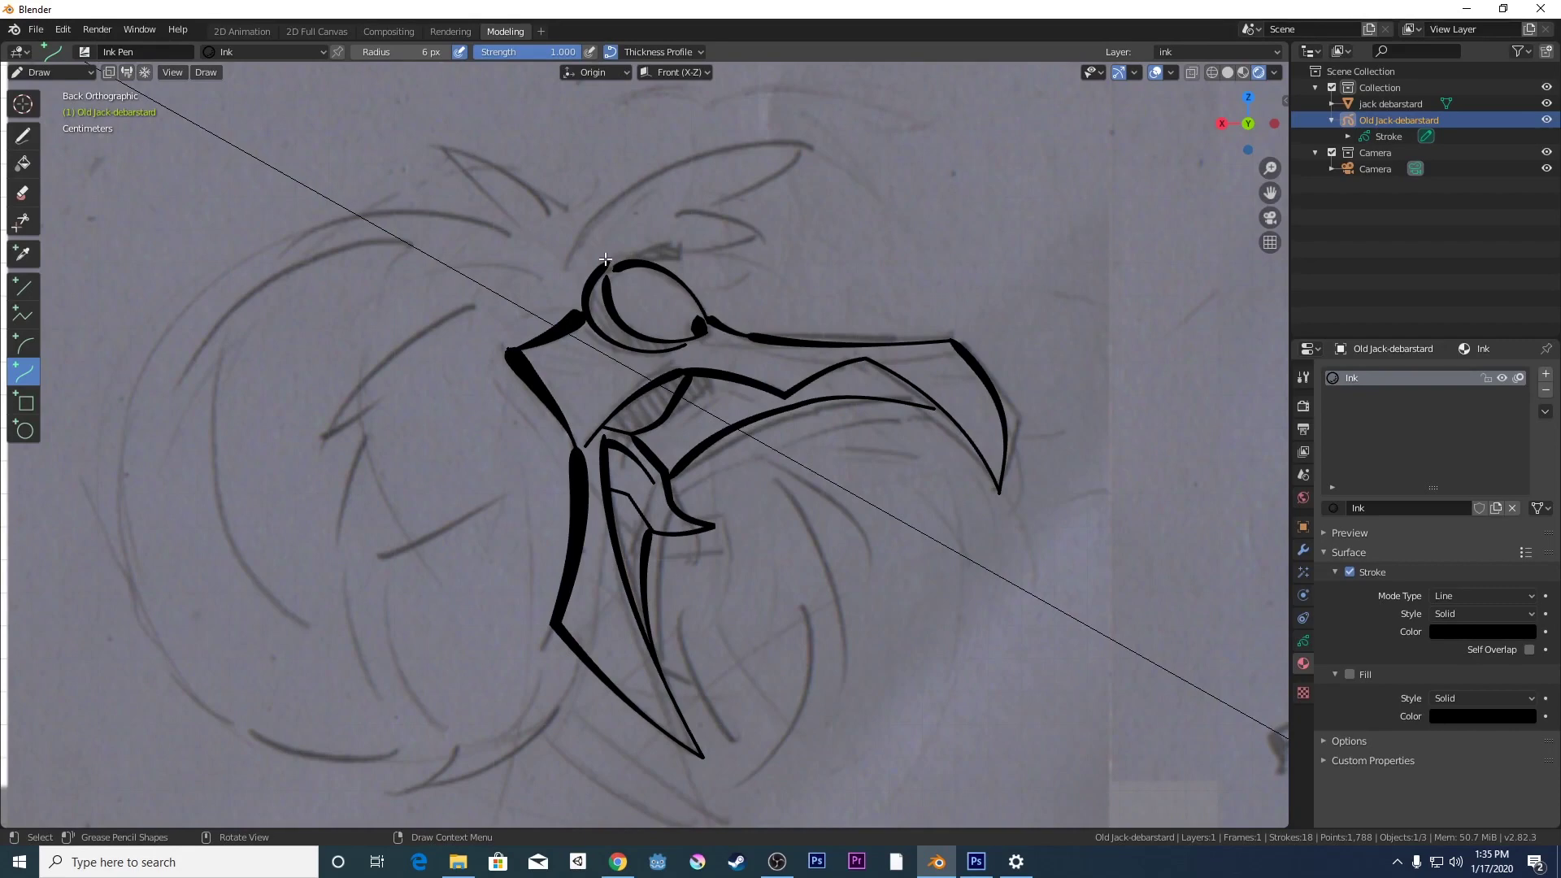
- Ink a thick brow curve over the eye and the long arched top edge of the crest feather sweeping forward above it
mouse_move(596, 259)
left_mouse_down()
mouse_move(701, 259)
mouse_move(621, 245)
left_mouse_up()
key("Return")
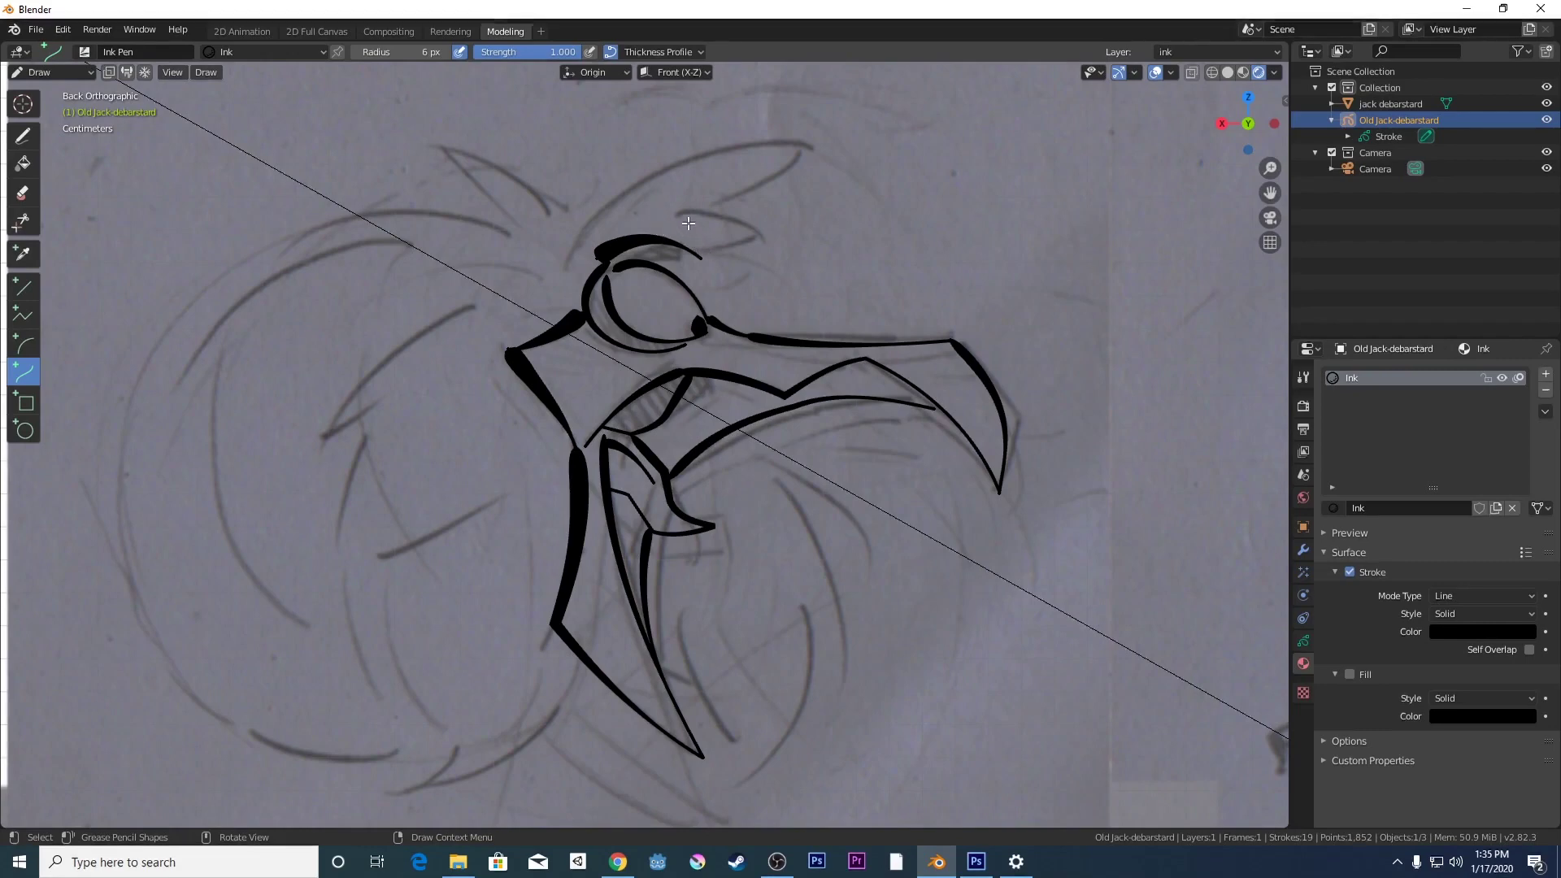
right_click(561, 244)
left_click_drag(567, 252, 817, 174)
left_click_drag(733, 202, 711, 130)
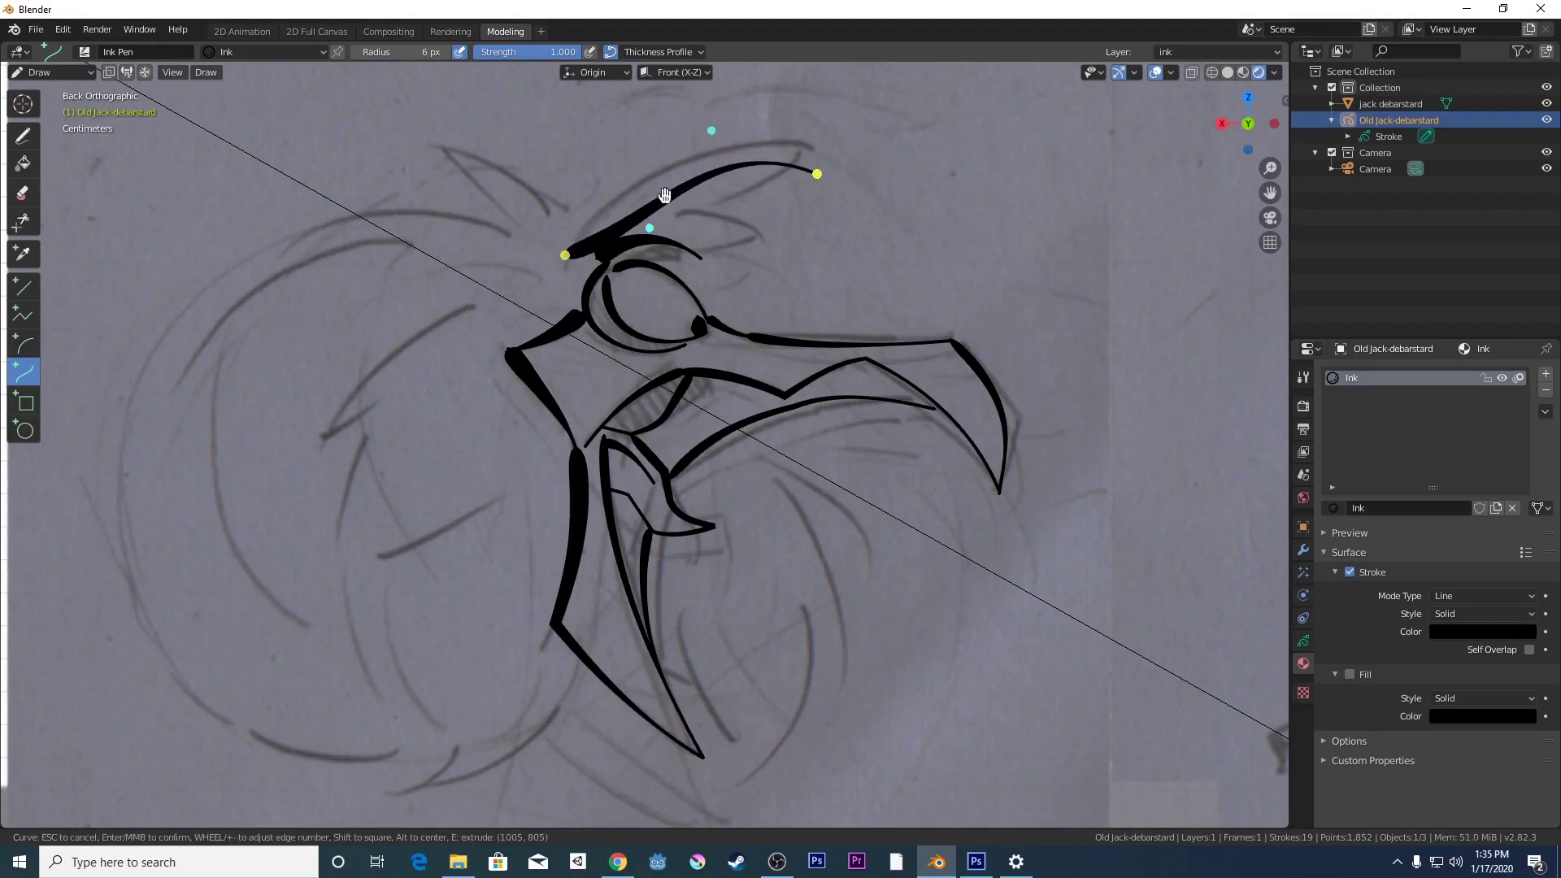
left_click_drag(650, 227, 615, 192)
key("Return")
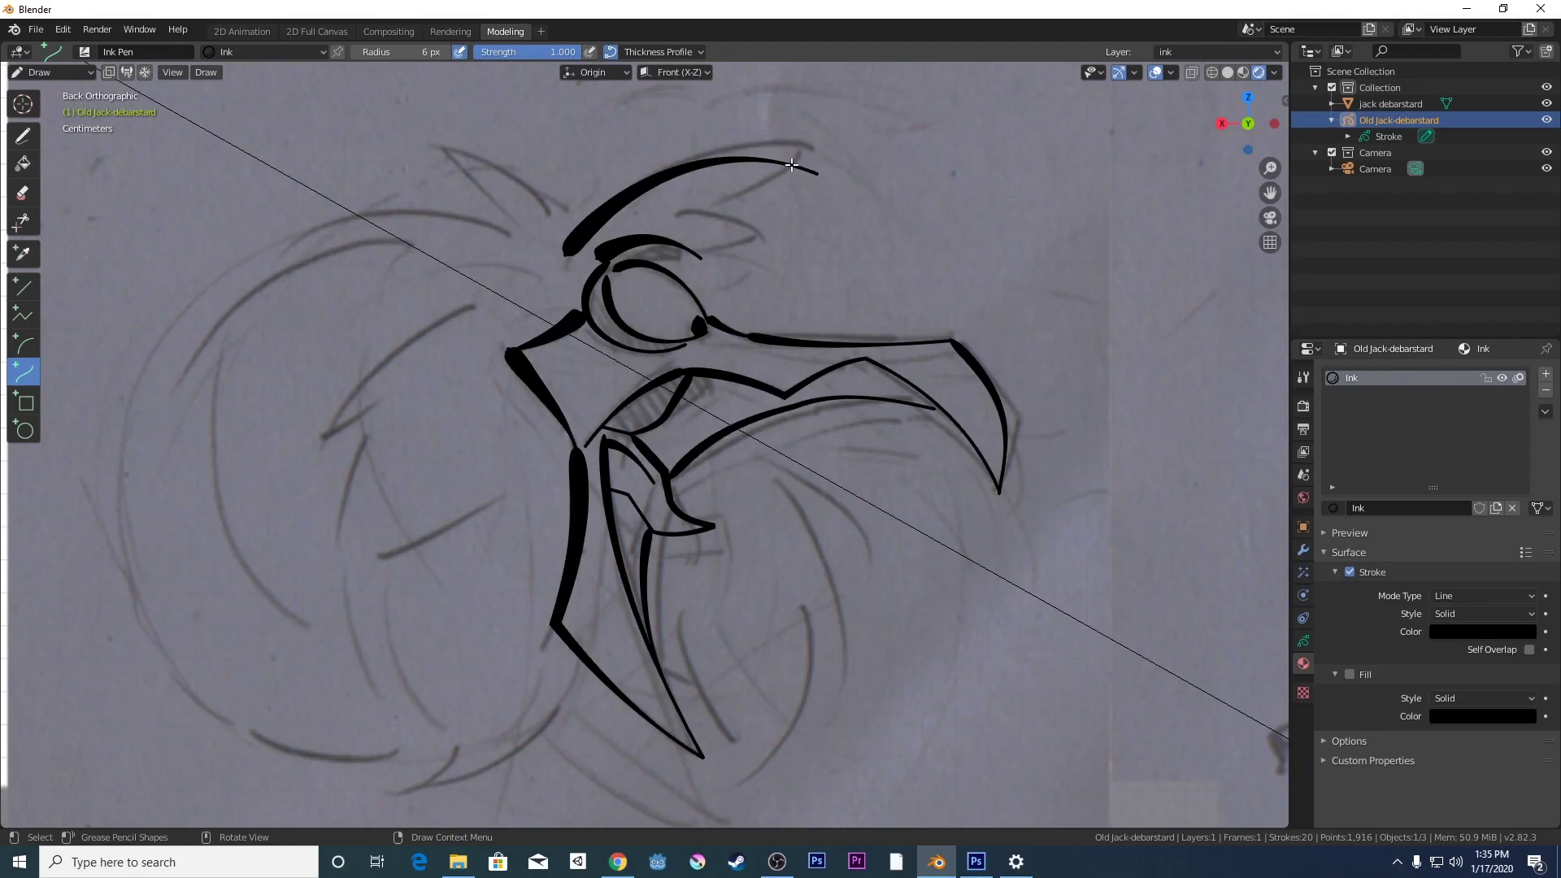
- Ink a thick, short curve for the crest feather's lower edge, running back from the feather's tip
mouse_move(799, 158)
left_mouse_down()
mouse_move(687, 209)
mouse_move(797, 158)
left_mouse_up()
key("Escape")
mouse_move(726, 196)
left_mouse_down()
mouse_move(725, 214)
mouse_move(759, 192)
left_mouse_up()
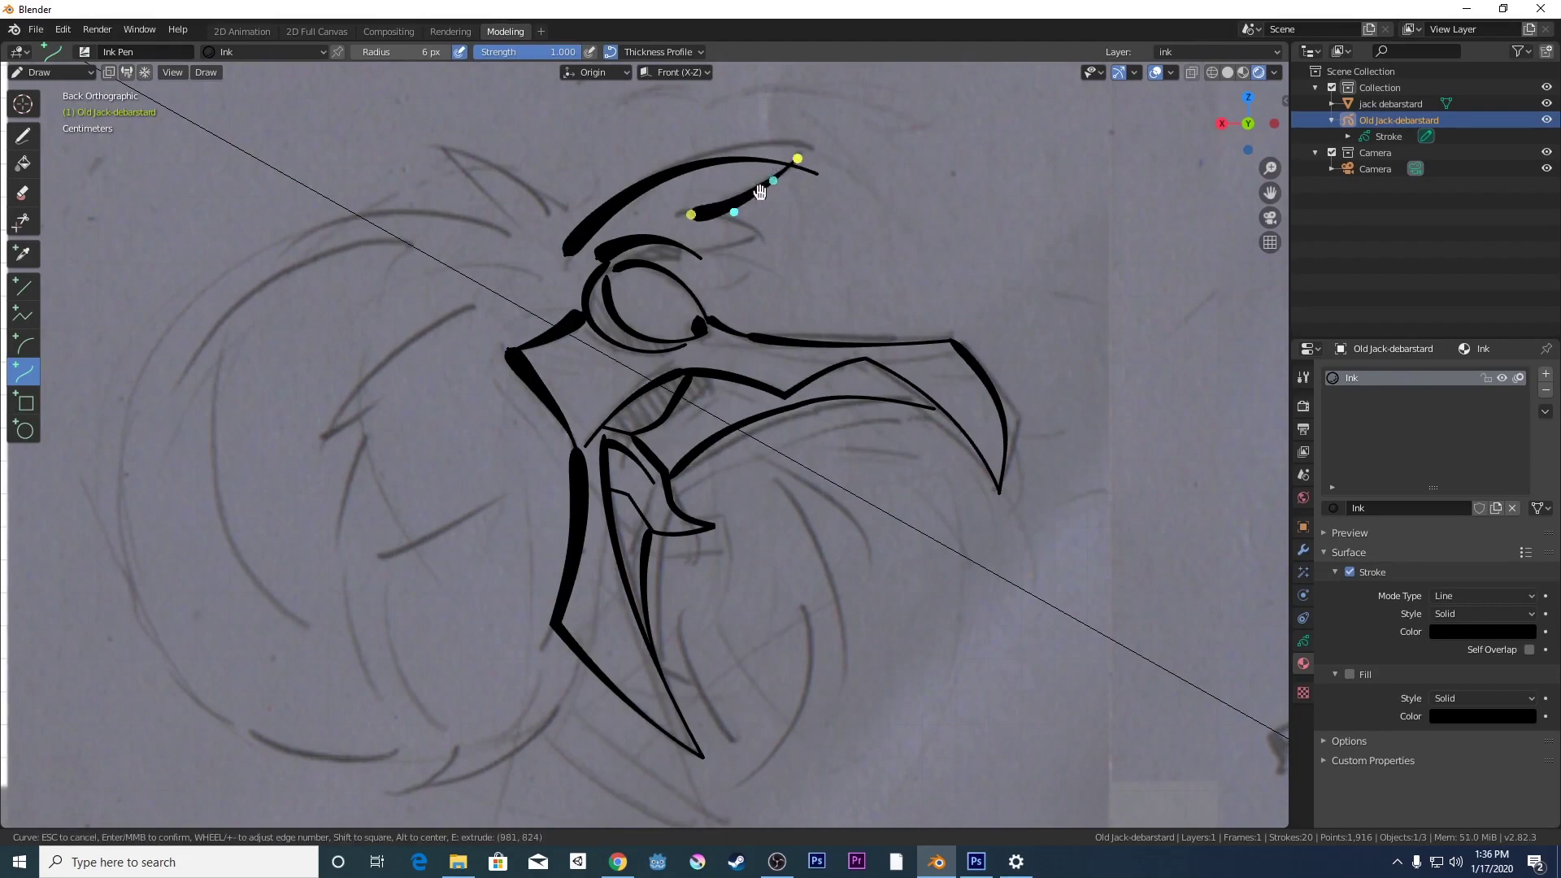
key("Return")
- Set the brush radius to 4 px for lighter strokes
right_click(678, 215)
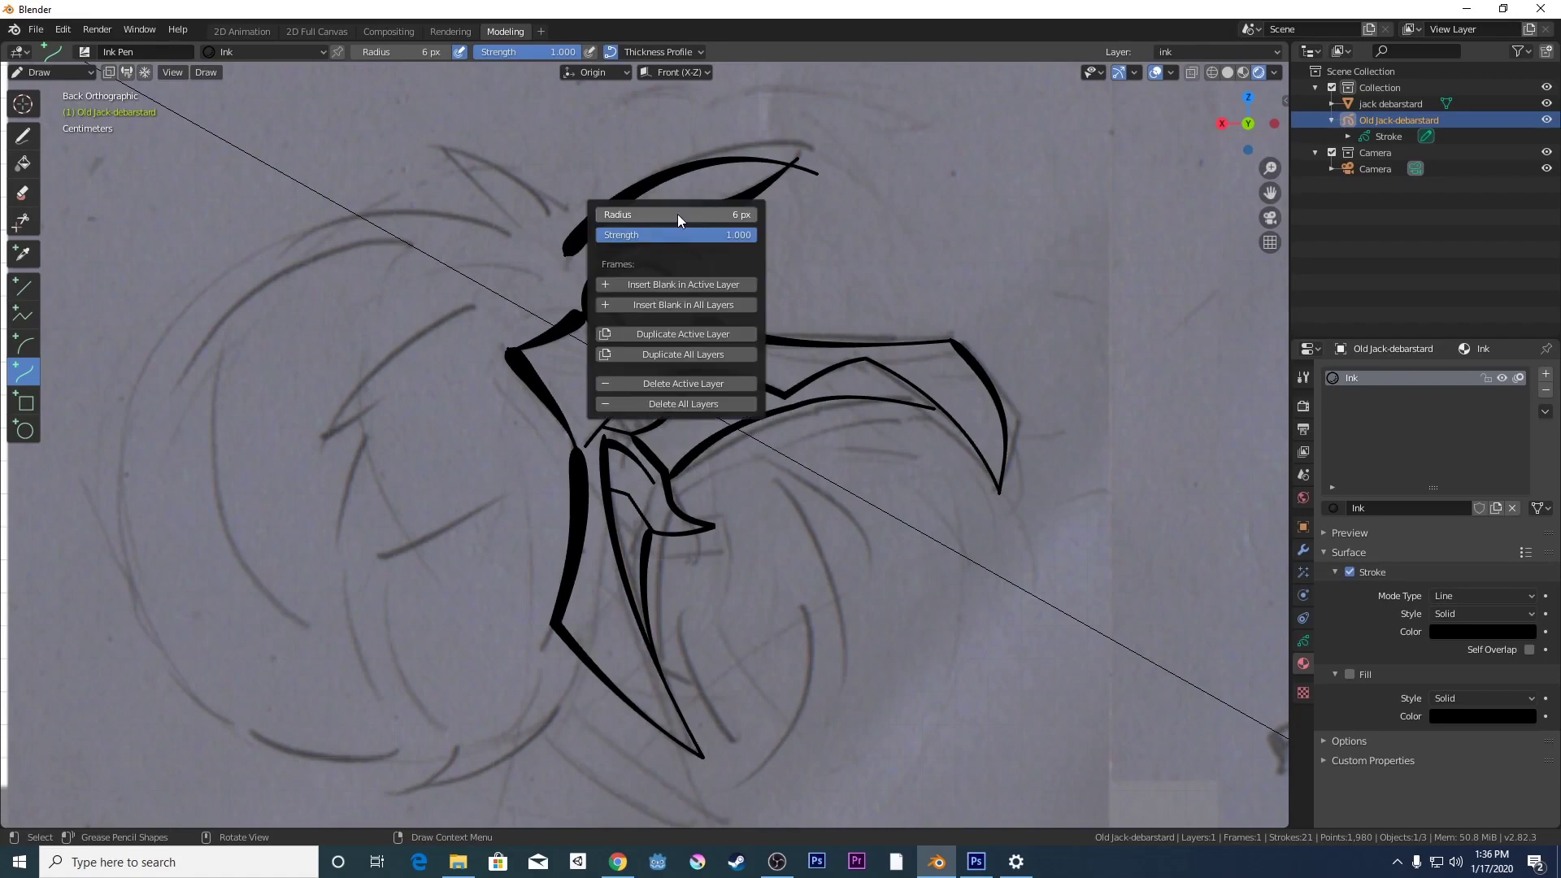
left_click(677, 212)
key("BackSpace")
key("Return")
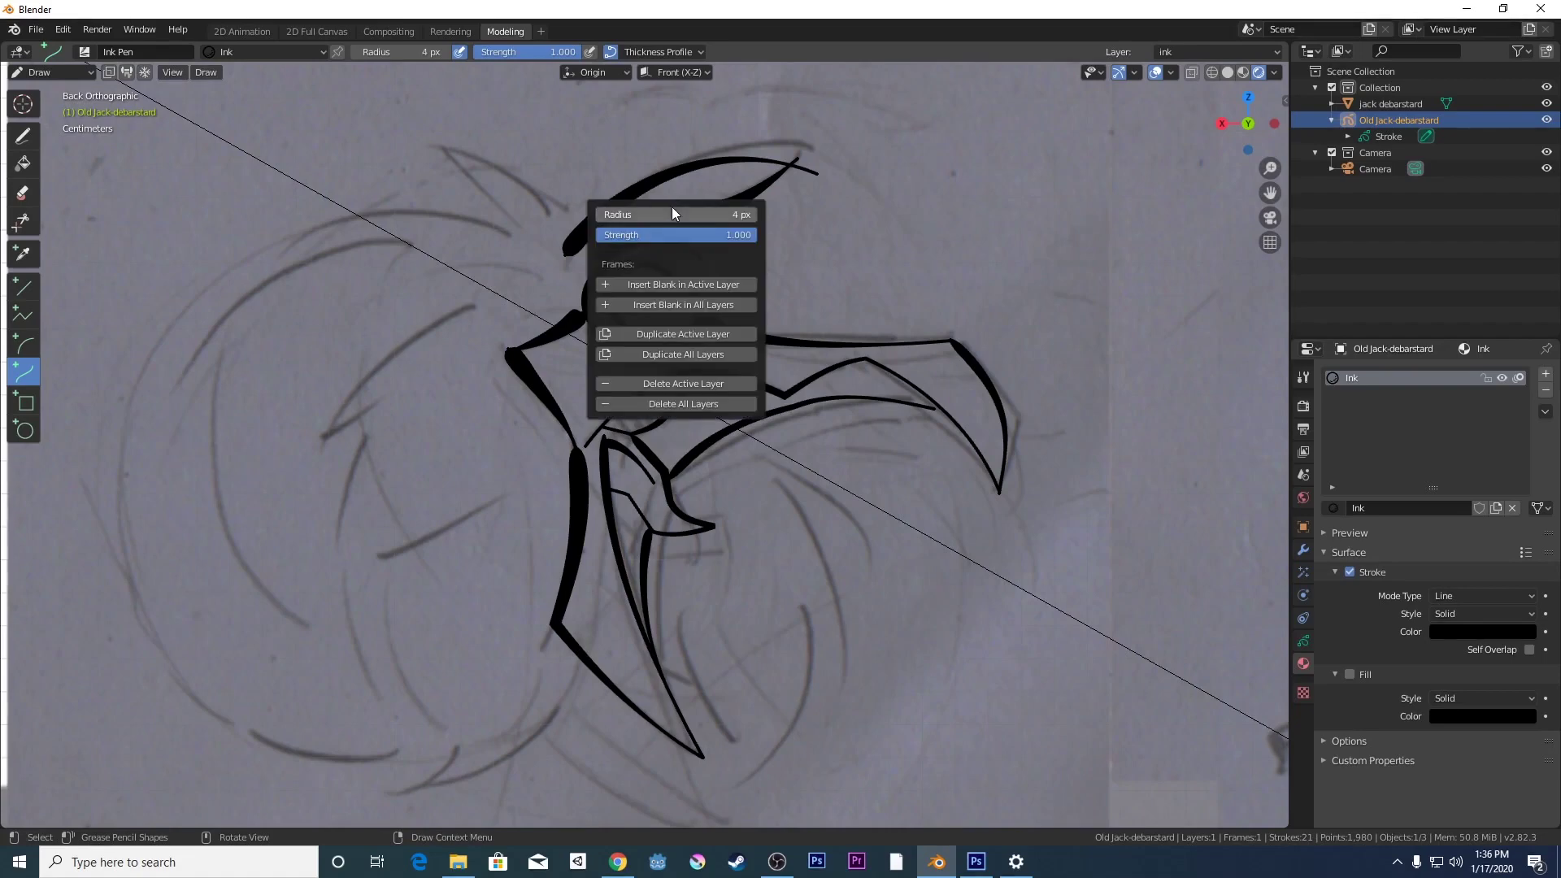
left_click(821, 221)
- Ink the smaller crest feather above the eye with two short tapered curves meeting at its front tip
mouse_move(682, 216)
left_mouse_down()
mouse_move(802, 247)
mouse_move(761, 223)
mouse_move(792, 247)
mouse_move(695, 259)
mouse_move(795, 225)
mouse_move(732, 252)
left_mouse_up()
key("Return")
key("Escape")
key("Return")
scroll(875, 302, "down", 2)
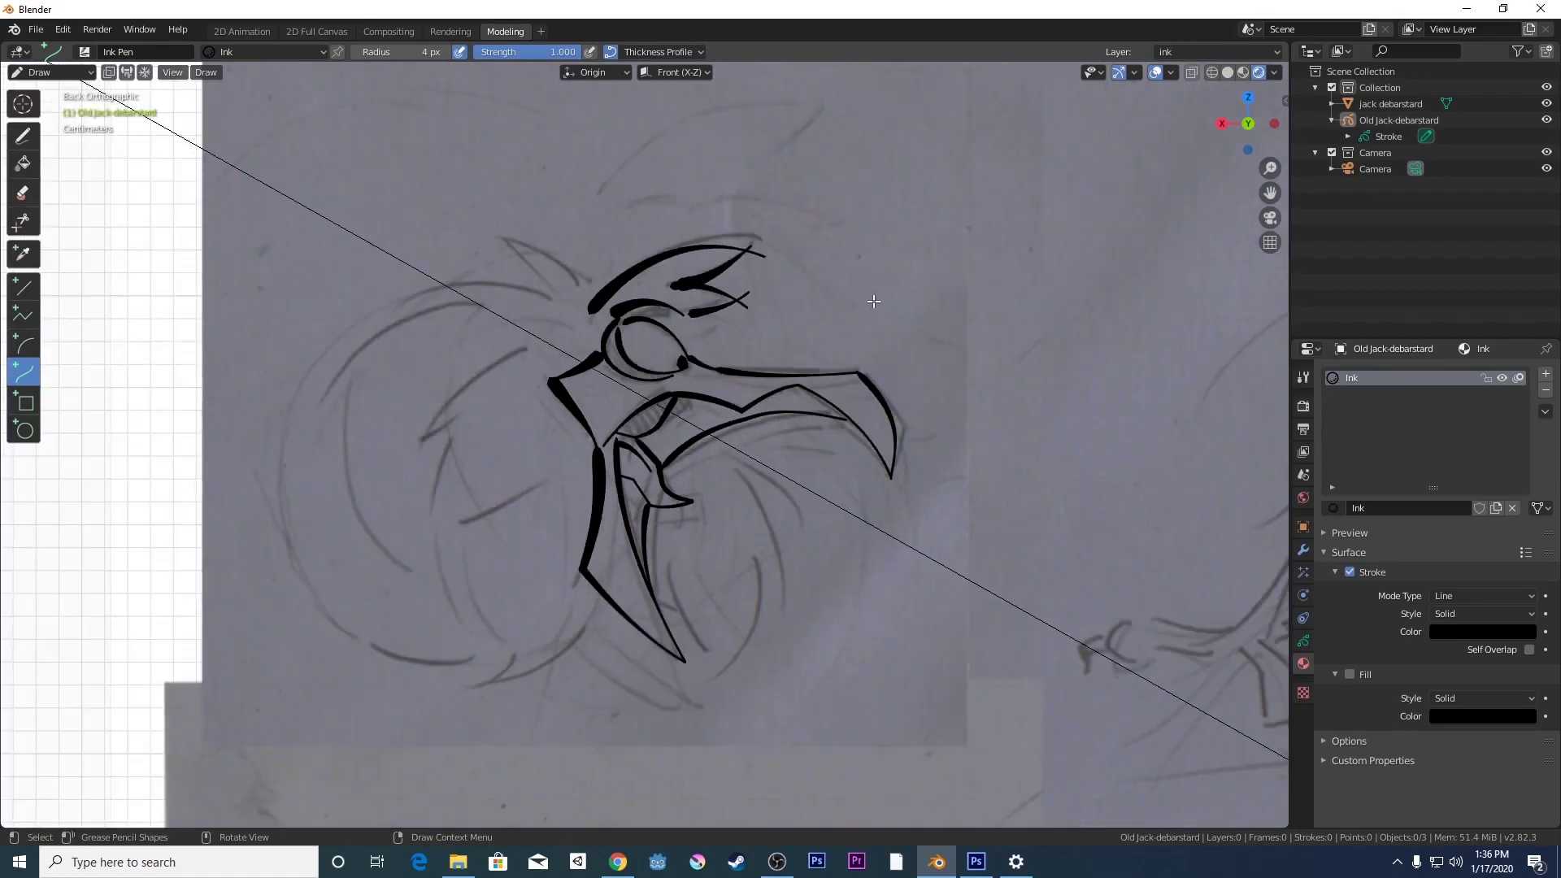
scroll(874, 302, "down", 2)
scroll(874, 302, "up", 1)
- Ink two arched tapered strokes curving down from under the lower beak as the front edge of the throat feathers
mouse_move(724, 425)
left_mouse_down()
mouse_move(800, 480)
mouse_move(761, 428)
left_mouse_up()
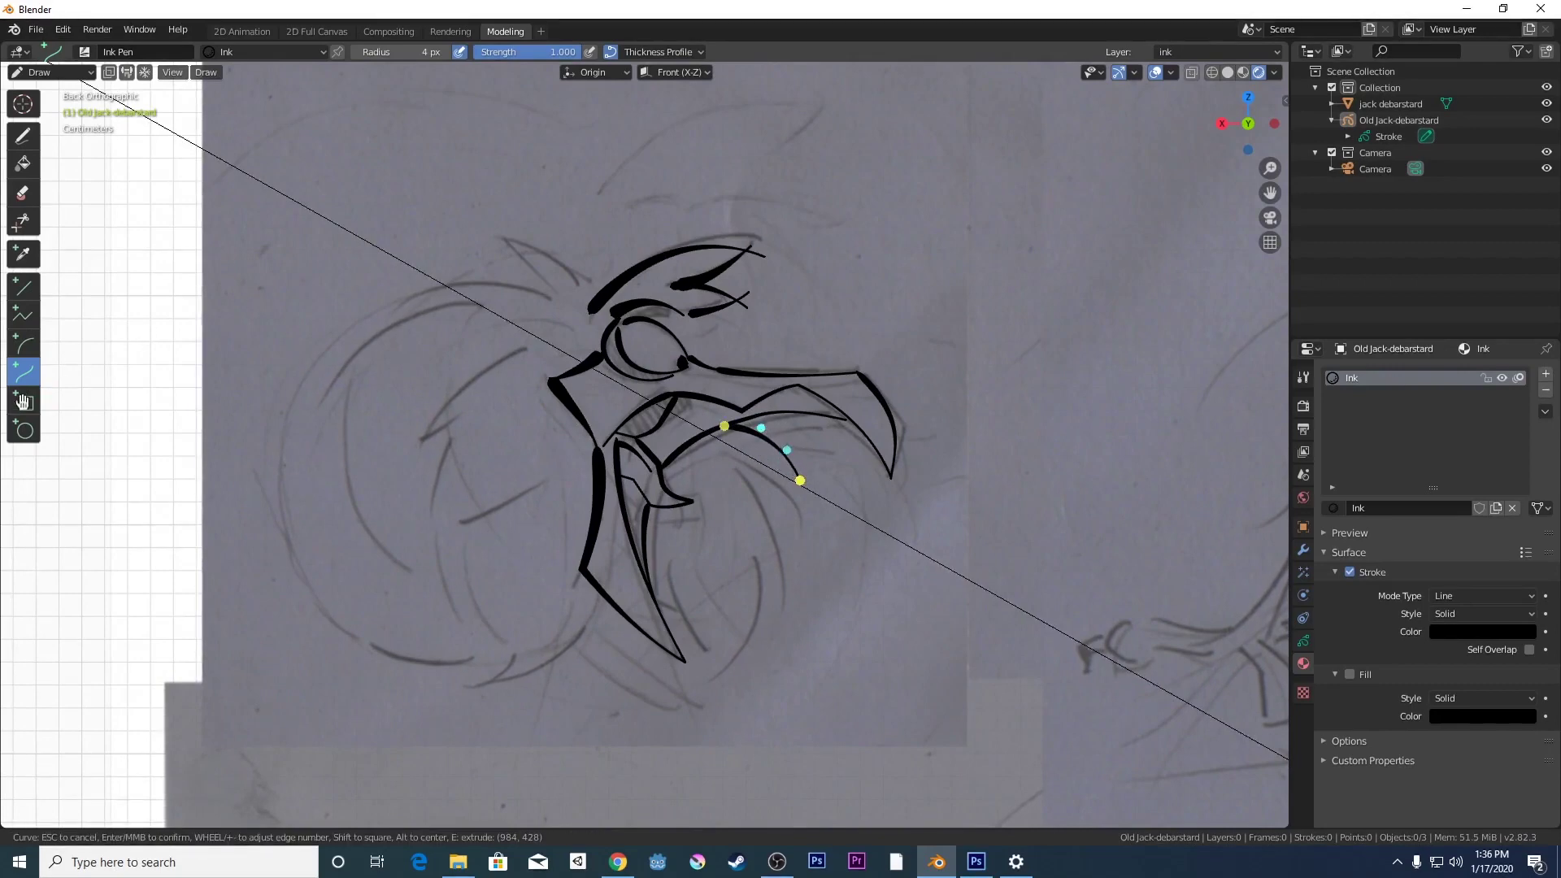
middle_click(810, 478)
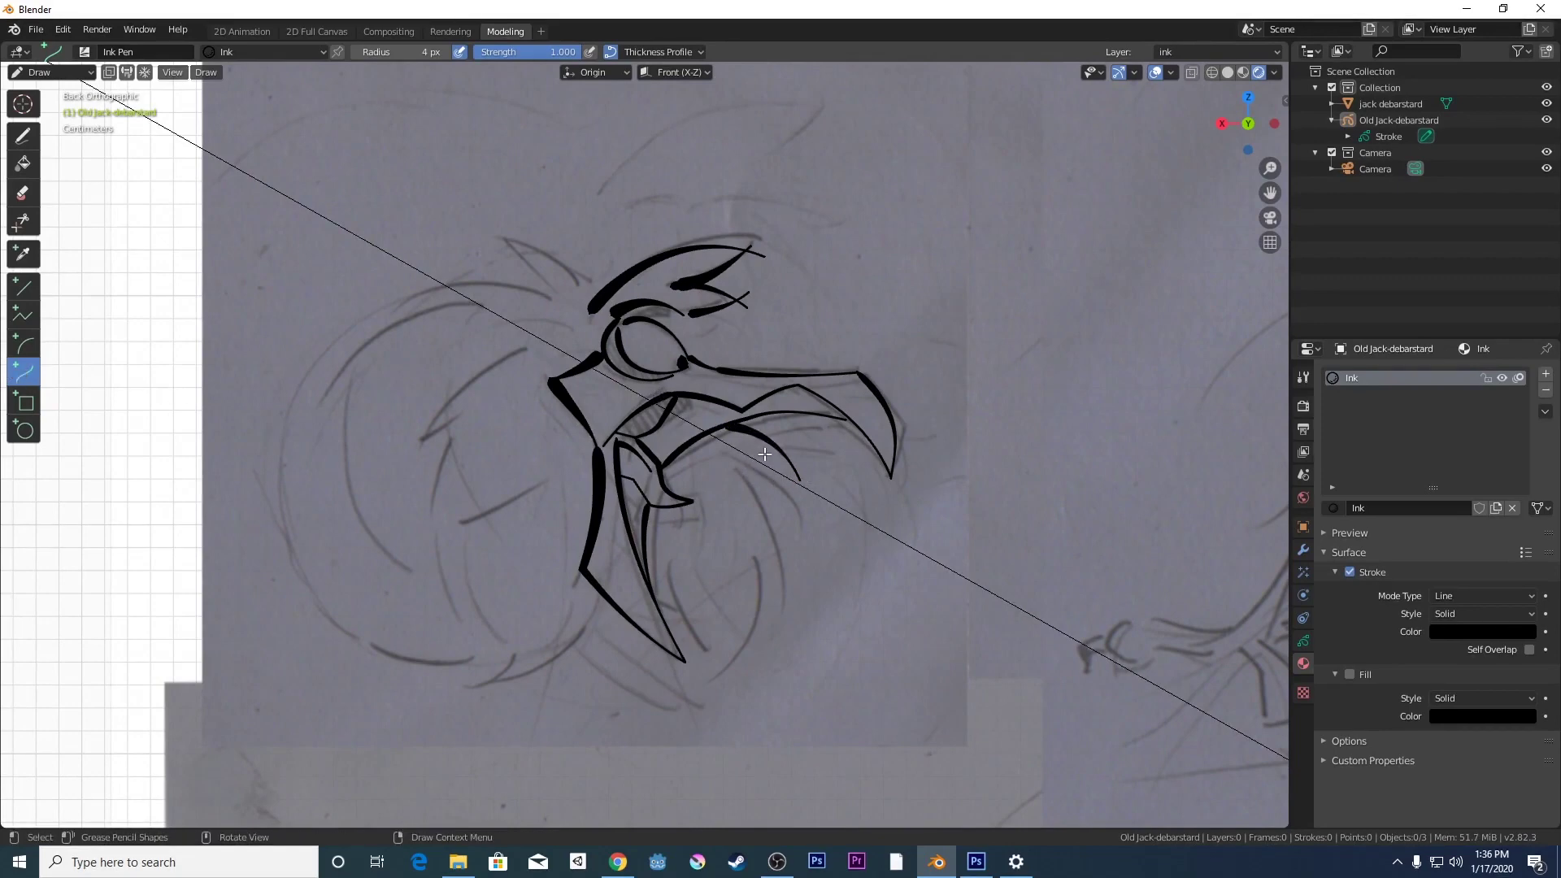
left_click_drag(736, 434, 832, 595)
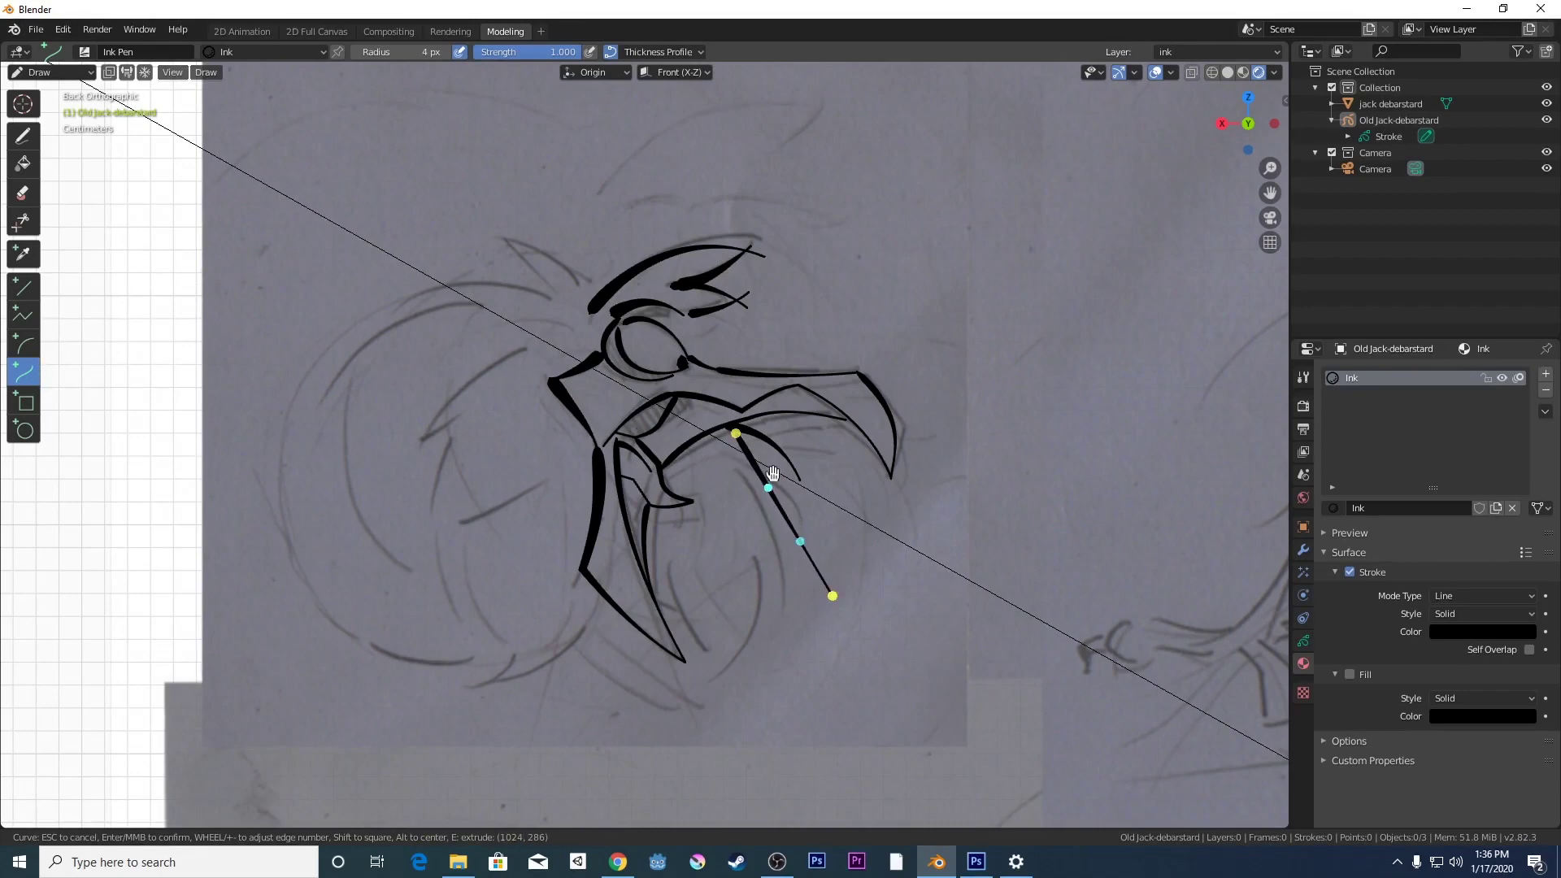
left_click_drag(769, 488, 791, 466)
left_click_drag(799, 543, 818, 517)
left_click_drag(832, 596, 810, 551)
key("Return")
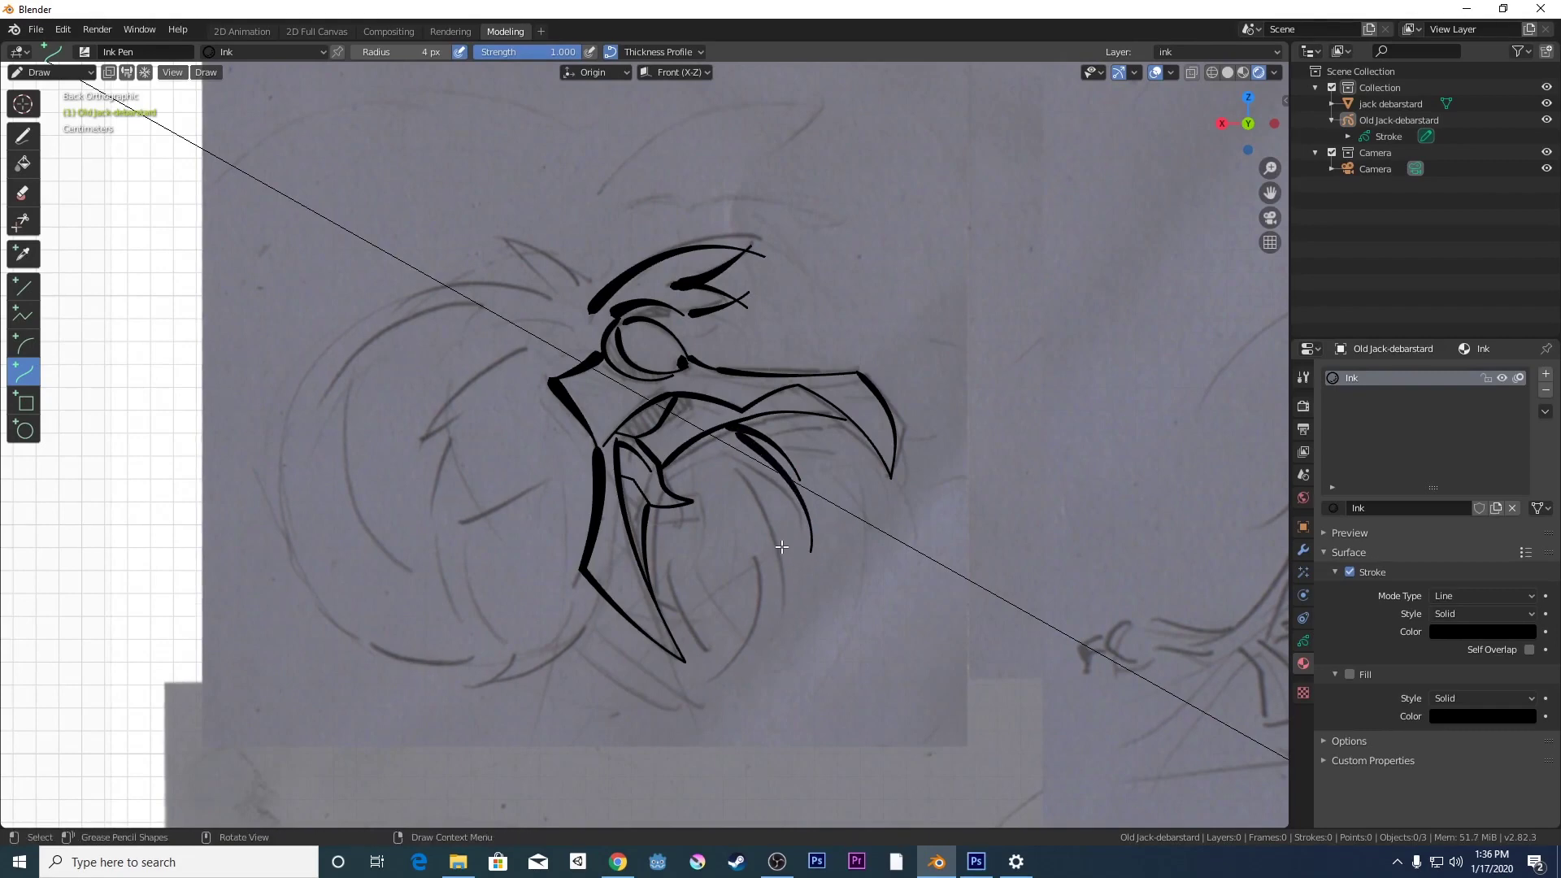
- Ink two short overlapping curves along the lower edge of the throat feathers
mouse_move(712, 541)
left_mouse_down()
mouse_move(743, 568)
mouse_move(790, 564)
mouse_move(756, 580)
mouse_move(731, 556)
mouse_move(803, 556)
mouse_move(721, 567)
mouse_move(770, 568)
mouse_move(727, 579)
left_mouse_up()
key("Return")
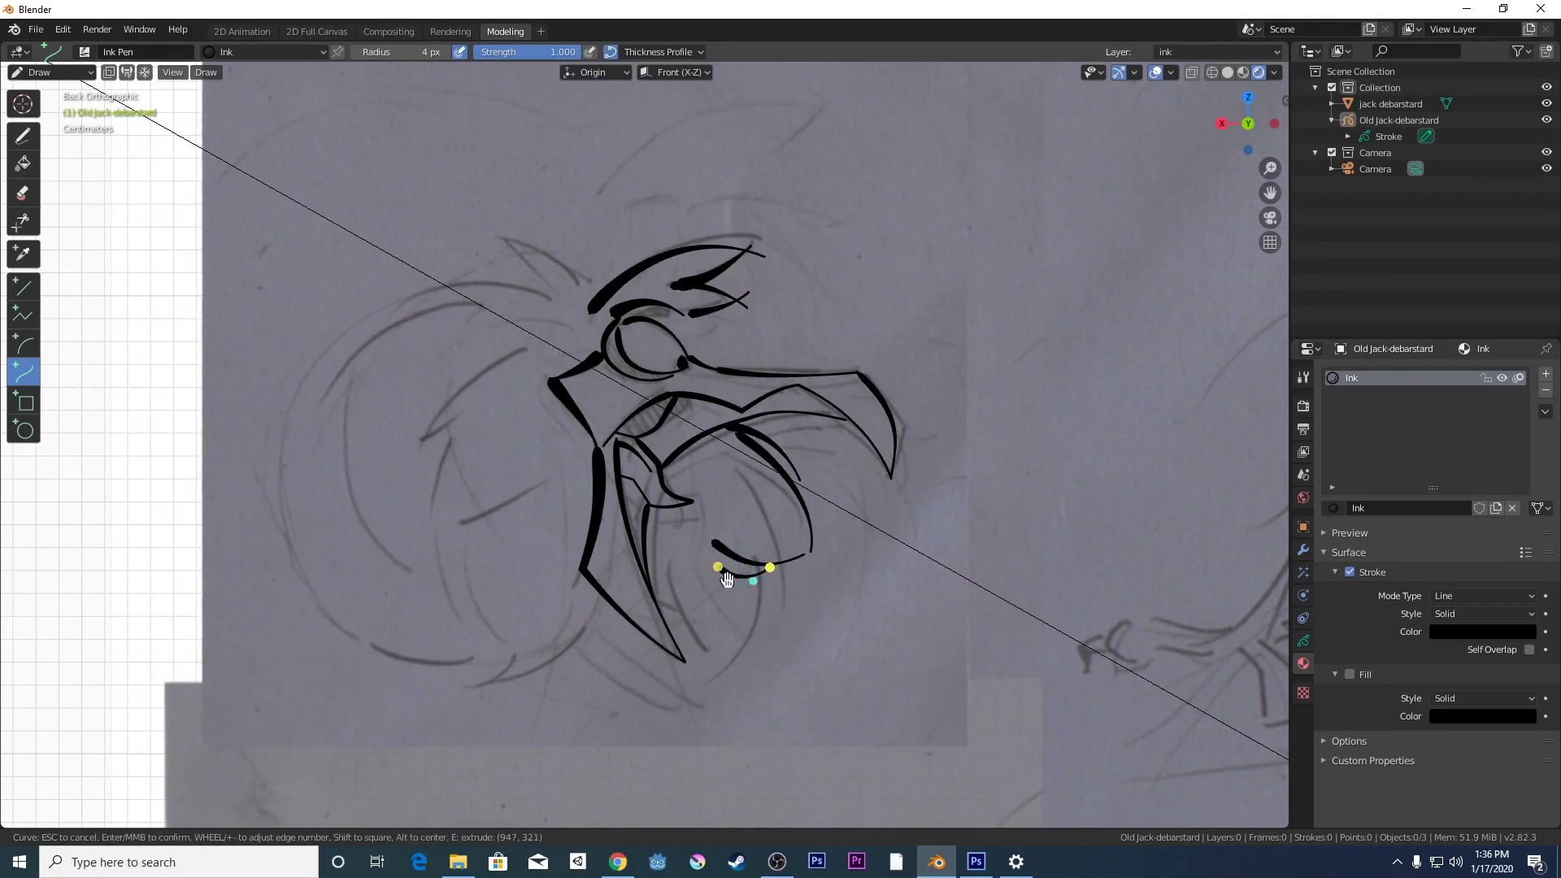
key("Return")
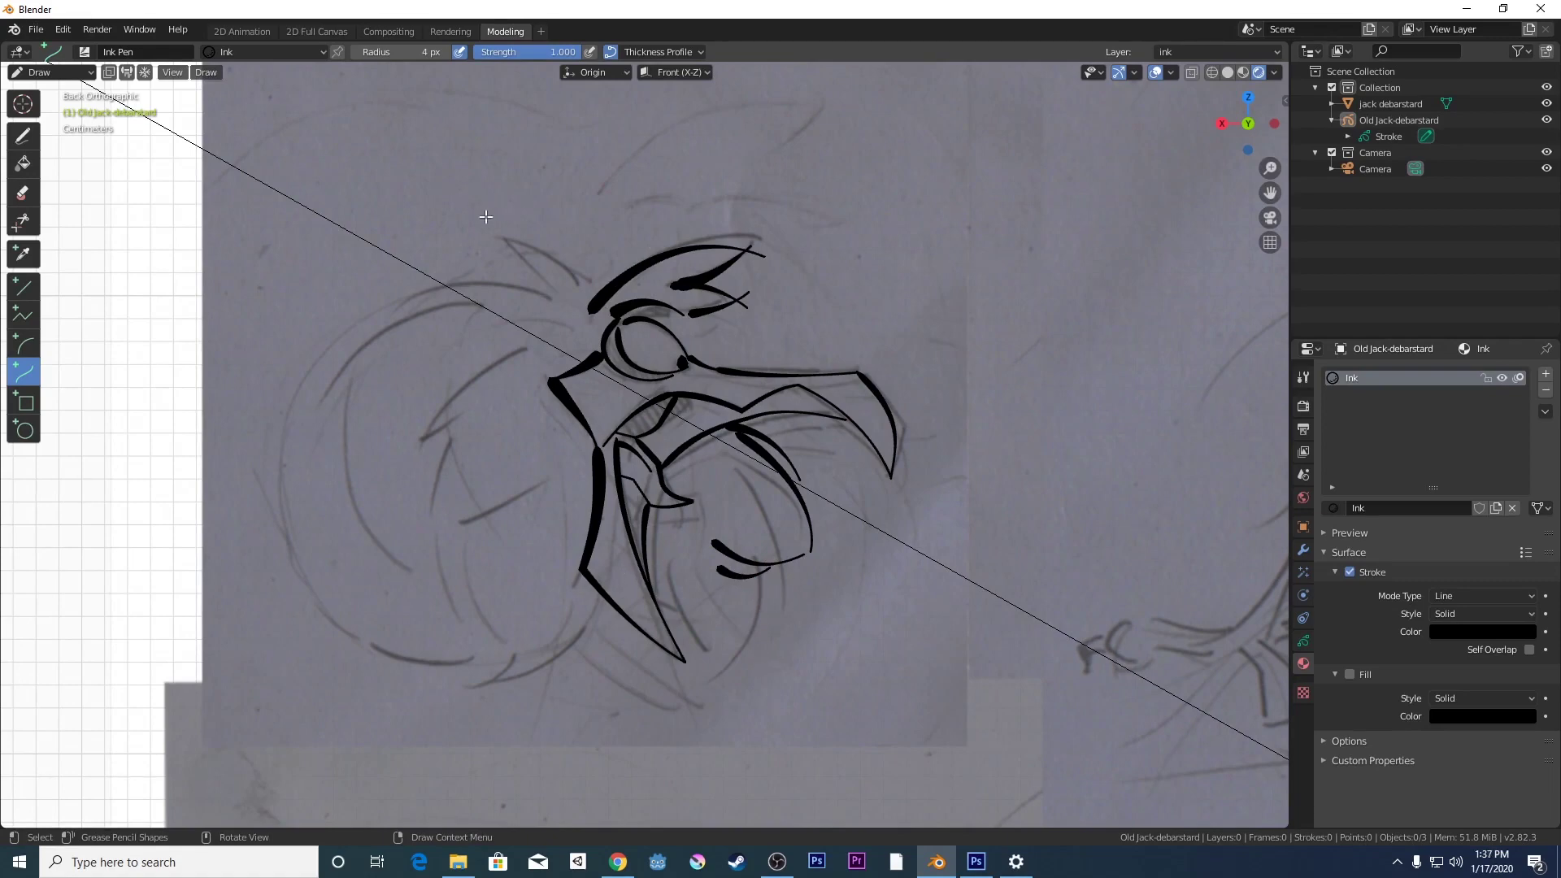
- Ink two long tapered strokes sweeping back from behind the crest, one rising and one arching over the ruff's upper edge
left_click_drag(577, 298, 437, 191)
mouse_move(530, 261)
left_mouse_down()
mouse_move(546, 246)
mouse_move(432, 199)
left_mouse_up()
key("Return")
left_click_drag(552, 293, 338, 293)
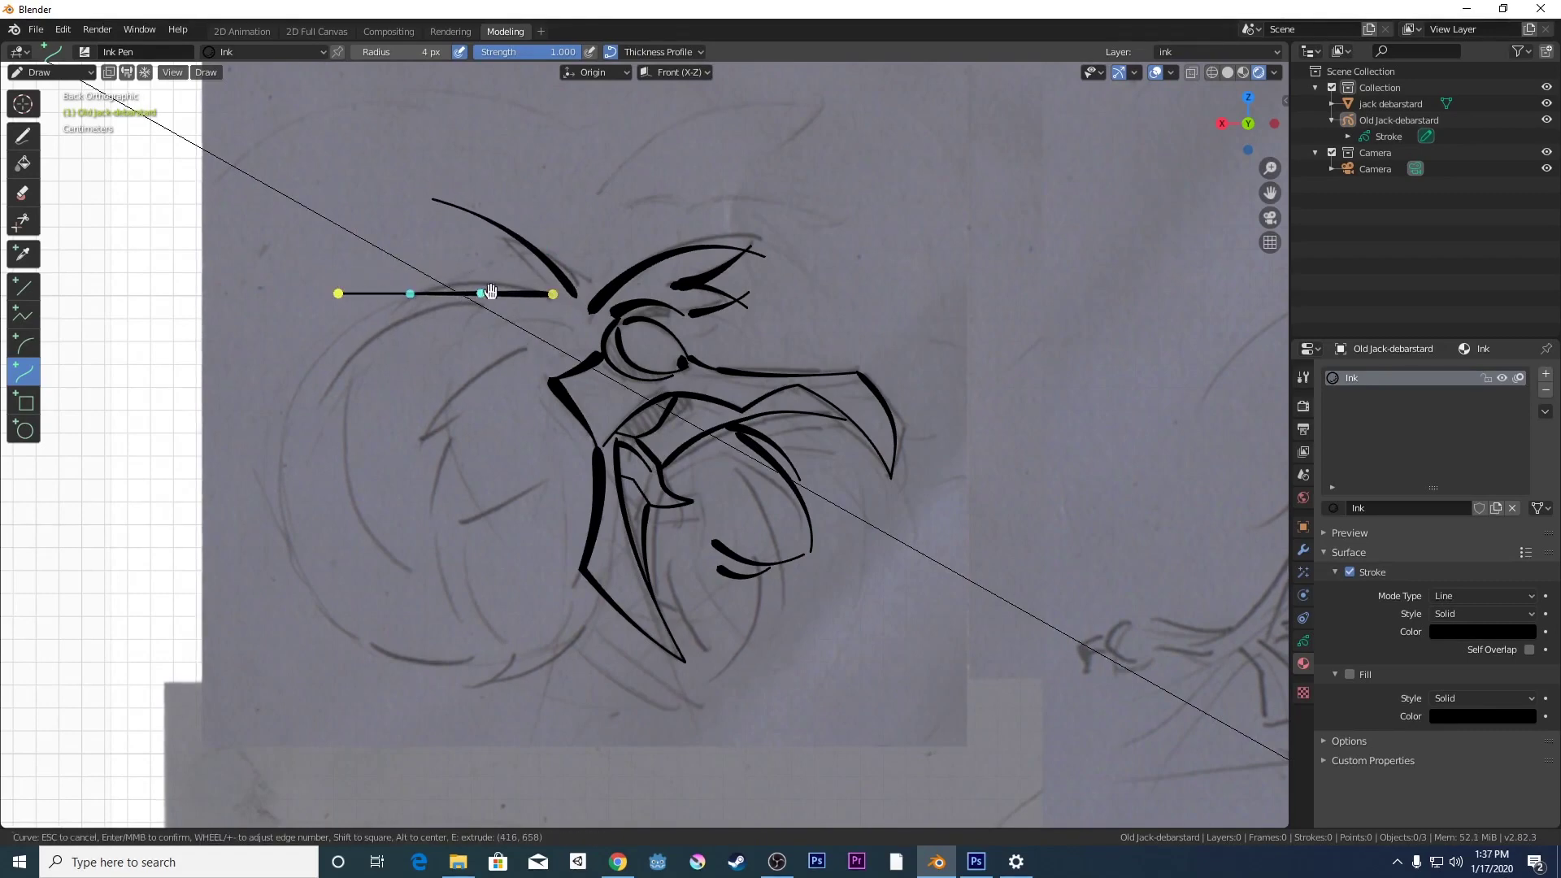
mouse_move(489, 292)
left_mouse_down()
mouse_move(481, 254)
mouse_move(348, 296)
left_mouse_up()
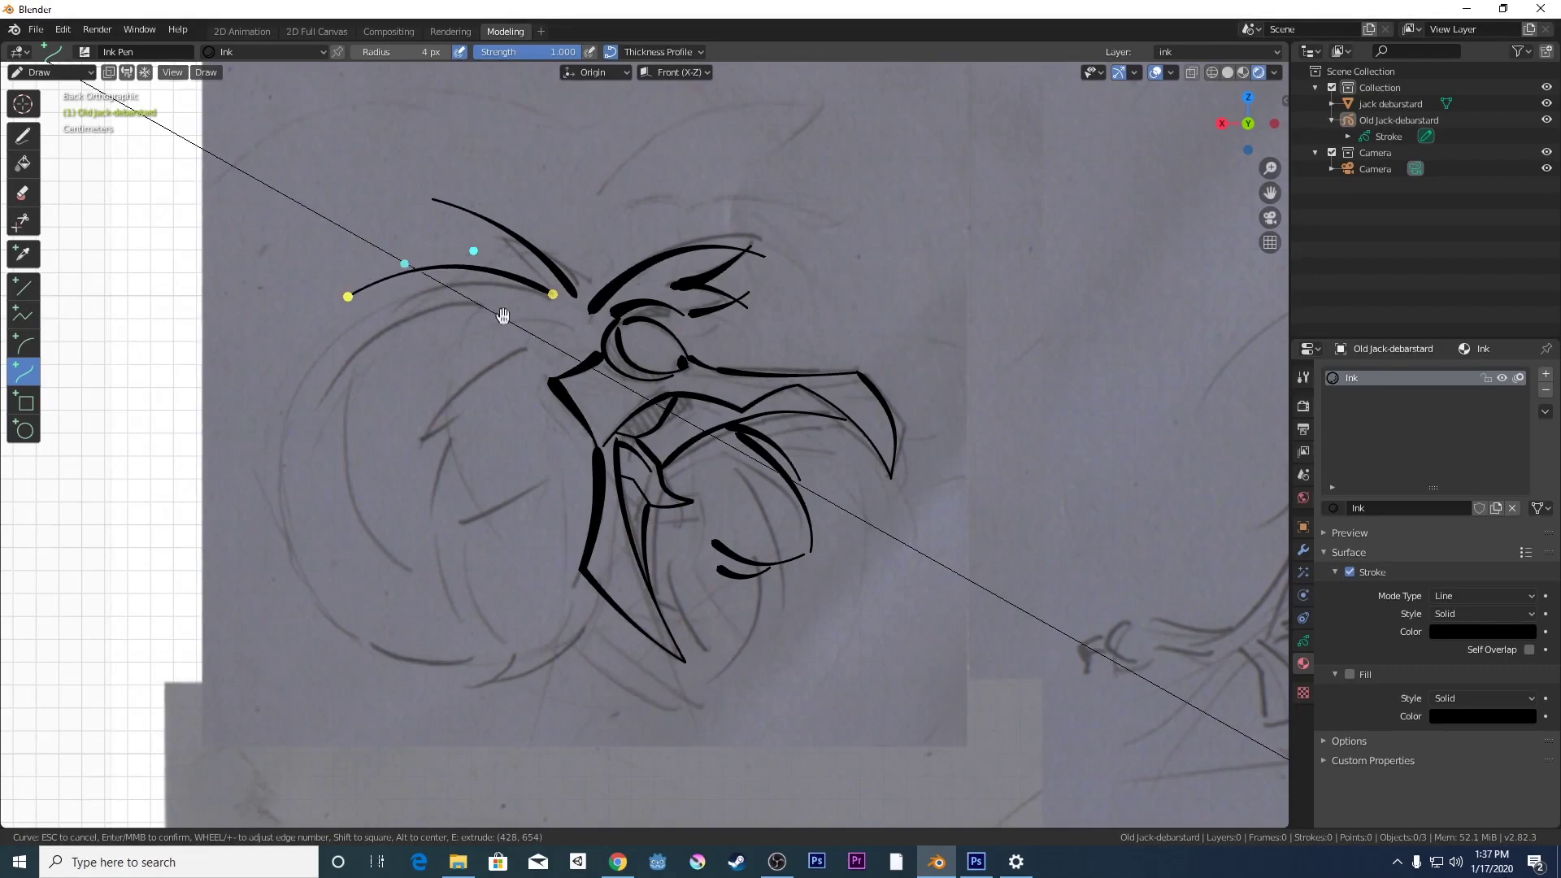
key("Return")
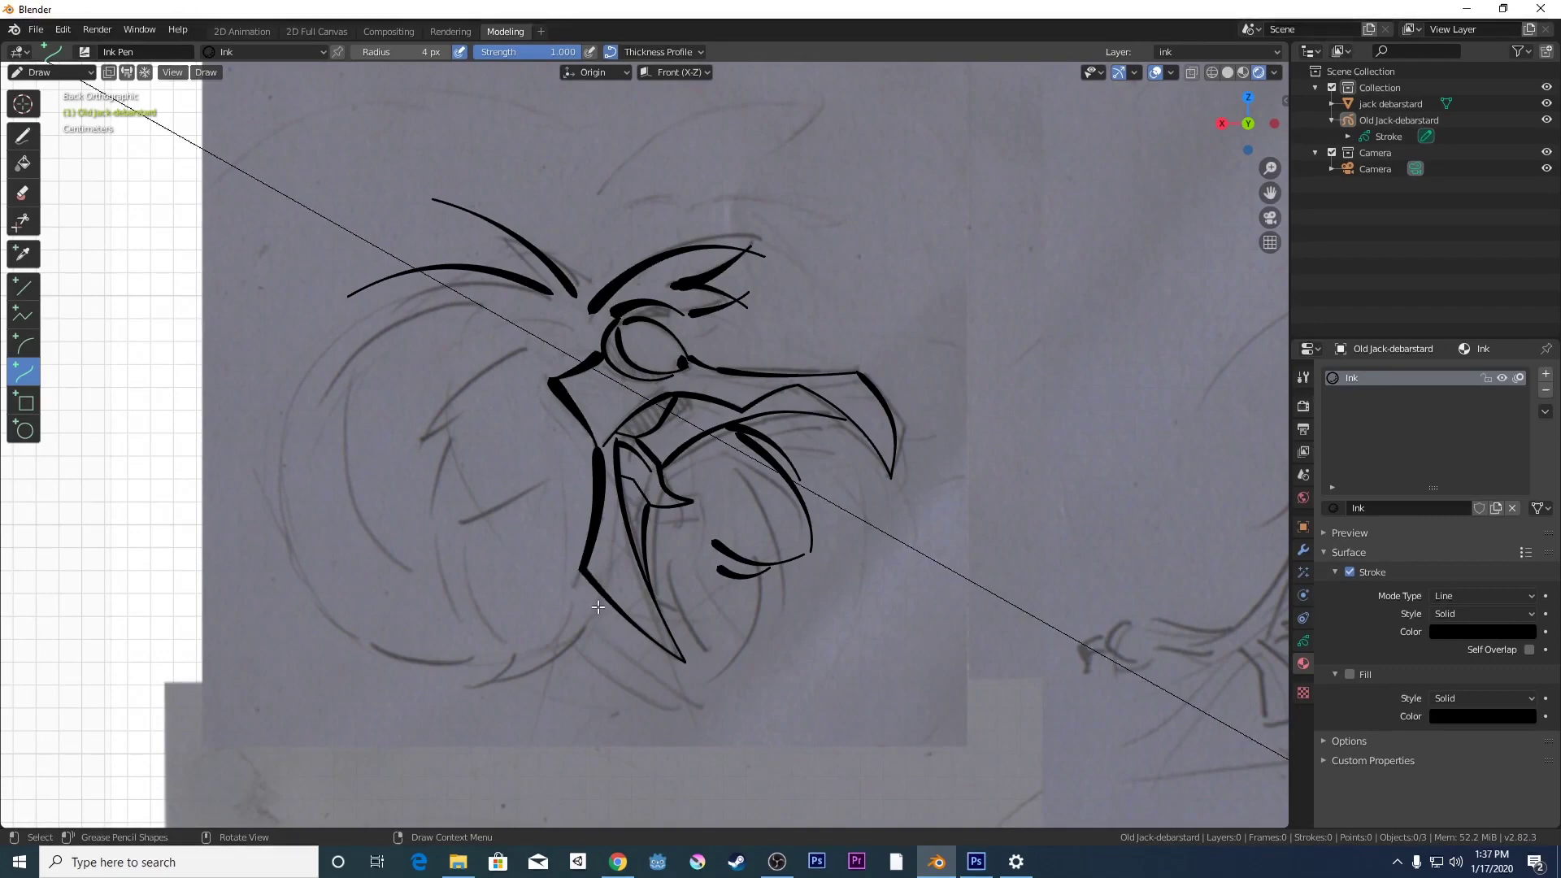
- Ink two overlapping curves along the underside of the round ruff, starting at the neck's back corner
mouse_move(601, 603)
left_mouse_down()
mouse_move(501, 651)
mouse_move(580, 648)
mouse_move(517, 659)
left_mouse_up()
key("Return")
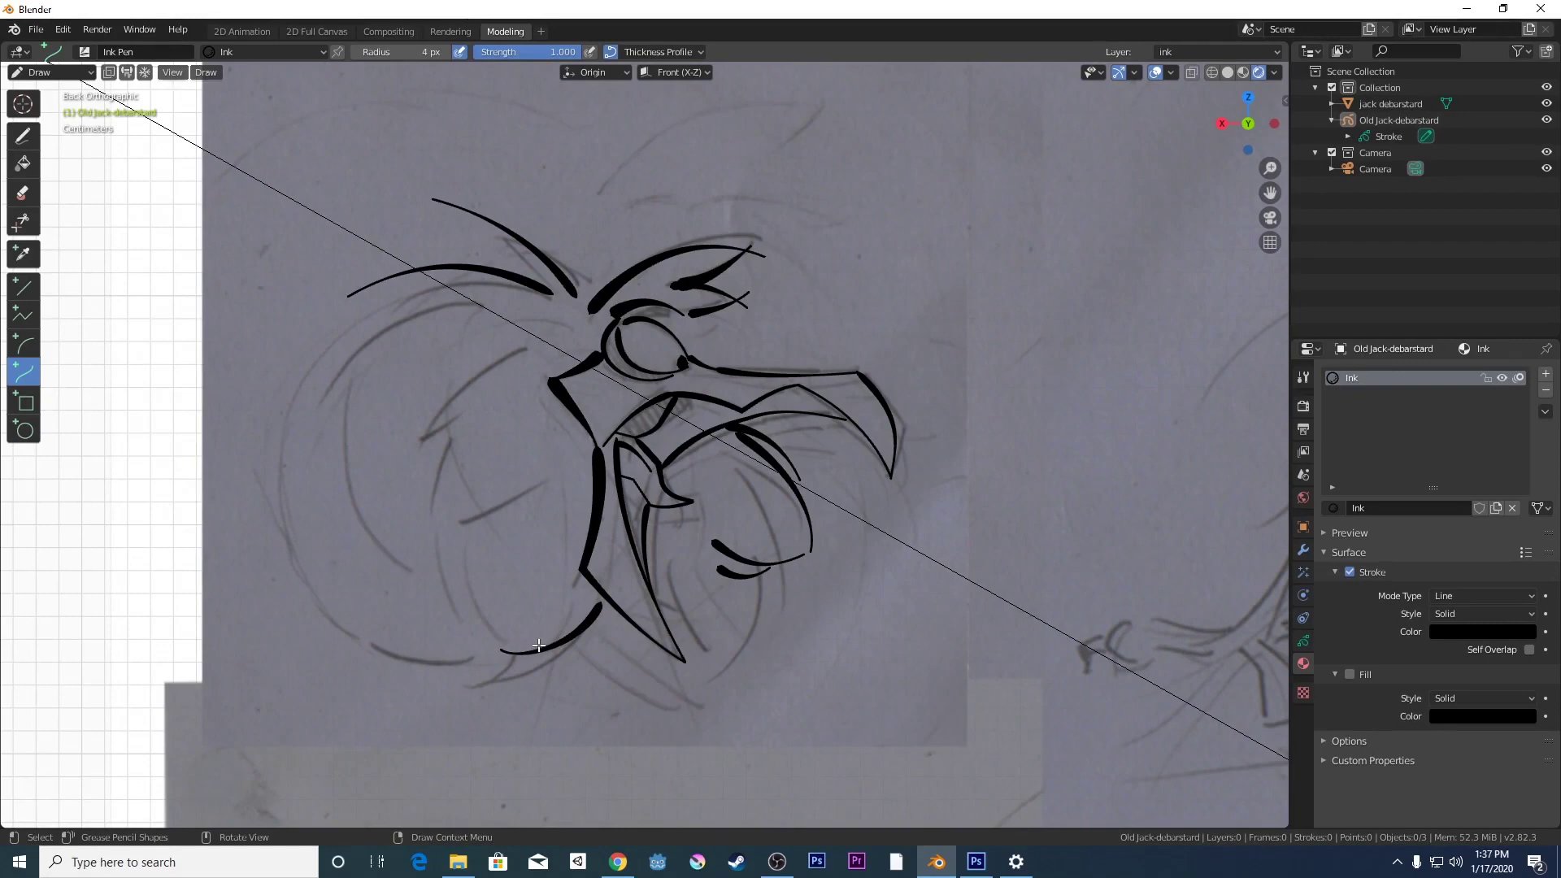
mouse_move(536, 642)
left_mouse_down()
mouse_move(428, 628)
mouse_move(496, 652)
mouse_move(429, 613)
left_mouse_up()
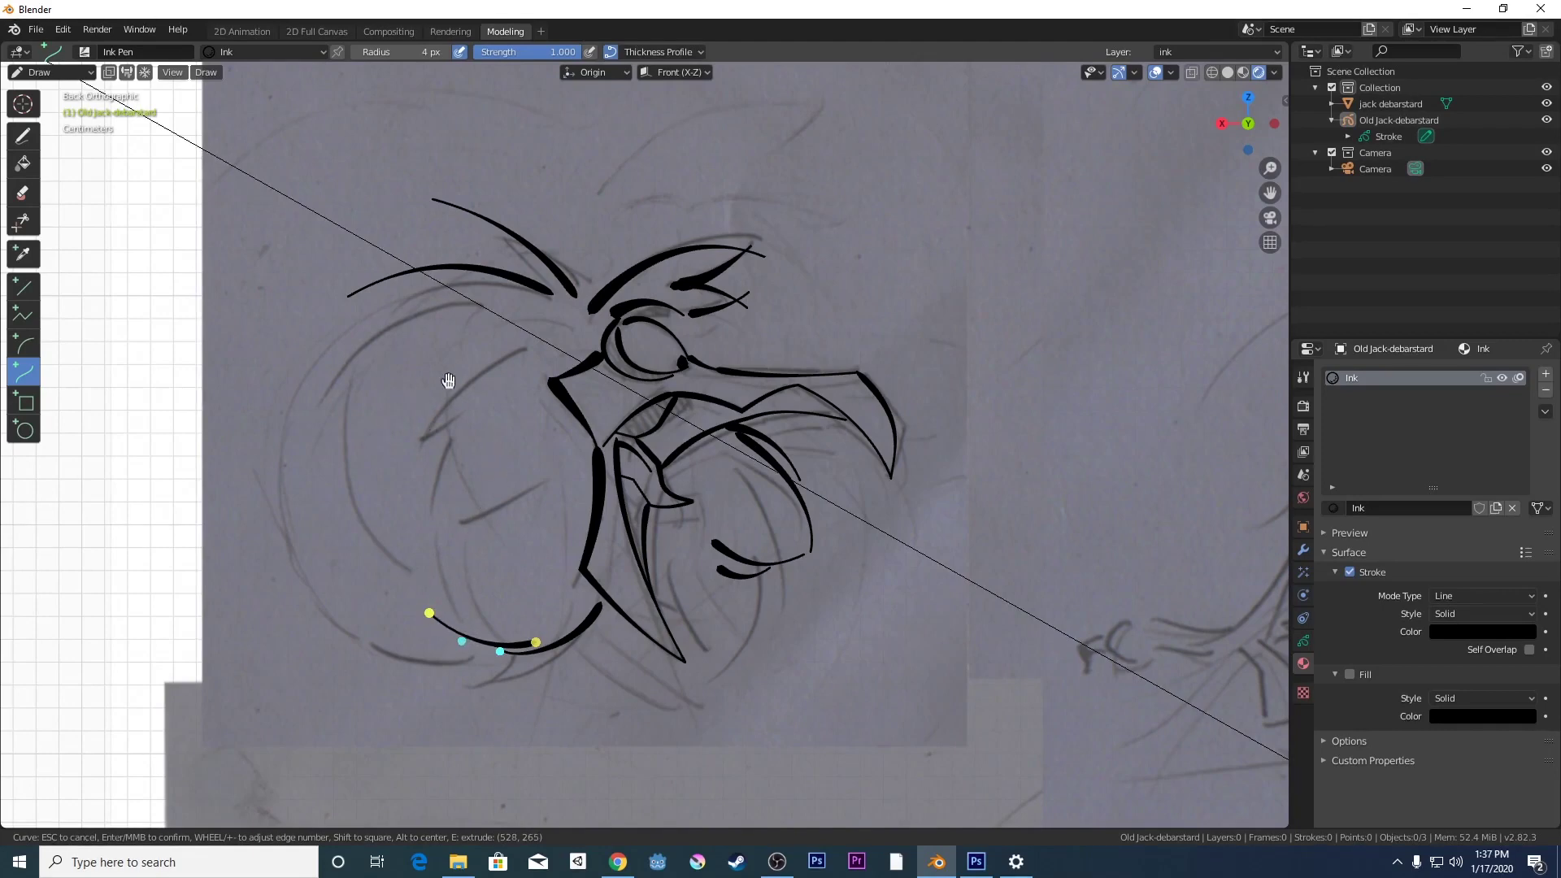
key("Return")
- Ink the back of the ruff with two overlapping tapered curves running down from its upper edge
mouse_move(415, 278)
left_mouse_down()
mouse_move(347, 337)
mouse_move(333, 442)
left_mouse_up()
left_click_drag(383, 340, 347, 328)
left_click_drag(361, 389, 326, 389)
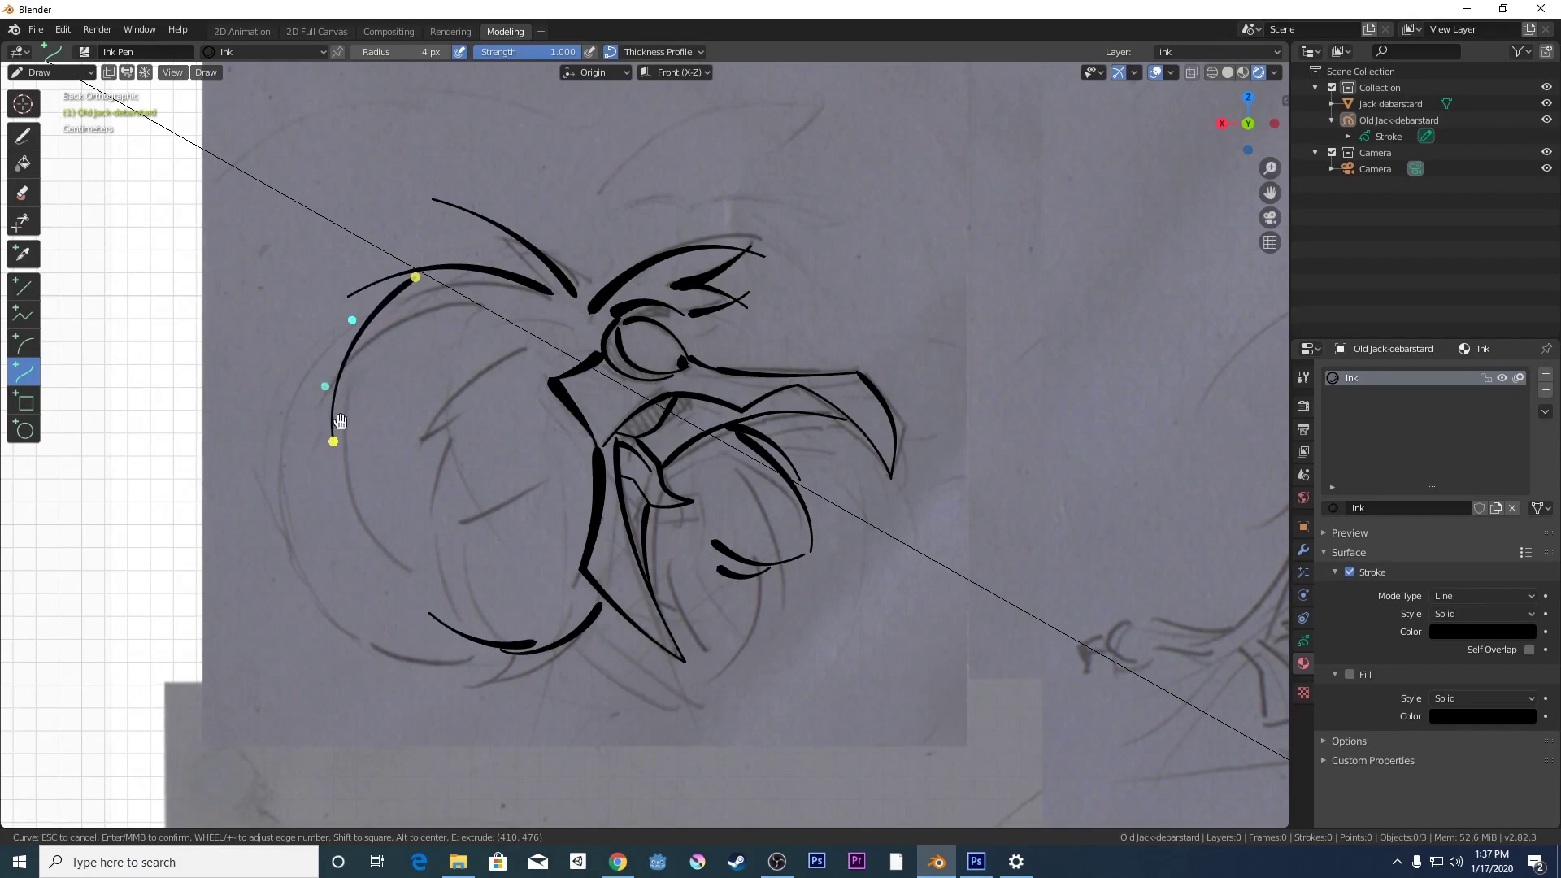
left_click_drag(334, 441, 353, 434)
key("Return")
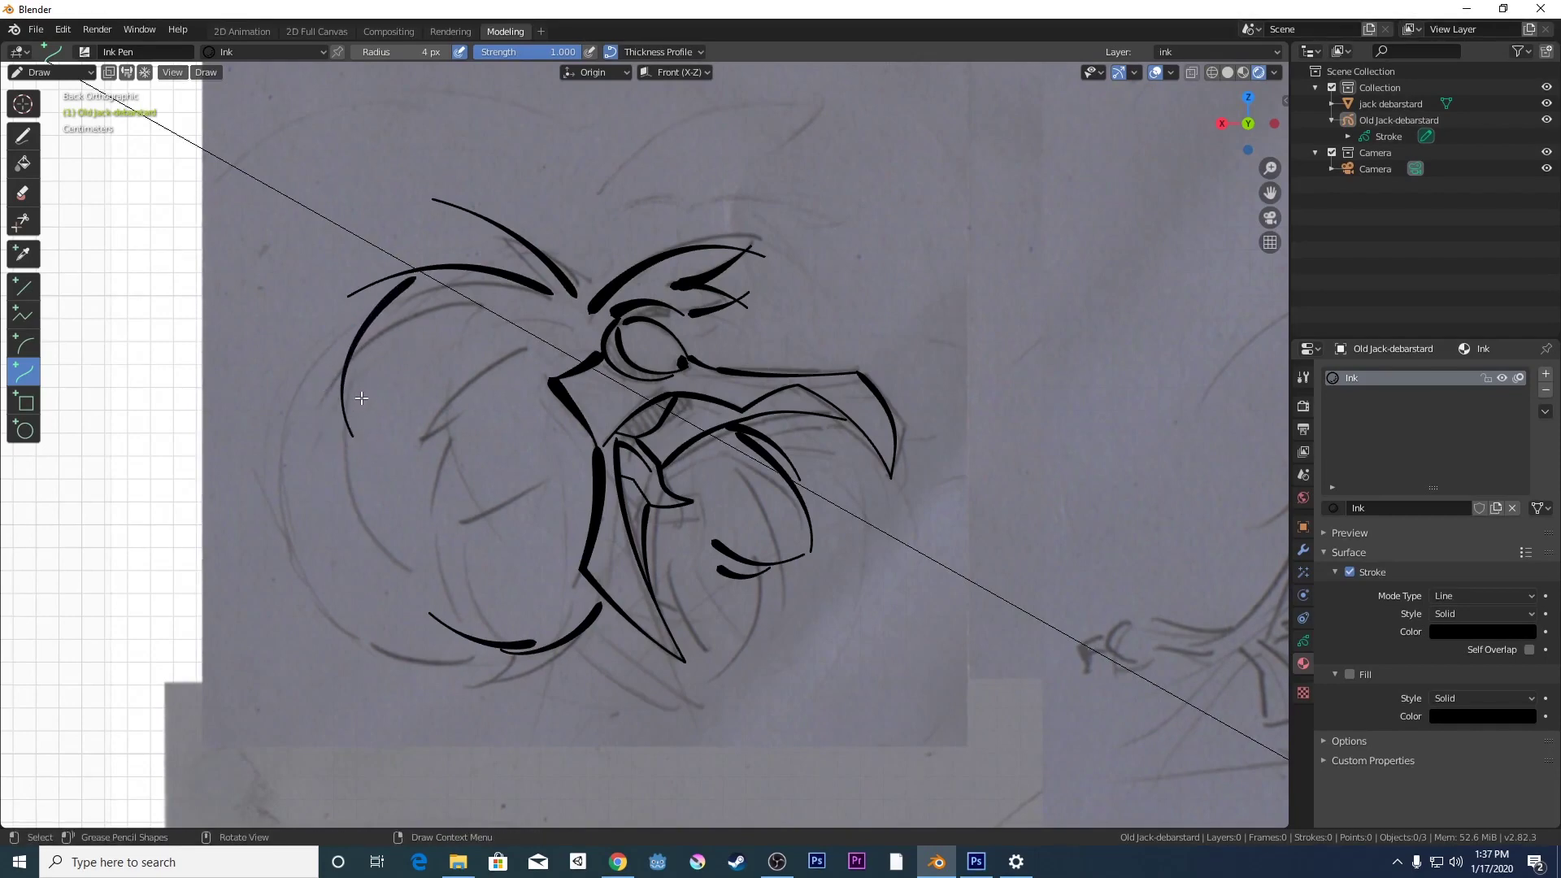
mouse_move(379, 382)
left_mouse_down()
mouse_move(360, 464)
mouse_move(409, 577)
mouse_move(391, 562)
left_mouse_up()
left_click_drag(382, 443, 354, 521)
key("Return")
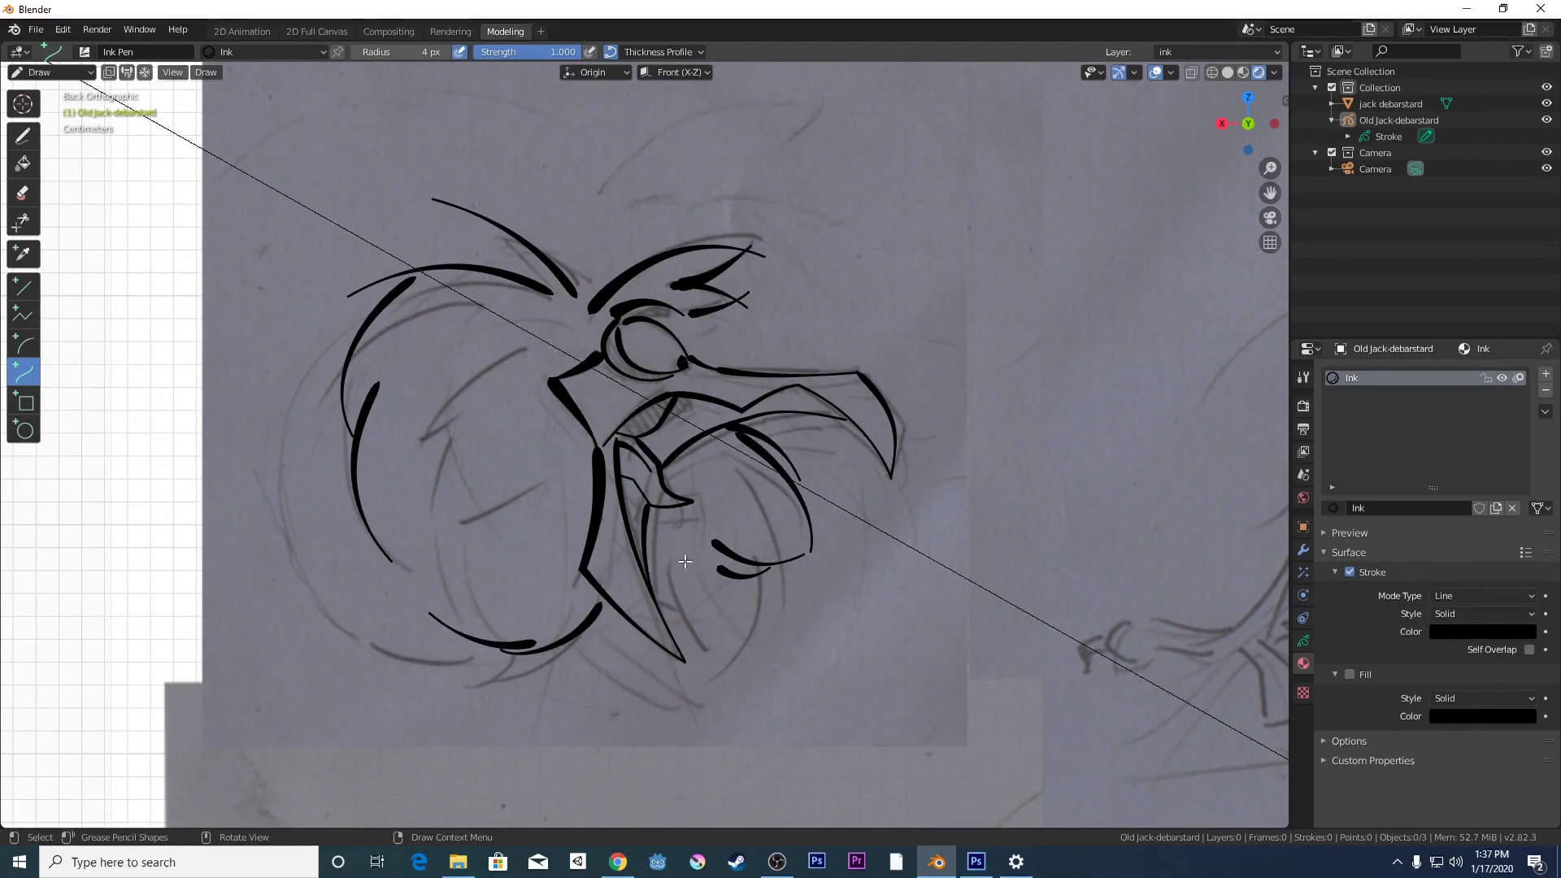
- Ink the jagged feather tips under the throat as one multi-segment curve zigzagging from the throat feathers back to the neck
mouse_move(711, 561)
left_mouse_down()
mouse_move(697, 630)
mouse_move(725, 583)
left_mouse_up()
key("e")
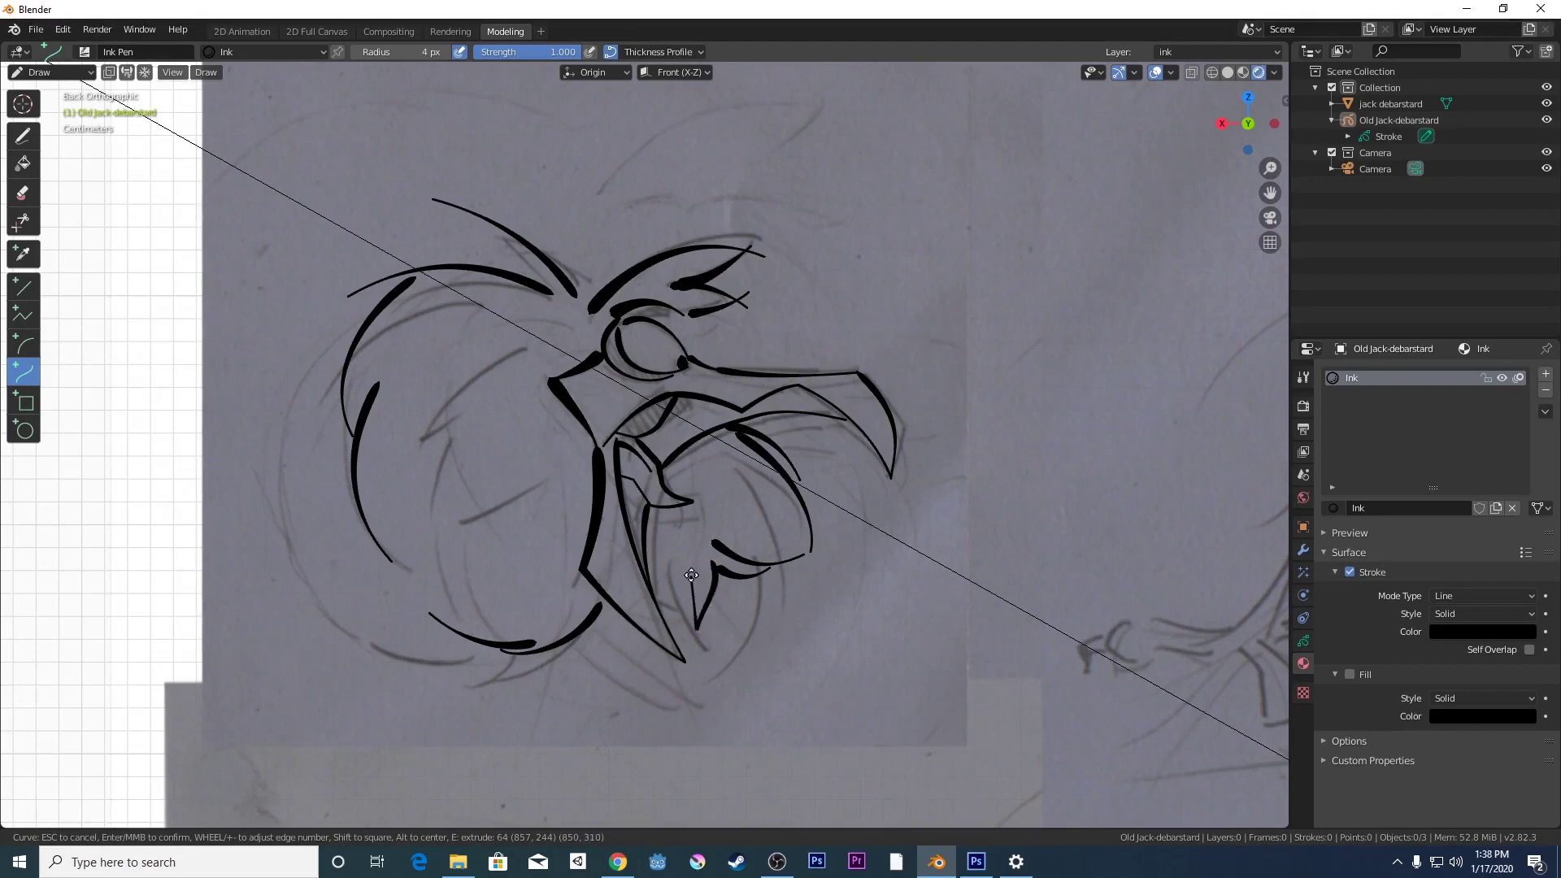
left_click(699, 563)
left_click_drag(699, 593, 672, 612)
key("e")
left_click(684, 619)
key("e")
left_click(648, 574)
key("Return")
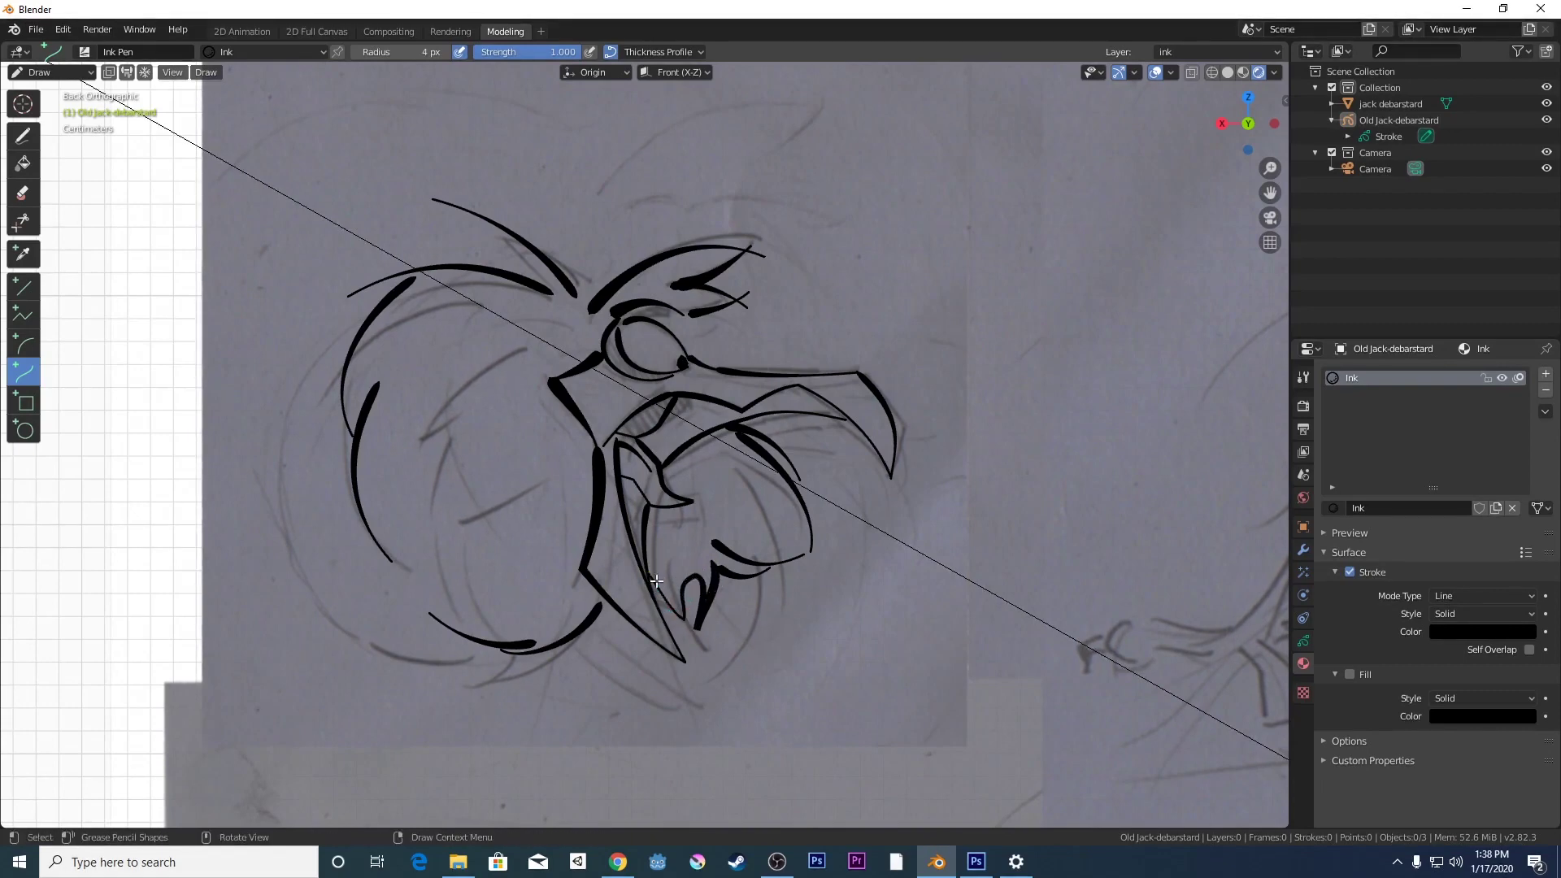
- Ink three curved feather marks inside the ruff, two joining near its upper back and one beside the neck
scroll(727, 414, "down", 6)
scroll(727, 414, "up", 6)
mouse_move(534, 347)
left_mouse_down()
mouse_move(440, 377)
mouse_move(413, 445)
left_mouse_up()
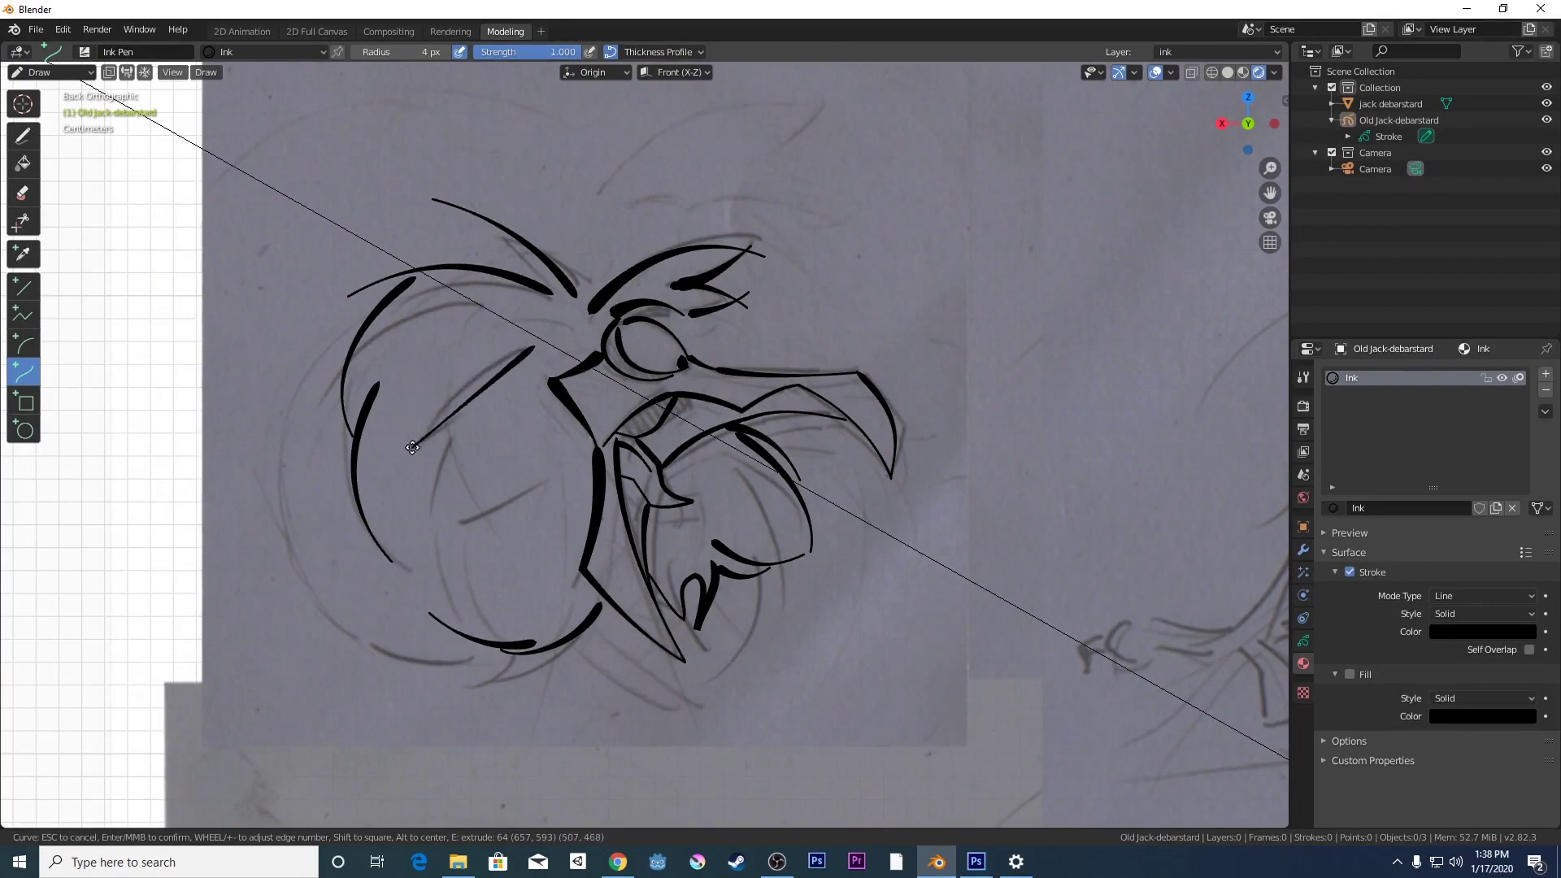
mouse_move(490, 386)
left_mouse_down()
mouse_move(471, 370)
mouse_move(419, 433)
left_mouse_up()
key("Return")
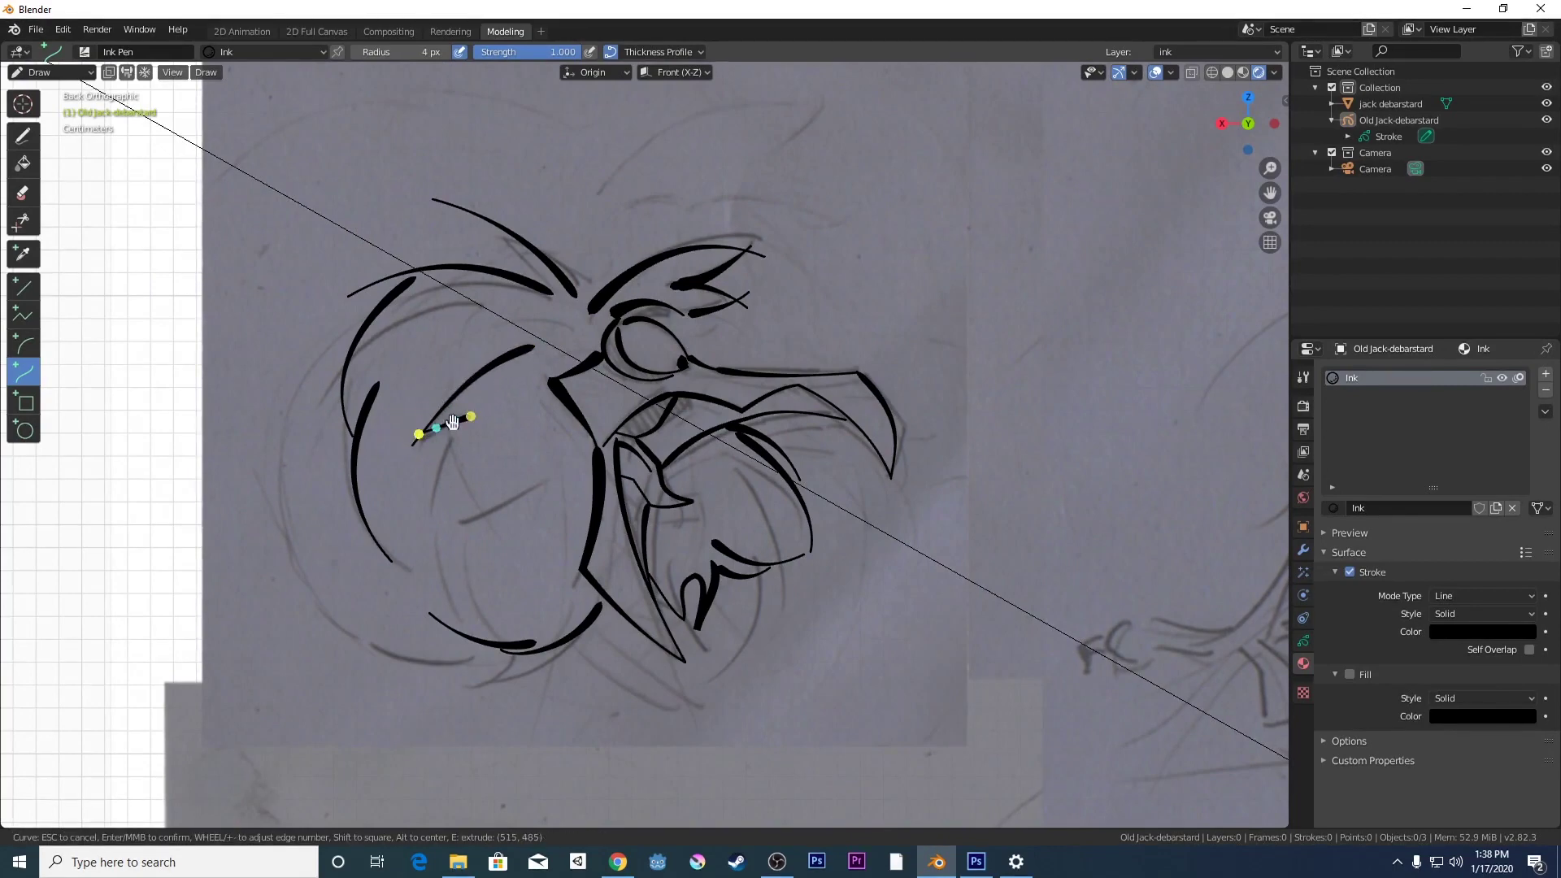
key("Return")
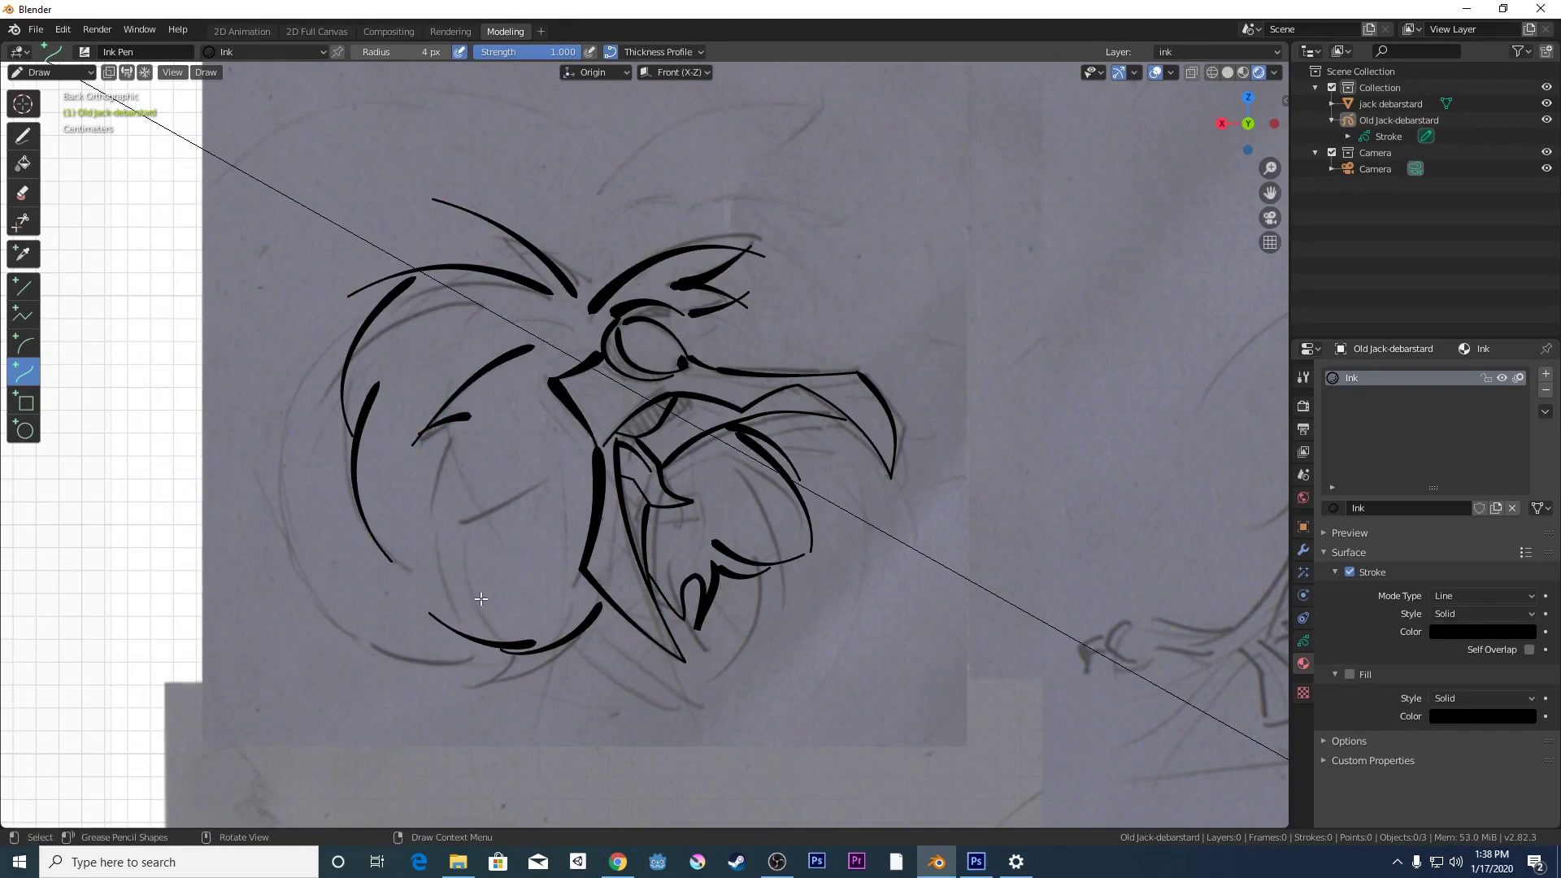
left_click_drag(557, 525, 497, 604)
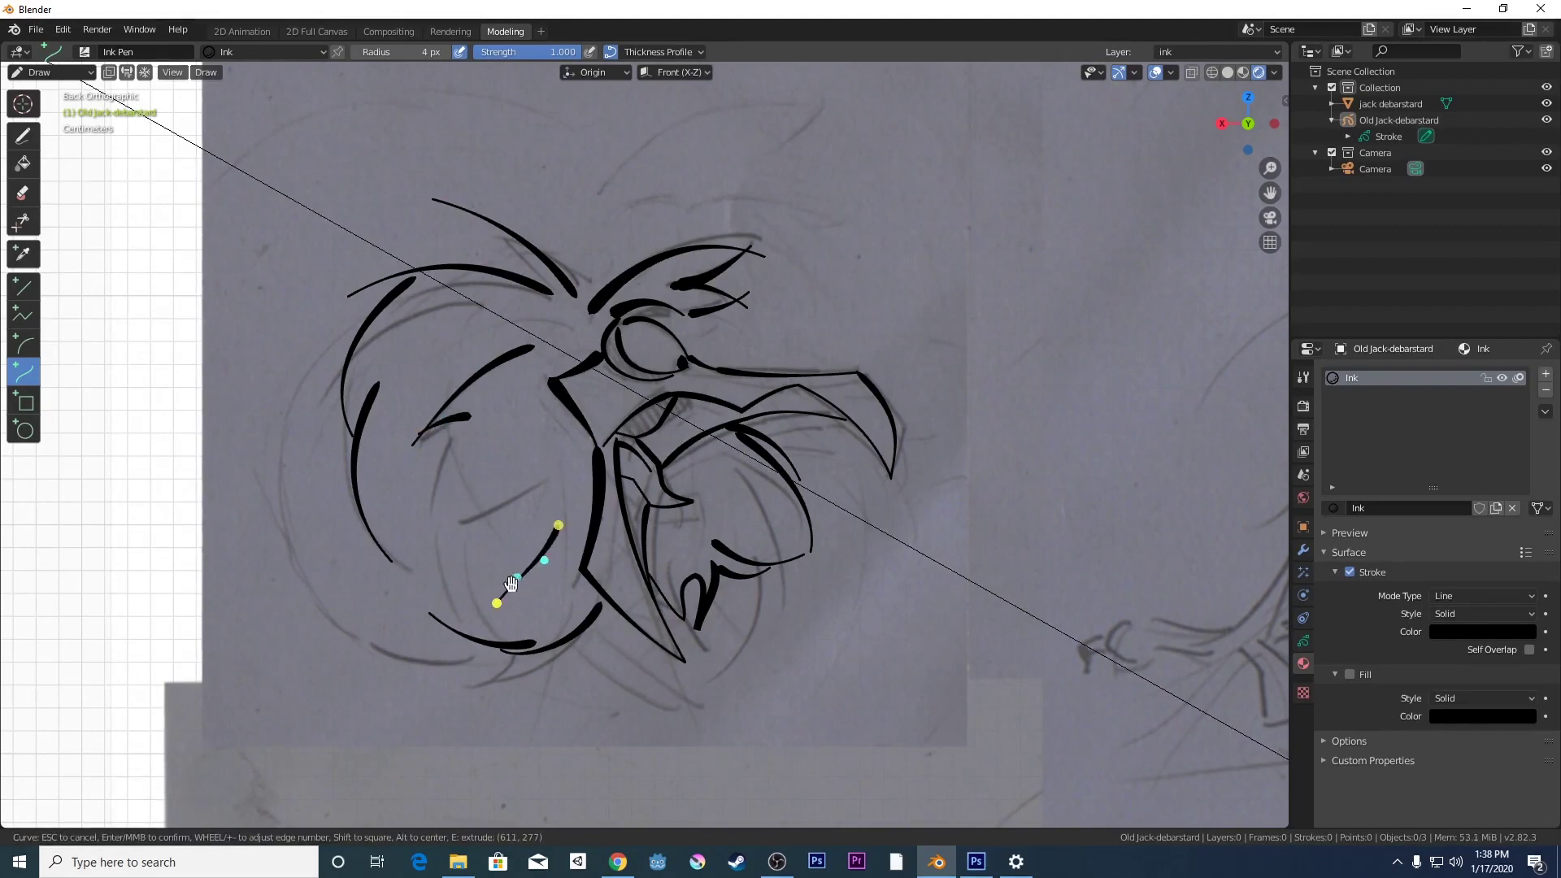
key("Return")
- Examine the inked long-beaked head, the uninked sketches on the page and the crouching bird beside the head up close
scroll(608, 453, "down", 6)
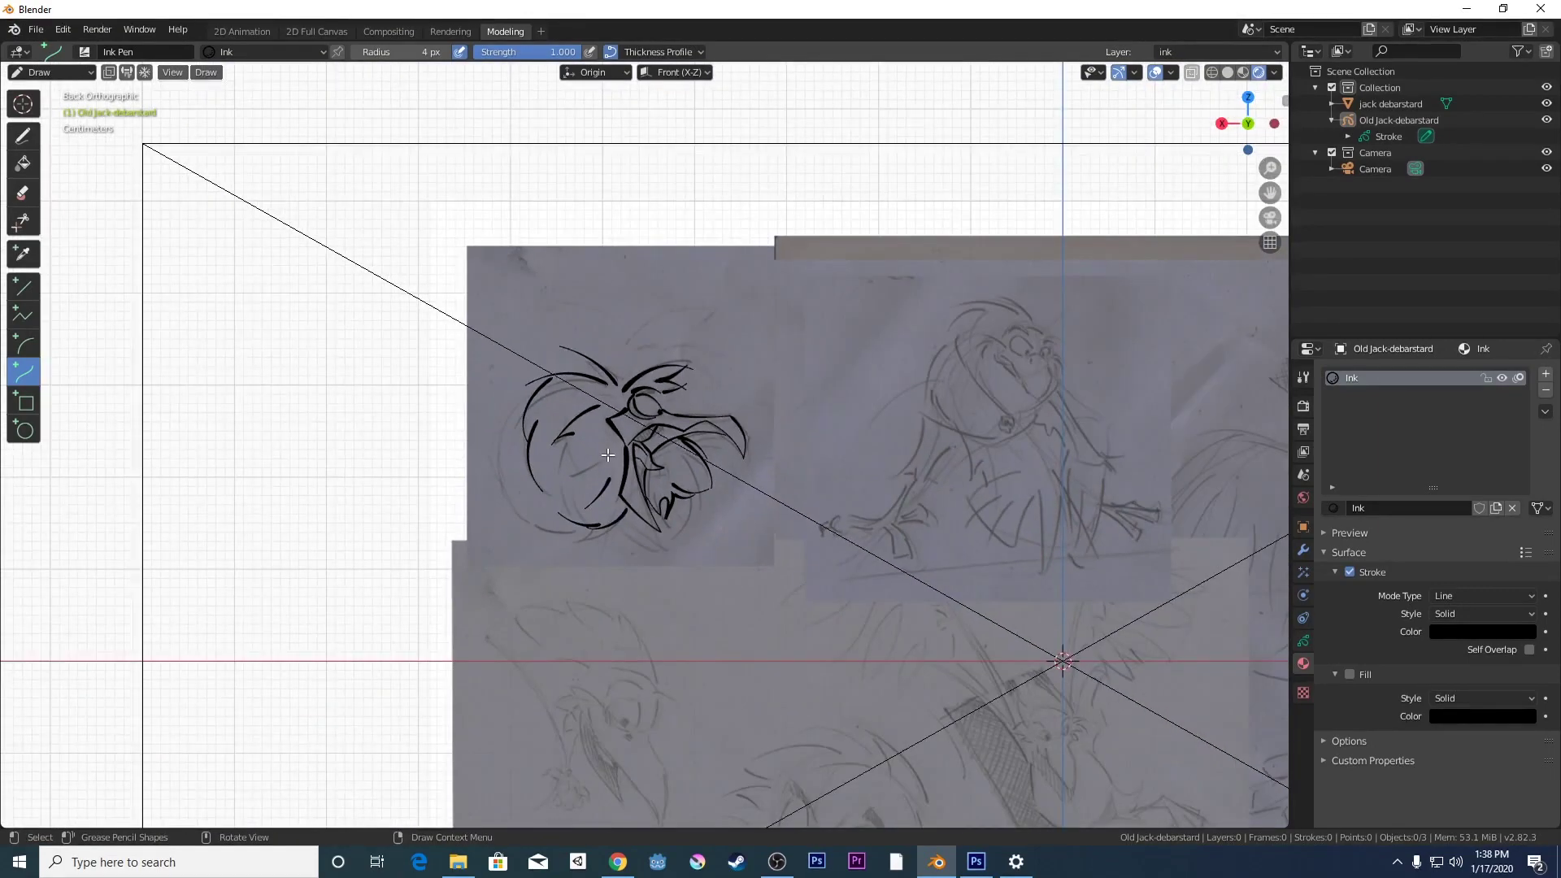
scroll(608, 453, "up", 4)
scroll(608, 454, "down", 4)
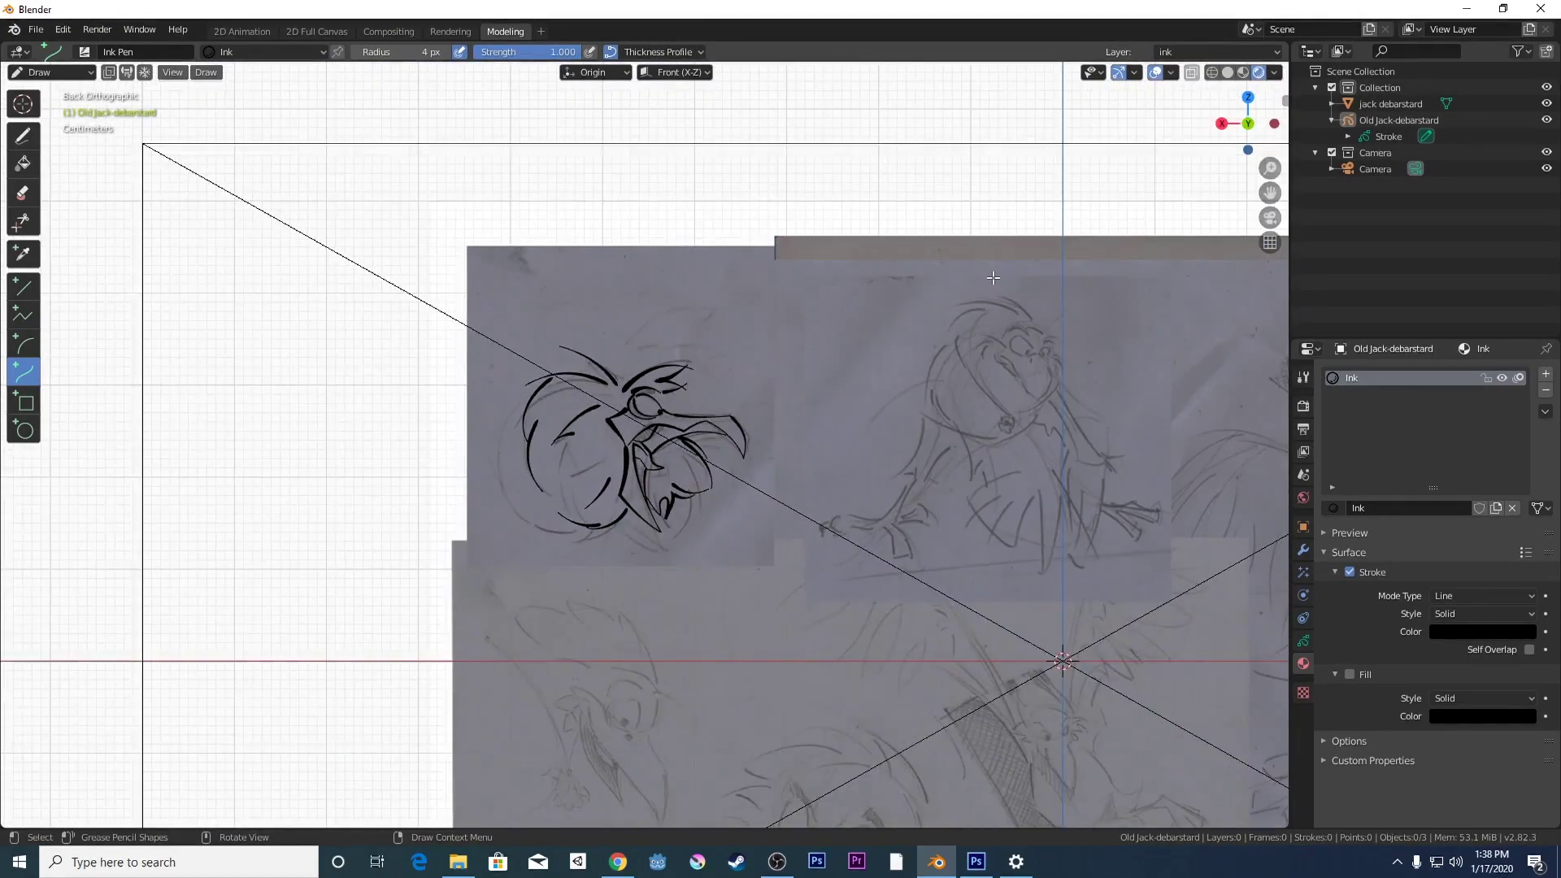
mouse_move(1270, 194)
left_mouse_down()
mouse_move(1045, 194)
mouse_move(942, 160)
mouse_move(877, 75)
left_mouse_up()
scroll(921, 350, "up", 2)
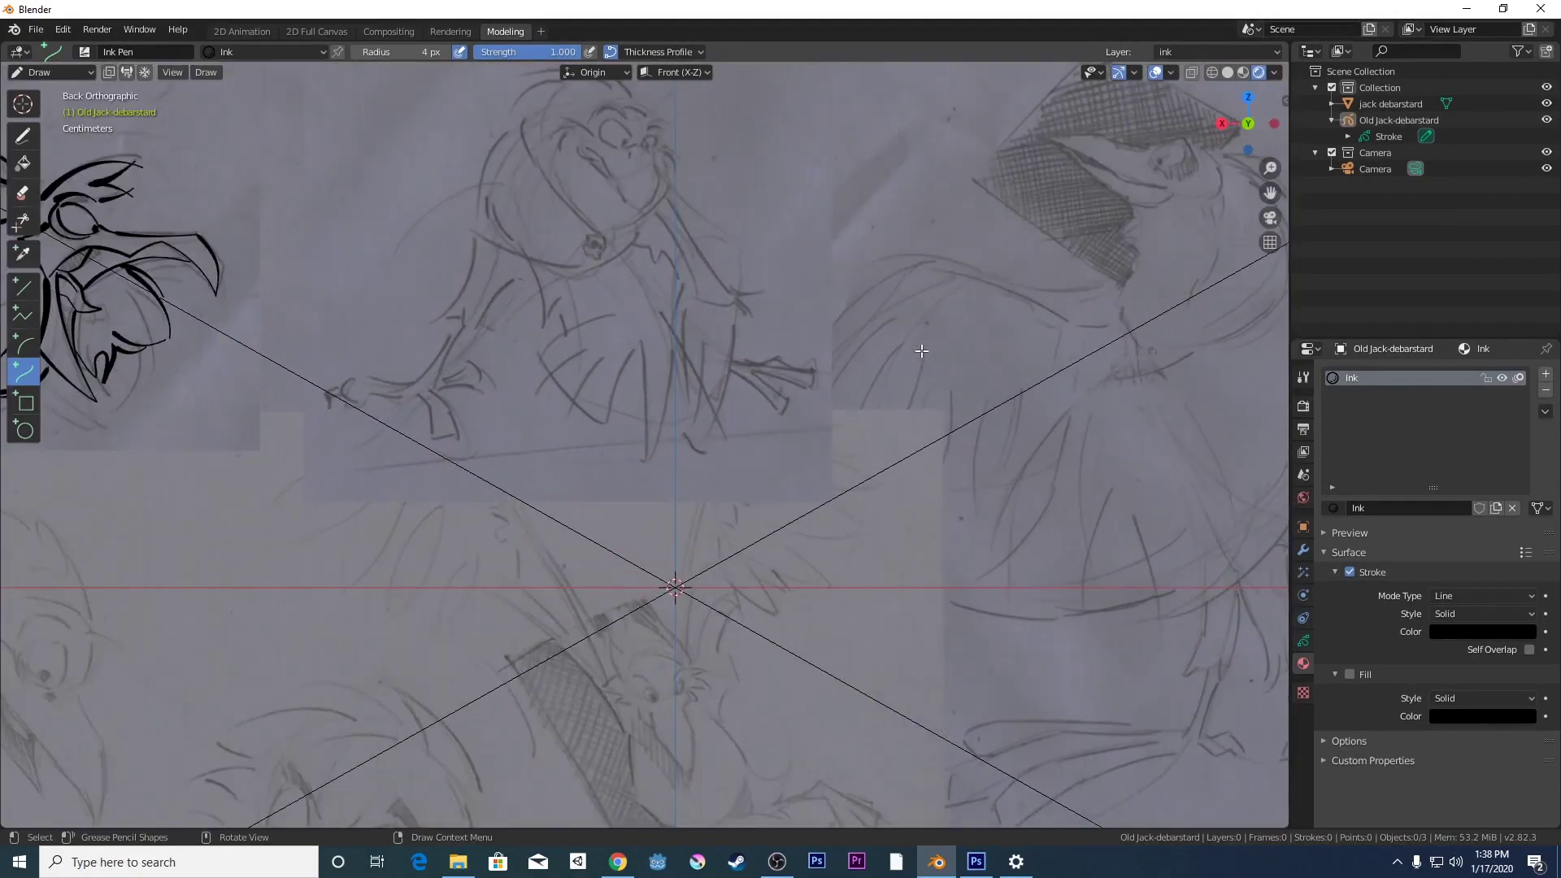
scroll(921, 353, "down", 4)
scroll(866, 407, "up", 3)
scroll(866, 407, "down", 1)
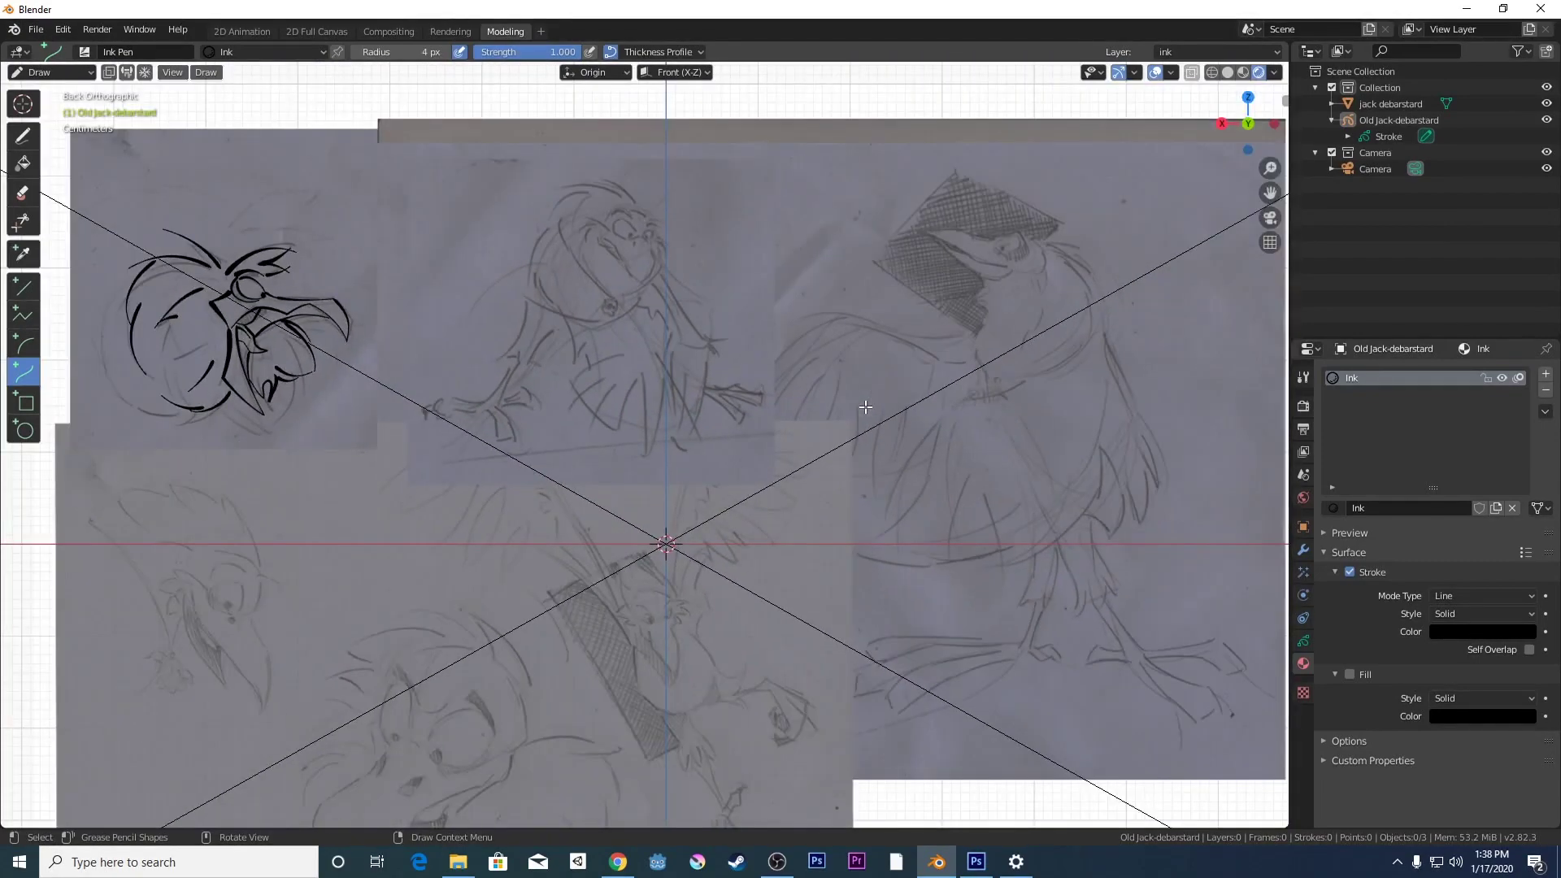
scroll(868, 404, "up", 1)
scroll(713, 388, "down", 1)
scroll(777, 579, "down", 3)
scroll(775, 571, "up", 4)
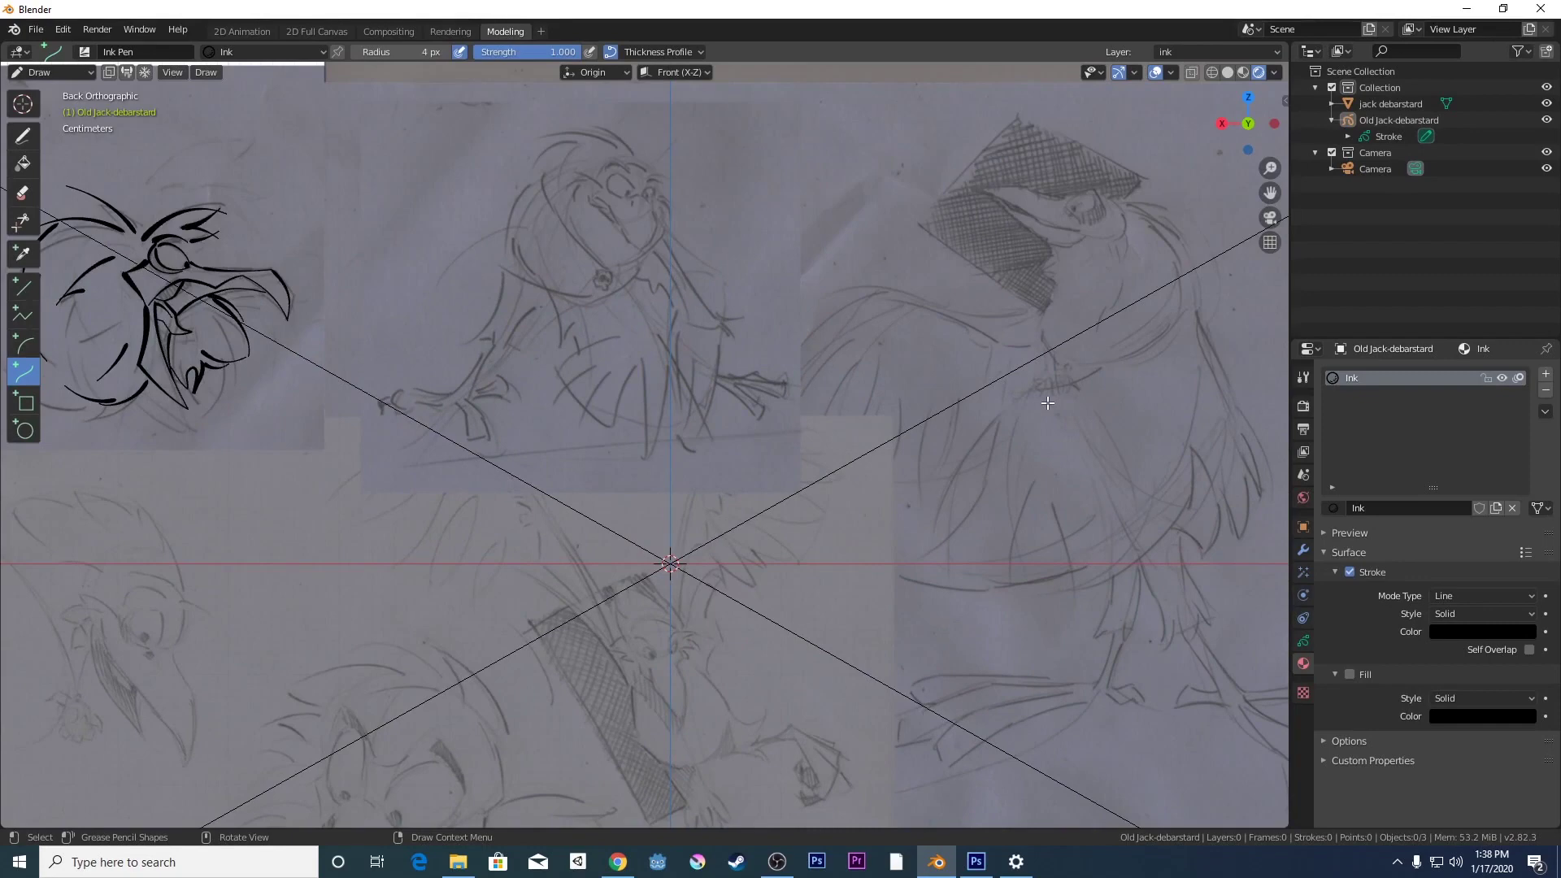
scroll(896, 378, "up", 2)
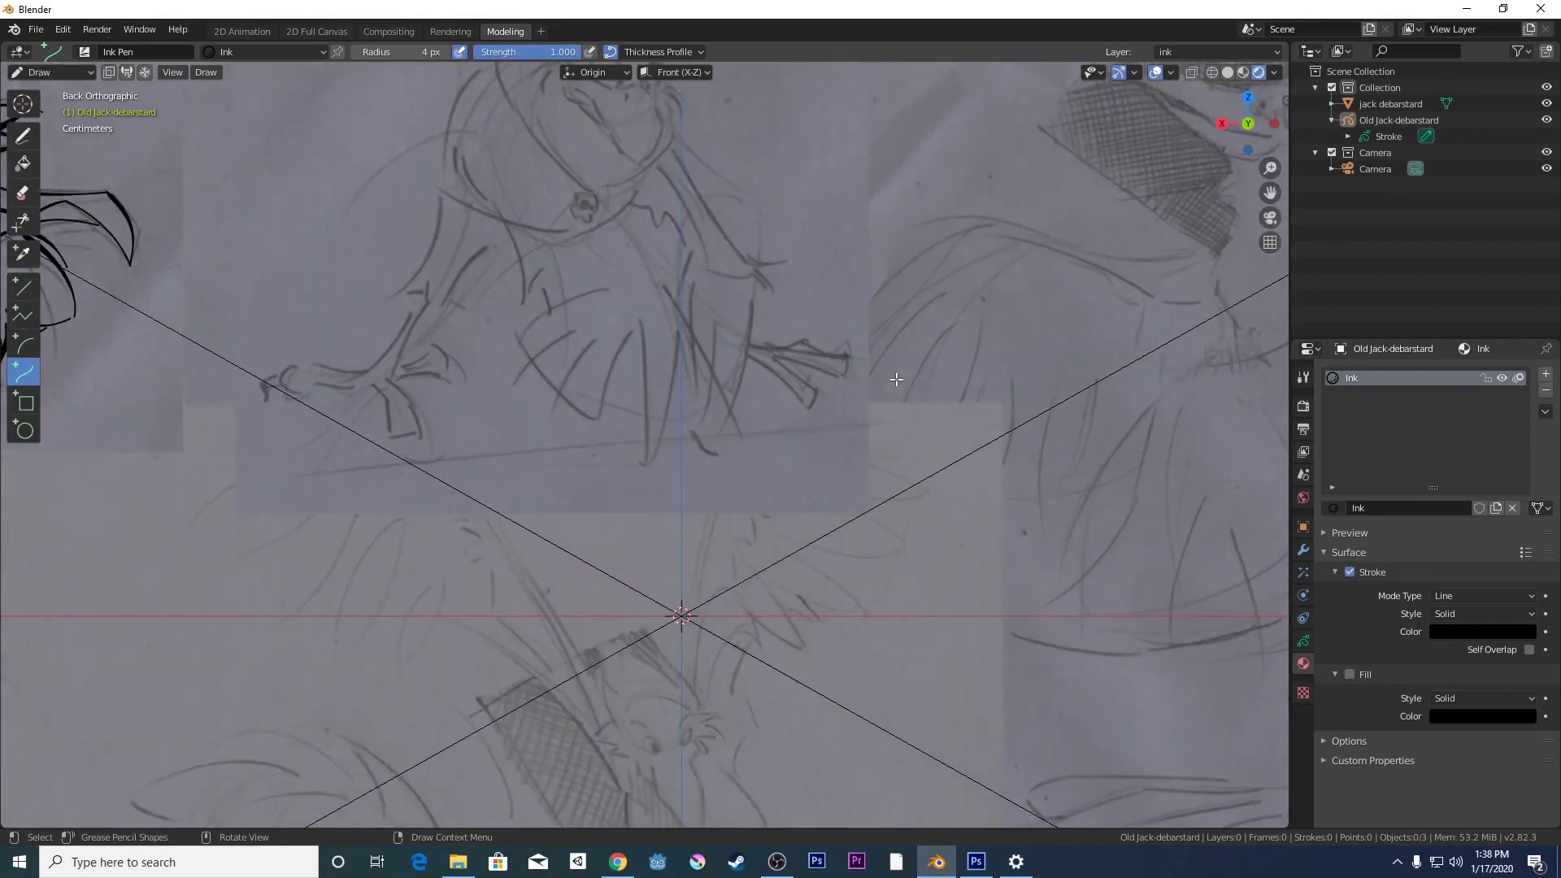
mouse_move(1272, 193)
left_mouse_down()
mouse_move(1275, 281)
mouse_move(1315, 340)
left_mouse_up()
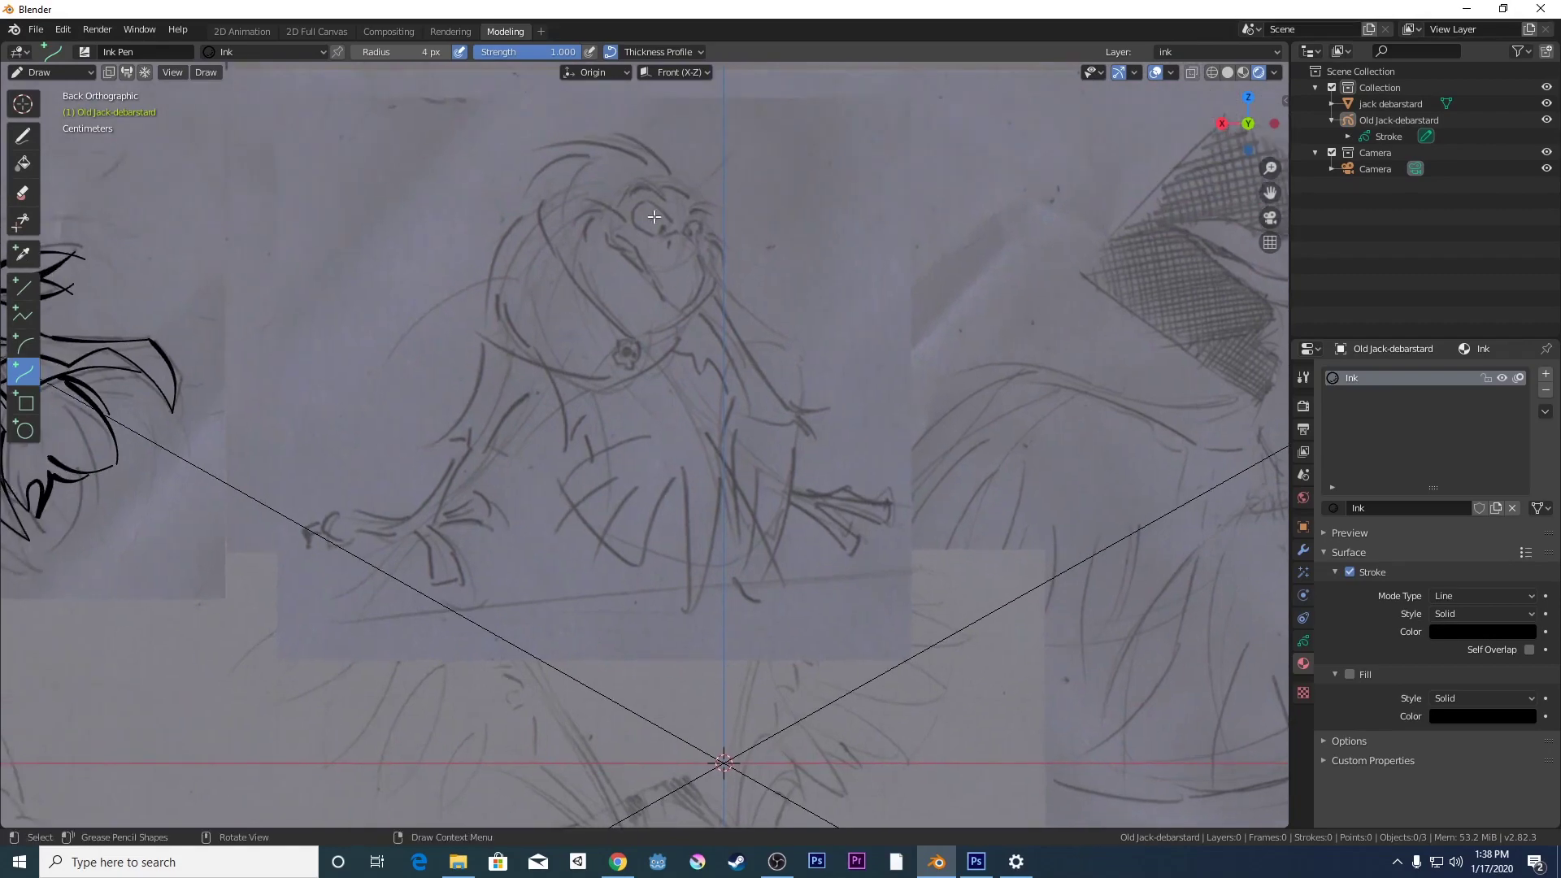
scroll(652, 218, "up", 2)
scroll(659, 209, "down", 2)
scroll(643, 228, "up", 2)
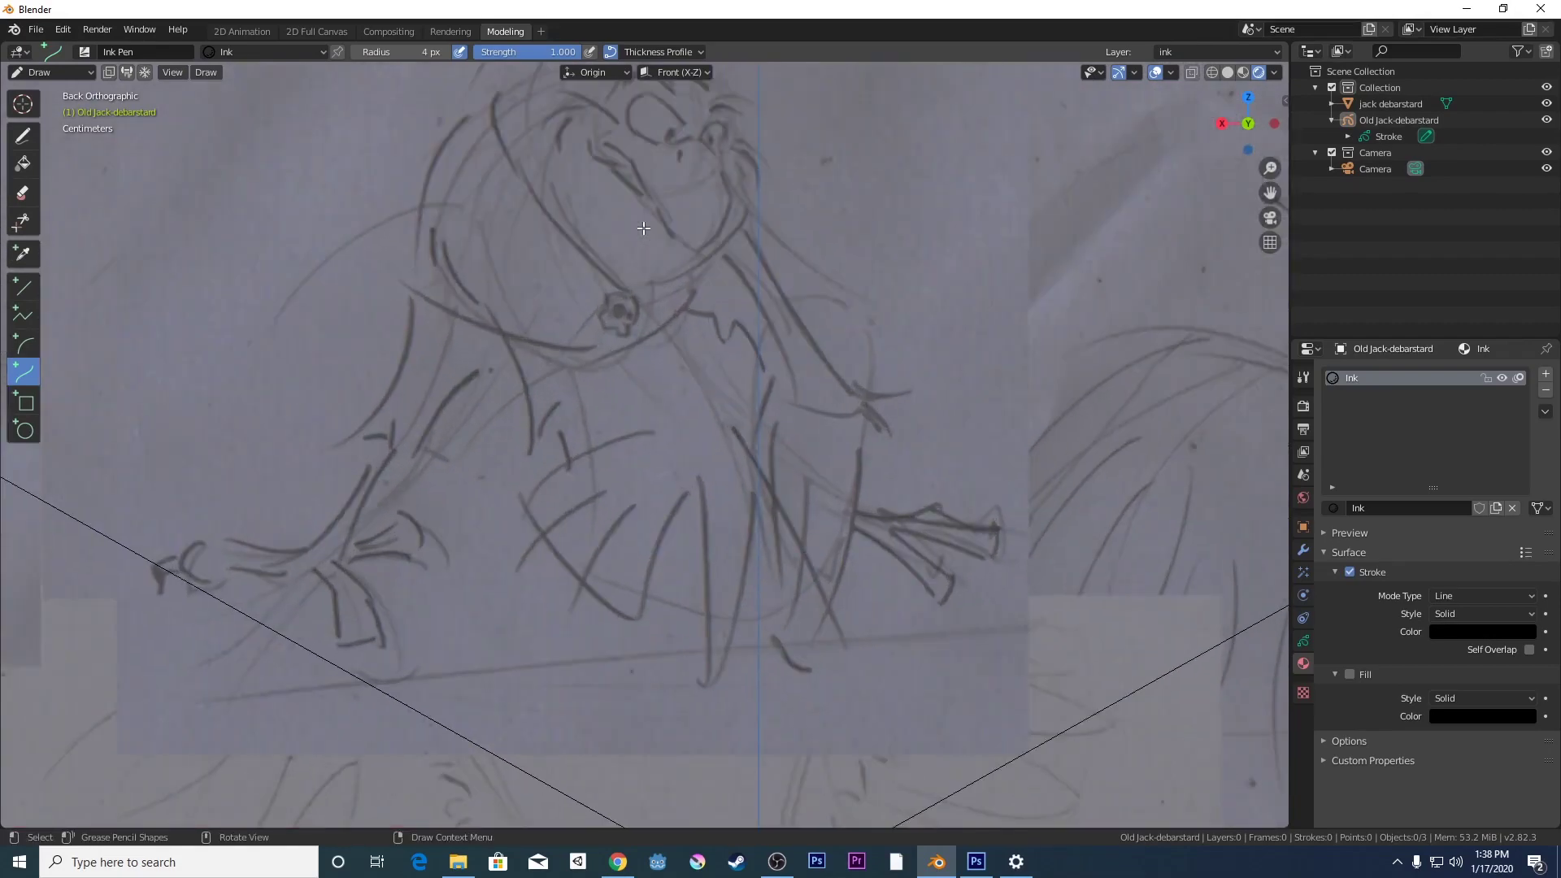
scroll(739, 265, "up", 2)
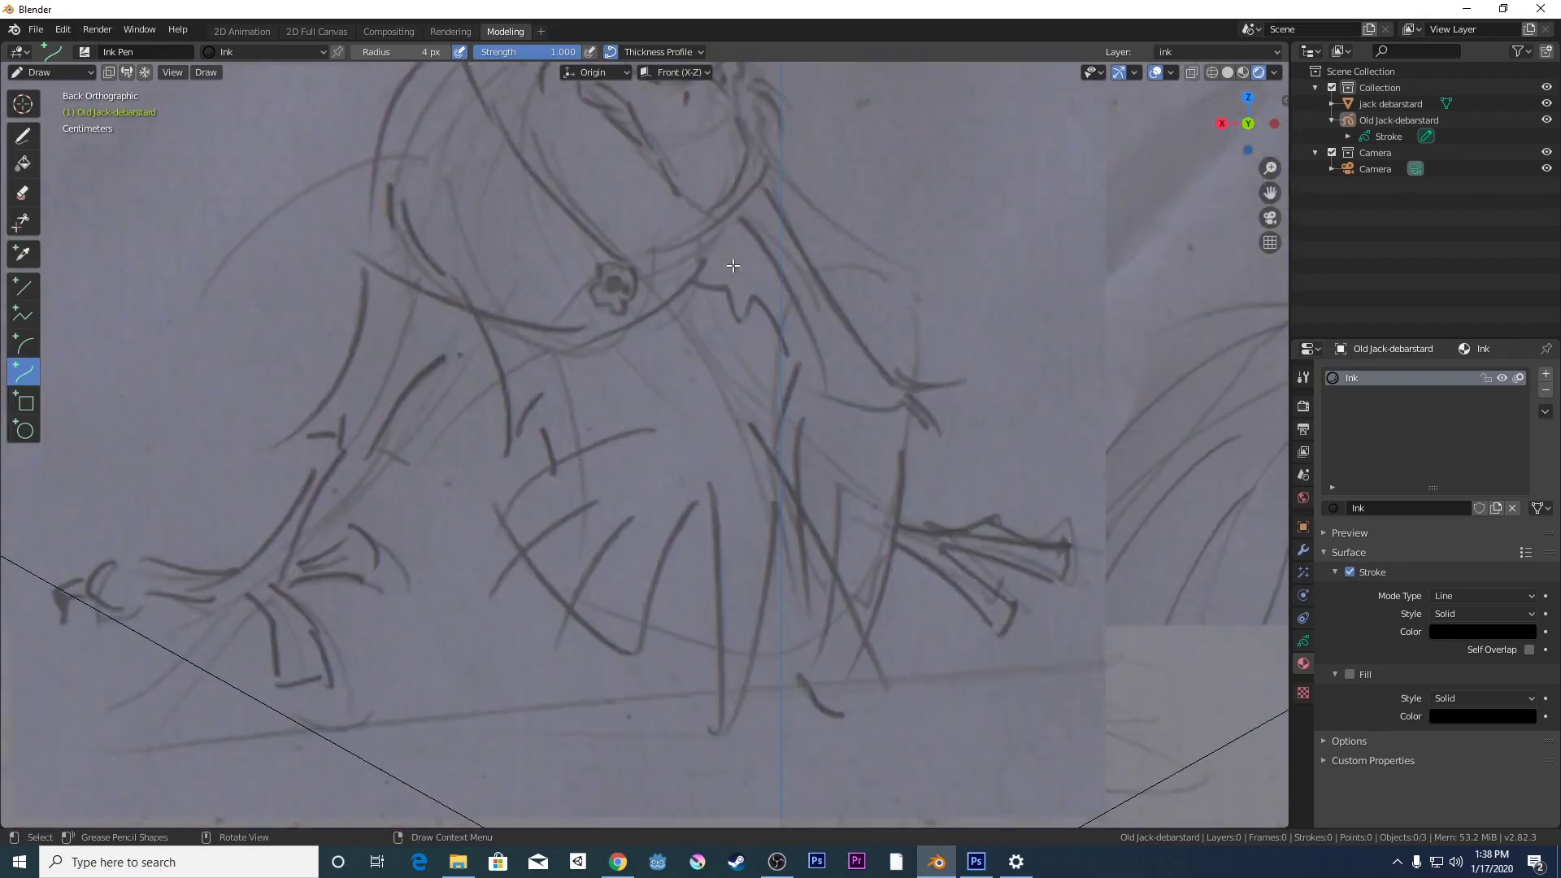
mouse_move(1271, 193)
left_mouse_down()
mouse_move(1224, 549)
mouse_move(1193, 625)
left_mouse_up()
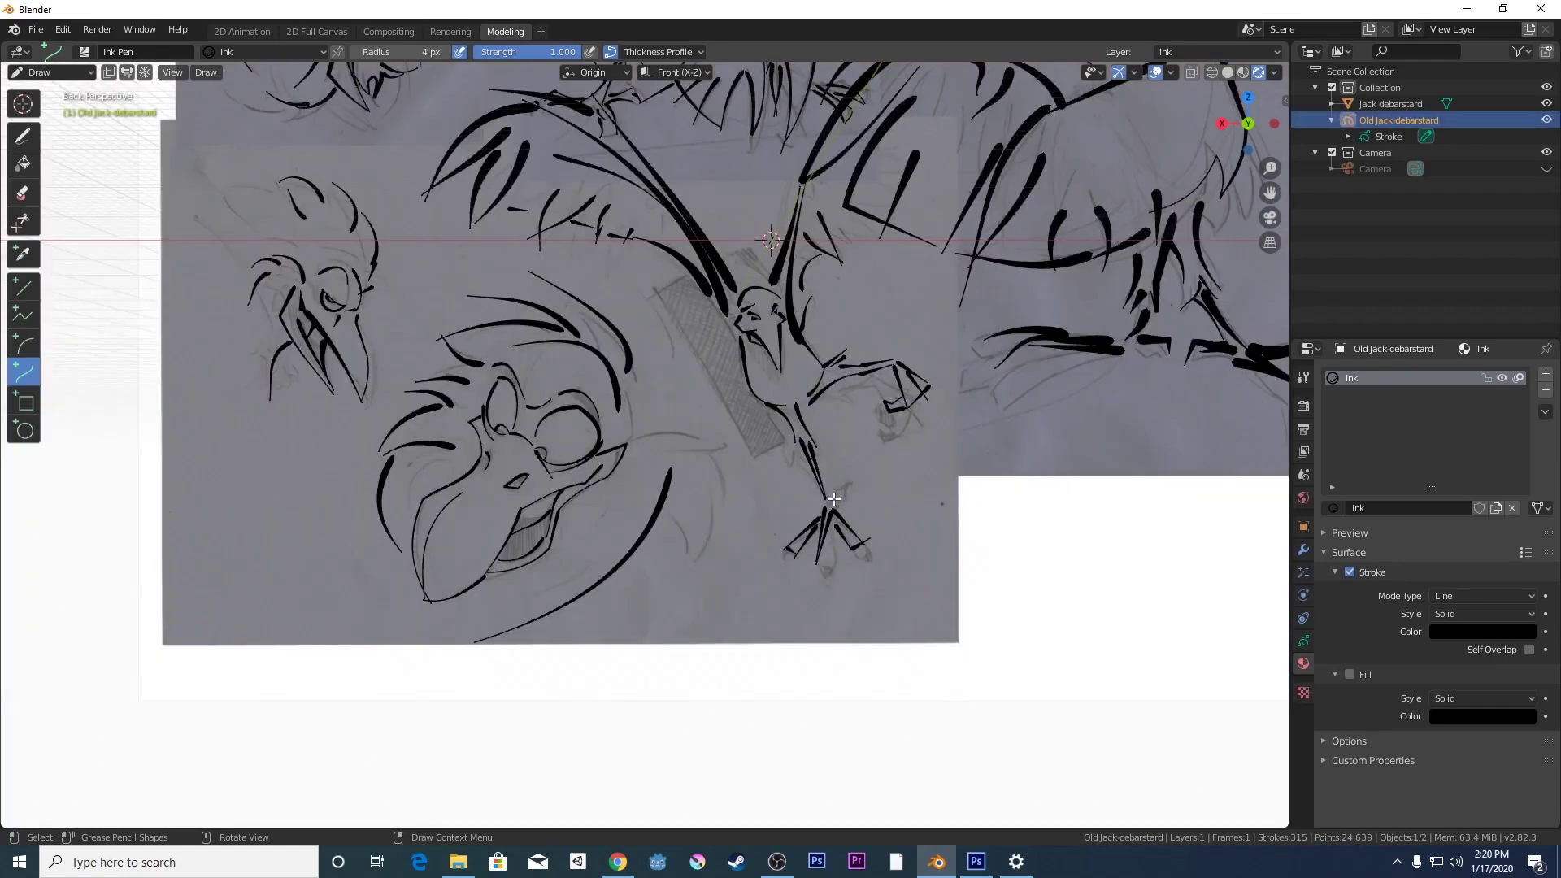
- Ink the short finishing strokes on the lower leg of the small bird, just above its spread foot
mouse_move(842, 472)
left_mouse_down()
mouse_move(830, 511)
mouse_move(830, 475)
left_mouse_up()
middle_click(831, 477)
scroll(832, 477, "down", 3)
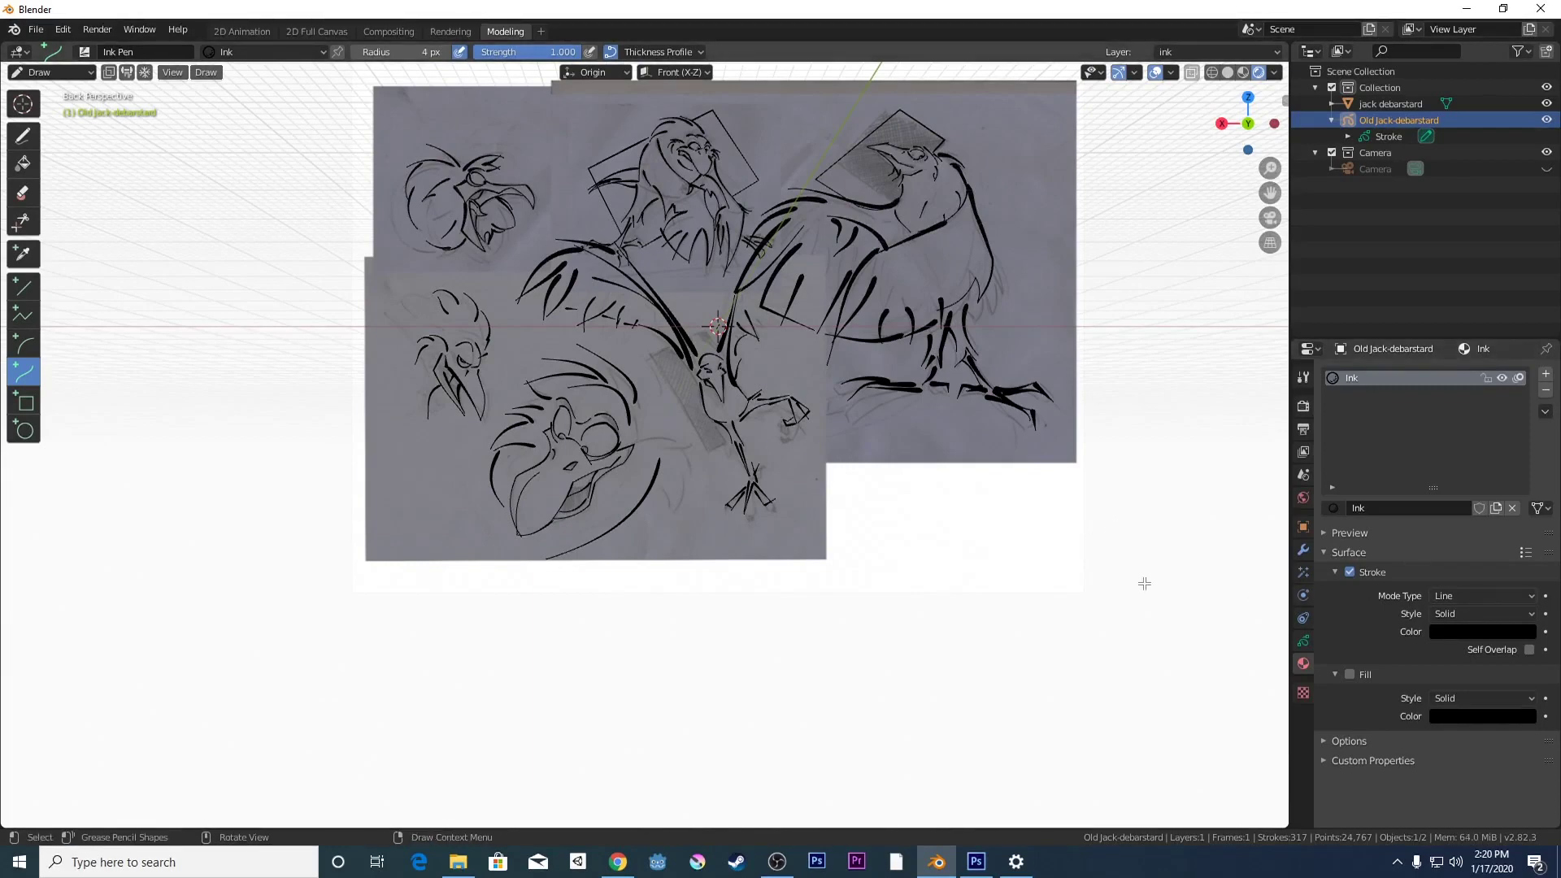
- Ink the frame behind the small bird as one straight-segment curve along its outer long edge and the lower edge to the leg
scroll(1142, 582, "up", 2)
scroll(1144, 583, "up", 1)
scroll(1142, 582, "down", 1)
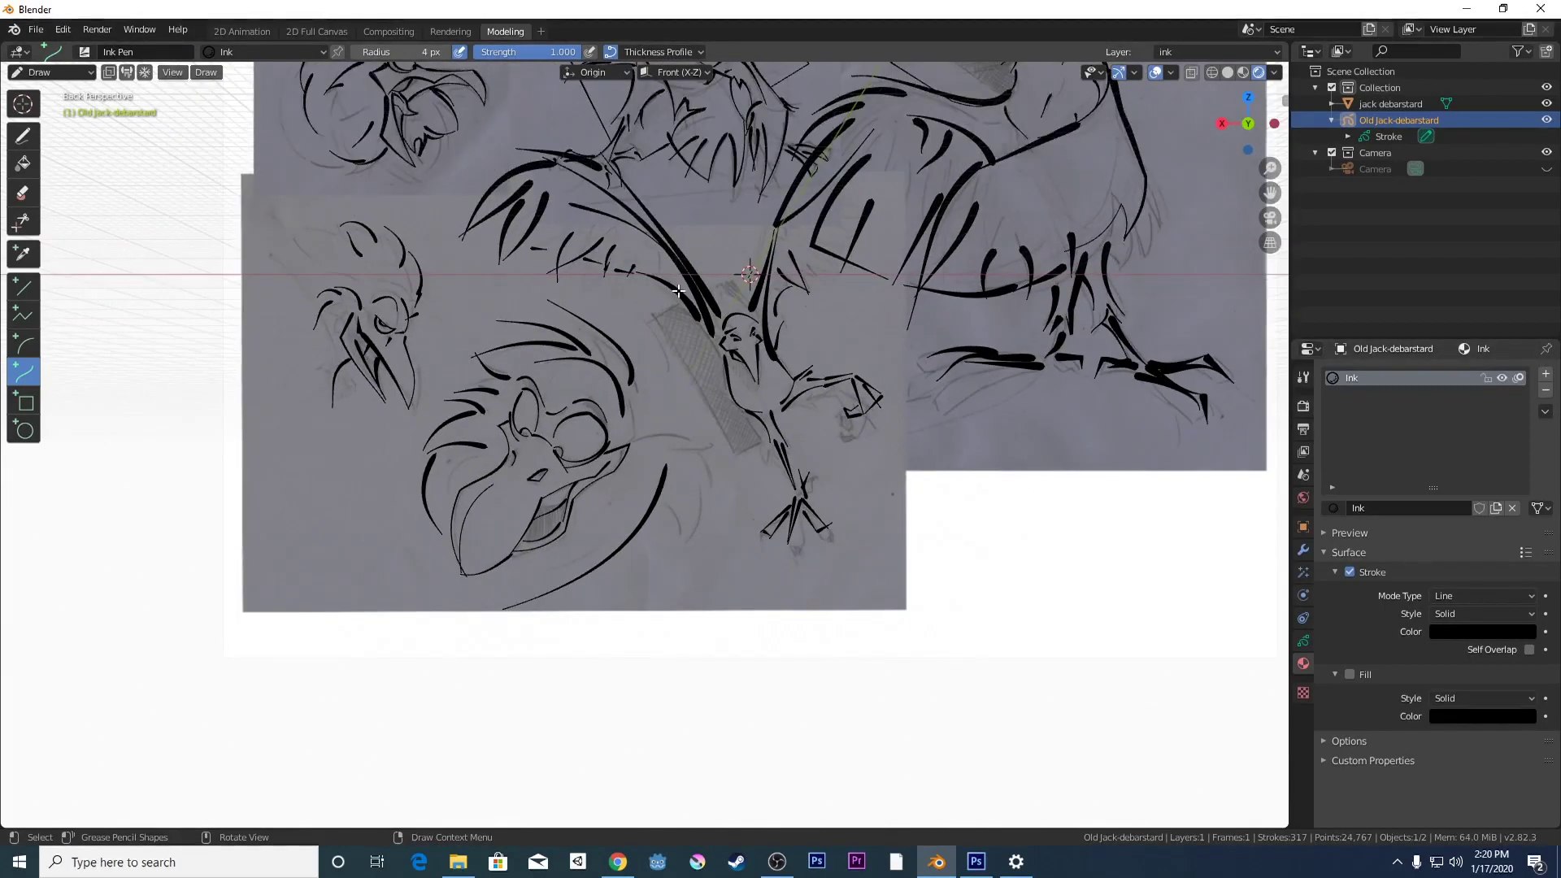
mouse_move(679, 296)
left_mouse_down()
mouse_move(628, 329)
mouse_move(641, 318)
left_mouse_up()
key("e")
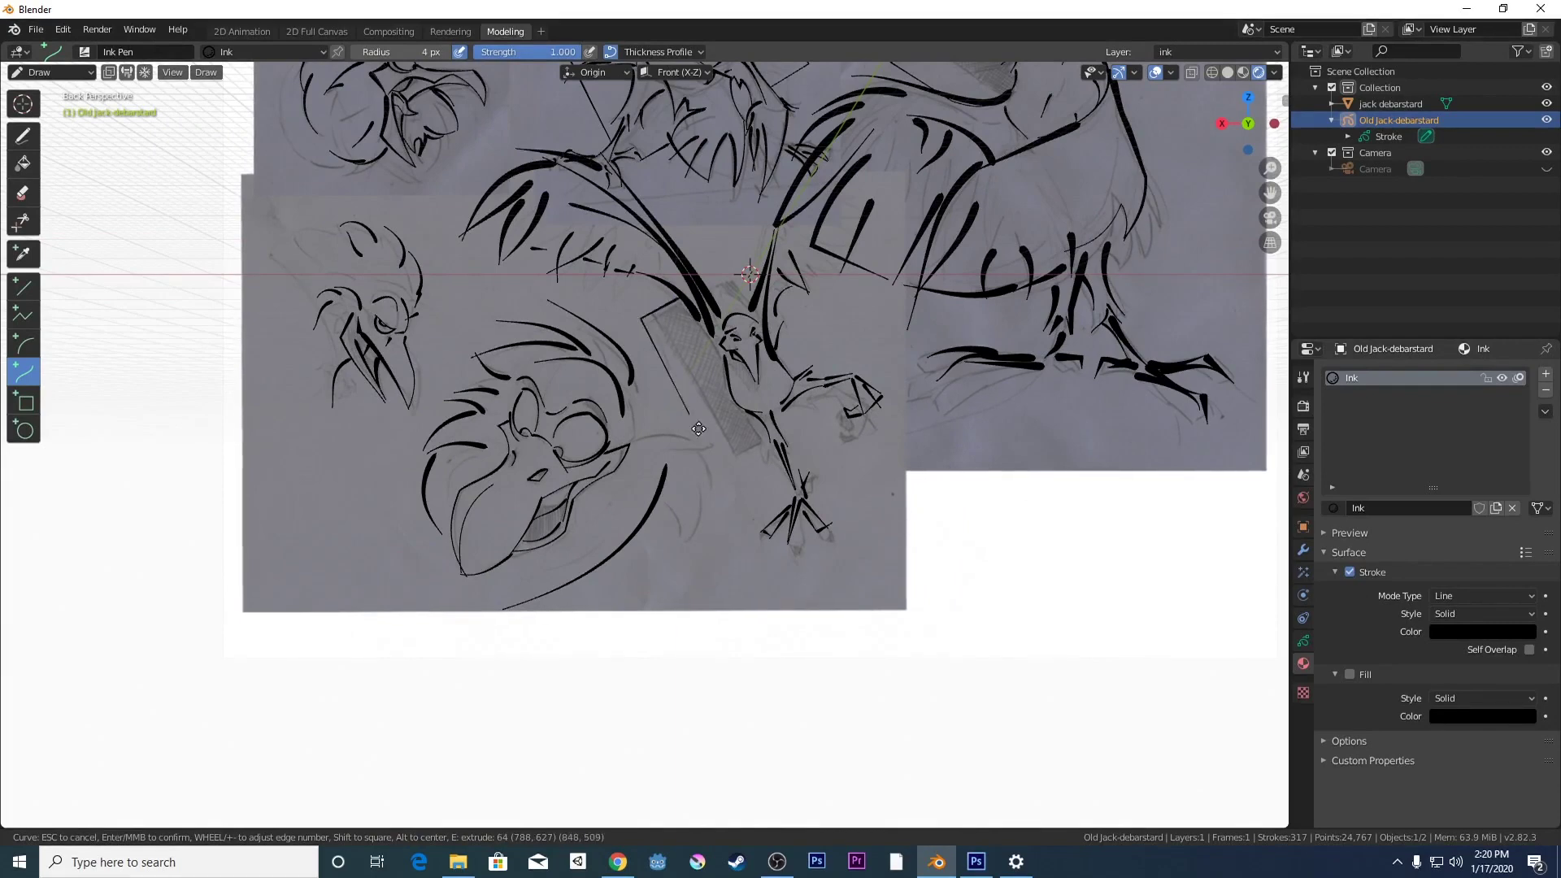
left_click(725, 467)
key("e")
left_click(775, 443)
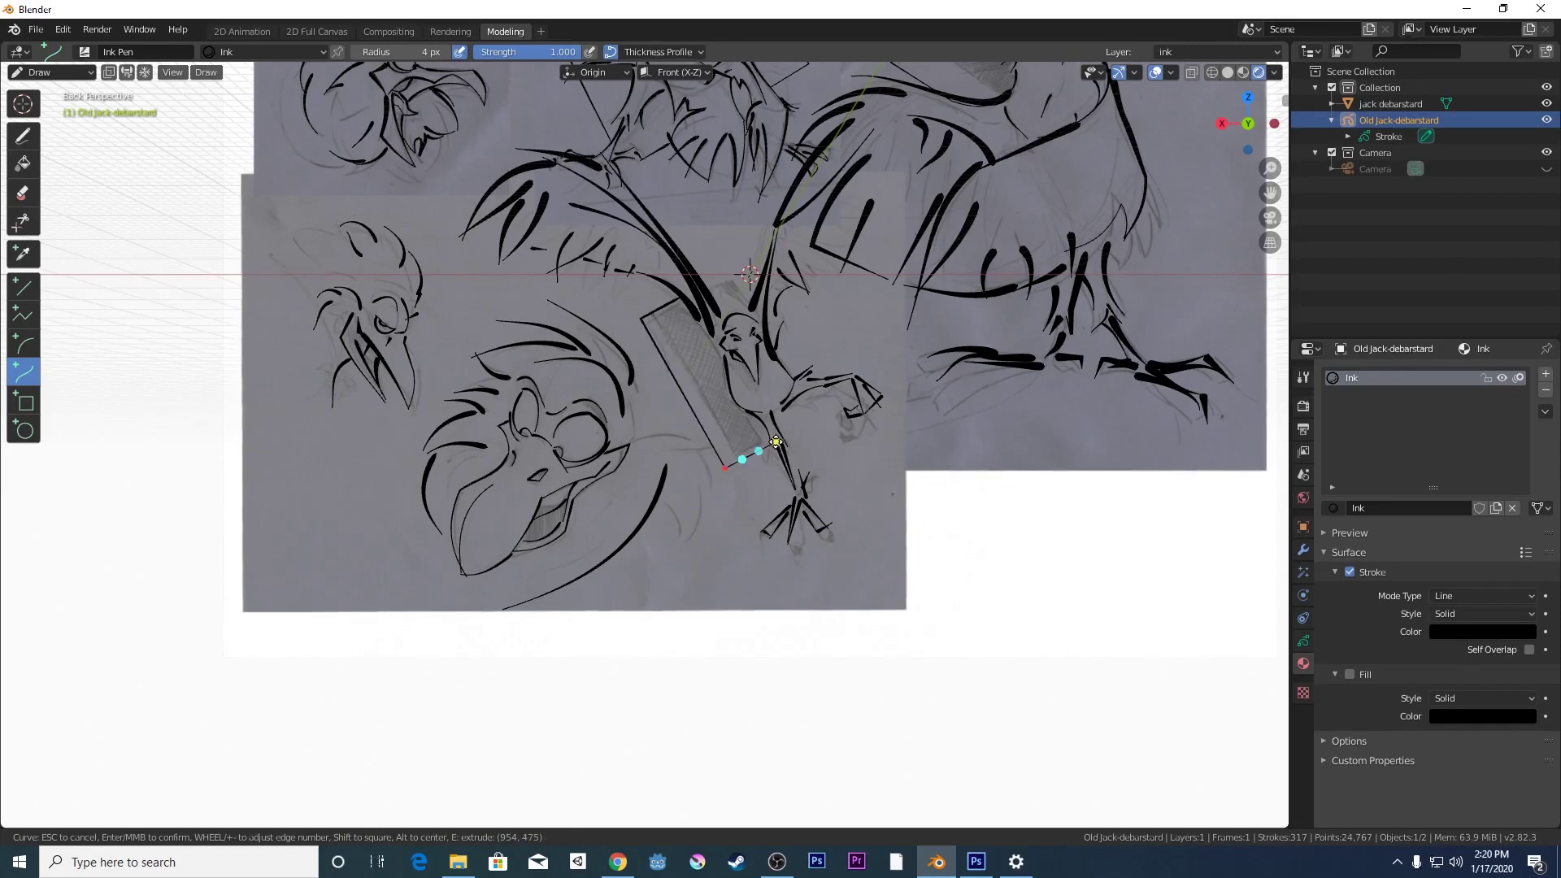
middle_click(775, 442)
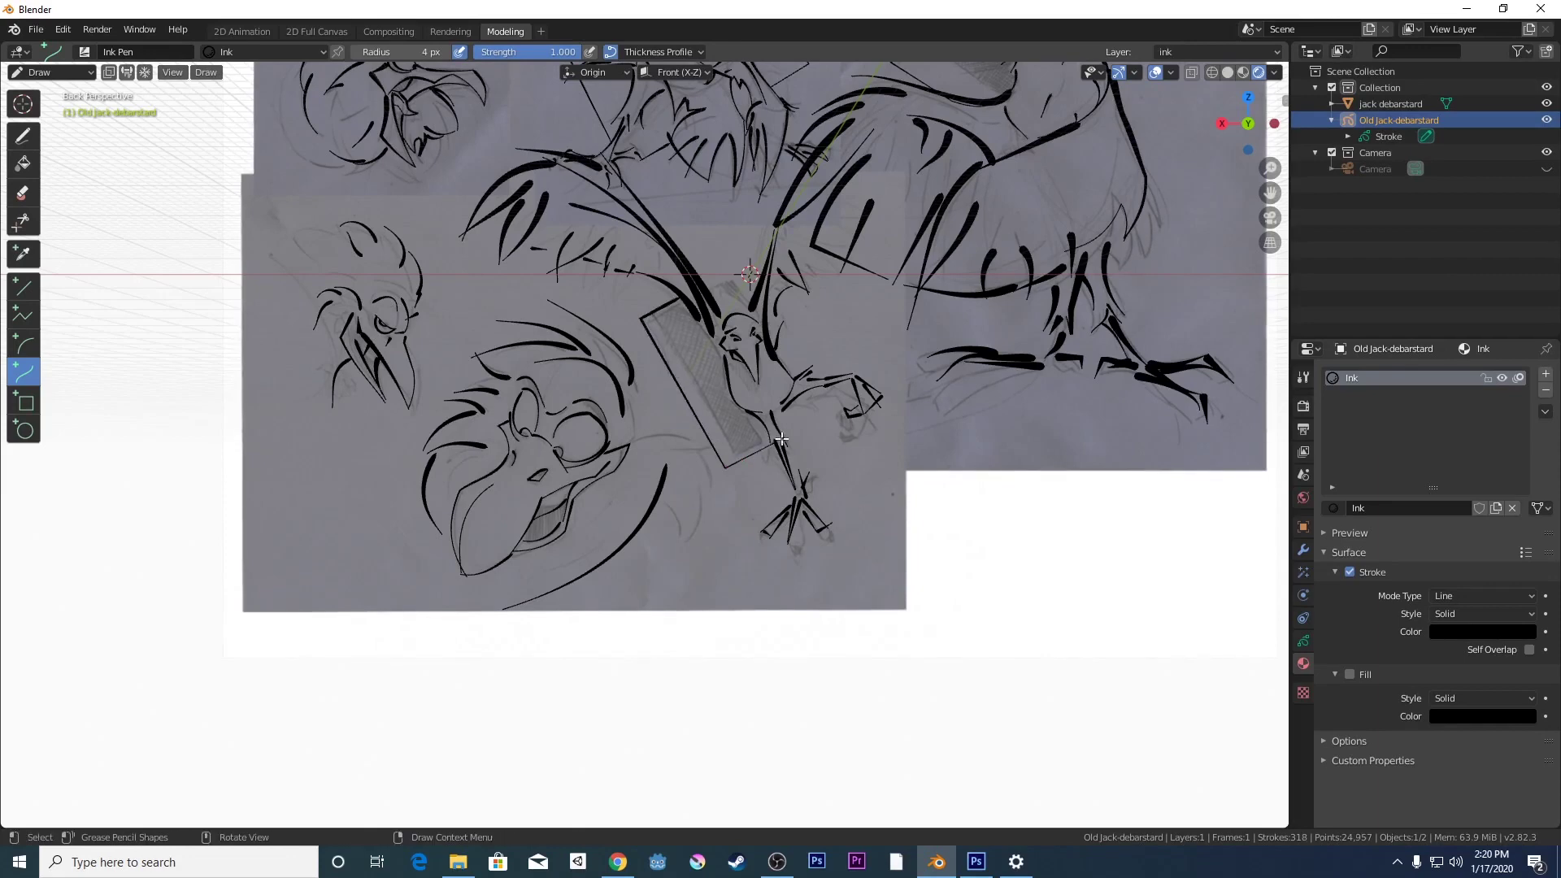
- Ink the frame's lower corner on the other side of the small bird's leg, running up to its body
left_click_drag(783, 438, 803, 427)
key("e")
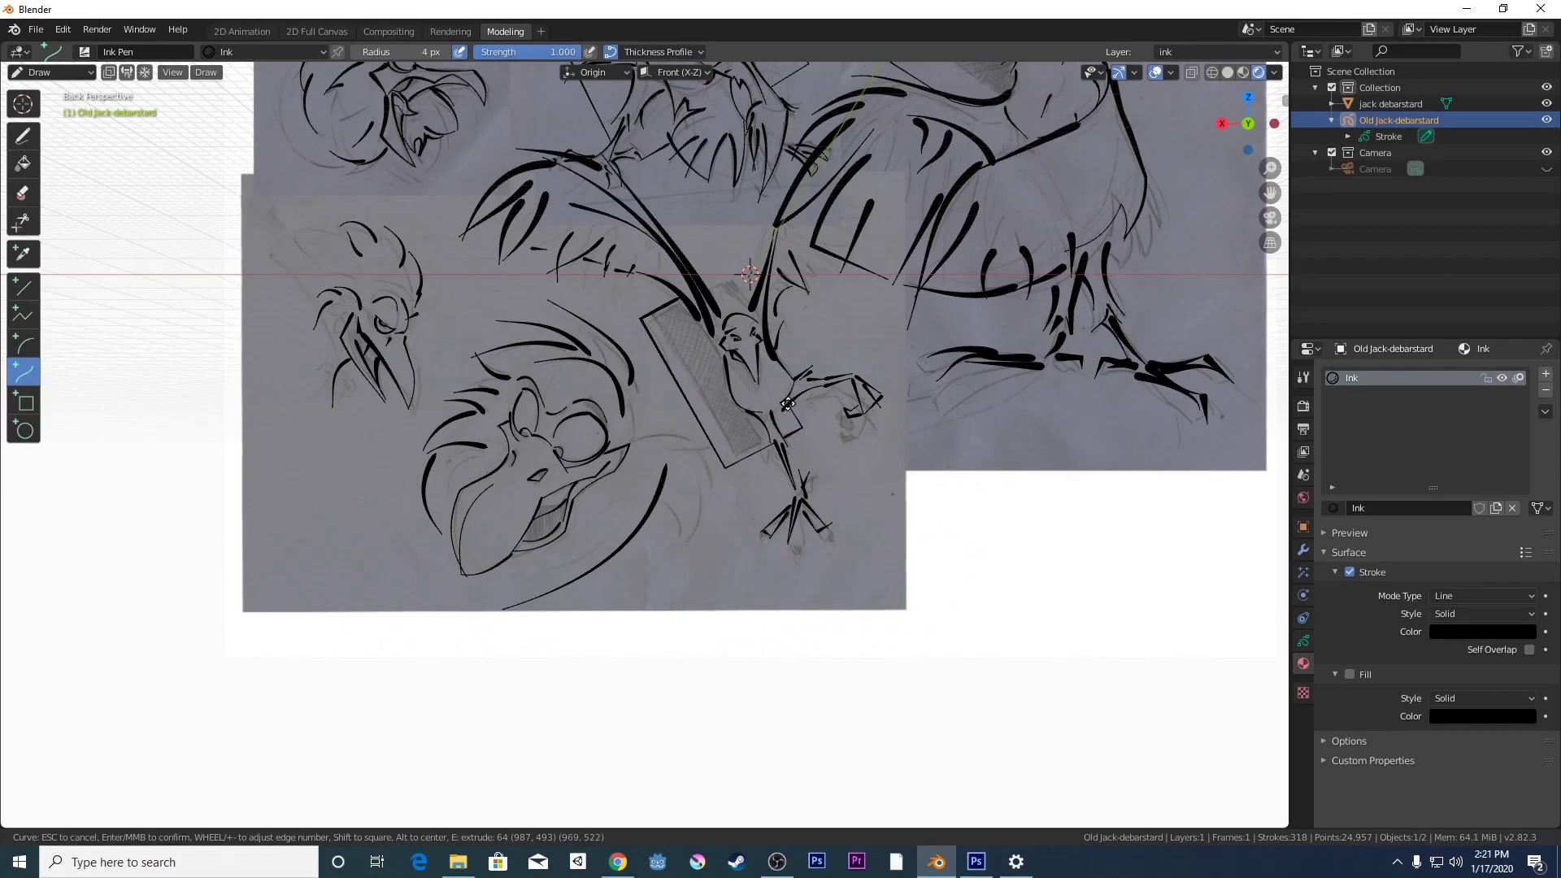
left_click(788, 403)
middle_click(732, 307)
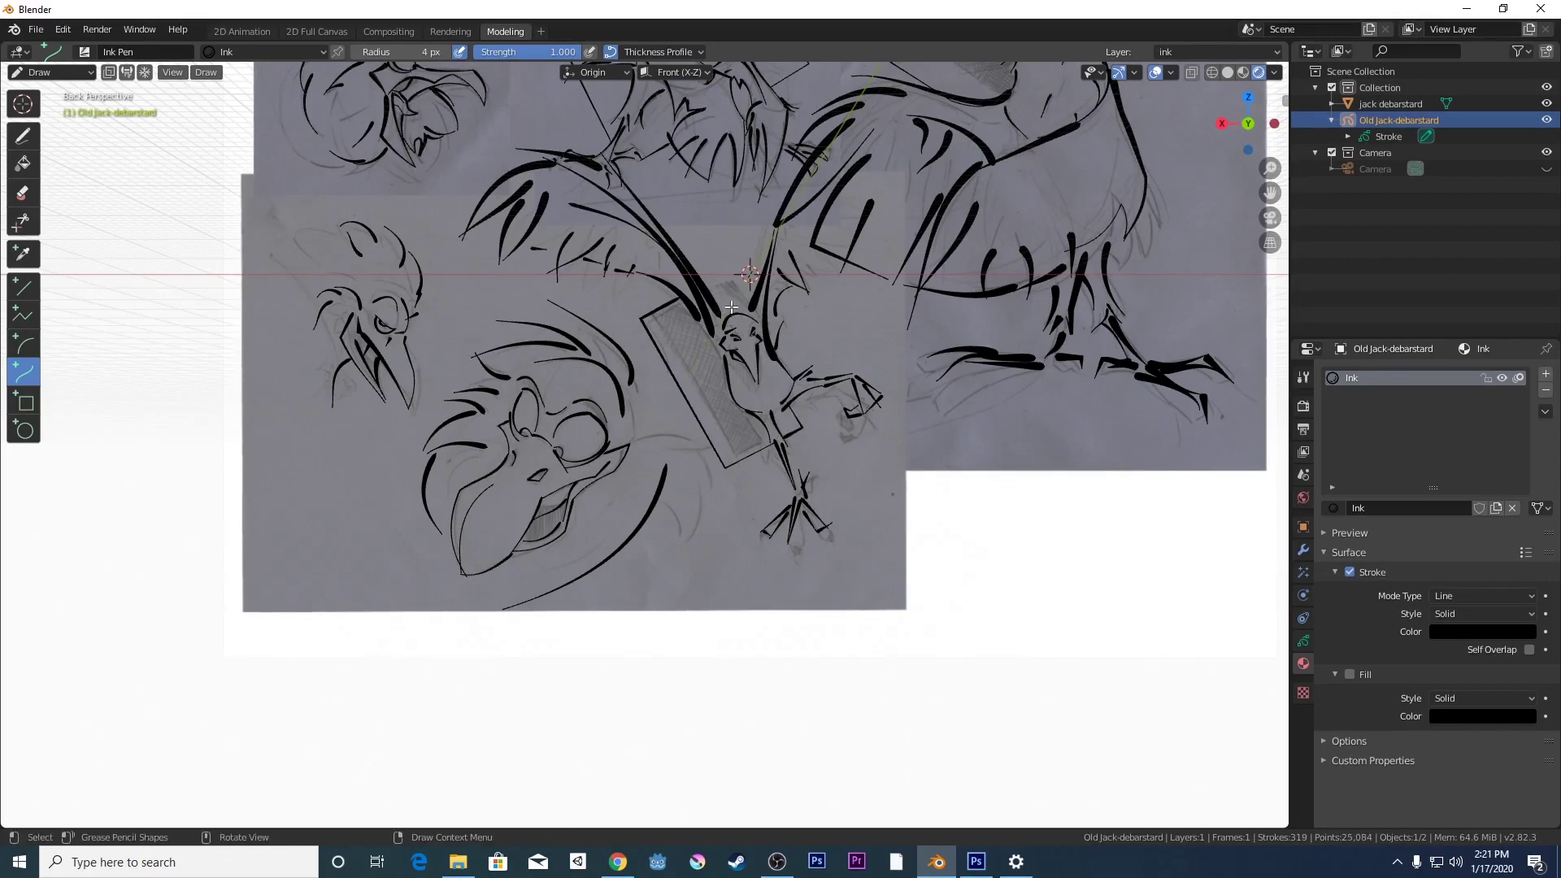
- Ink the frame's upper corner above the small bird's head, from the head back to the inked wing
left_click_drag(736, 311, 715, 280)
key("e")
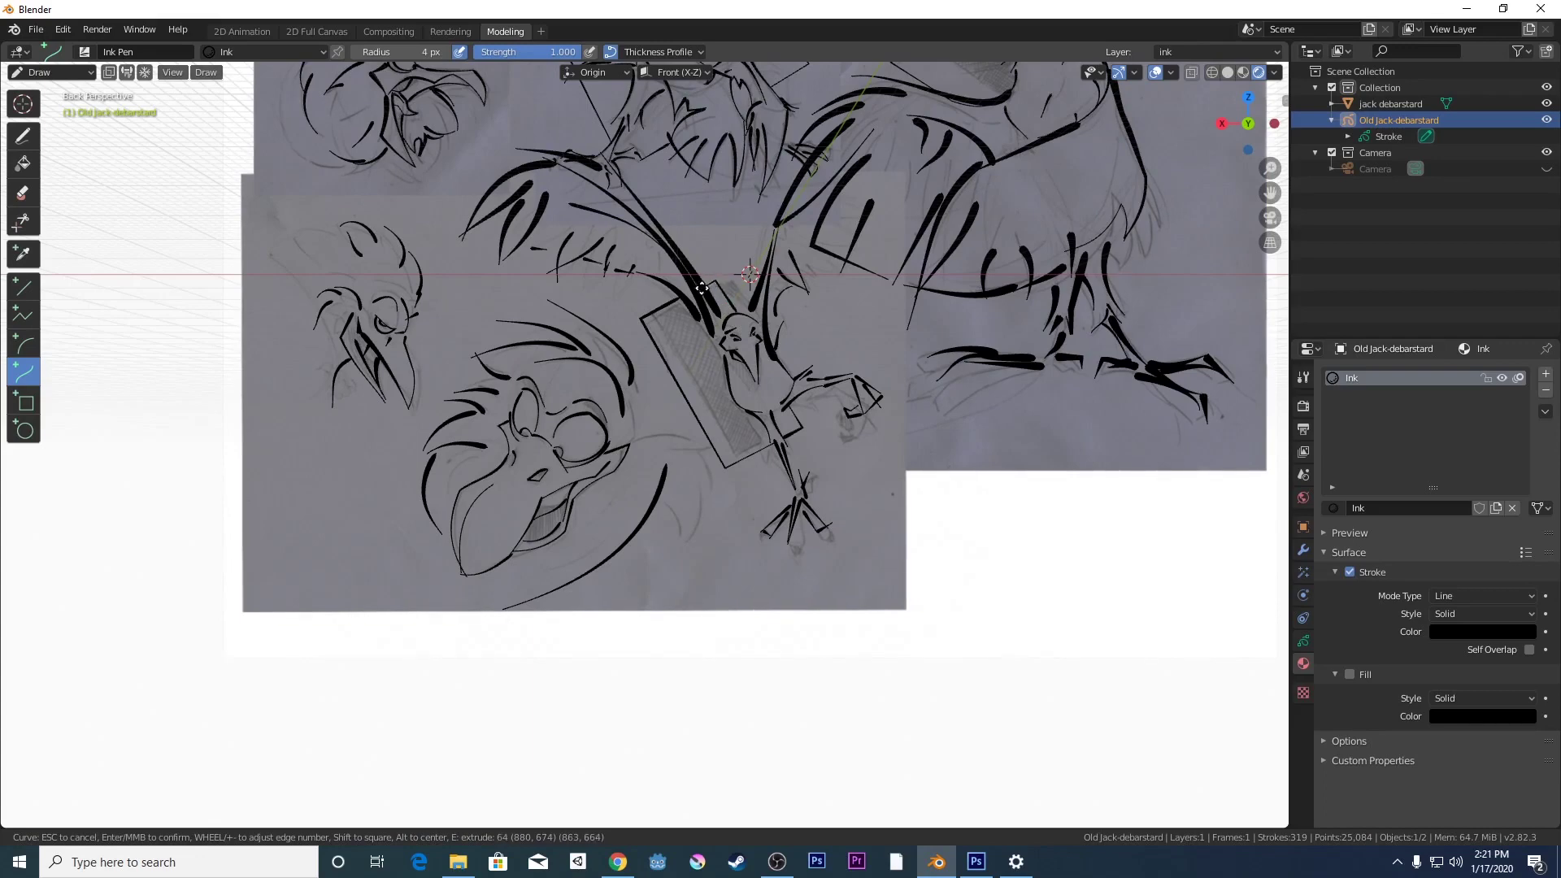
left_click(702, 288)
middle_click(702, 287)
- Ink the tilted frame around the open-beaked head as one four-segment curve starting and ending at the head feathers
scroll(719, 288, "down", 2)
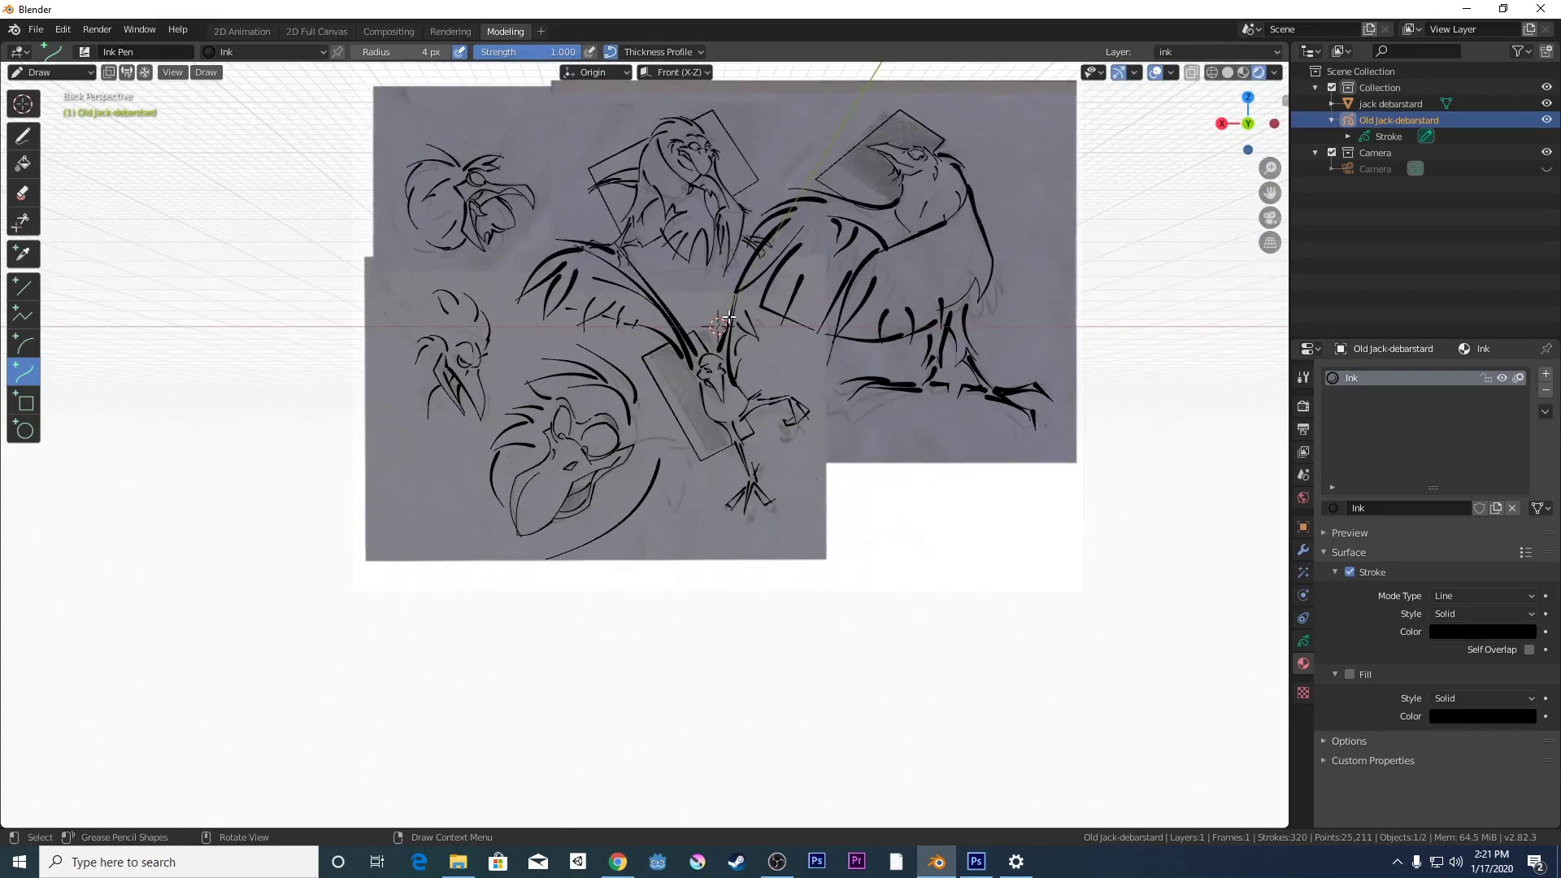
left_click_drag(453, 156, 482, 116)
key("e")
left_click(574, 184)
key("e")
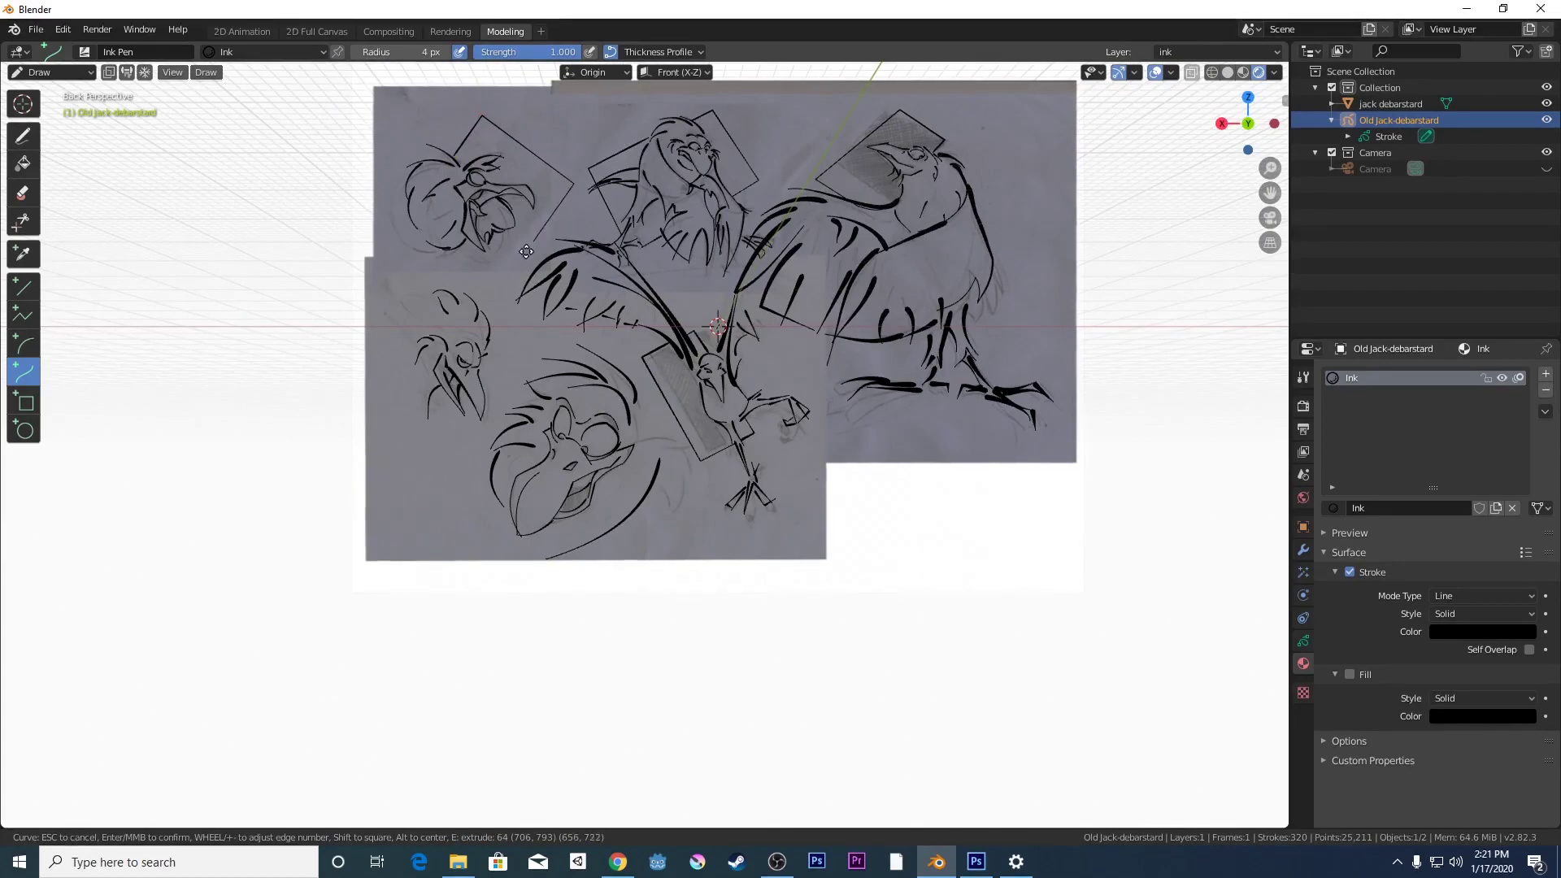
left_click(492, 301)
key("e")
left_click(443, 252)
middle_click(443, 252)
- Examine the inked sketches across the whole page, both up close and as a full sheet
scroll(666, 241, "down", 1)
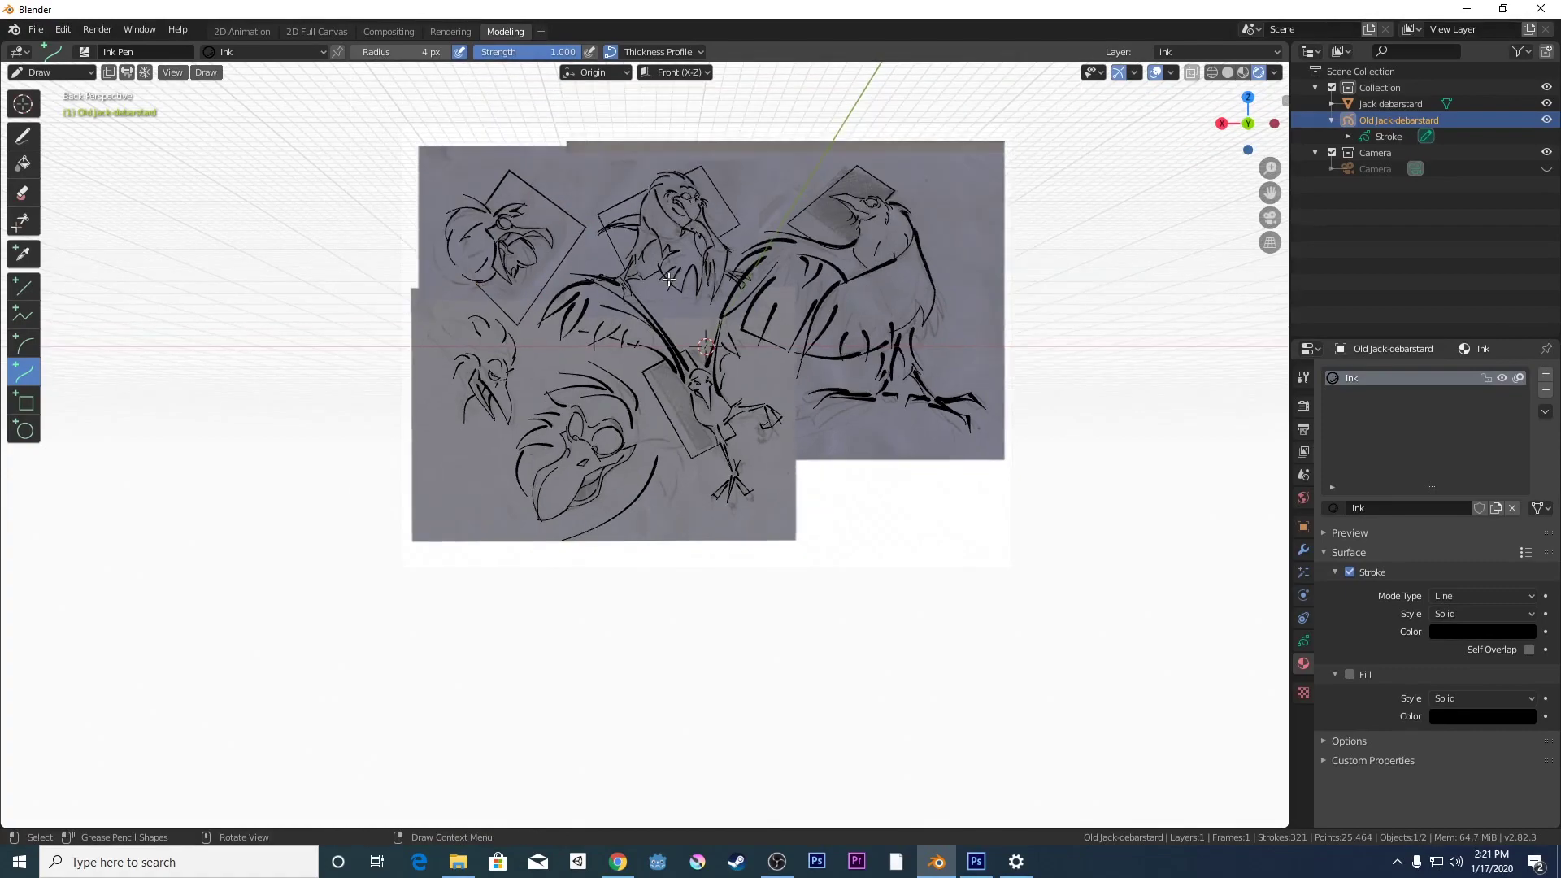
scroll(666, 280, "up", 4)
scroll(662, 293, "down", 2)
scroll(663, 292, "down", 1)
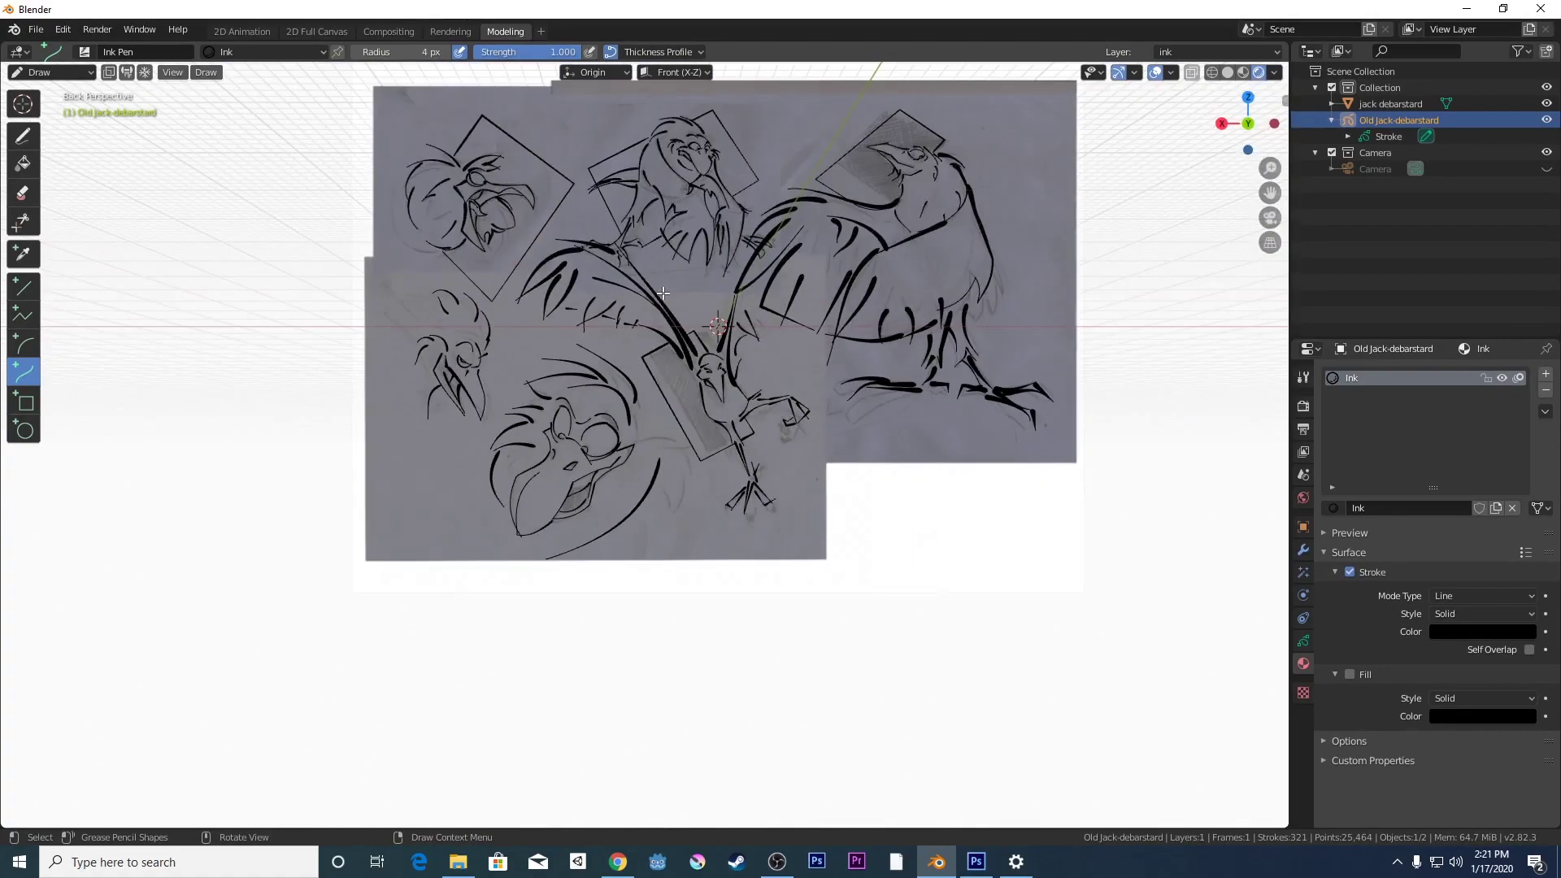
scroll(805, 377, "up", 3)
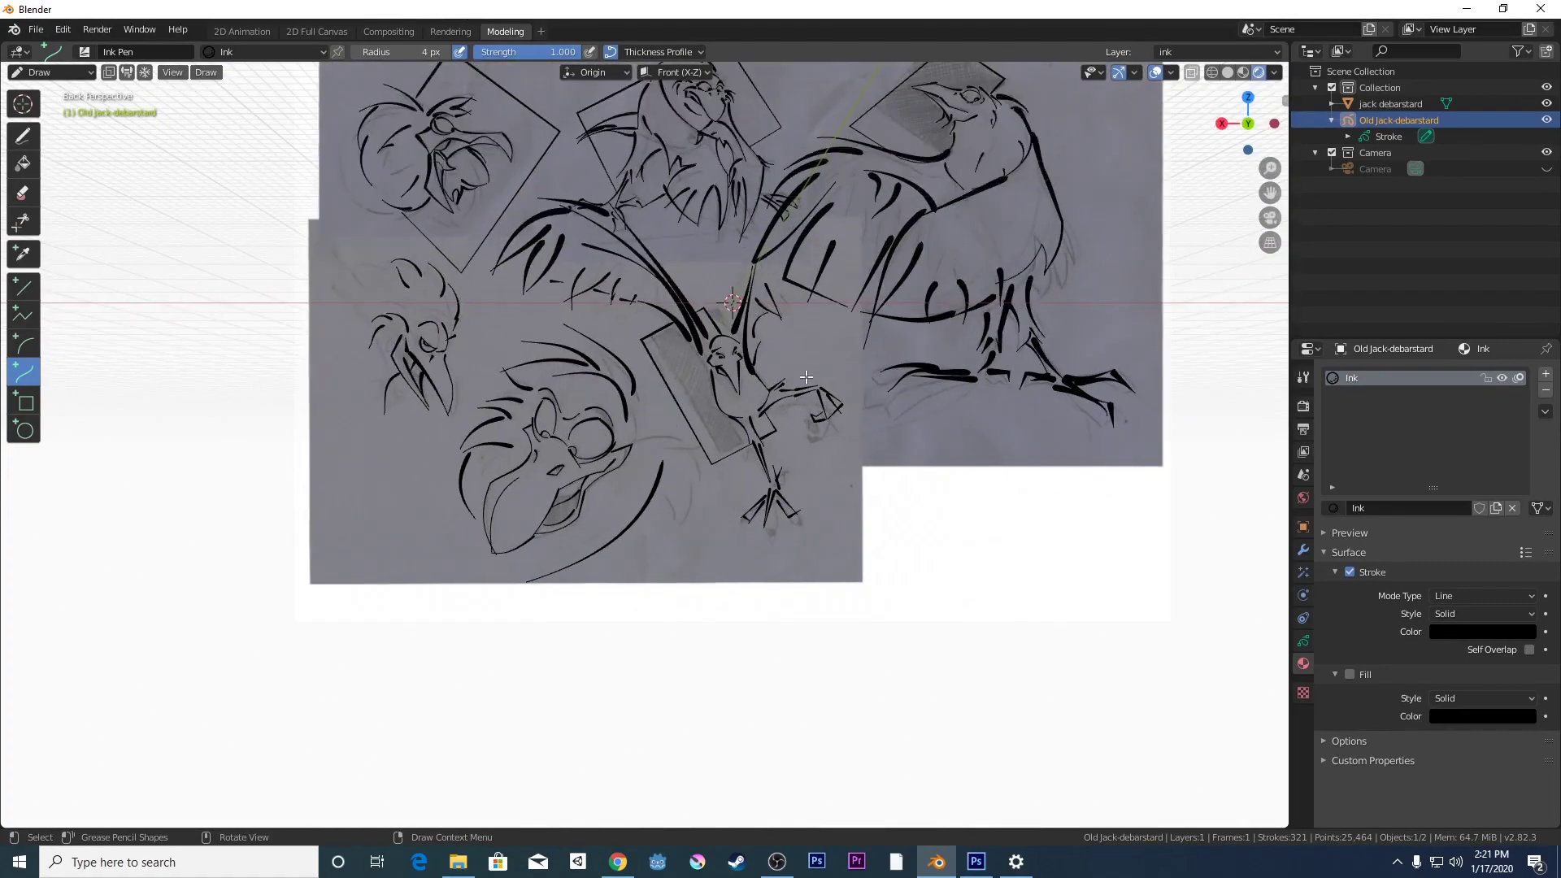
scroll(864, 422, "down", 1)
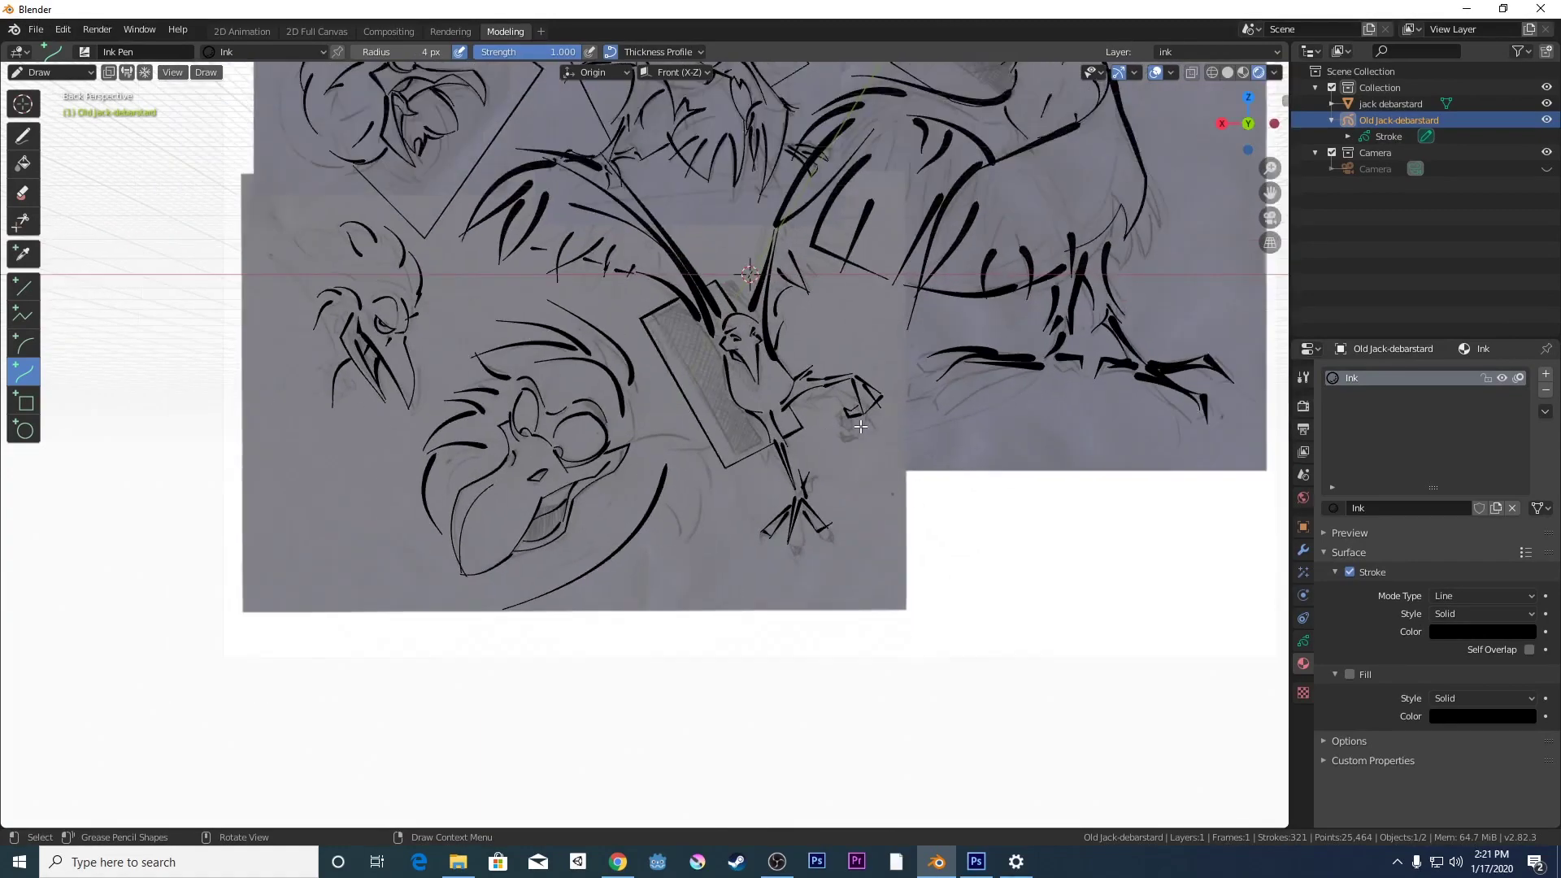
scroll(836, 444, "up", 4)
scroll(839, 445, "down", 6)
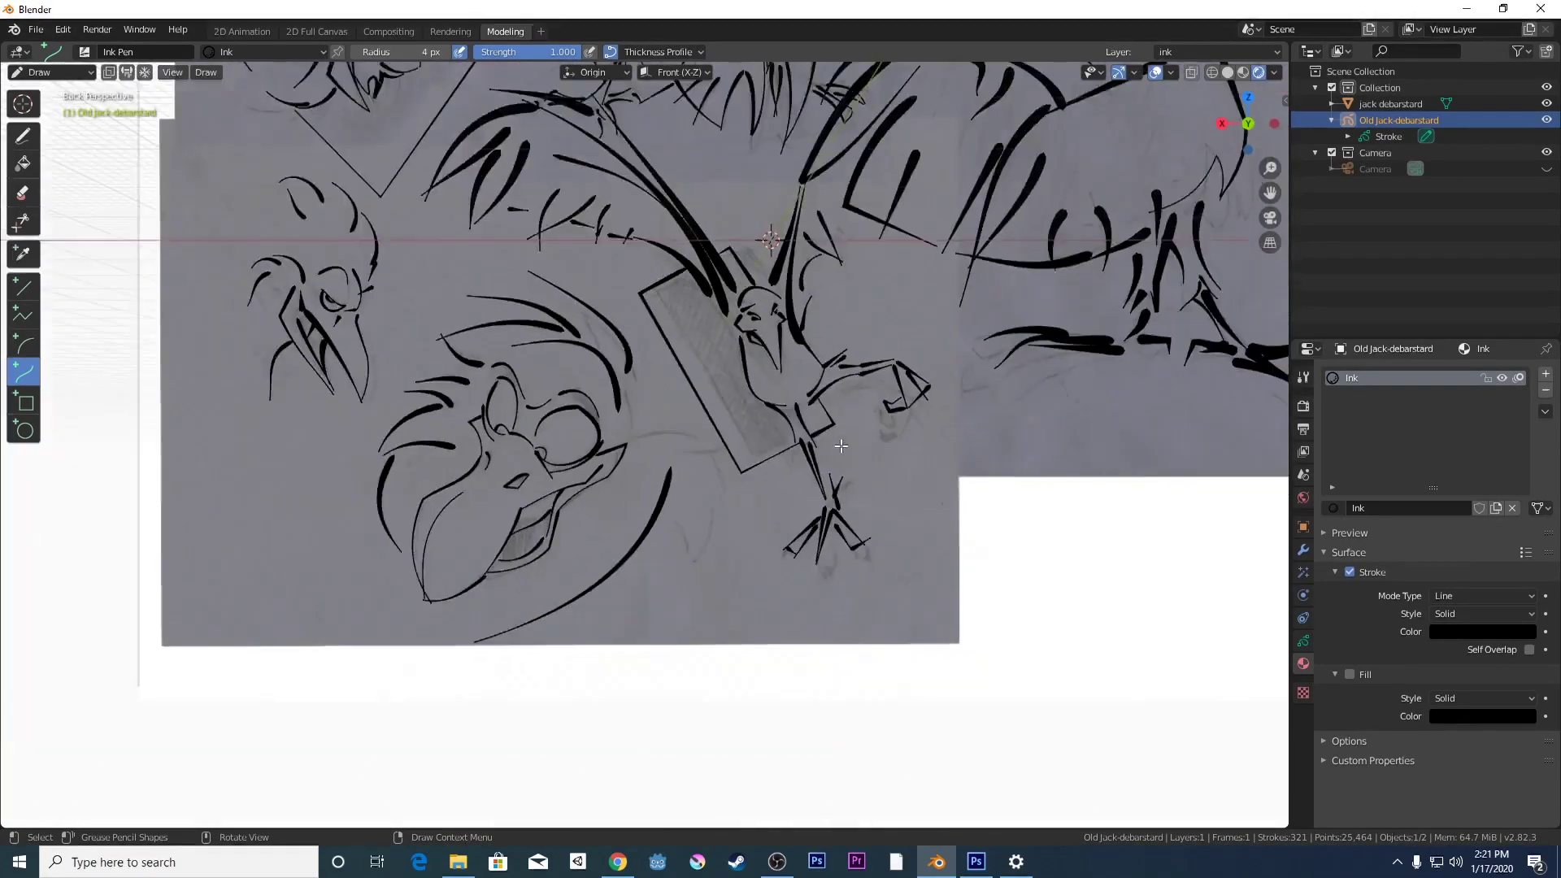
left_click_drag(1270, 193, 1193, 342)
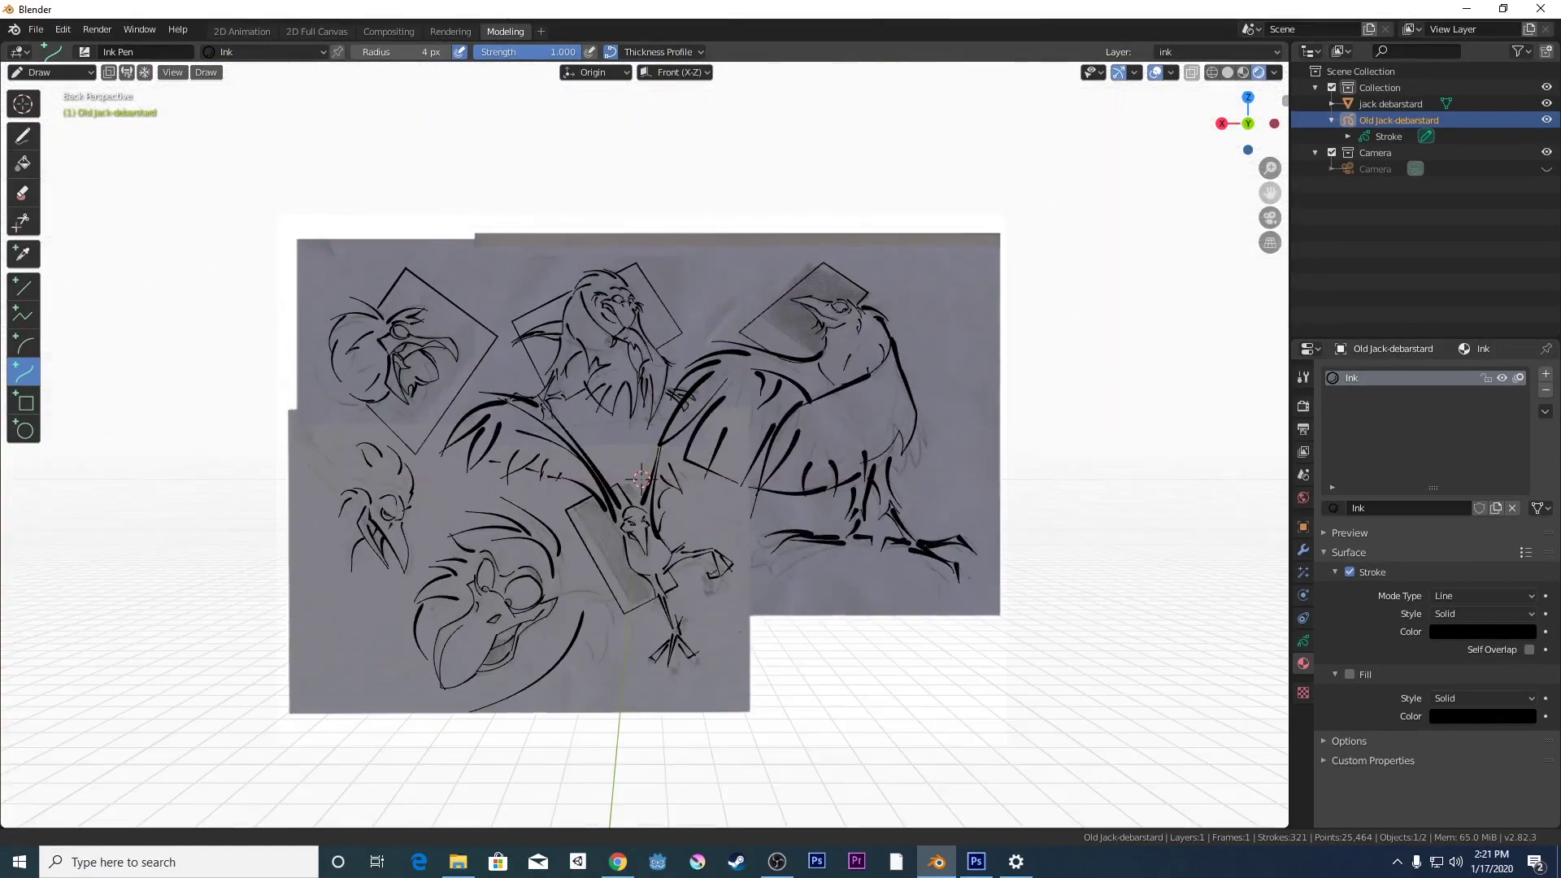
scroll(664, 192, "up", 6)
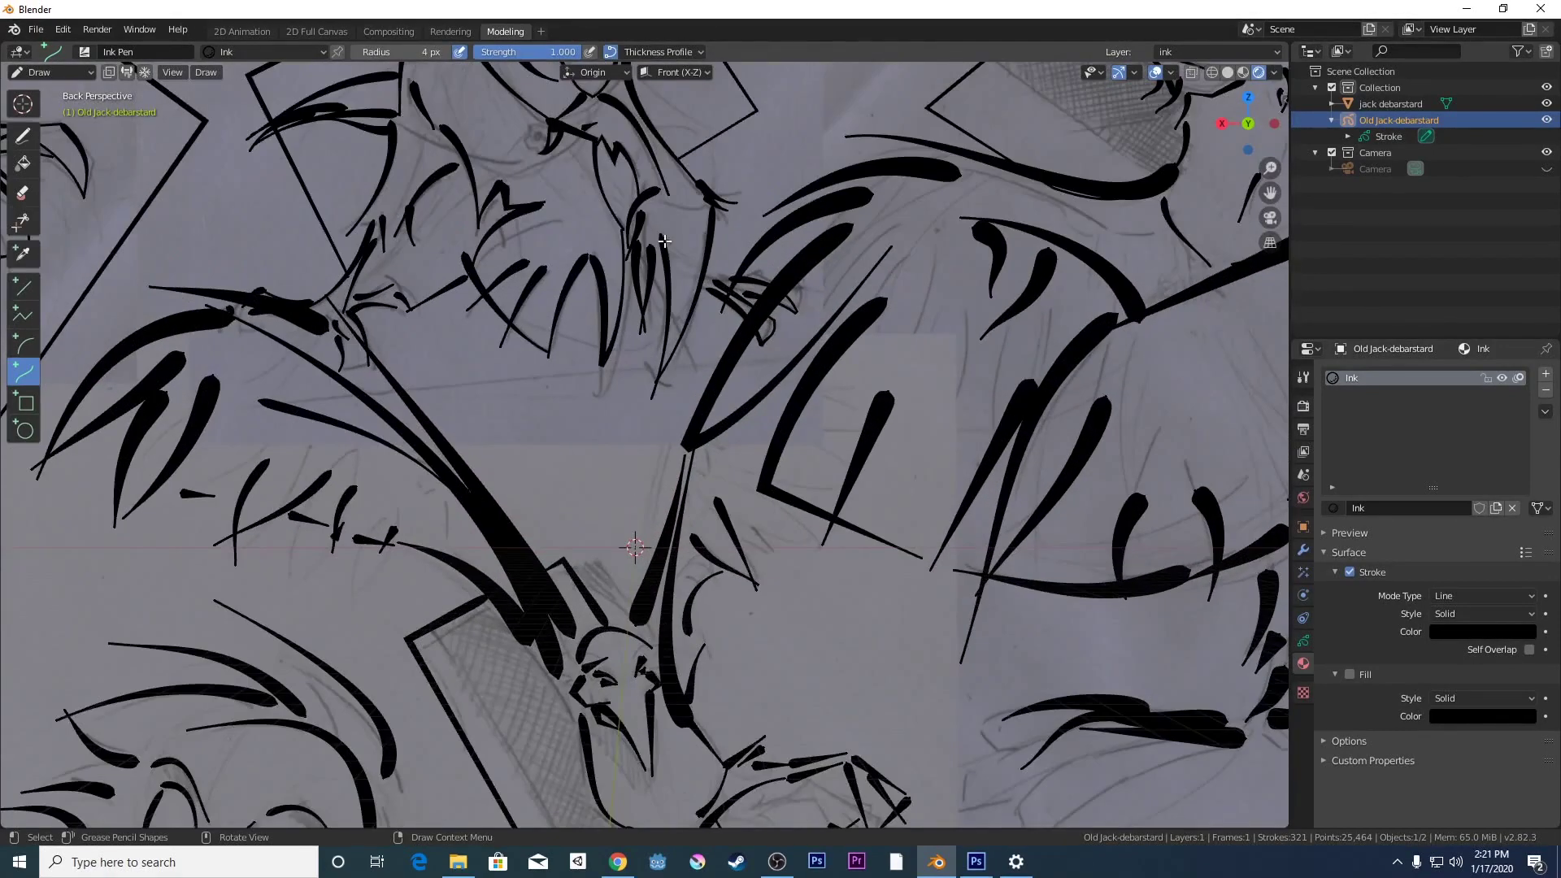
scroll(734, 252, "down", 5)
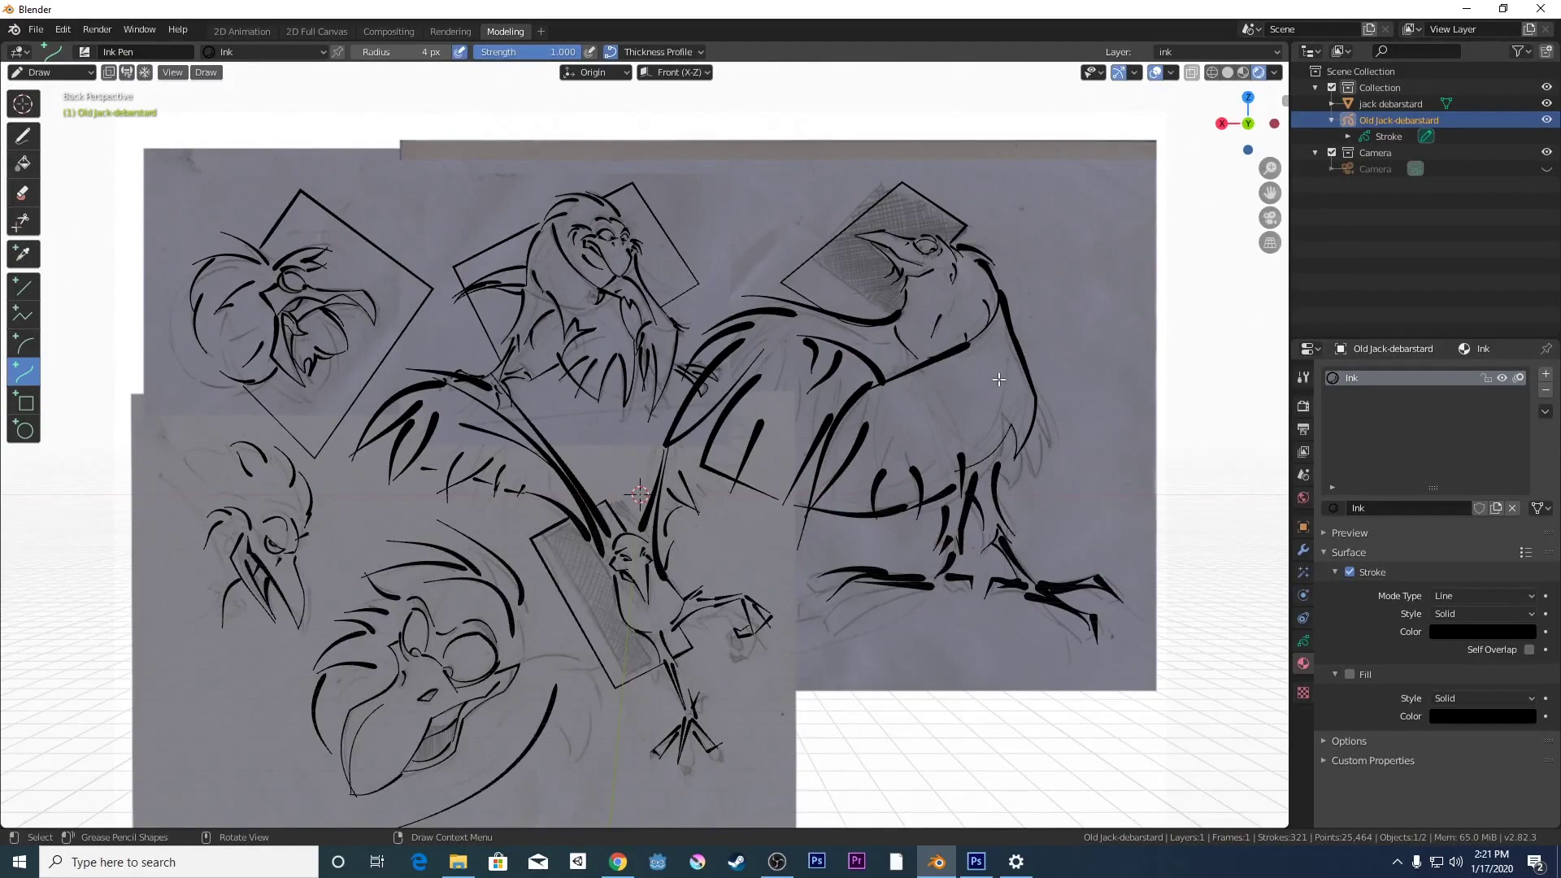
scroll(998, 374, "up", 1)
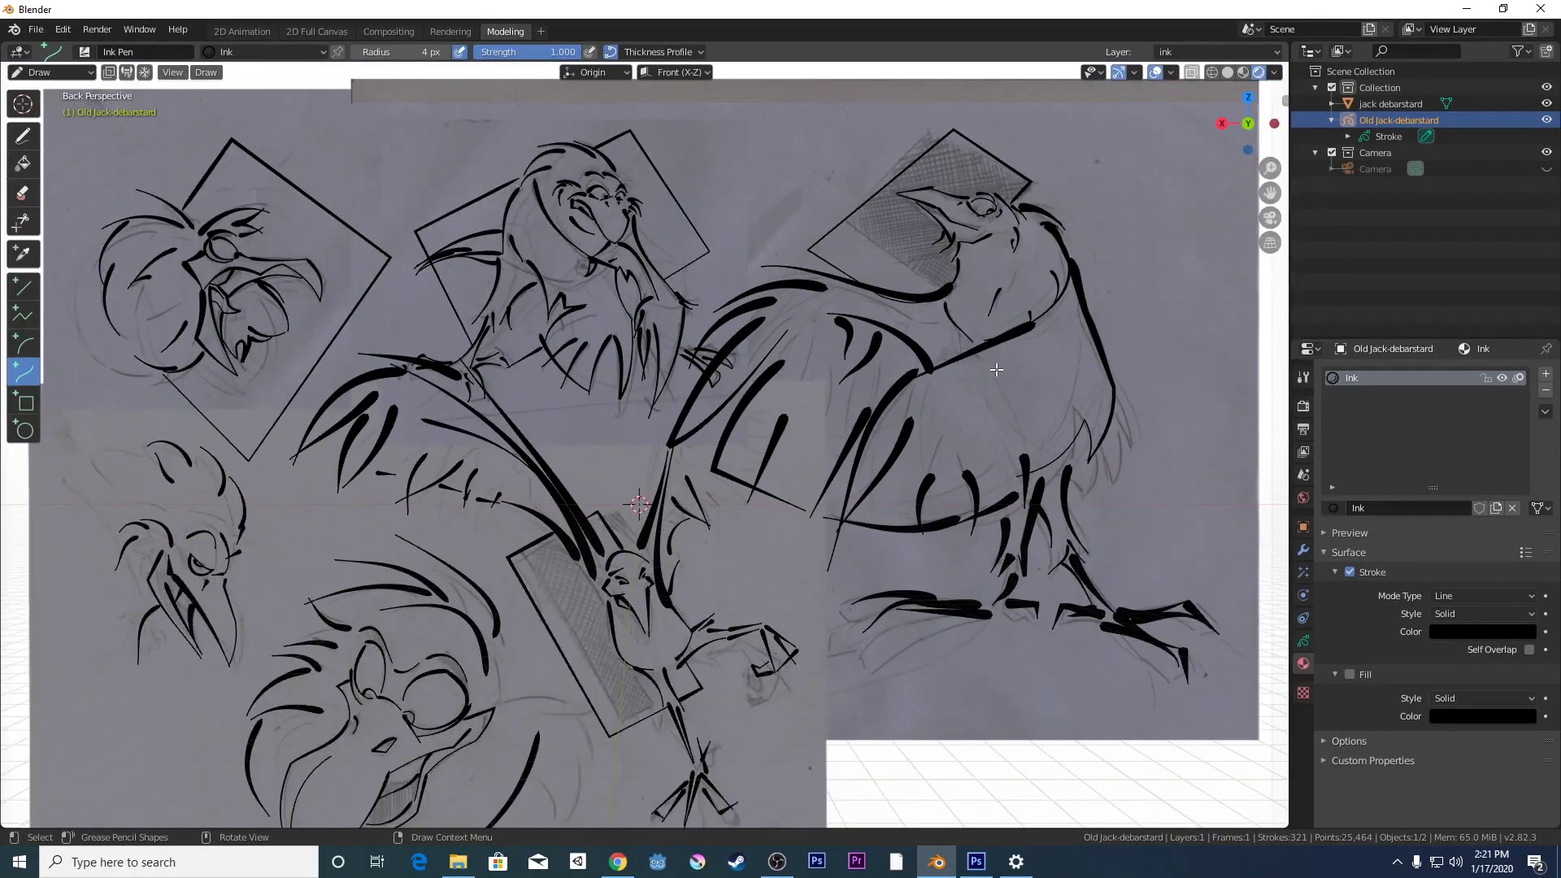
scroll(1118, 382, "down", 2)
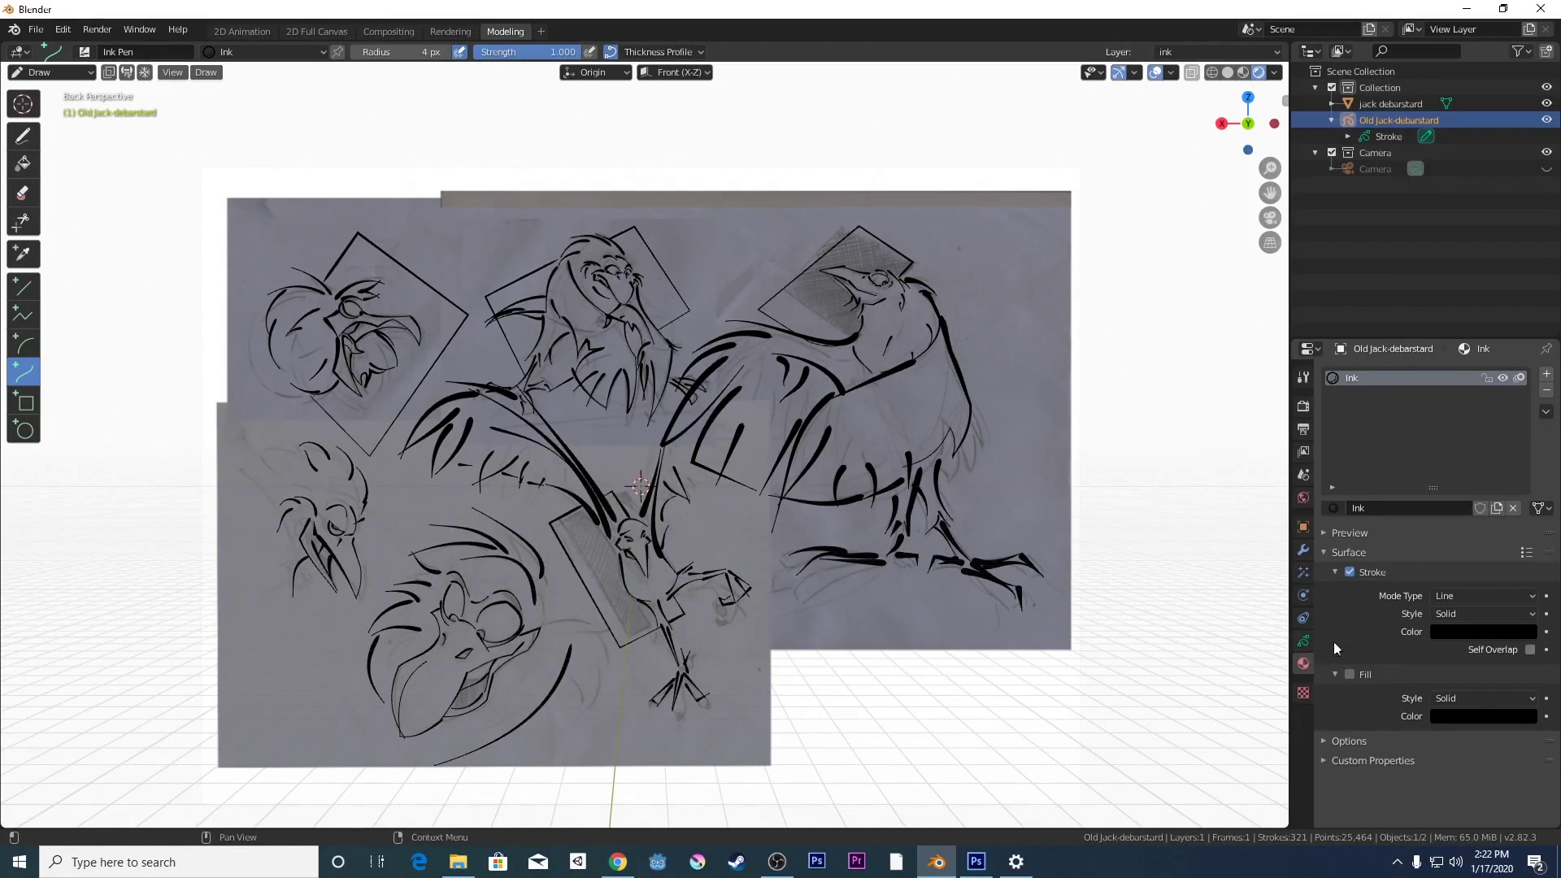
- Add a new grease pencil material with stroke off, fill on and a dark grey fill of about 0.38 value
left_click(1546, 374)
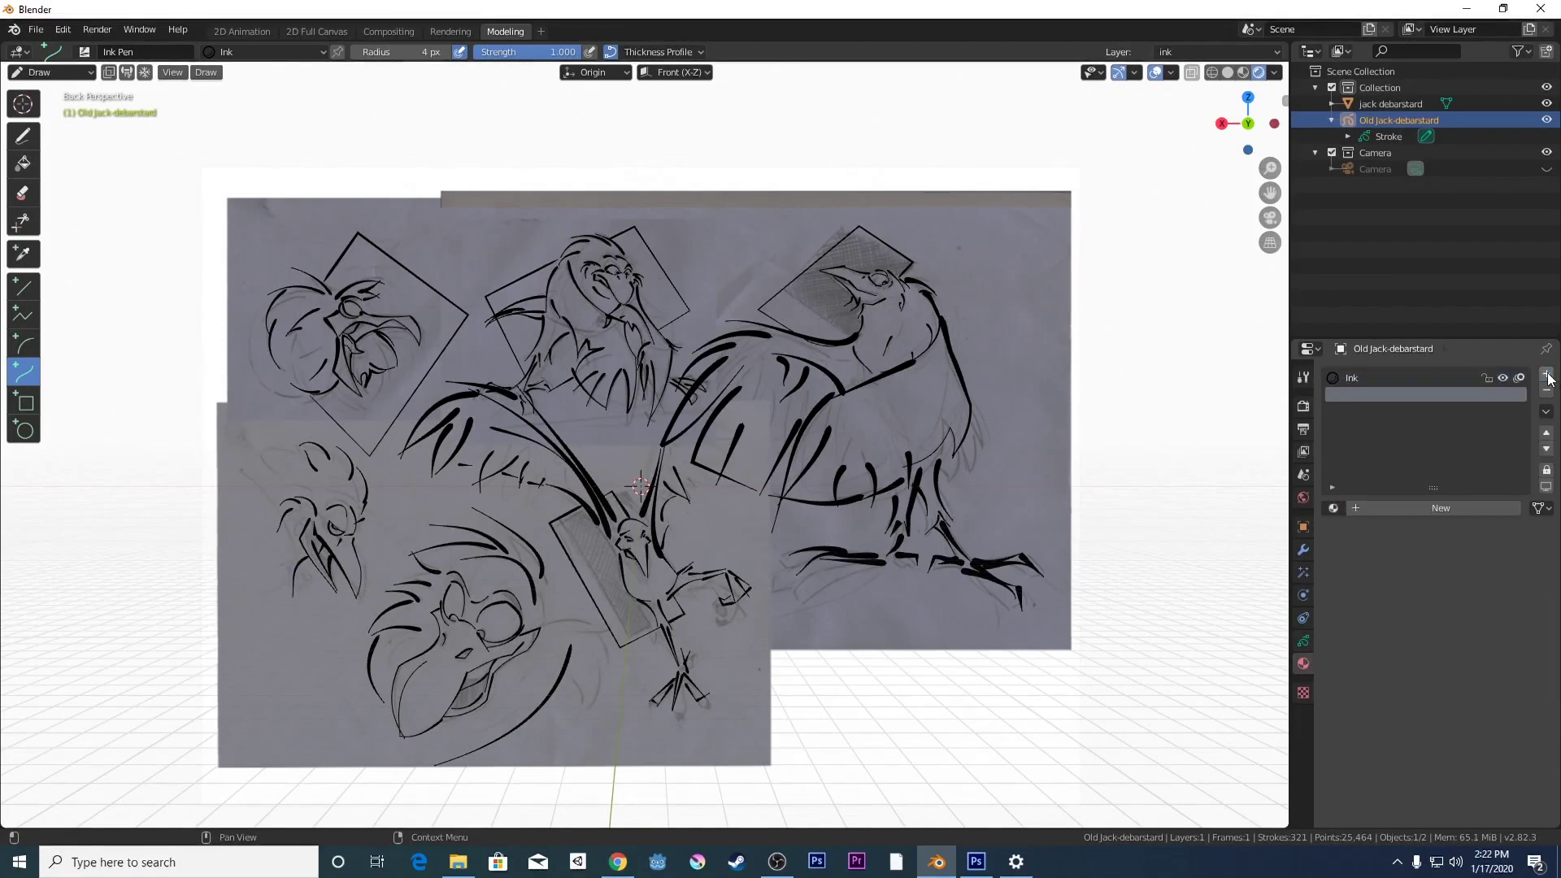
left_click(1430, 507)
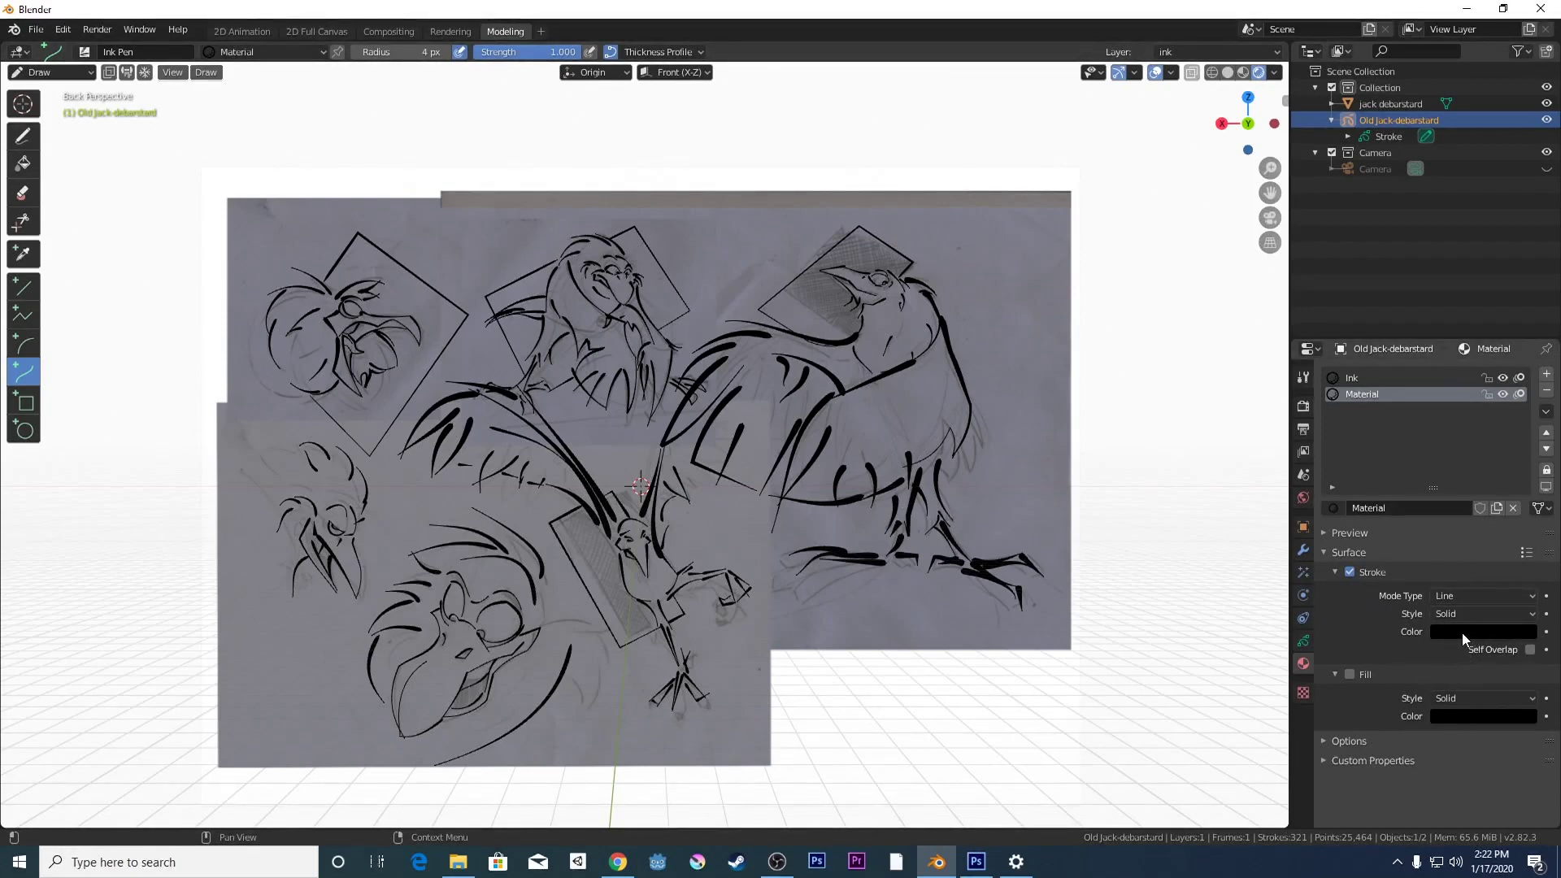
left_click(1351, 675)
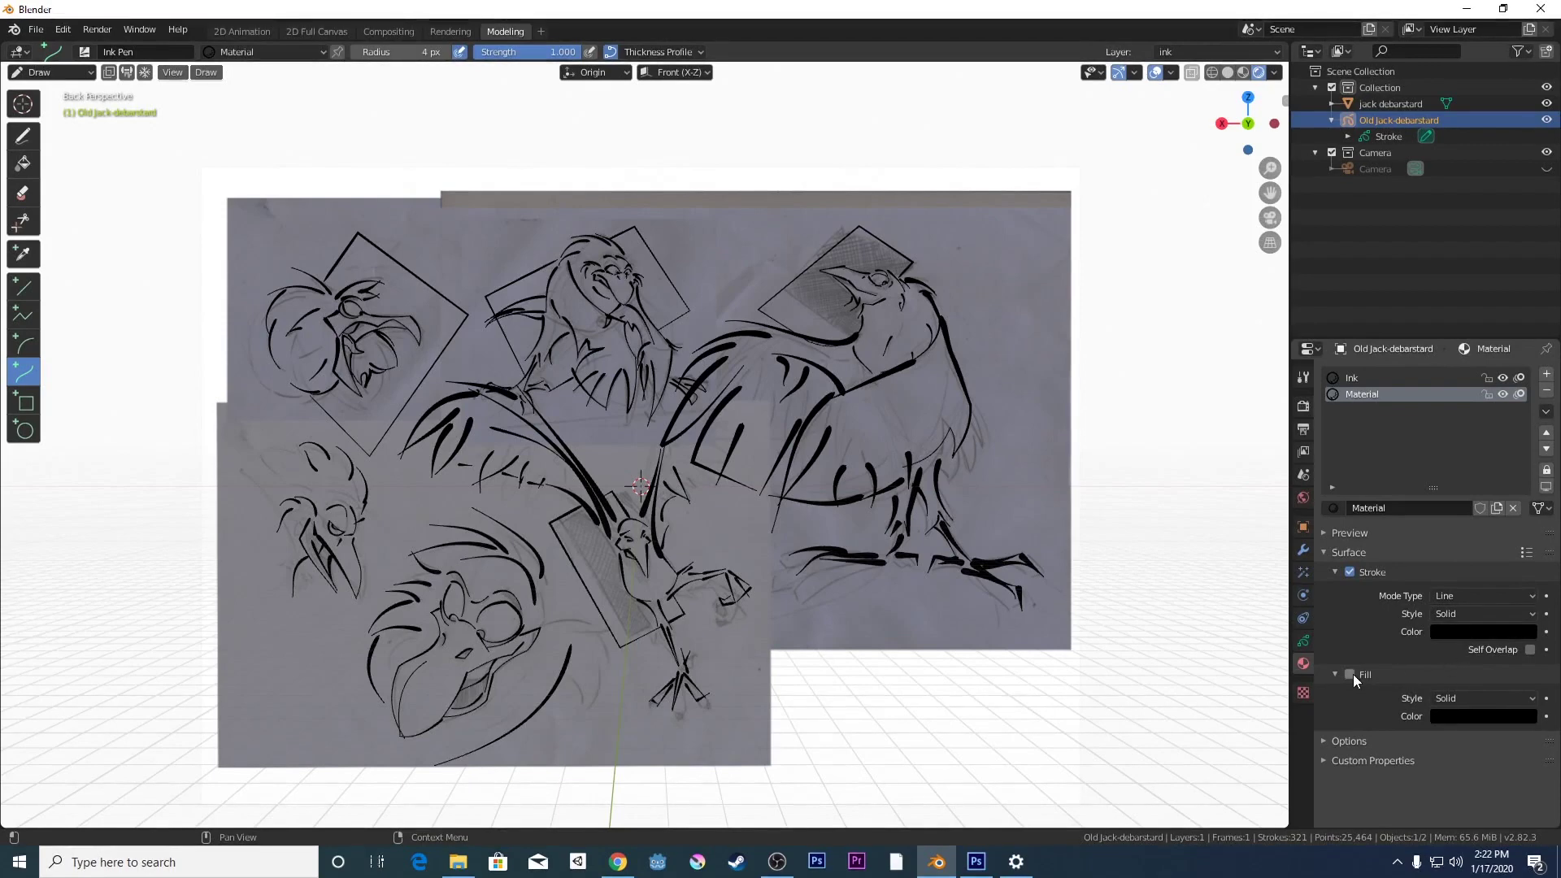
left_click(1350, 572)
left_click(1462, 716)
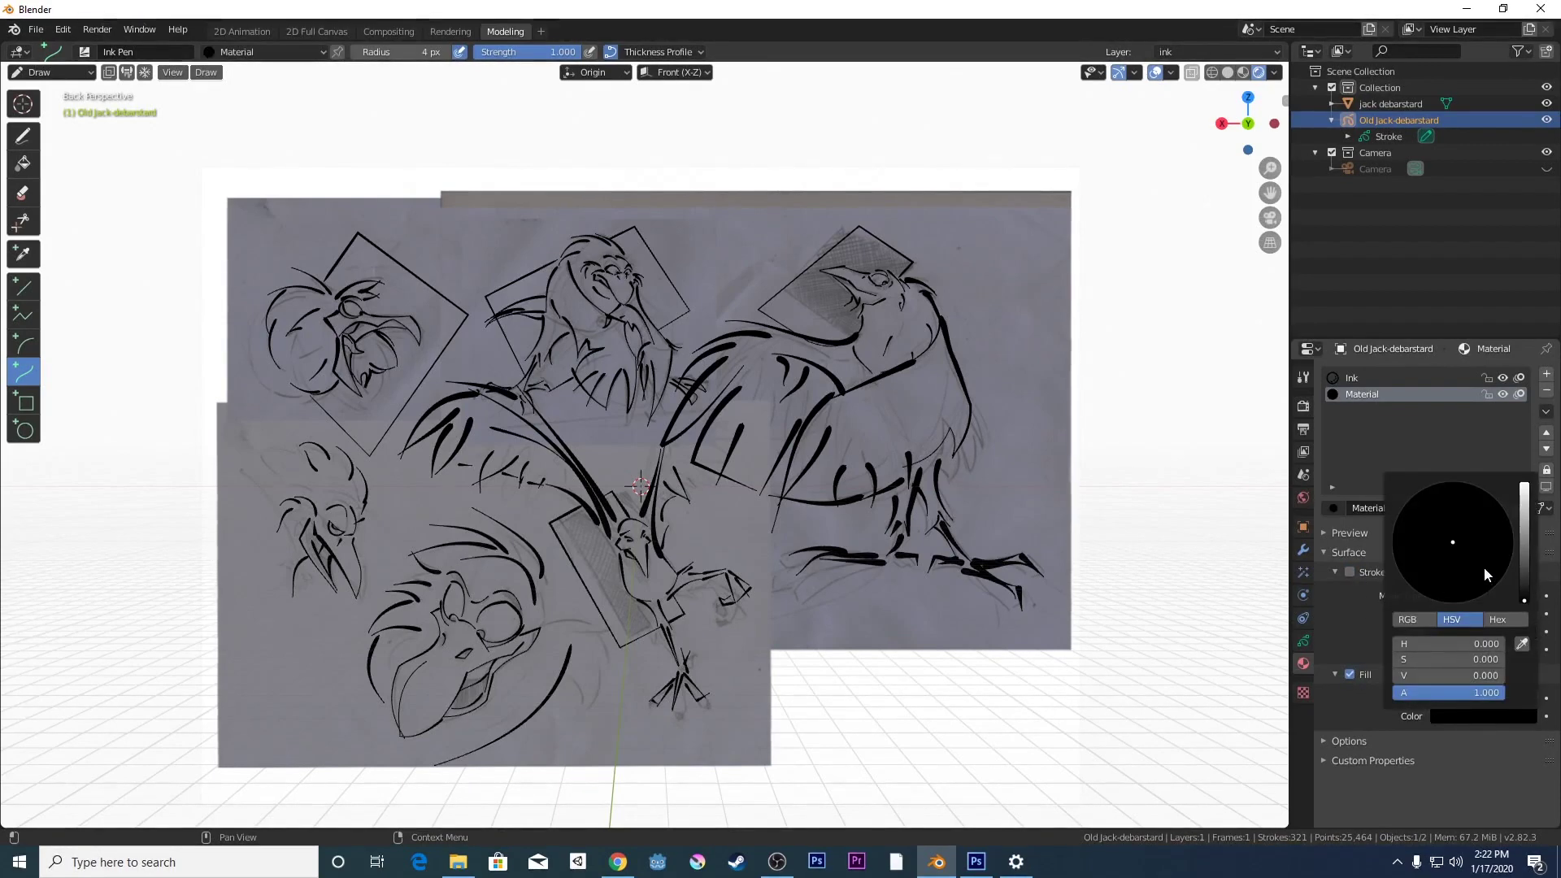
mouse_move(1520, 573)
left_mouse_down()
mouse_move(1522, 508)
mouse_move(1523, 566)
left_mouse_up()
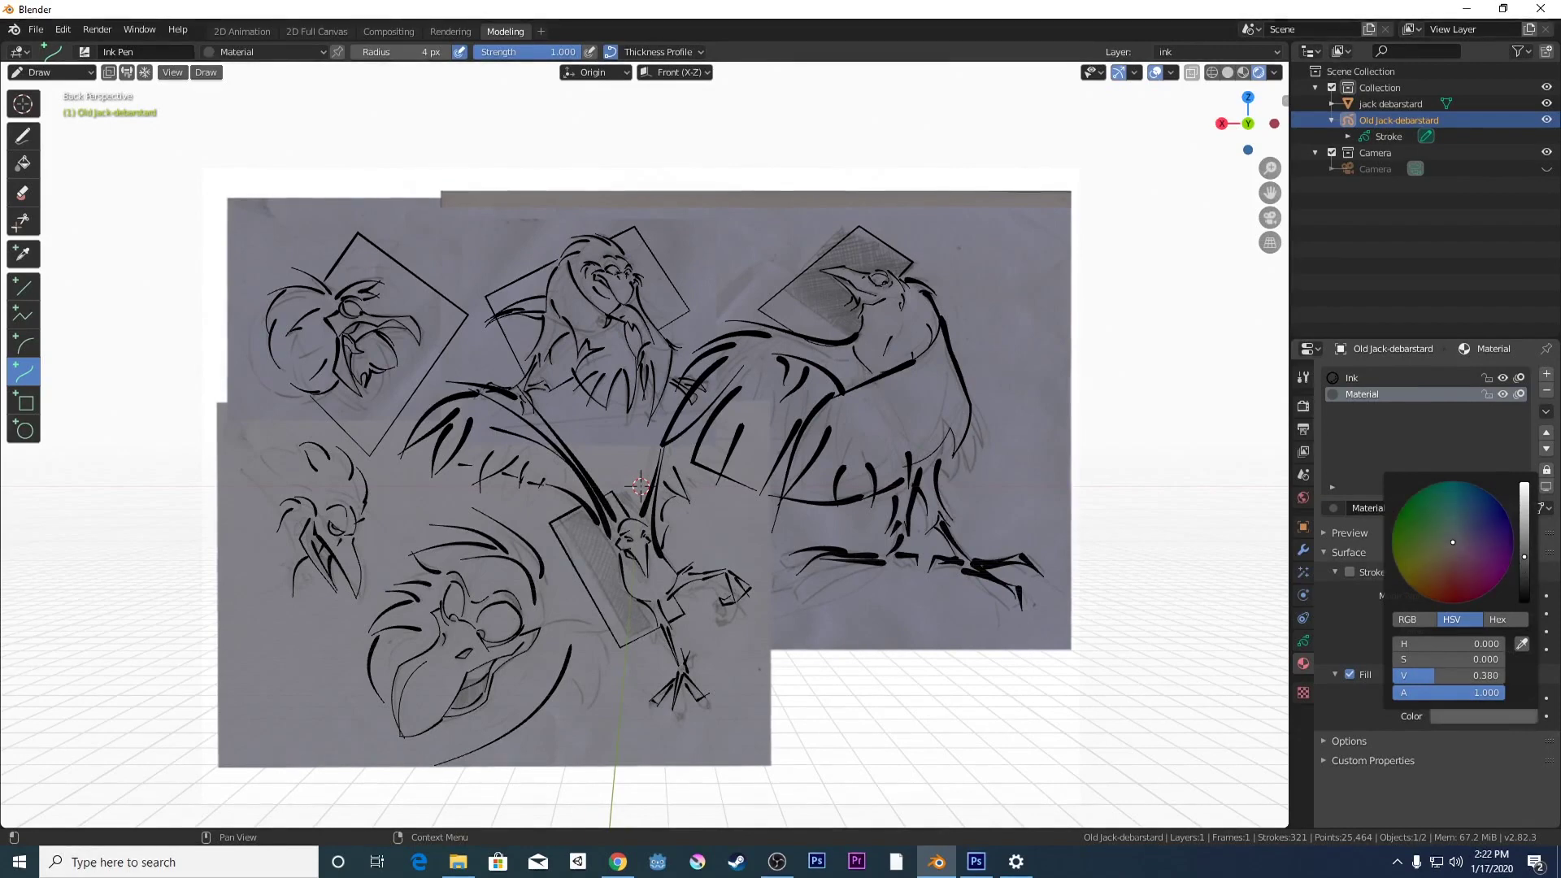
left_click_drag(1525, 564, 1524, 560)
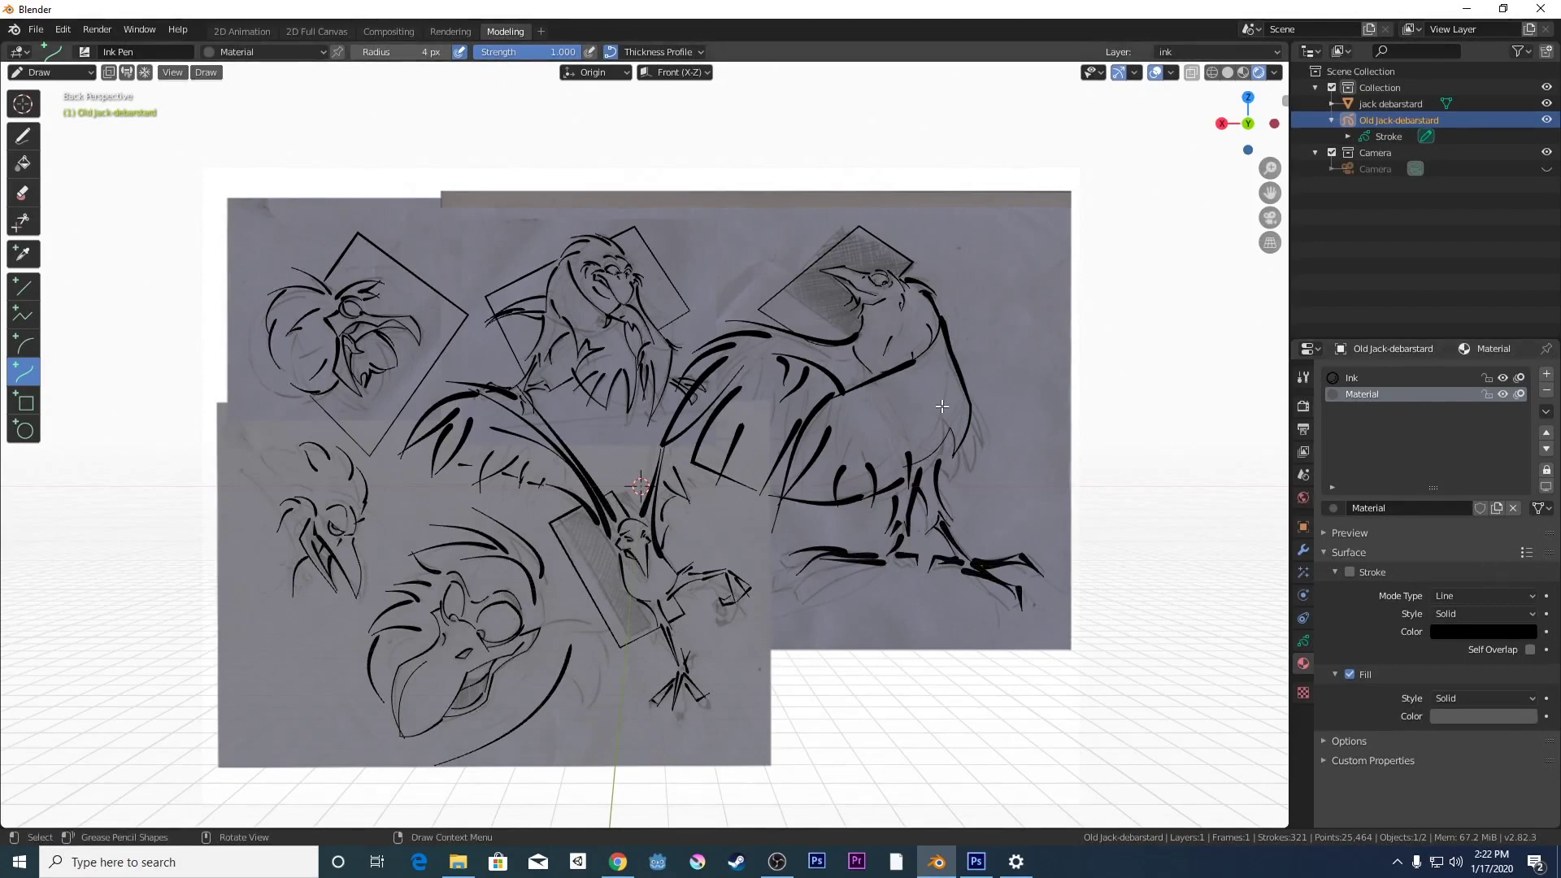
- Lock the ink layer and add a new grease pencil layer named beaktalon
left_click(1303, 642)
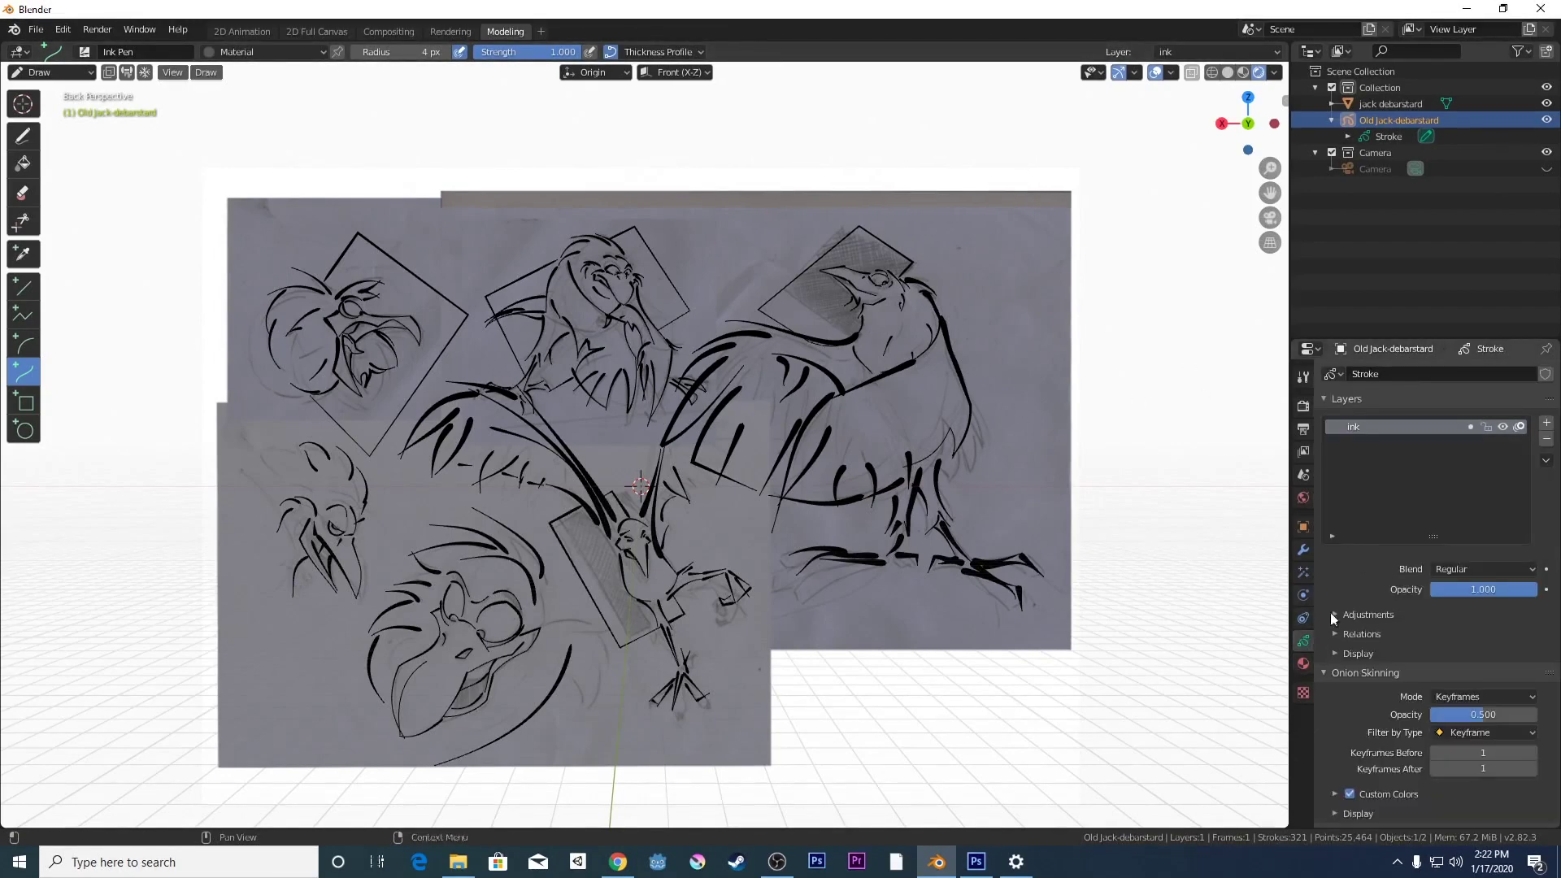
left_click(1487, 428)
left_click(1547, 423)
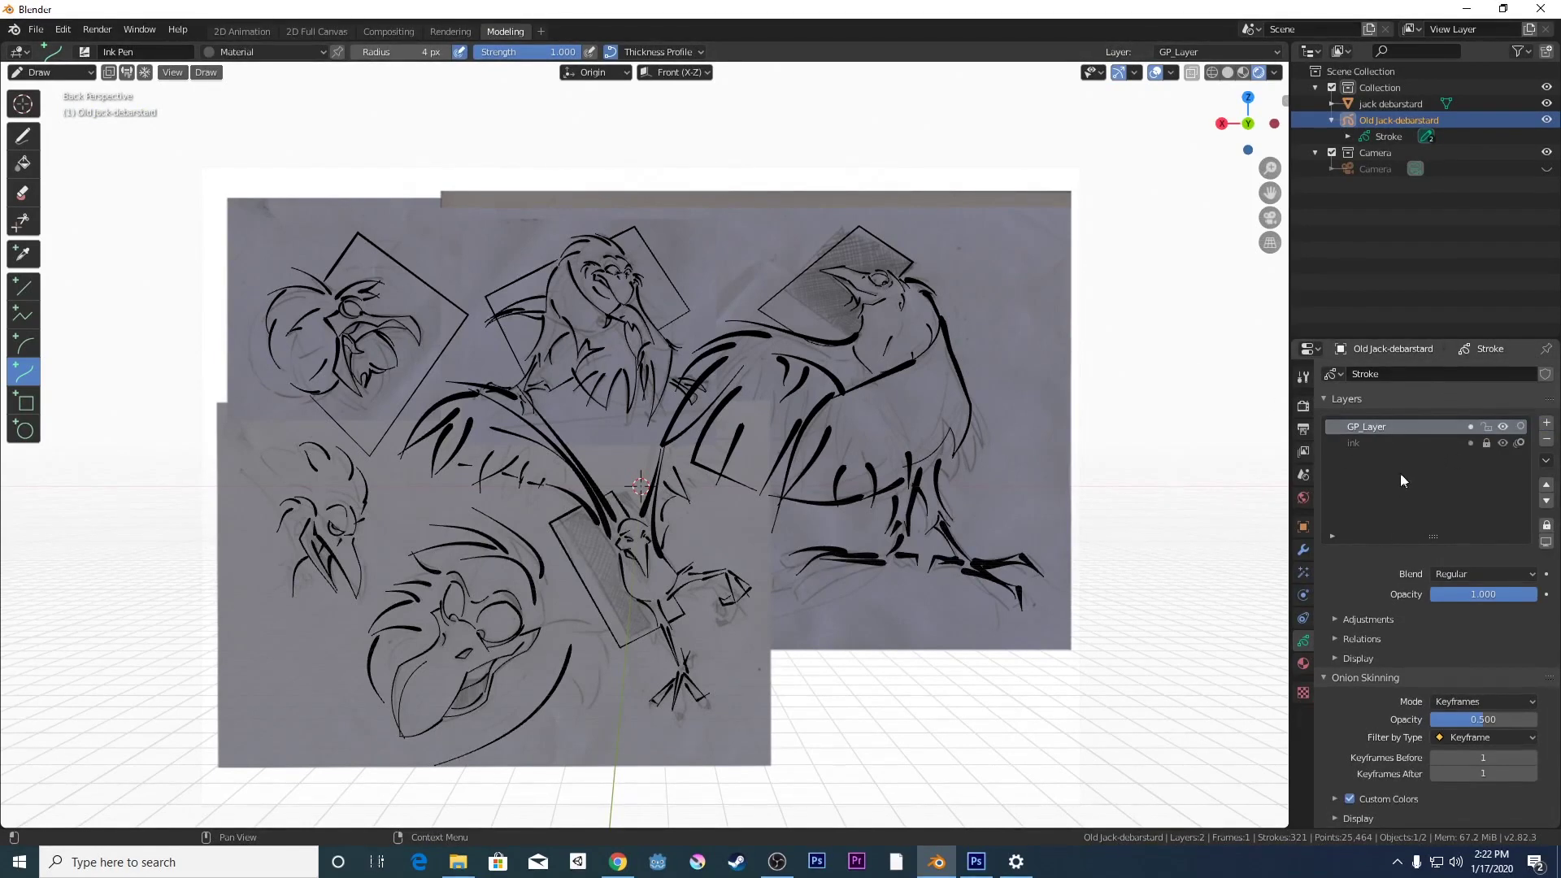
double_click(1384, 426)
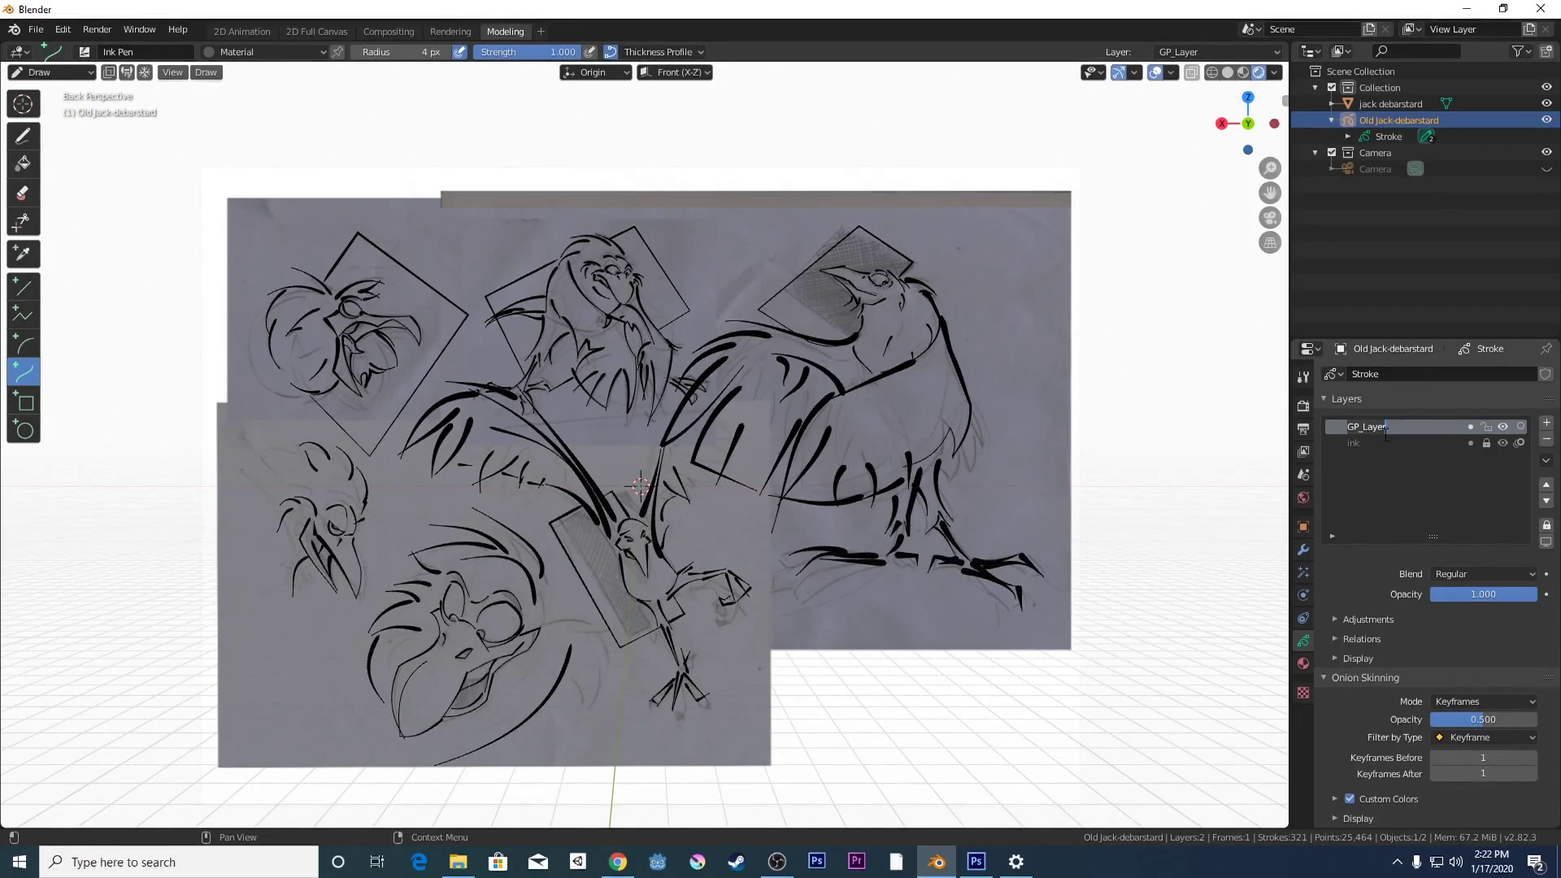
key("BackSpace")
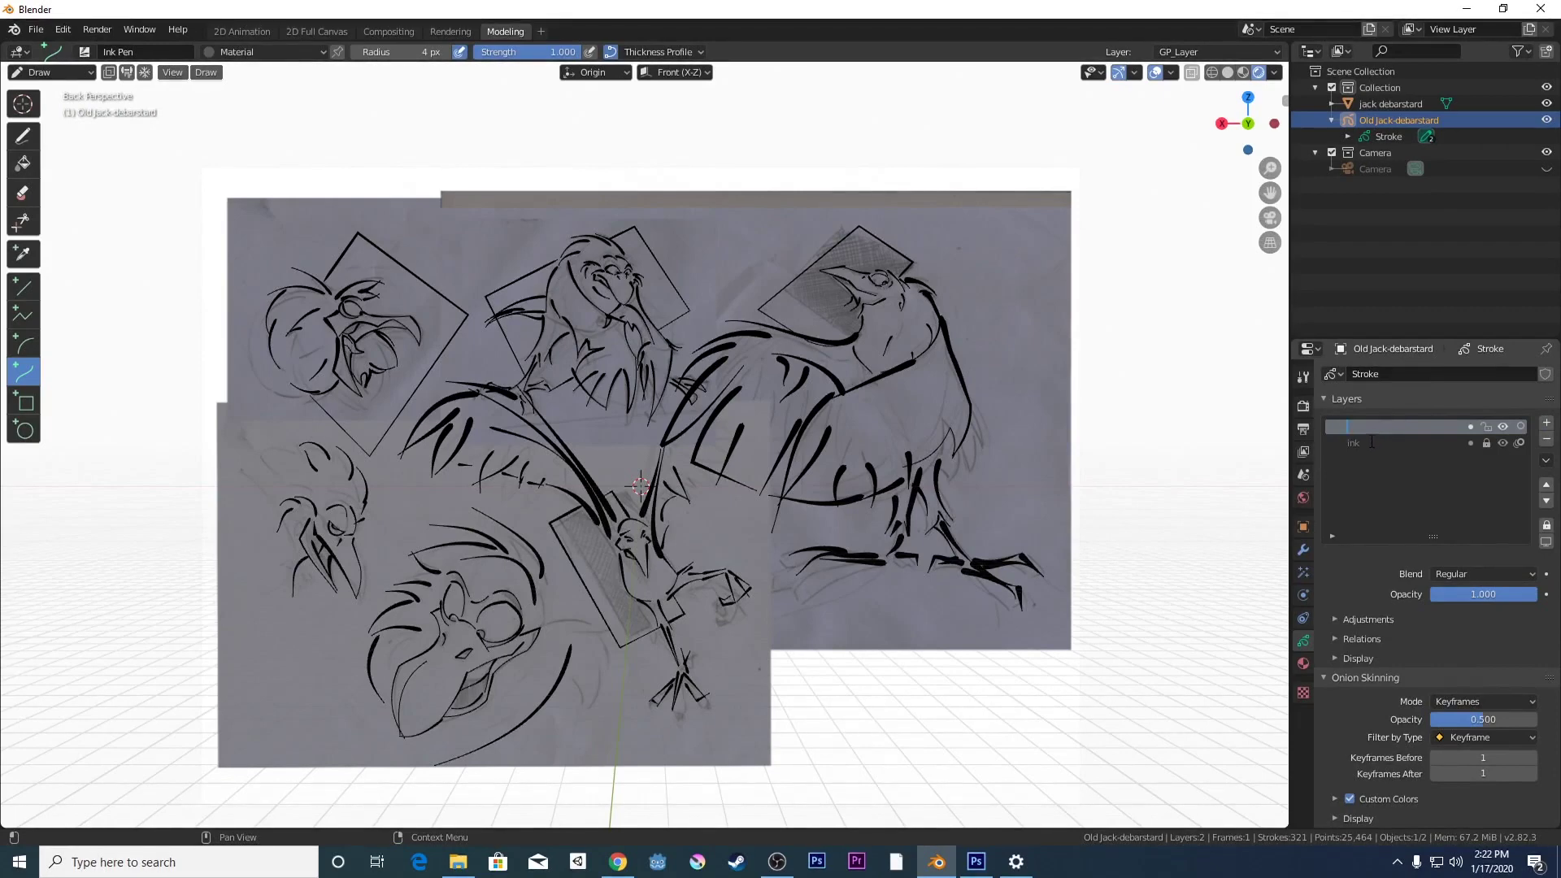
type("beaktalon")
key("Return")
- Rename the new fill material as beakandtalon
left_click(1303, 663)
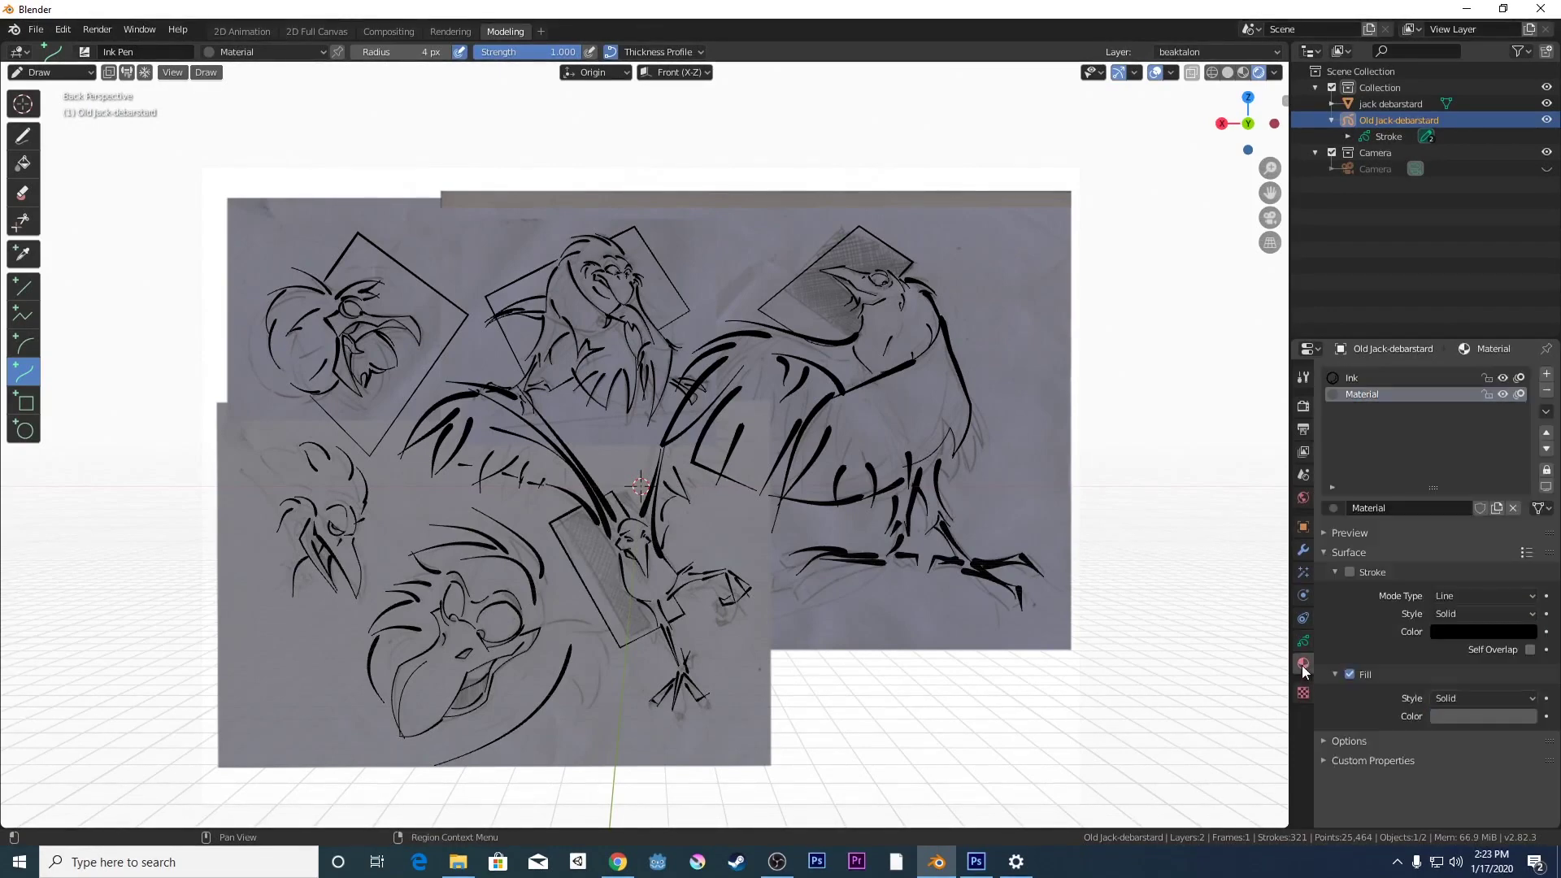
double_click(1392, 393)
key("BackSpace")
type("bea")
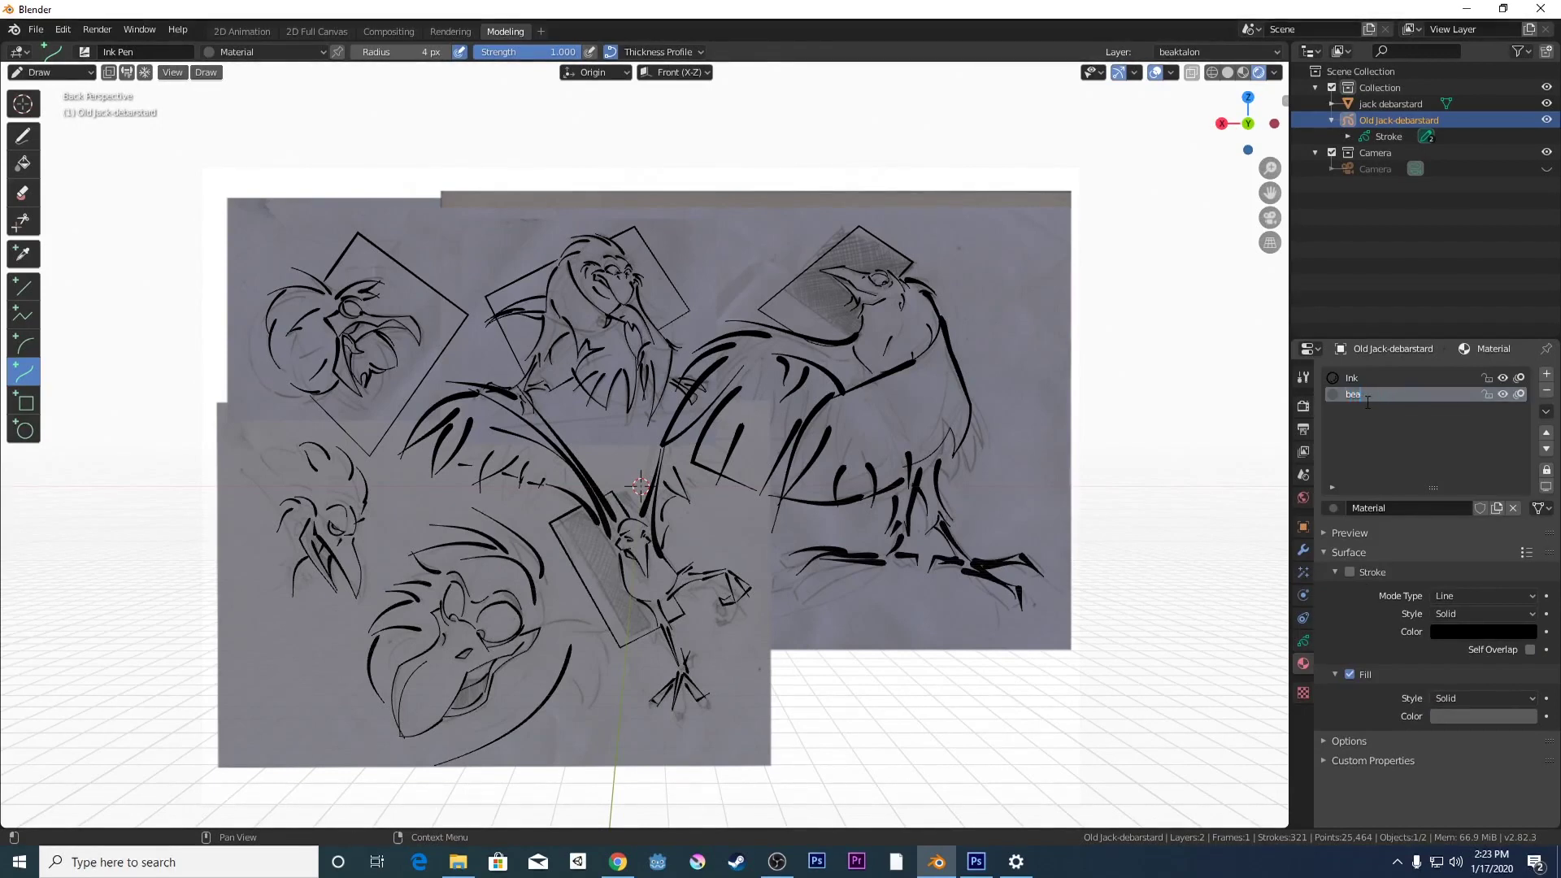
type("kandt")
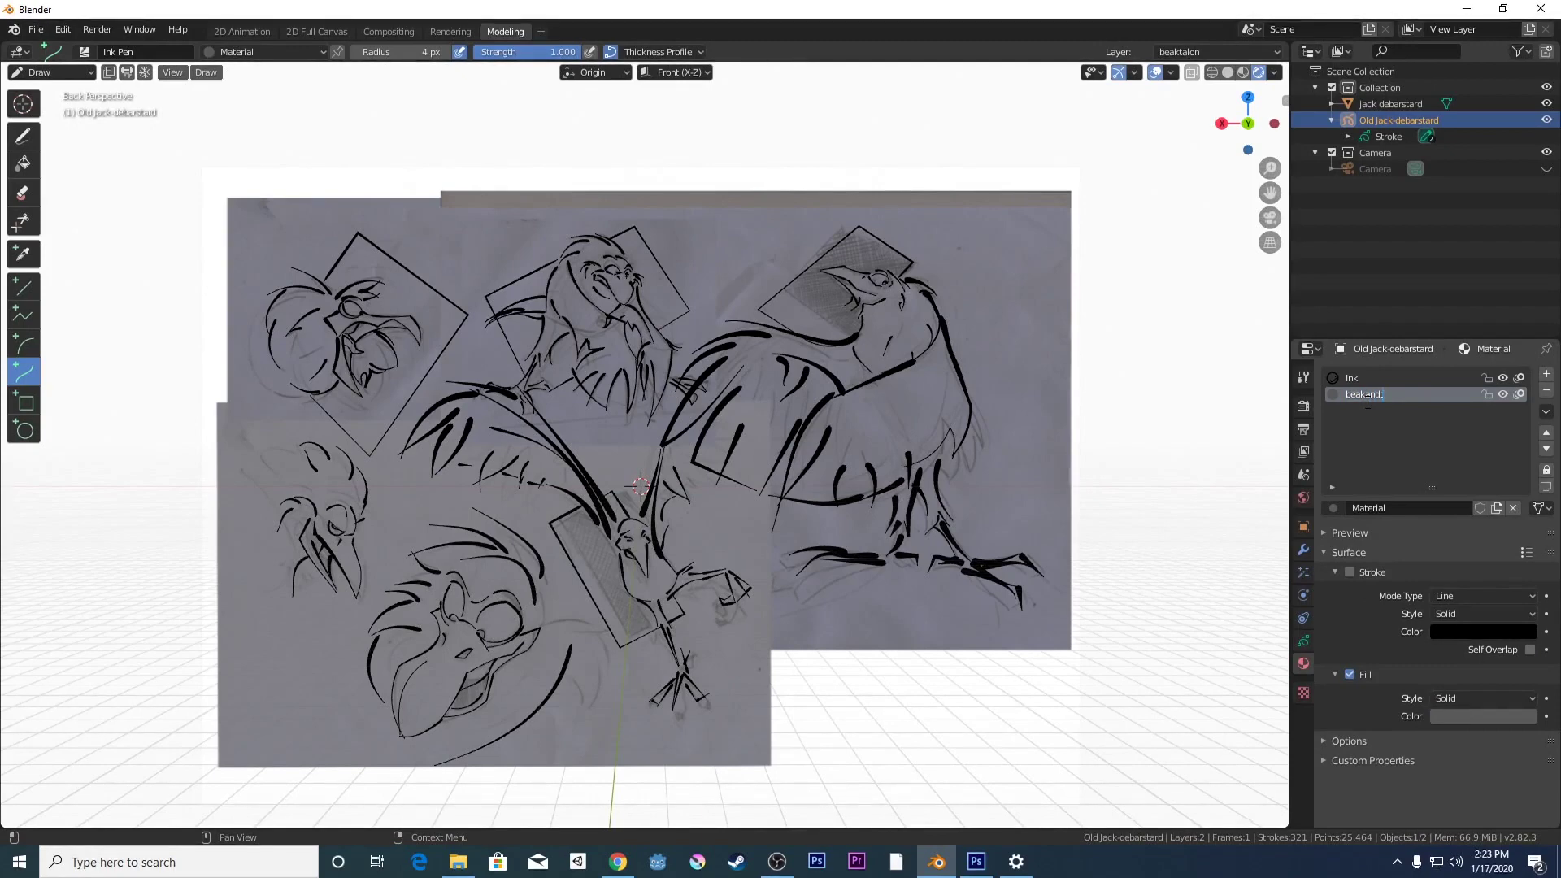
type("alon")
key("Return")
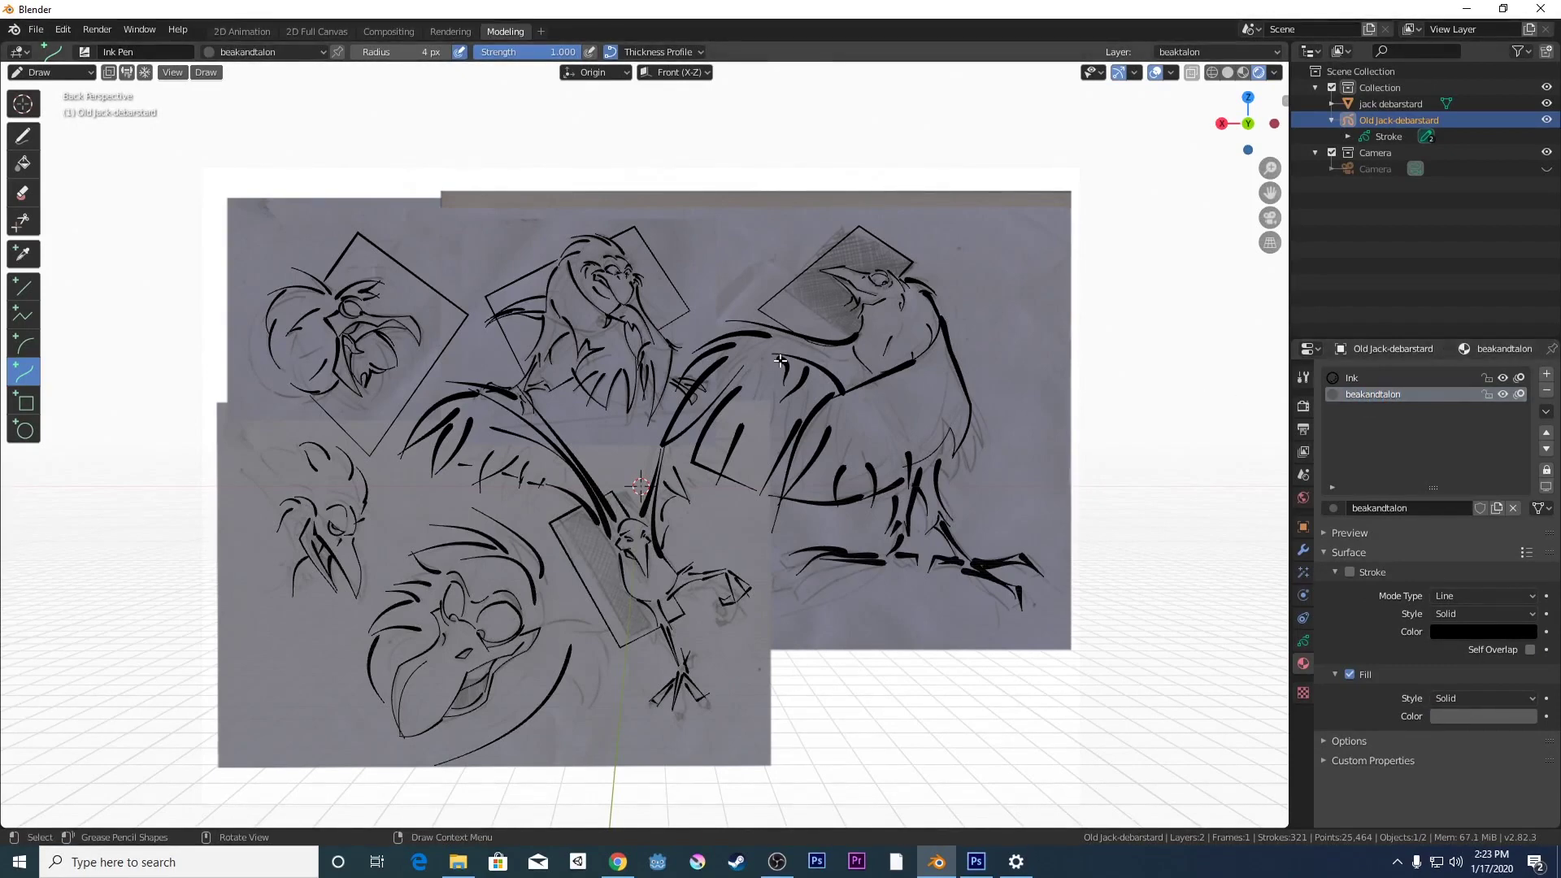
scroll(780, 361, "up", 2)
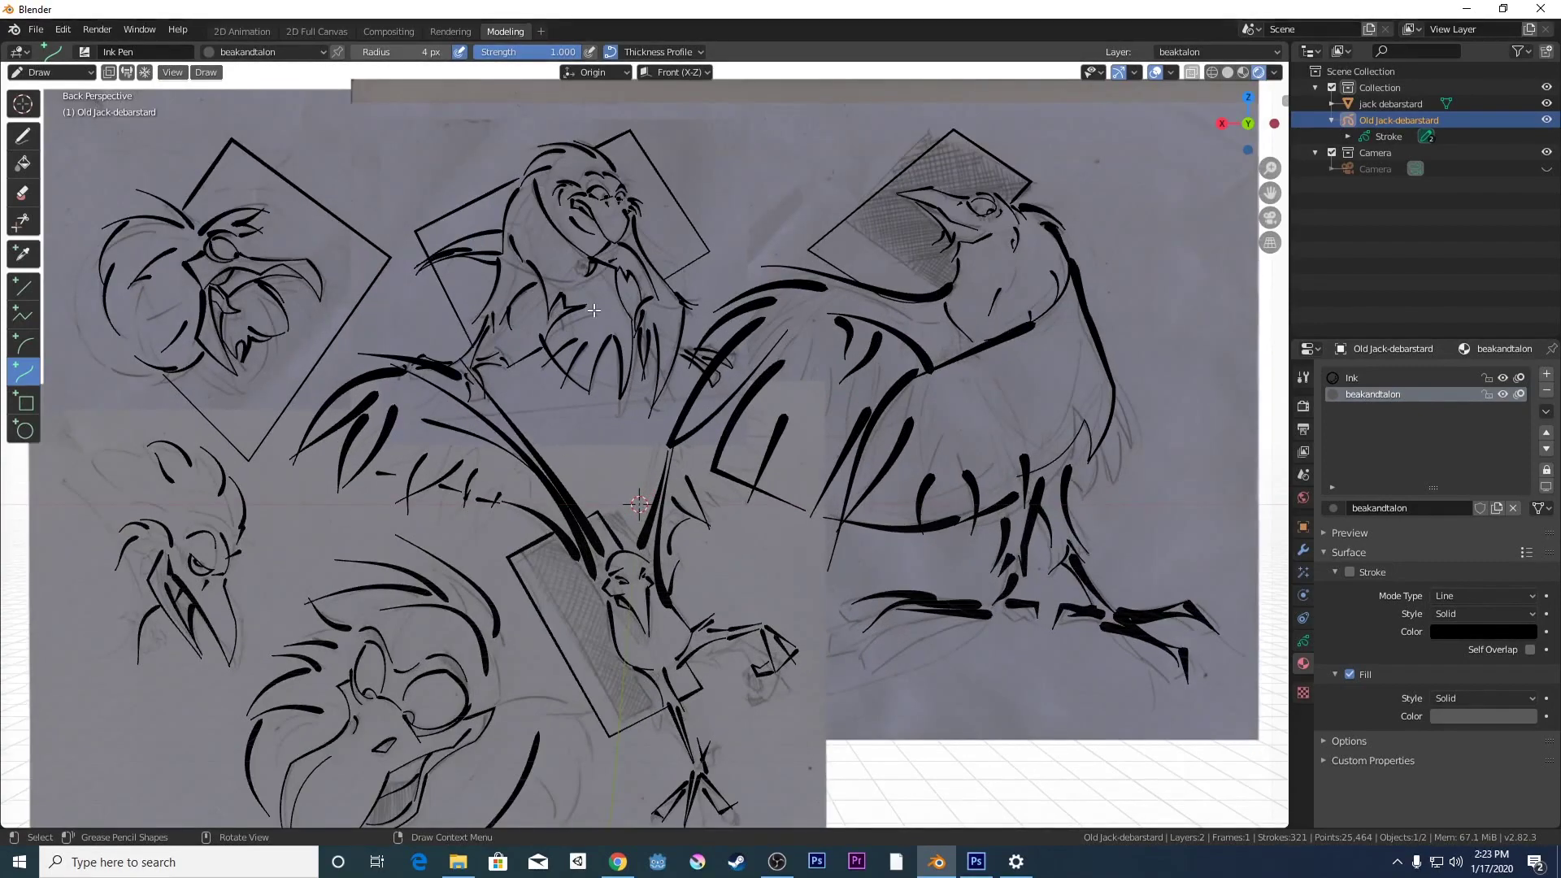
scroll(395, 298, "up", 2)
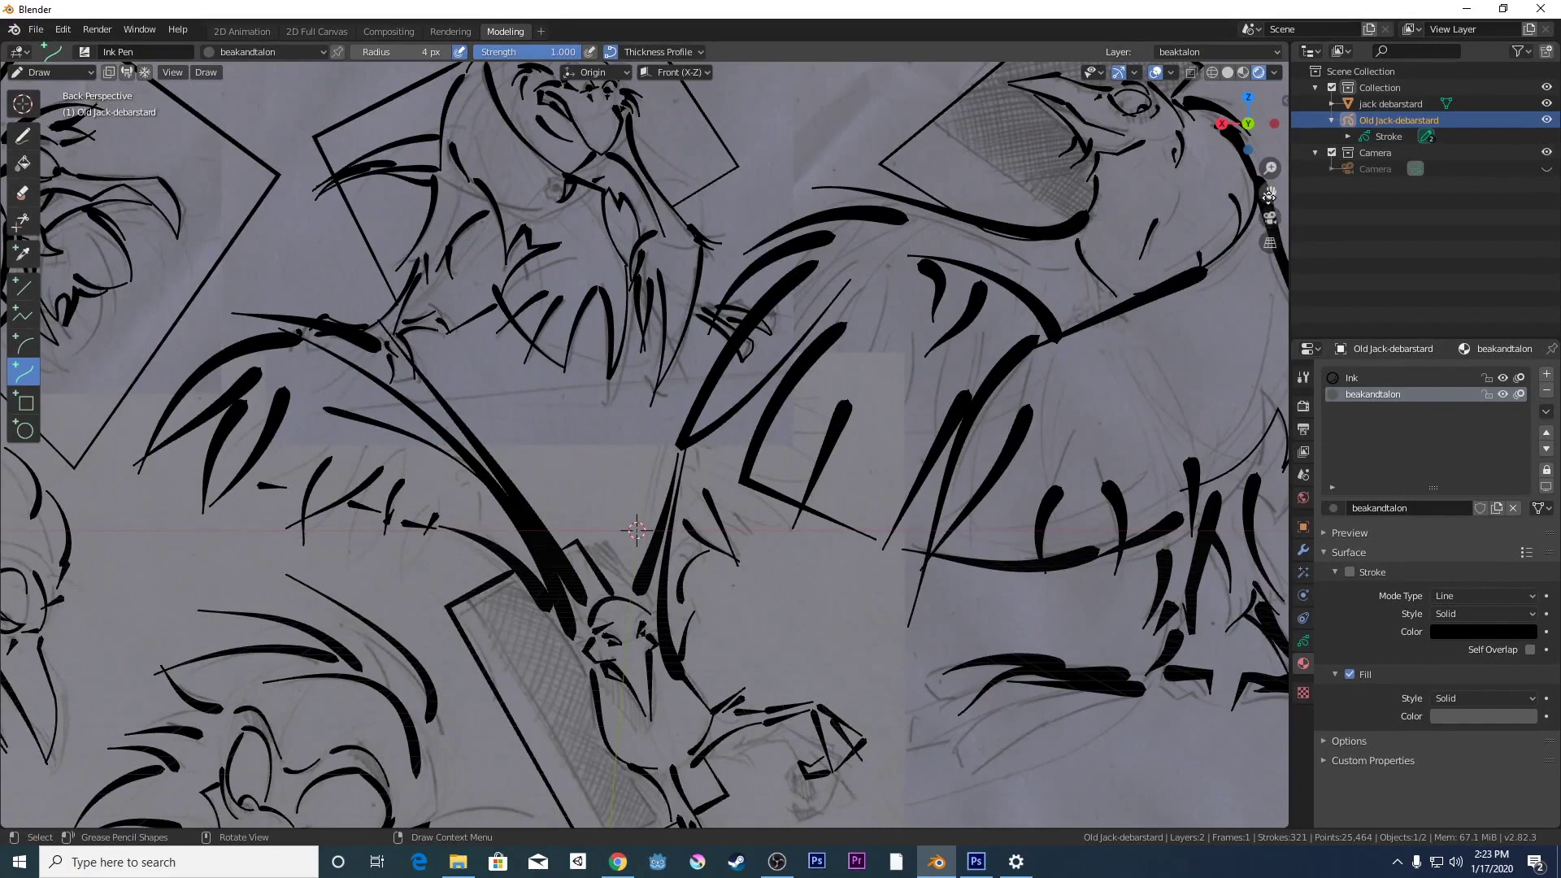
- Fill the upper beak of the diamond-framed bird head on the beaktalon layer with the beakandtalon material, using the Fill tool
mouse_move(1270, 194)
left_mouse_down()
mouse_move(544, 248)
mouse_move(618, 240)
left_mouse_up()
scroll(648, 250, "up", 3)
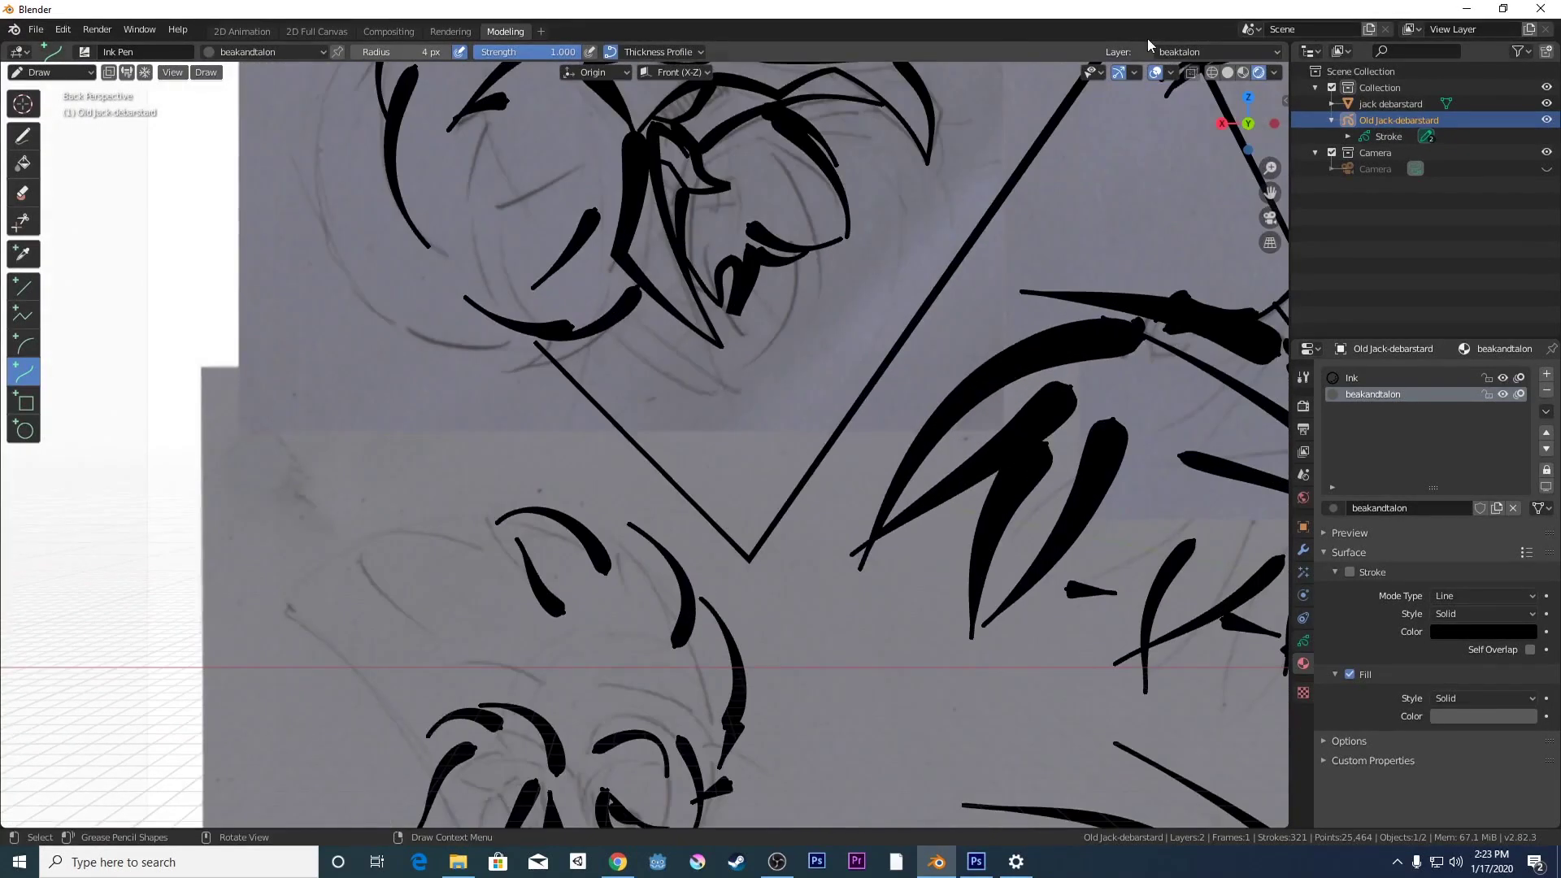
left_click_drag(1272, 194, 1312, 506)
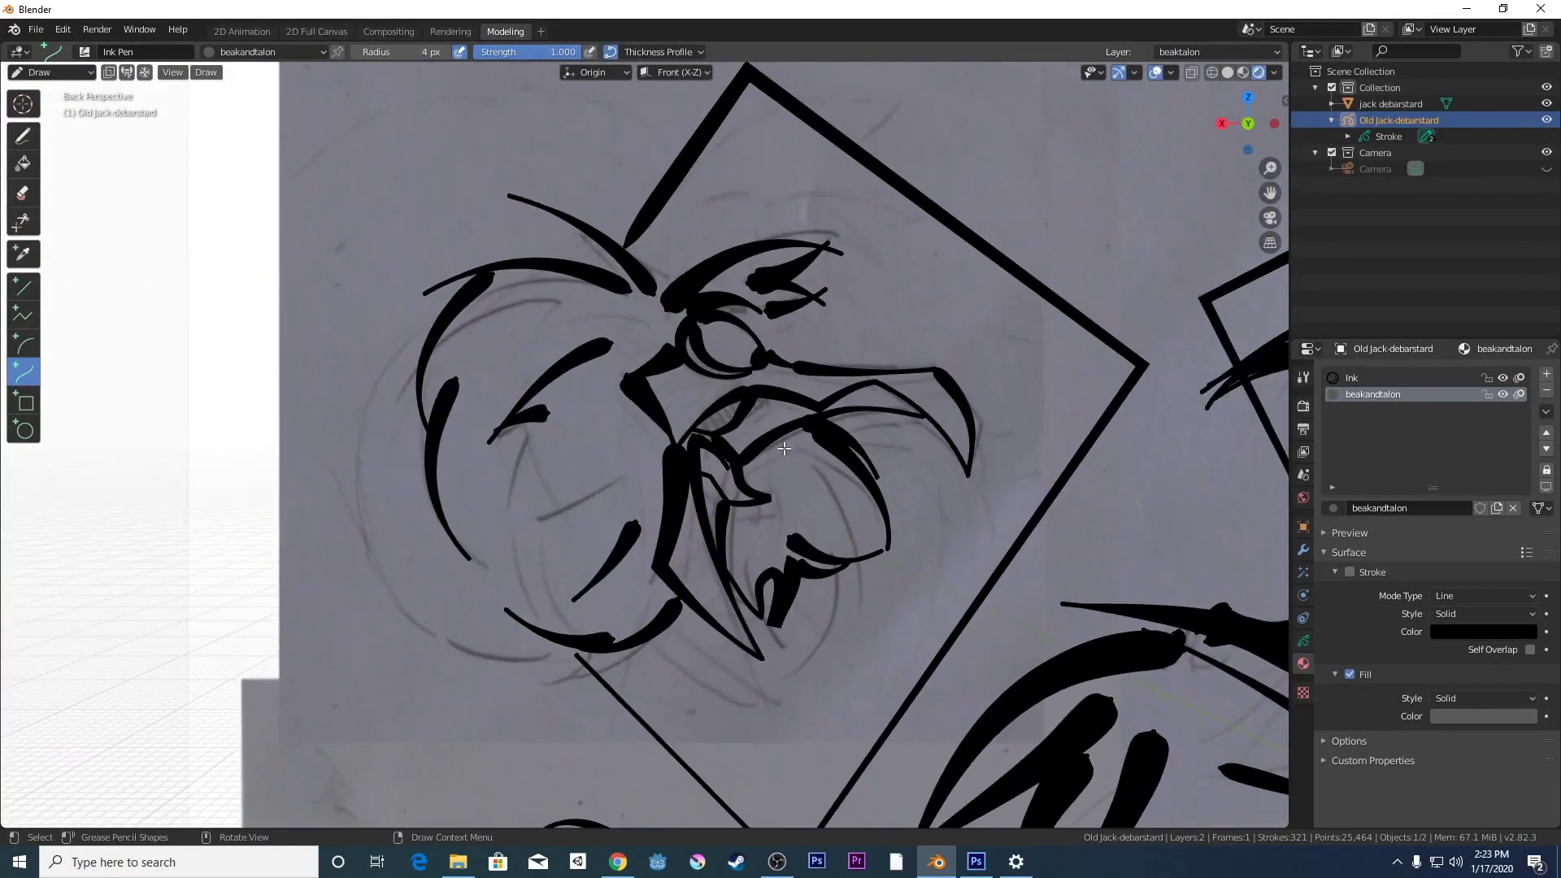
scroll(754, 450, "down", 3)
scroll(752, 448, "up", 4)
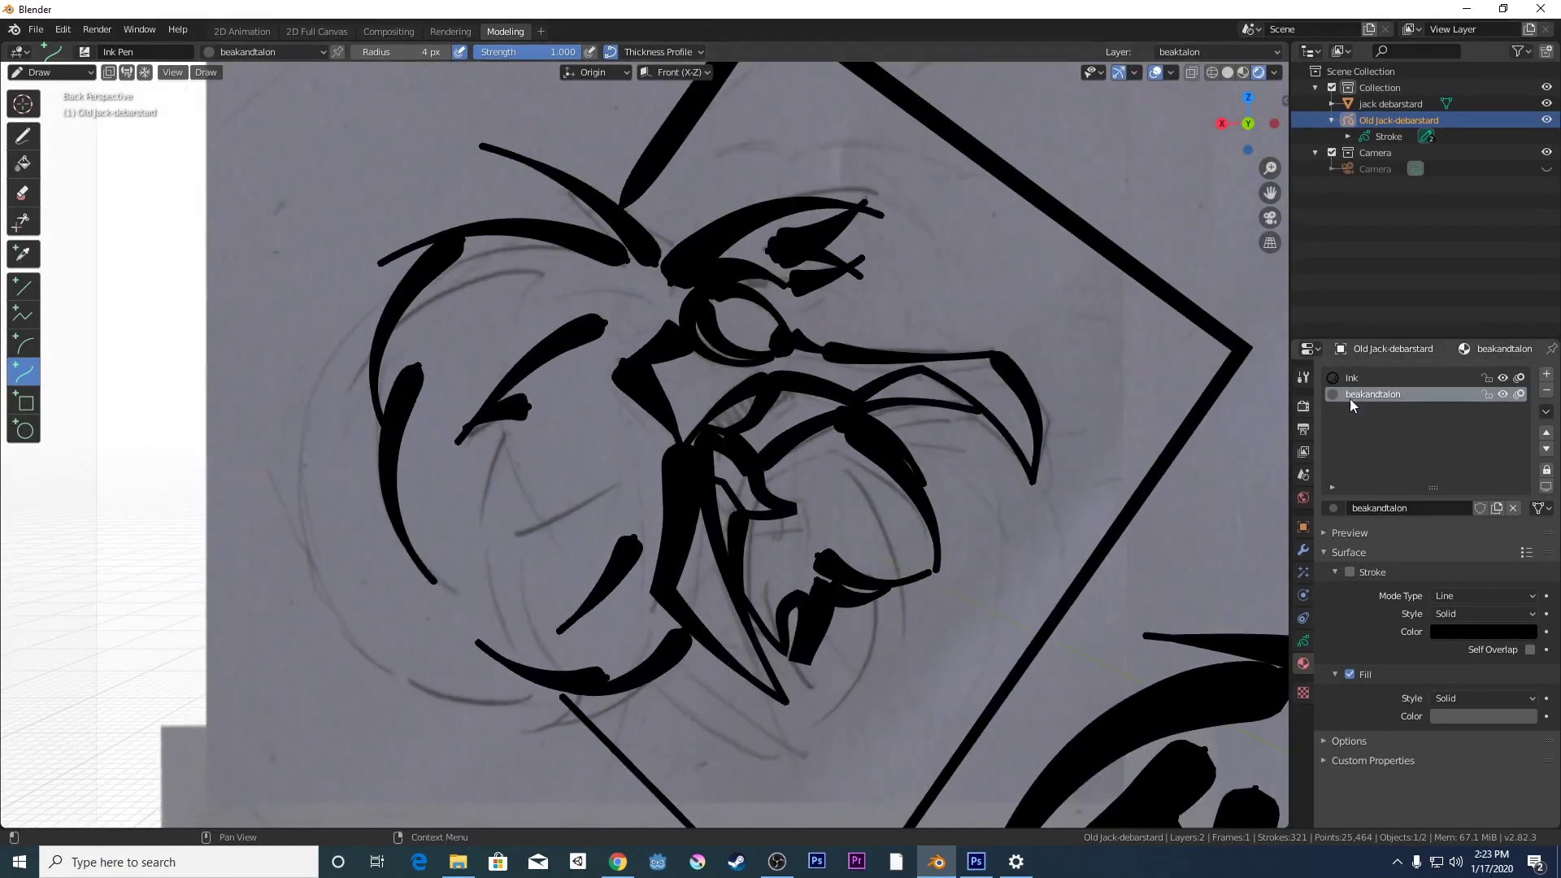
left_click(1303, 641)
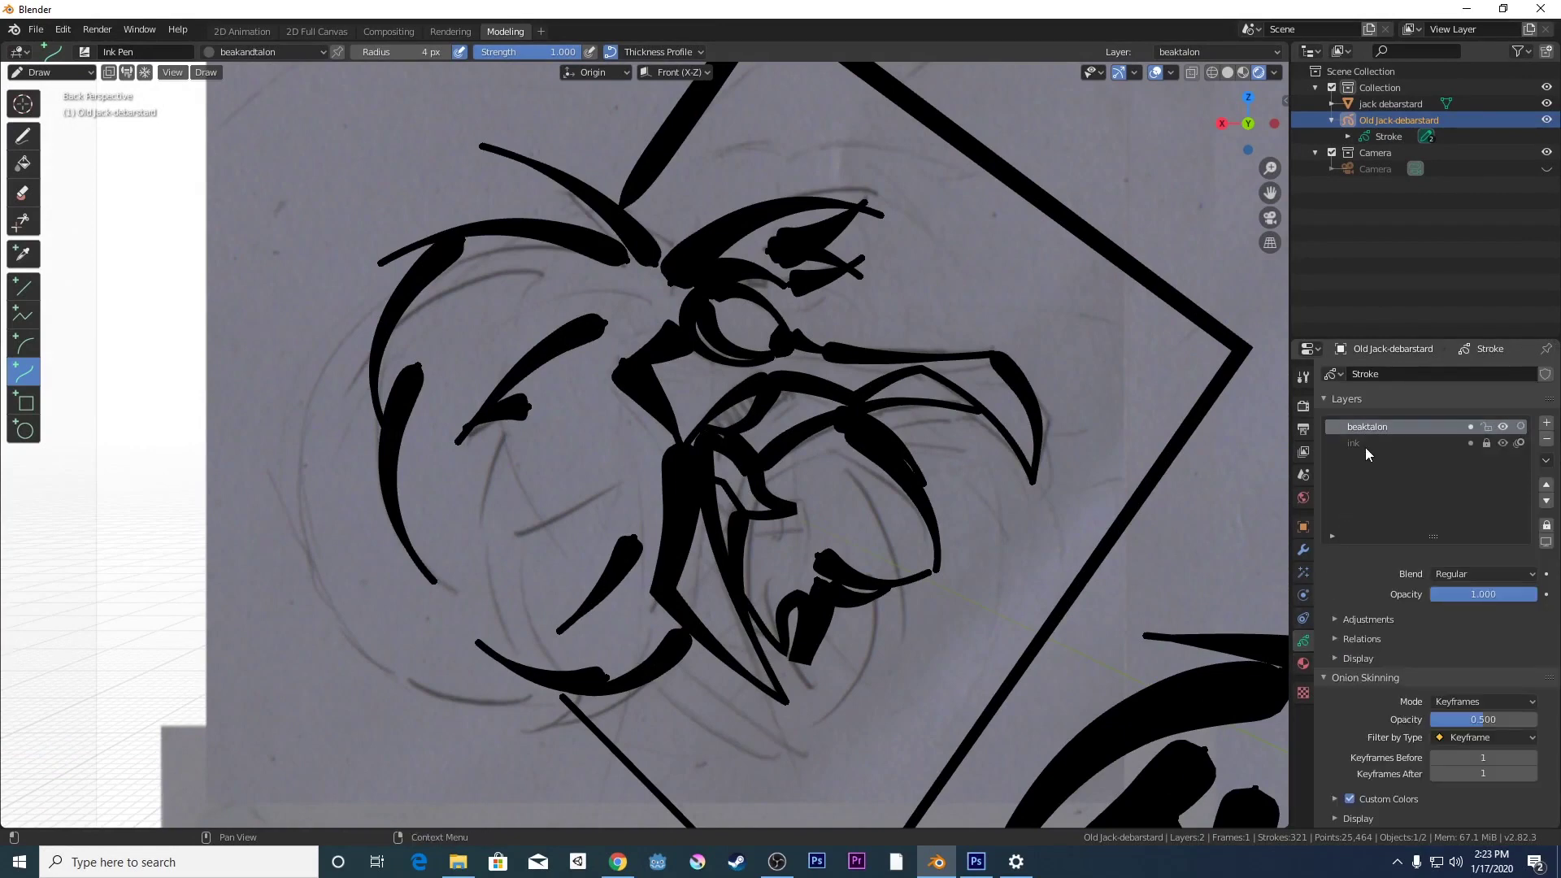
left_click(1303, 663)
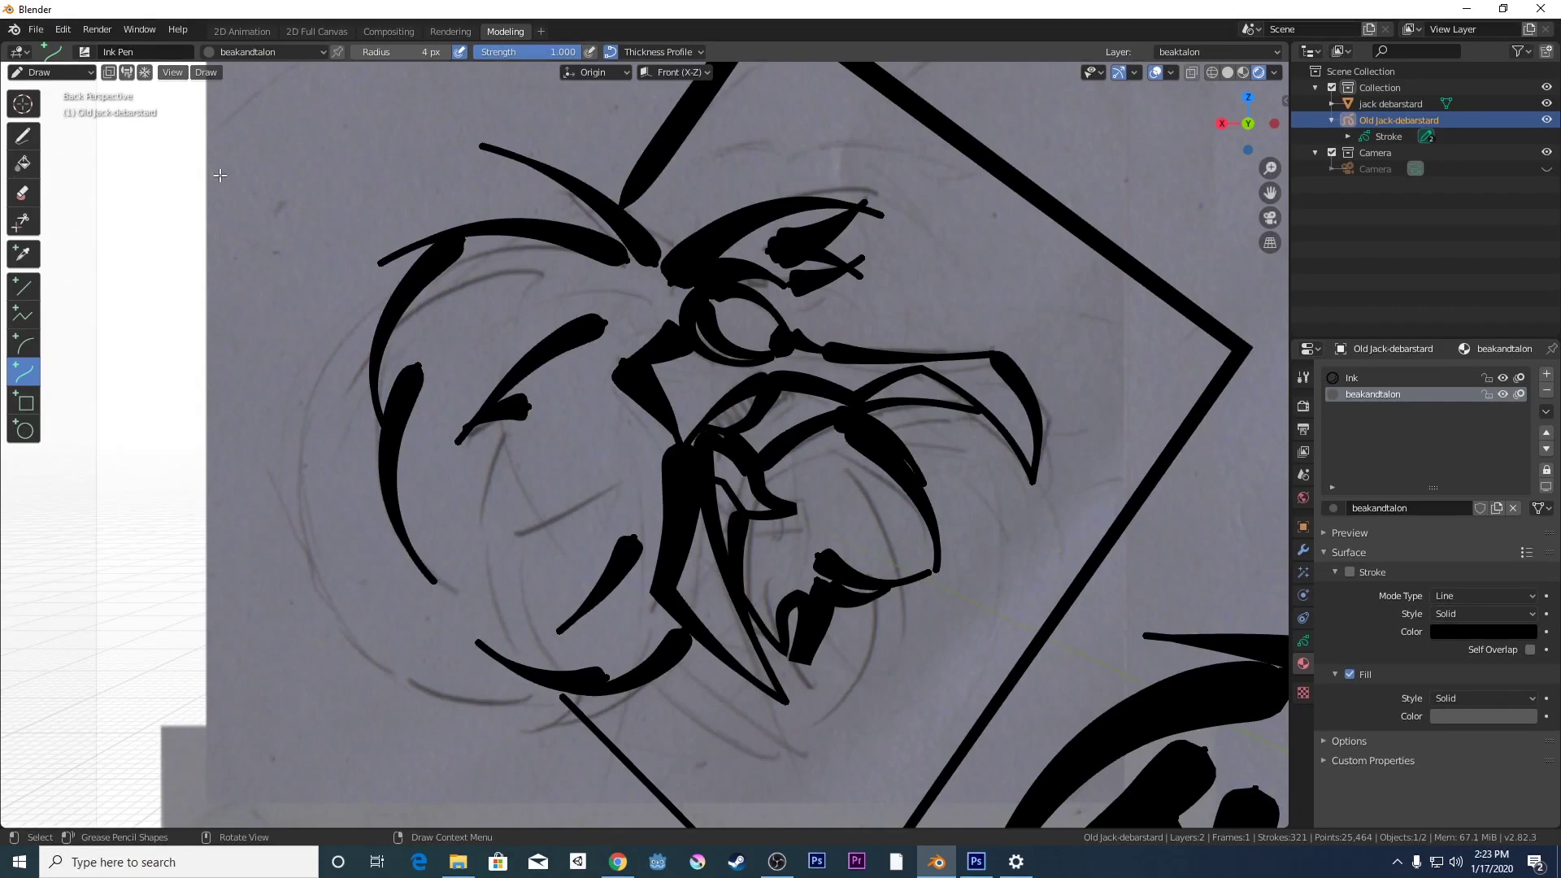
left_click(23, 161)
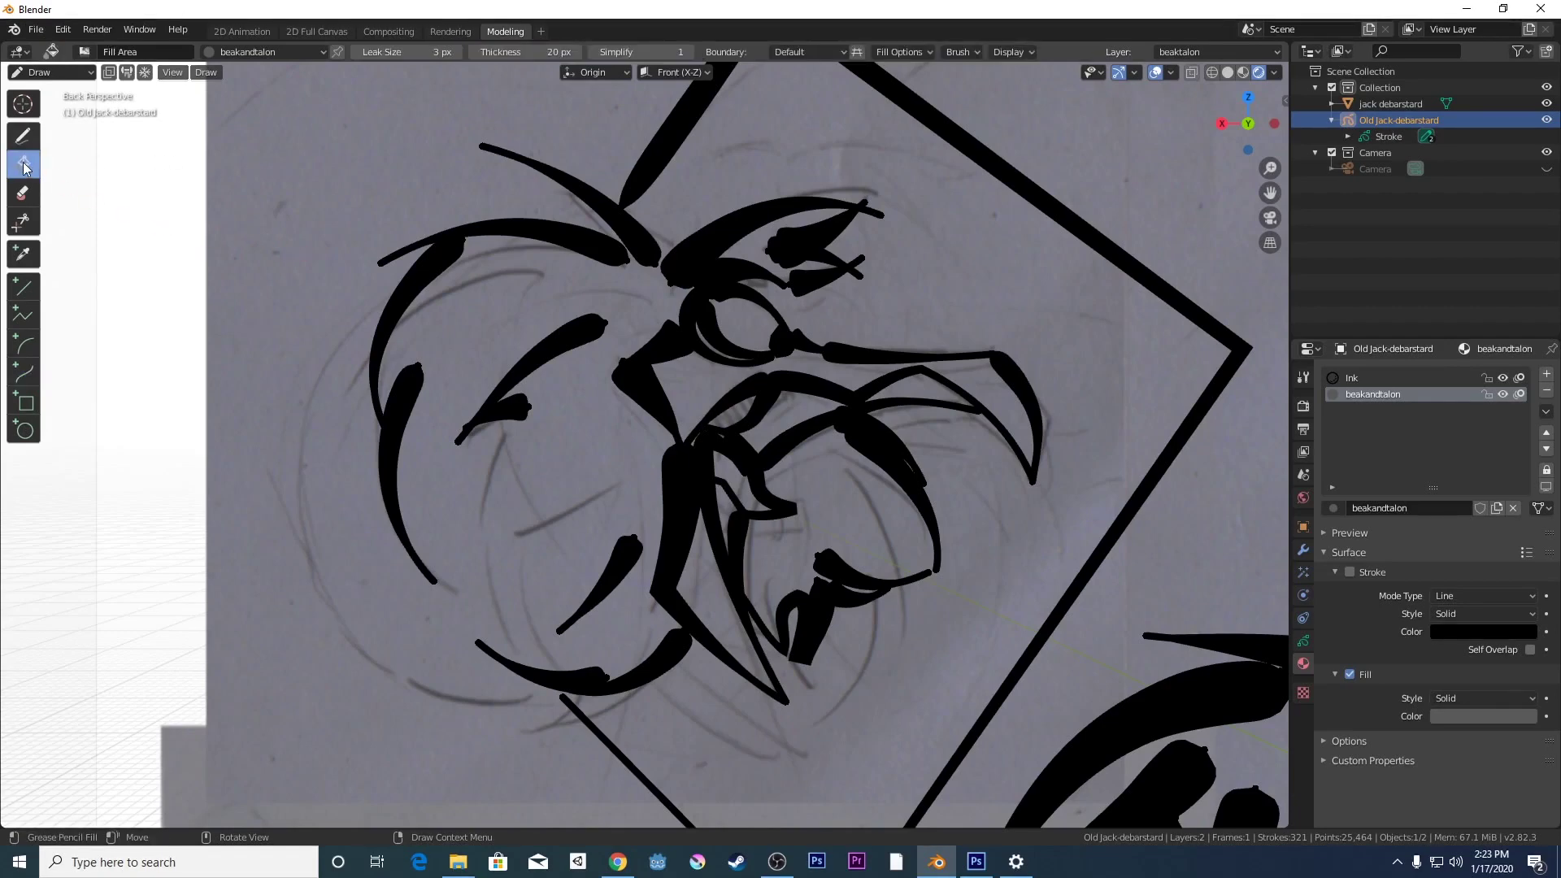
left_click(703, 391)
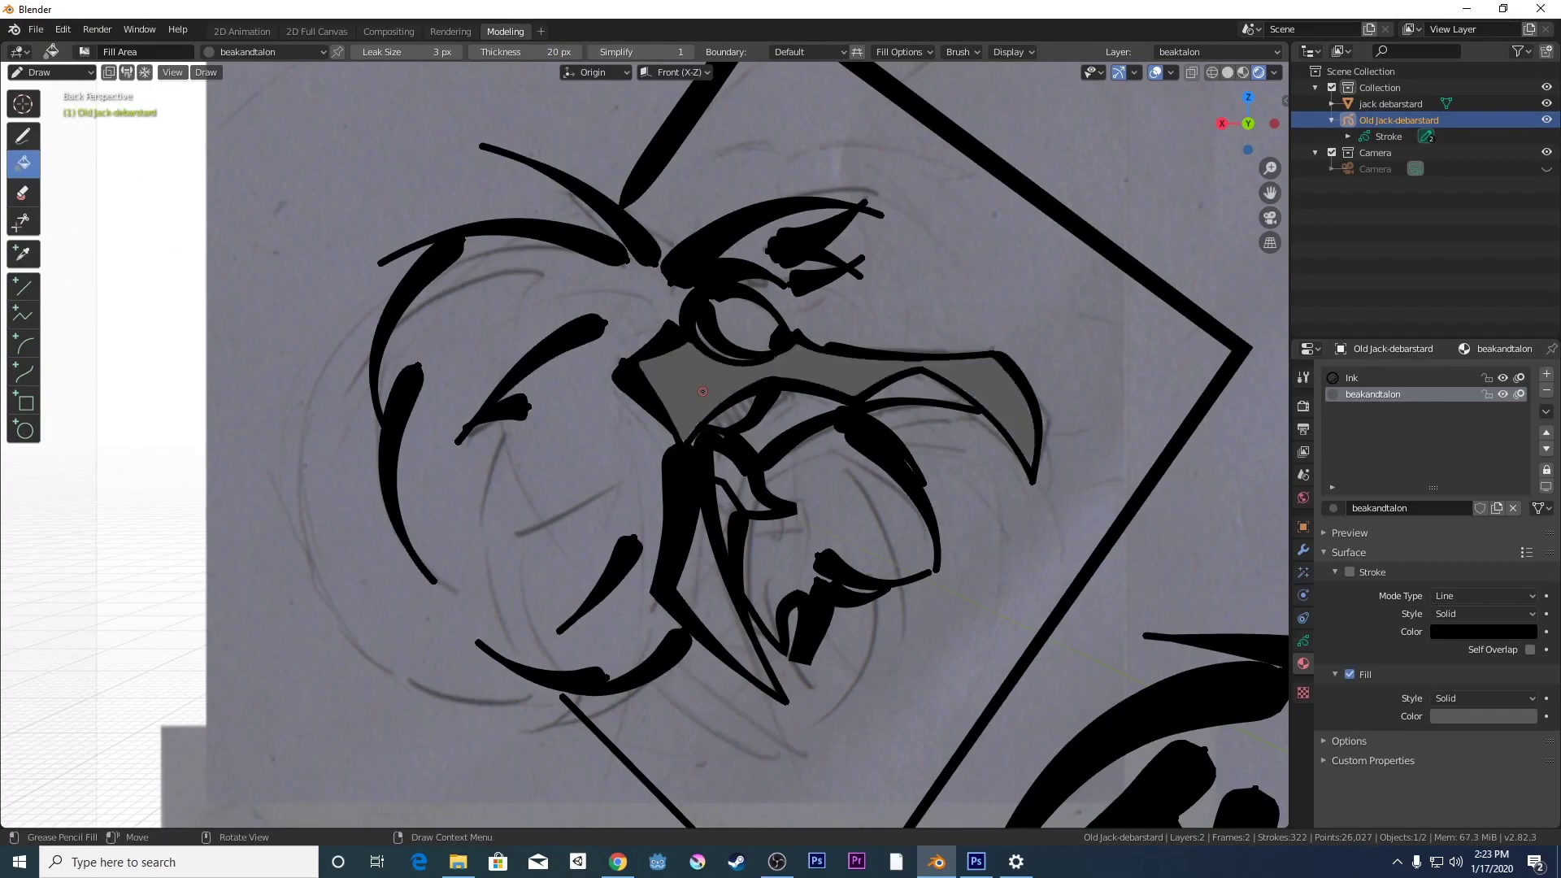
- Fill the lower beak of the same bird head with the beakandtalon material
scroll(740, 447, "down", 6)
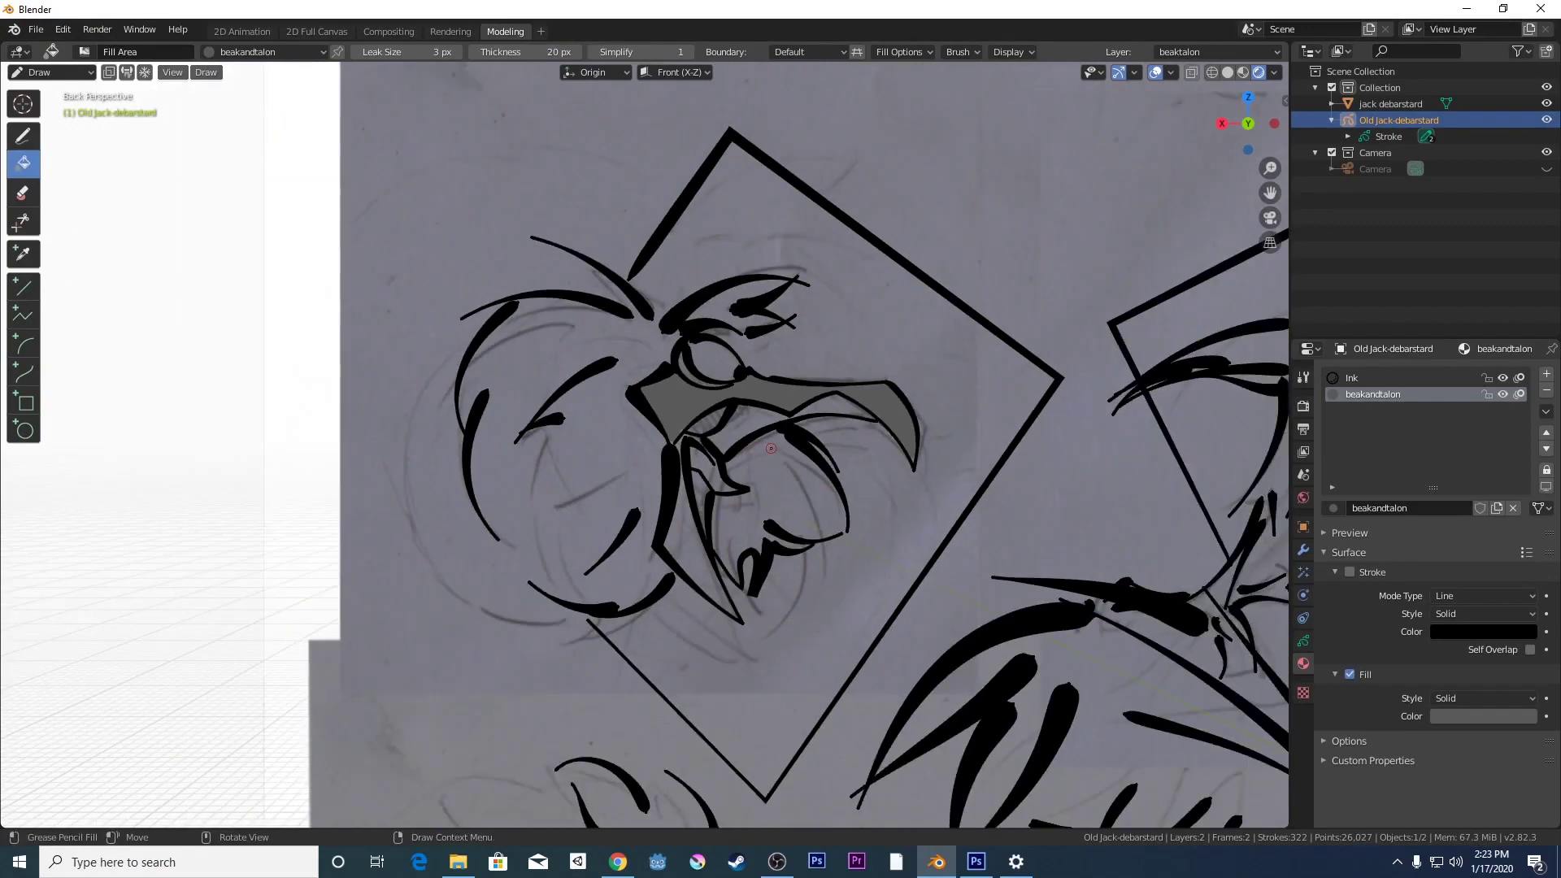
scroll(771, 462, "up", 10)
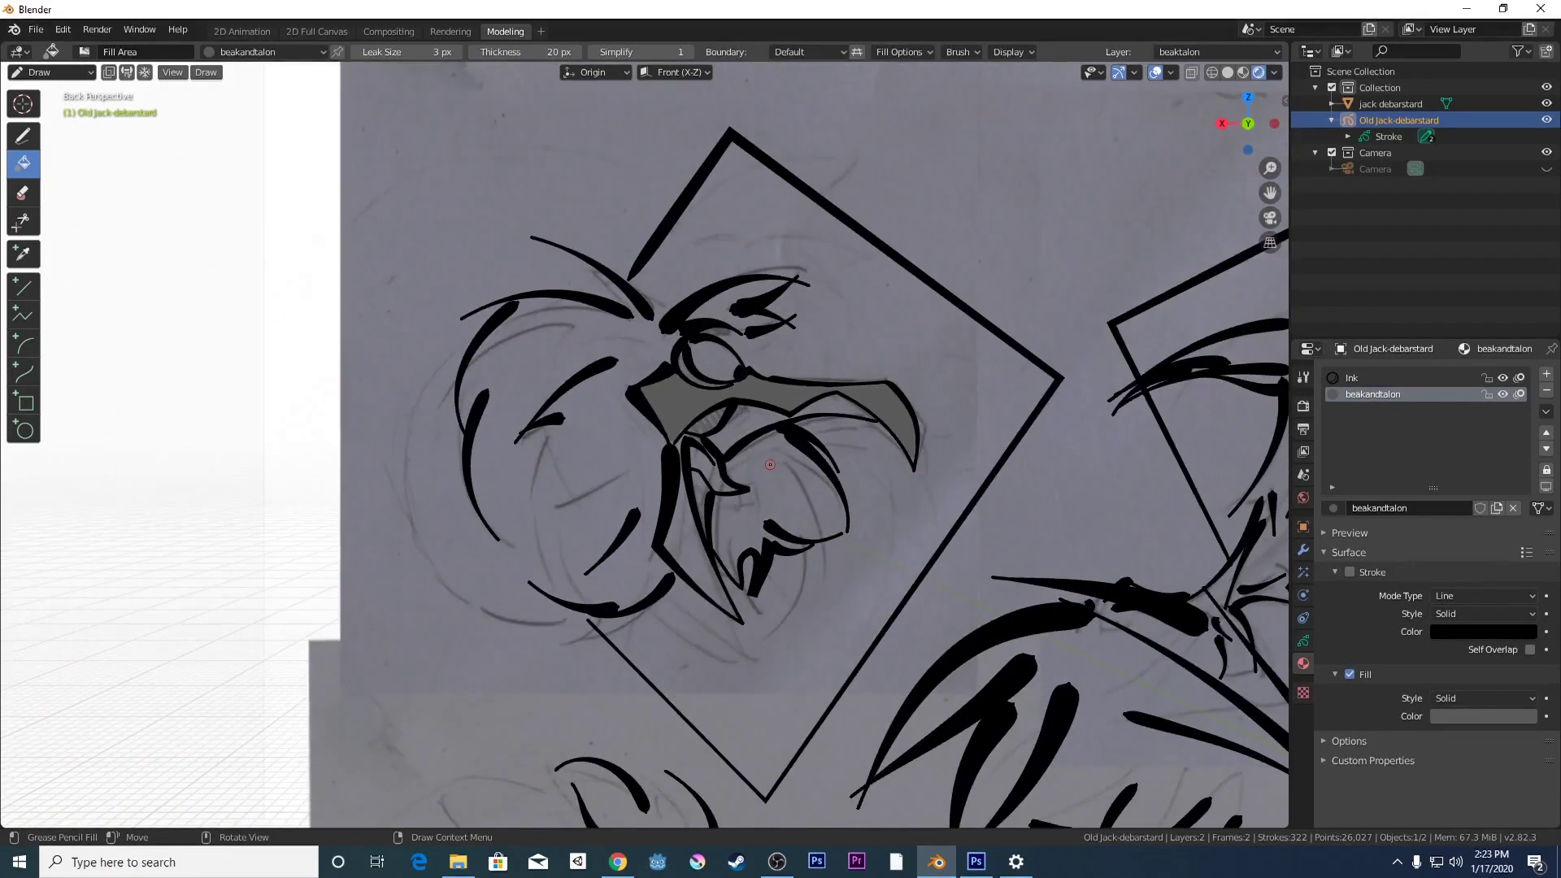
scroll(771, 468, "down", 8)
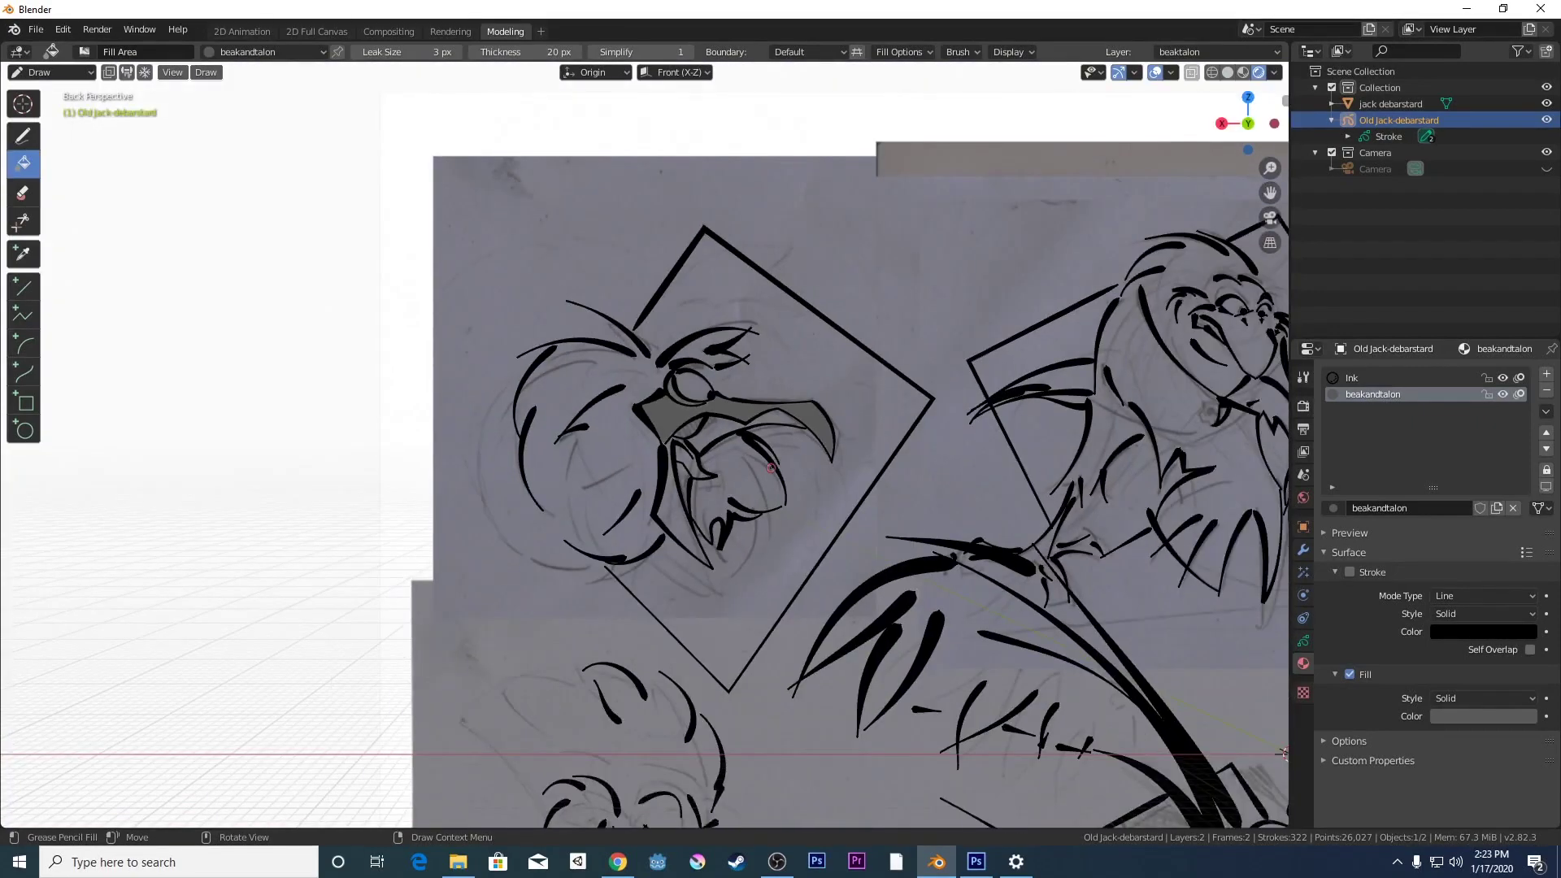
scroll(771, 467, "up", 5)
scroll(770, 468, "up", 3)
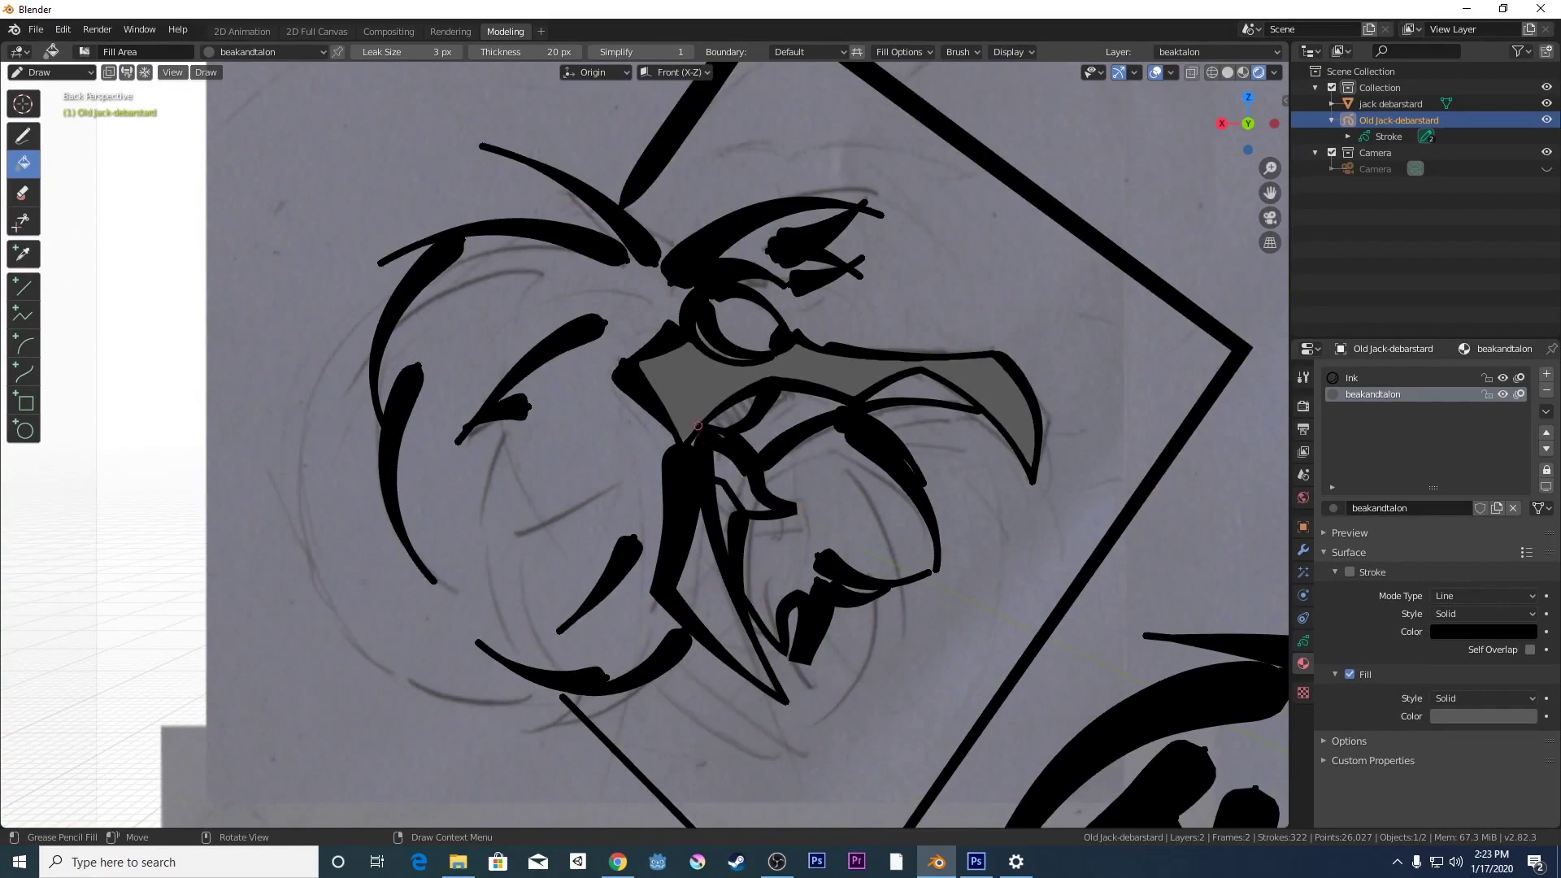
scroll(697, 425, "up", 2)
scroll(698, 425, "down", 5)
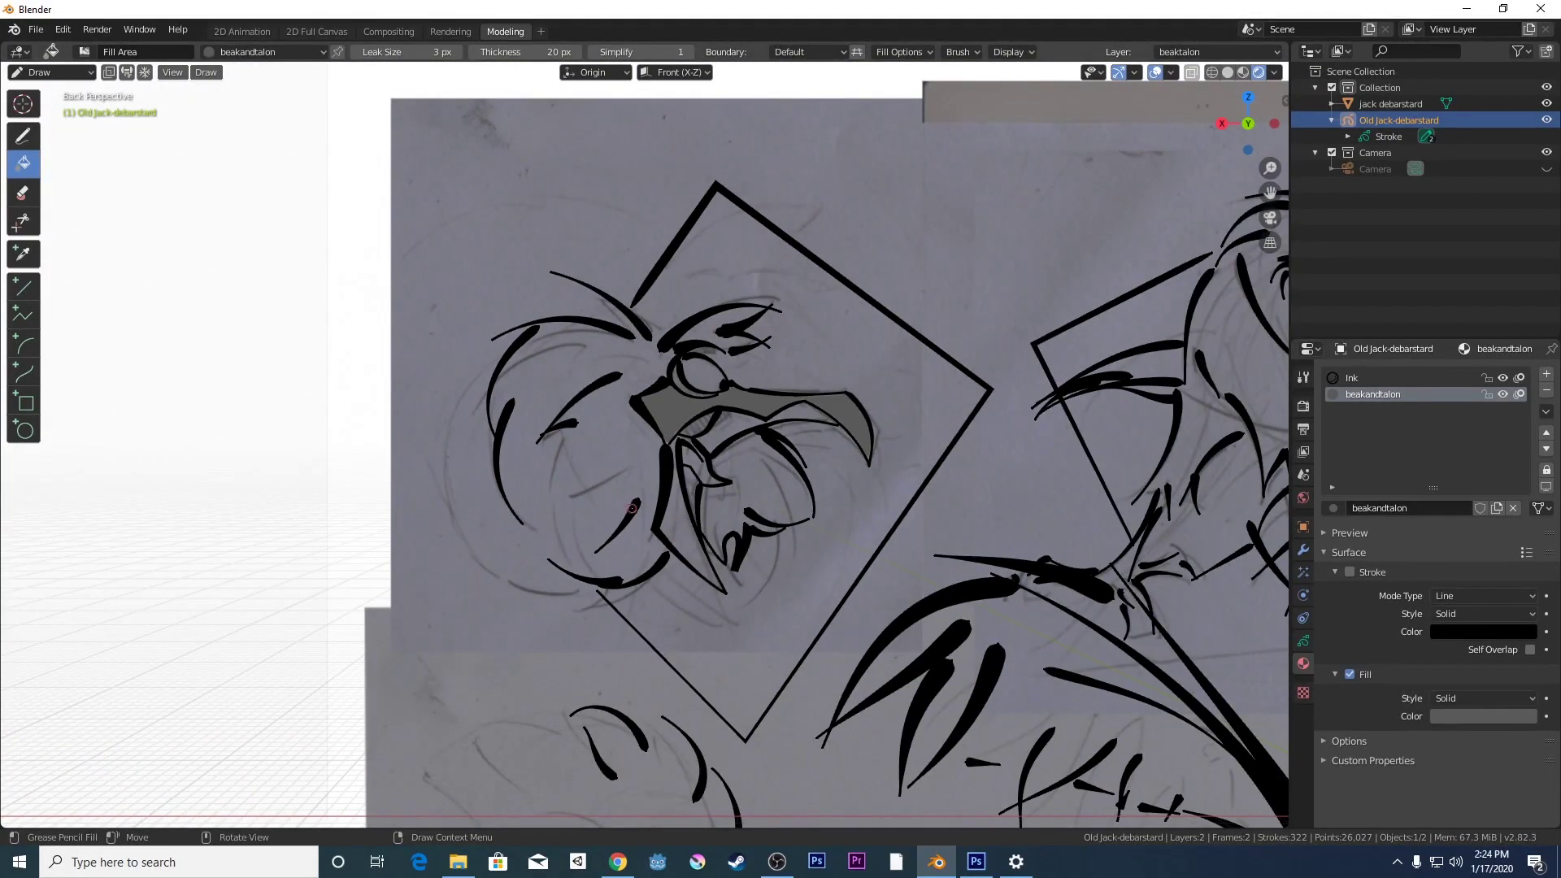
left_click(691, 564)
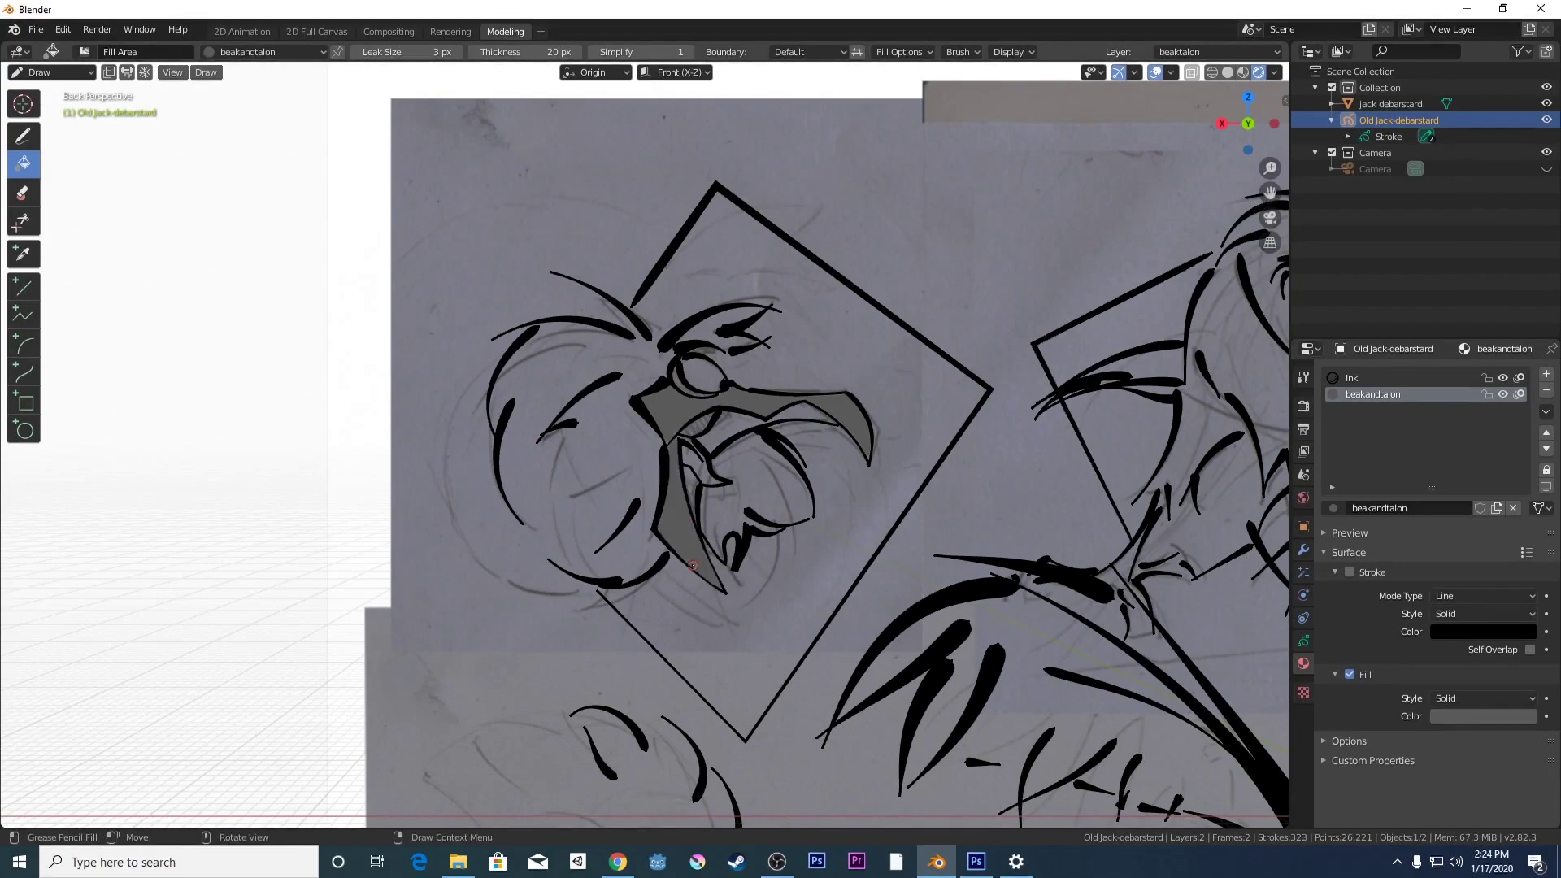
- Inspect the beak fills at different magnifications, and undo both the lower and upper beak fills
scroll(691, 564, "up", 4)
scroll(694, 565, "down", 7)
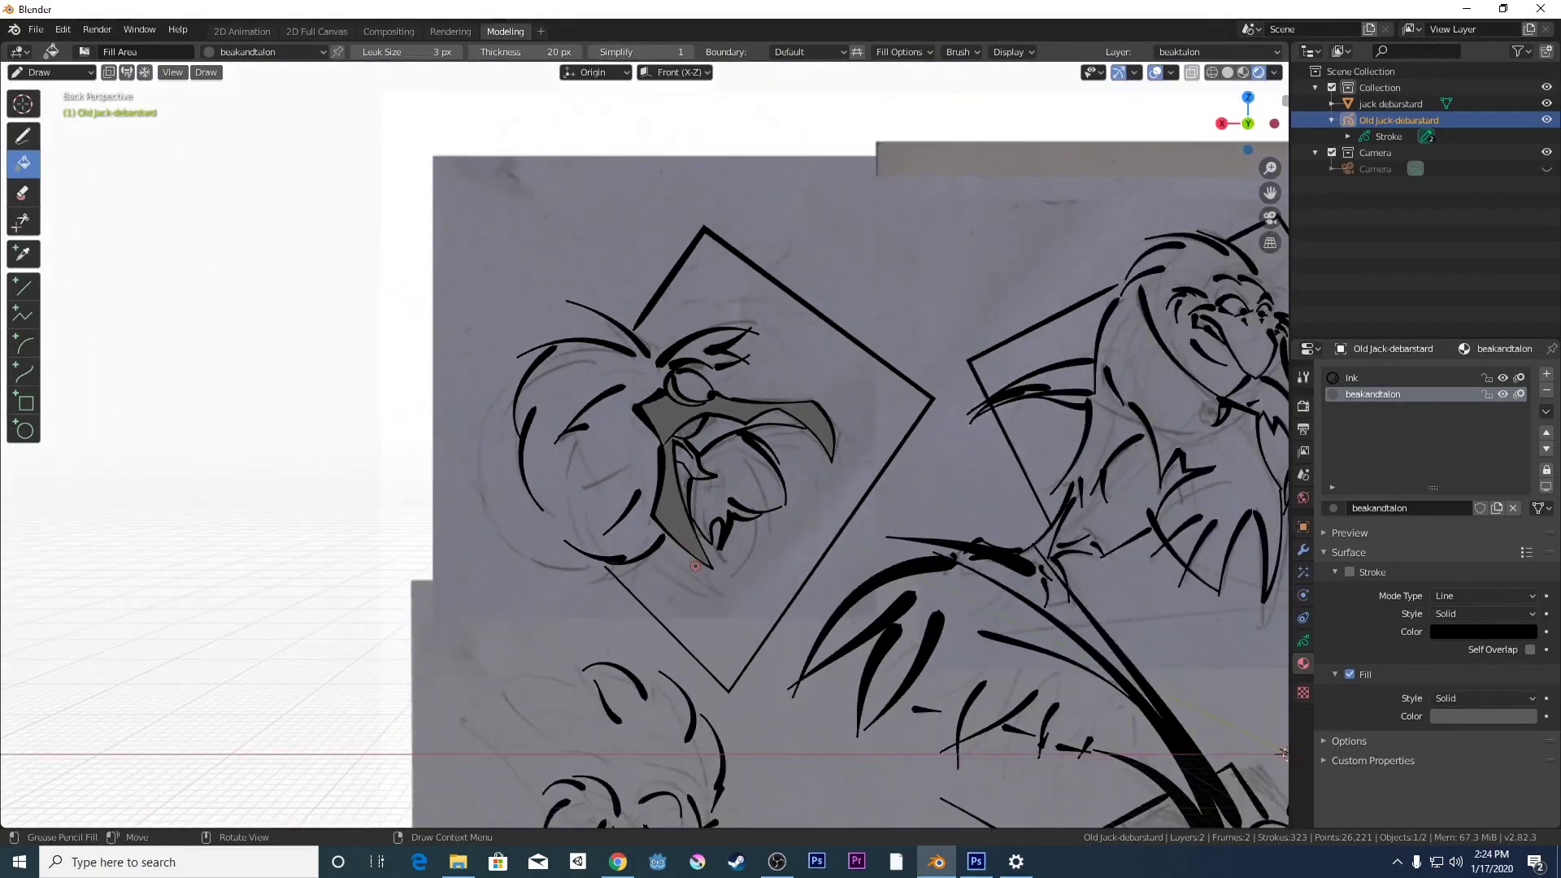
scroll(695, 566, "up", 6)
scroll(695, 566, "up", 2)
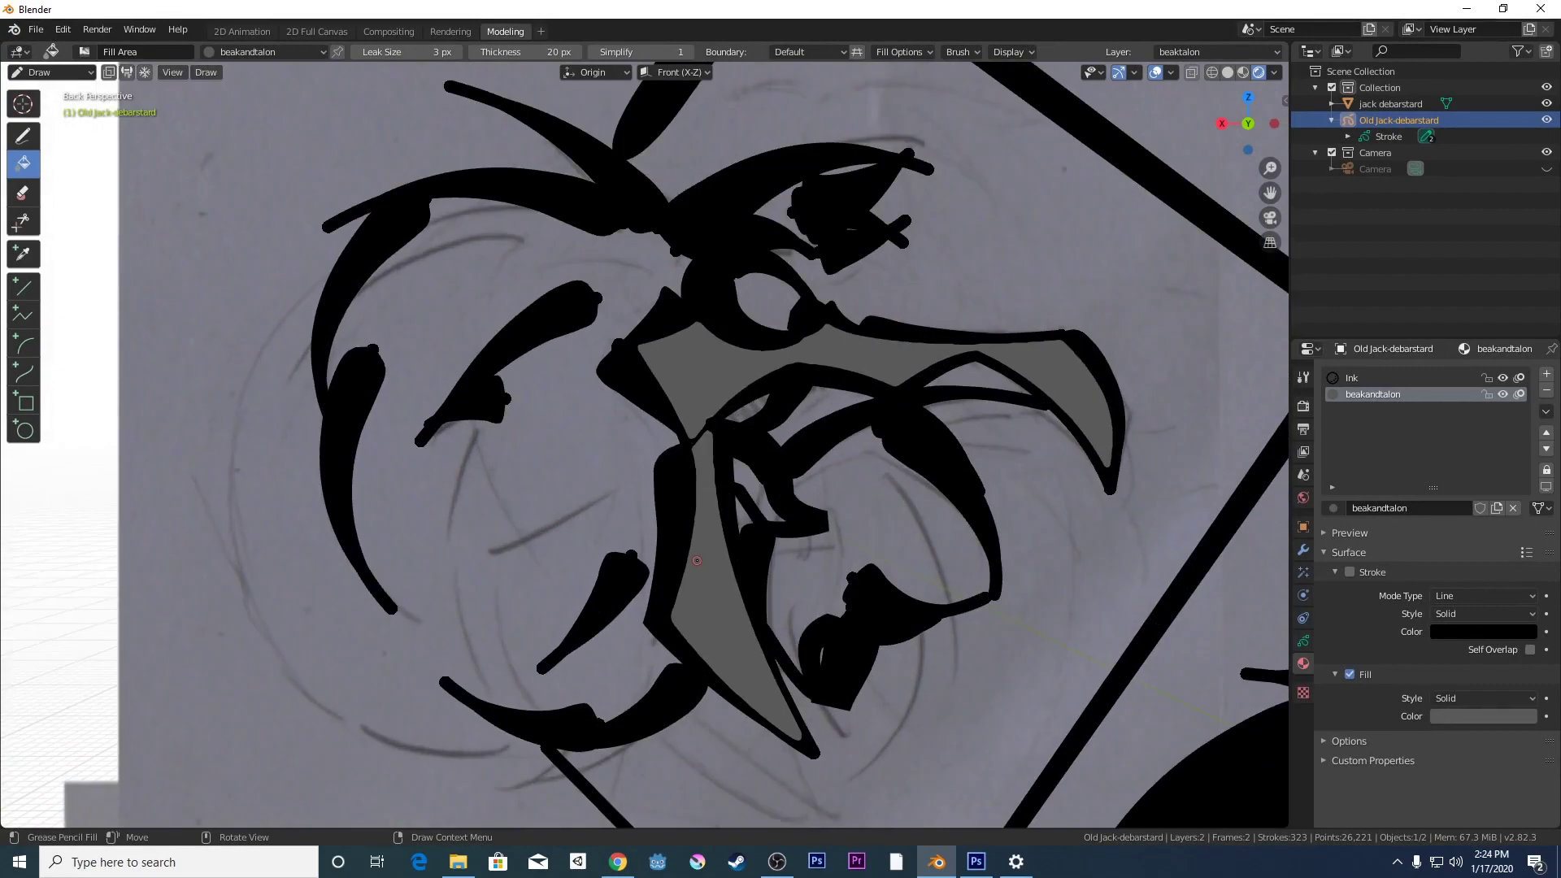
scroll(696, 560, "down", 4)
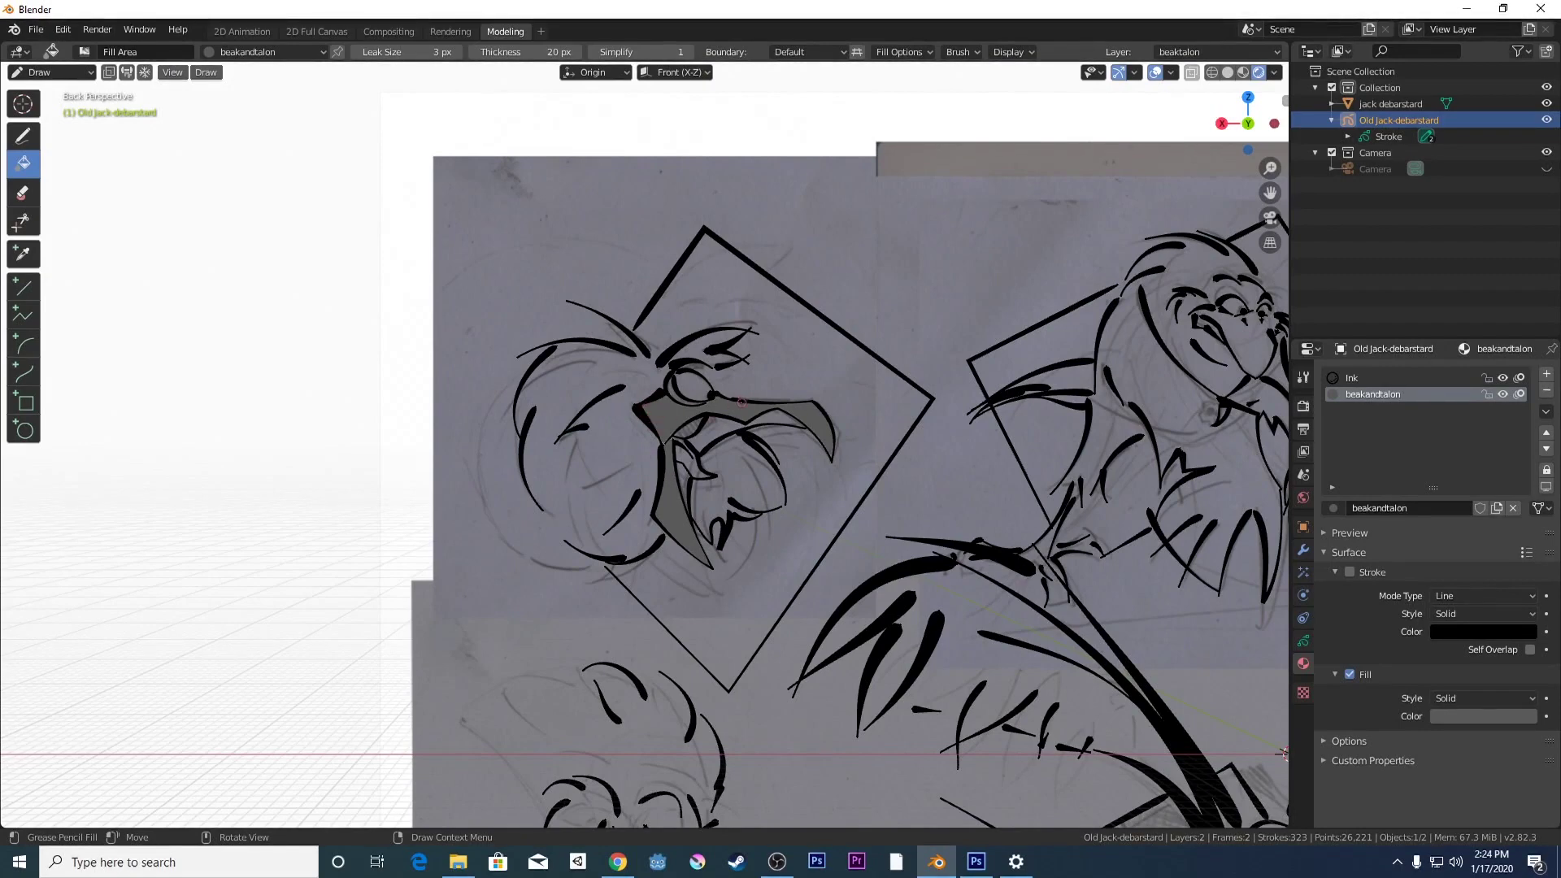
scroll(650, 418, "up", 5)
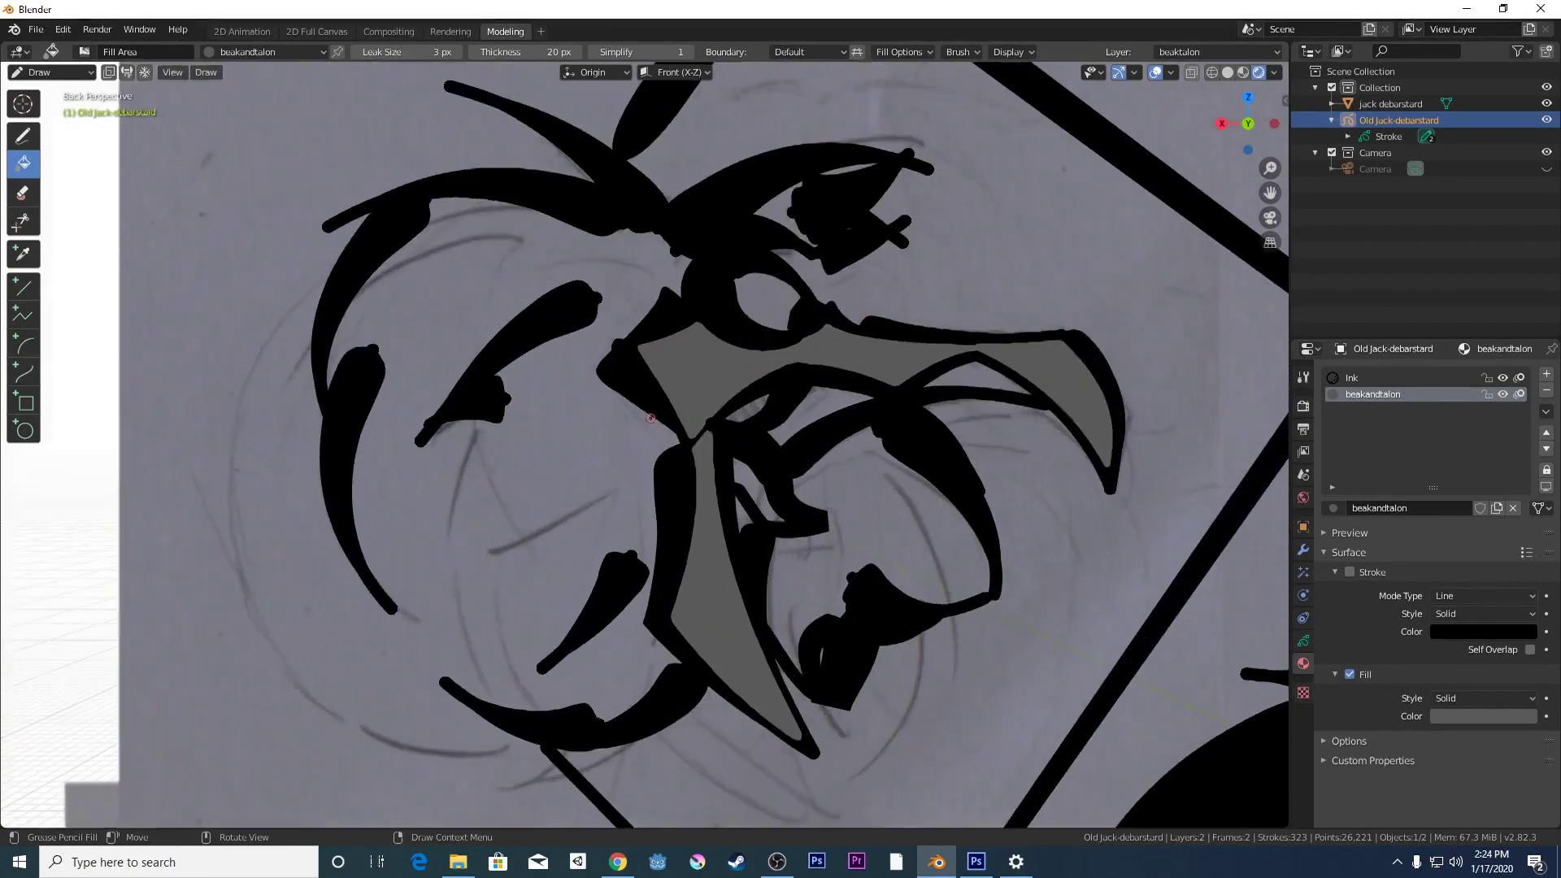
scroll(650, 418, "down", 3)
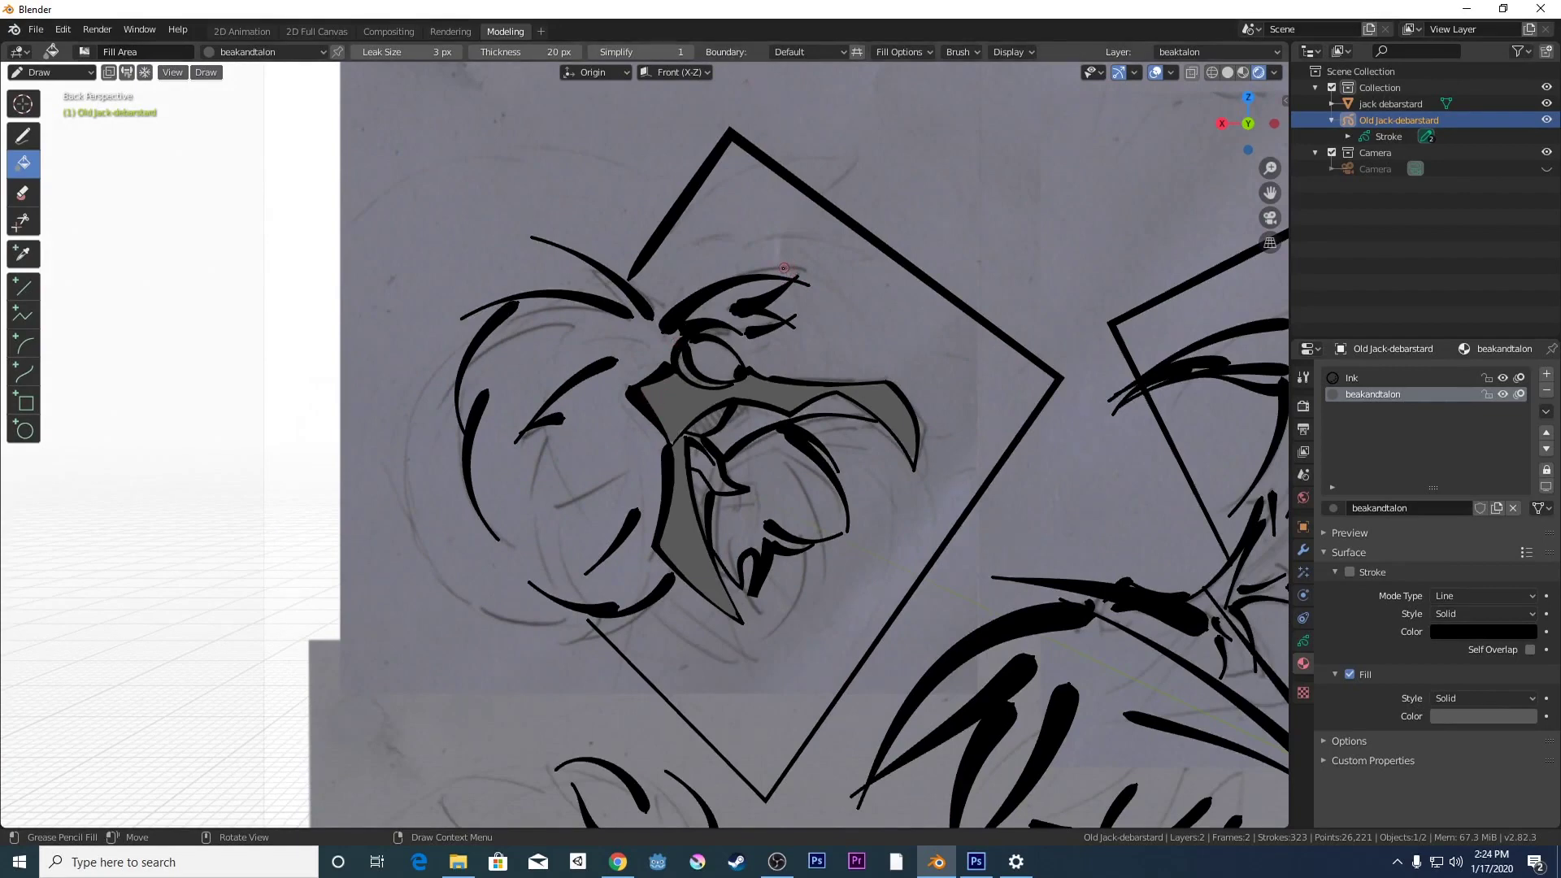
key("ctrl+z")
key("ctrl+z")
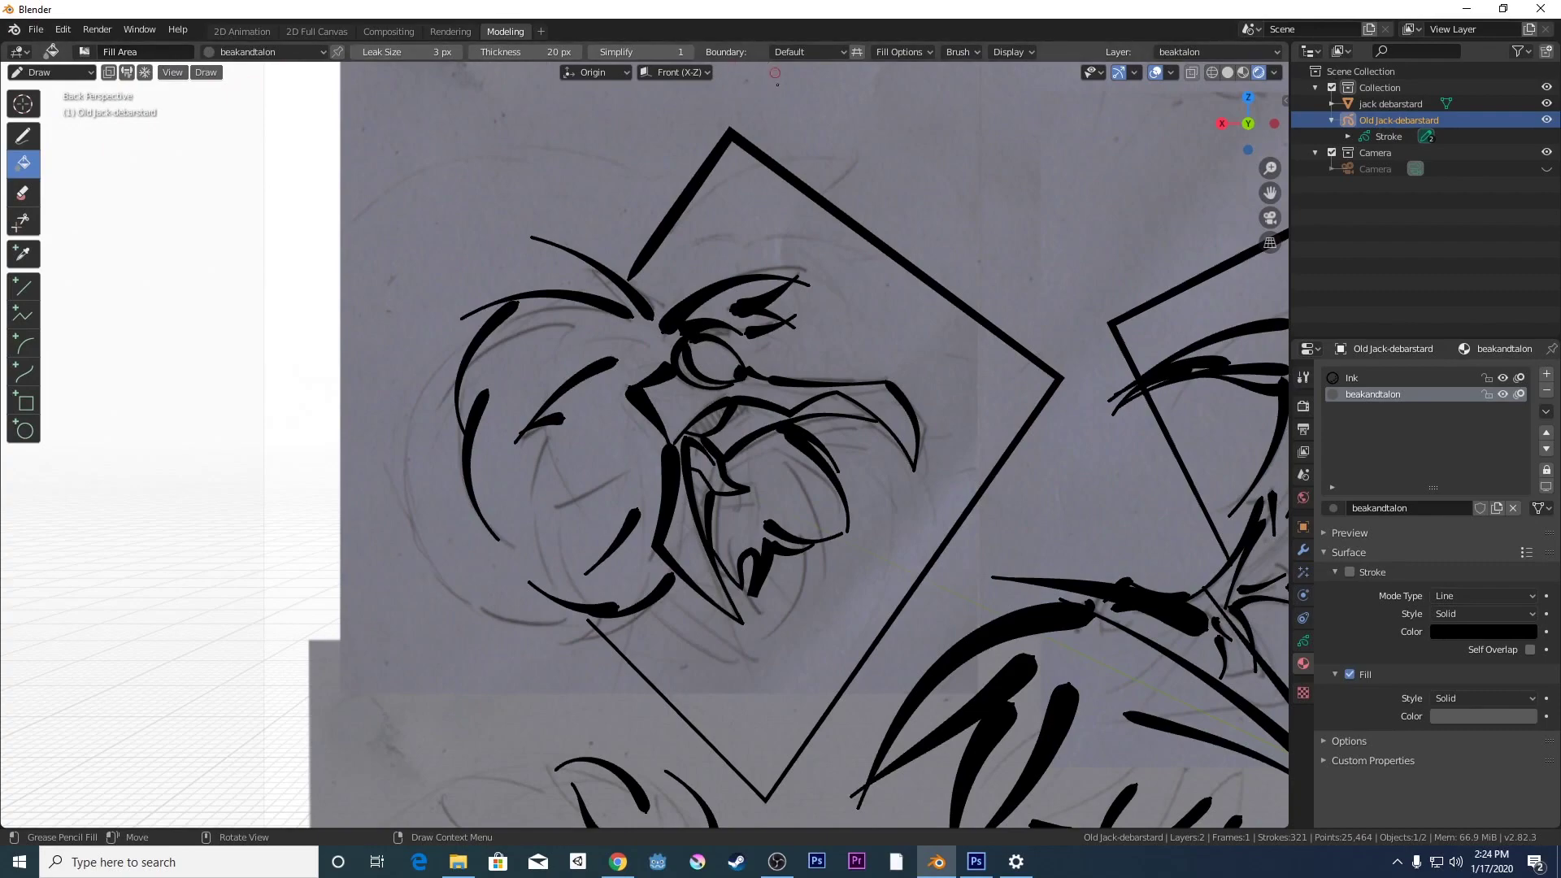
- Switch to Object Mode and add a blank grease pencil object
scroll(765, 176, "down", 2)
scroll(766, 175, "up", 2)
left_click(51, 71)
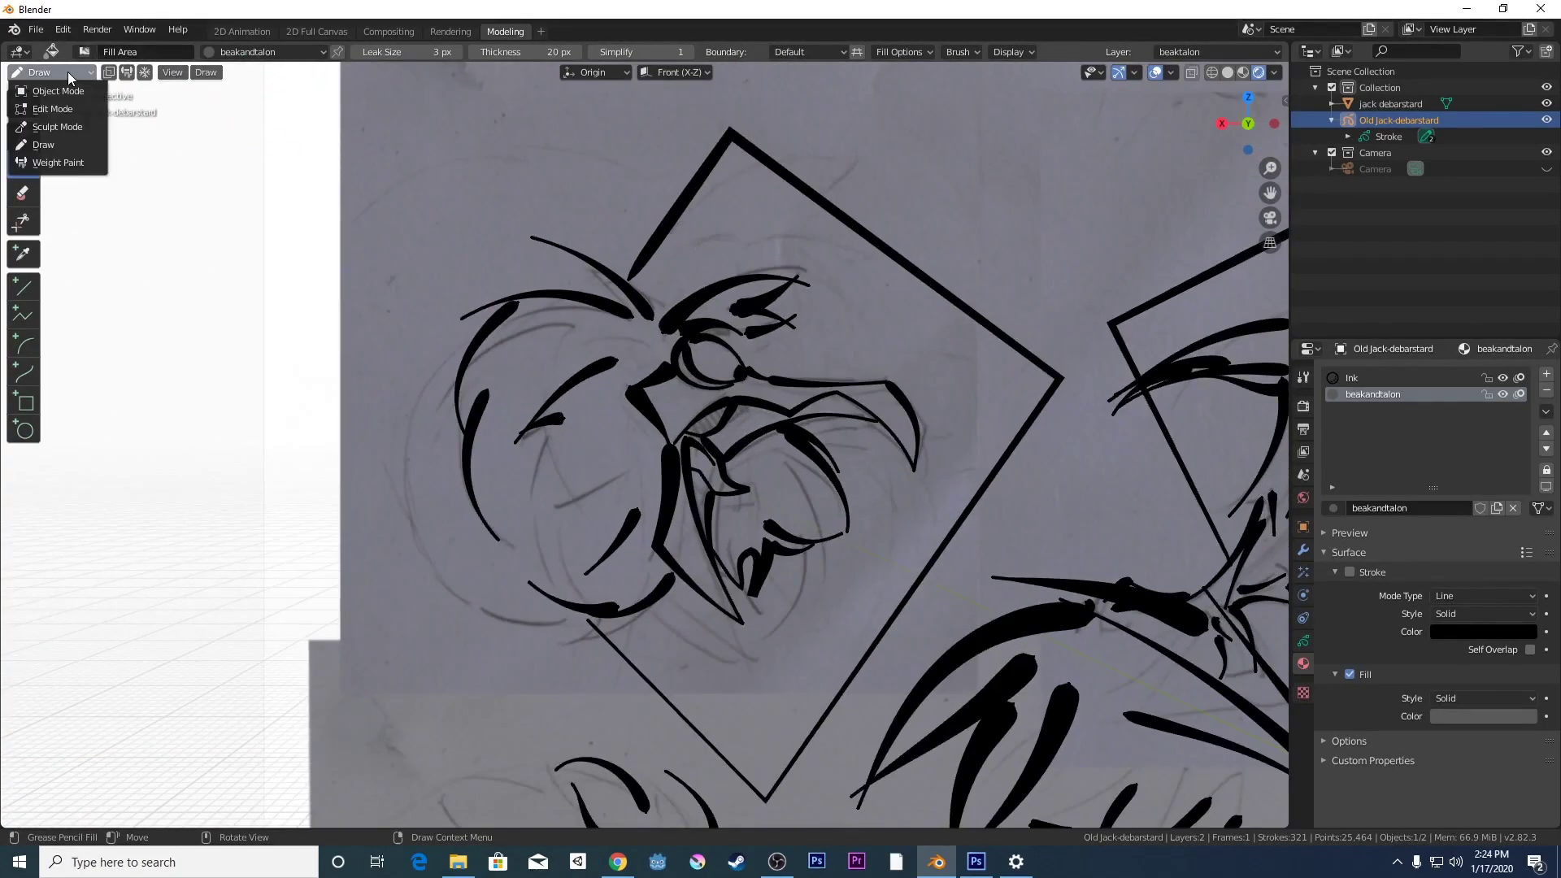
left_click(94, 92)
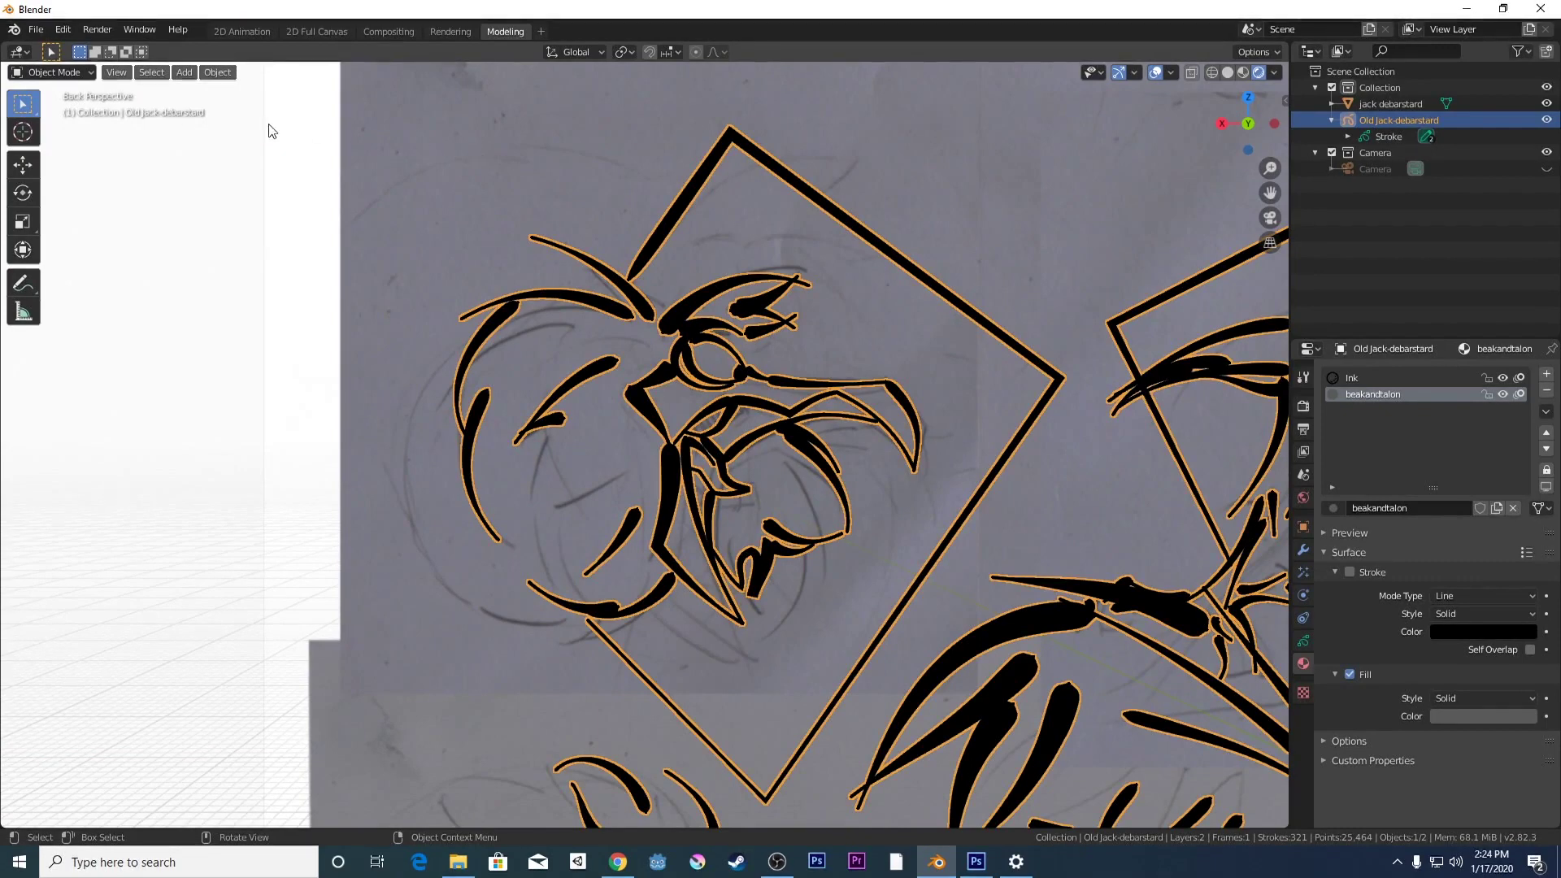
left_click(184, 72)
mouse_move(220, 172)
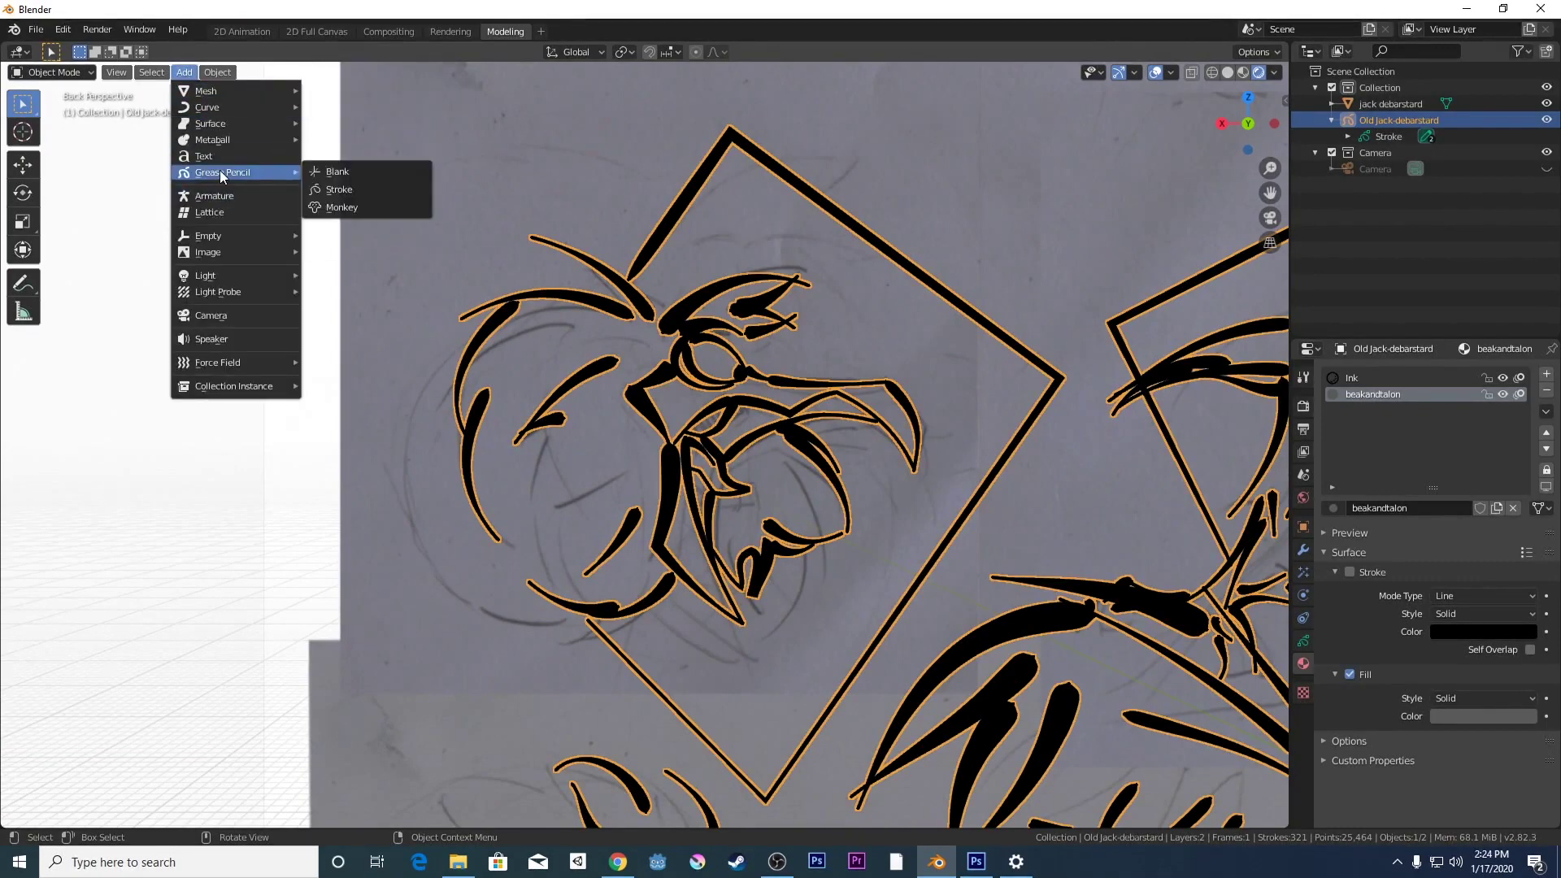
left_click(324, 173)
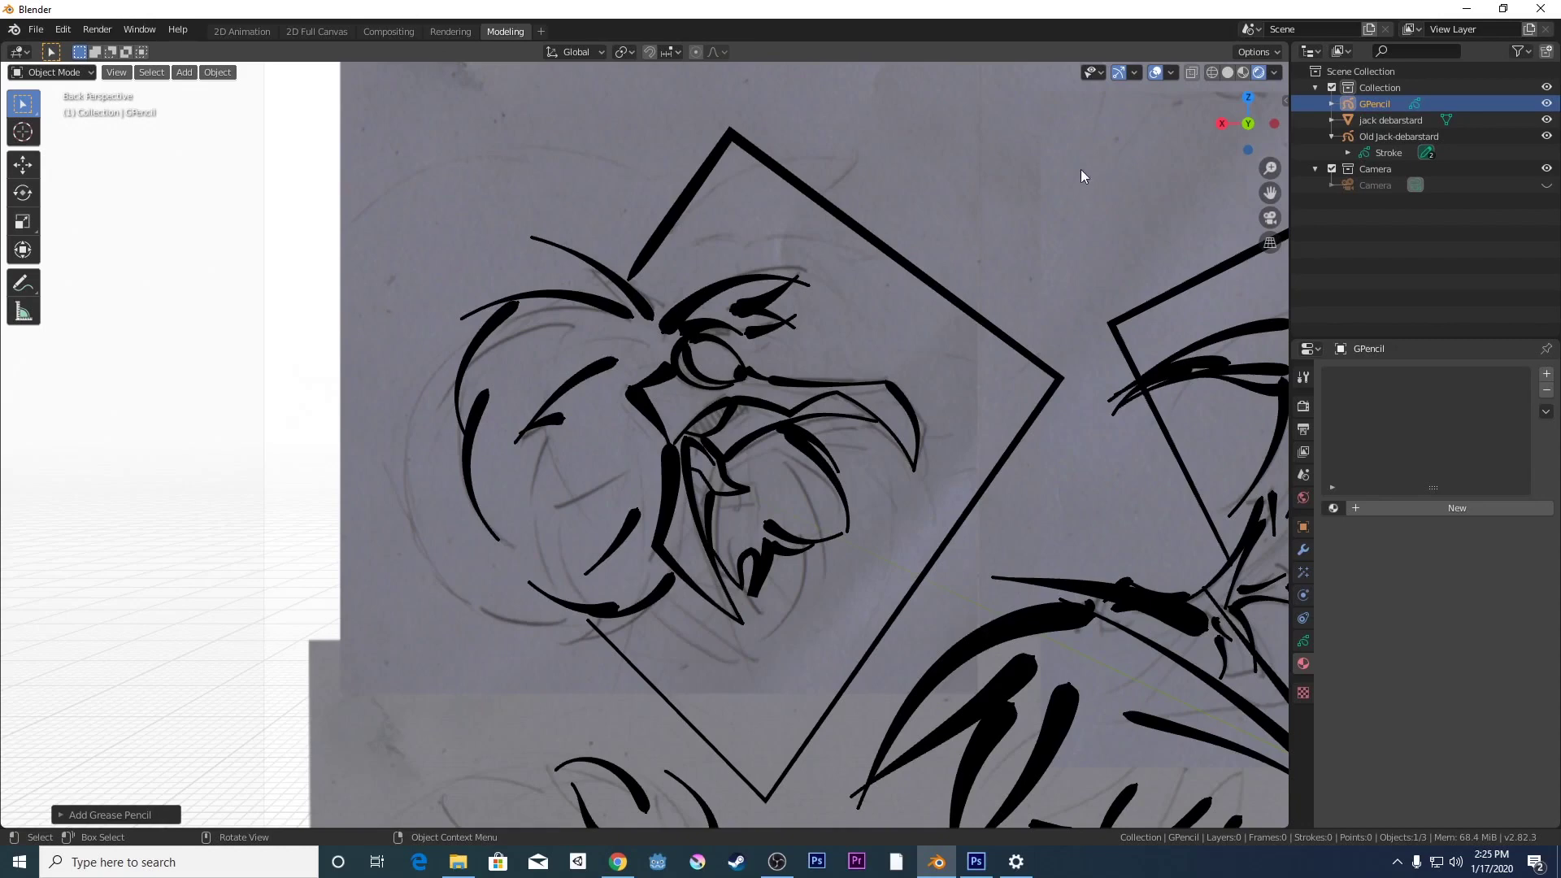
- Rename the new grease pencil object as Beak-Talon and assign it the existing beakandtalon material
double_click(1386, 104)
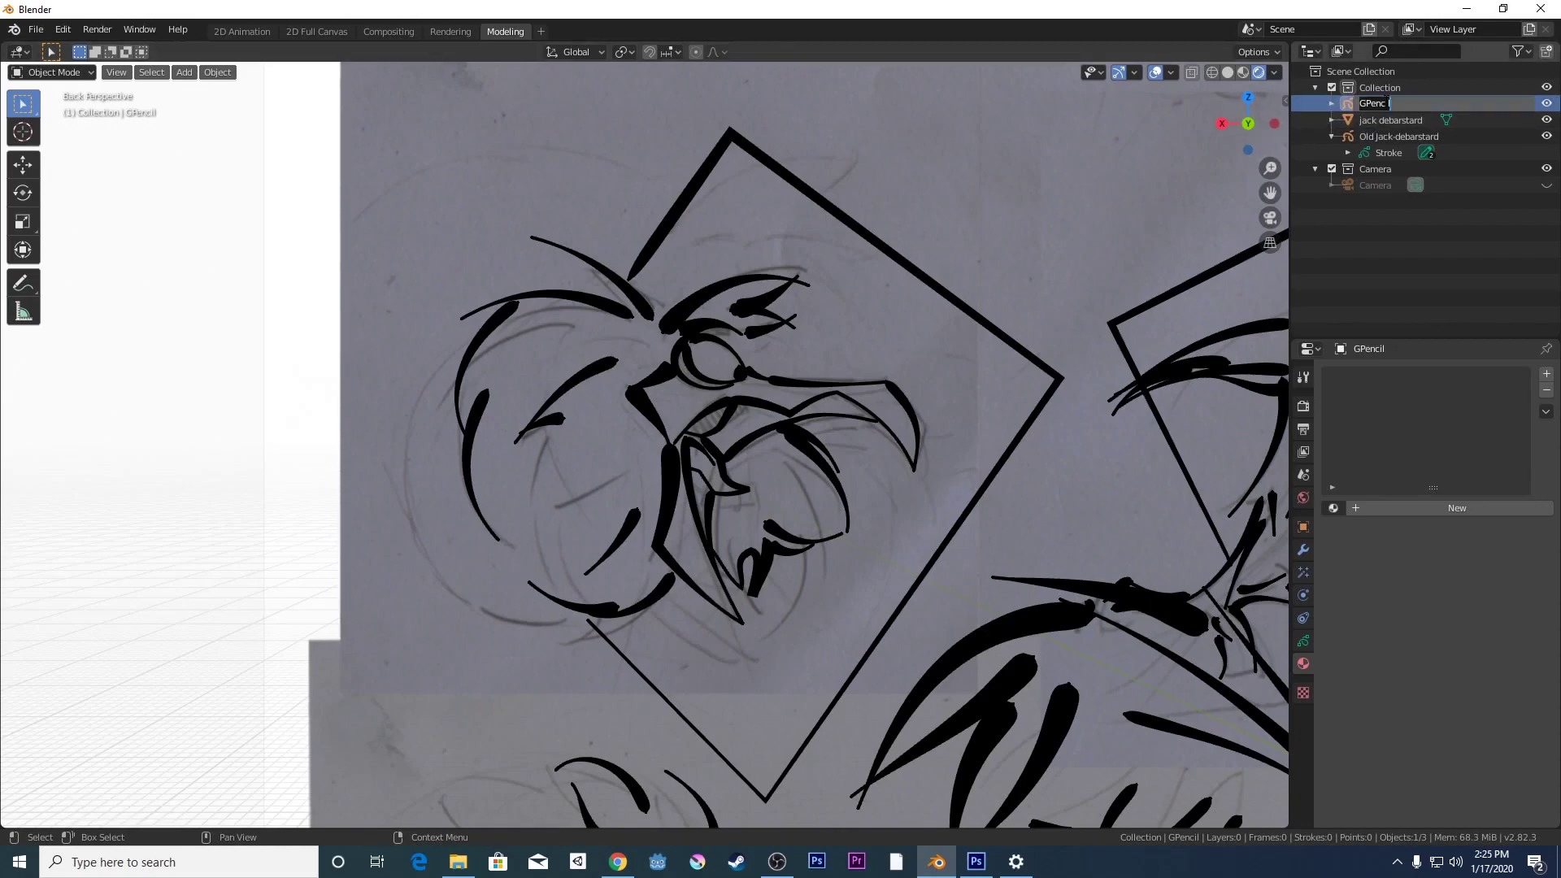
key("BackSpace")
type("Beak-Talon")
key("Return")
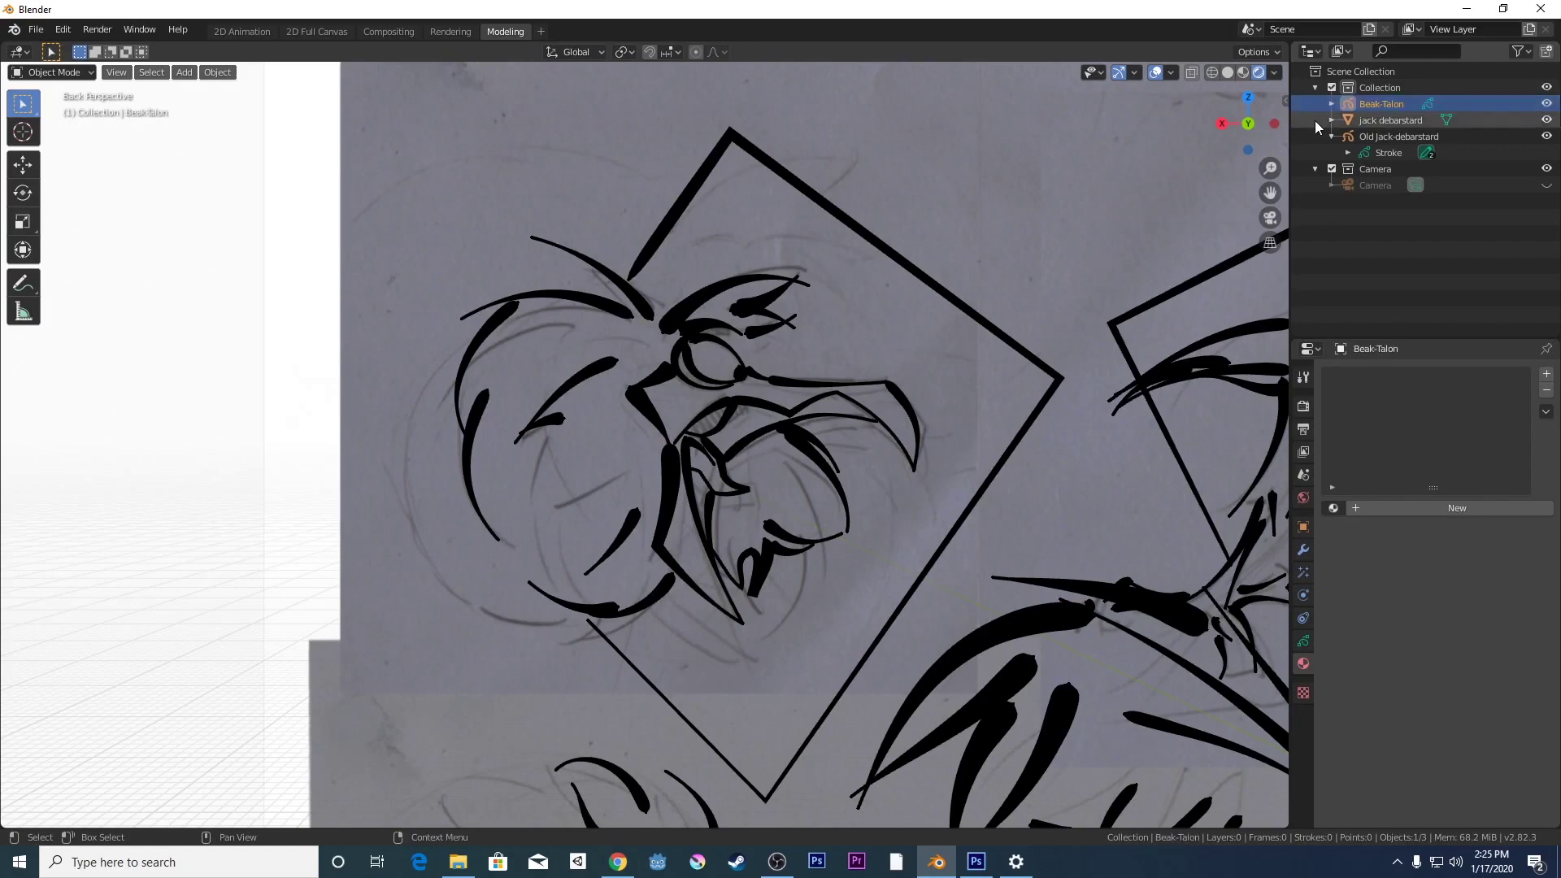
left_click(1333, 508)
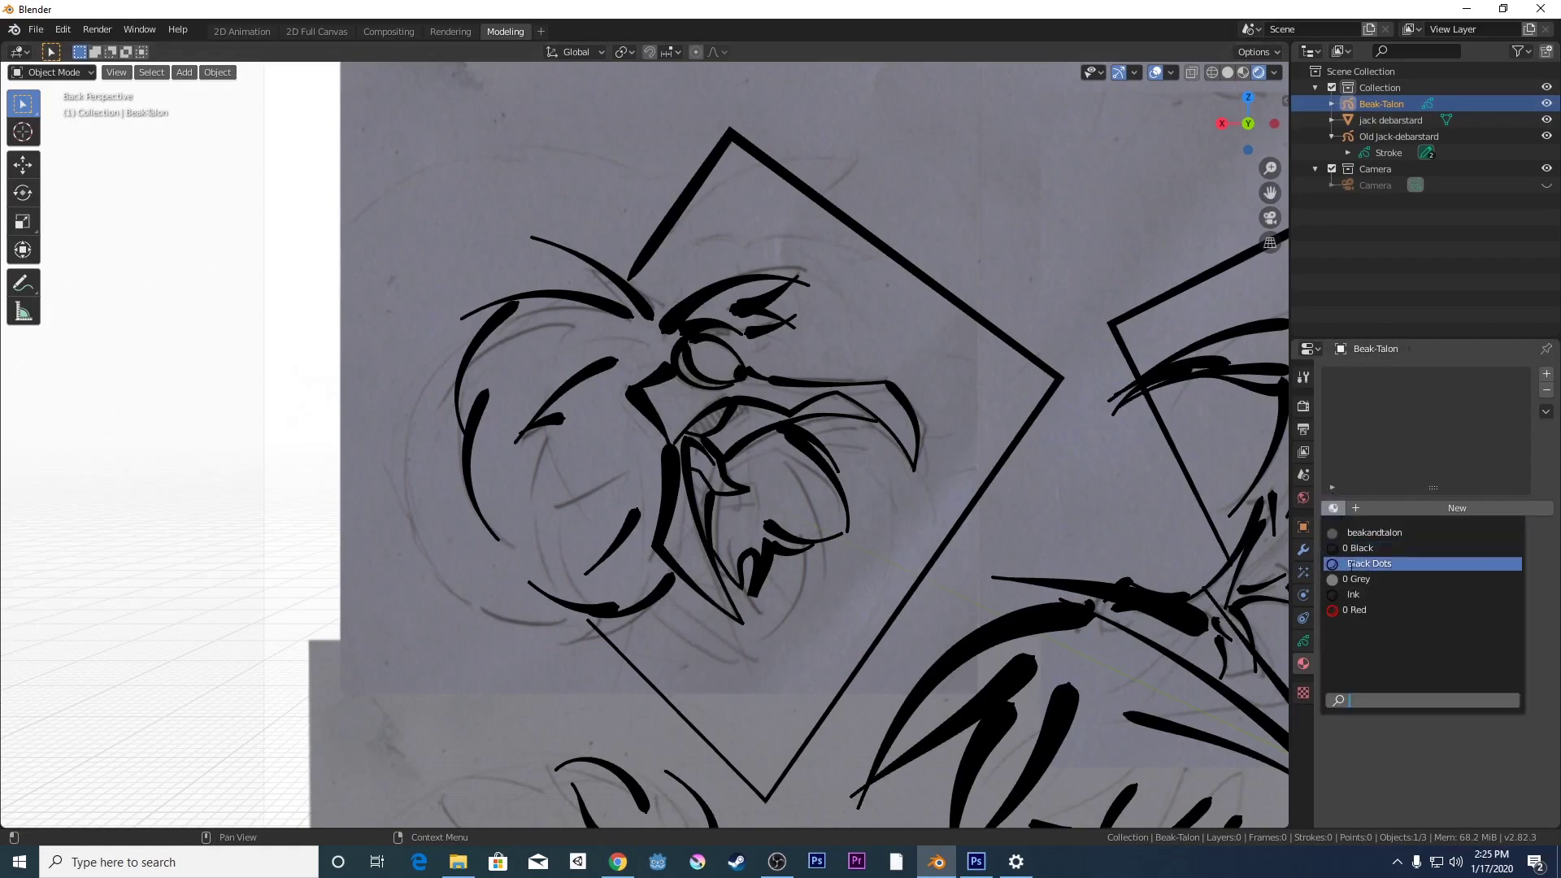
left_click(1356, 533)
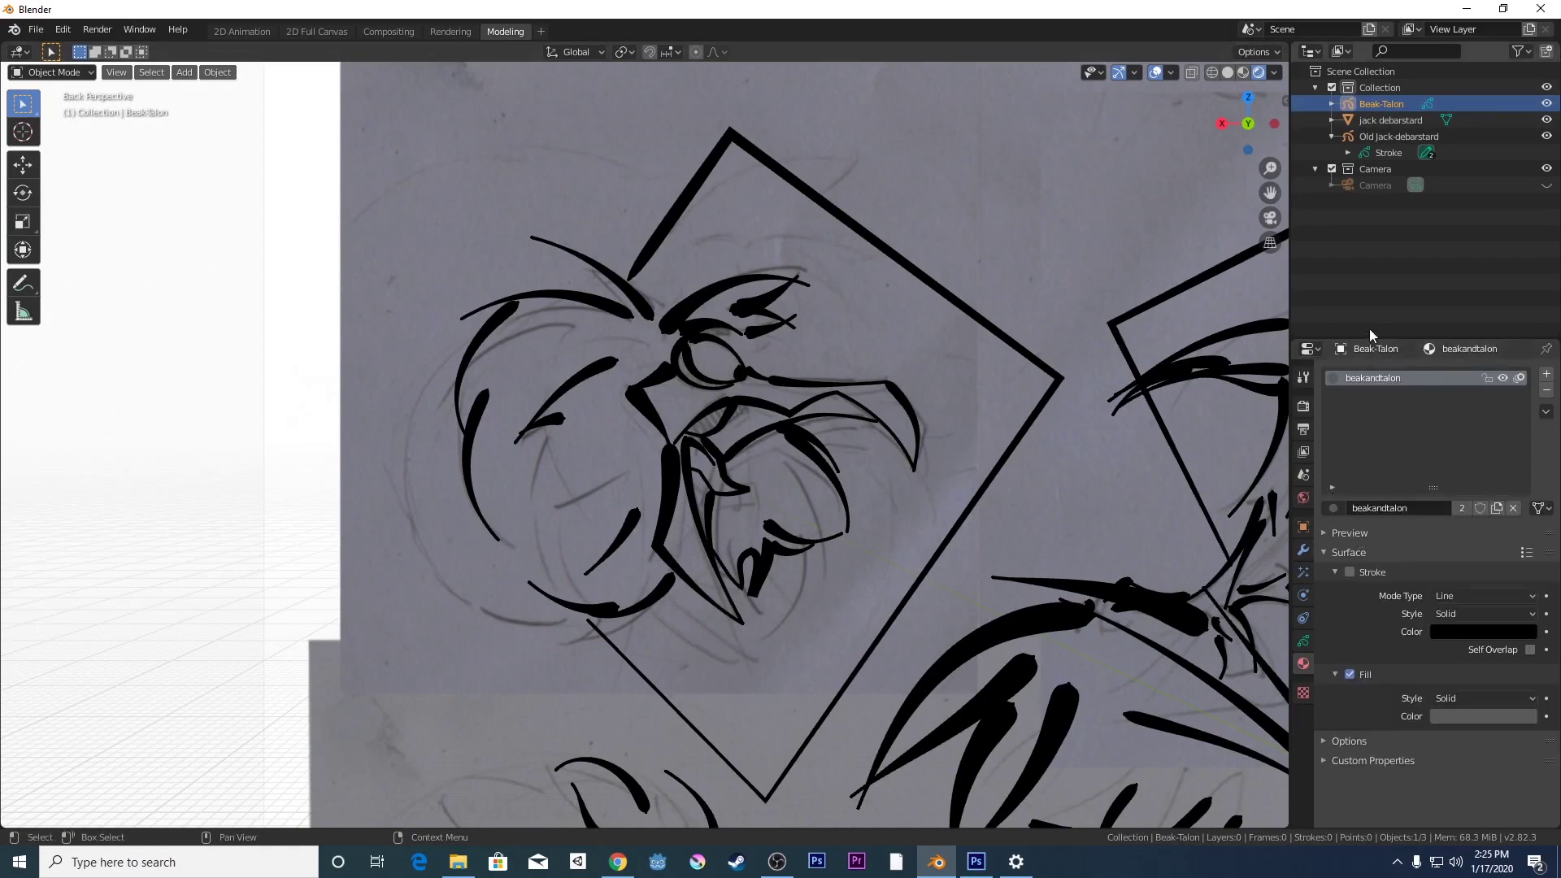
- Give the Beak-Talon object a single new grease pencil layer named beaktalon
left_click(1303, 642)
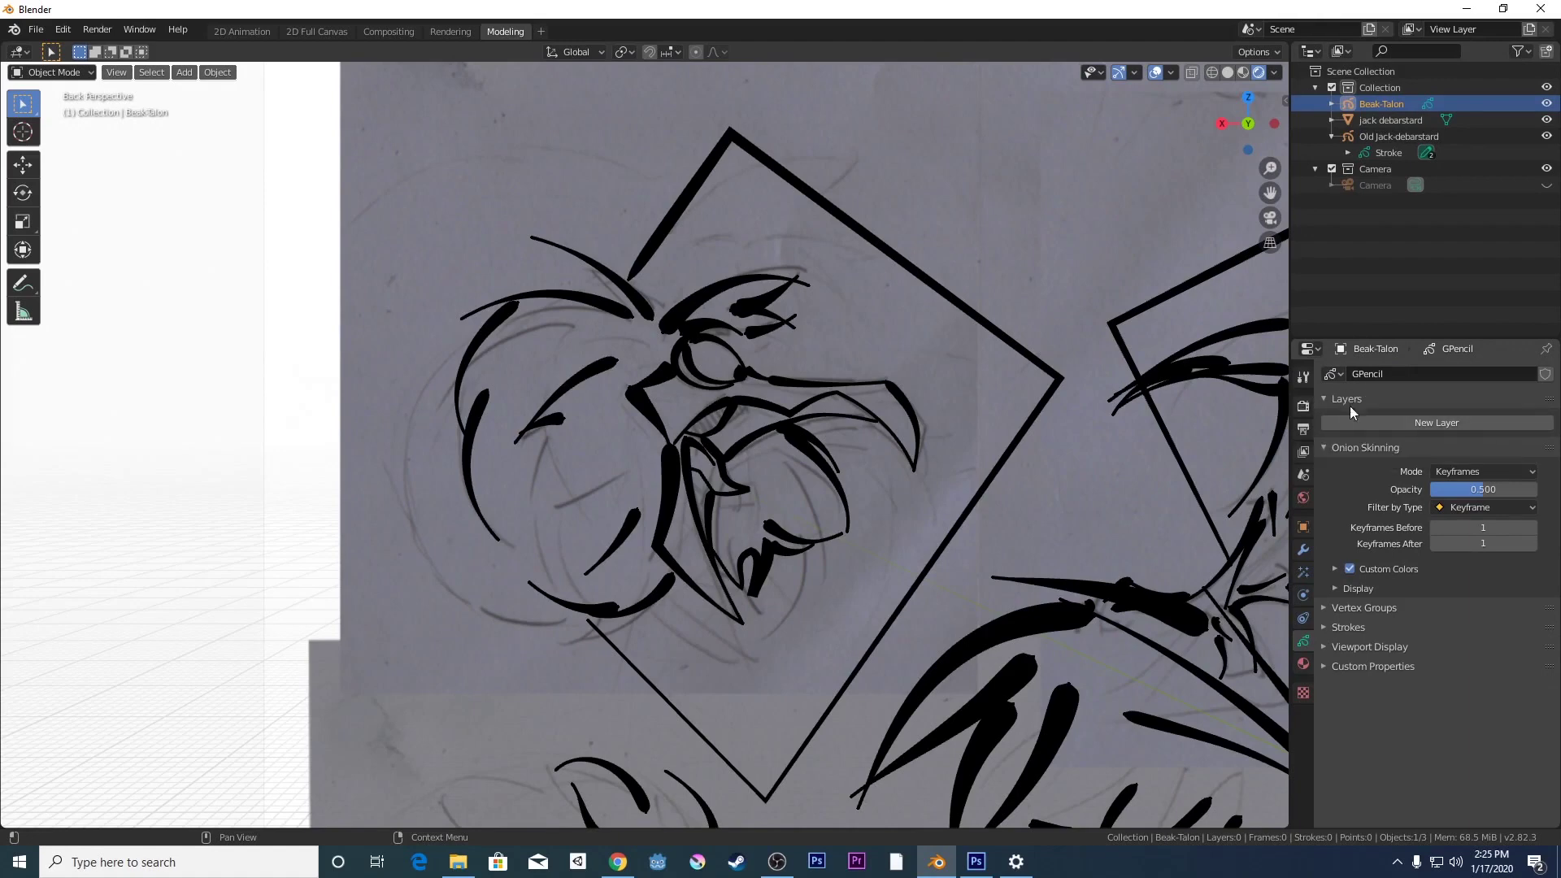
left_click(1364, 421)
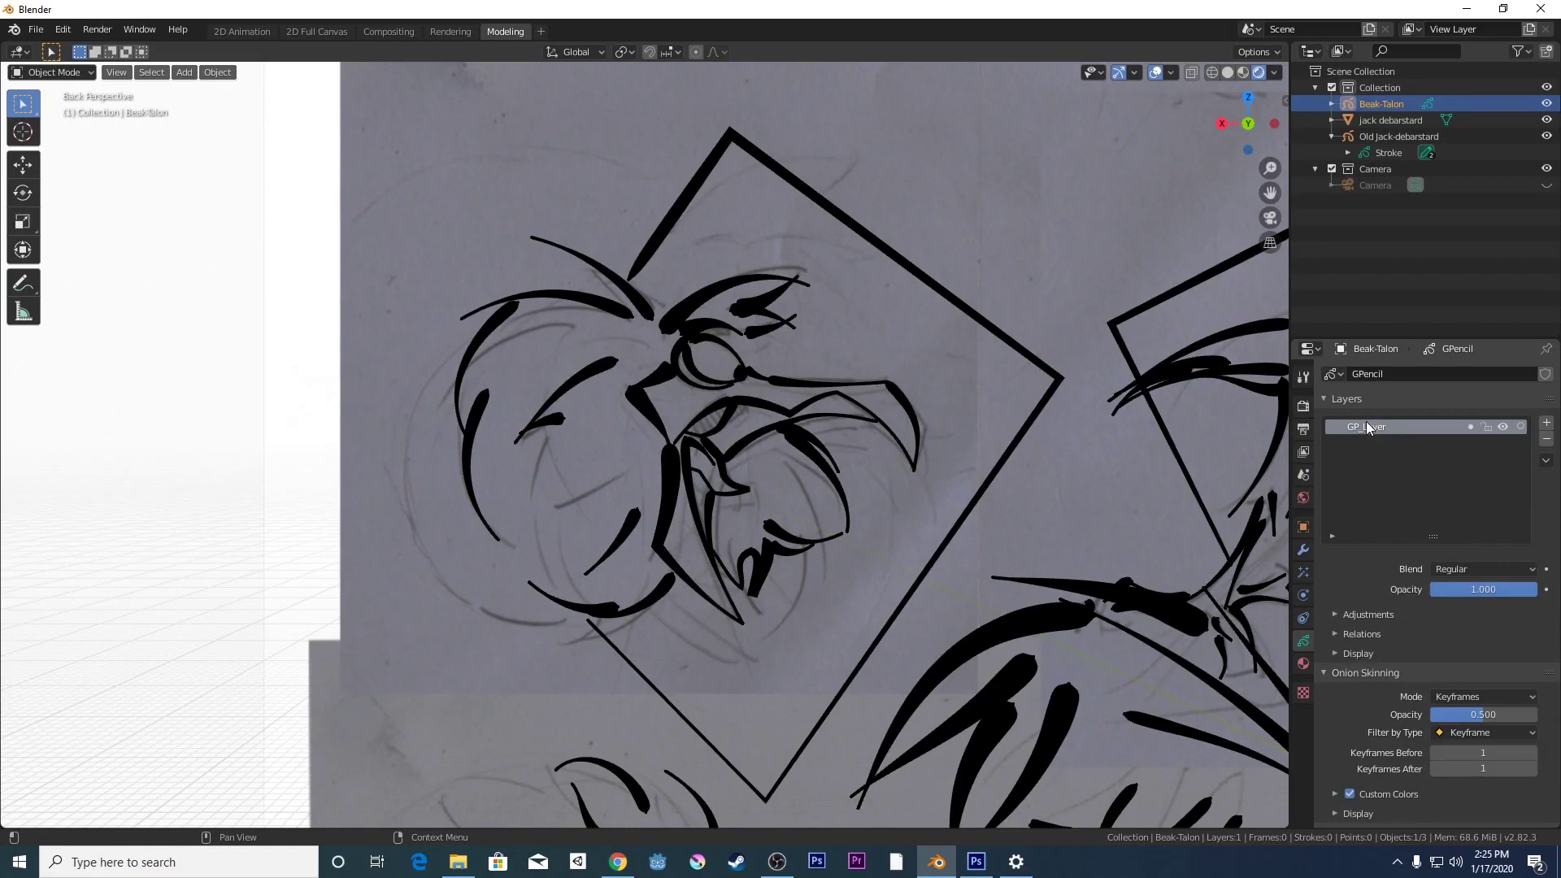
left_click(1547, 440)
left_click(1471, 421)
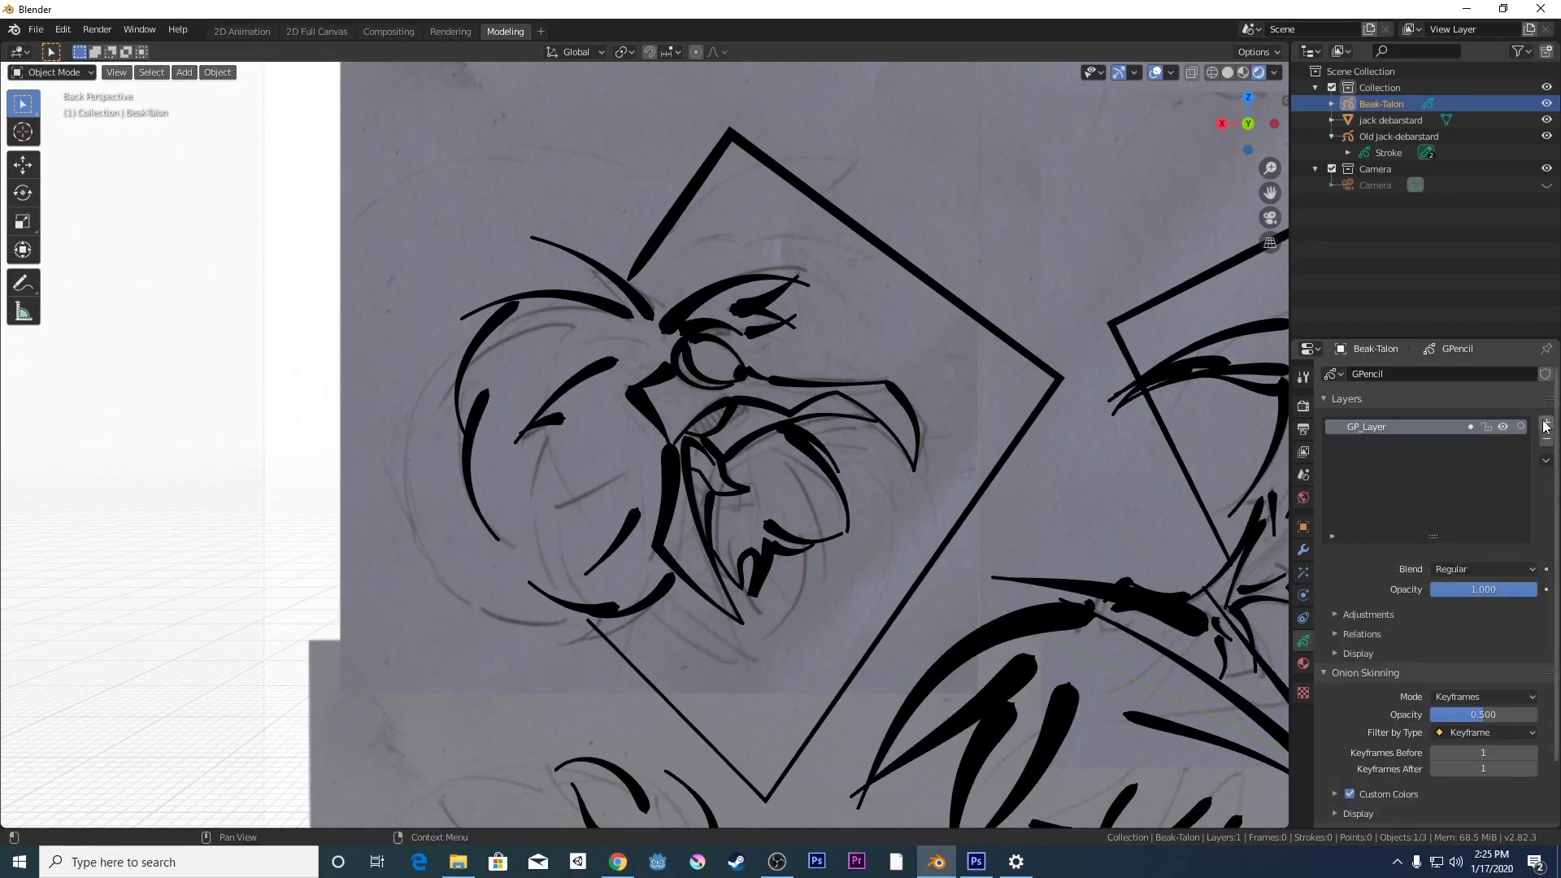
left_click(1545, 424)
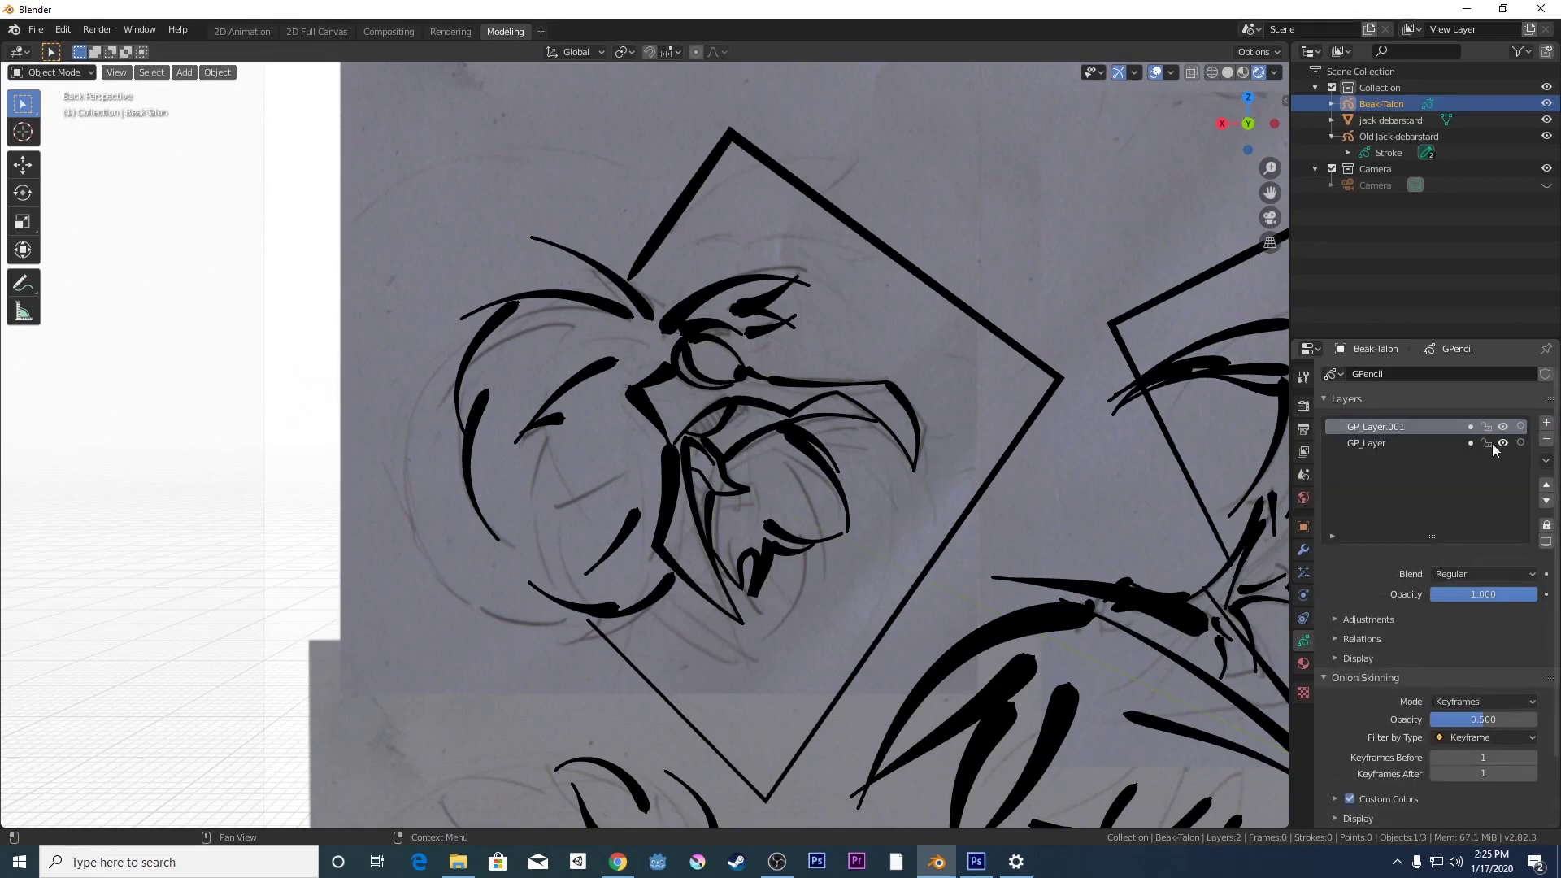
left_click(1465, 444)
left_click(1546, 439)
double_click(1442, 427)
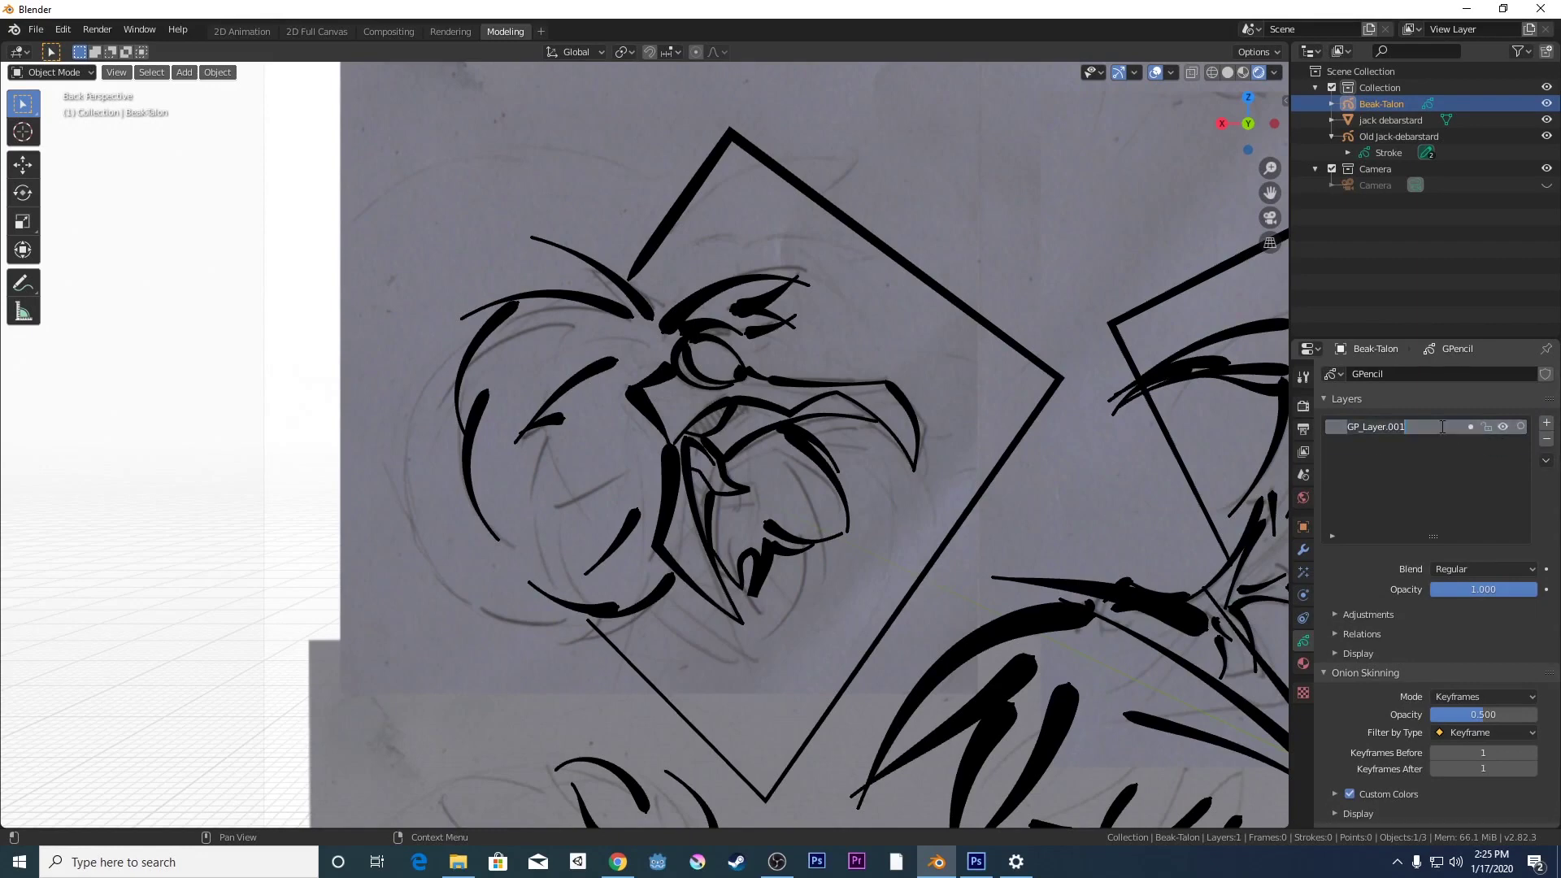
key("BackSpace")
key("Return")
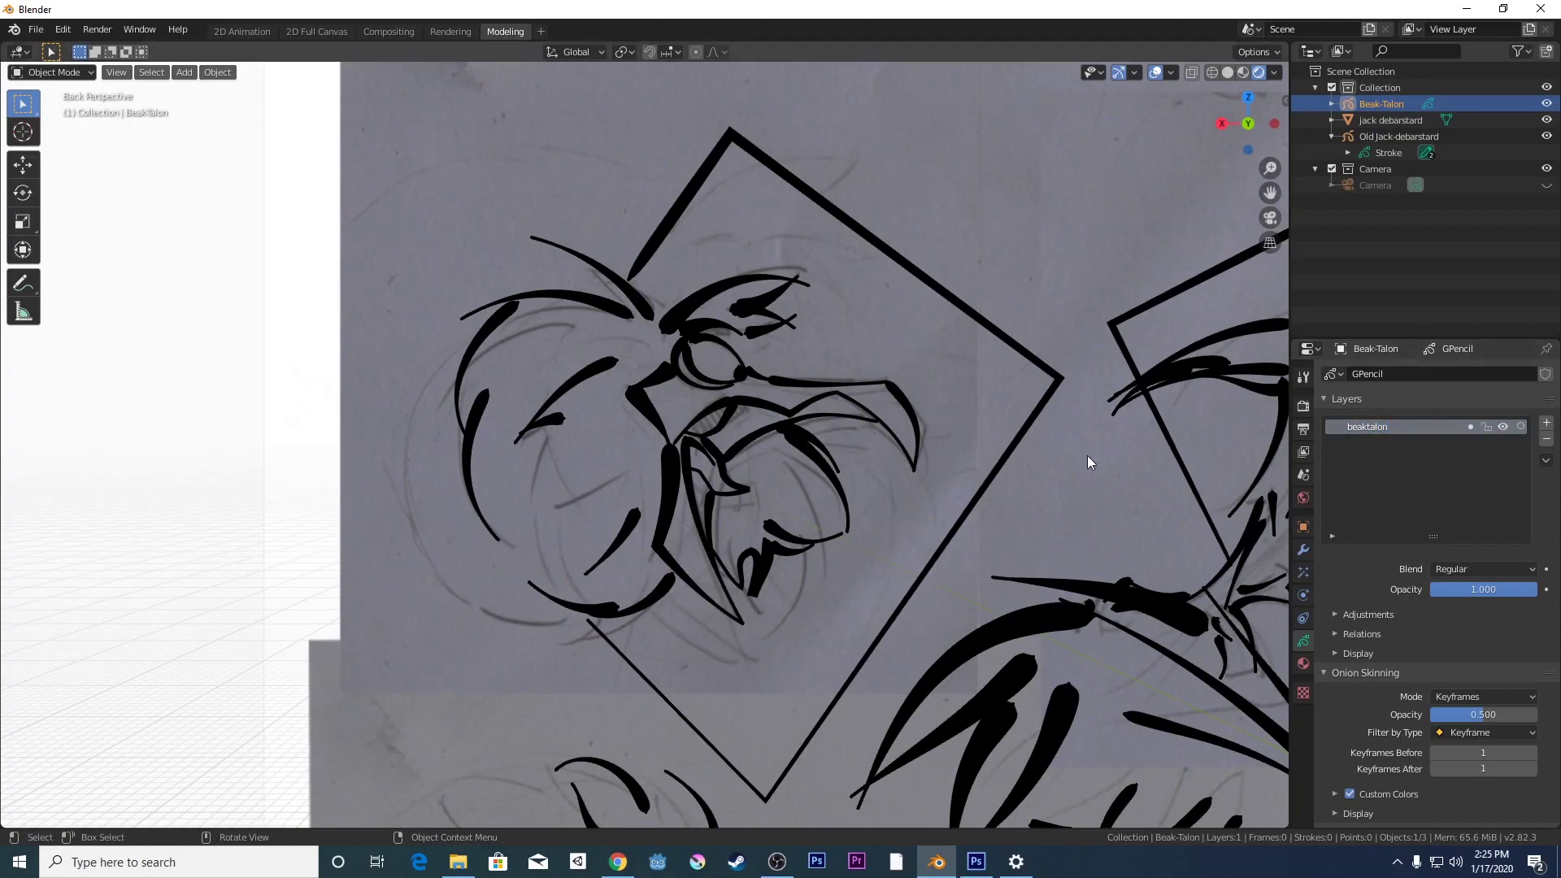
- Check the materials and layers of the Old Jack-debarstard ink object
left_click(787, 417)
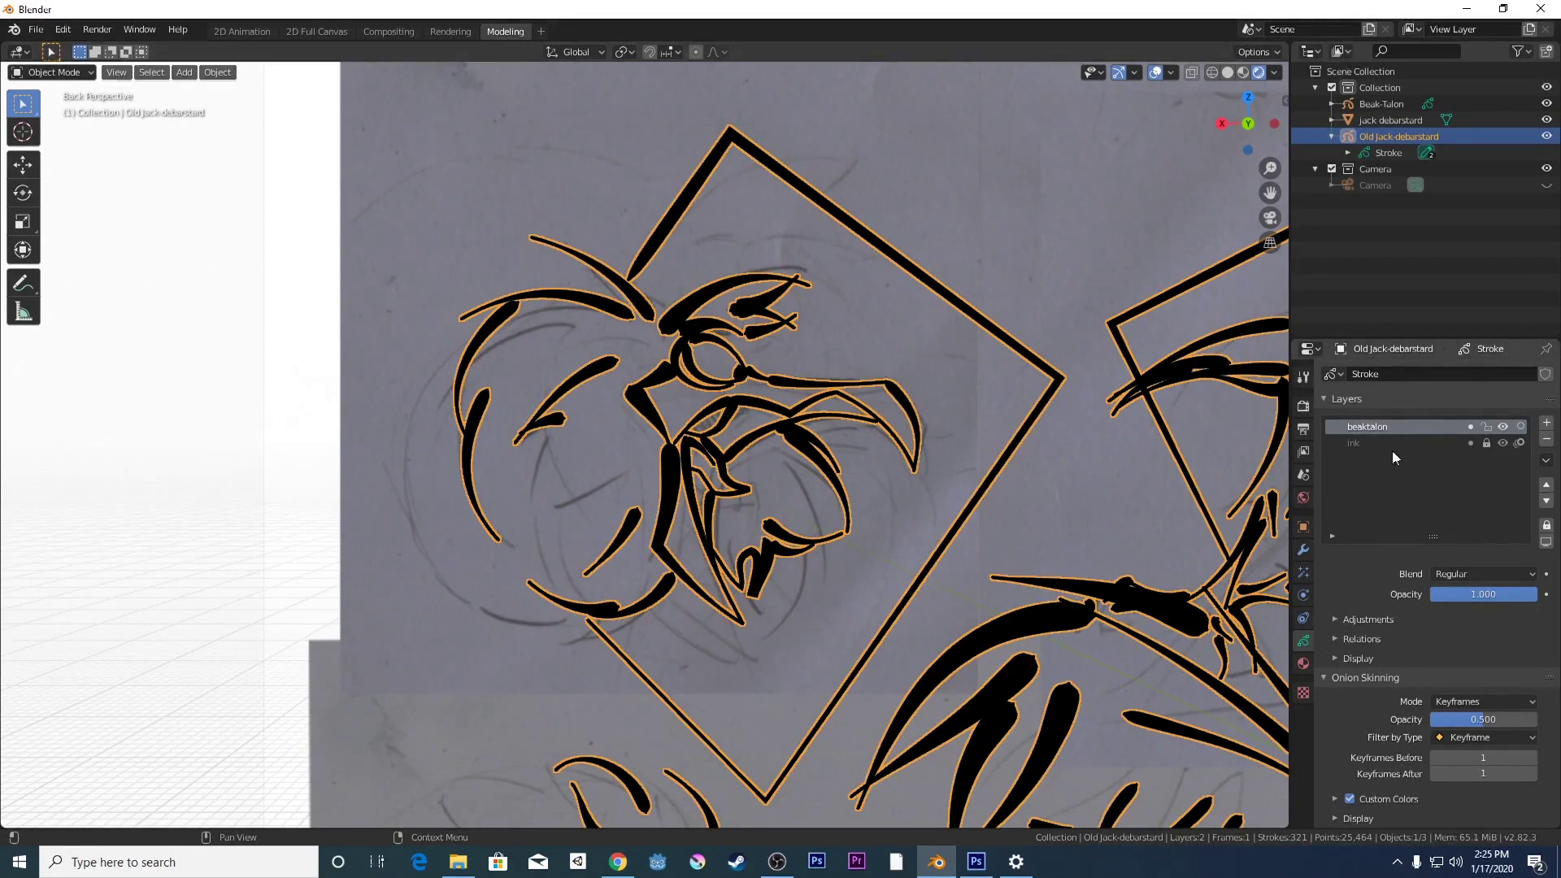
left_click(1303, 664)
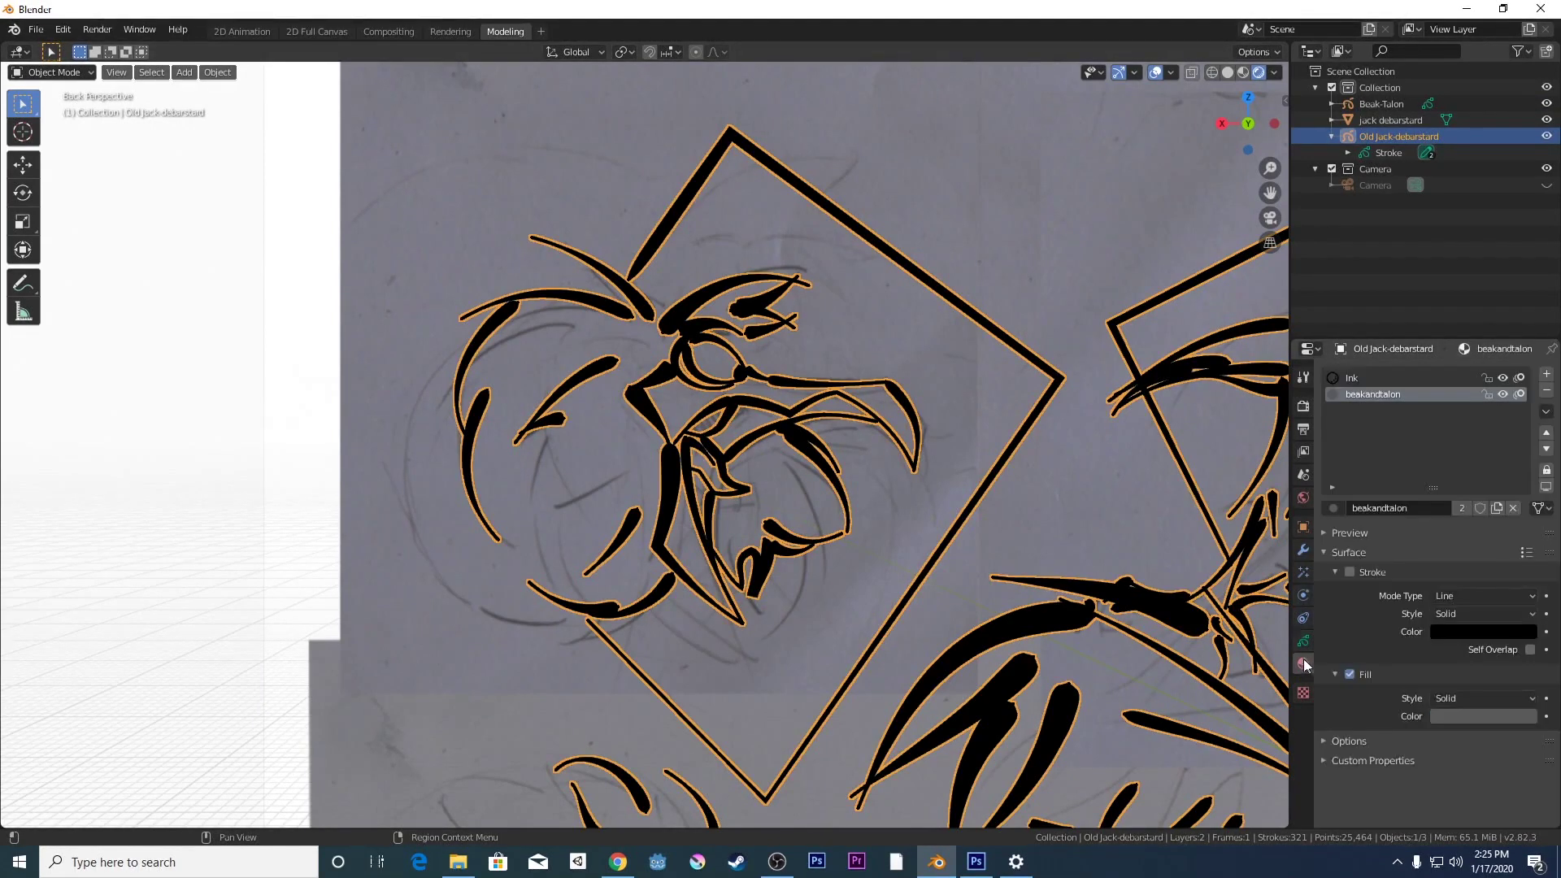
left_click(1302, 642)
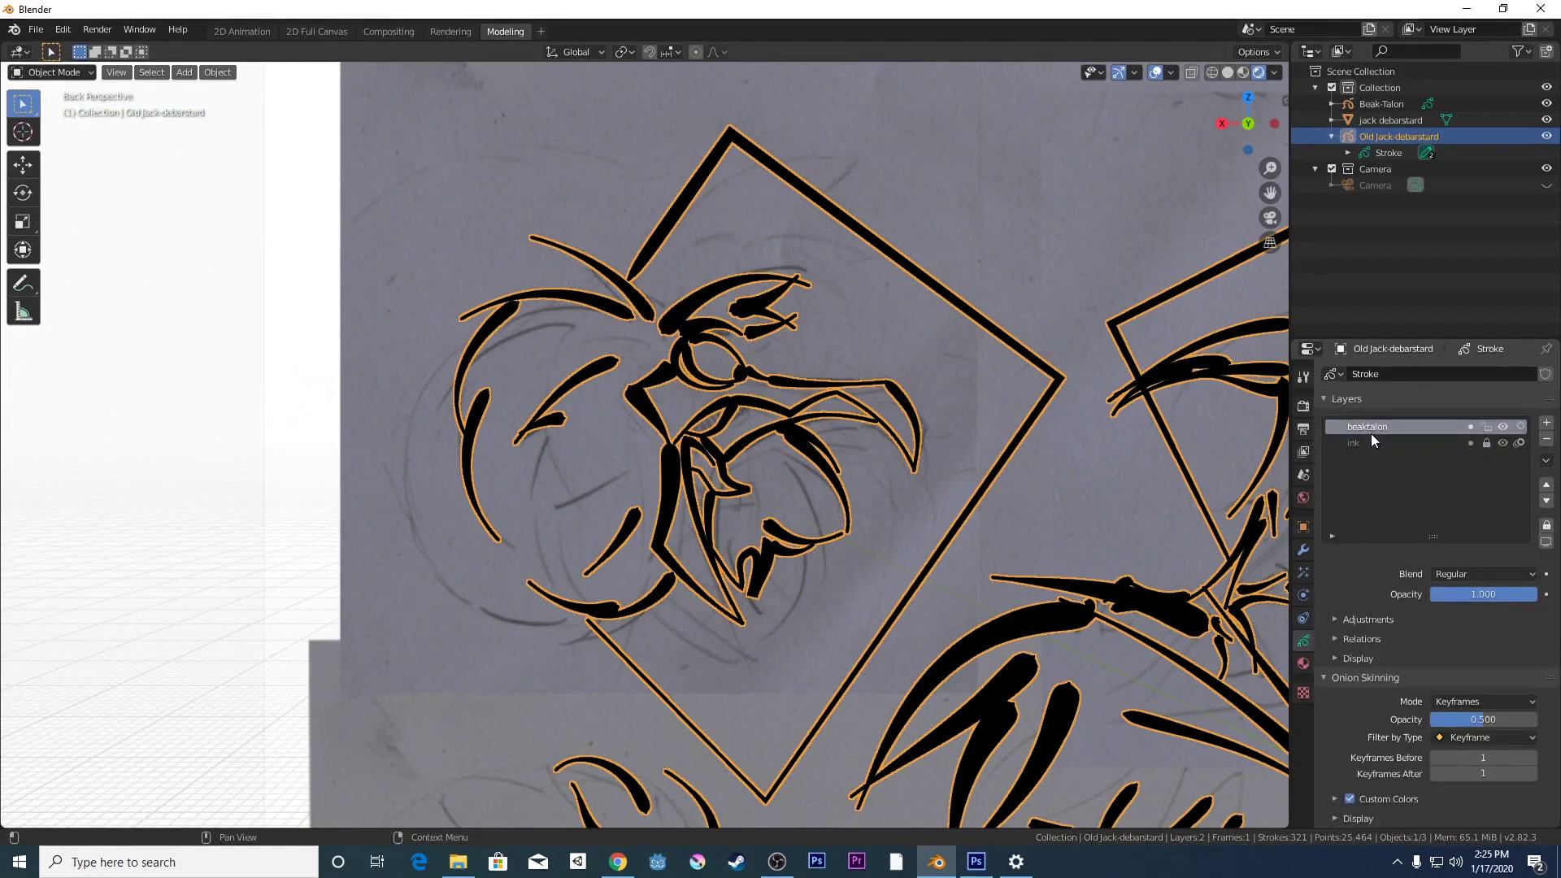
left_click(828, 479)
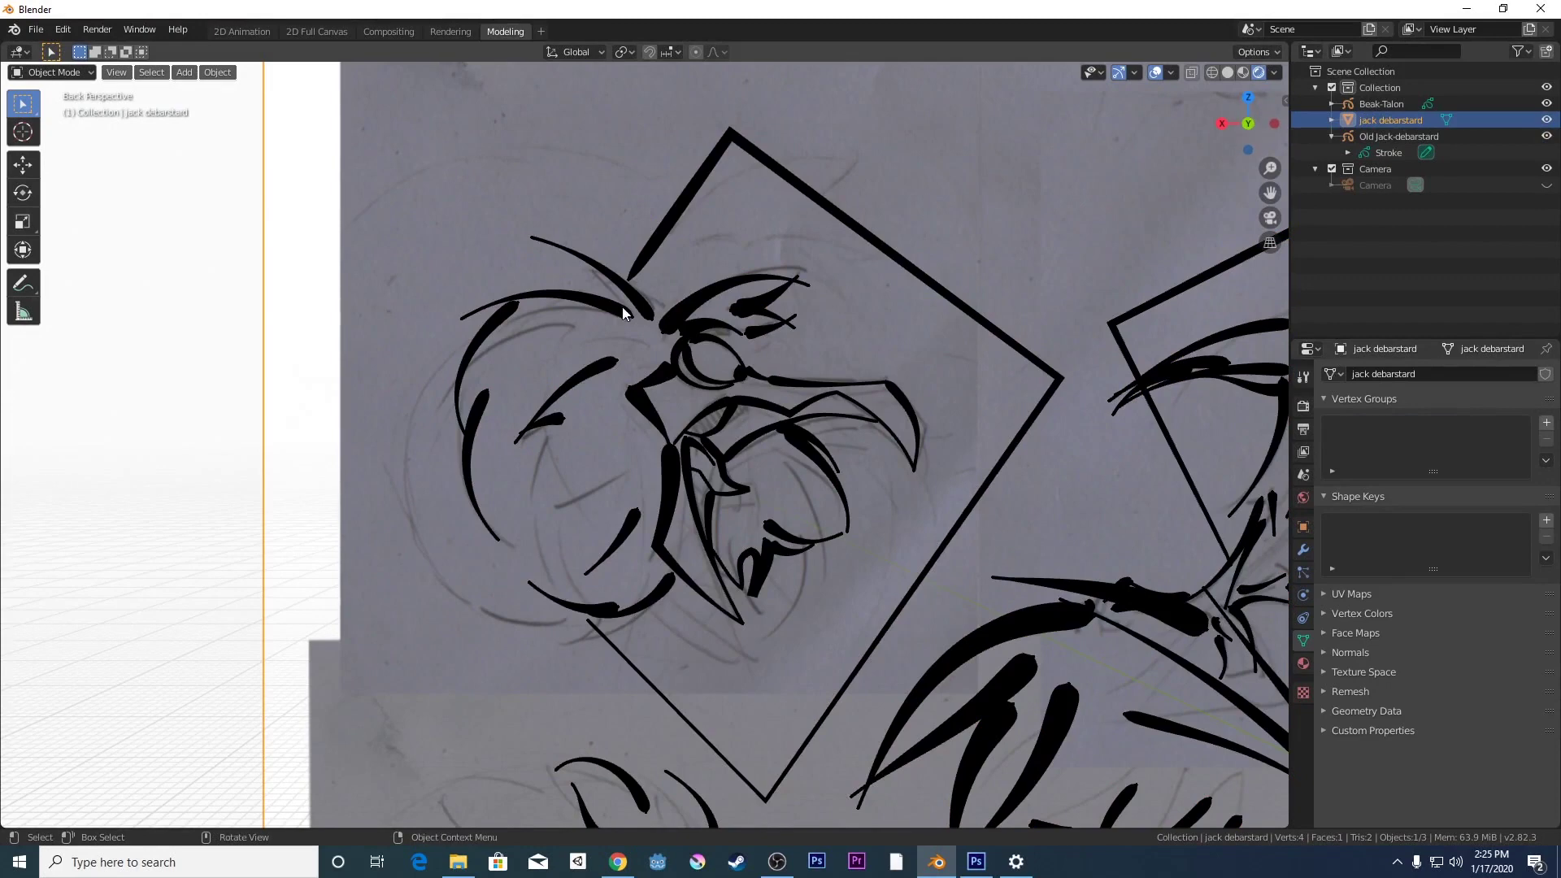
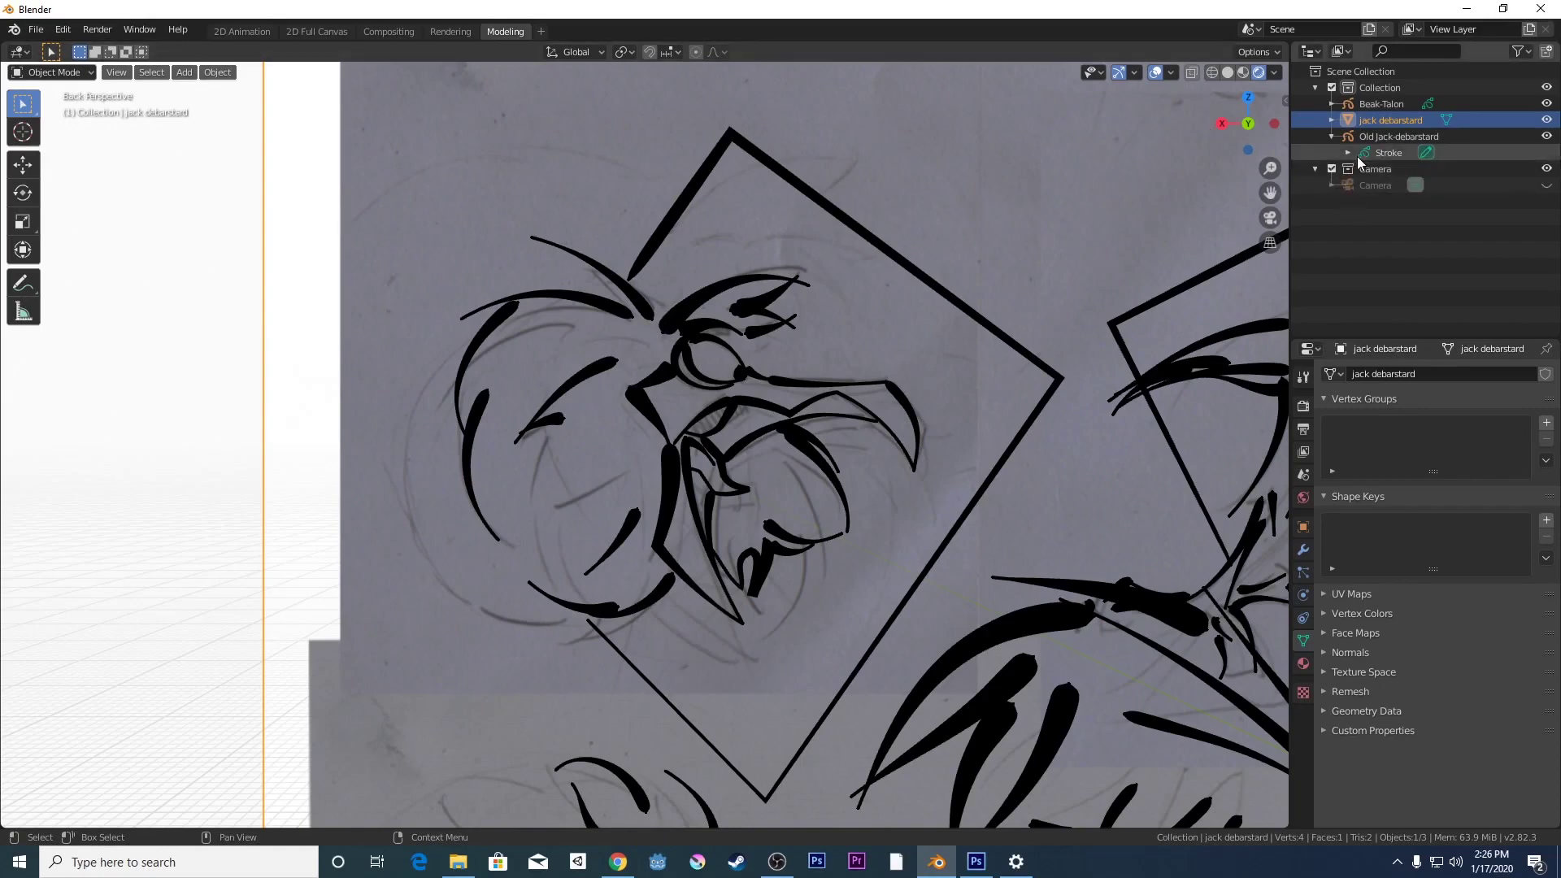
- Select the Beak-Talon object, check its beakandtalon material, and switch it to Draw mode
left_click(1372, 104)
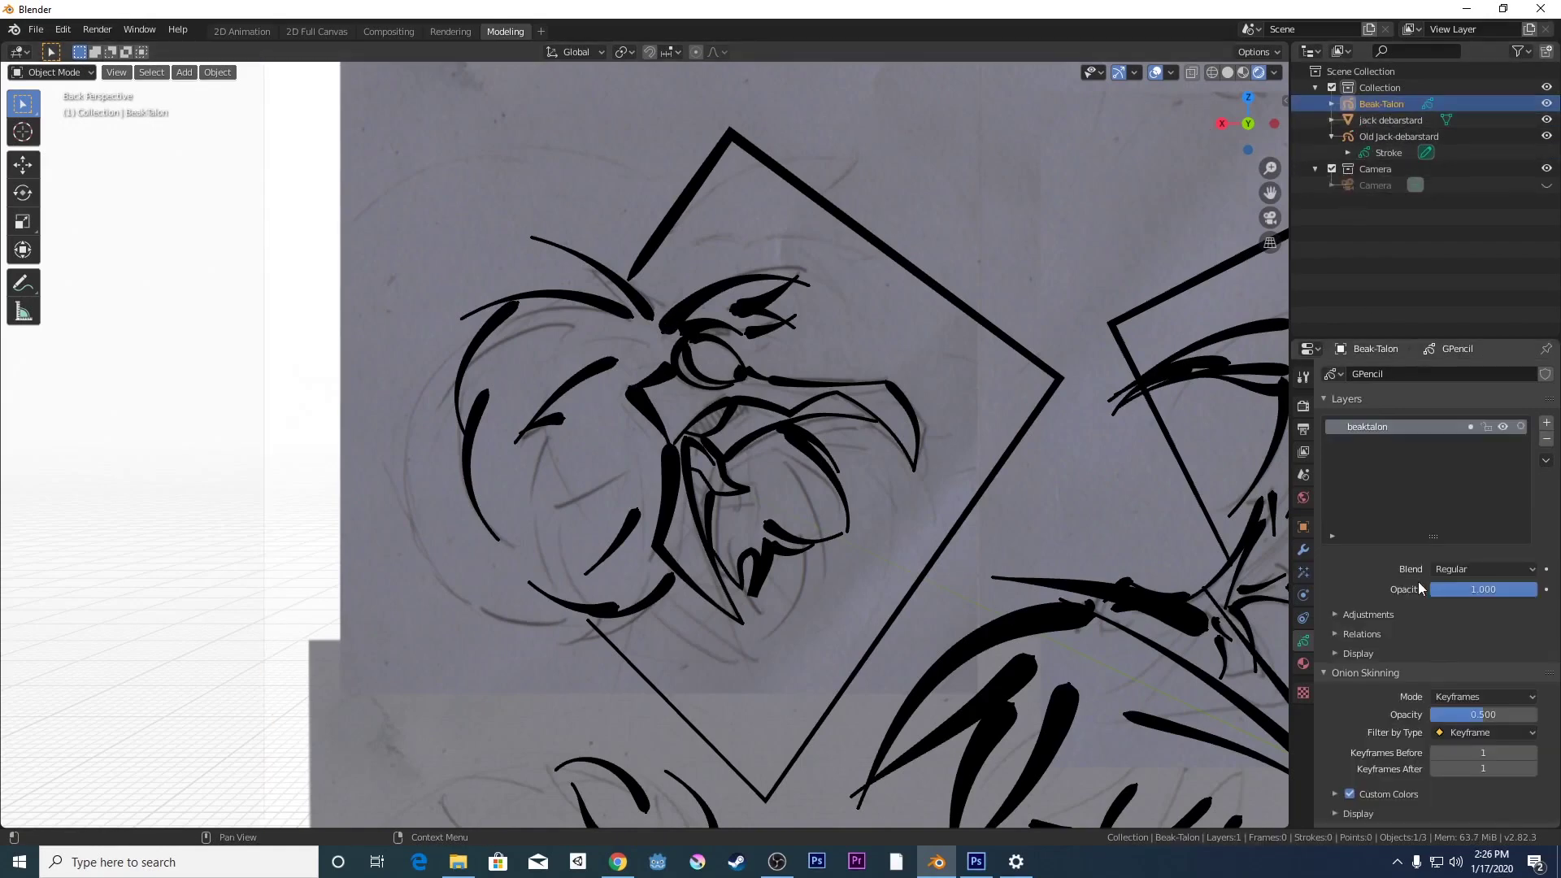
scroll(1373, 610, "down", 1)
left_click(1304, 664)
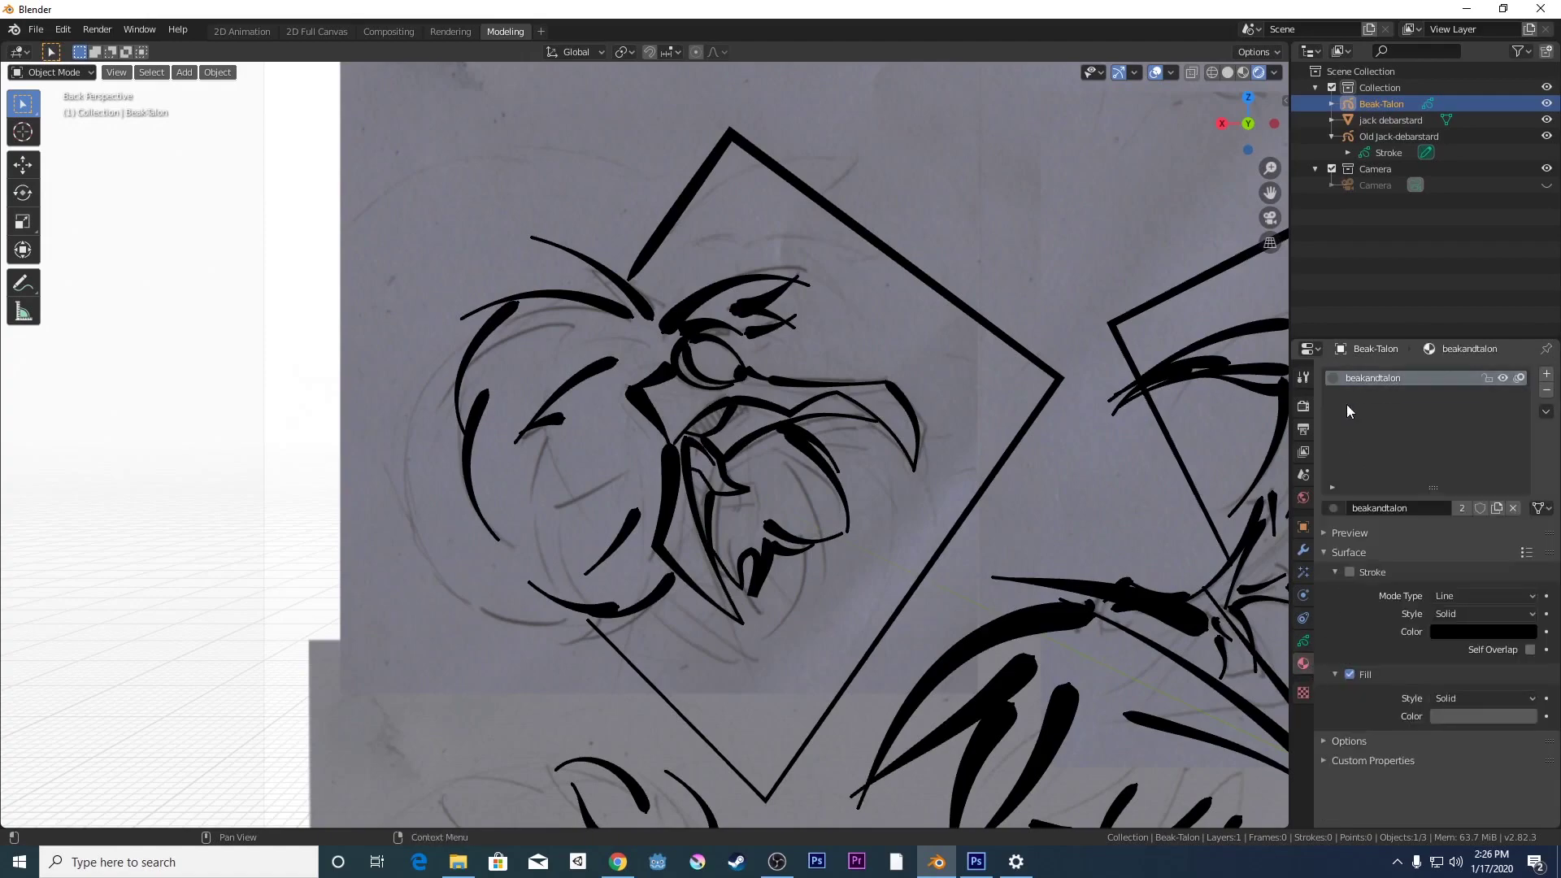
scroll(835, 577, "up", 2)
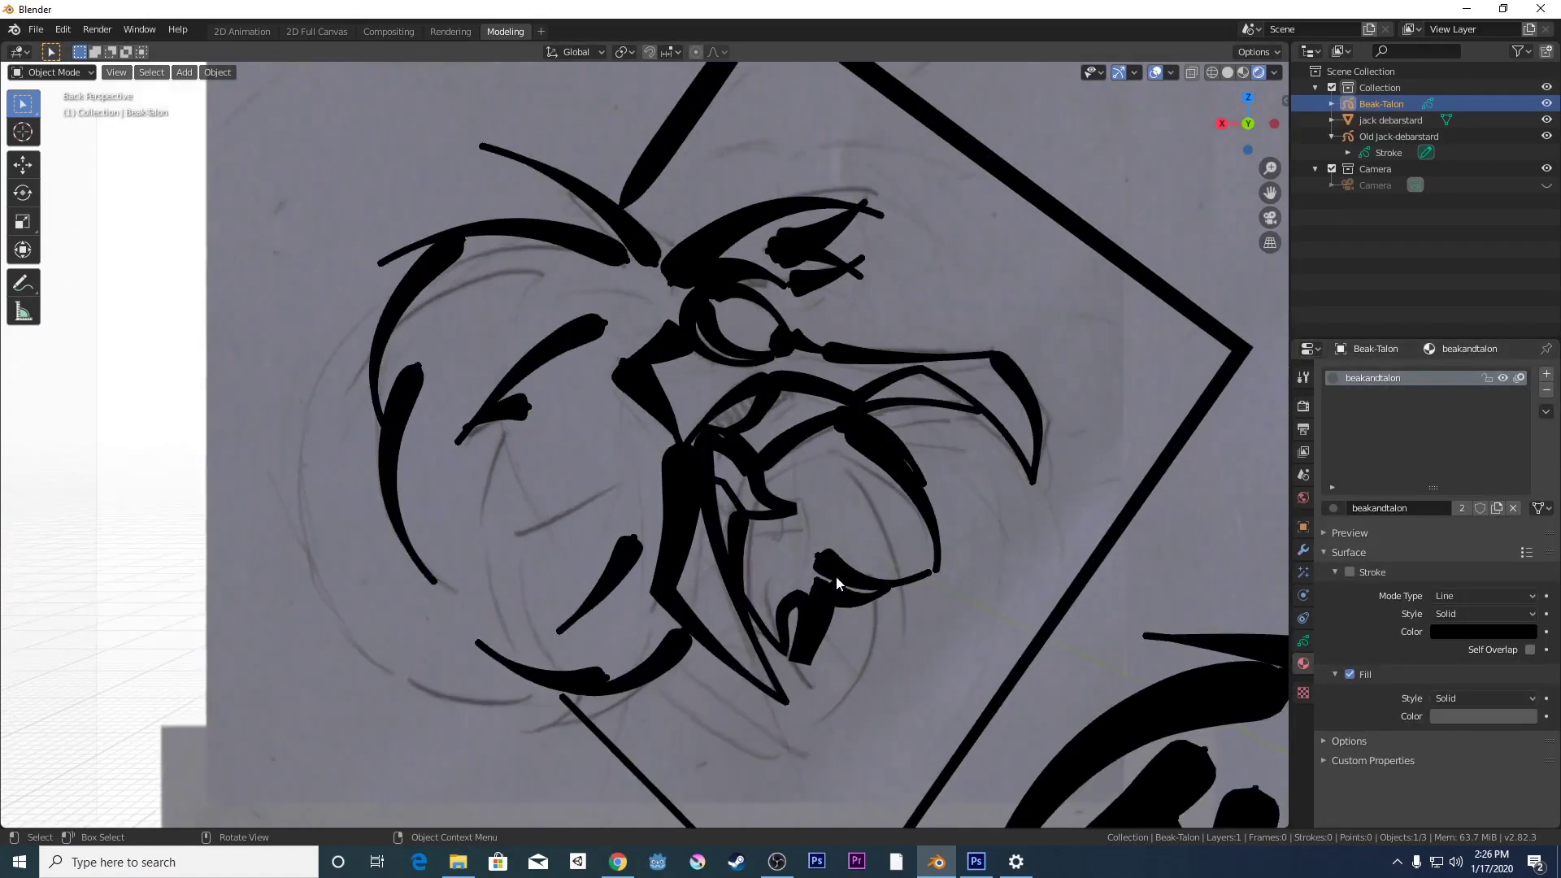
scroll(637, 419, "down", 3)
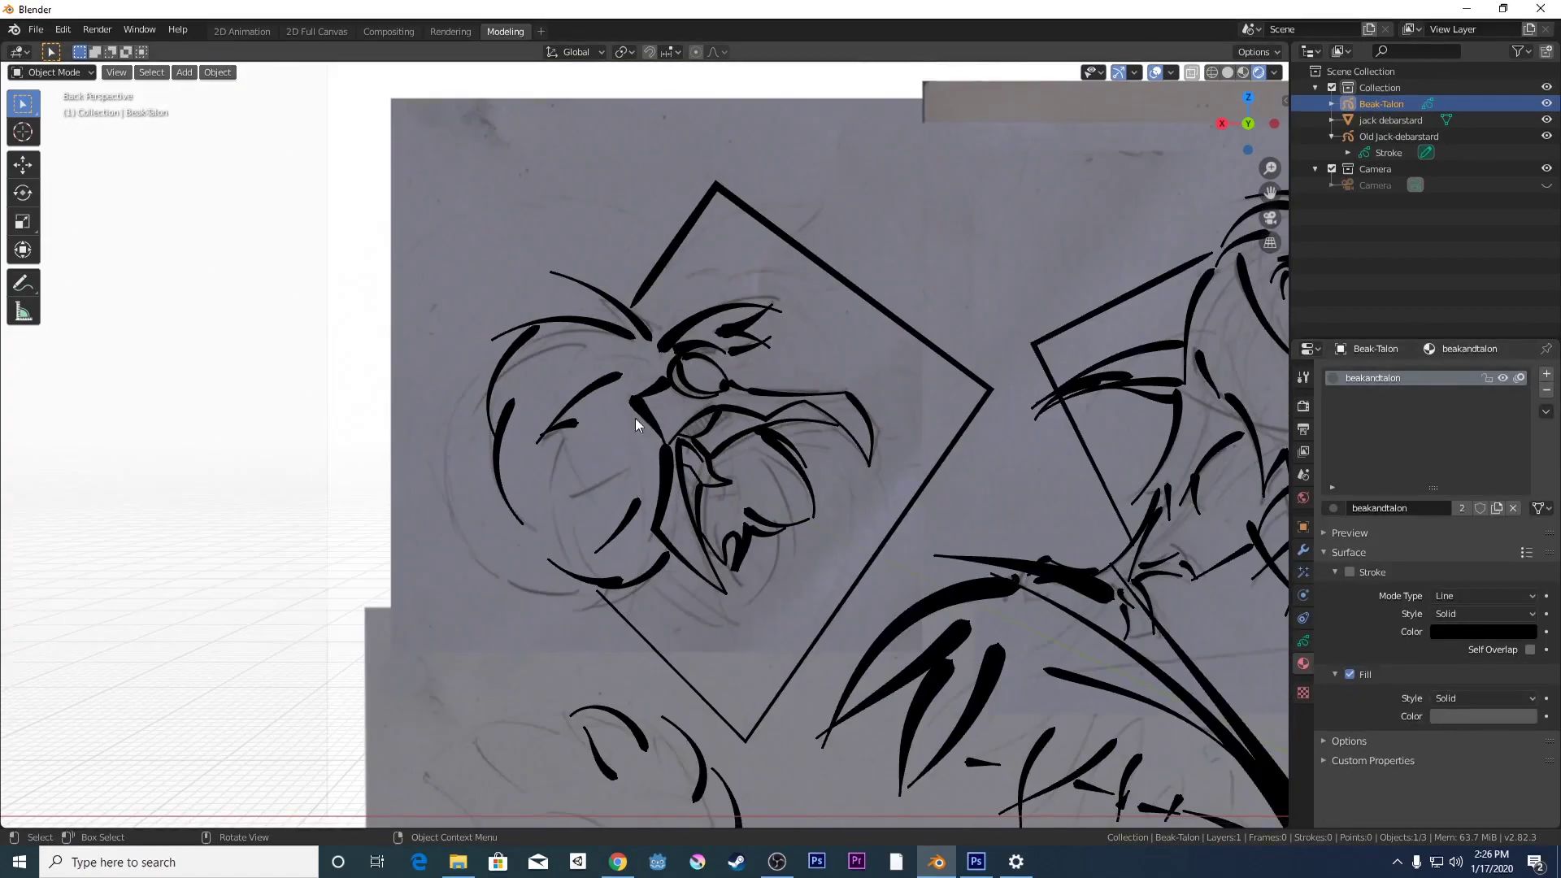
left_click(51, 73)
left_click(61, 148)
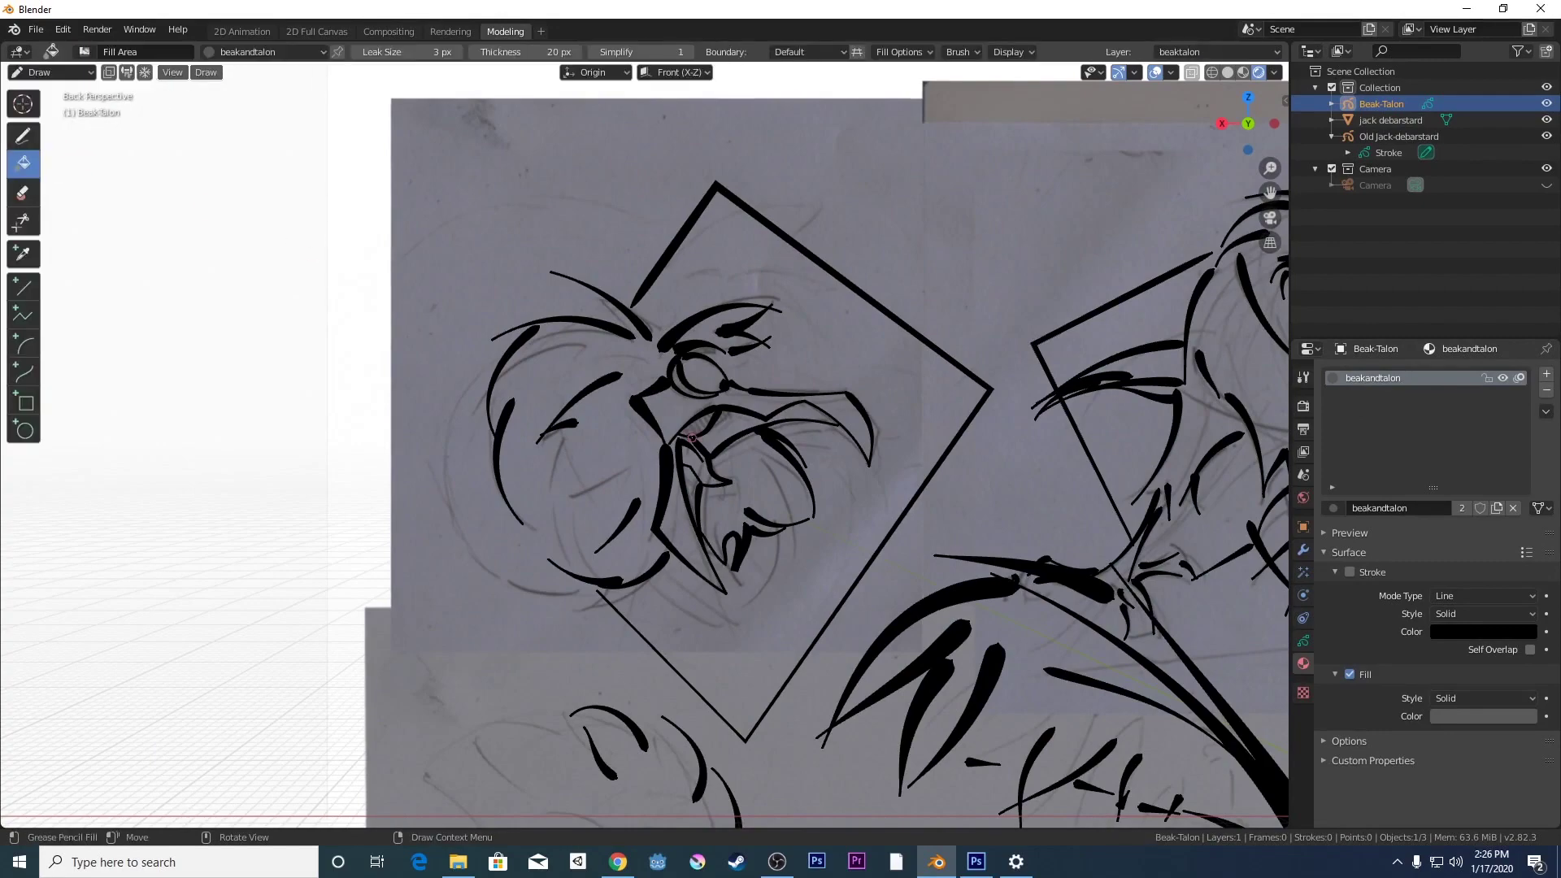
scroll(692, 437, "down", 1)
scroll(729, 561, "up", 2)
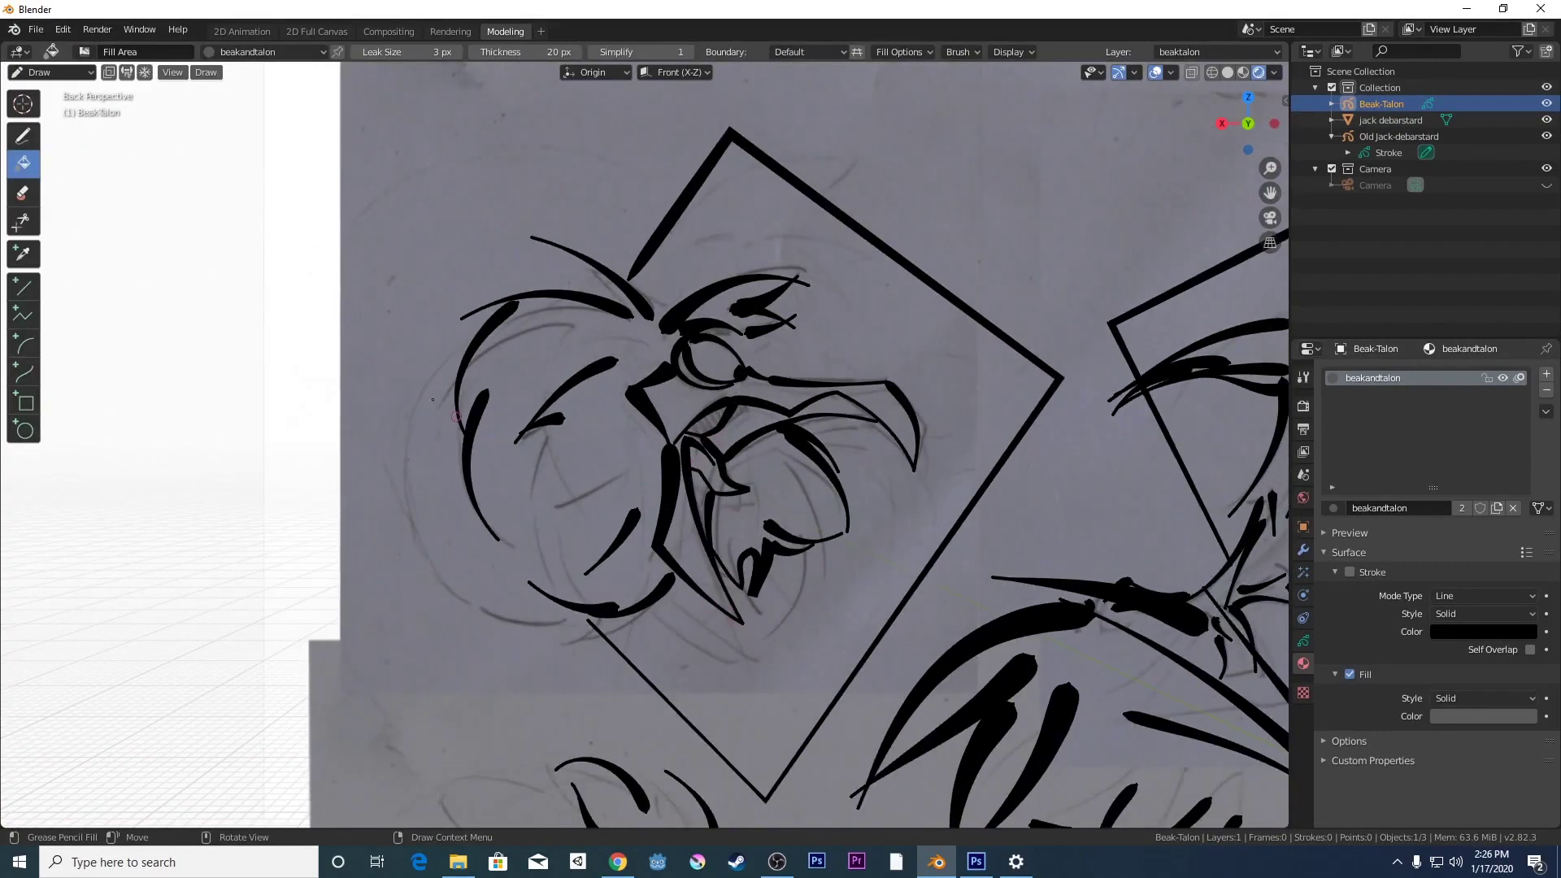
- With the Curve tool, begin the beak's fill outline at the lower beak tip and extend it up the beak's back edge to the eye
left_click(25, 373)
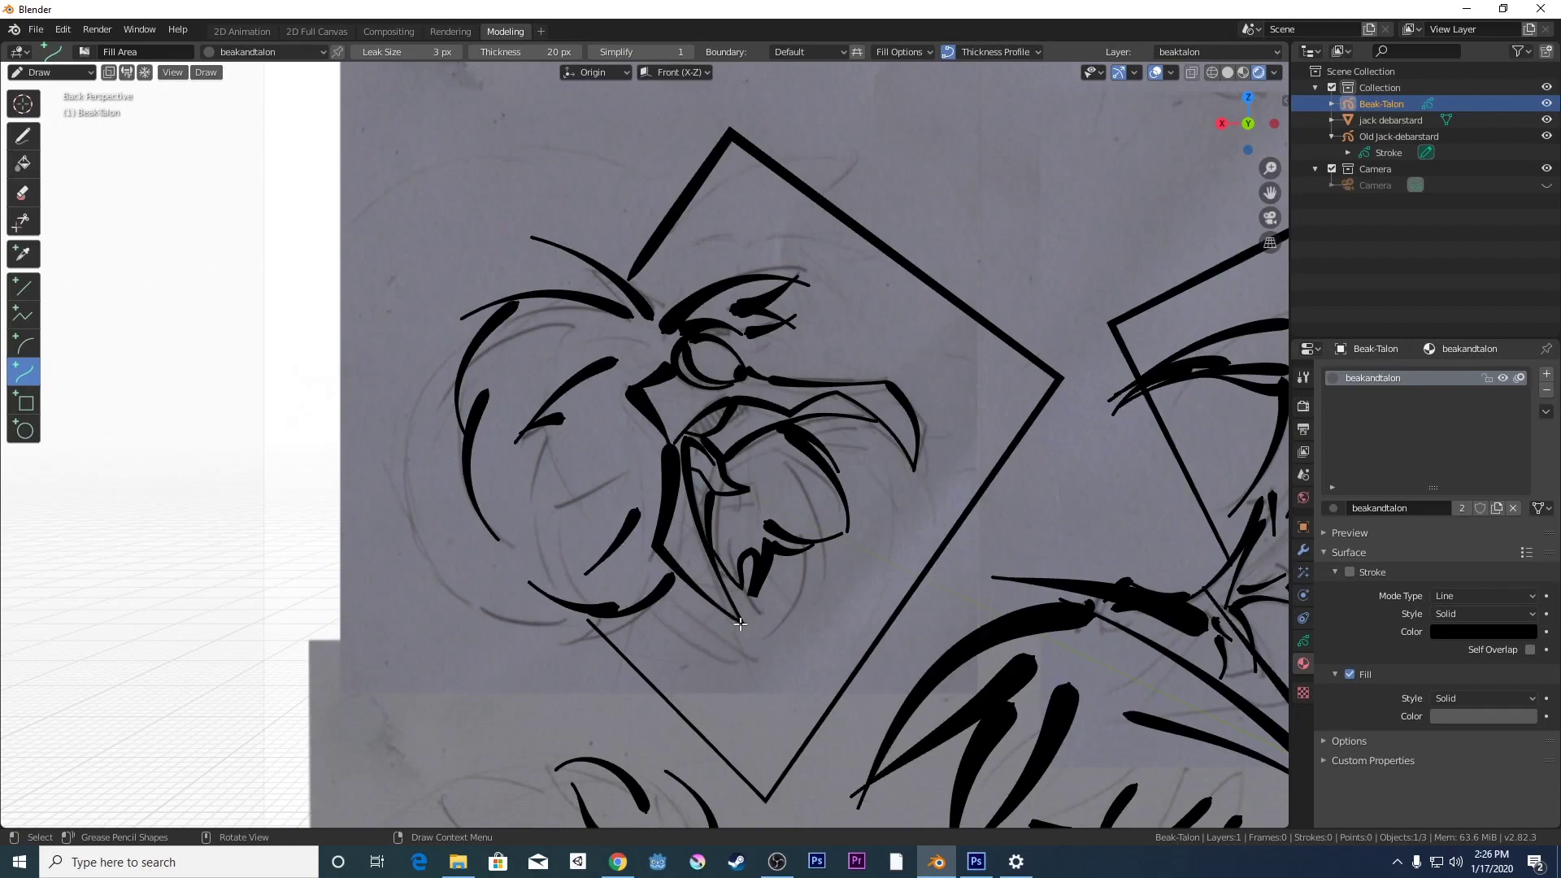
left_click_drag(740, 619, 660, 544)
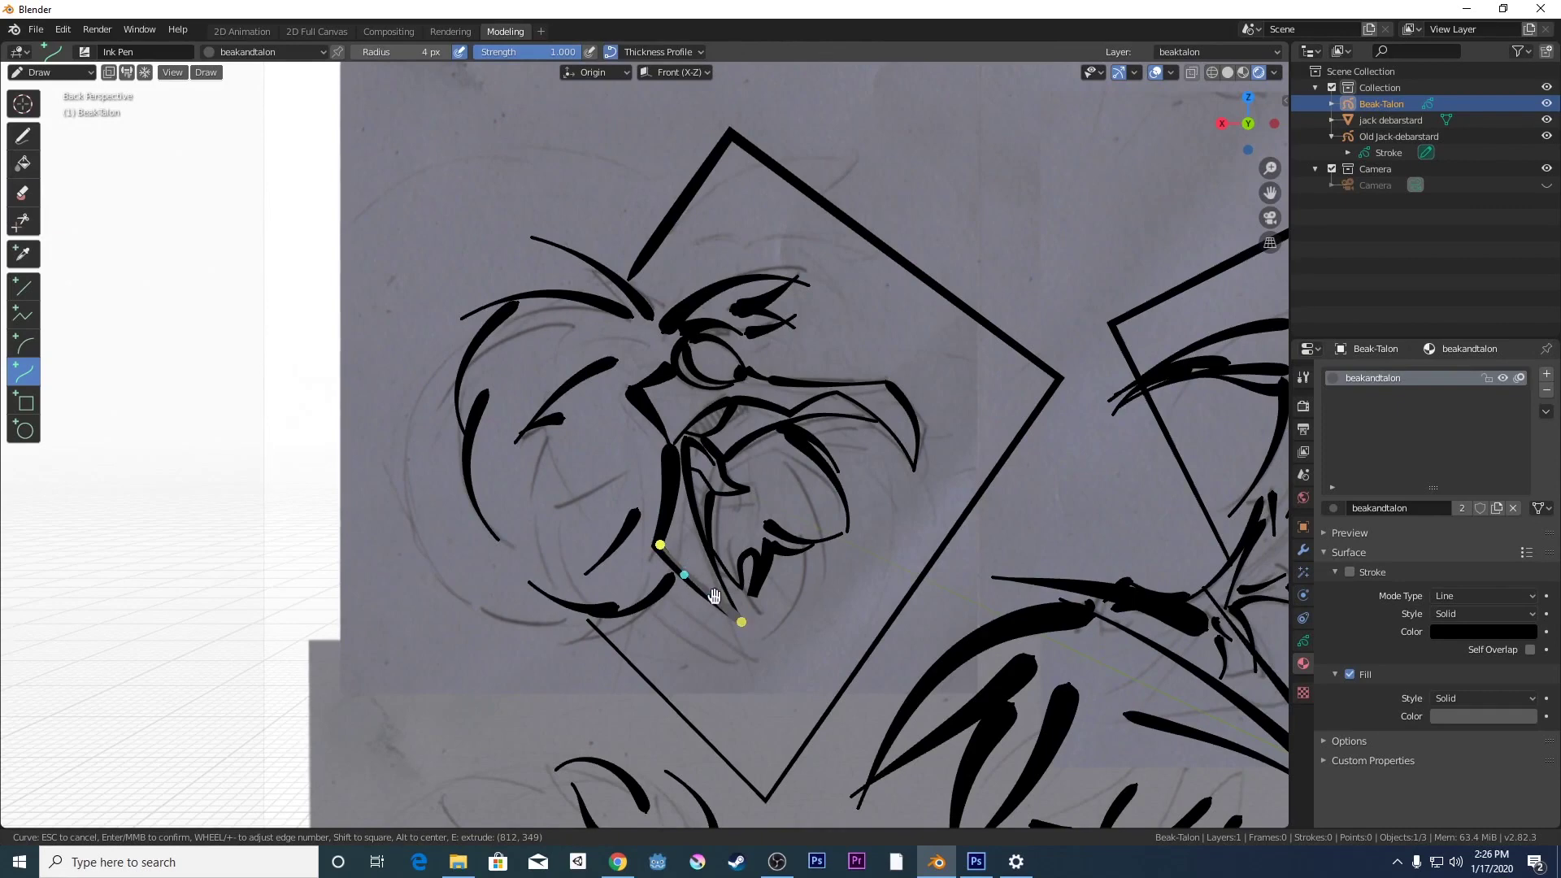
key("e")
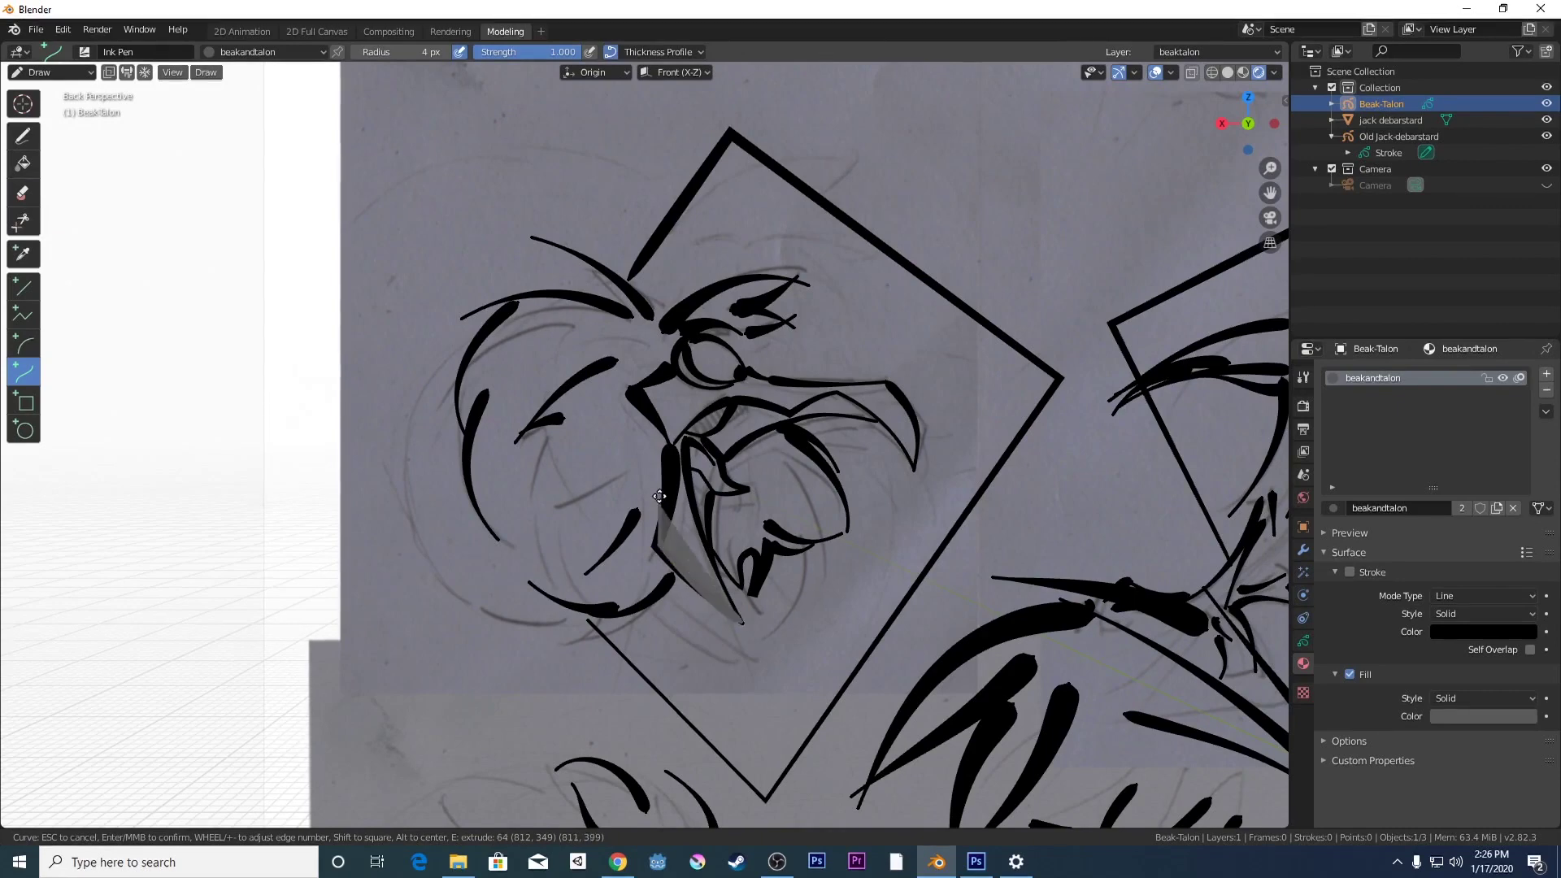
left_click(672, 448)
key("e")
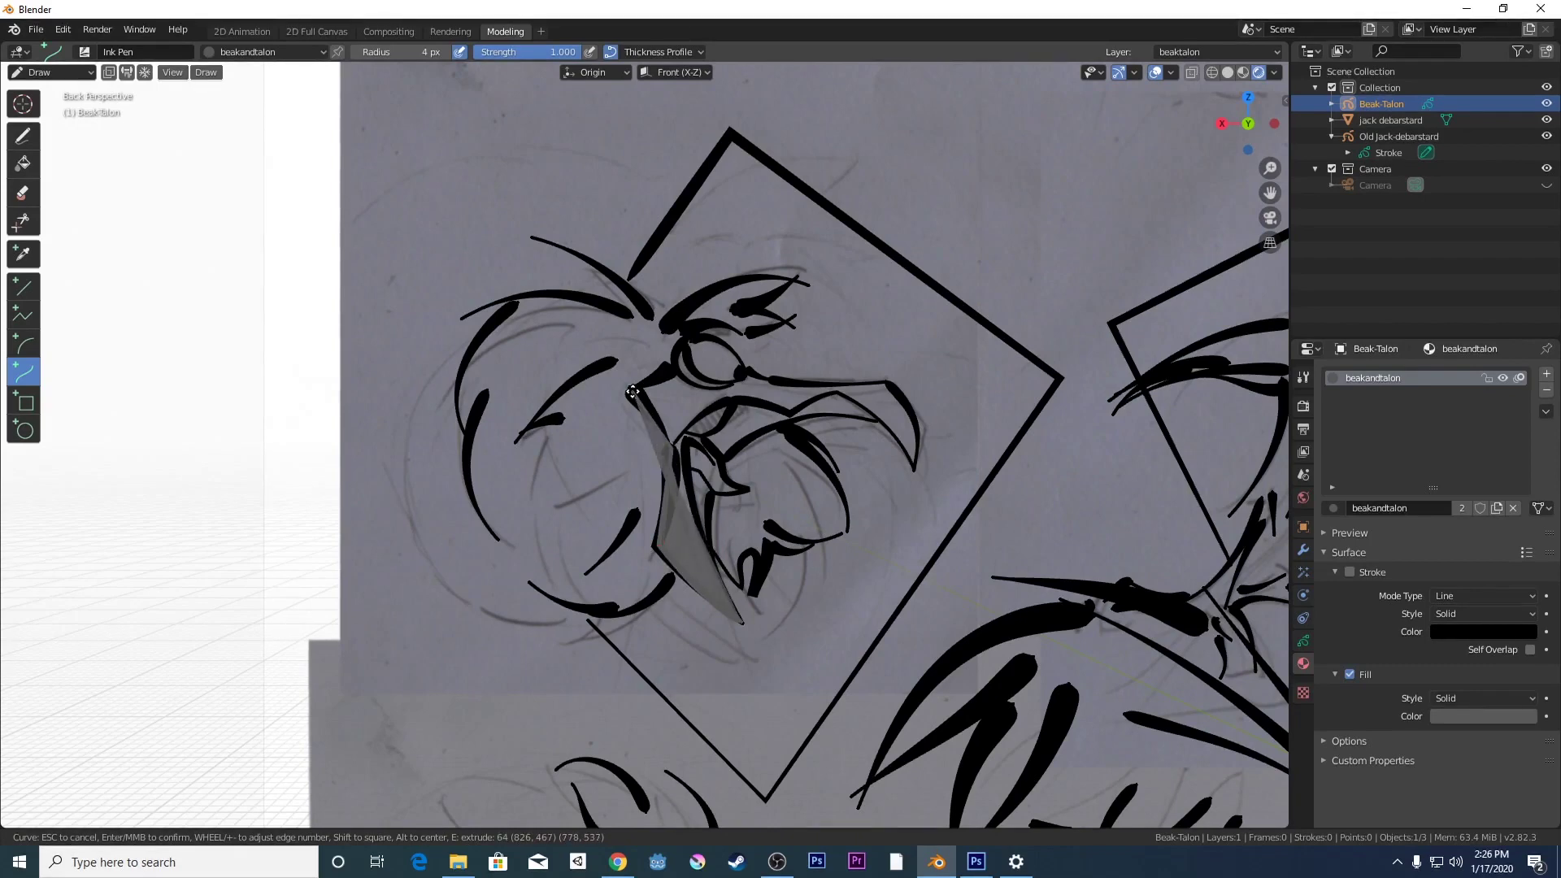
left_click(632, 392)
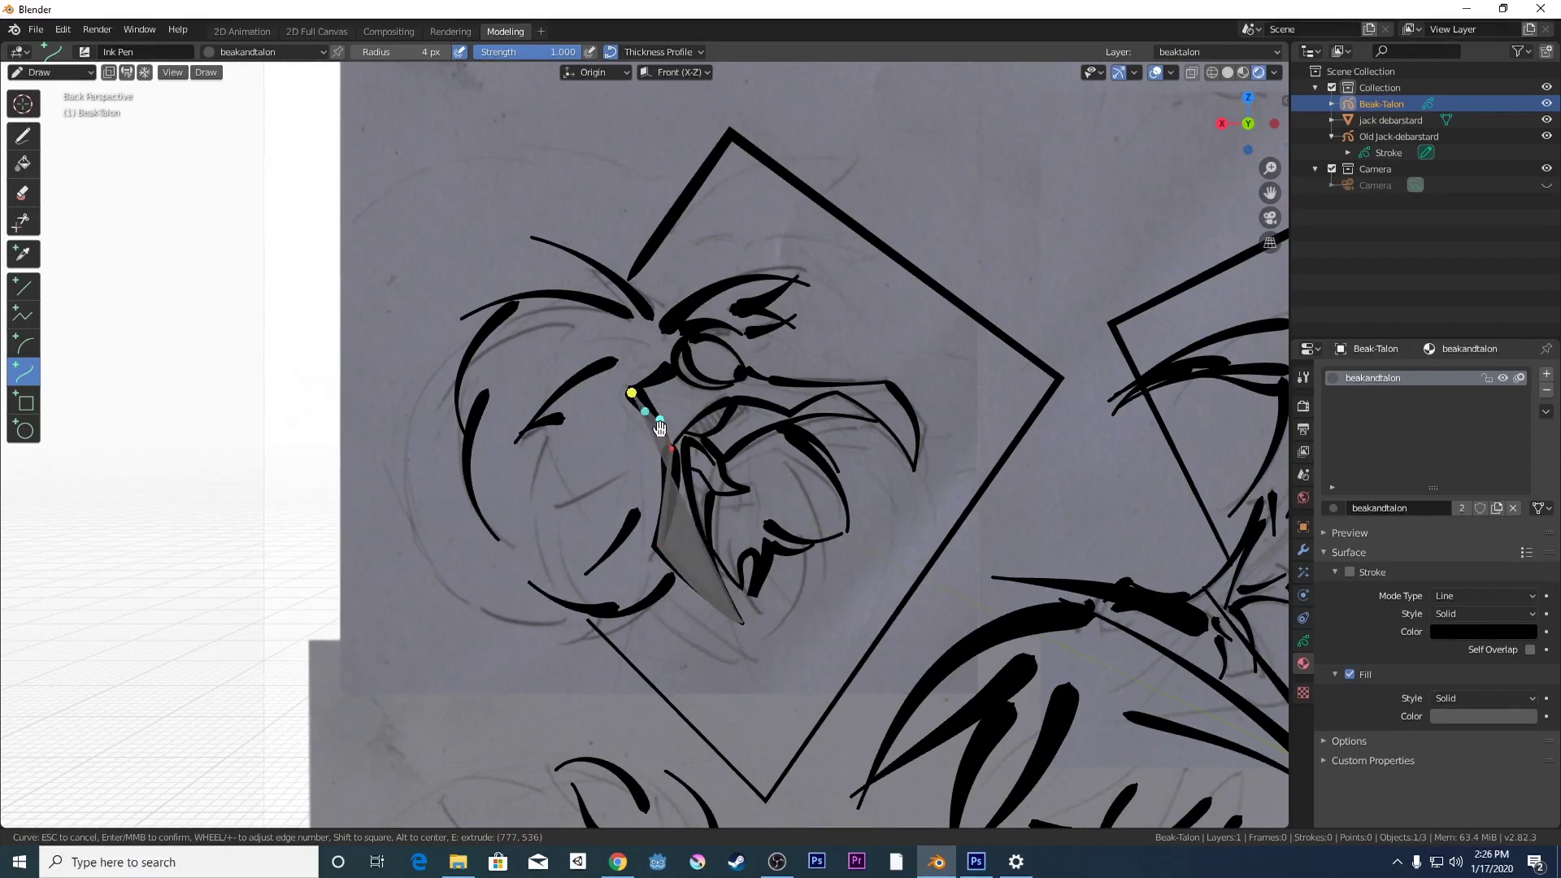
key("e")
left_click(672, 360)
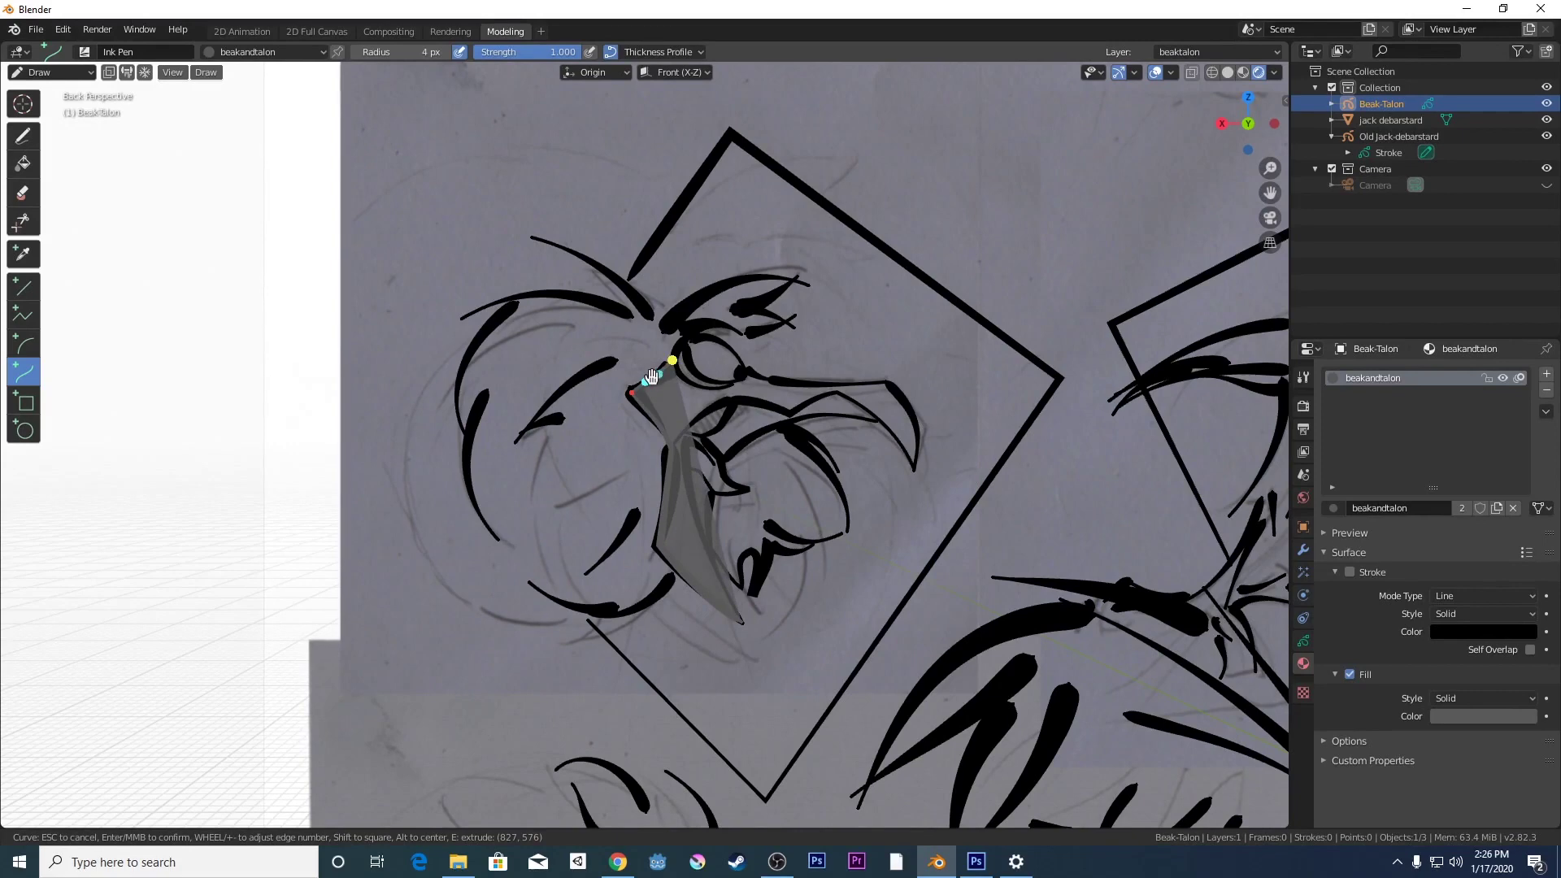
- Extend the curve beneath the eye and along the upper beak's ridge to its bend, shaping the segments to the ink lines
key("e")
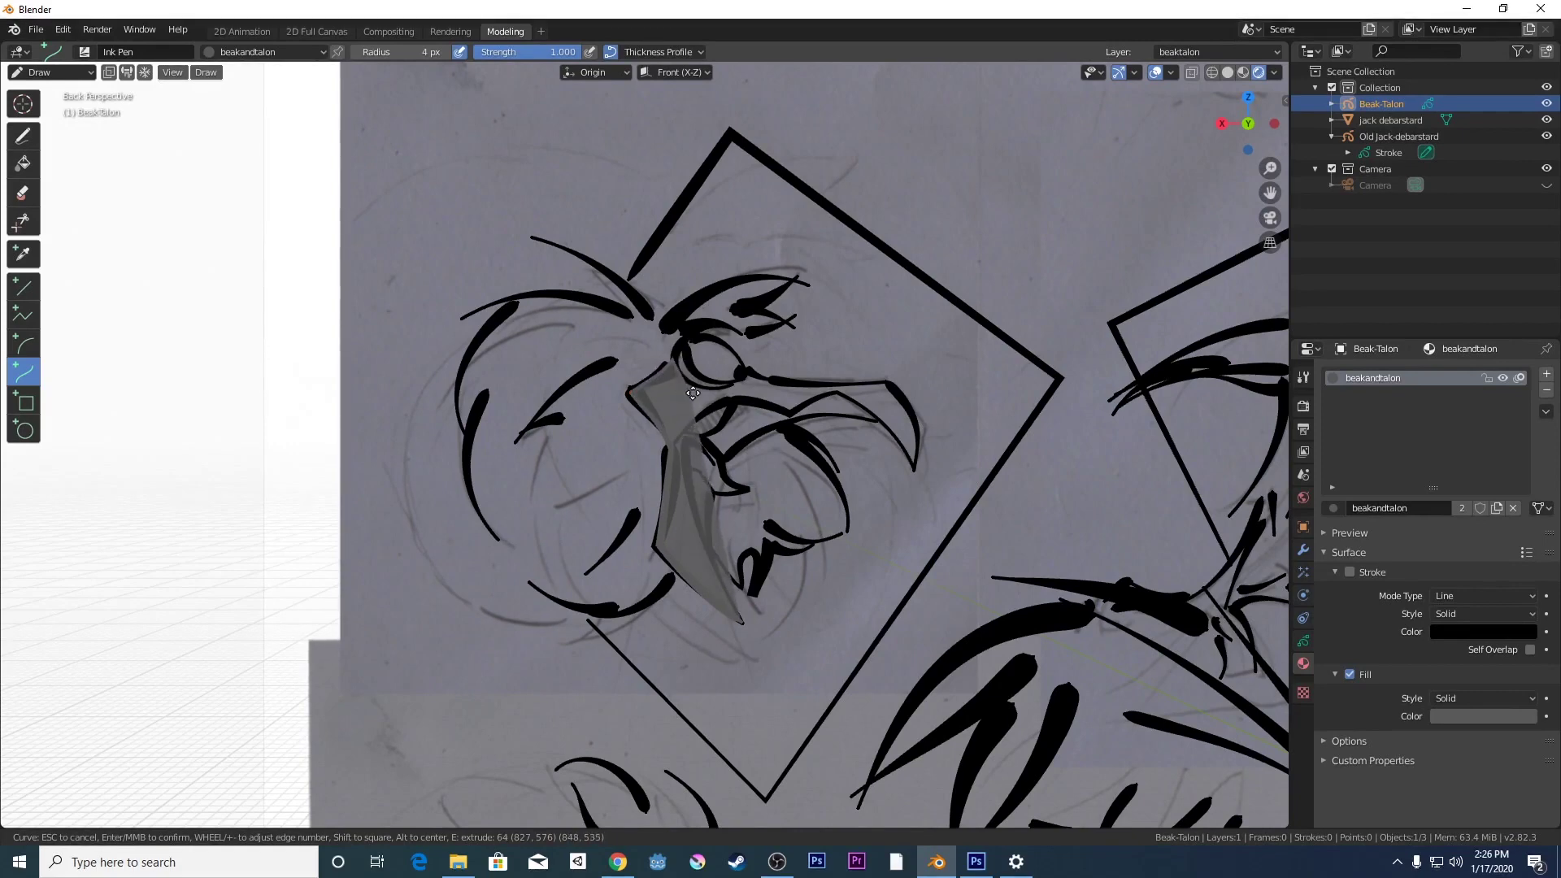
left_click(738, 382)
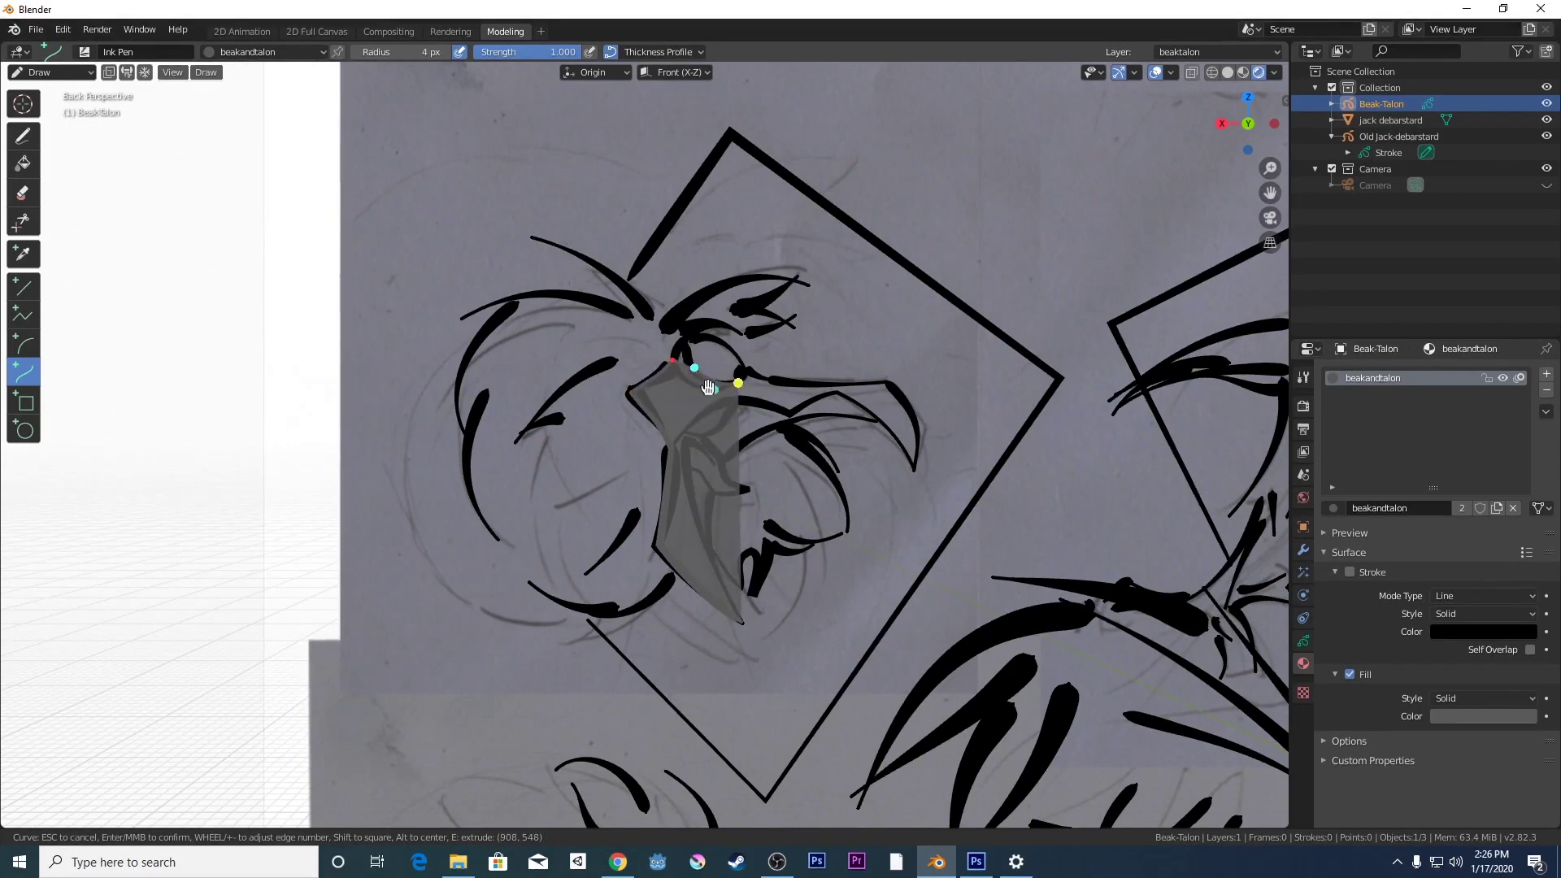
left_click_drag(696, 390, 676, 381)
key("e")
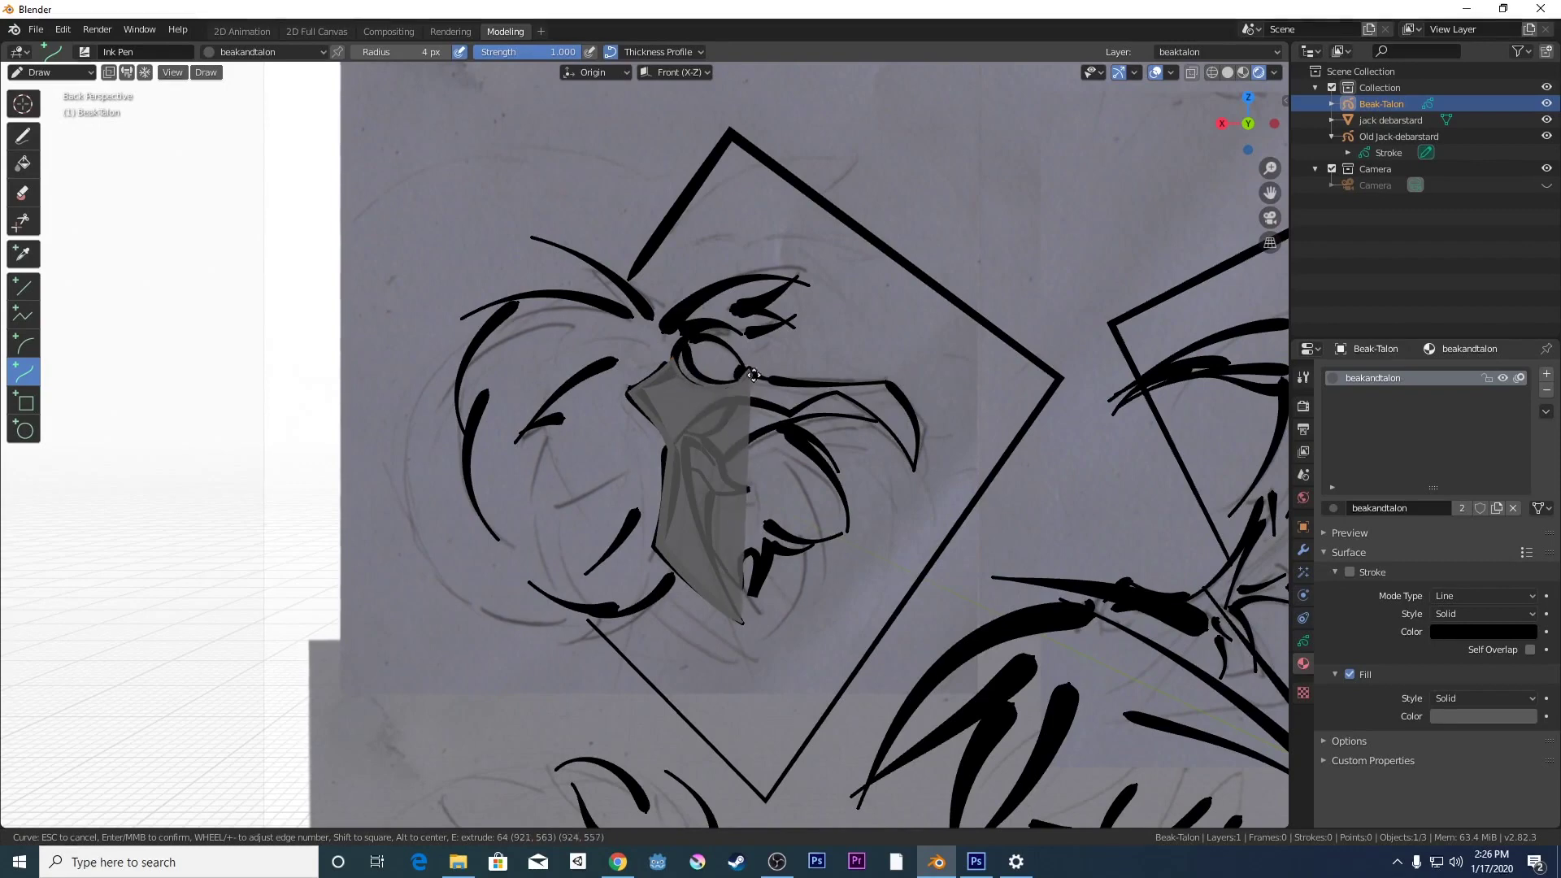
left_click(891, 382)
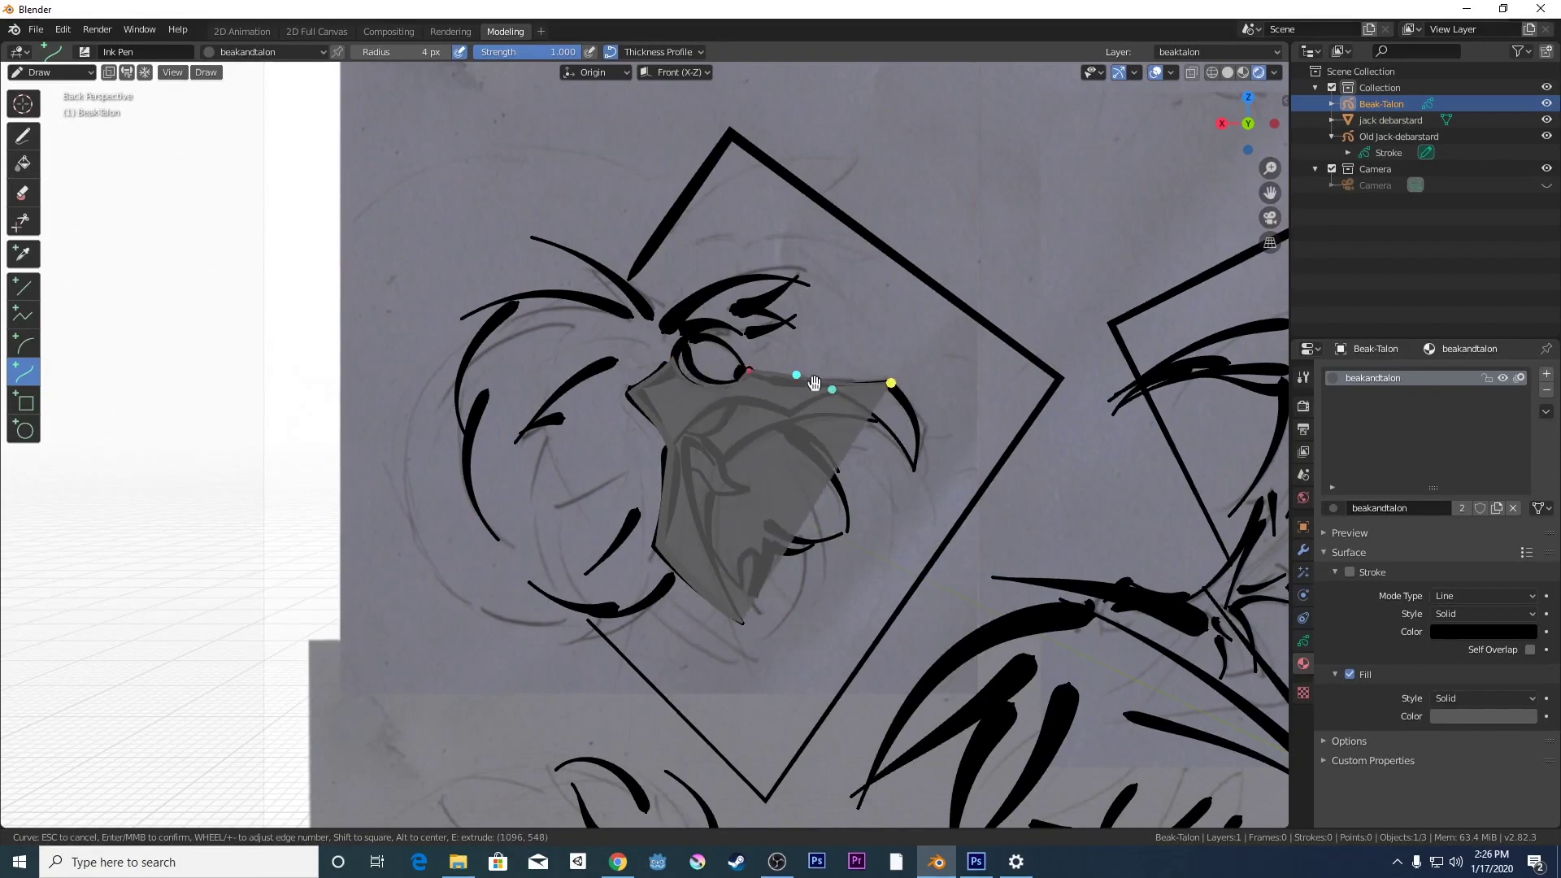
left_click_drag(773, 383, 770, 383)
- Continue the curve around the hooked beak tip and partway back along the underside, bending it to match the ink
key("e")
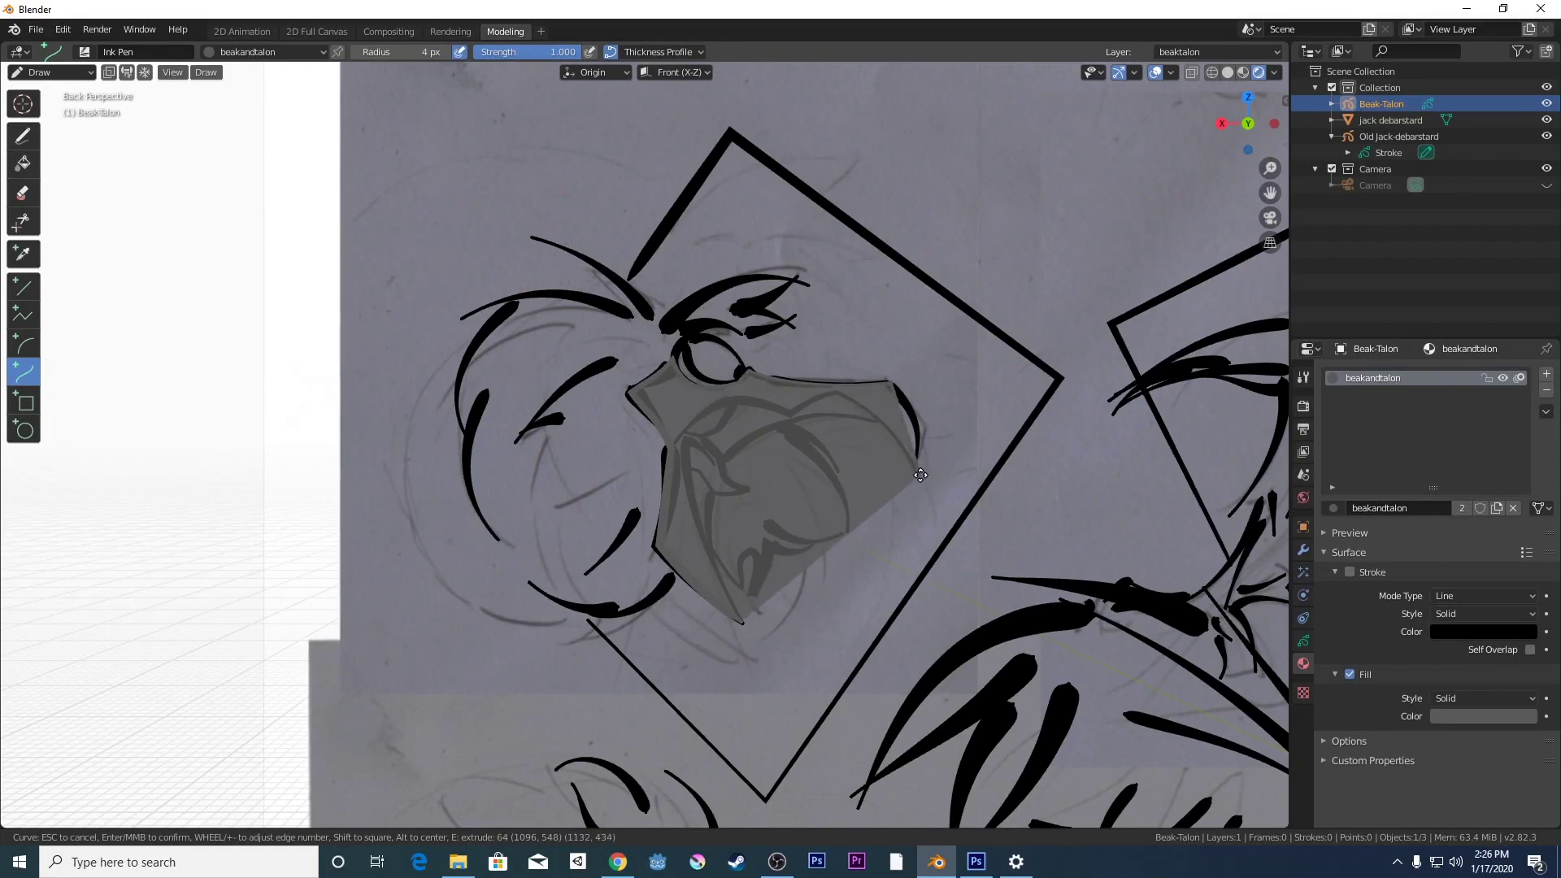
left_click(915, 469)
left_click_drag(899, 413, 920, 439)
key("e")
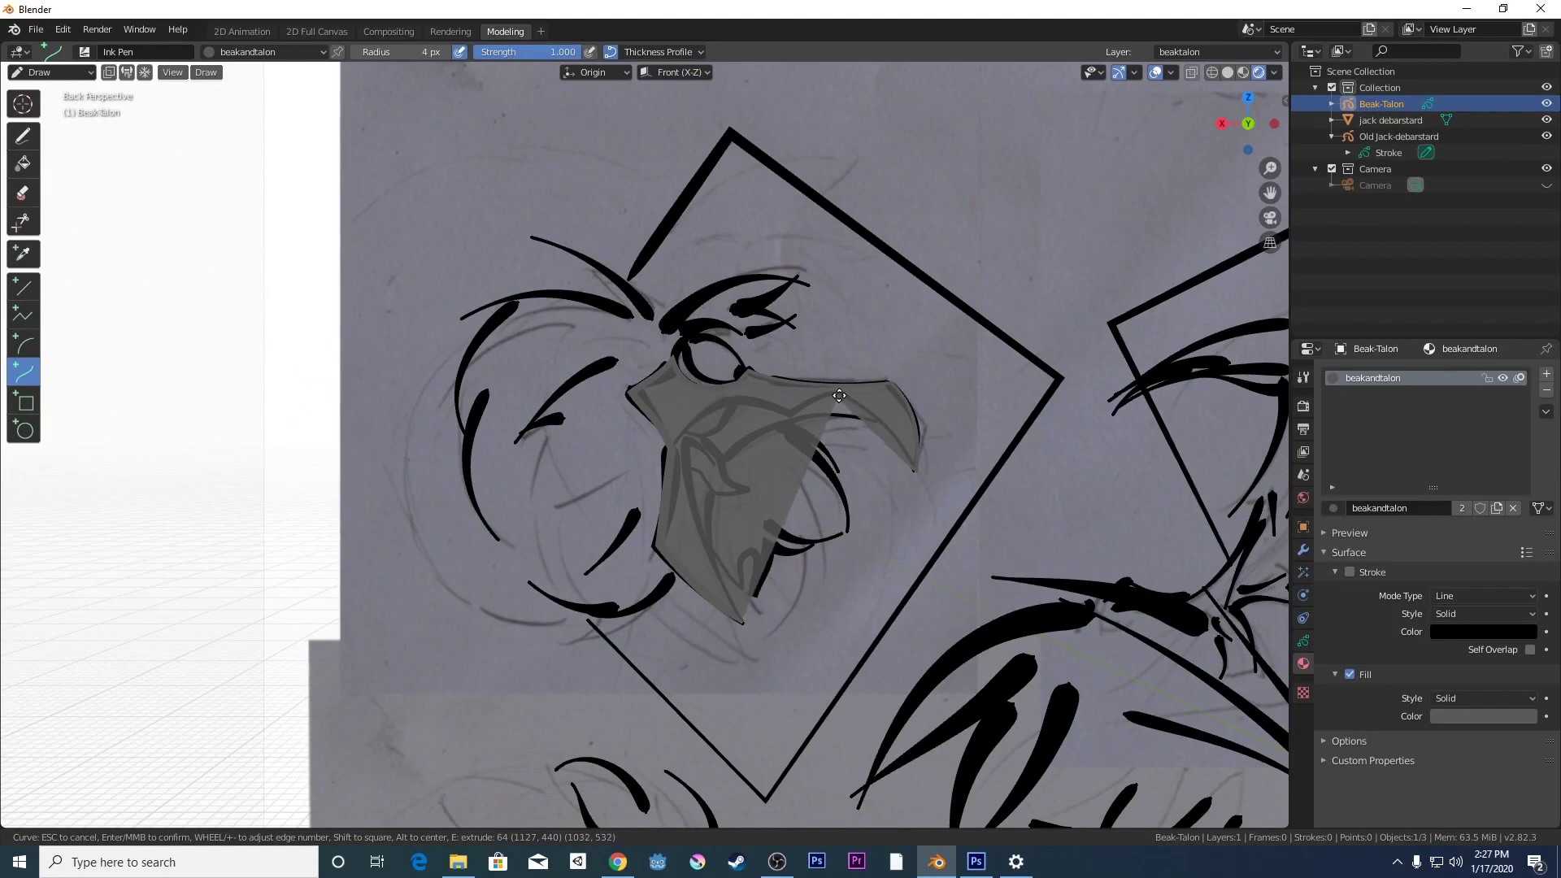
left_click(834, 395)
left_click_drag(887, 445, 860, 401)
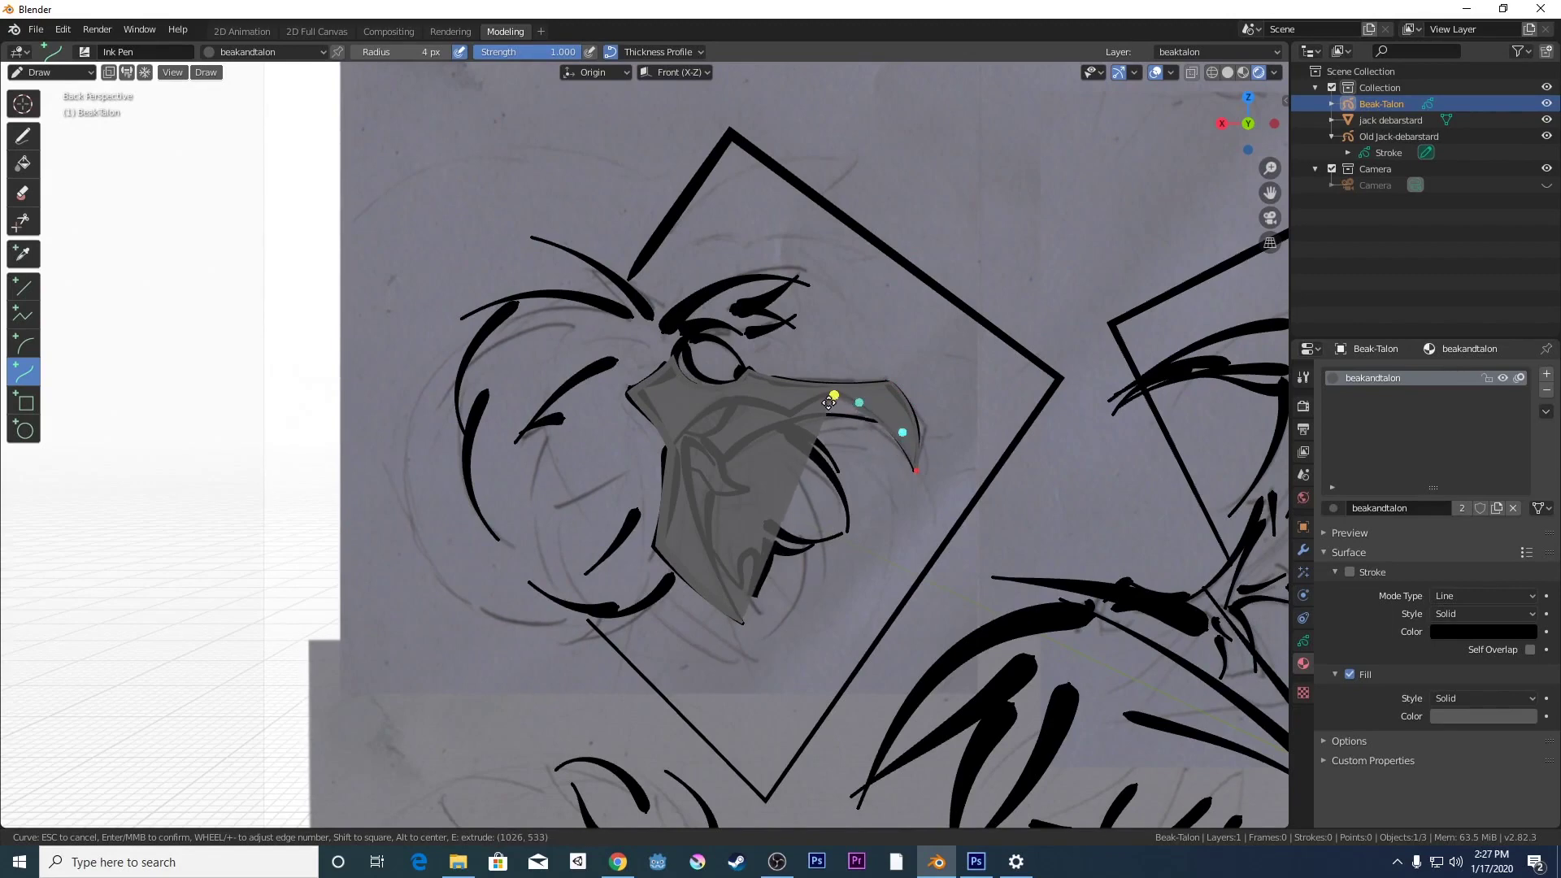
- Extend the curve along the upper beak's underside to the corner of the mouth and finish the filled shape
key("e")
left_click(793, 415)
key("e")
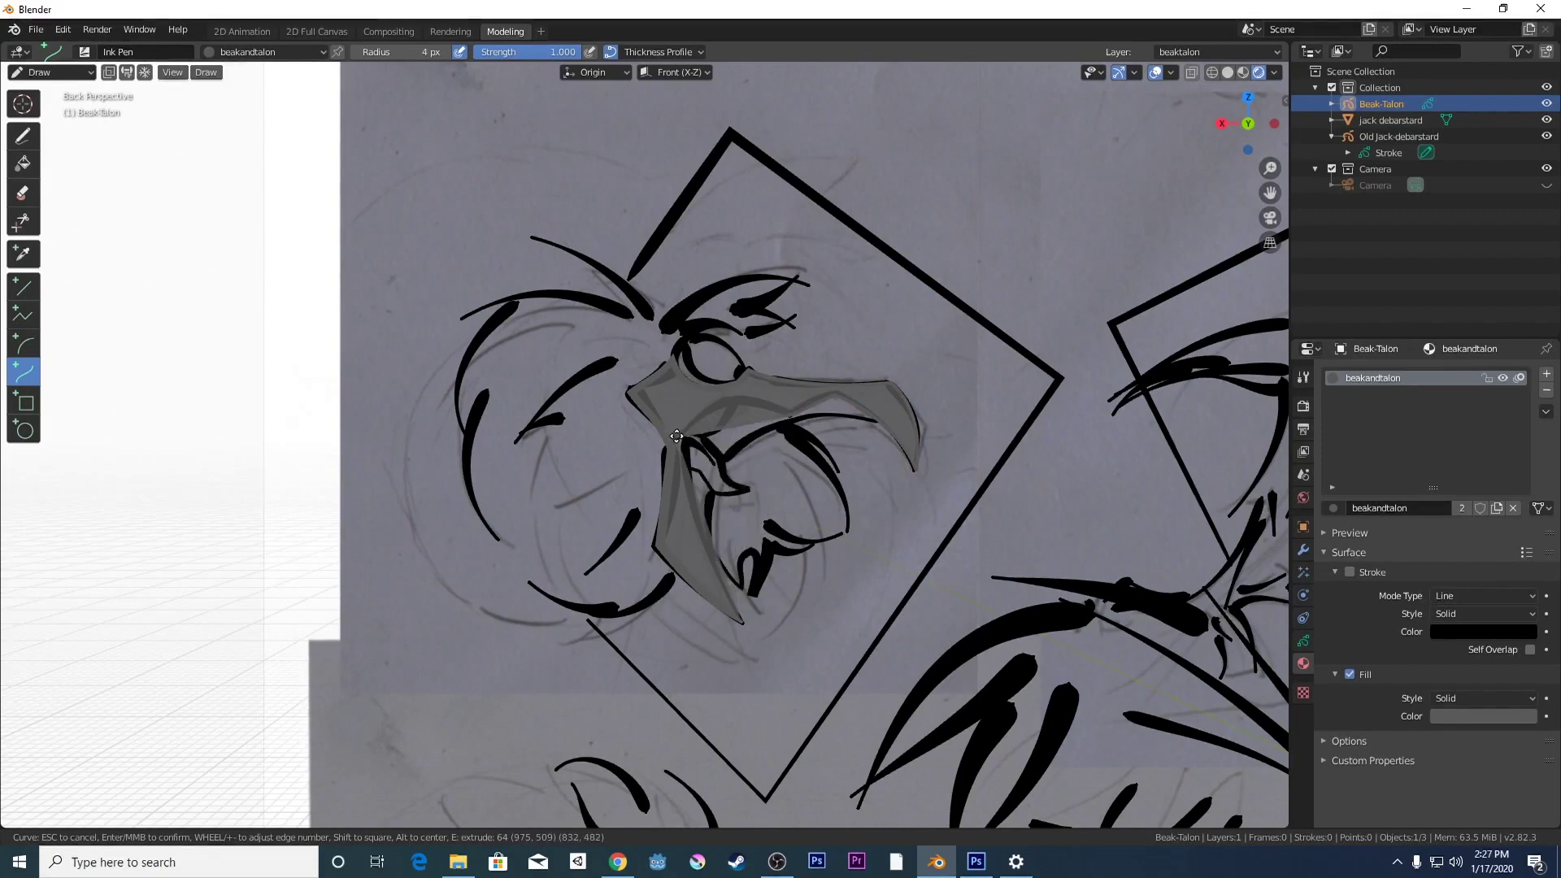
left_click(675, 441)
mouse_move(752, 424)
left_mouse_down()
mouse_move(743, 389)
mouse_move(708, 405)
left_mouse_up()
key("Return")
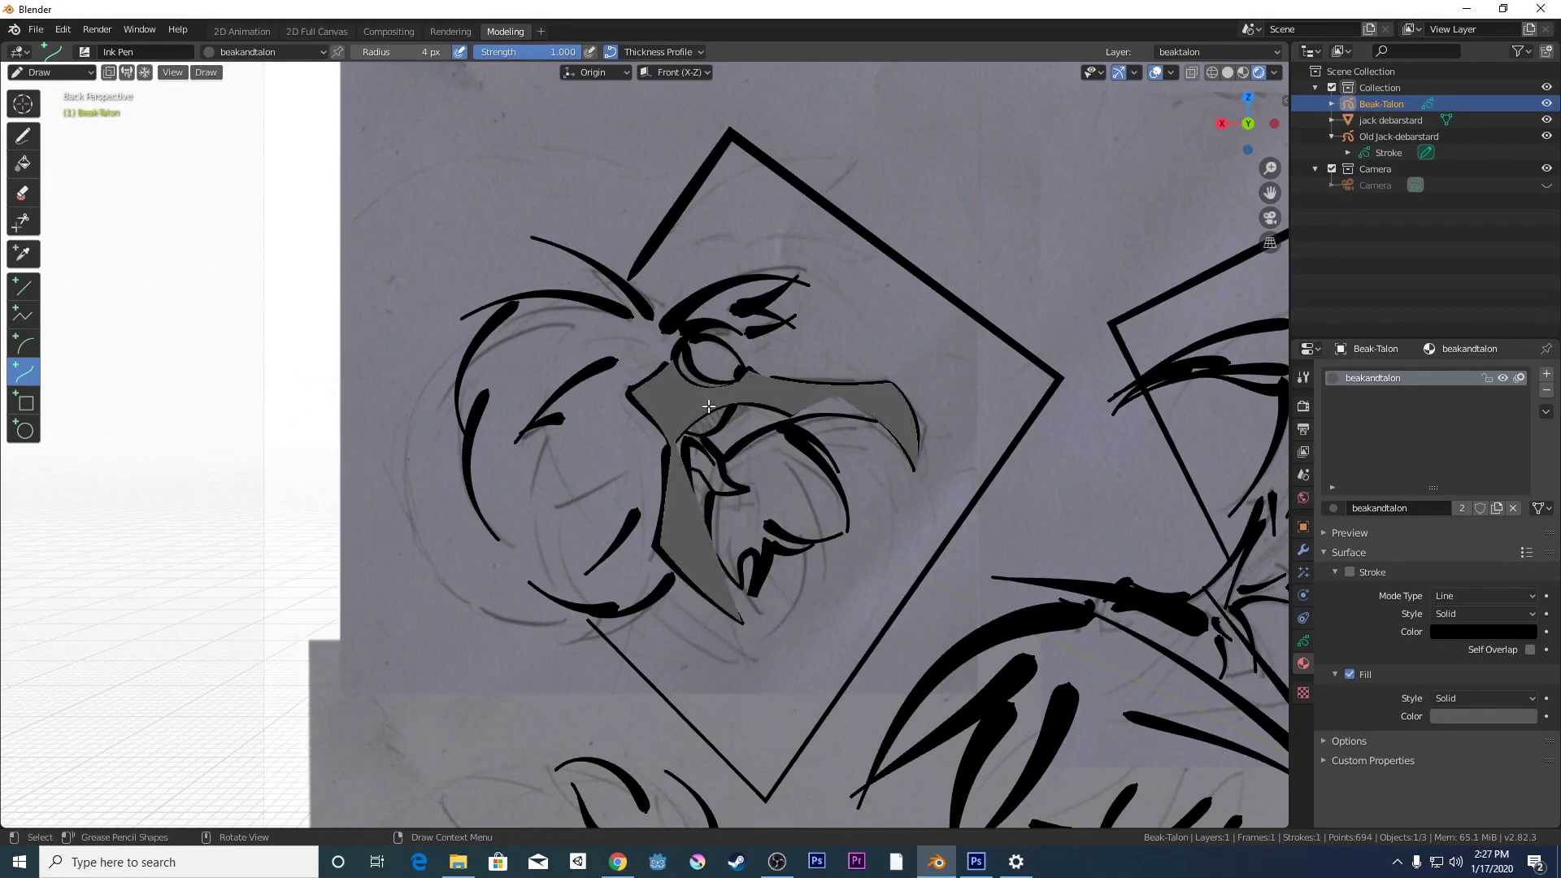
- Inspect the beak's grey fill against the ink lines at different magnifications
scroll(721, 416, "down", 1)
scroll(717, 417, "up", 5)
scroll(713, 418, "down", 7)
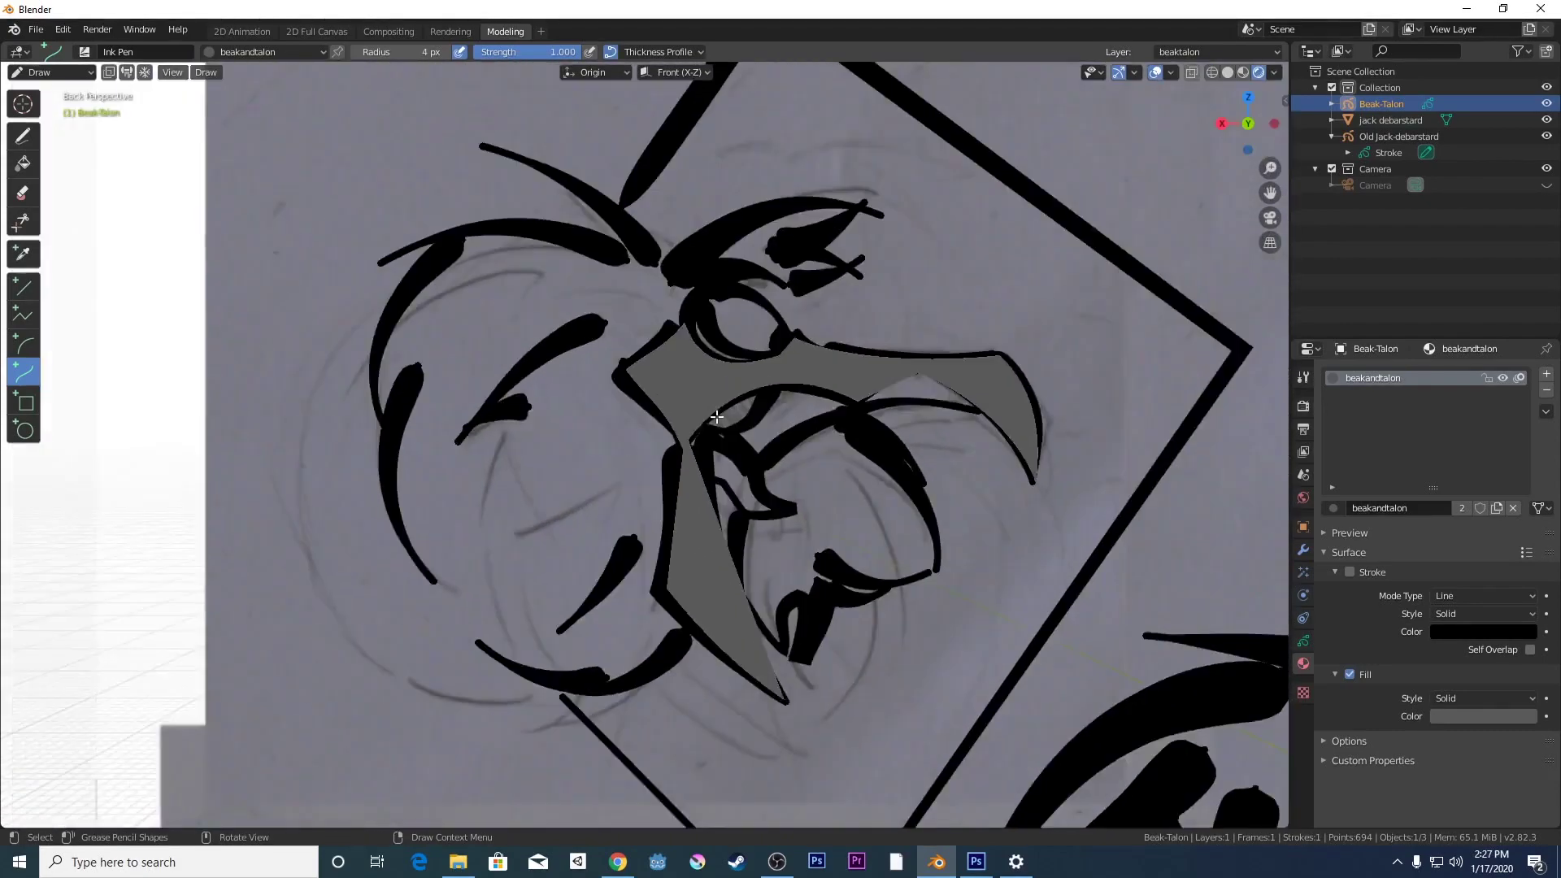
scroll(711, 419, "up", 2)
scroll(710, 420, "down", 1)
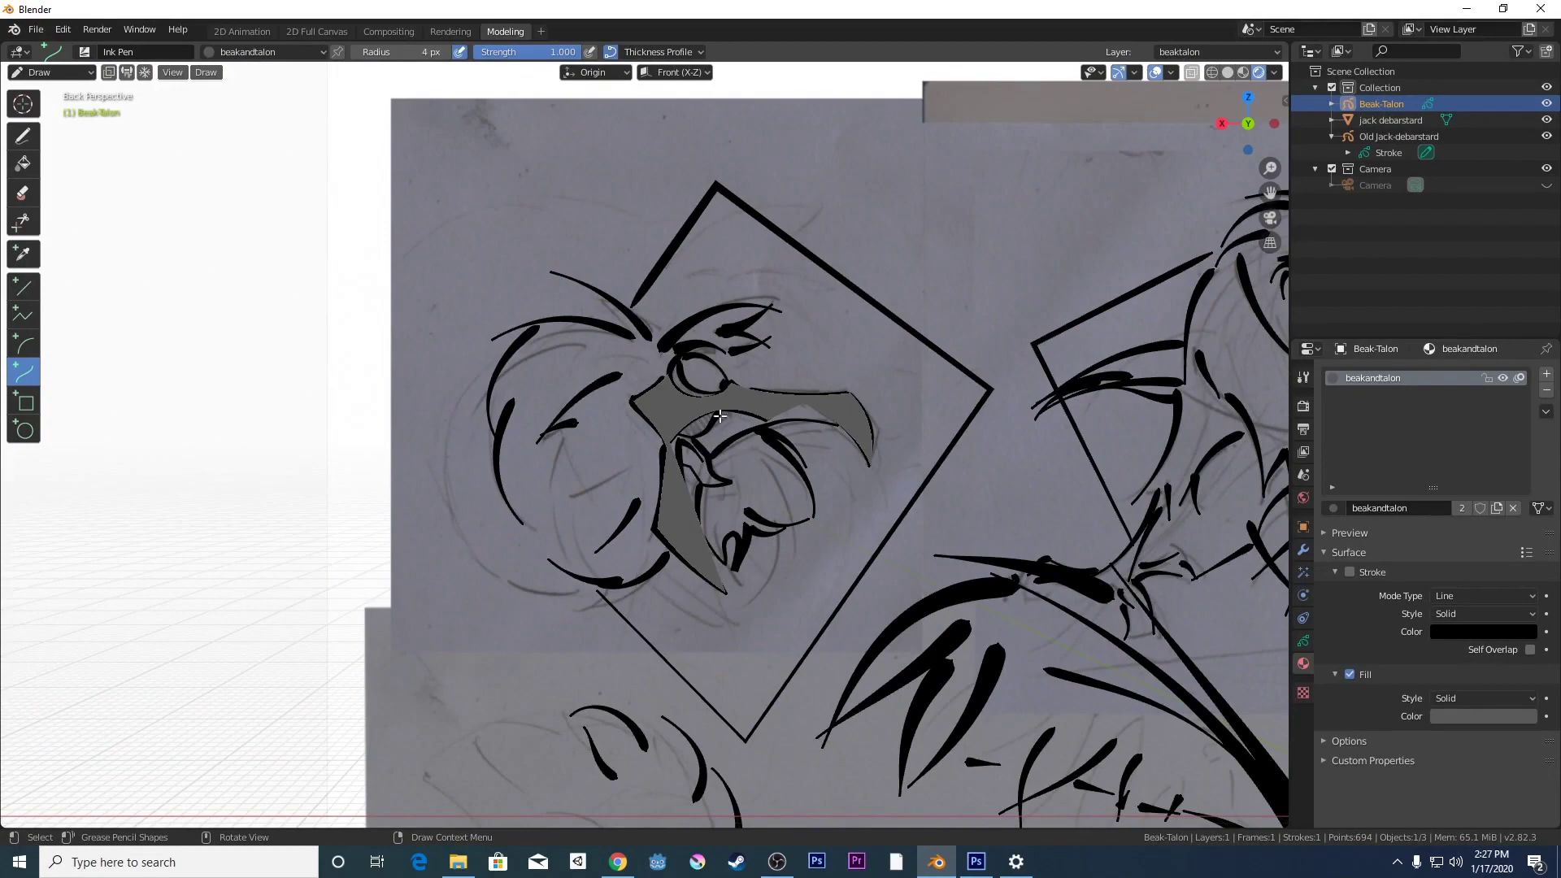
scroll(666, 422, "up", 1)
scroll(666, 422, "down", 2)
- Switch to Object Mode and move the Beak-Talon object slightly along the Y axis so its fill sits behind the ink lines
left_click(67, 73)
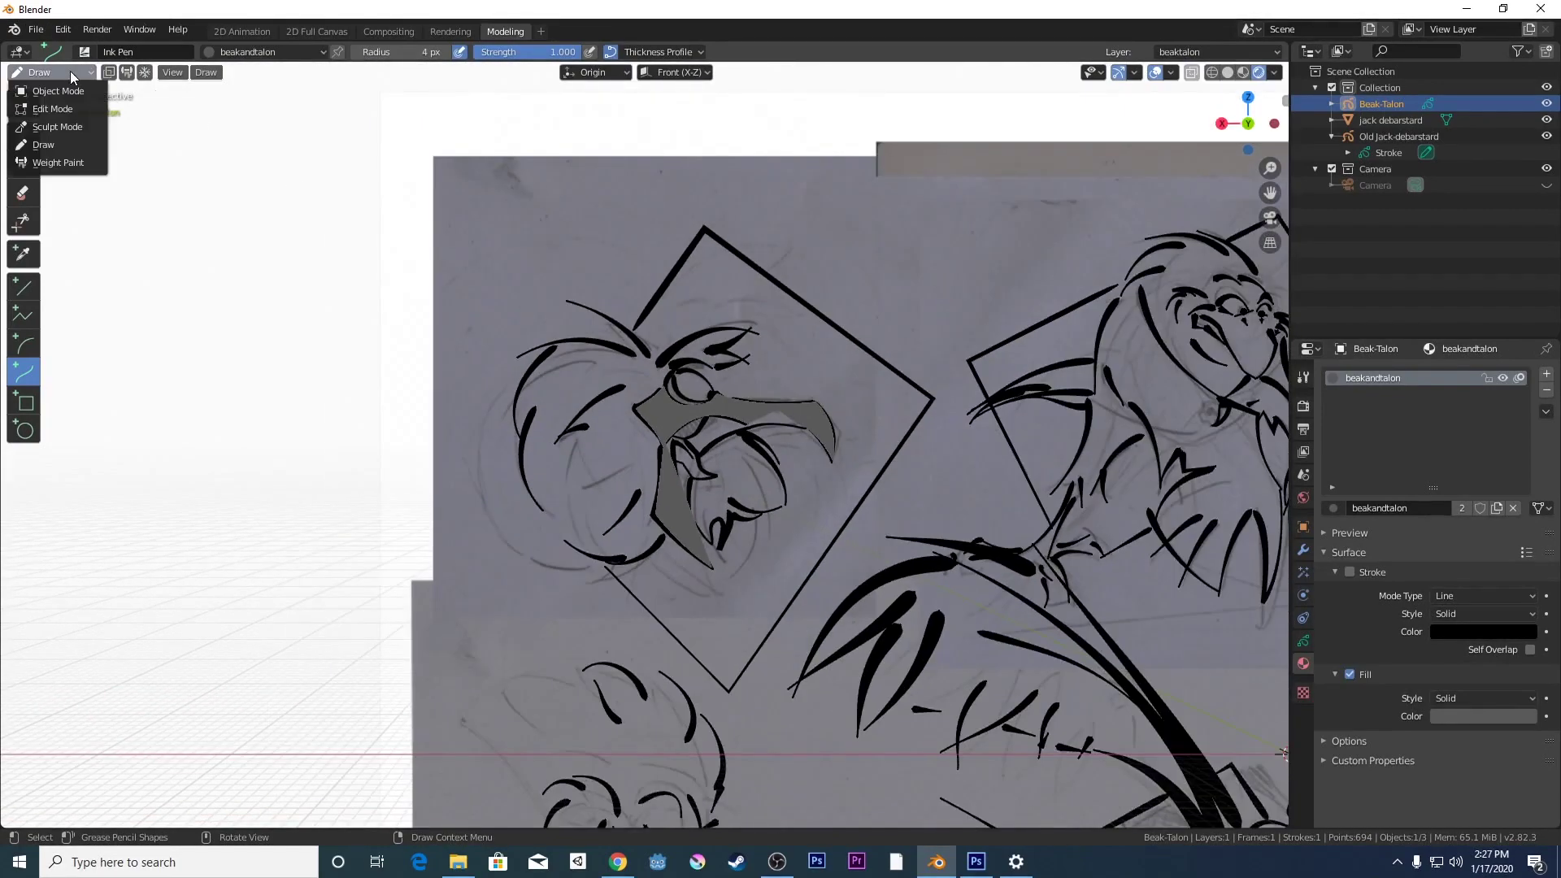
left_click(70, 90)
middle_click_drag(690, 404, 615, 437)
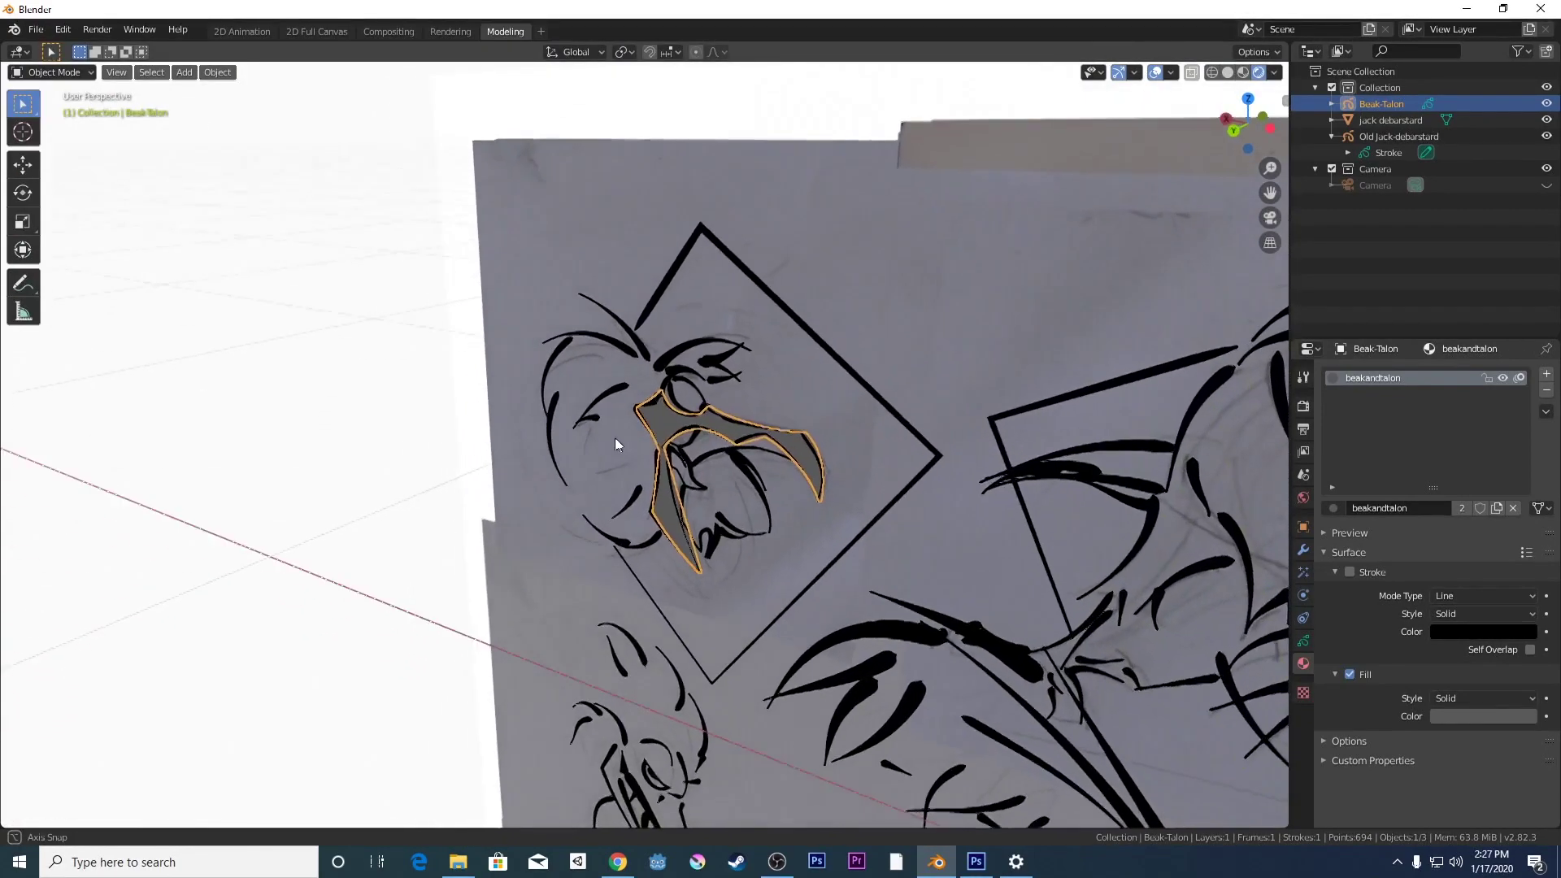
scroll(612, 439, "down", 4)
scroll(612, 439, "down", 3)
scroll(613, 436, "up", 2)
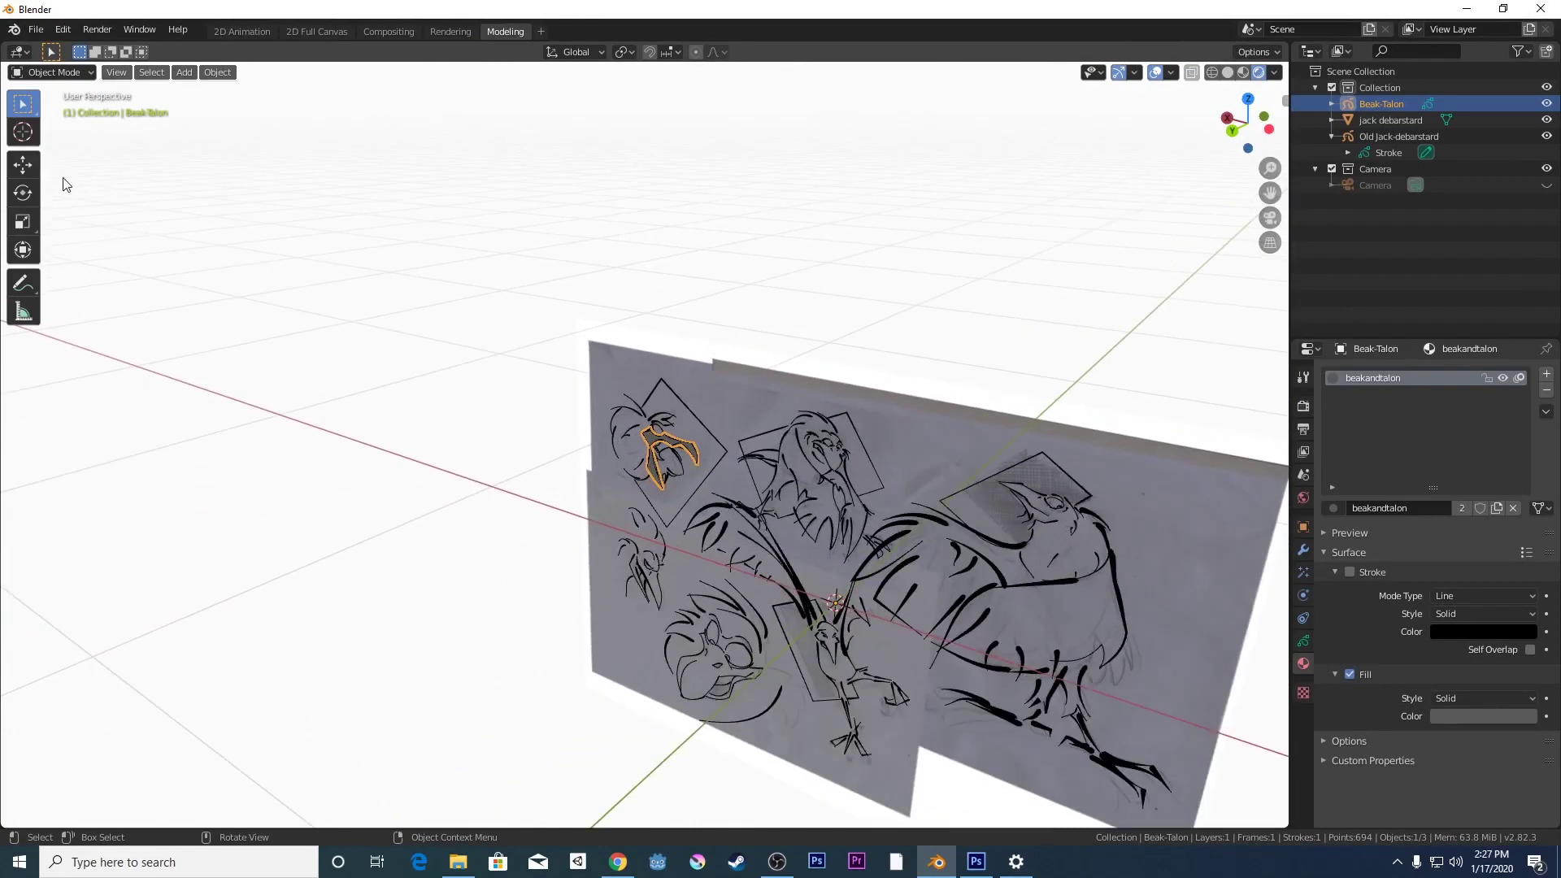
left_click(23, 165)
scroll(907, 669, "up", 2)
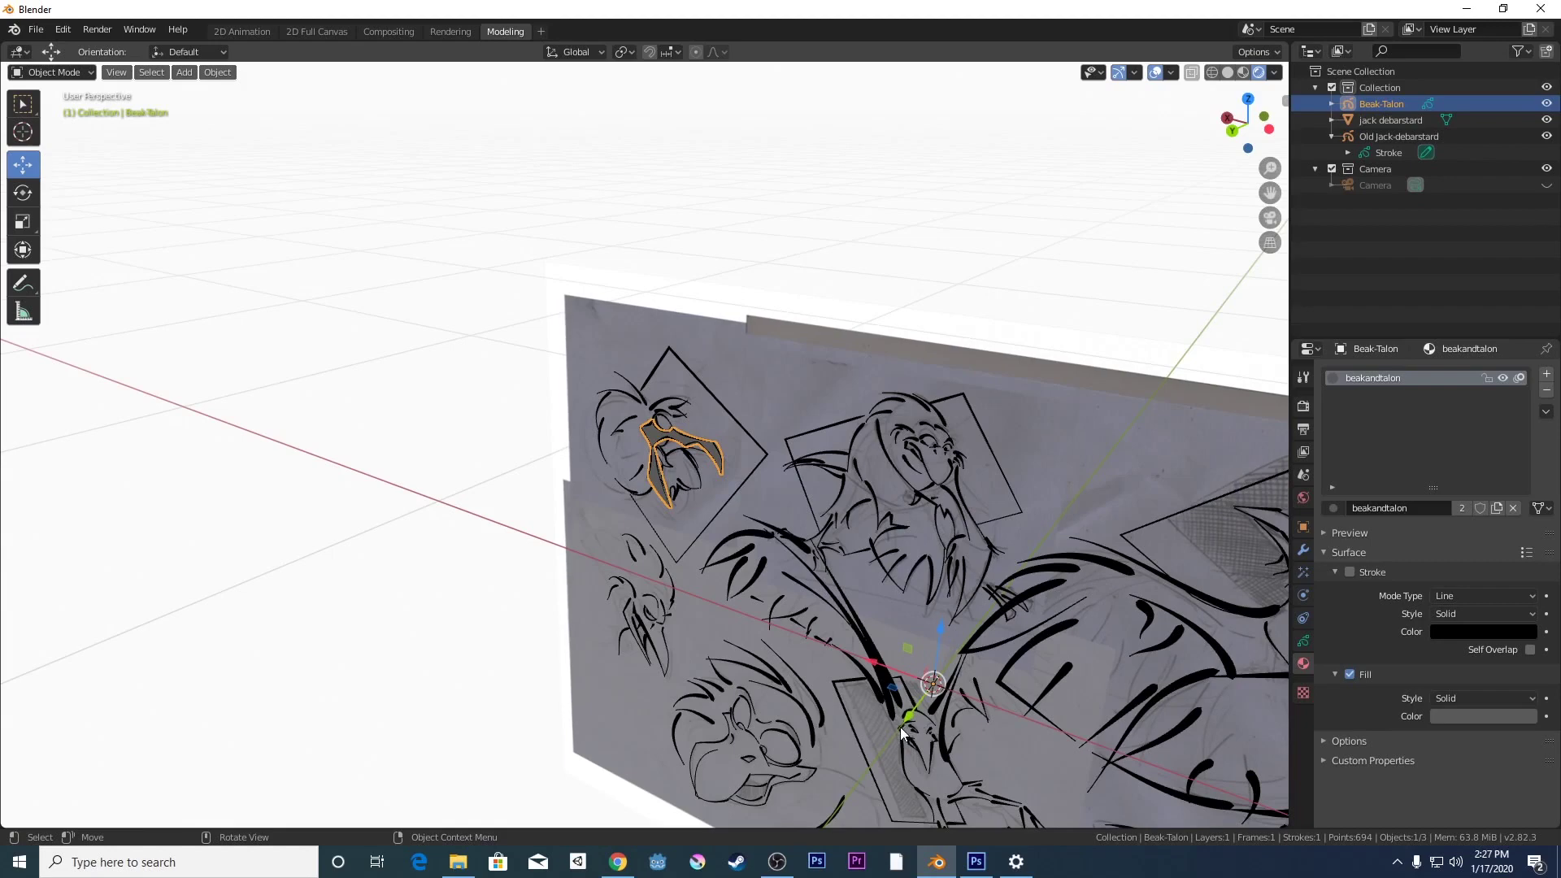
left_click_drag(908, 721, 914, 723)
- Return to the back orthographic view, deselect the Beak-Talon object, and examine how its fill sits under the ink
left_click(1231, 131)
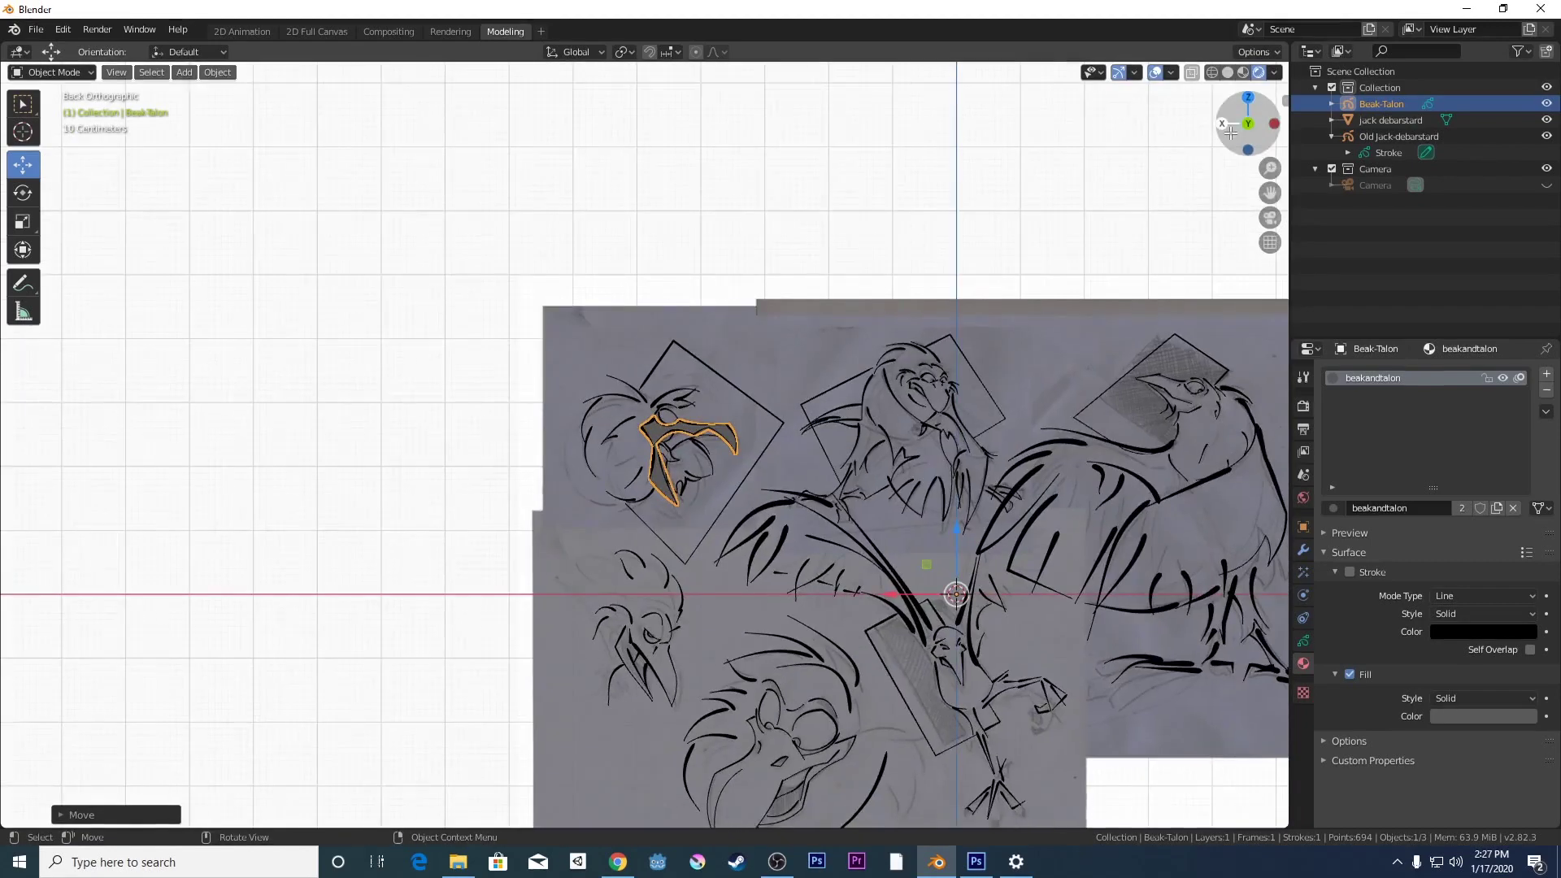
scroll(856, 301, "up", 5)
left_click(856, 300)
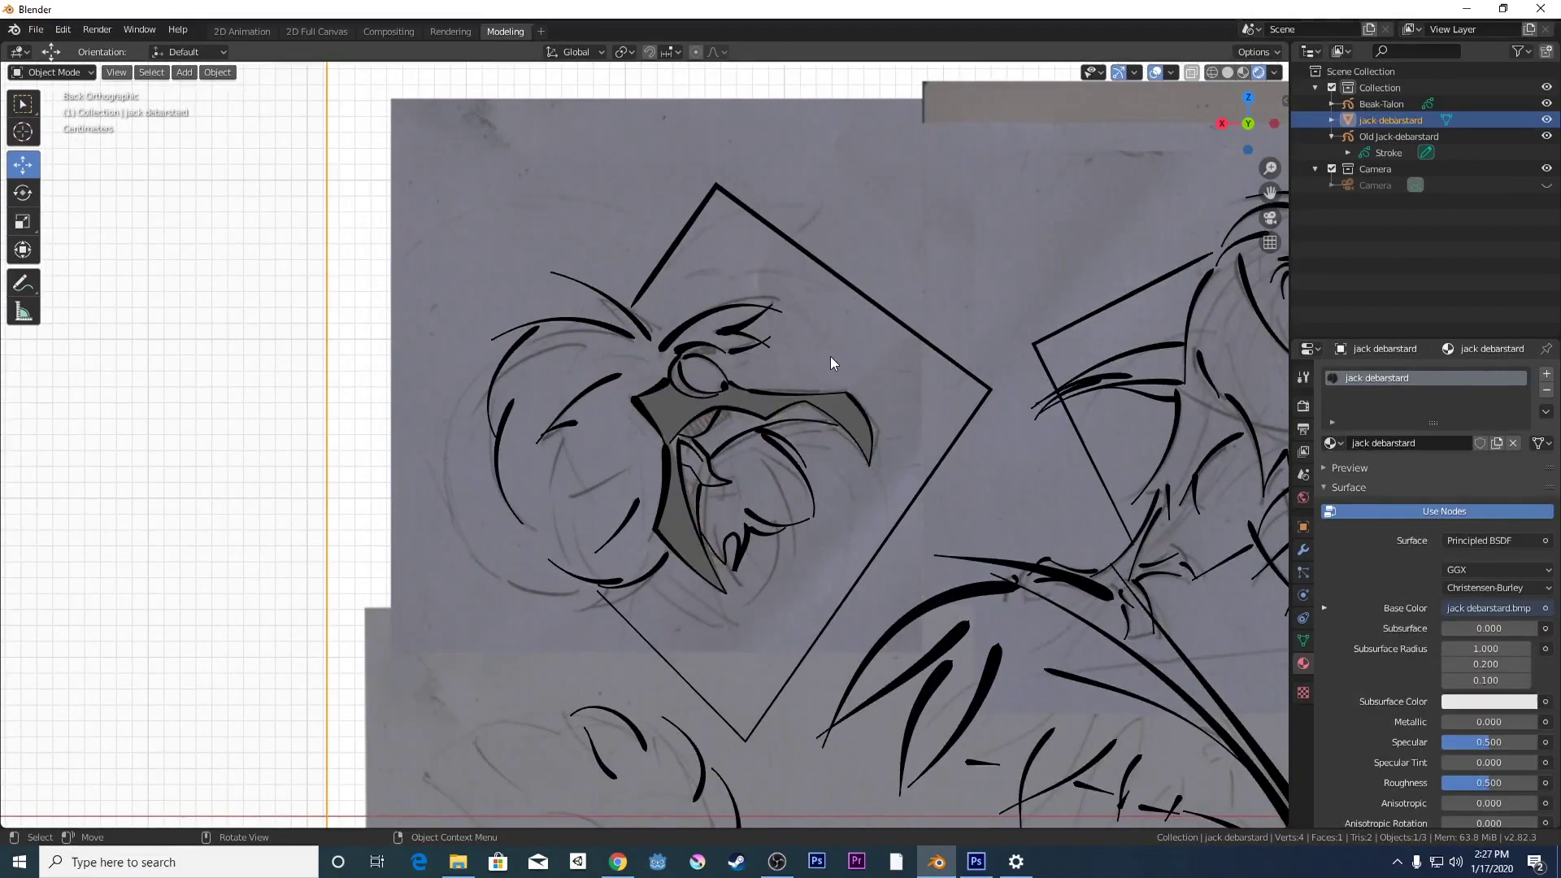
scroll(823, 375, "up", 3)
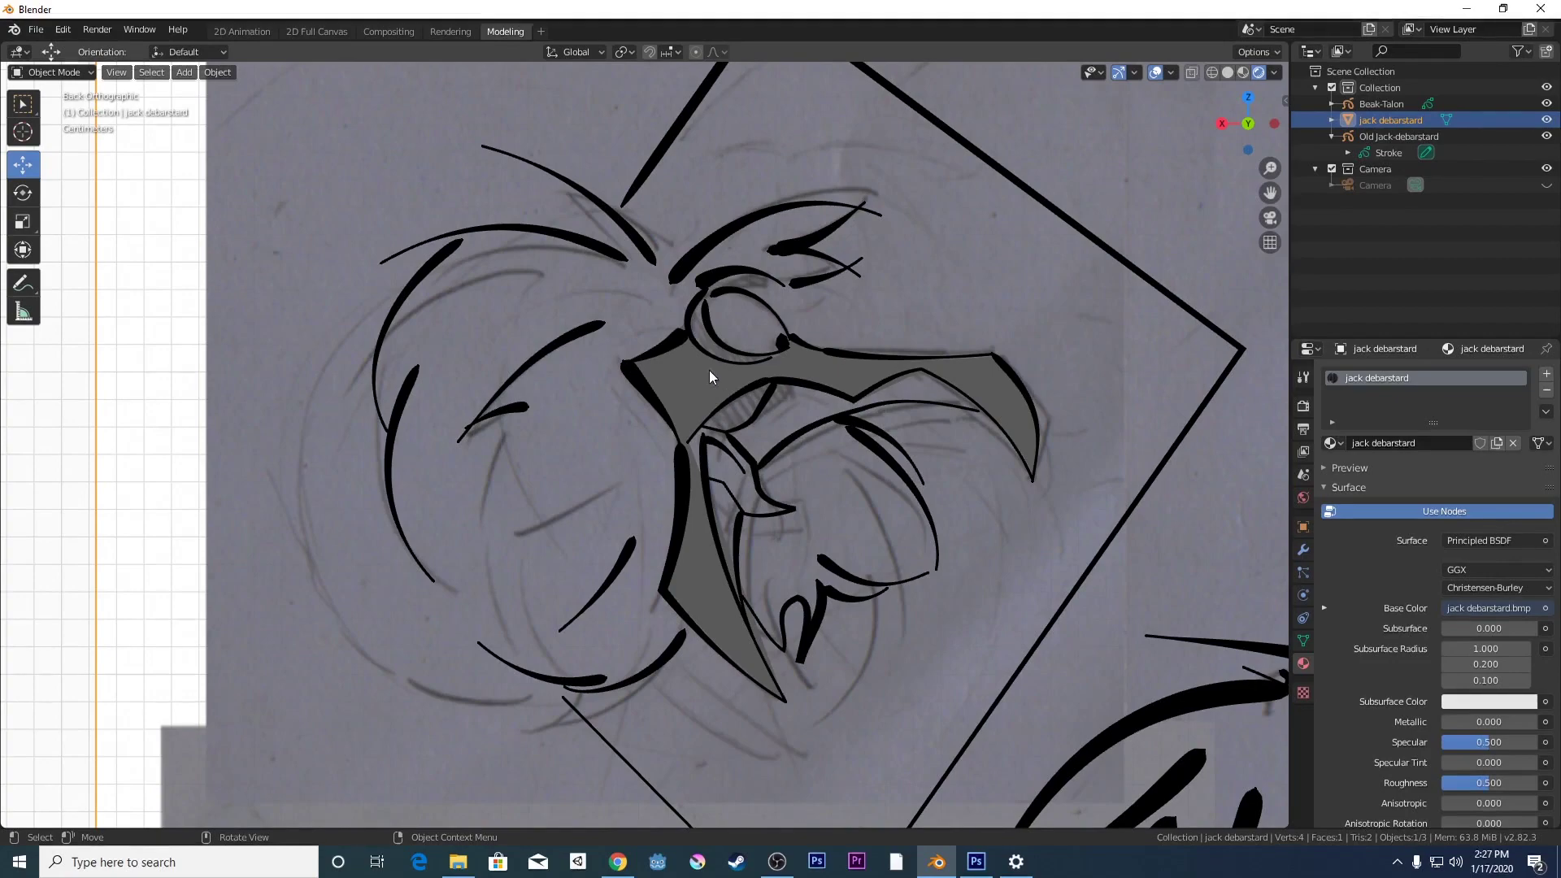
scroll(759, 403, "down", 3)
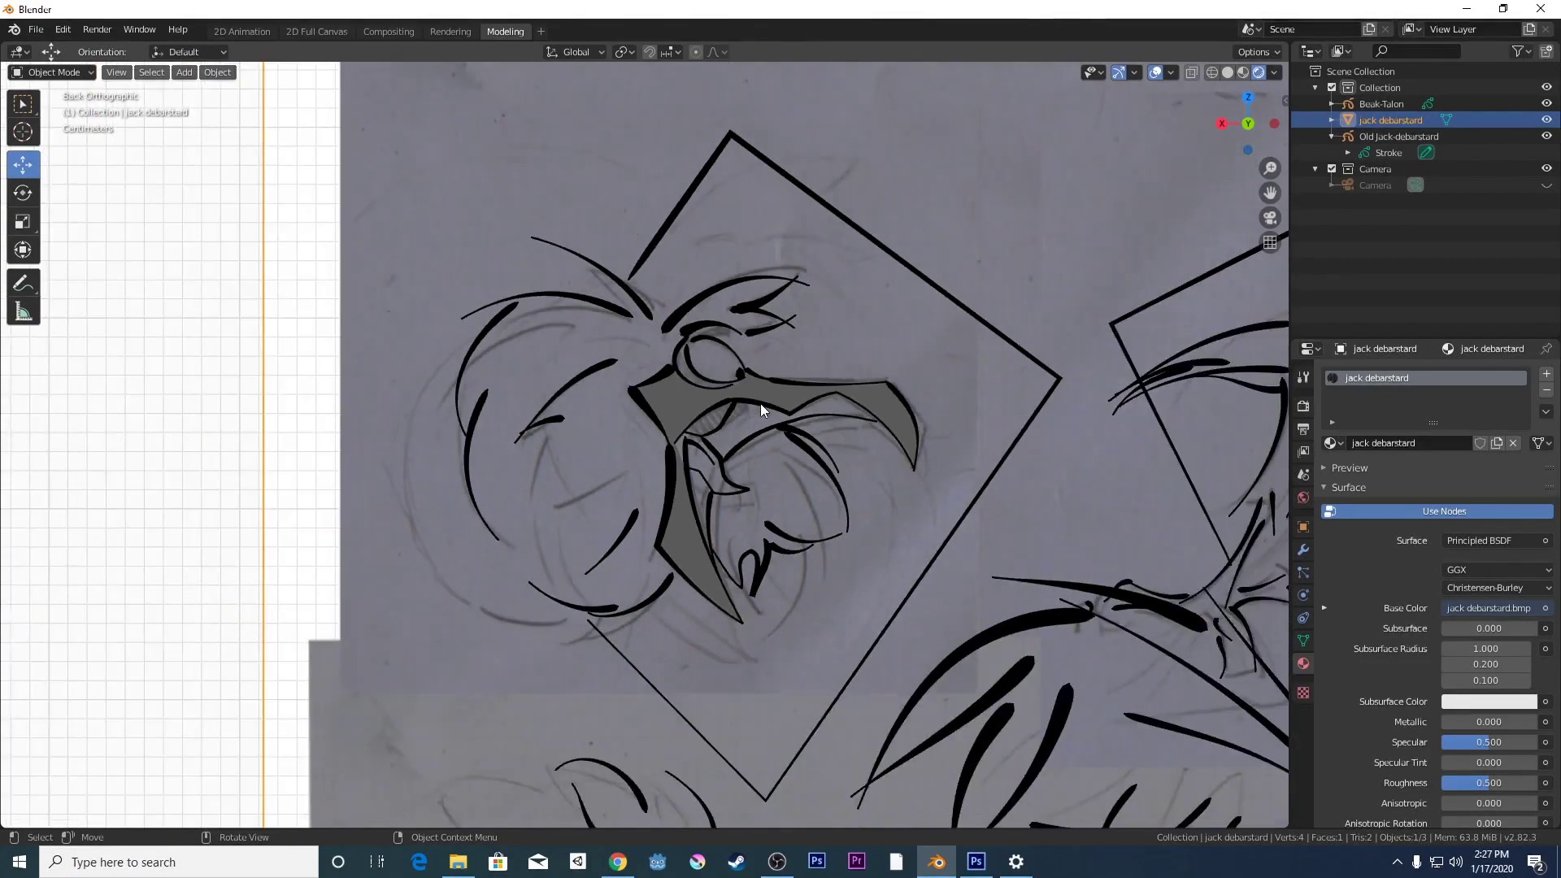
scroll(759, 403, "up", 2)
scroll(759, 403, "down", 2)
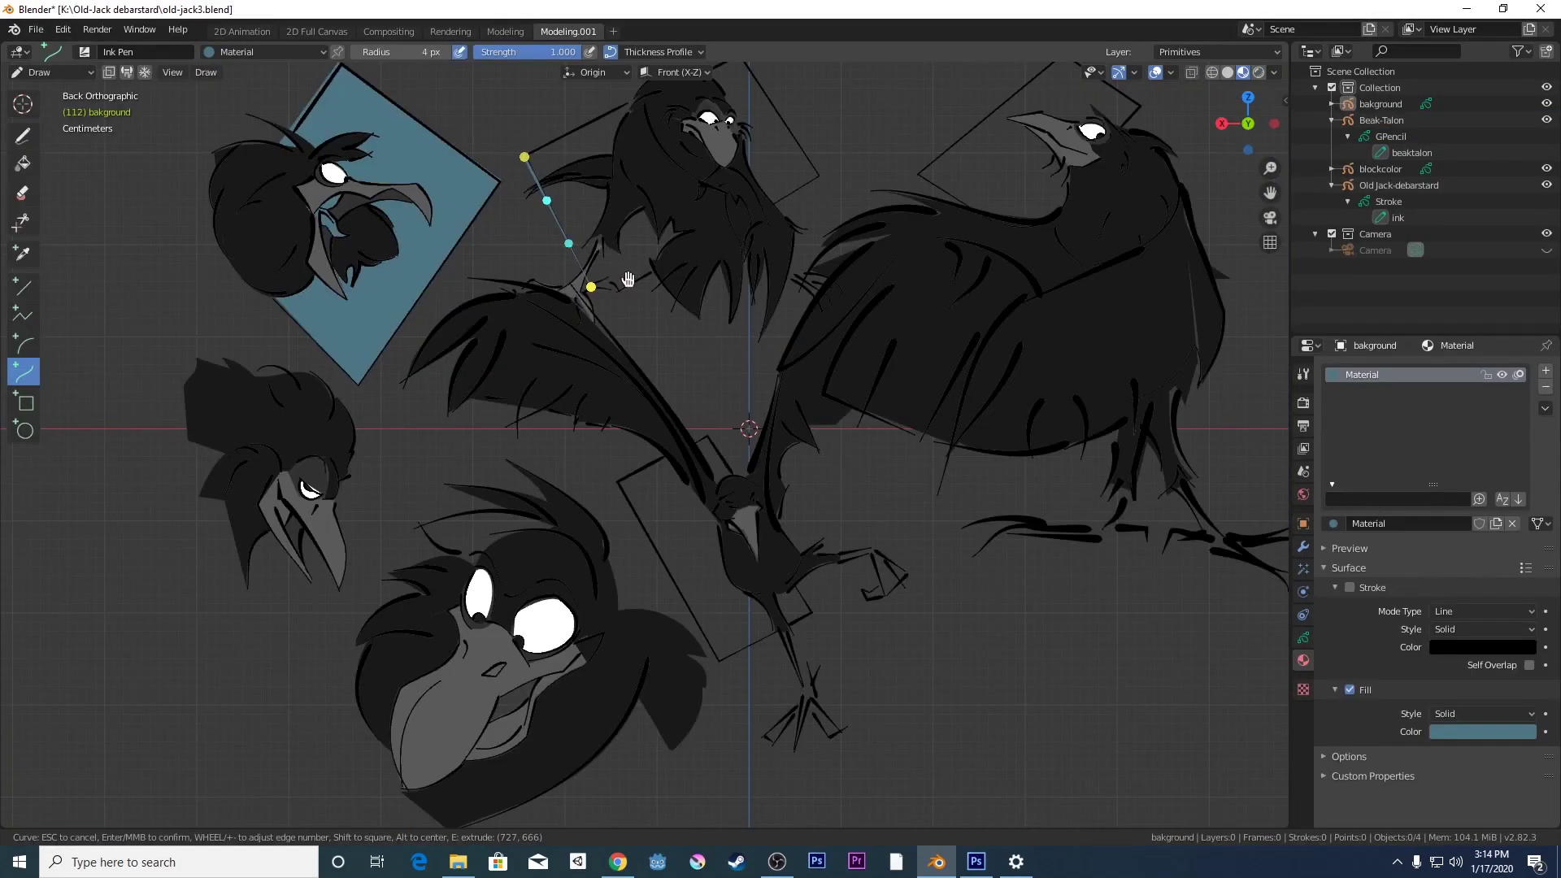
- Complete the blue background panel behind the small perched bird with filled curves along its lower edge and across its upper half
key("e")
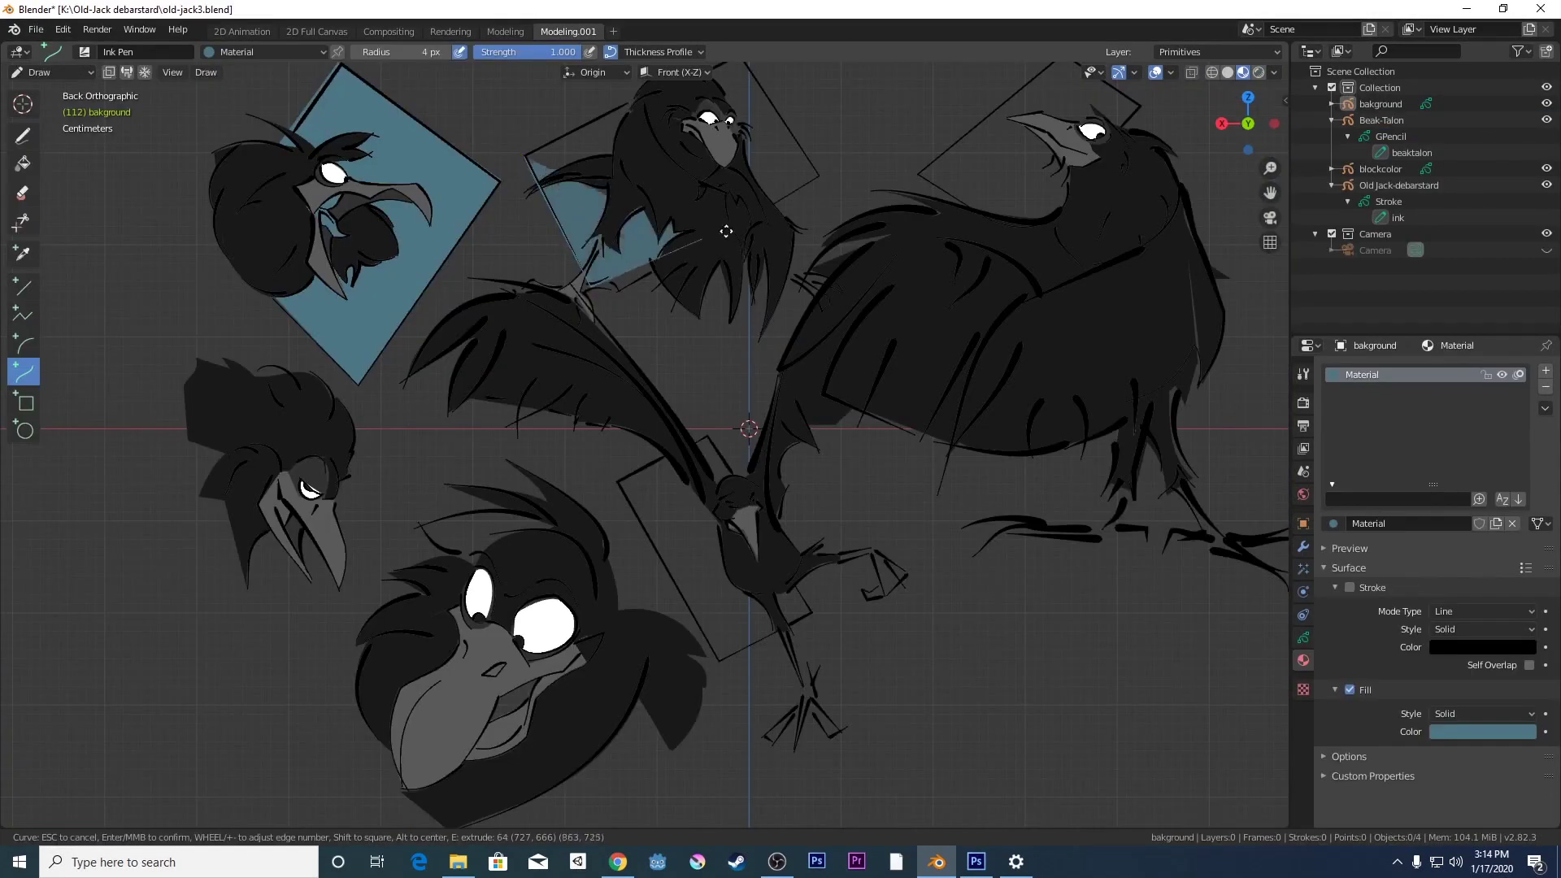
left_click(823, 172)
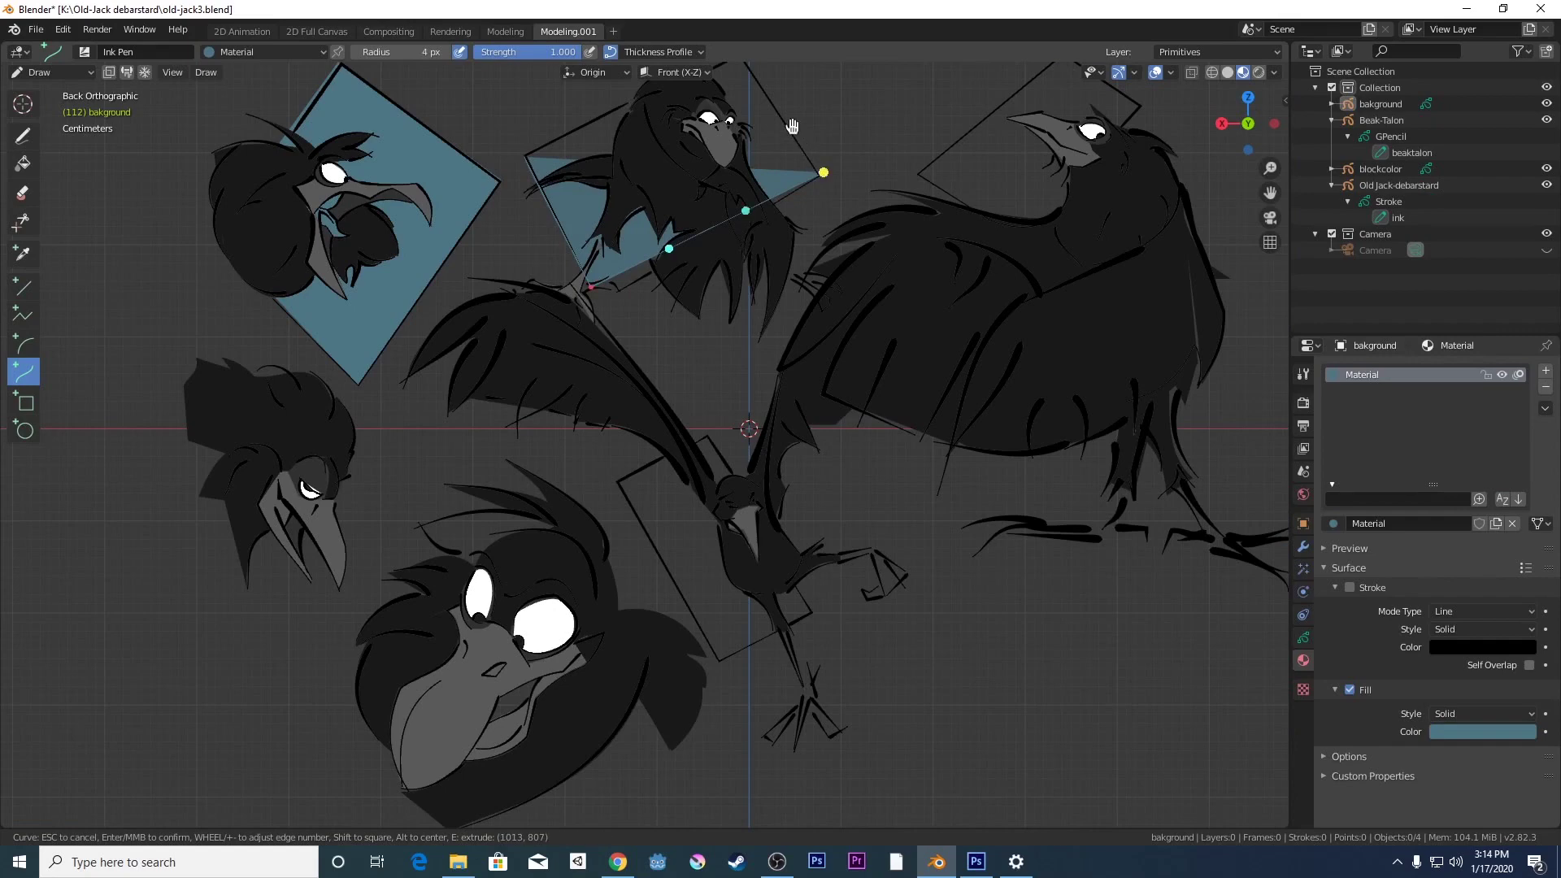
key("Return")
scroll(795, 137, "down", 1)
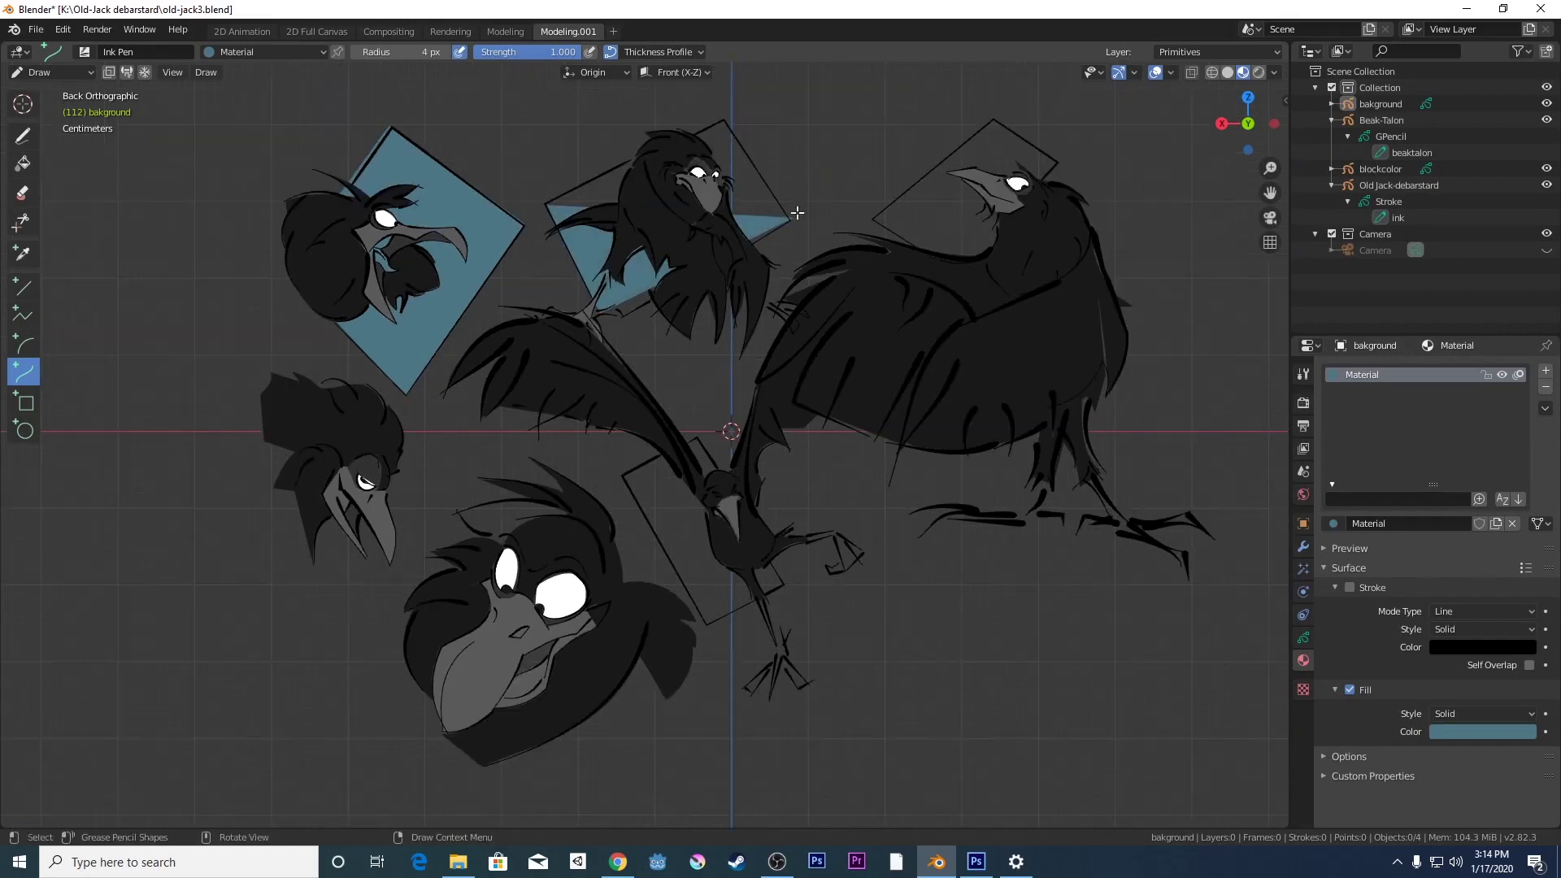
mouse_move(788, 218)
left_mouse_down()
mouse_move(722, 118)
mouse_move(618, 155)
mouse_move(545, 205)
left_mouse_up()
key("Return")
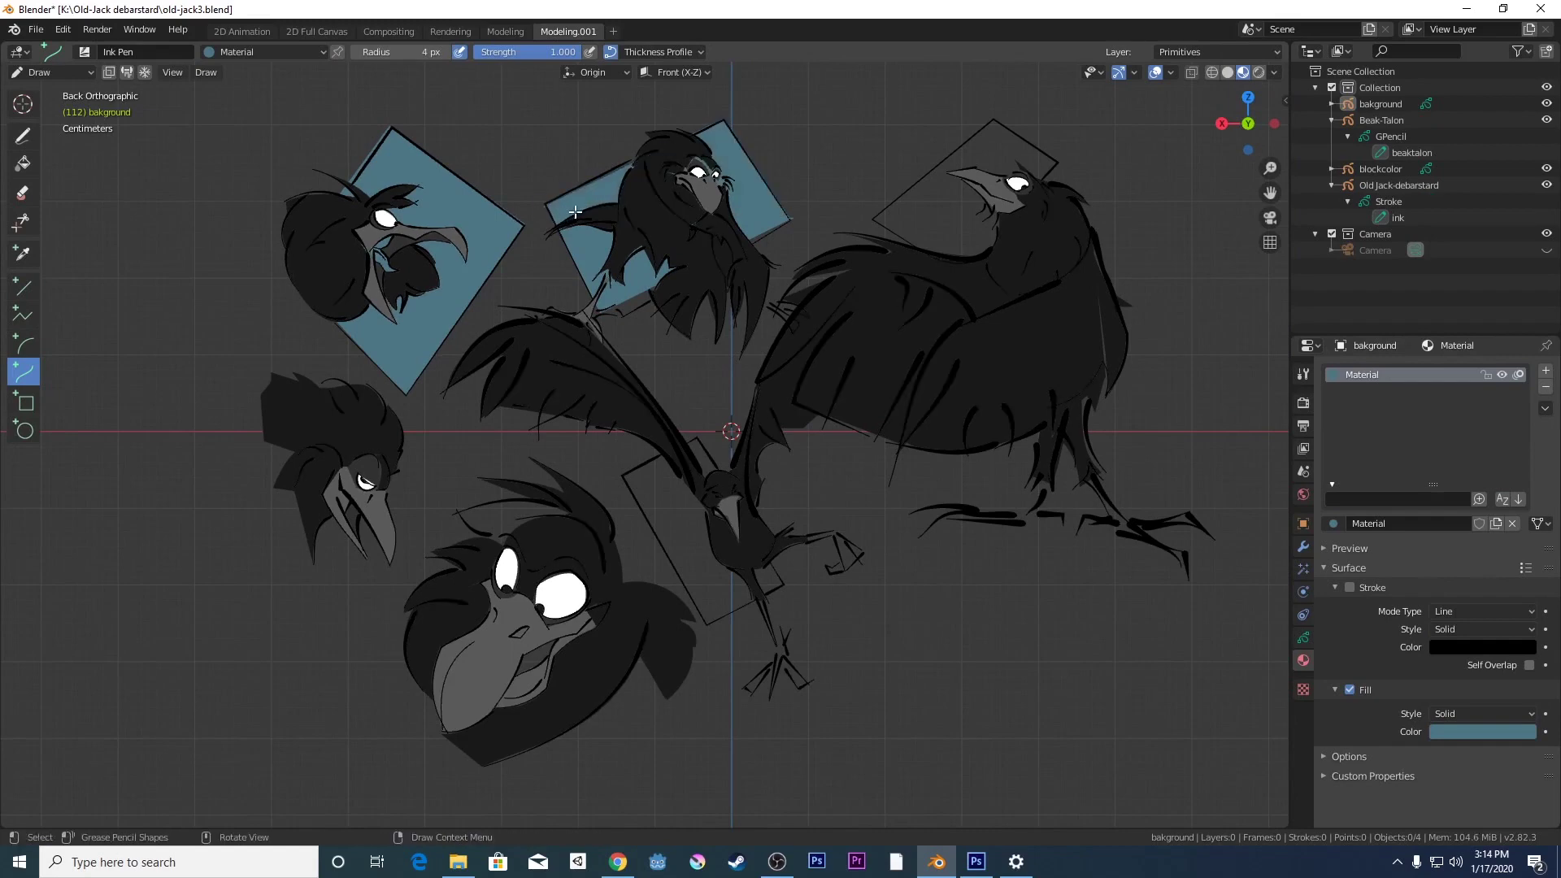
- Draw a filled blue curve shape along the corners of the frame behind the large standing bird's head
left_click_drag(874, 220, 950, 275)
key("e")
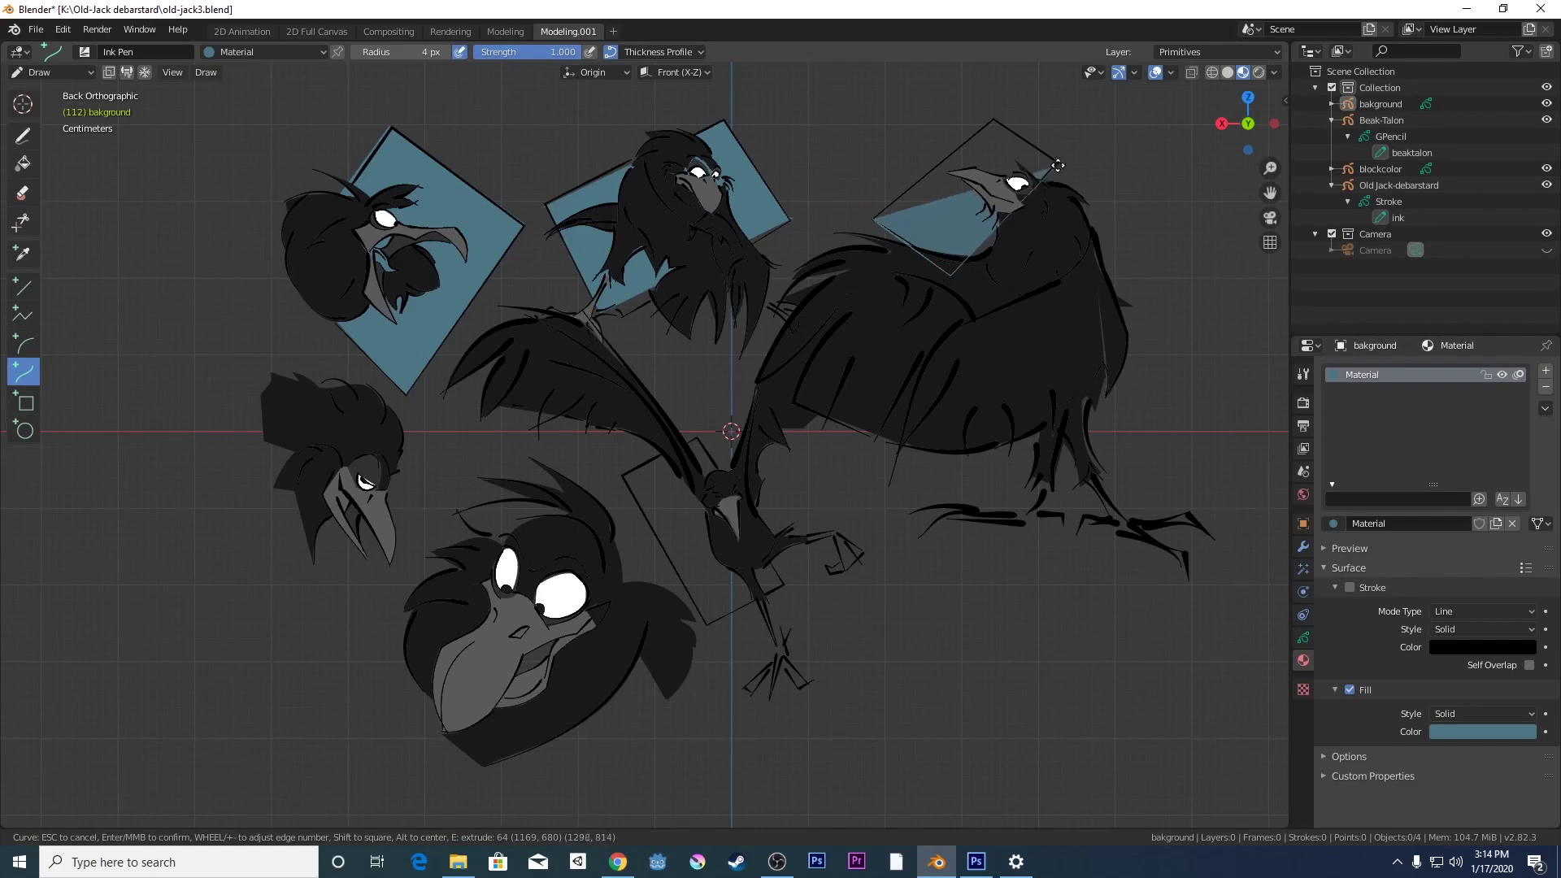
left_click(1062, 163)
key("e")
left_click(990, 117)
key("e")
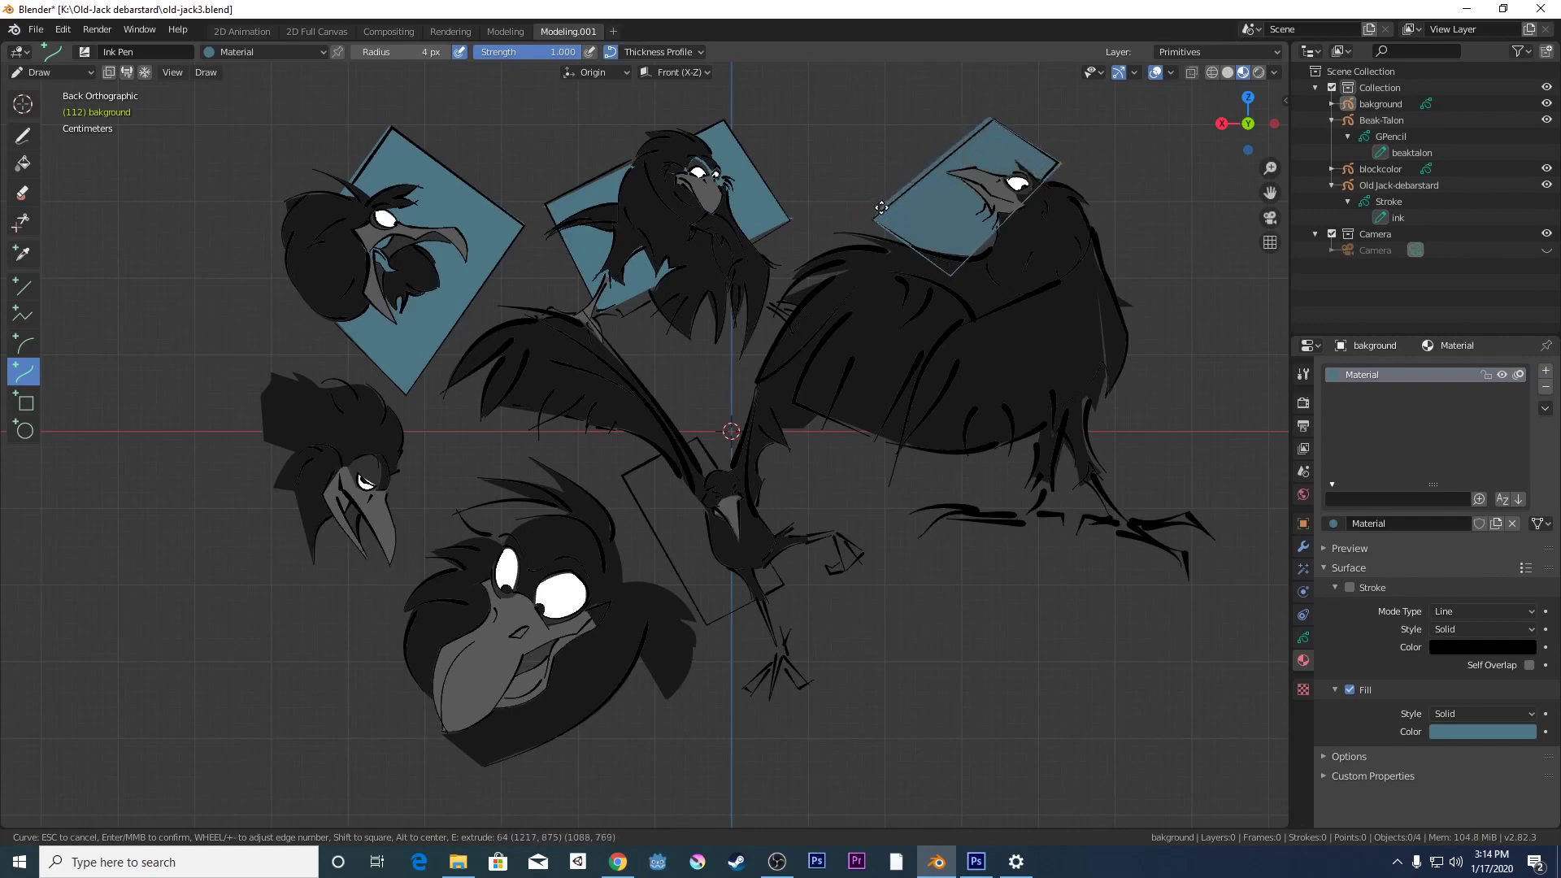
left_click(877, 215)
key("Return")
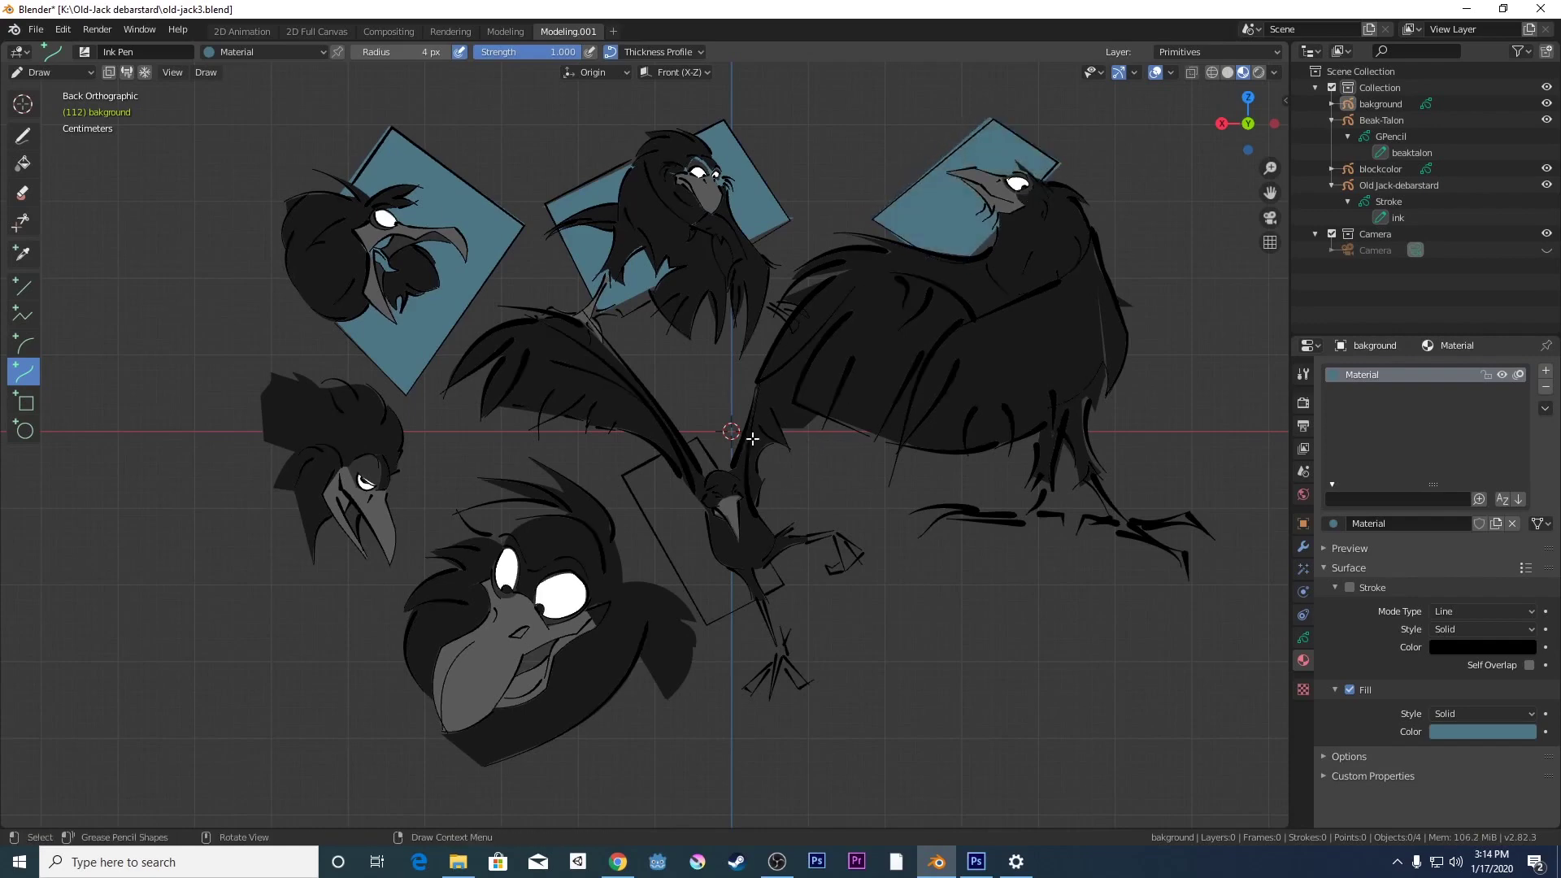
- Fill the tilted frame behind the spread-winged bird with a blue curve shape following its corners
left_click_drag(698, 440, 784, 586)
key("e")
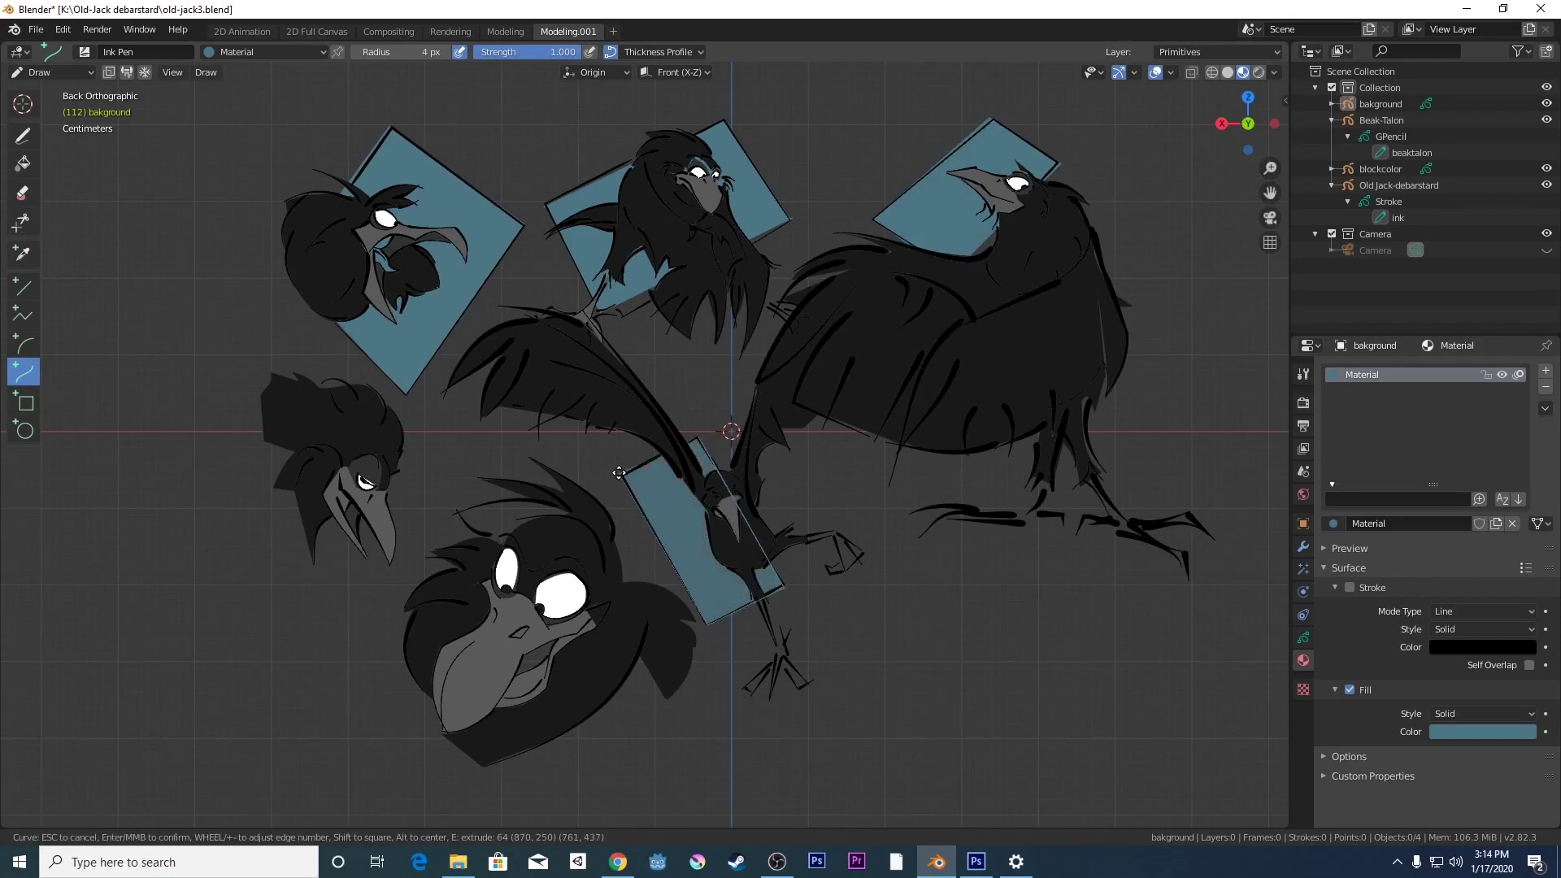
key("Return")
- Draw a four-cornered blue curve shape as a background panel behind the unframed crow head and finish it
left_click_drag(369, 378, 461, 465)
key("e")
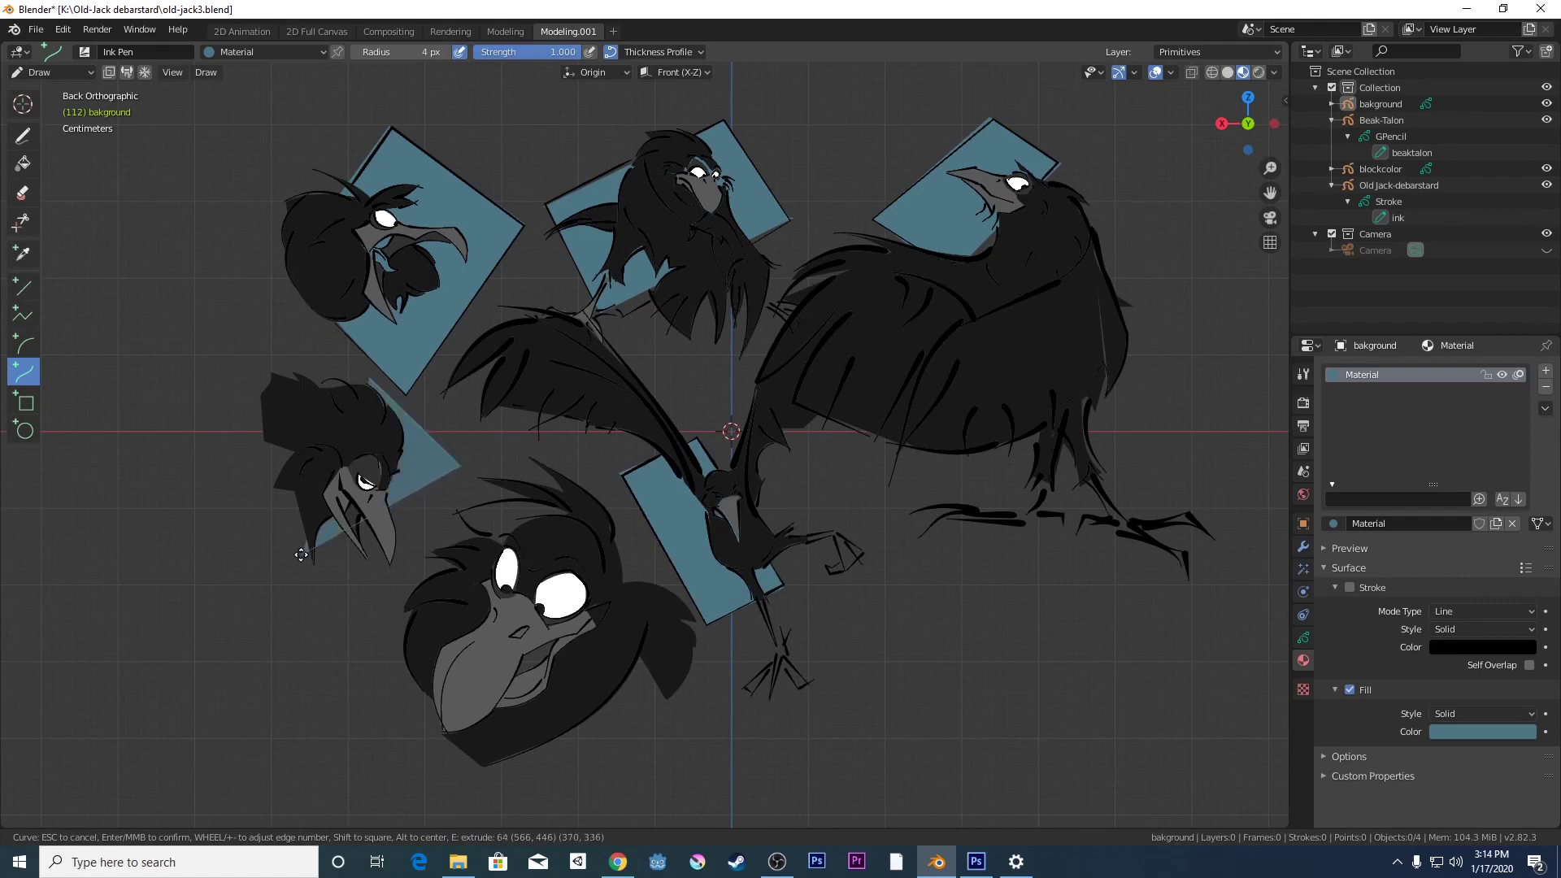
left_click(292, 560)
key("e")
left_click(246, 418)
key("e")
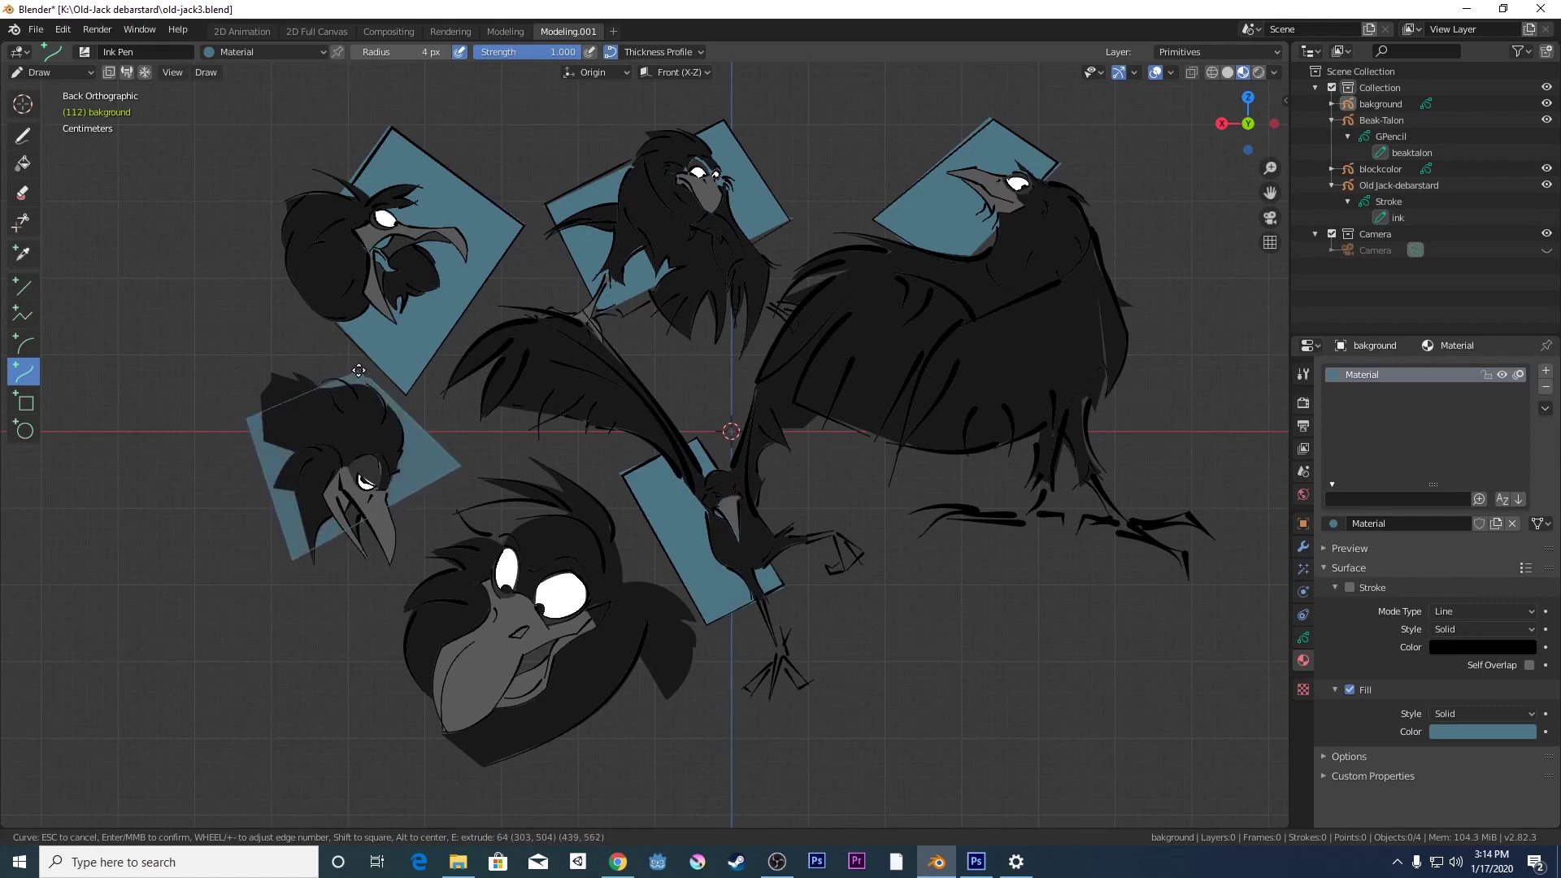
middle_click(362, 369)
scroll(520, 277, "down", 4)
scroll(521, 277, "up", 6)
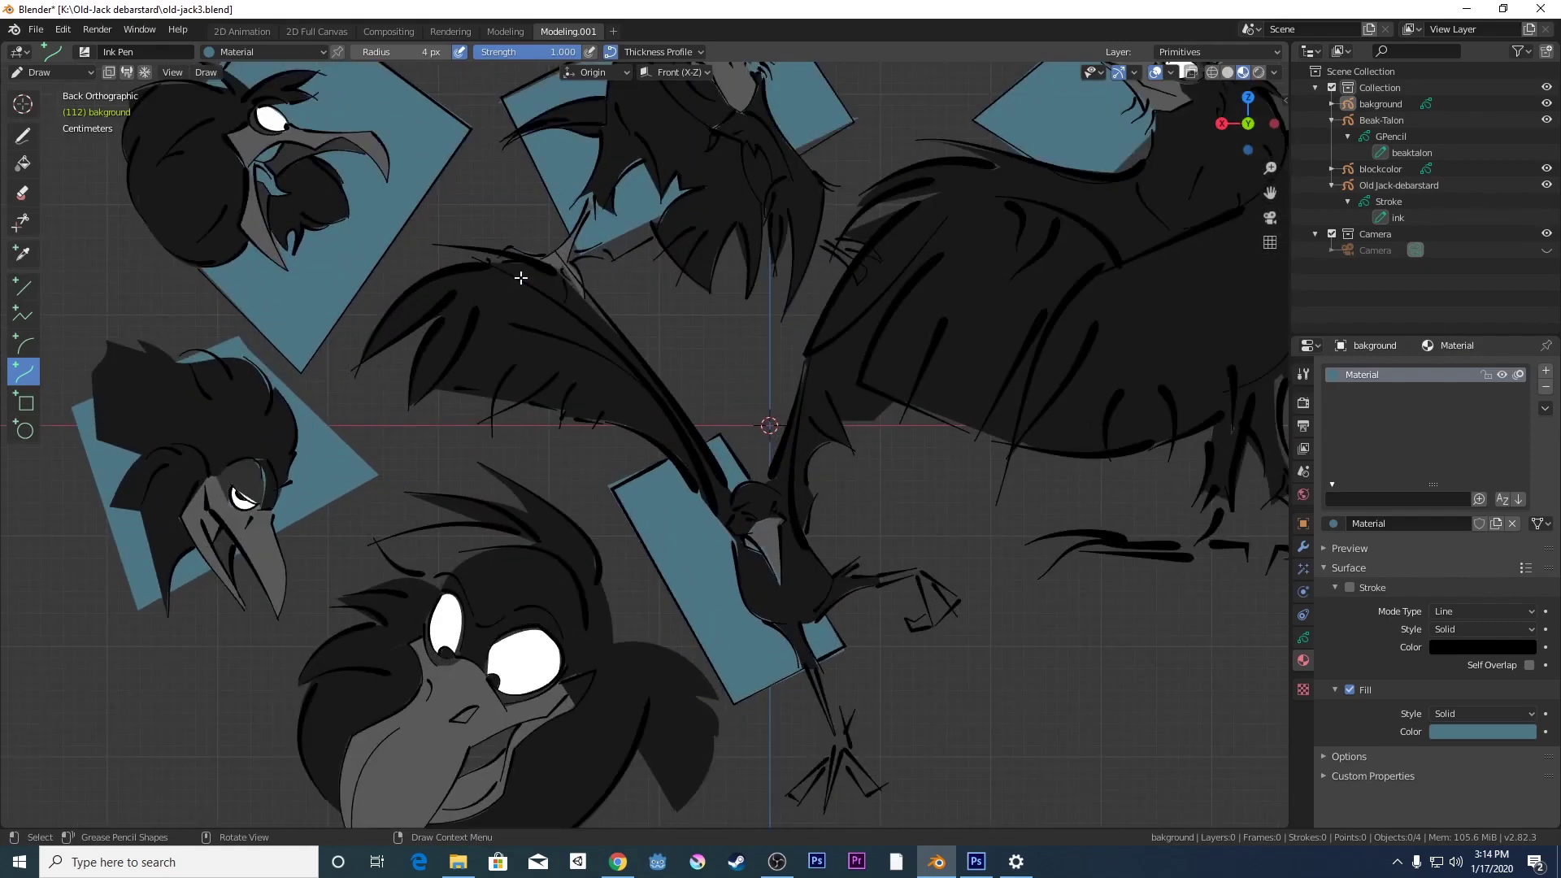
- Save the file as a new incremented version named old-jack4.blend
scroll(520, 278, "down", 3)
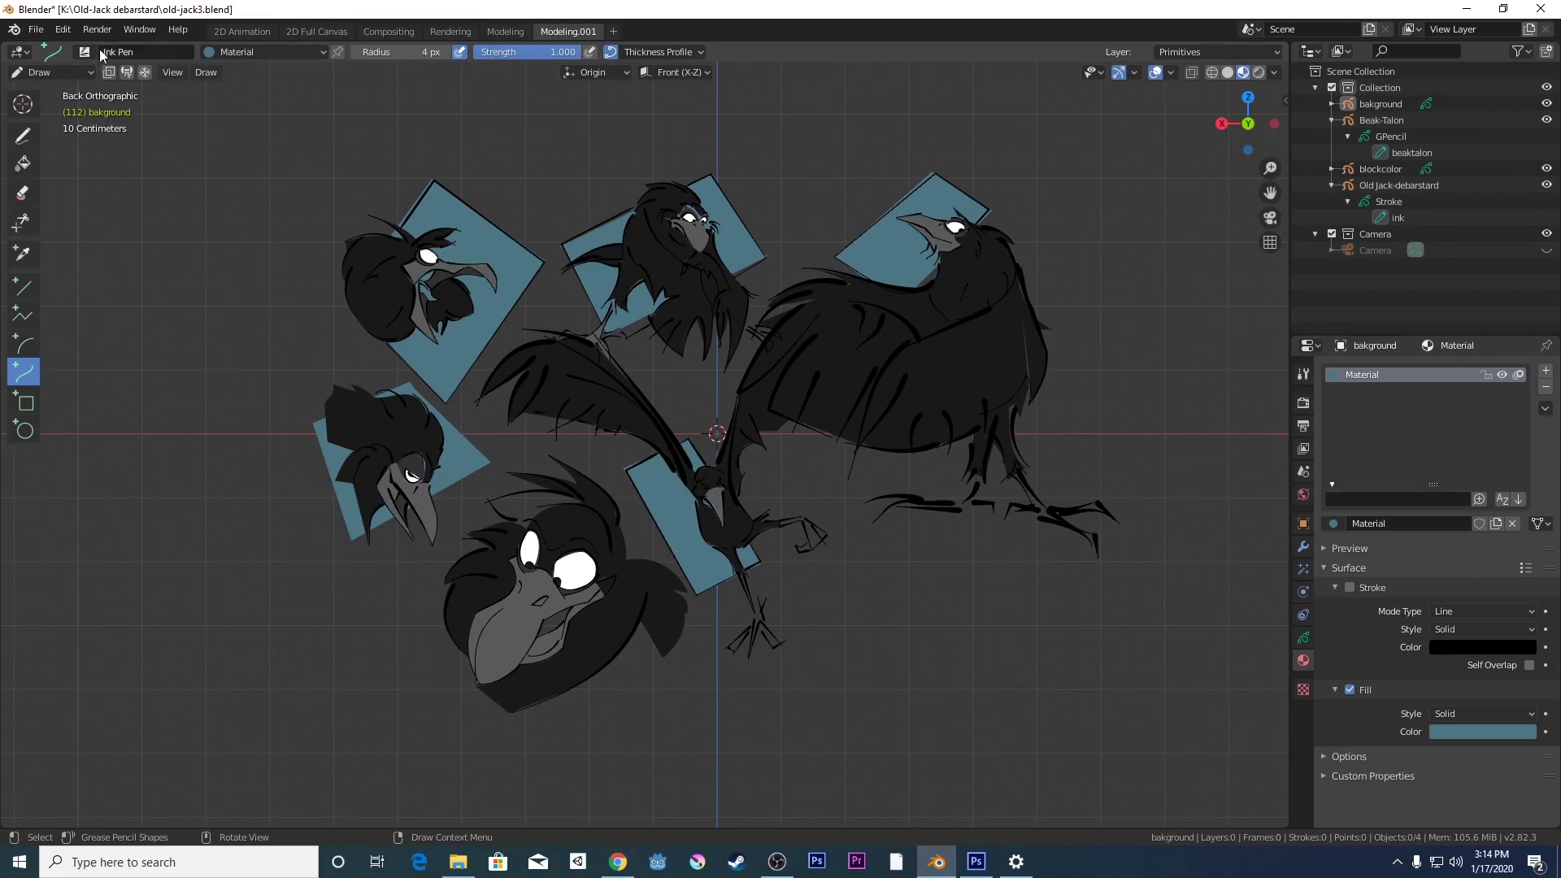
left_click(36, 30)
left_click(73, 162)
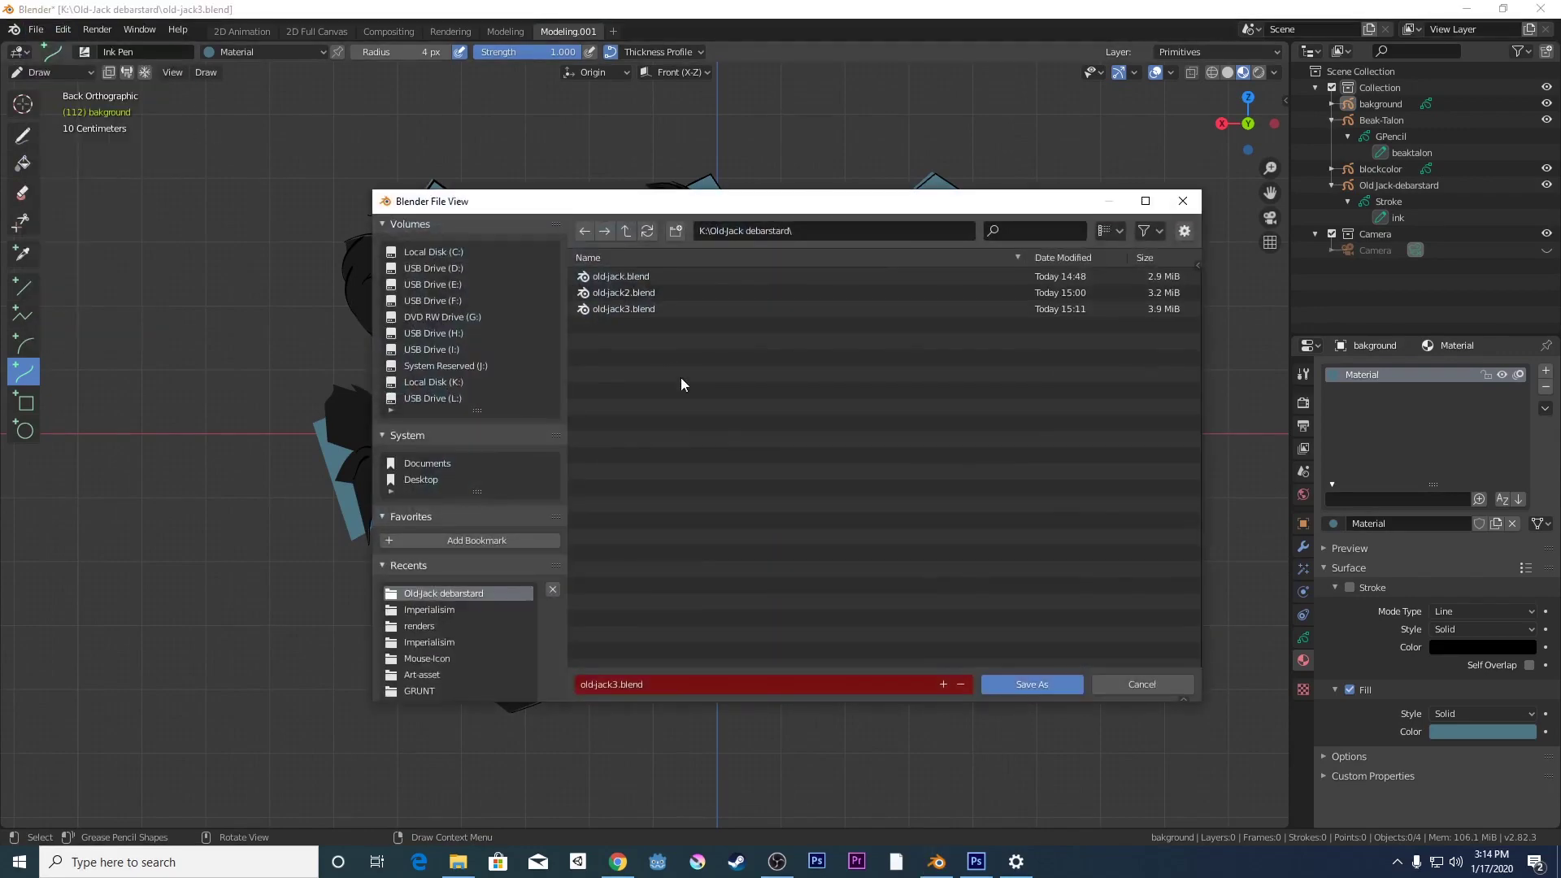
left_click(944, 685)
left_click(1021, 690)
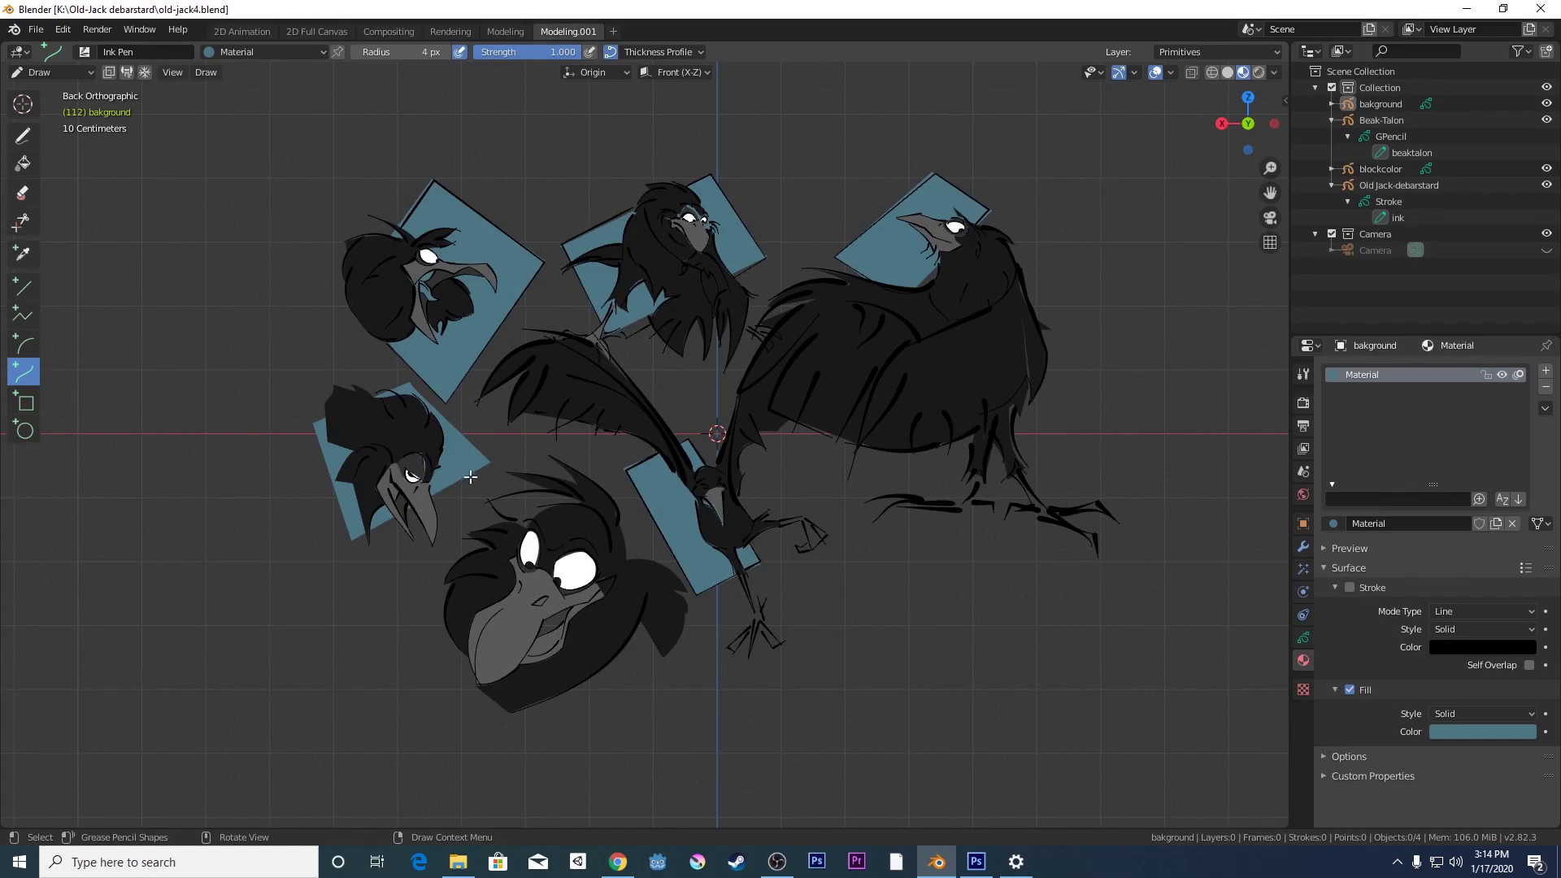
scroll(470, 477, "up", 3)
scroll(470, 480, "down", 2)
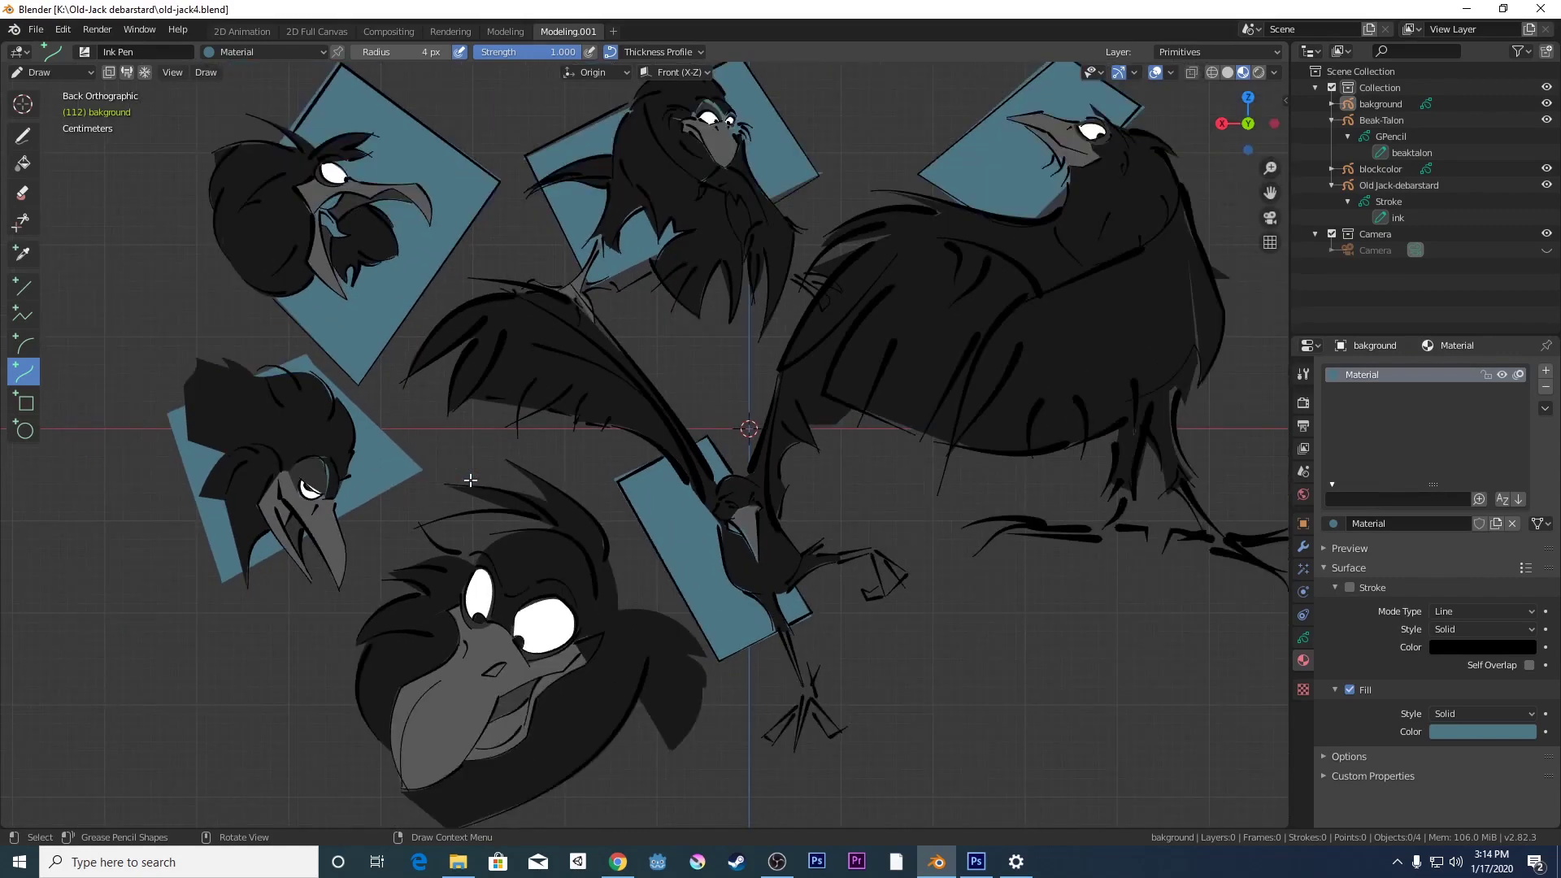
scroll(470, 481, "down", 2)
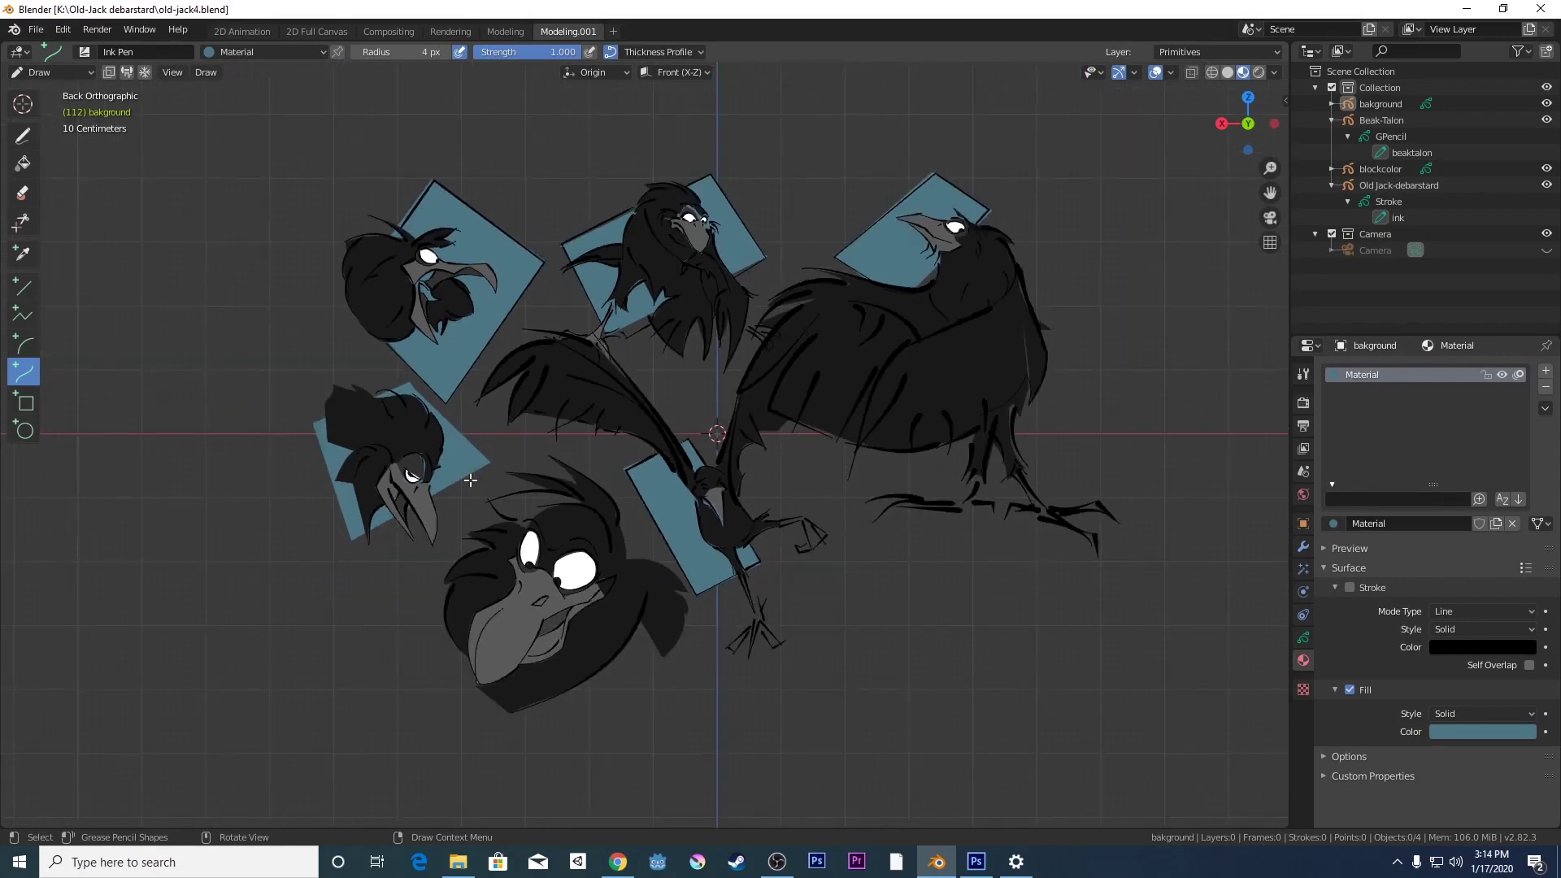
scroll(470, 480, "up", 2)
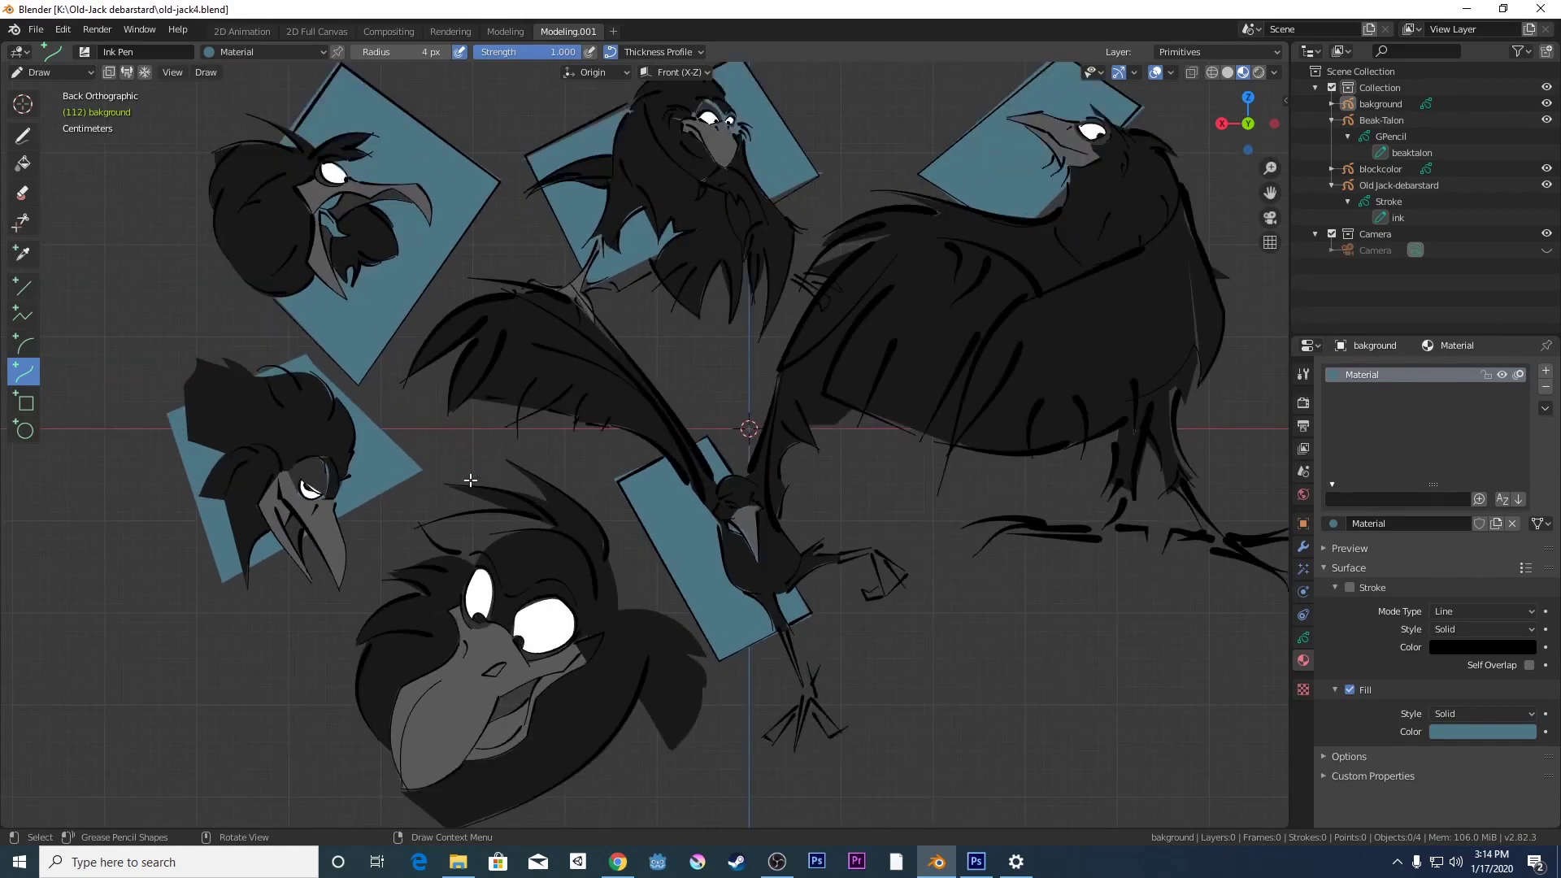
scroll(470, 480, "down", 1)
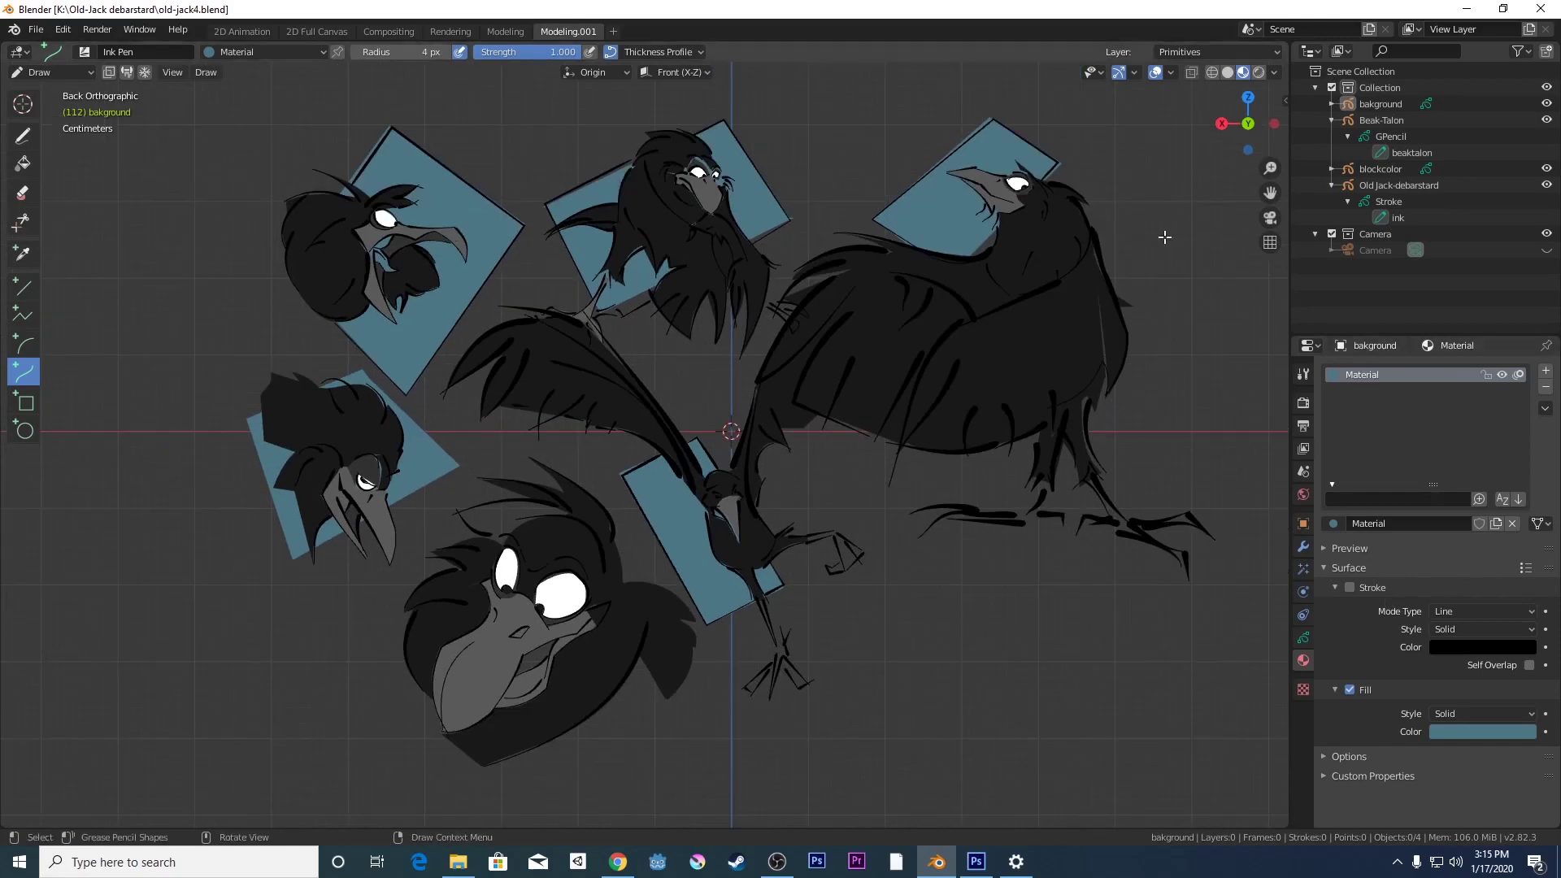
- Switch to Object Mode, select the Old Jack-debarstard ink object and the blockcolor object in turn, and clear the selection
left_click(50, 73)
left_click(45, 84)
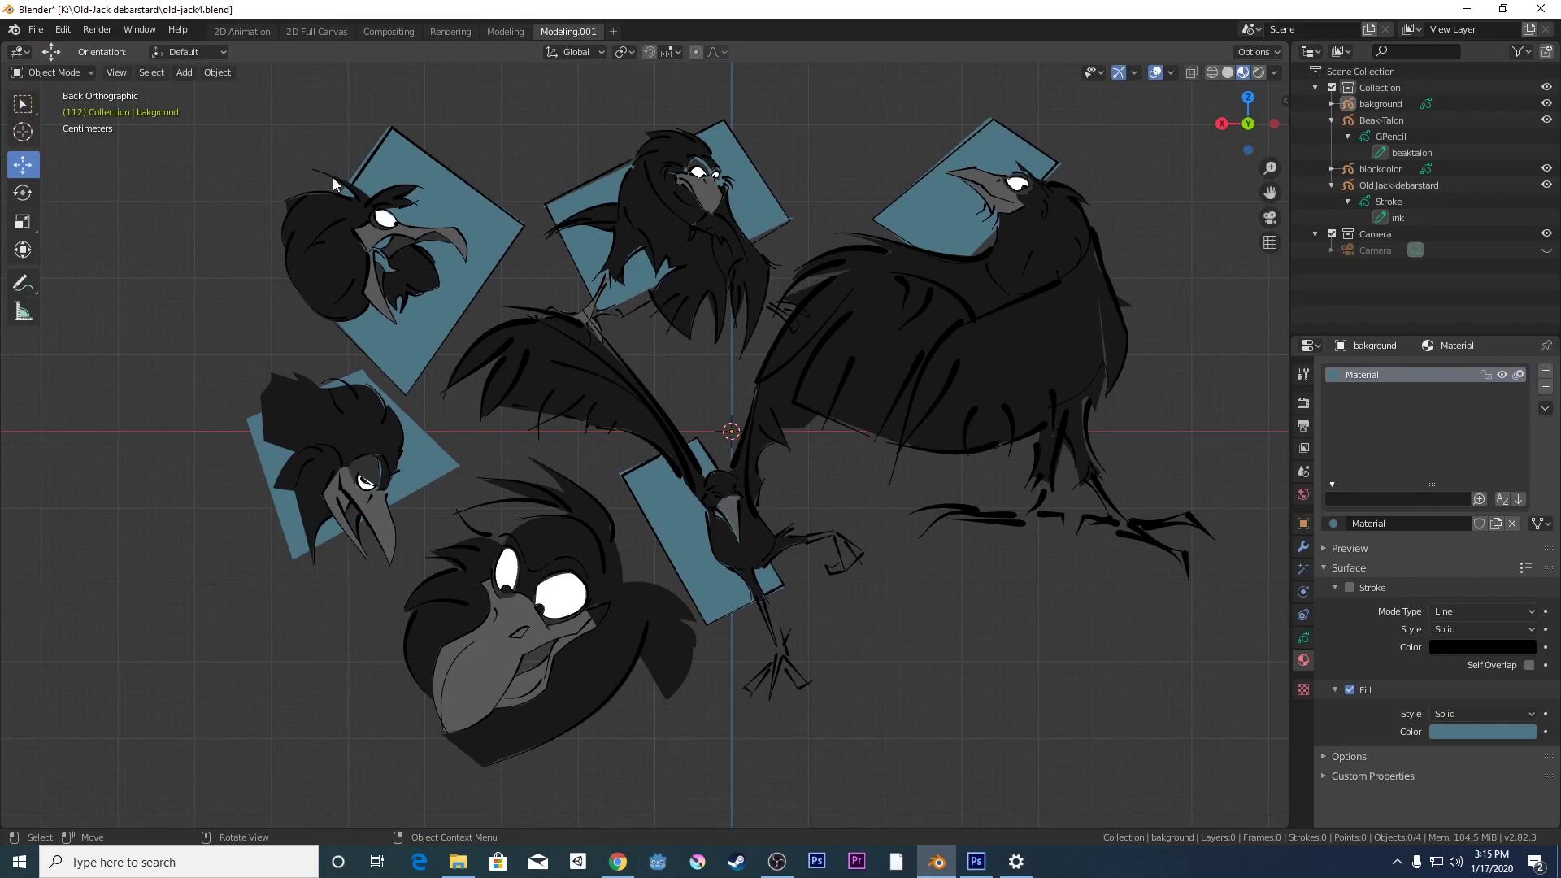
left_click(845, 323)
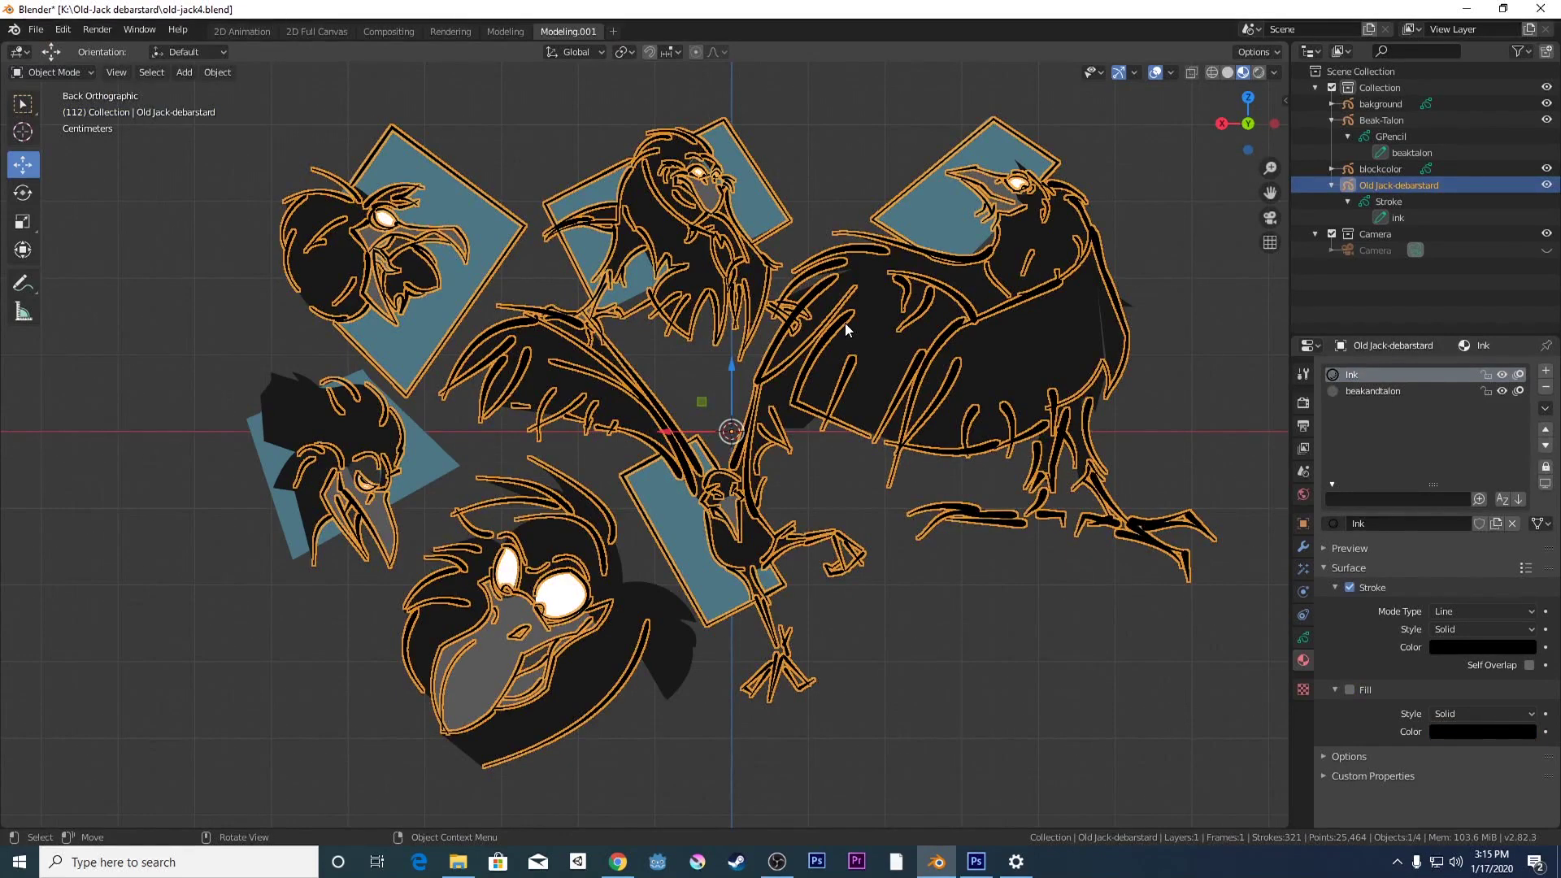
left_click(1083, 329)
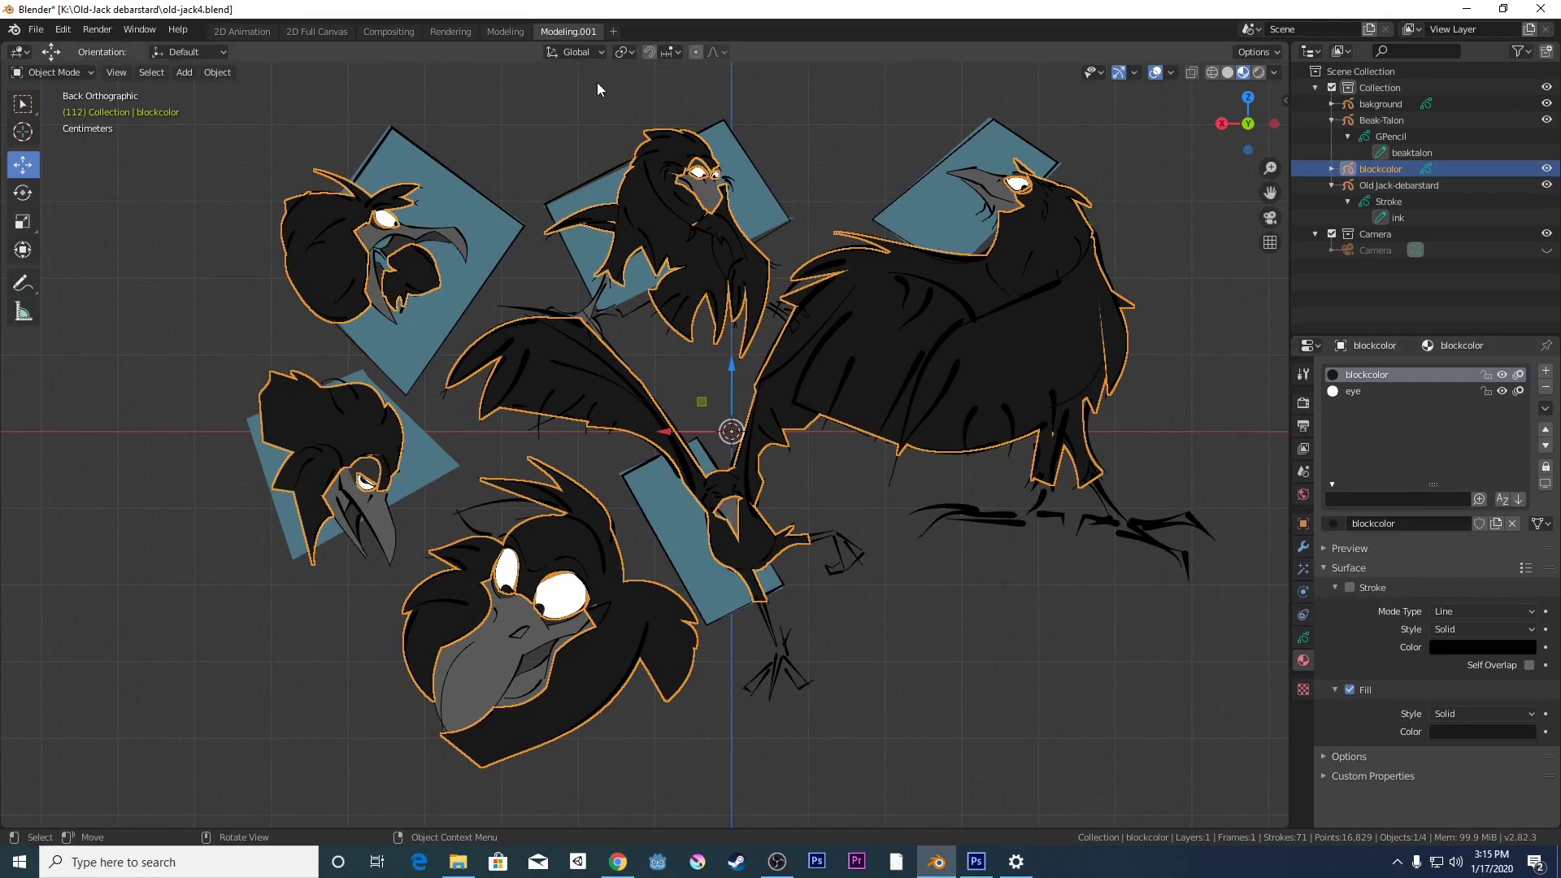
left_click(992, 676)
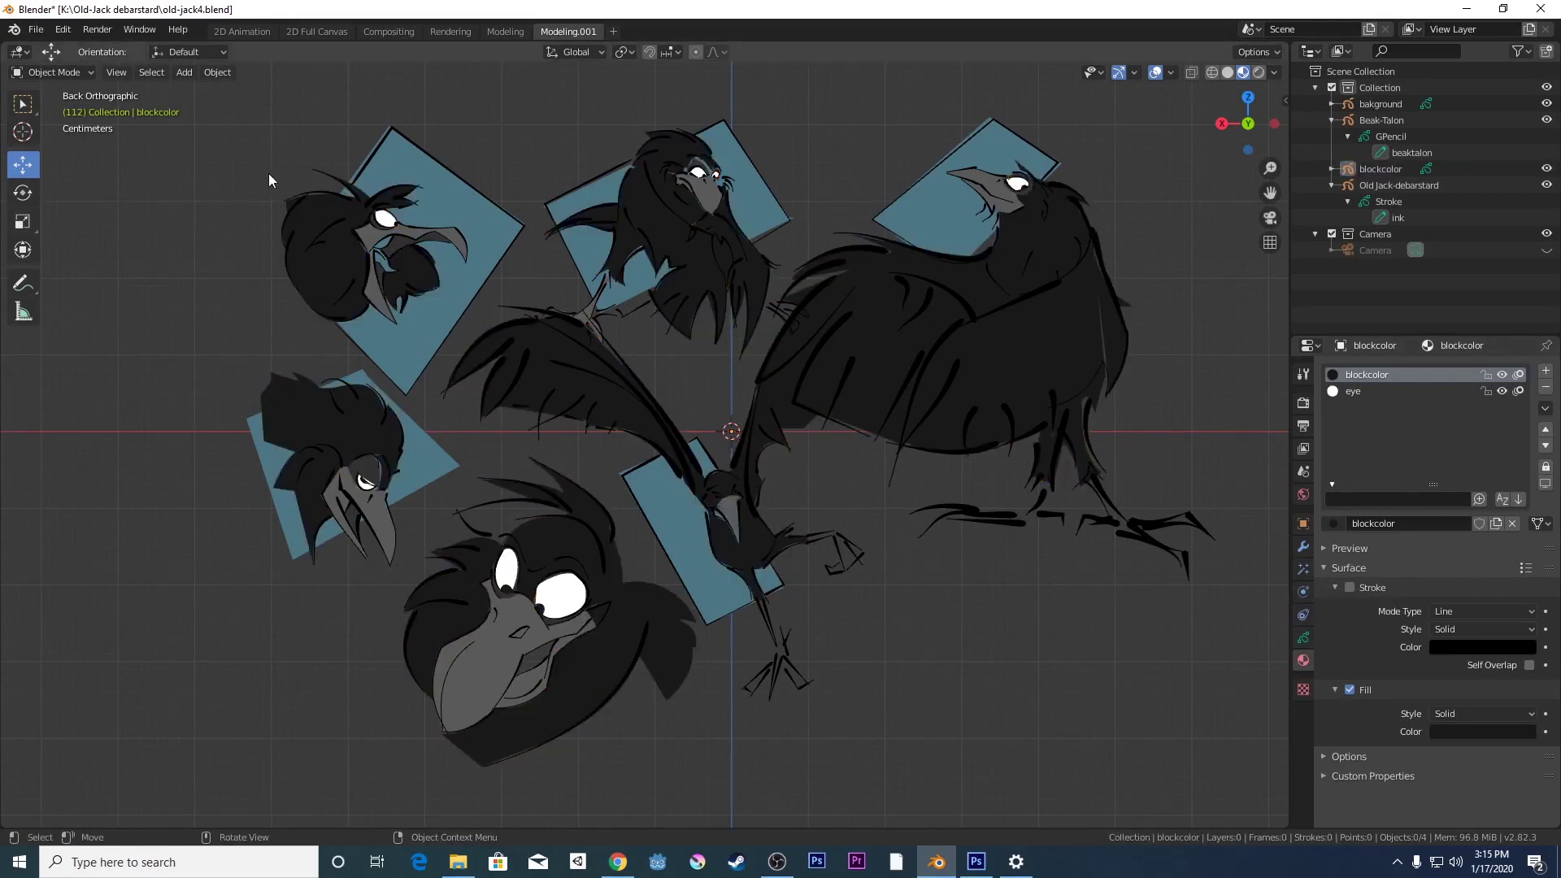
- Add a UV sphere at the origin and scale it down to a small ball relative to the bird drawings
left_click(184, 72)
mouse_move(186, 91)
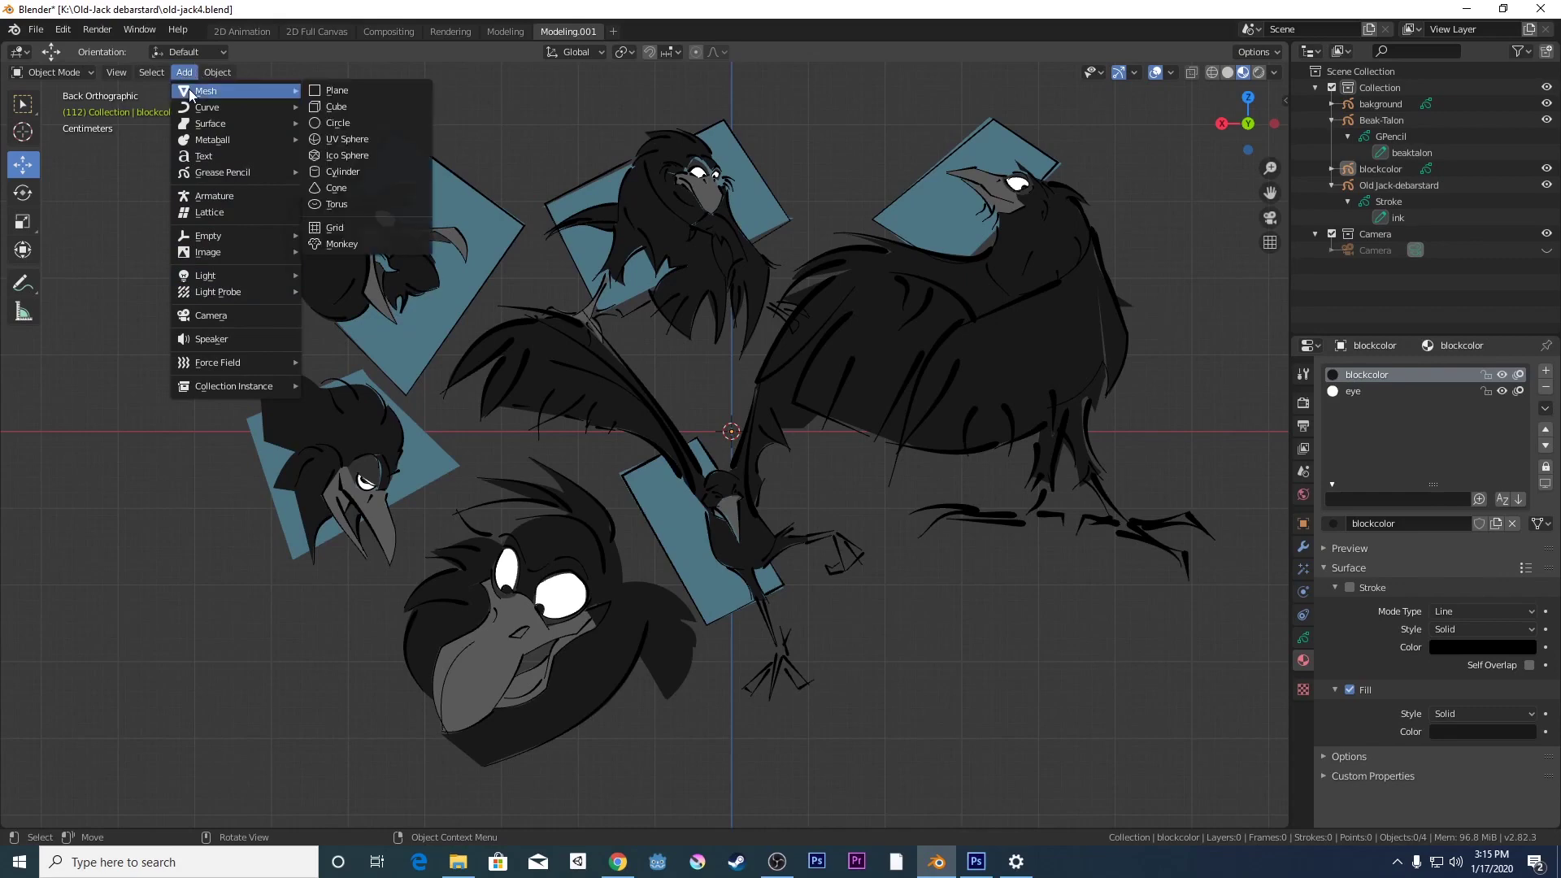
left_click(327, 138)
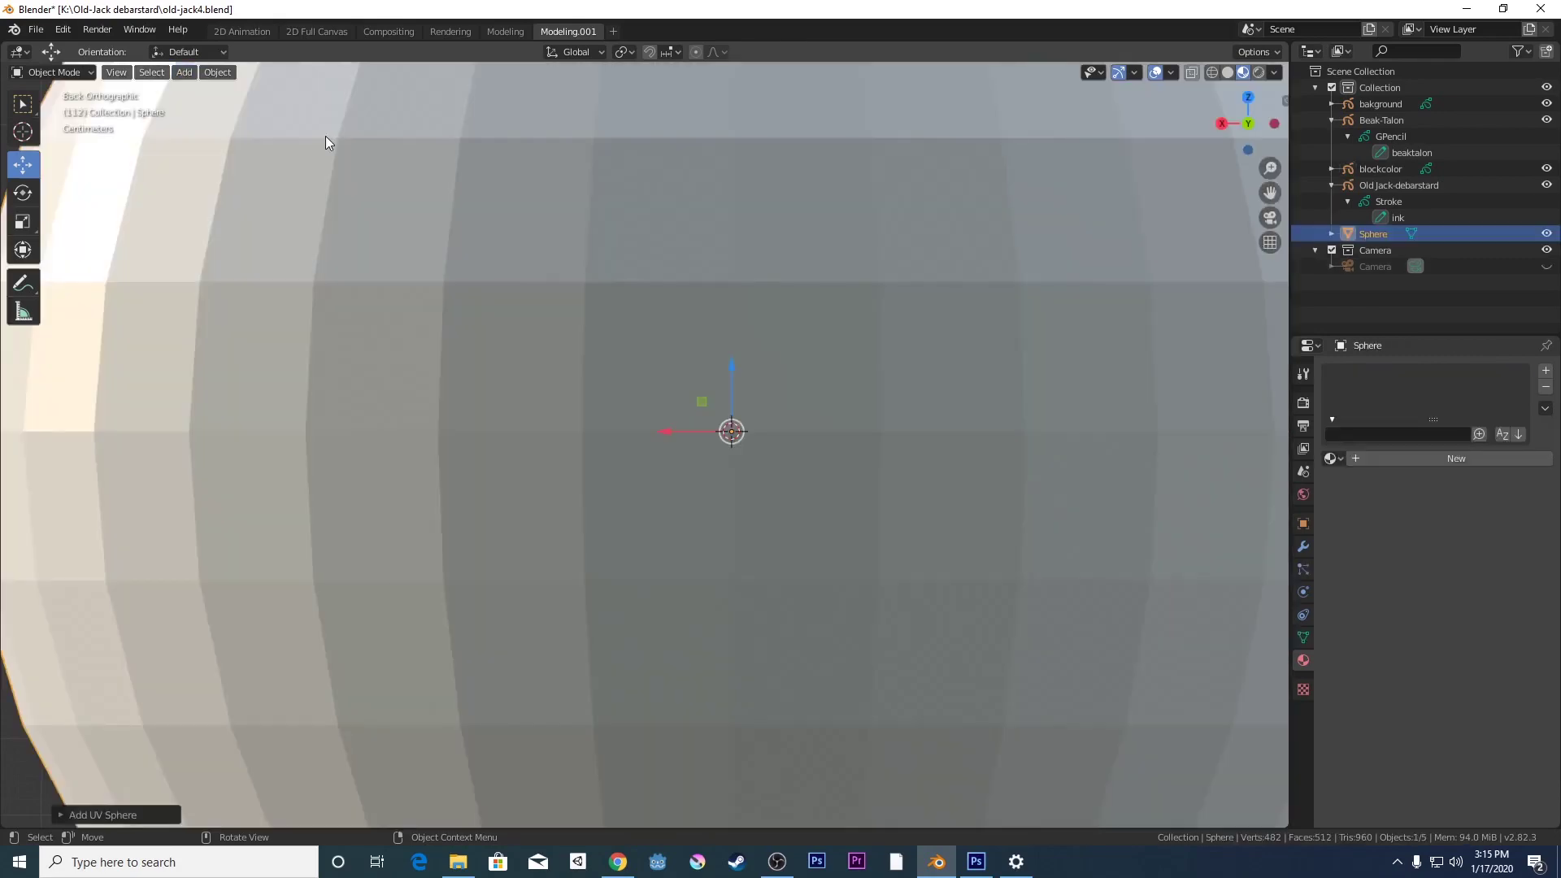
scroll(824, 510, "down", 7)
scroll(749, 524, "up", 3)
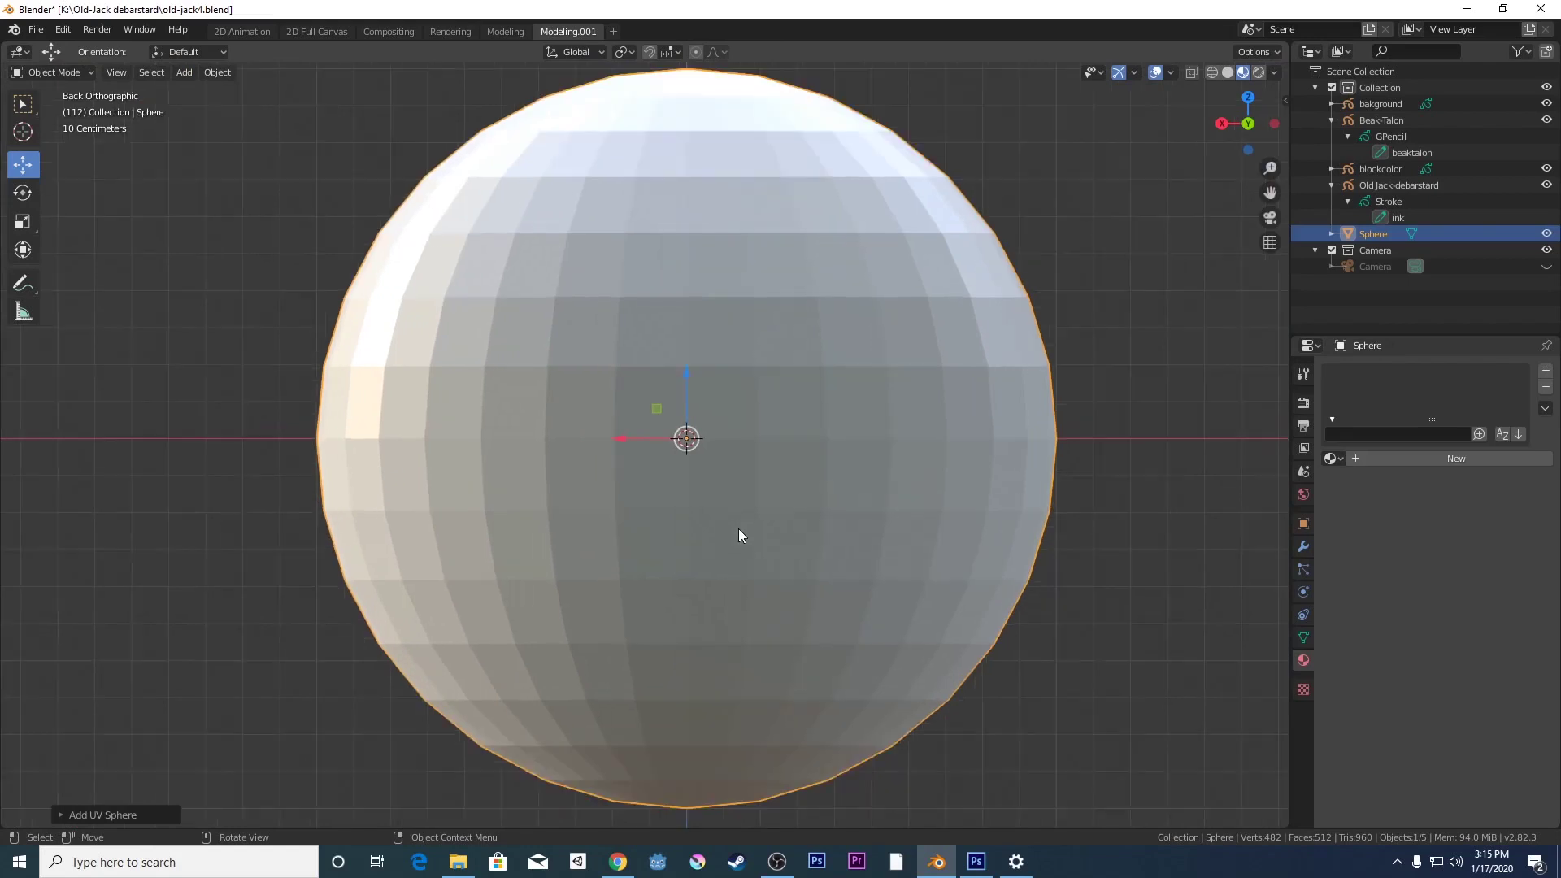
key("s")
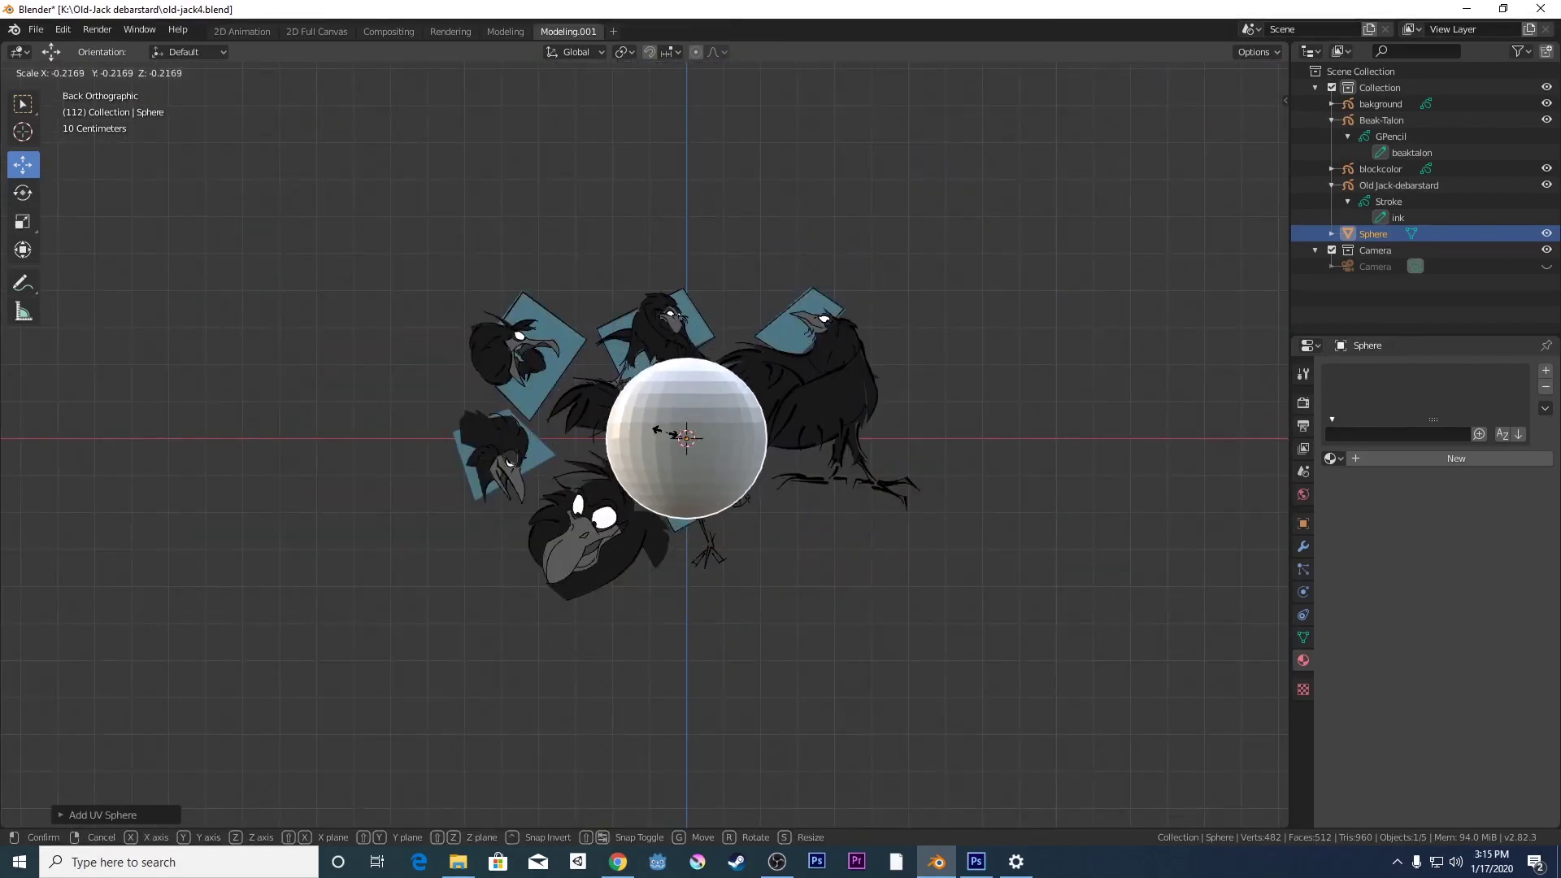
left_click(682, 439)
scroll(682, 427, "up", 2)
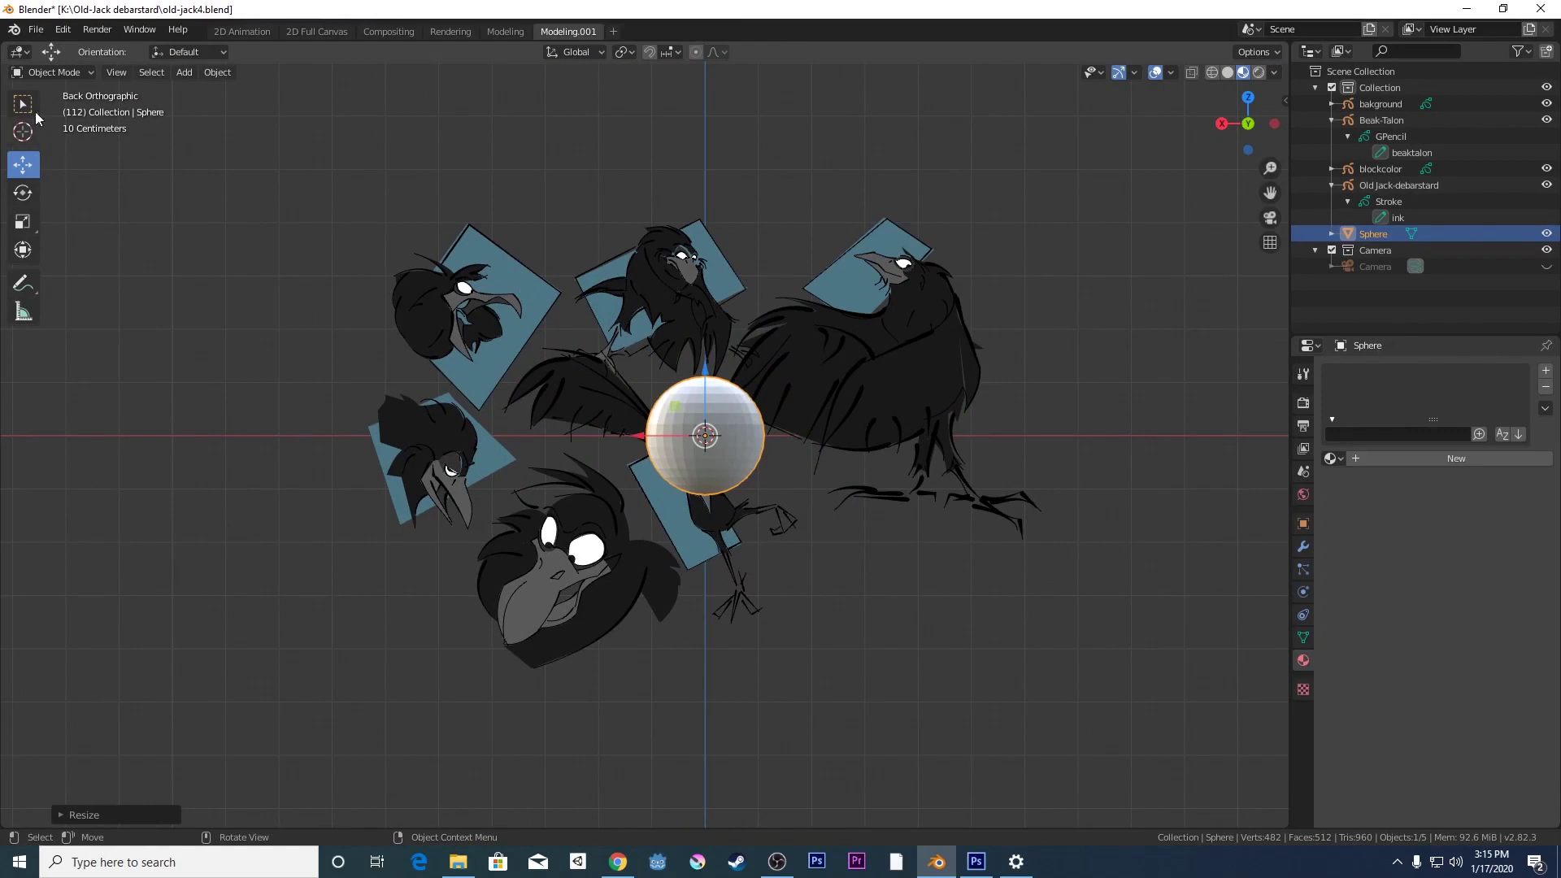
- Move the sphere along the X and Z axes to an empty spot above and beyond the large standing bird
left_click(53, 74)
left_click_drag(653, 433, 1050, 432)
left_click_drag(1091, 377, 1094, 156)
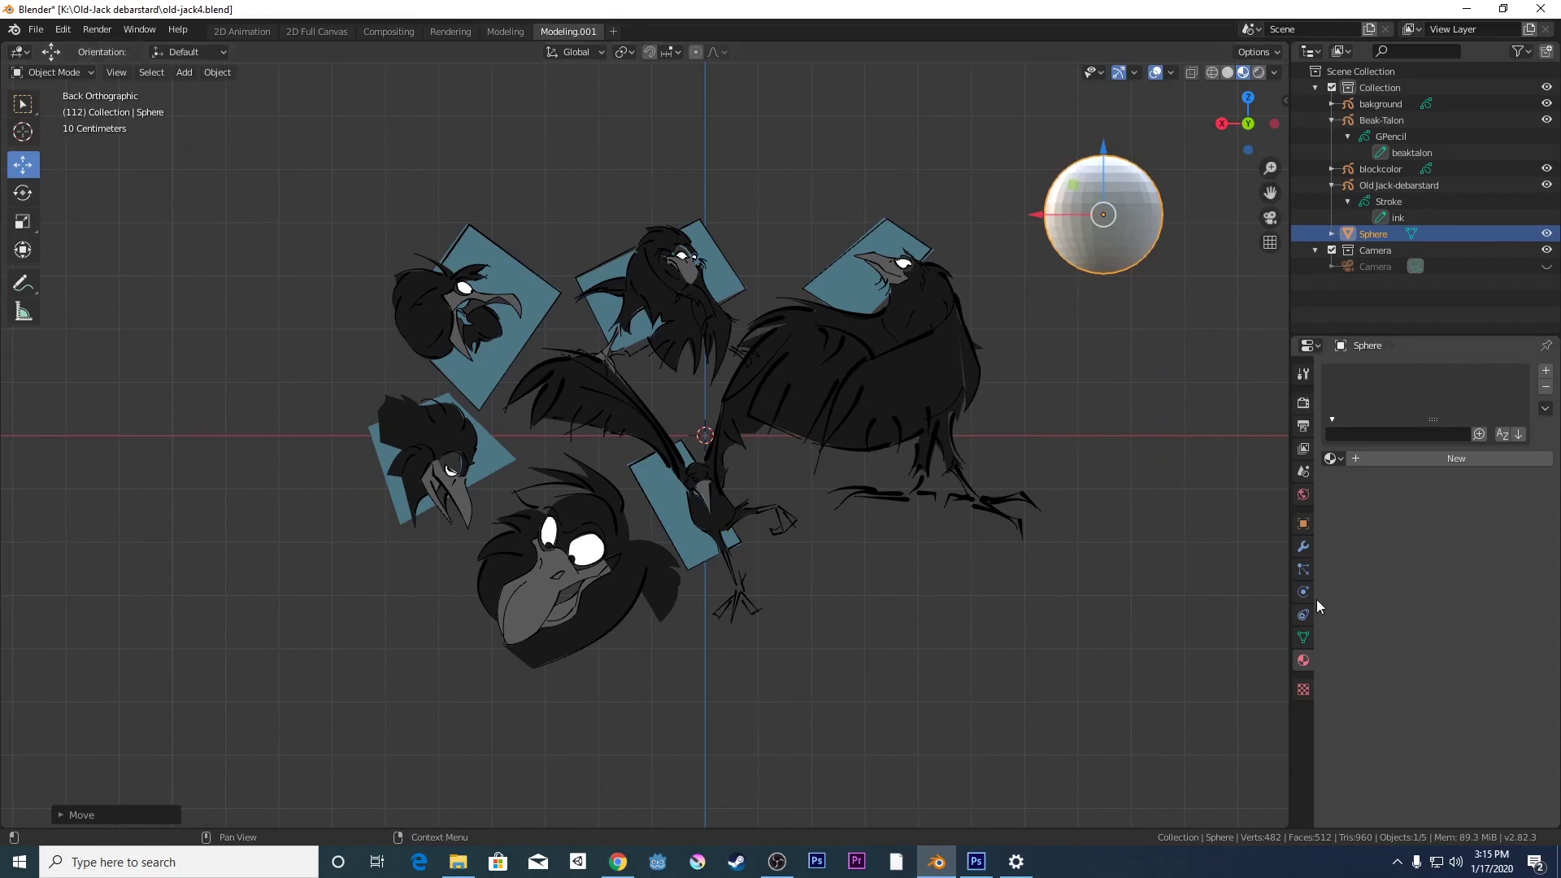
- Add a Light visual effect to the blockcolor object and pick the Sphere as its light object
left_click(897, 385)
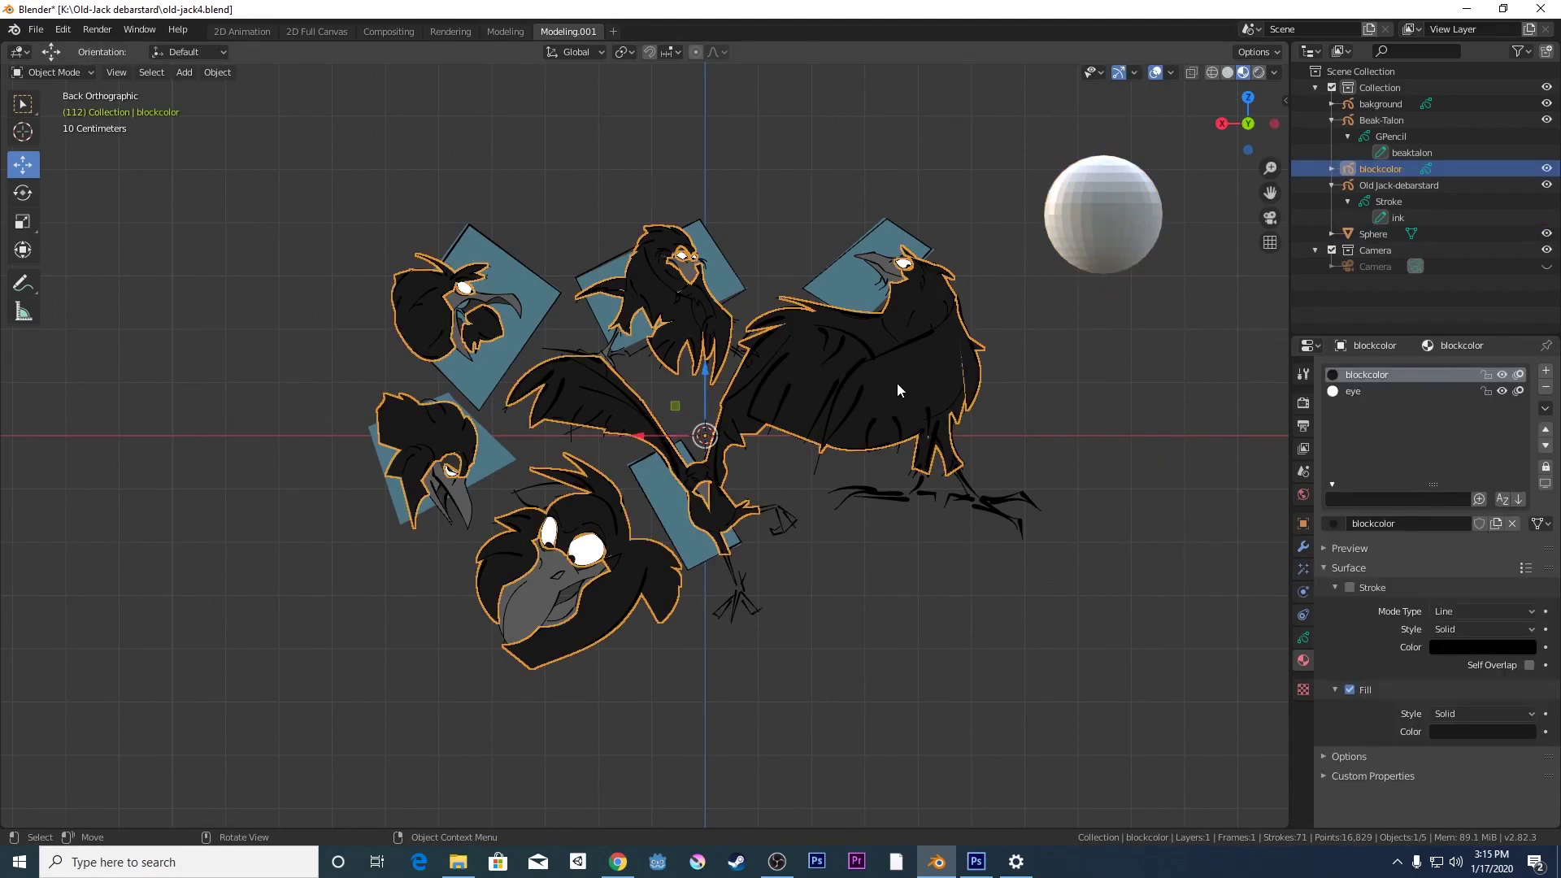
left_click(801, 471)
left_click(898, 392)
scroll(763, 506, "up", 2)
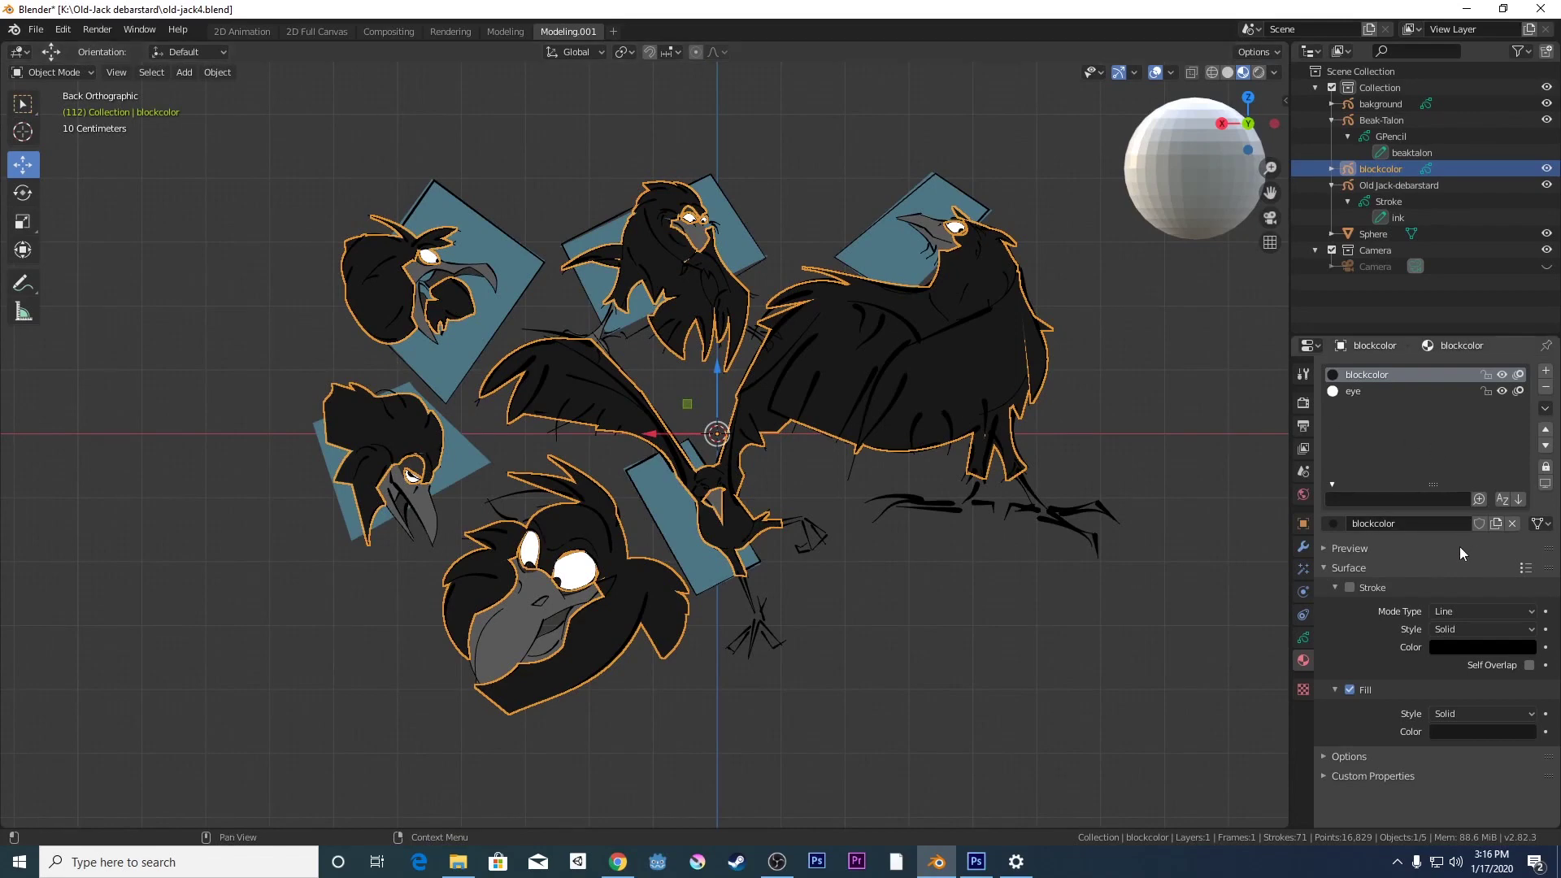
left_click(1297, 568)
left_click(1446, 376)
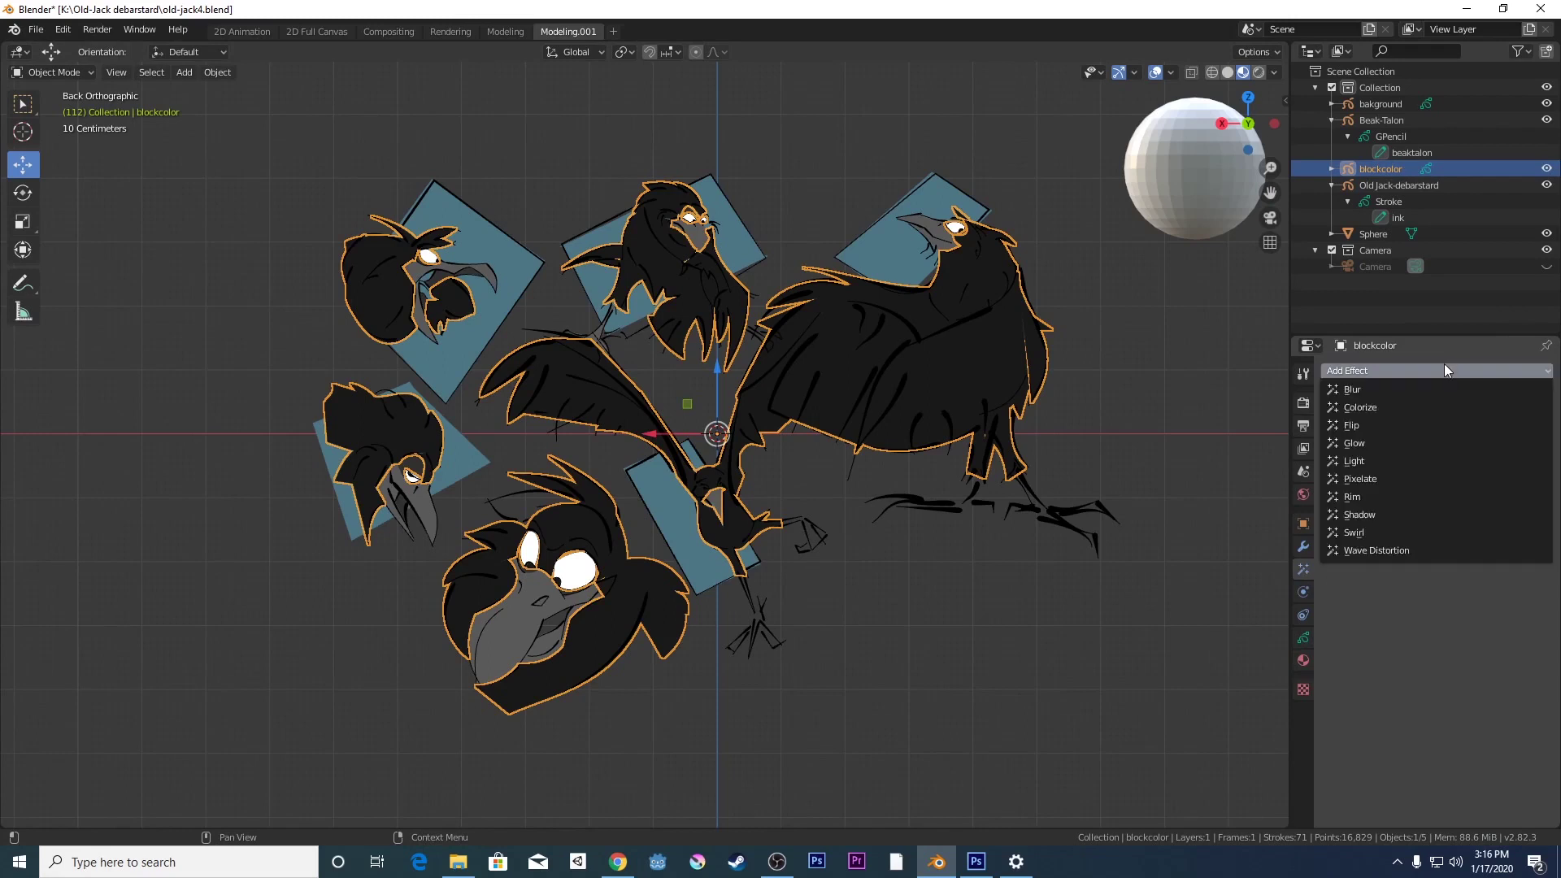
left_click(1385, 461)
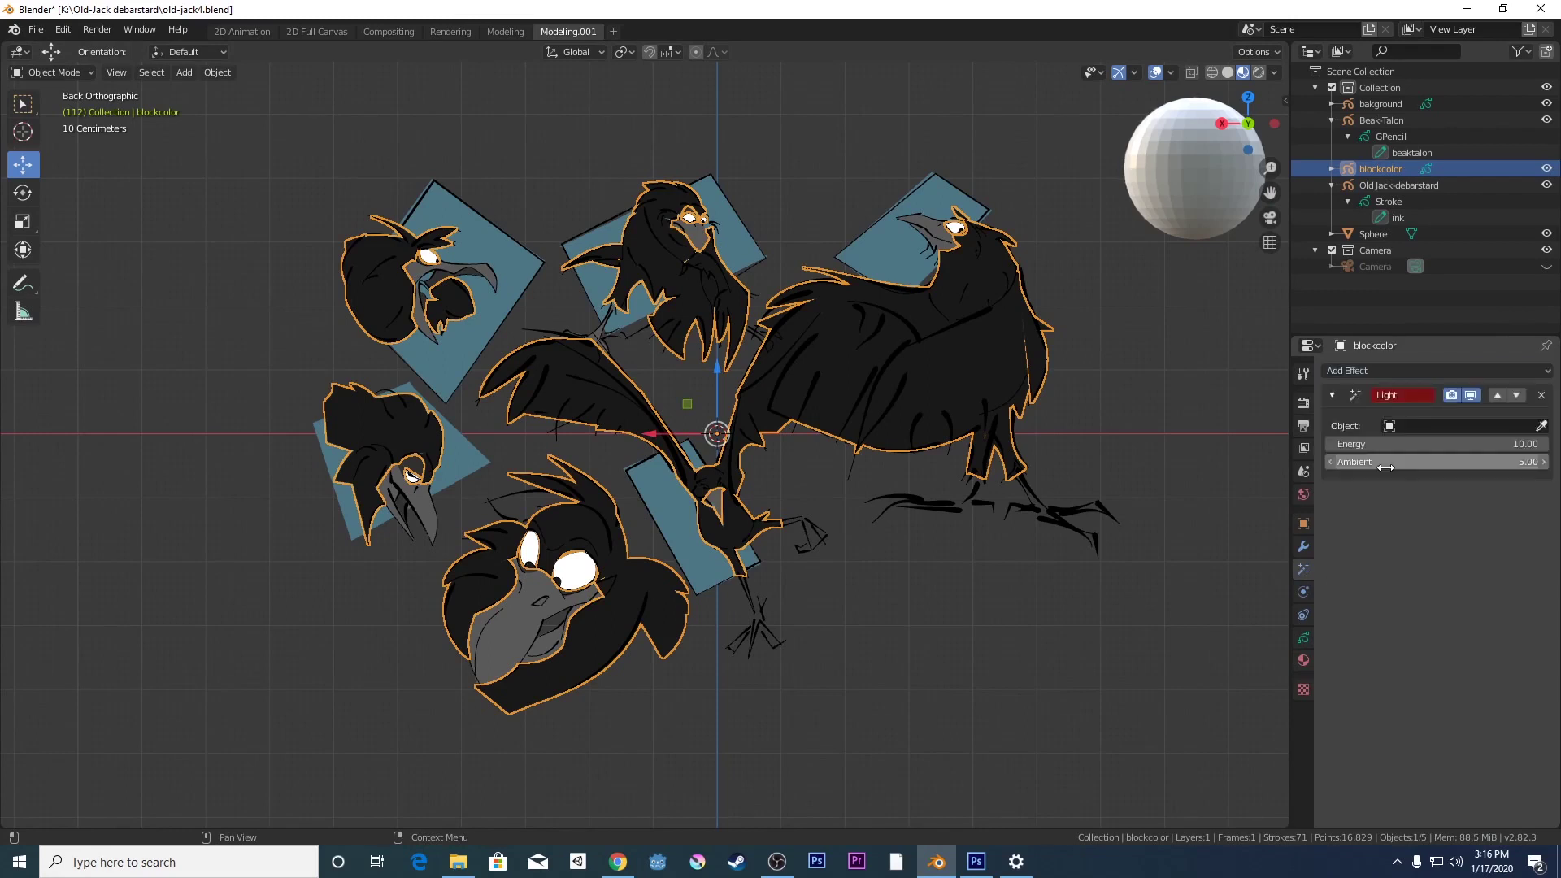
left_click(1541, 426)
left_click(1183, 211)
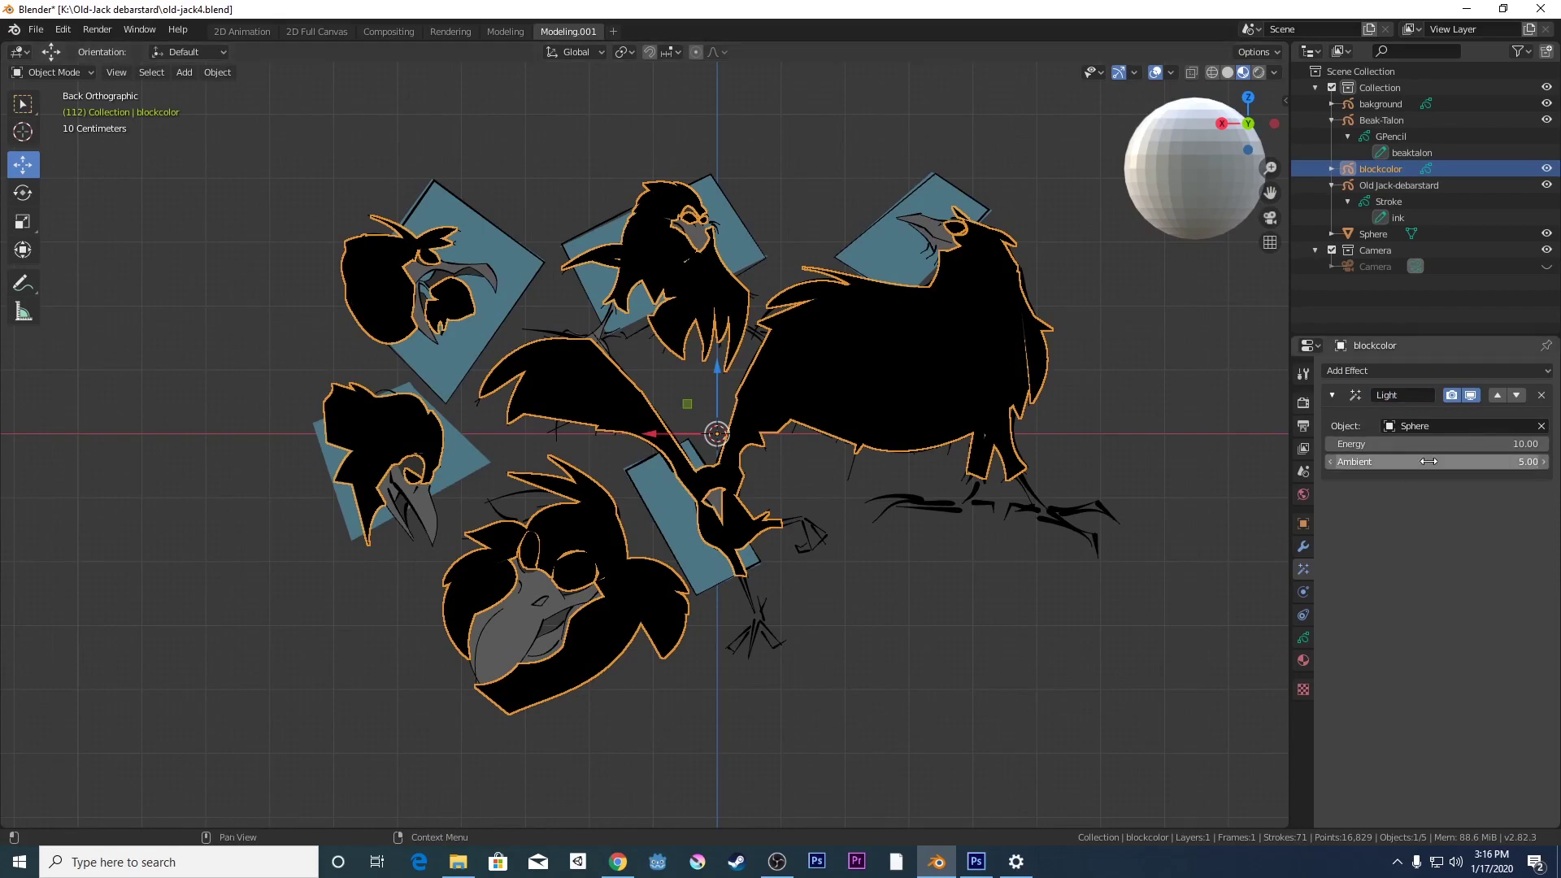
- Move the sphere along Y to about 0.33 m, then along X and Z to sit beside the large standing bird's head
middle_click_drag(1207, 304, 844, 366)
scroll(1134, 341, "down", 5)
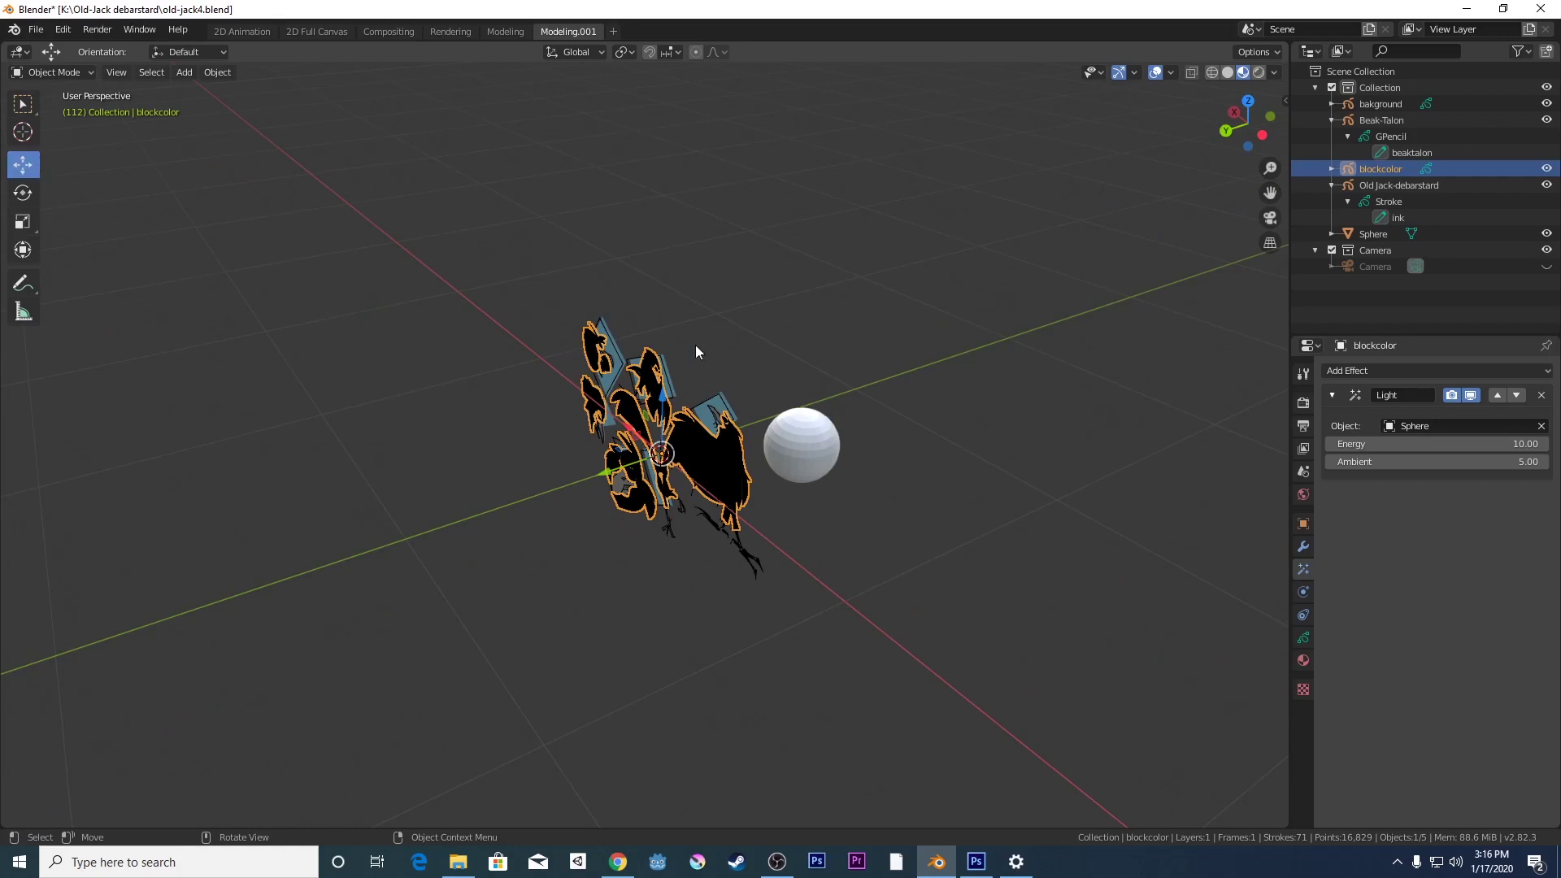
left_click(778, 422)
left_click_drag(764, 463, 681, 497)
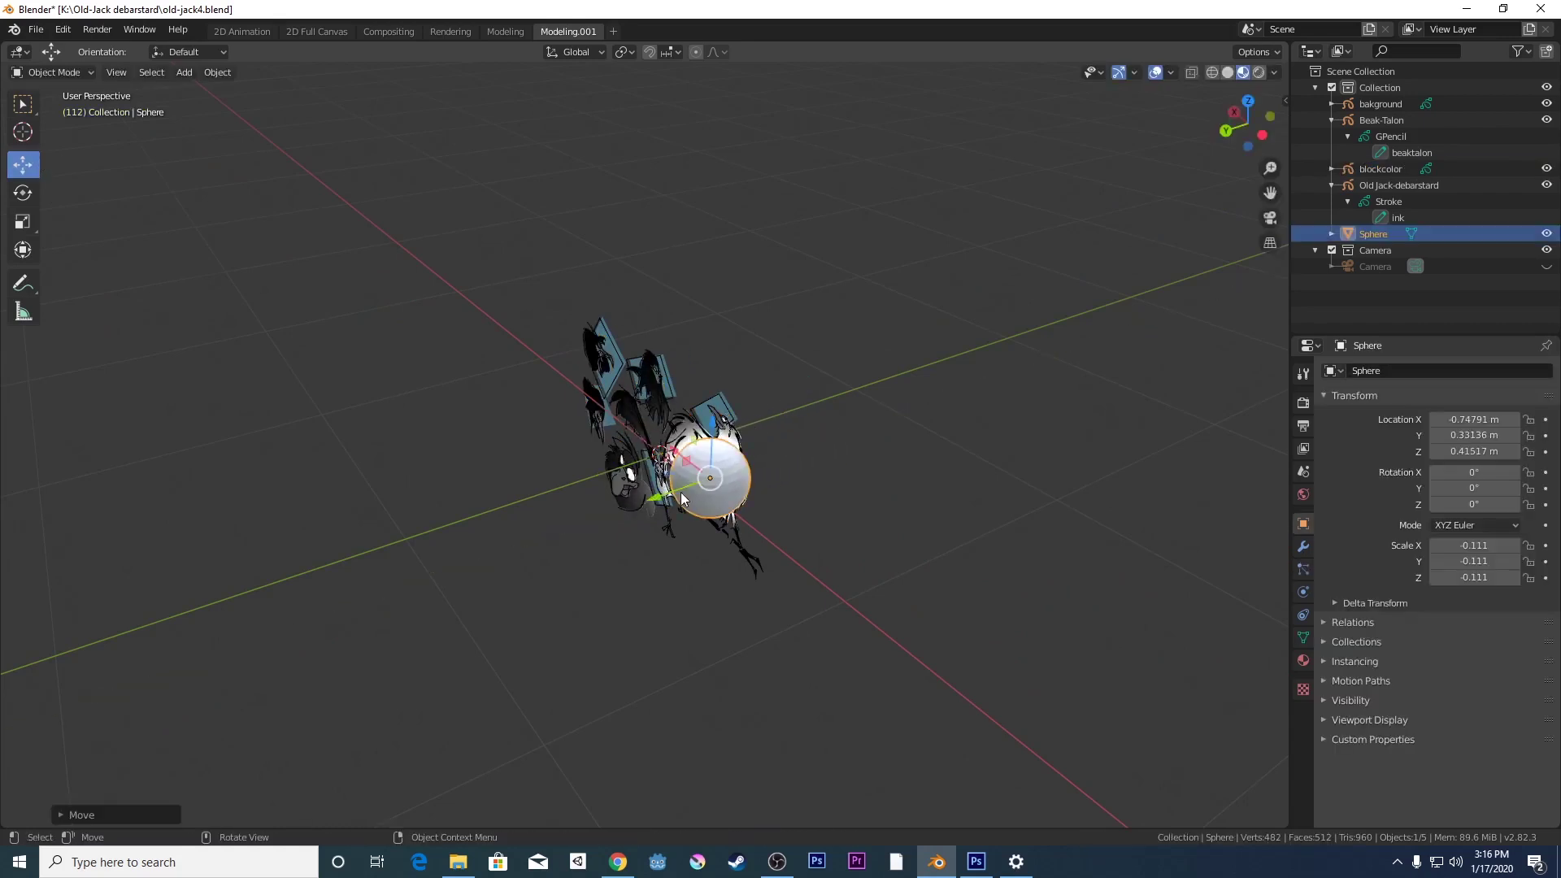
left_click(1226, 131)
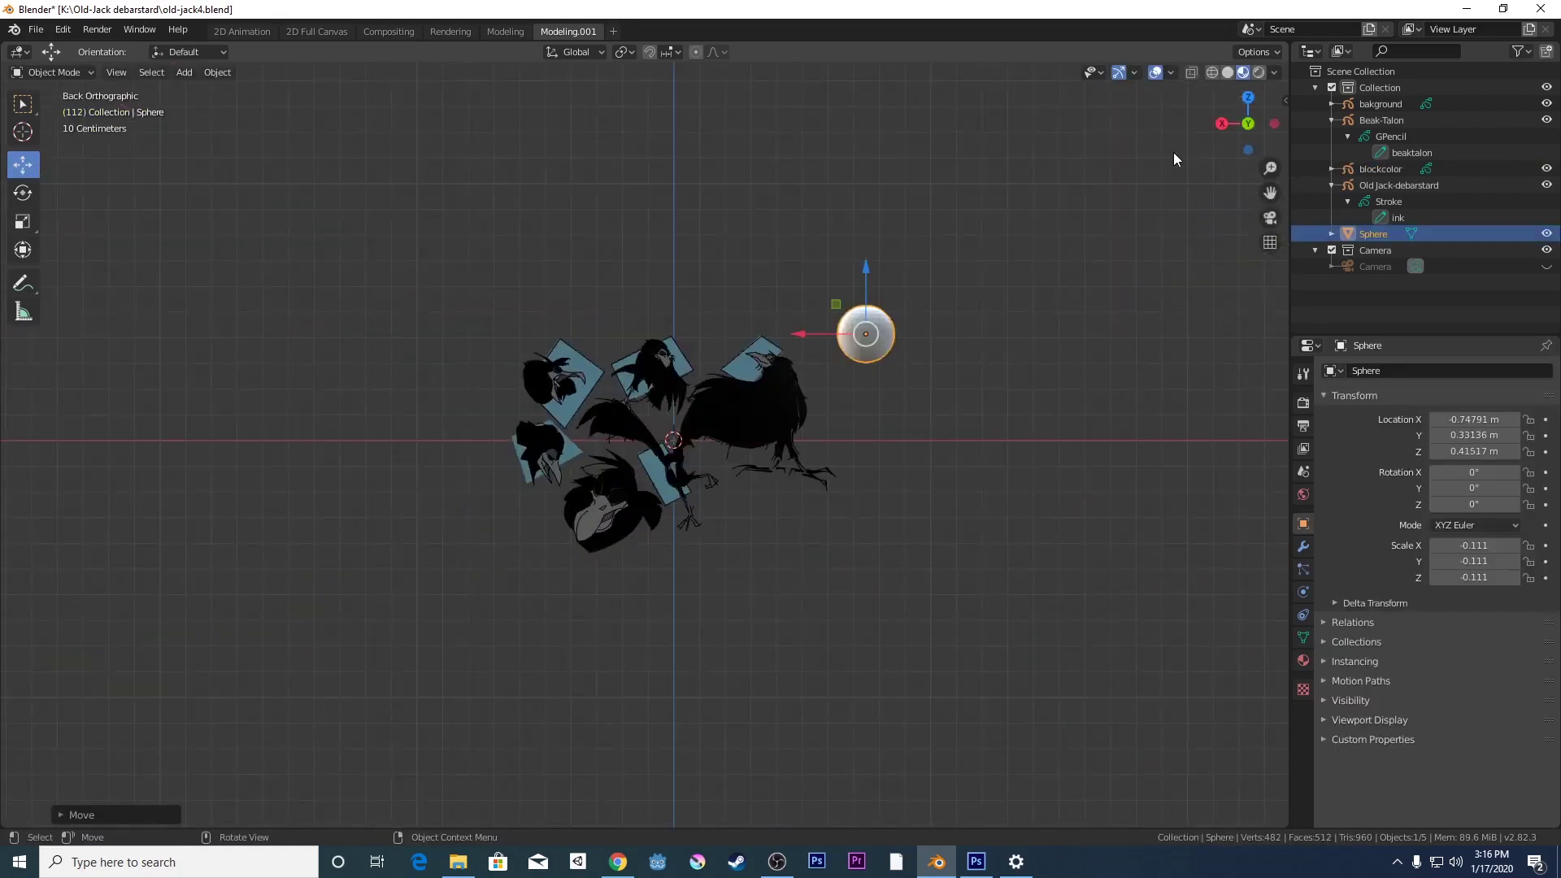
left_click_drag(817, 335, 718, 358)
left_click_drag(766, 291, 802, 387)
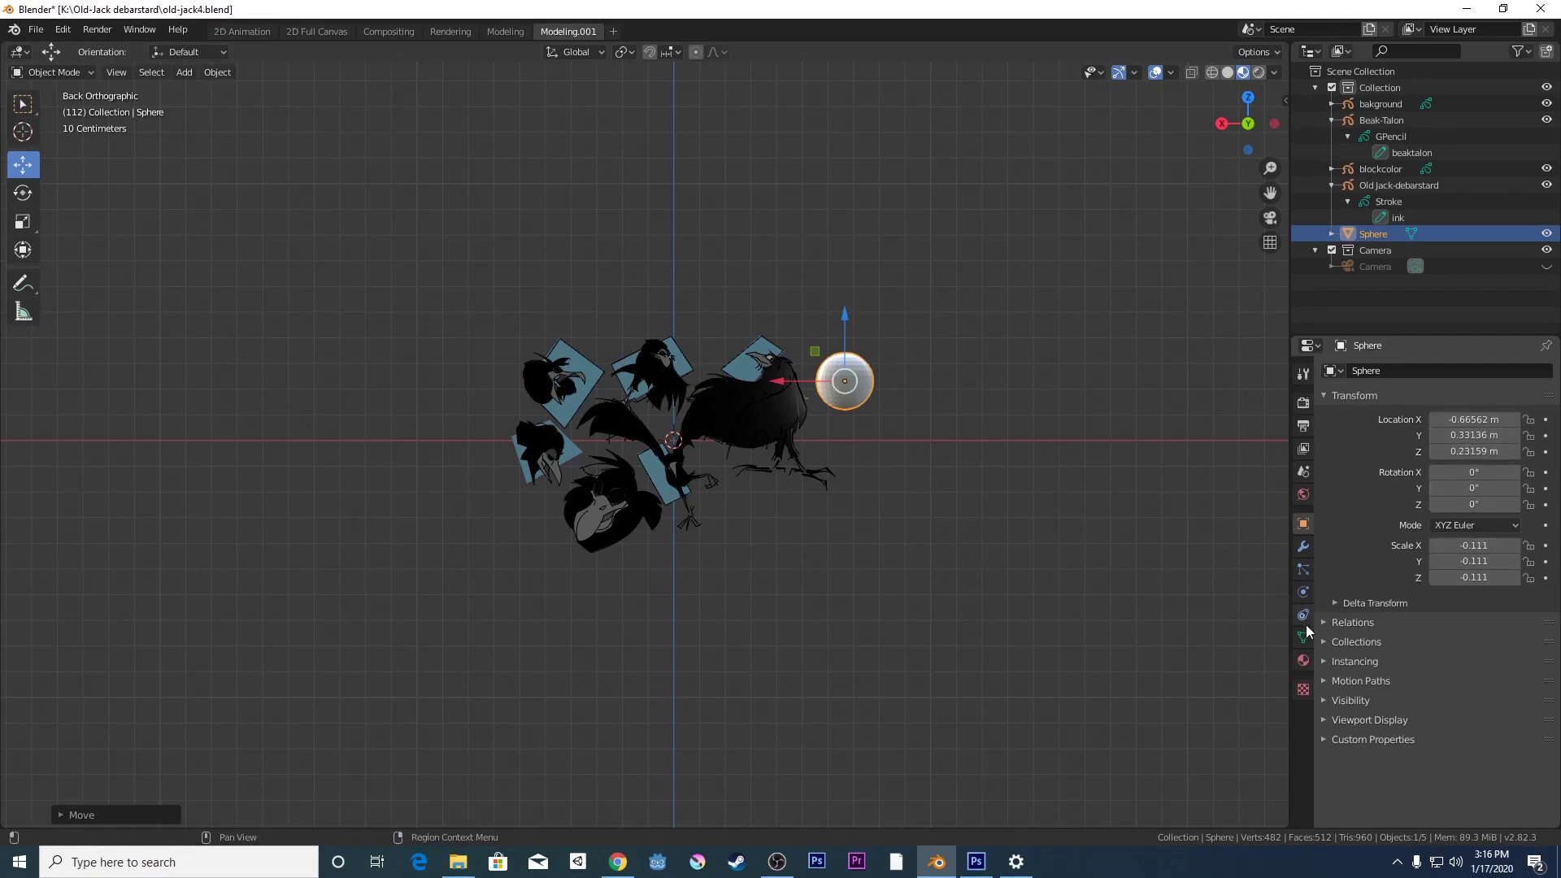
- Move the sphere to the middle of the drawings, at about X 0.07 m and Z 0.01 m
key("g")
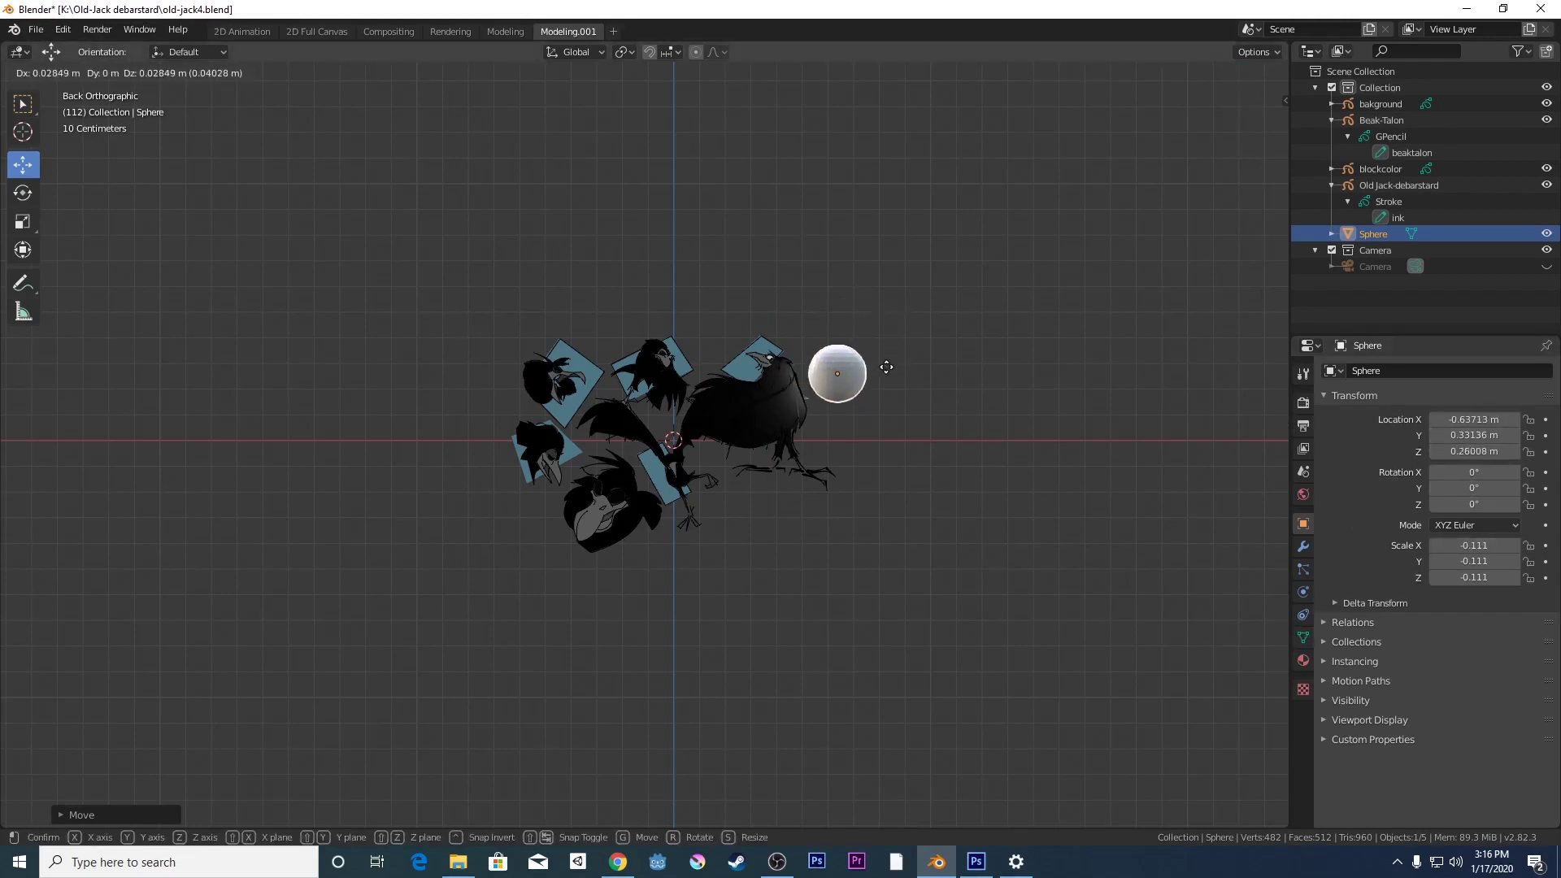
left_click(884, 370)
left_click_drag(796, 378, 657, 412)
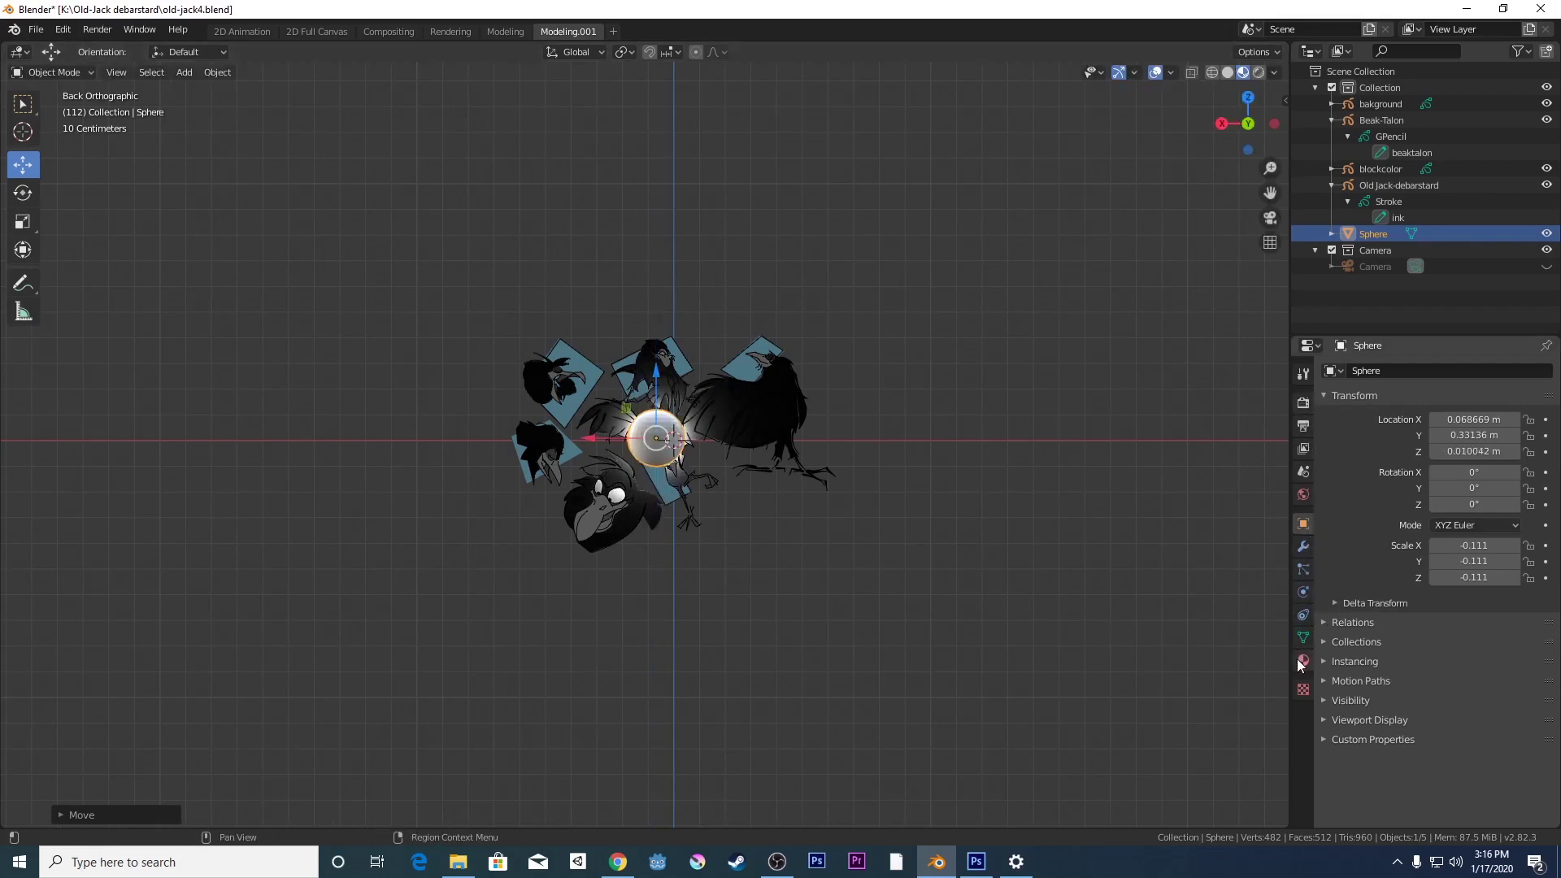
- Set the blockcolor object's Light effect to energy 33.09 and ambient 17.31
left_click(739, 430)
left_click(739, 430)
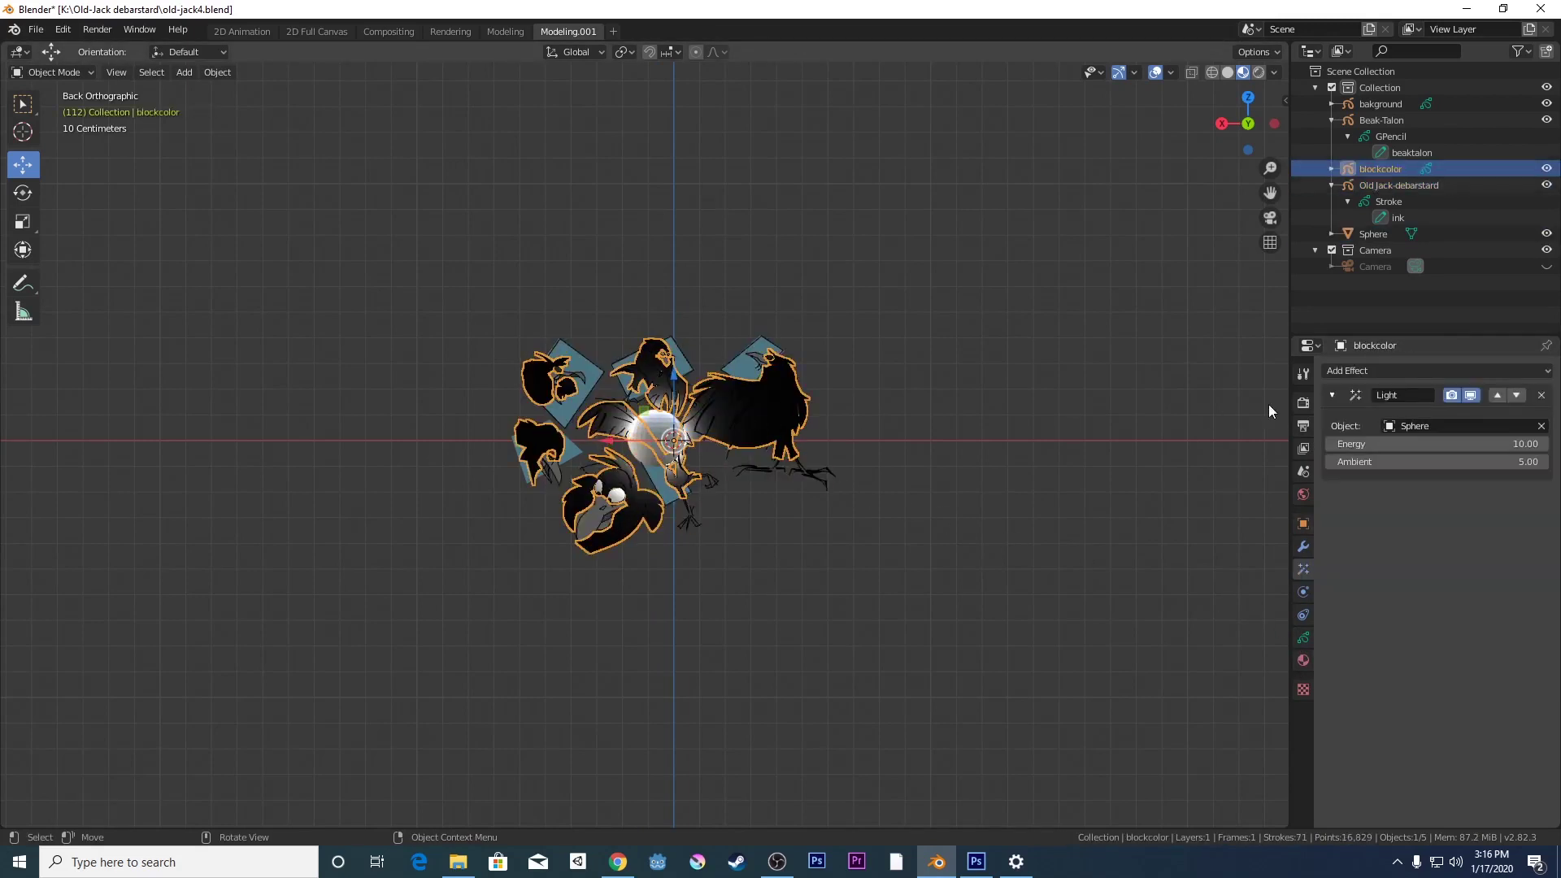
left_click_drag(1390, 444, 1455, 462)
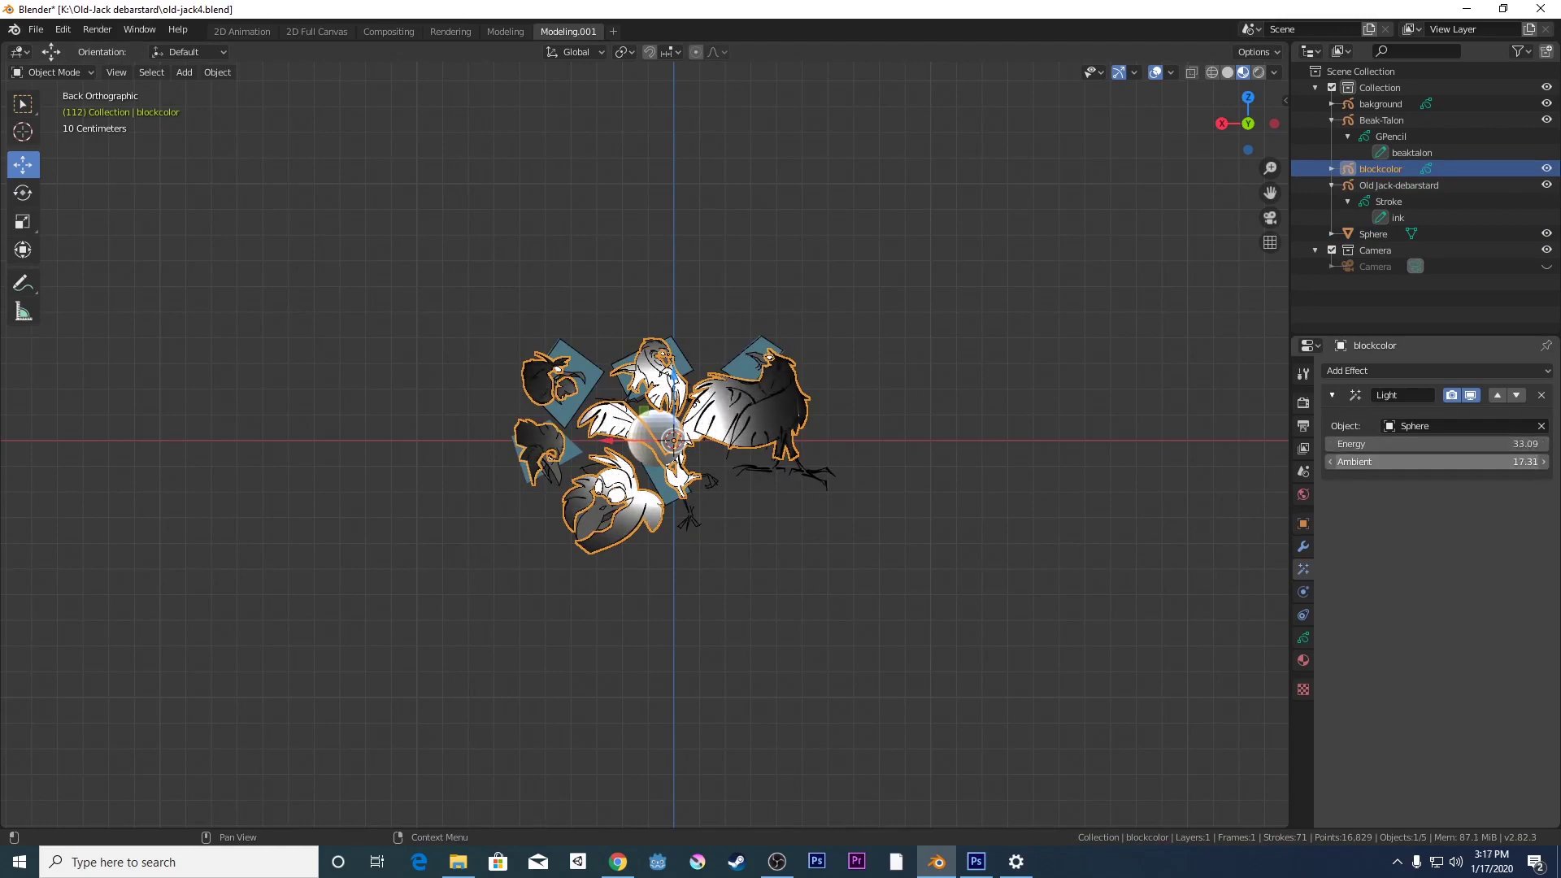
left_click_drag(678, 408, 682, 392)
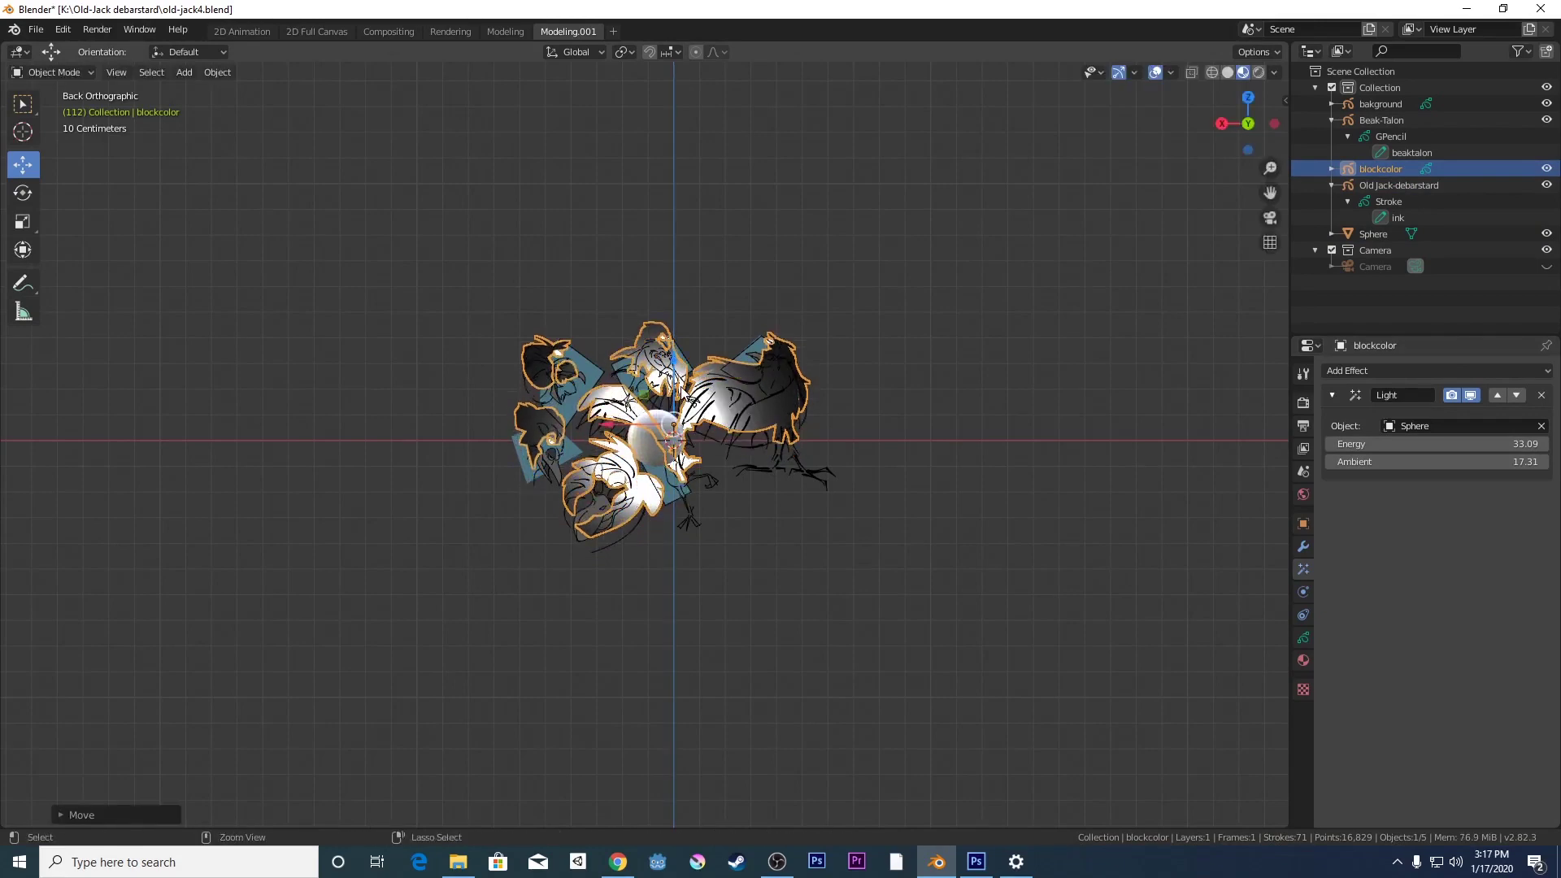
key("ctrl+z")
- Select the sphere and move it along X past the two small bird heads, then down beside the lower head
left_click(878, 542)
scroll(871, 542, "up", 4)
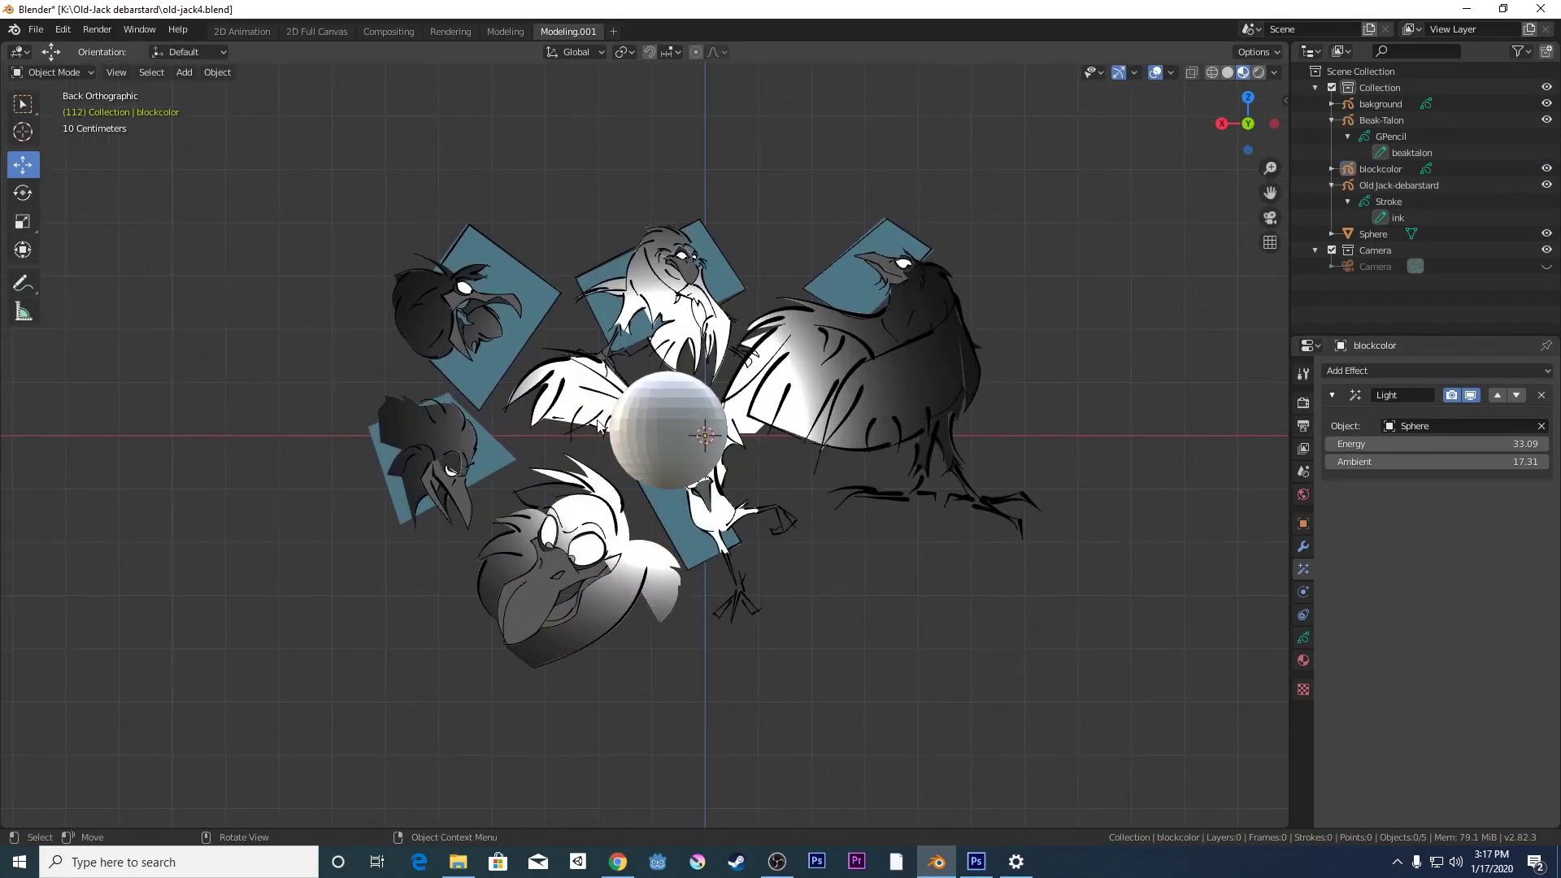
left_click(661, 442)
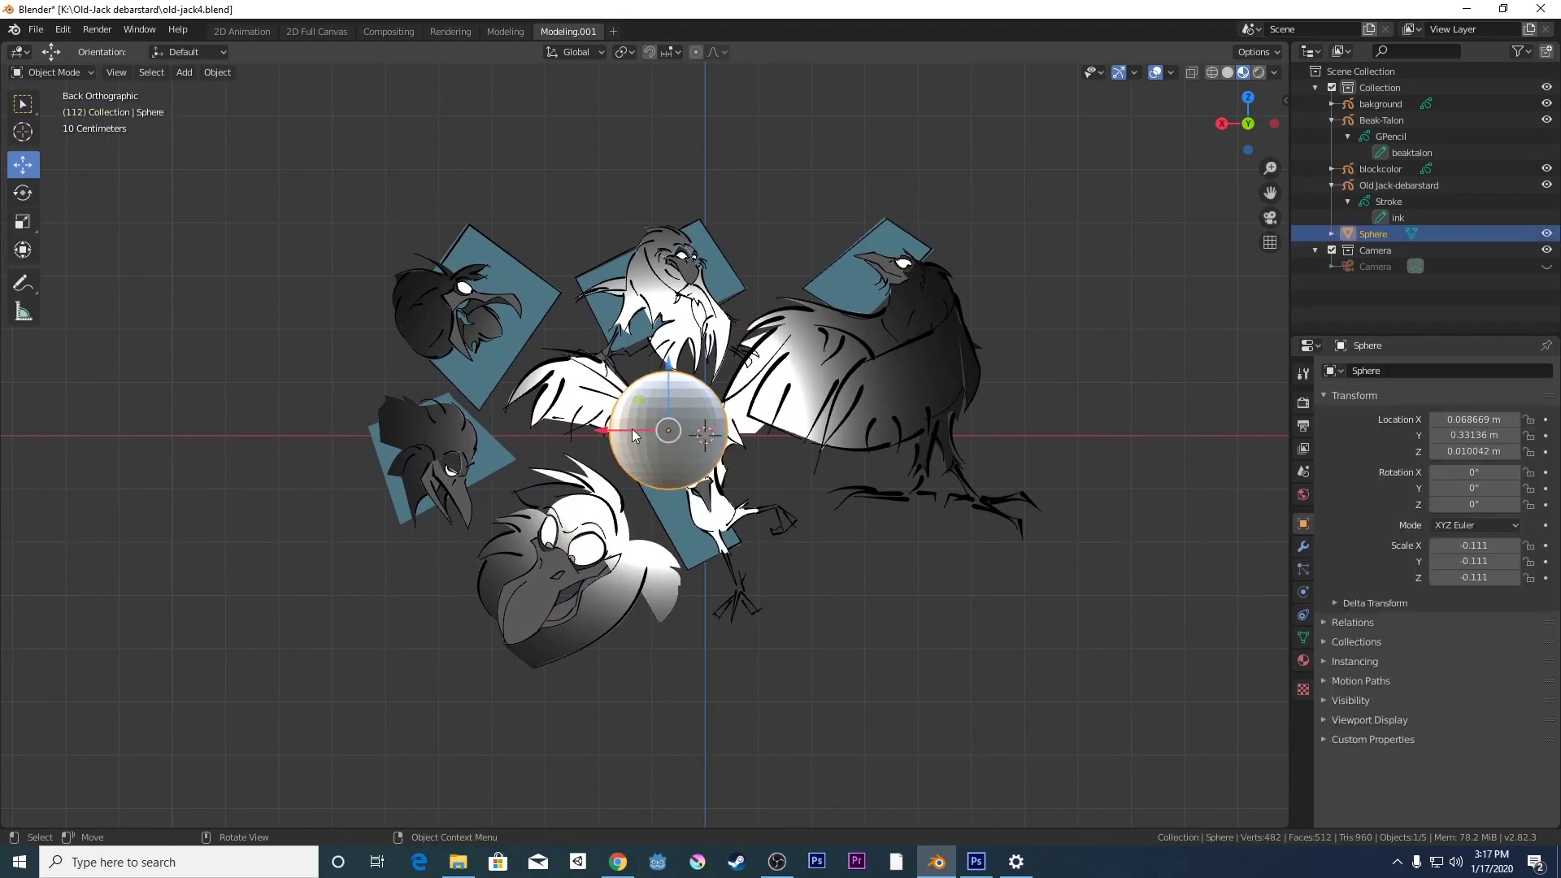
key("g")
key("x")
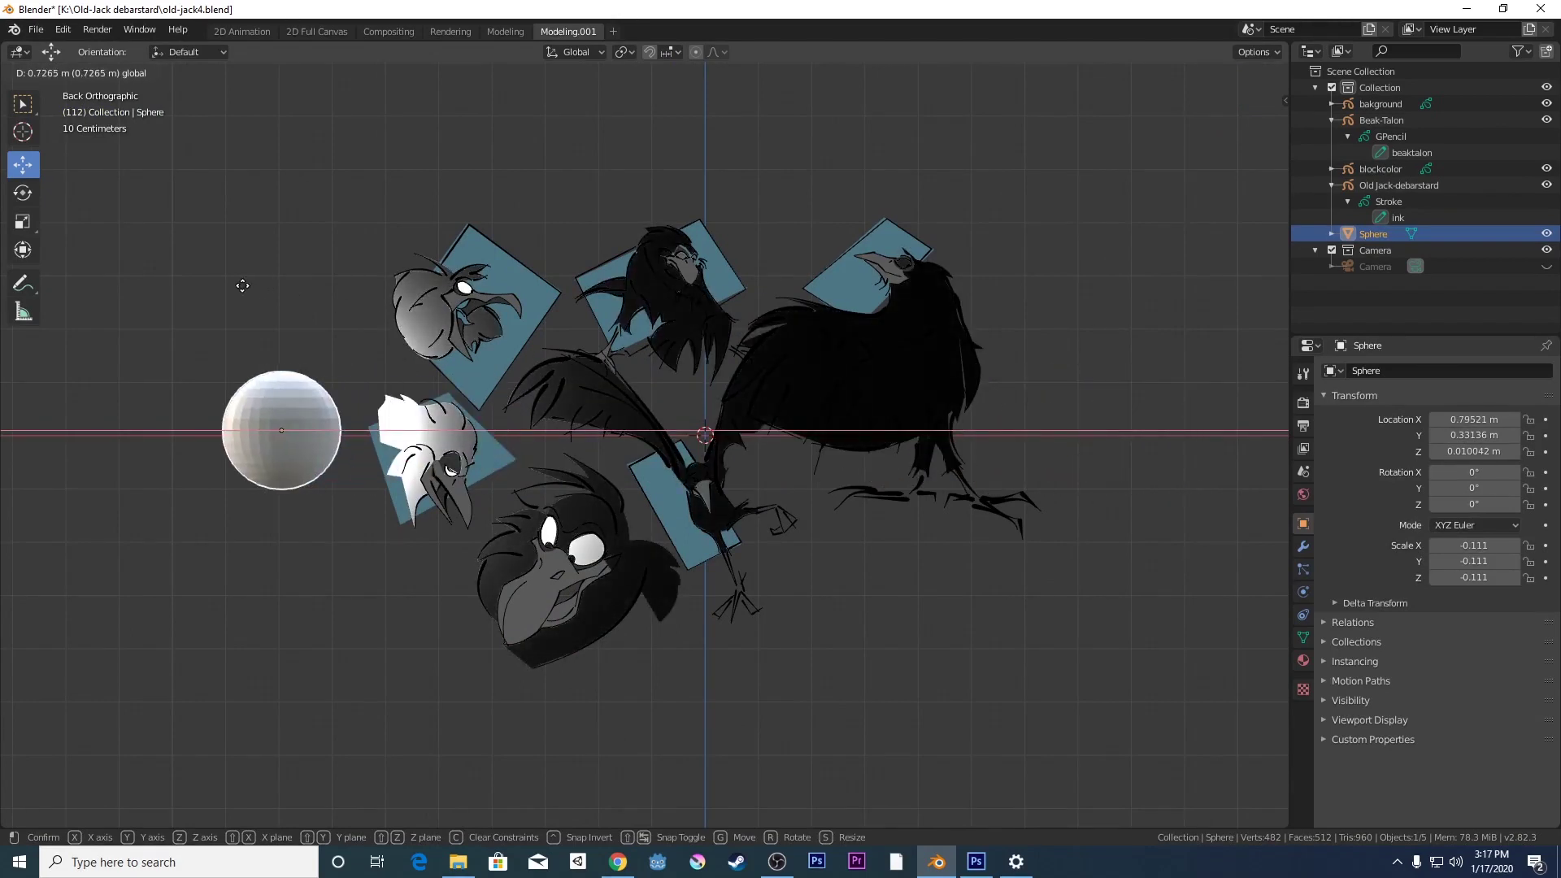
left_click(240, 312)
key("g")
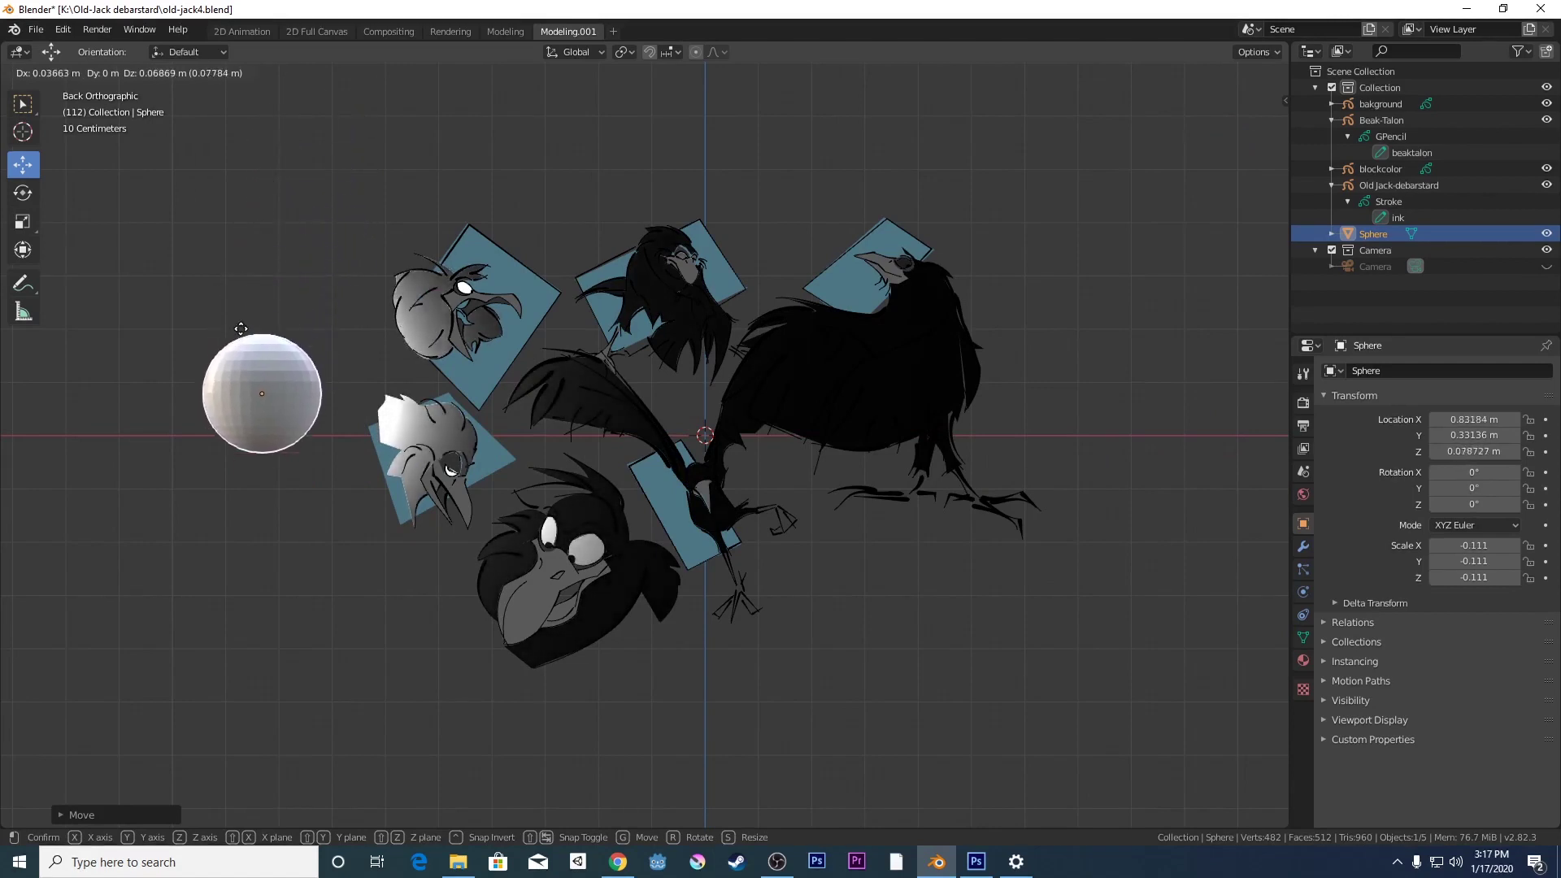
left_click(226, 502)
- Move the sphere above the large standing bird, then across to the opposite upper corner at about X 0.93 m and Z 0.51 m
key("g")
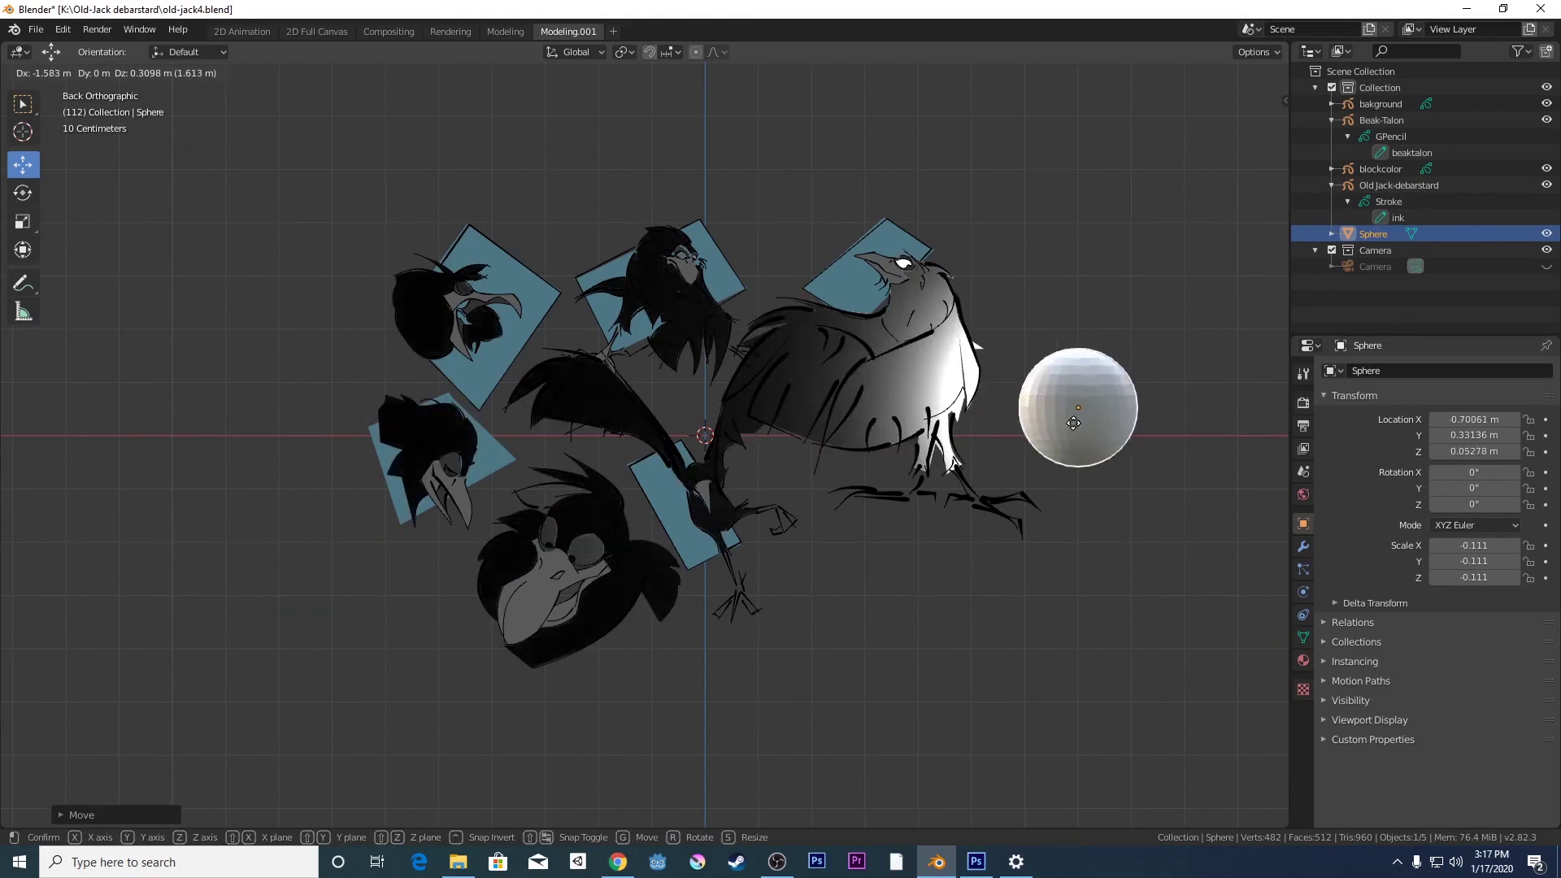
key("z")
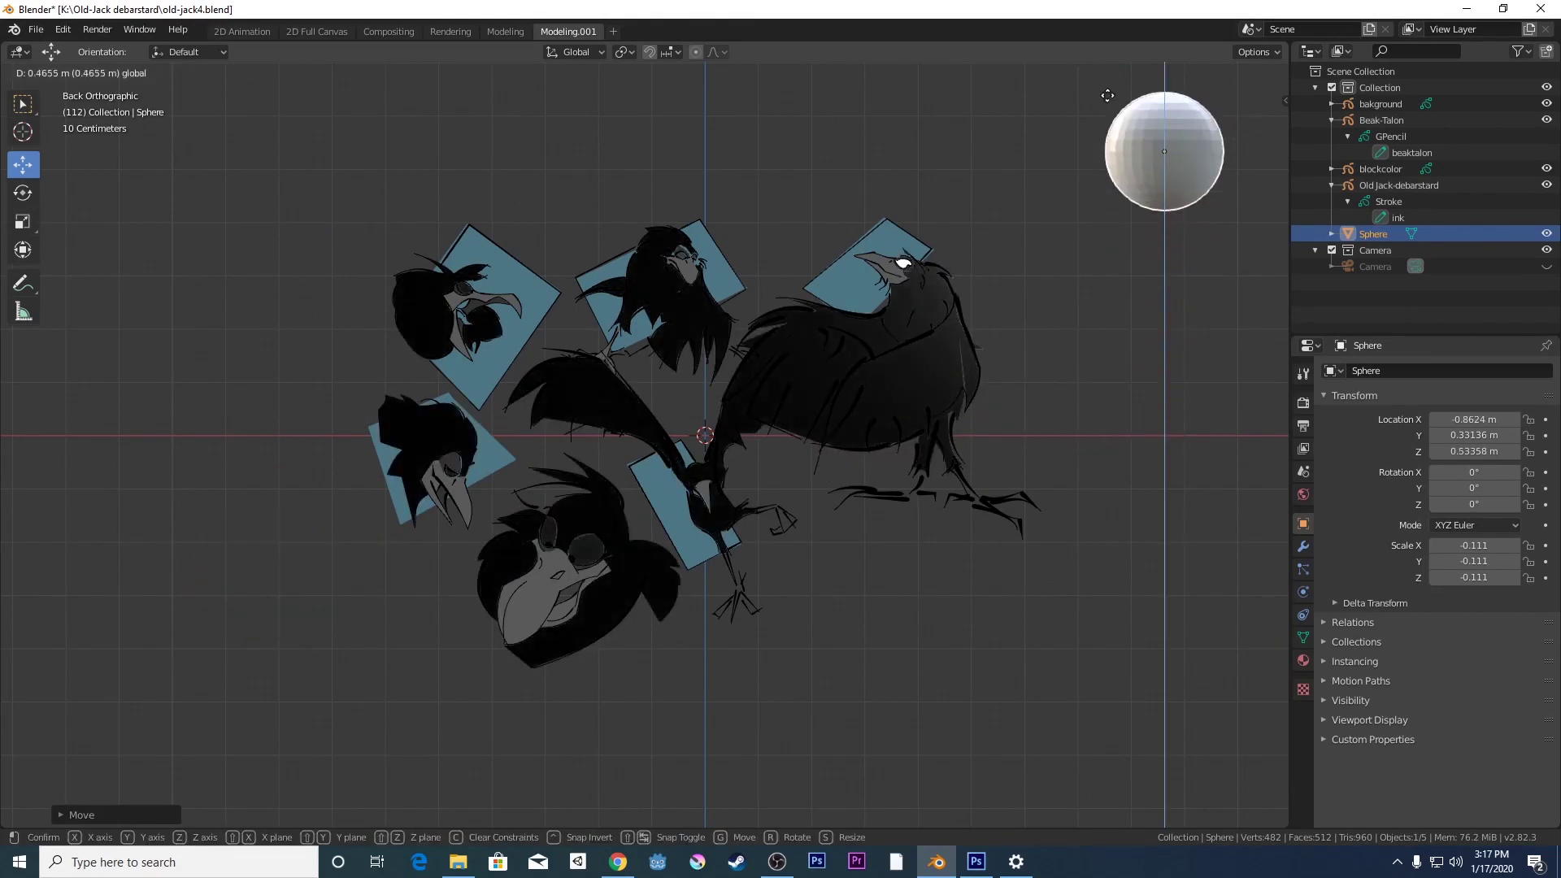
key("x")
left_click(1059, 151)
key("g")
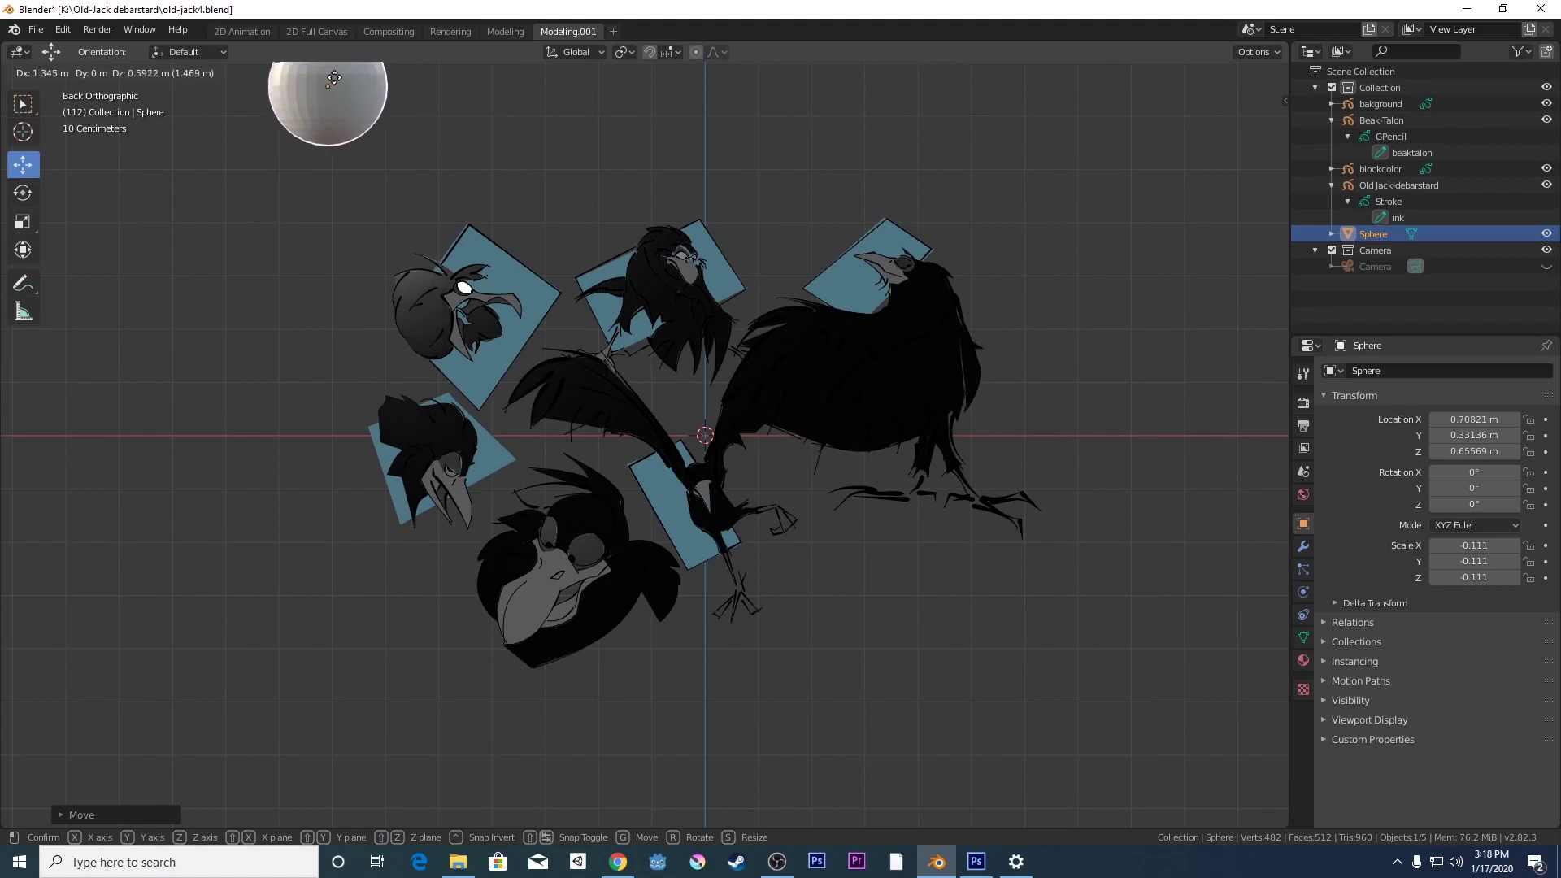
left_click(248, 94)
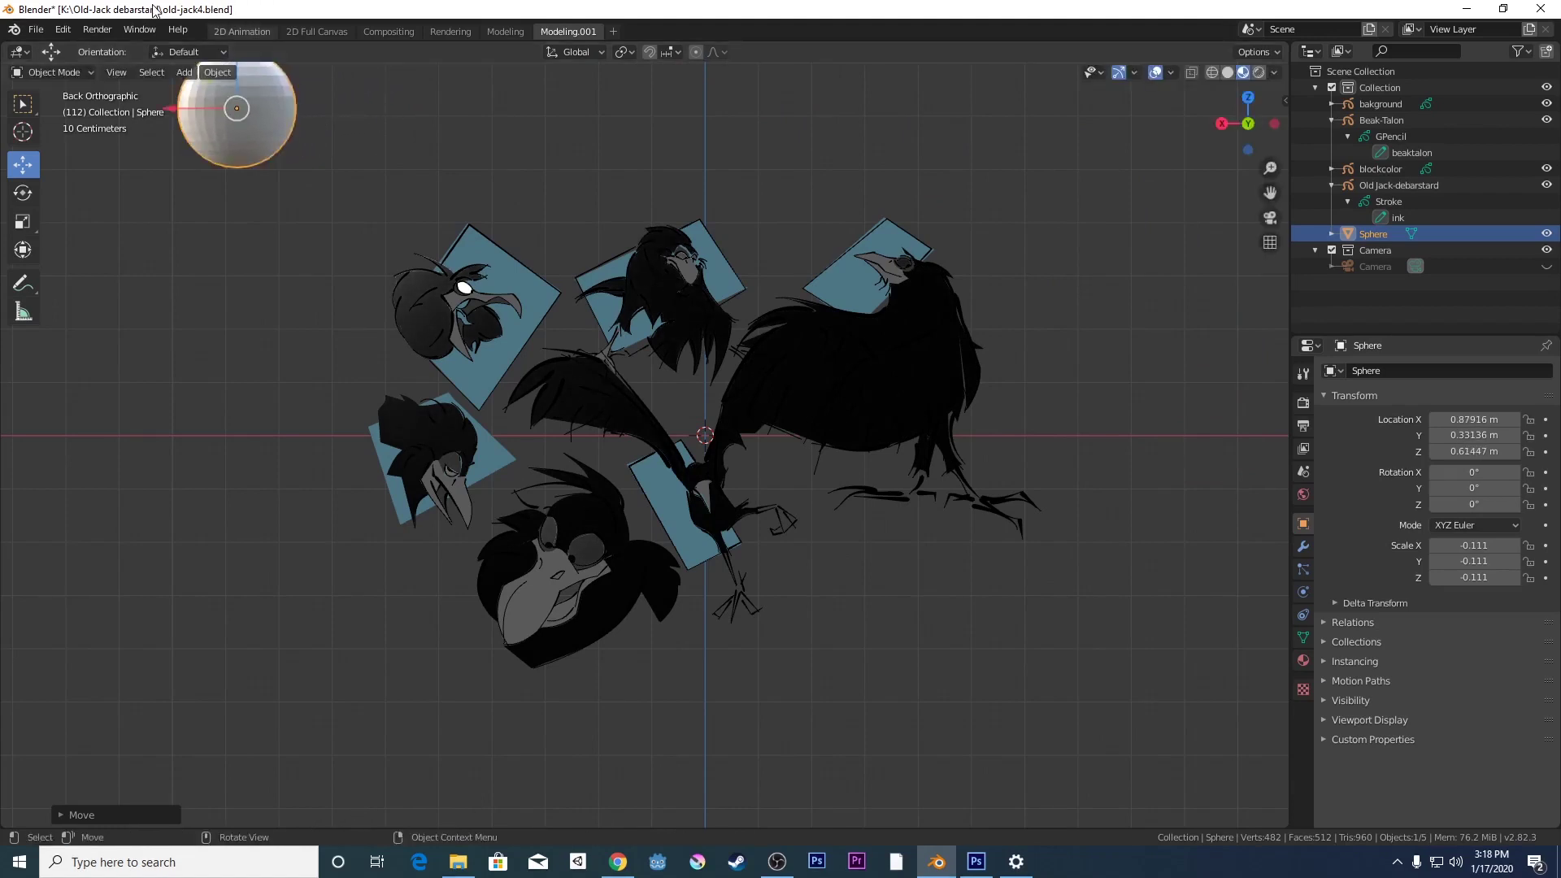
left_click_drag(194, 110, 208, 162)
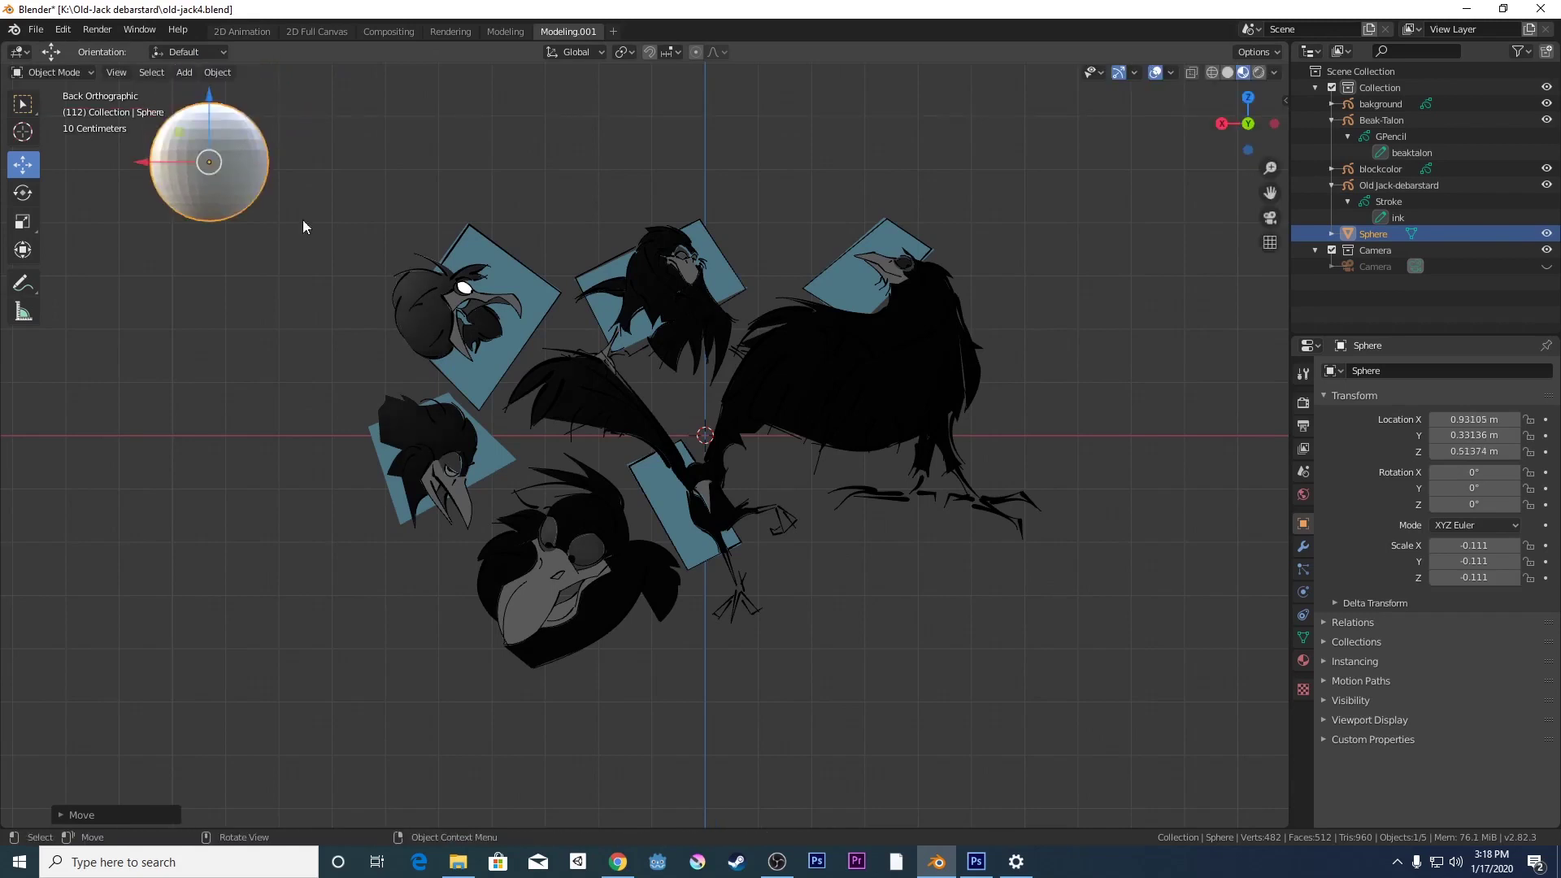
- Move the sphere back across the drawings and down behind the large standing bird, to about X -0.88 m and Z -0.11 m
left_click(429, 276)
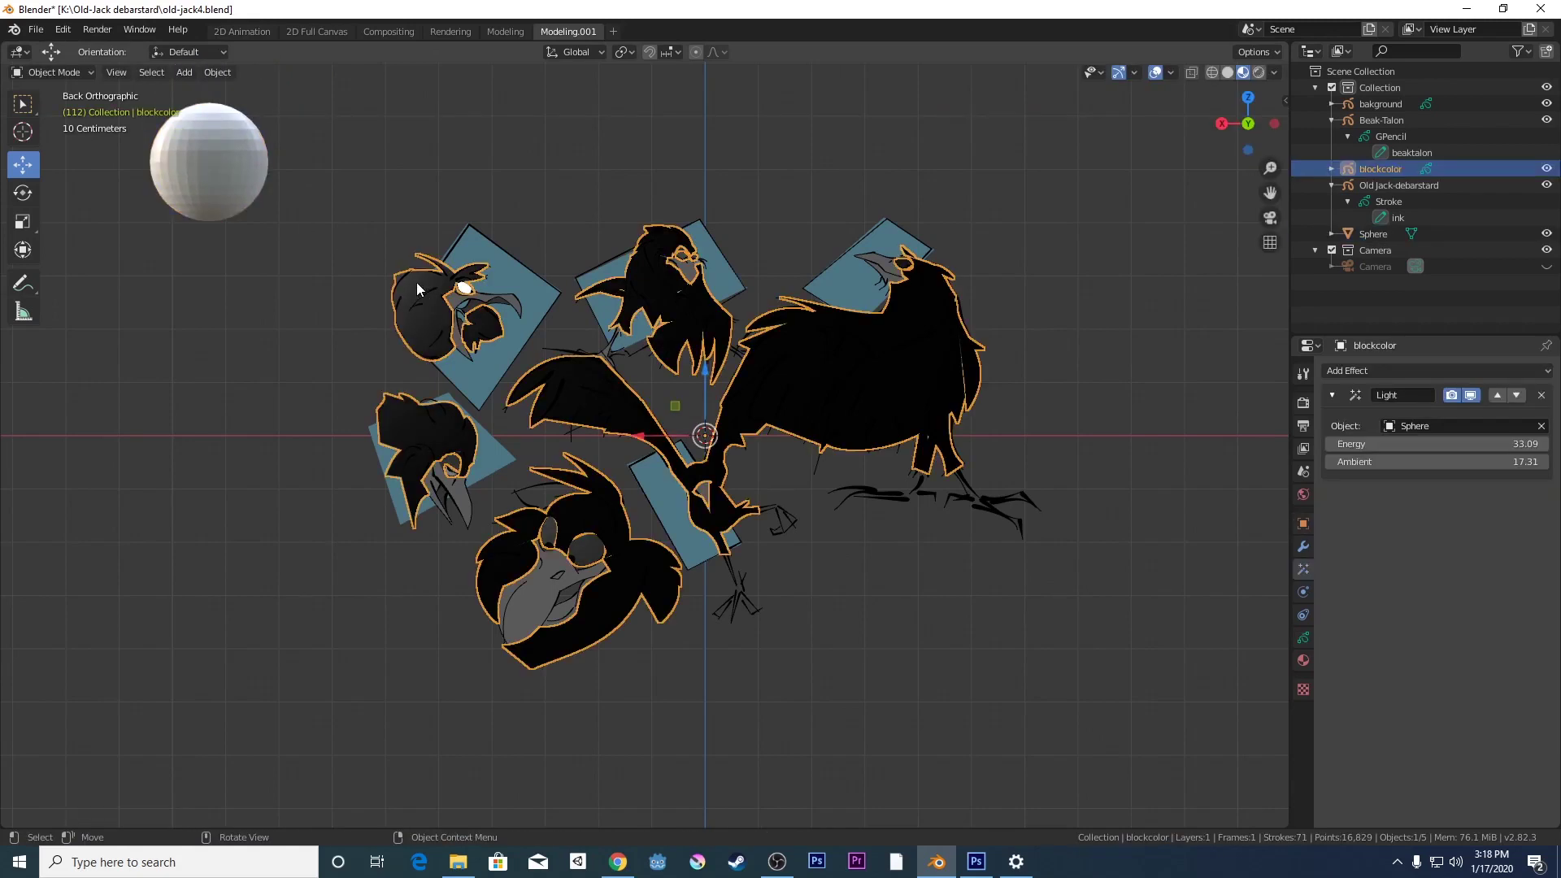
left_click(255, 188)
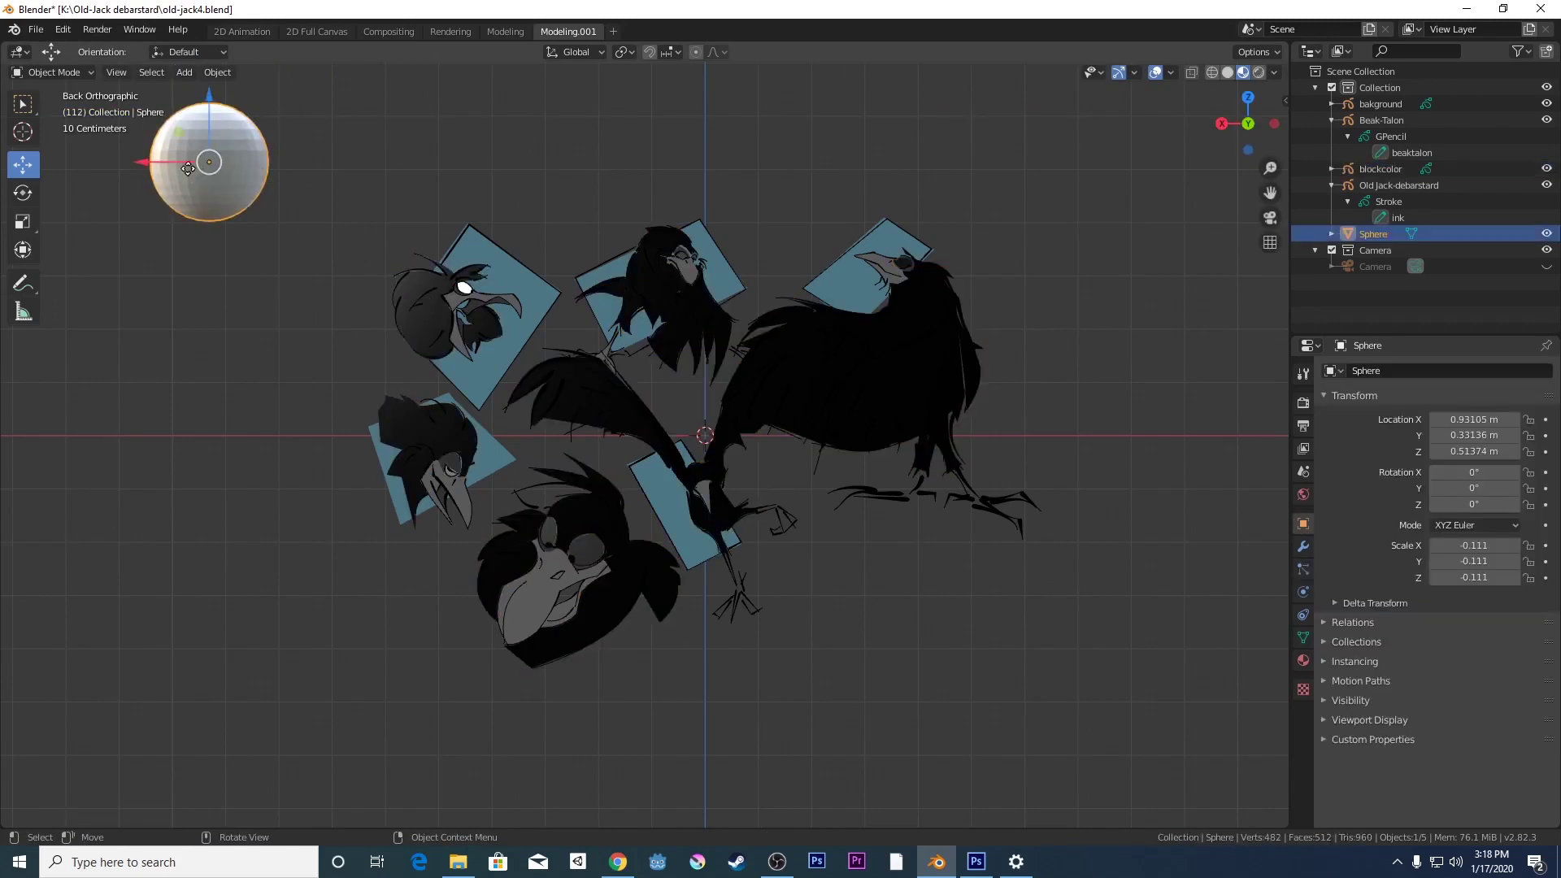
left_click_drag(188, 168, 1021, 303)
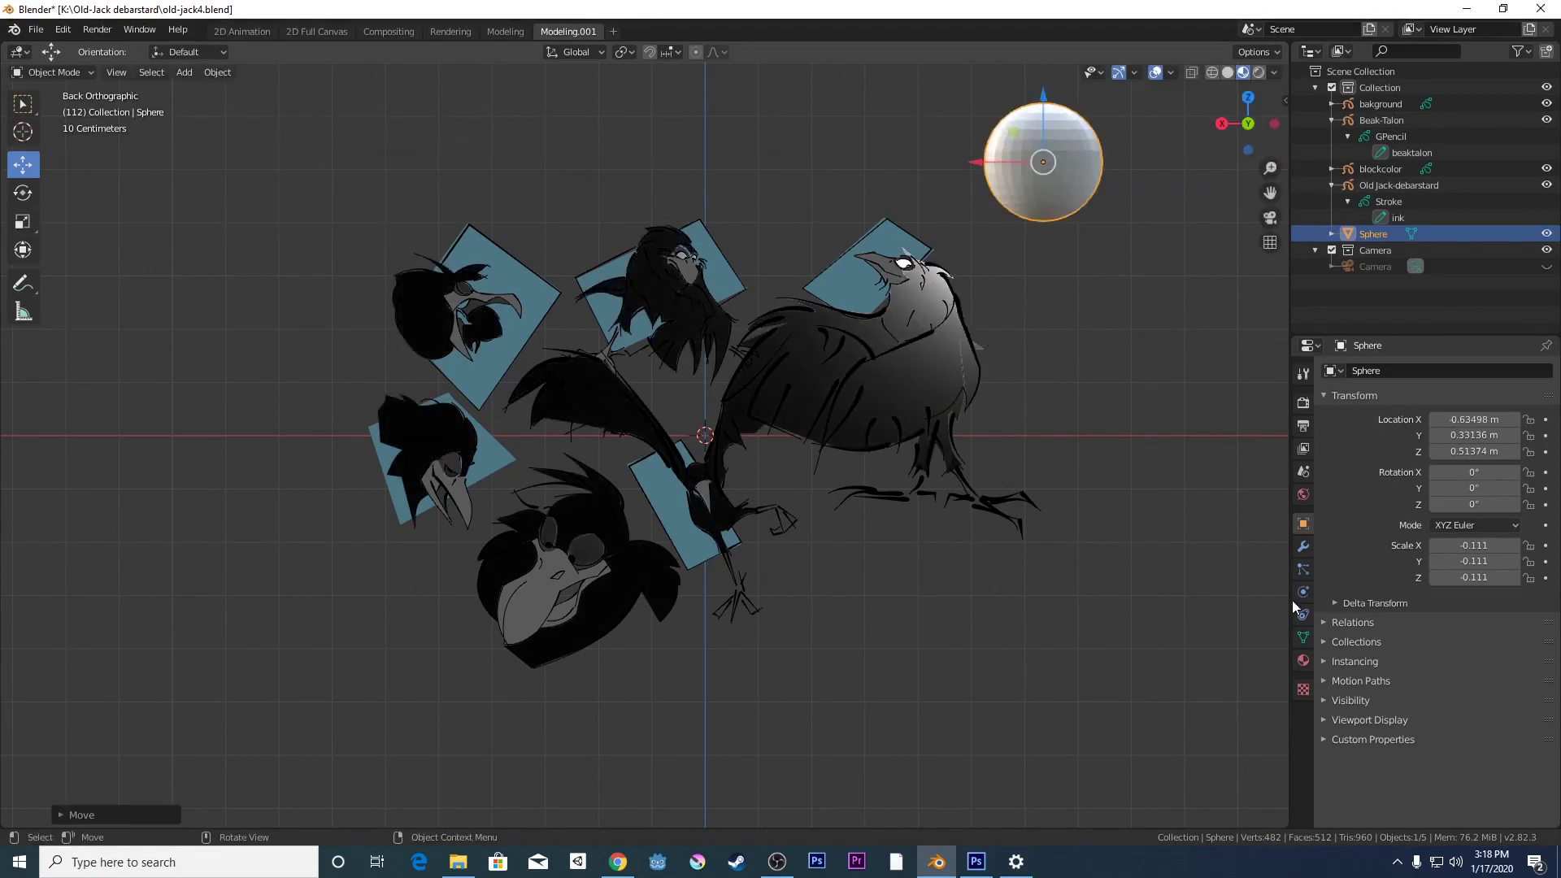
left_click_drag(1043, 124, 1211, 304)
left_click_drag(1037, 340, 1197, 348)
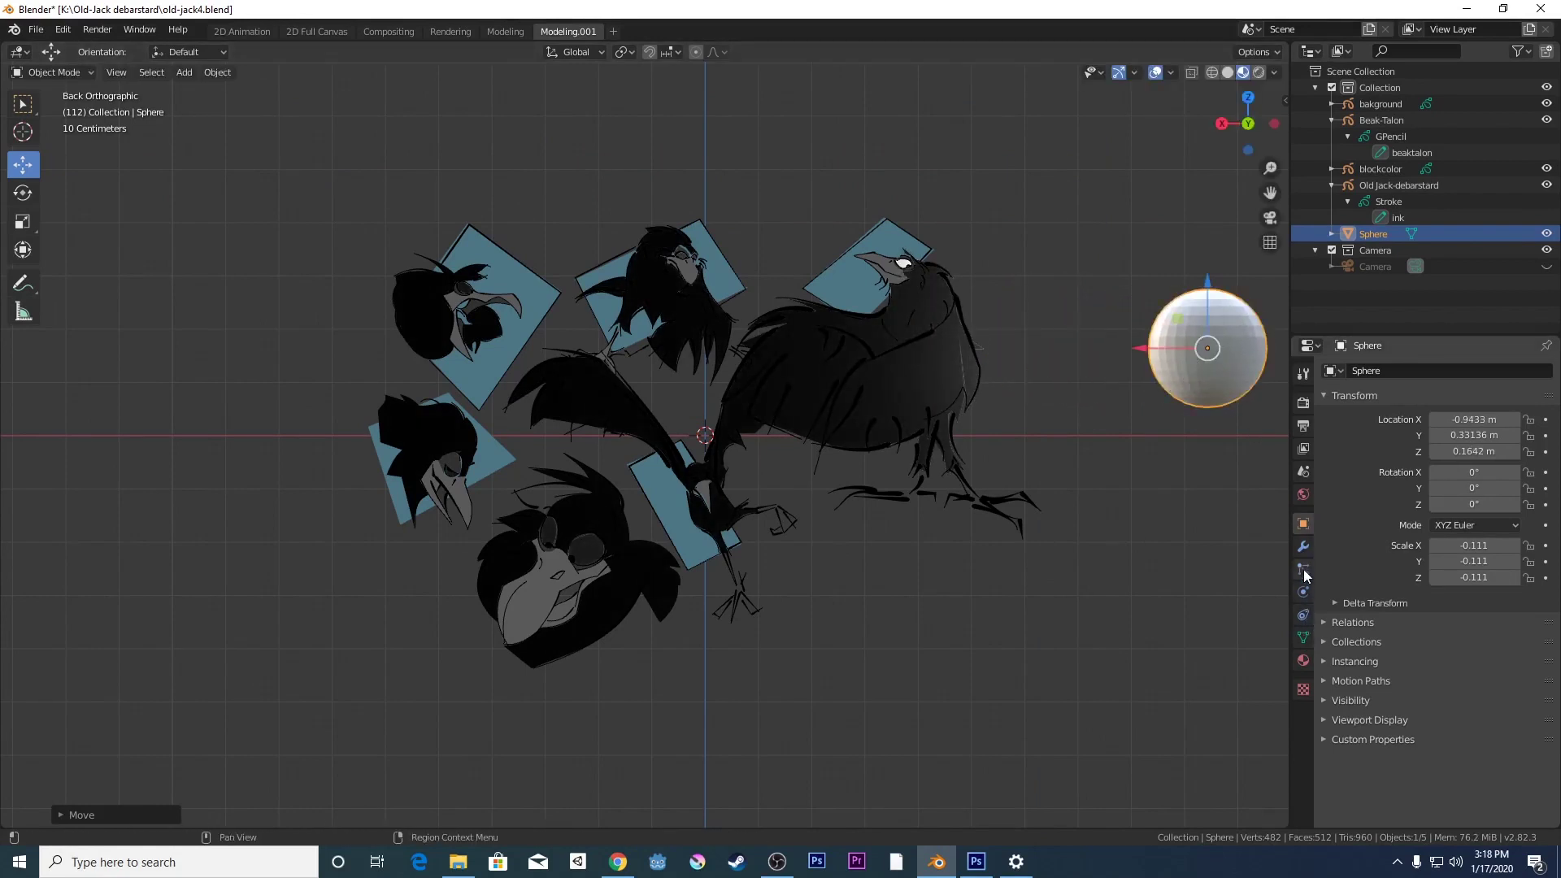
key("g")
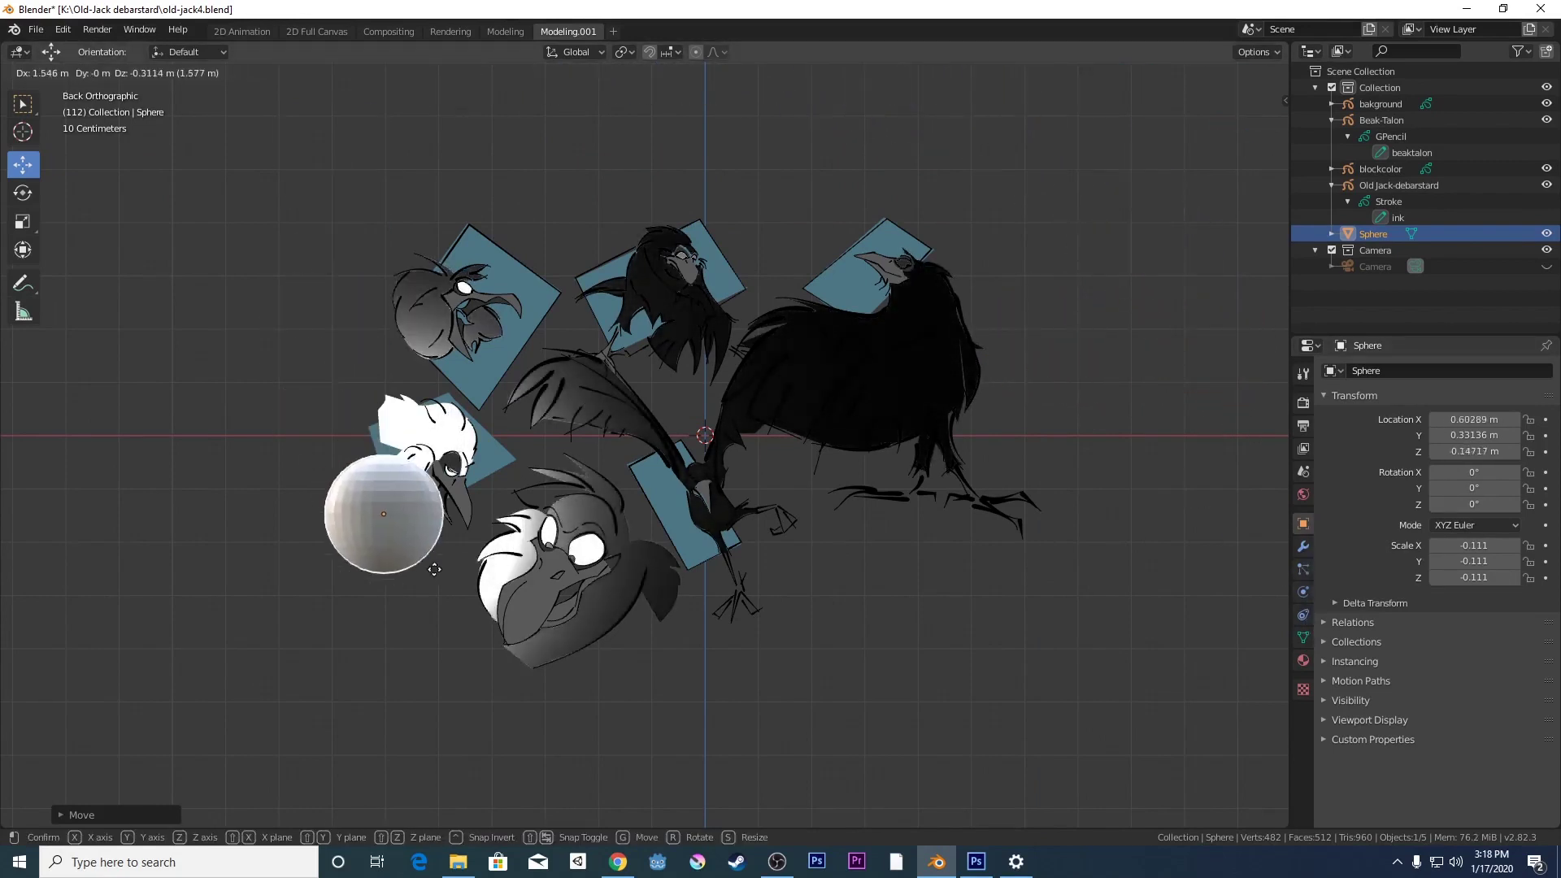
left_click(1227, 547)
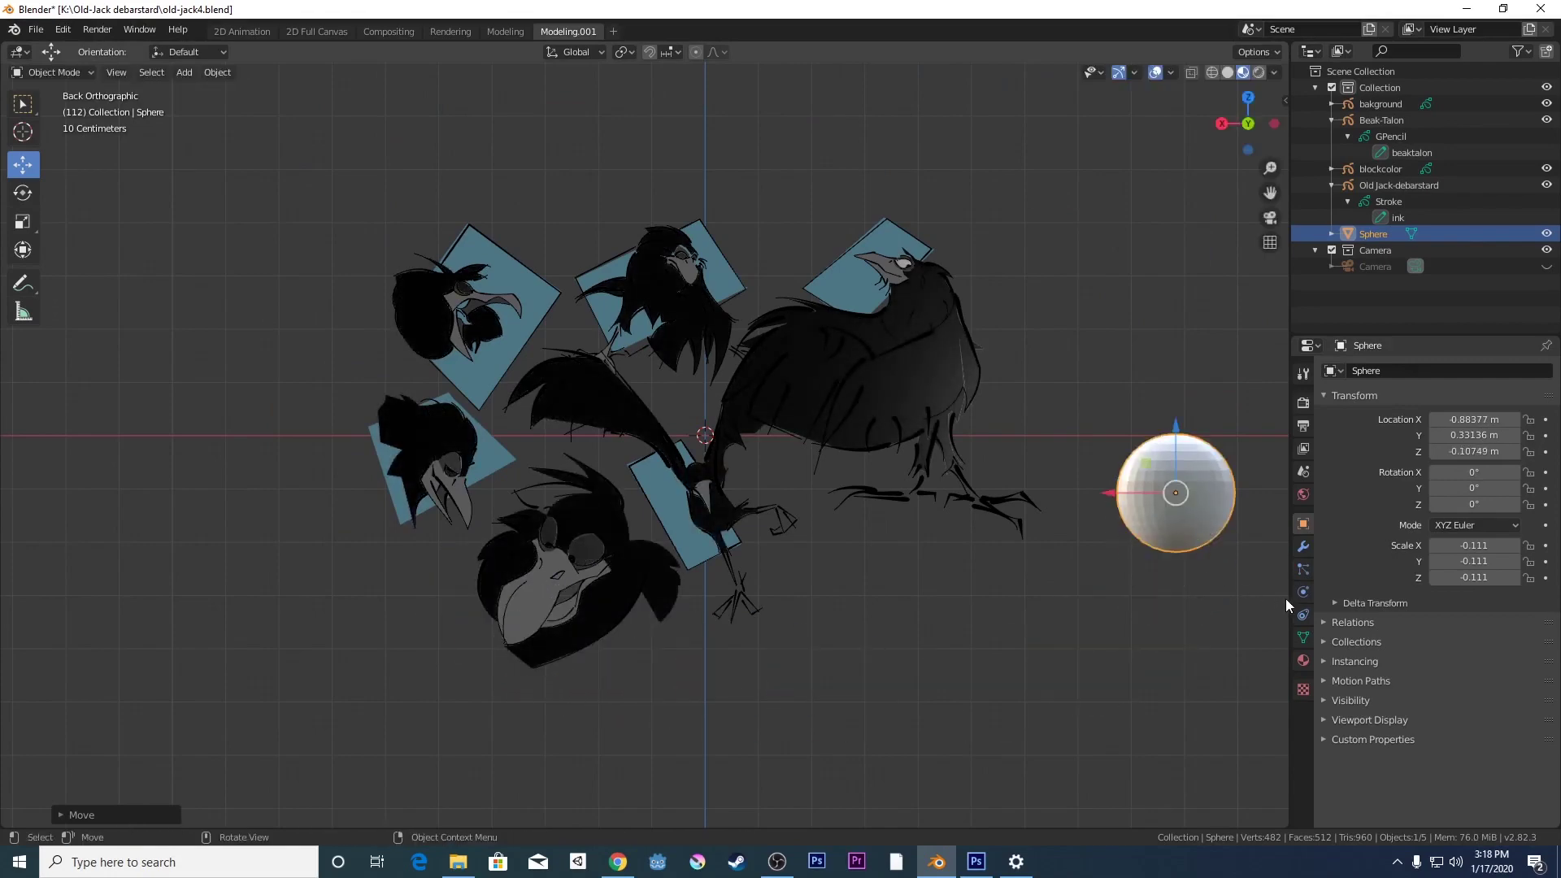
- Select the sphere and delete it from the scene
left_click(1265, 587)
left_click(1191, 525)
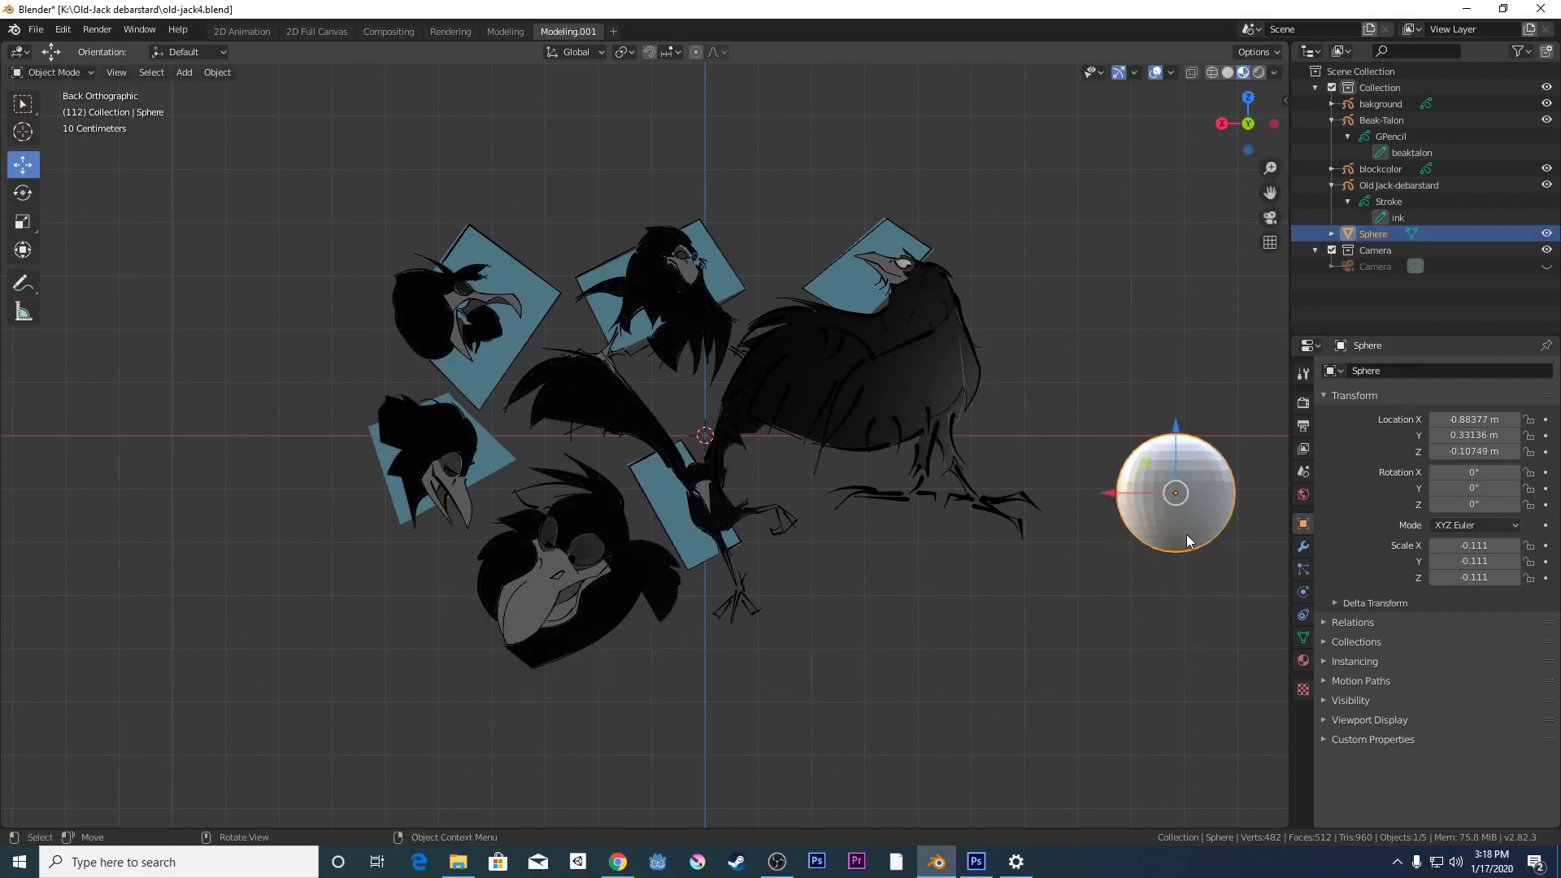
key("Delete")
- Draw a small filled blockcolor shape with extruded curve segments over the face feathers beside the upper middle bird's eye
left_click_drag(900, 246, 894, 260)
key("e")
left_click(893, 268)
key("e")
left_click(881, 270)
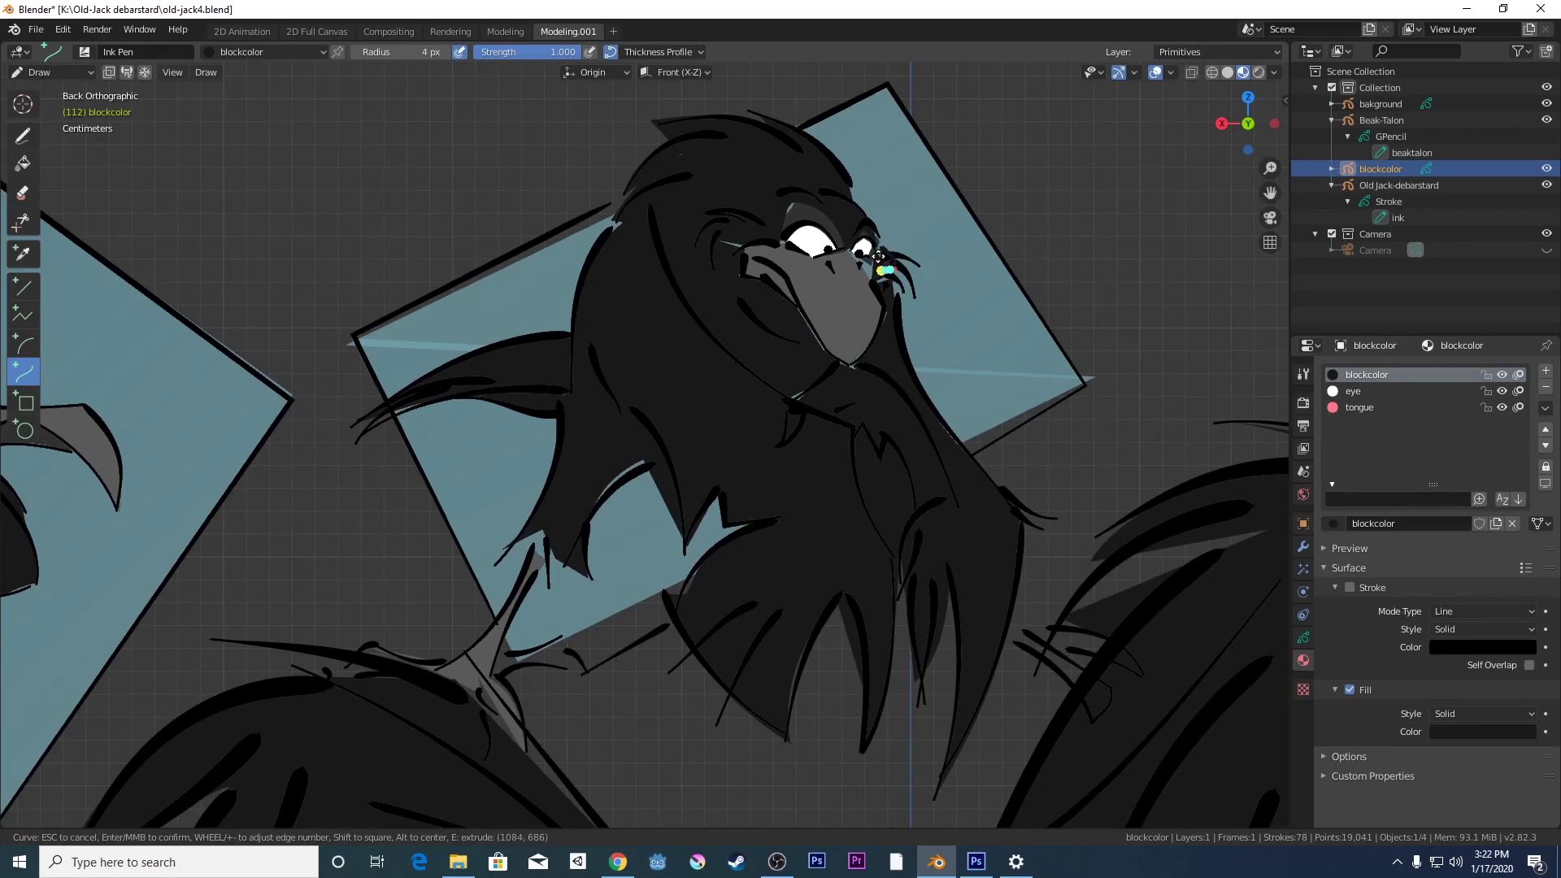
key("e")
left_click(878, 244)
middle_click(879, 244)
- Examine the coloured bird drawings up close, at a slight angle and from the back view, checking the fills against the ink lines
scroll(931, 283, "down", 3)
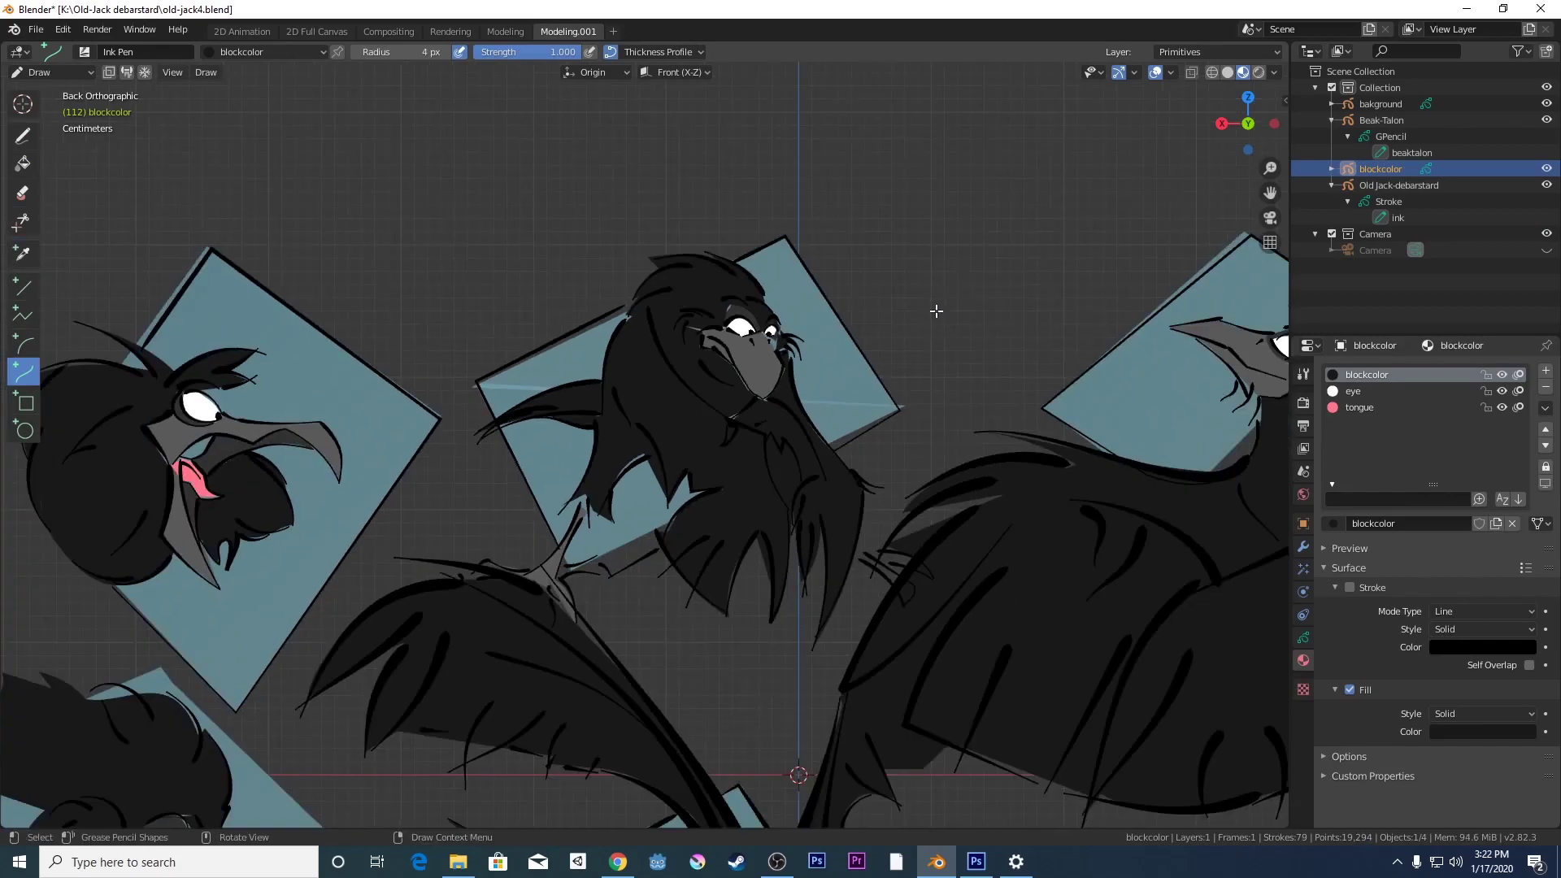
scroll(926, 351, "down", 3)
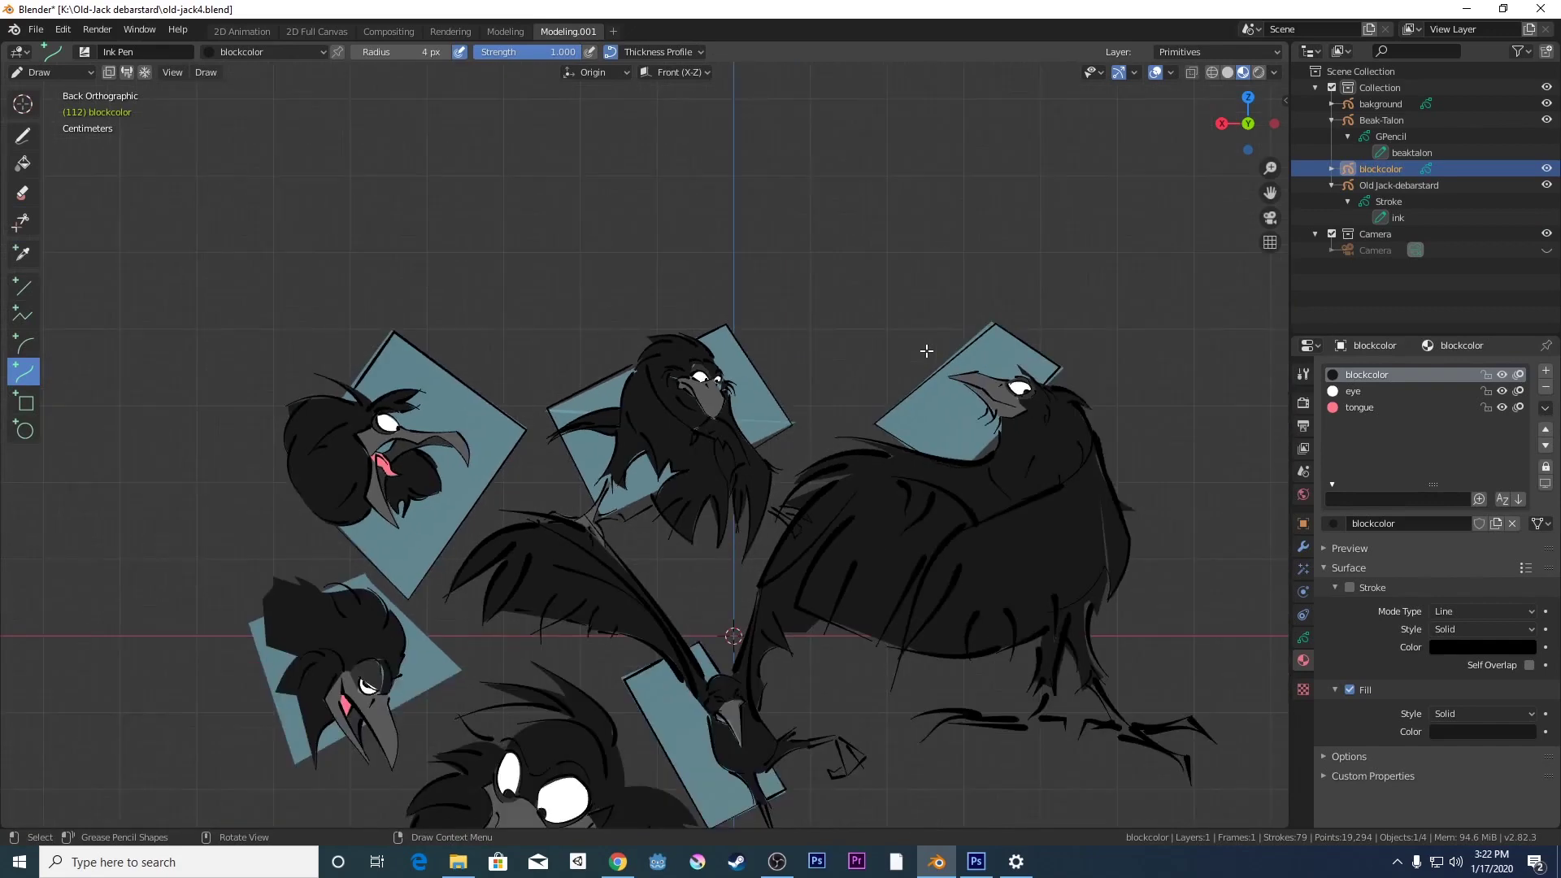
scroll(888, 352, "down", 2)
scroll(883, 350, "up", 2)
left_click_drag(1271, 194, 1328, 33)
scroll(1050, 327, "up", 3)
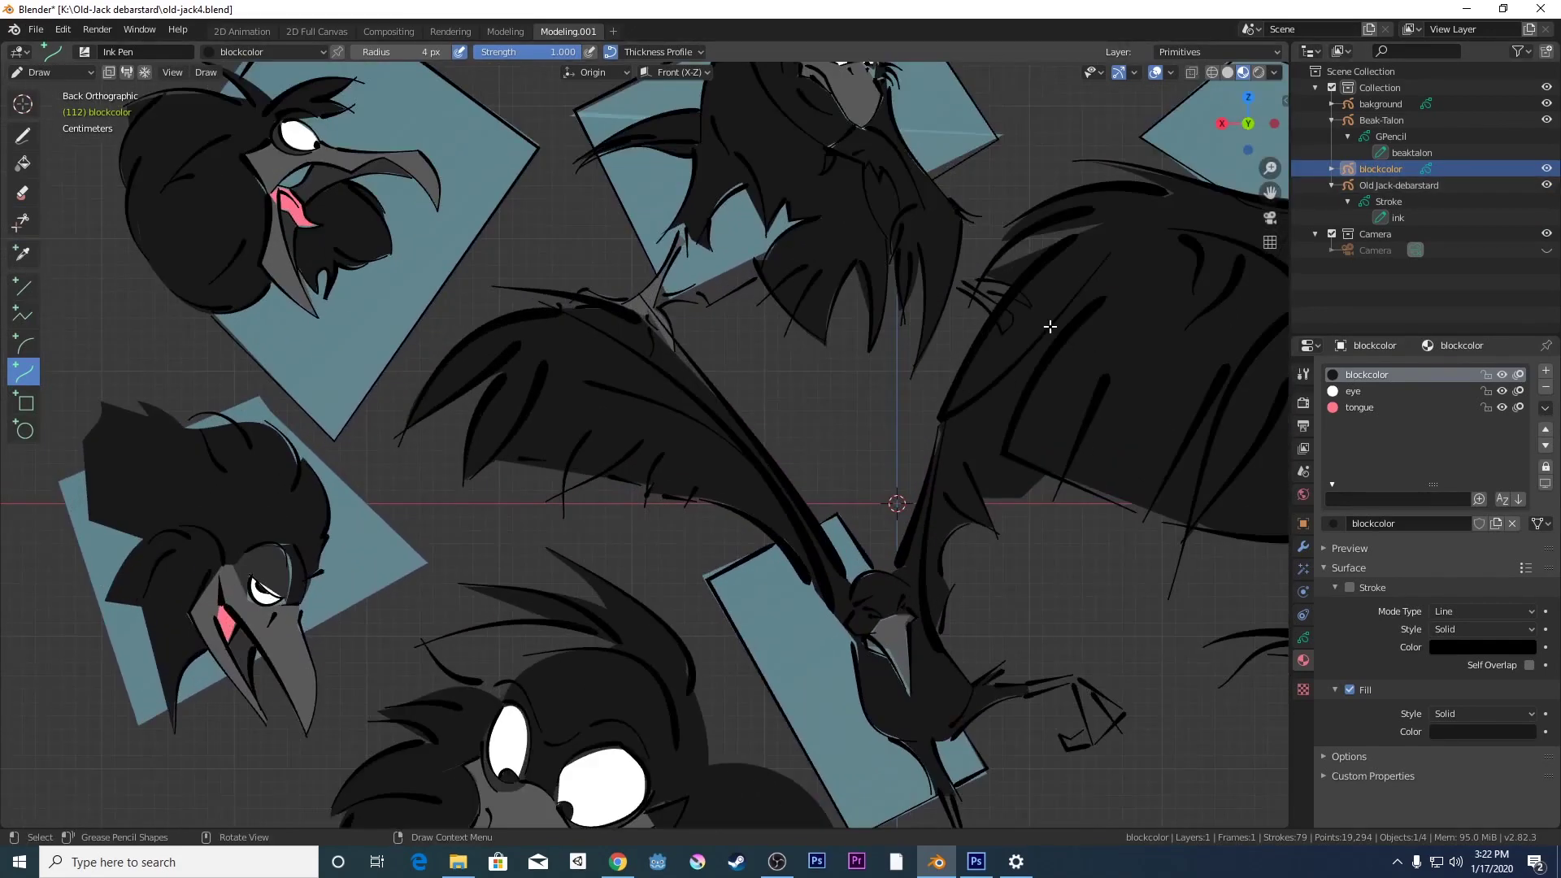
scroll(1050, 327, "up", 3)
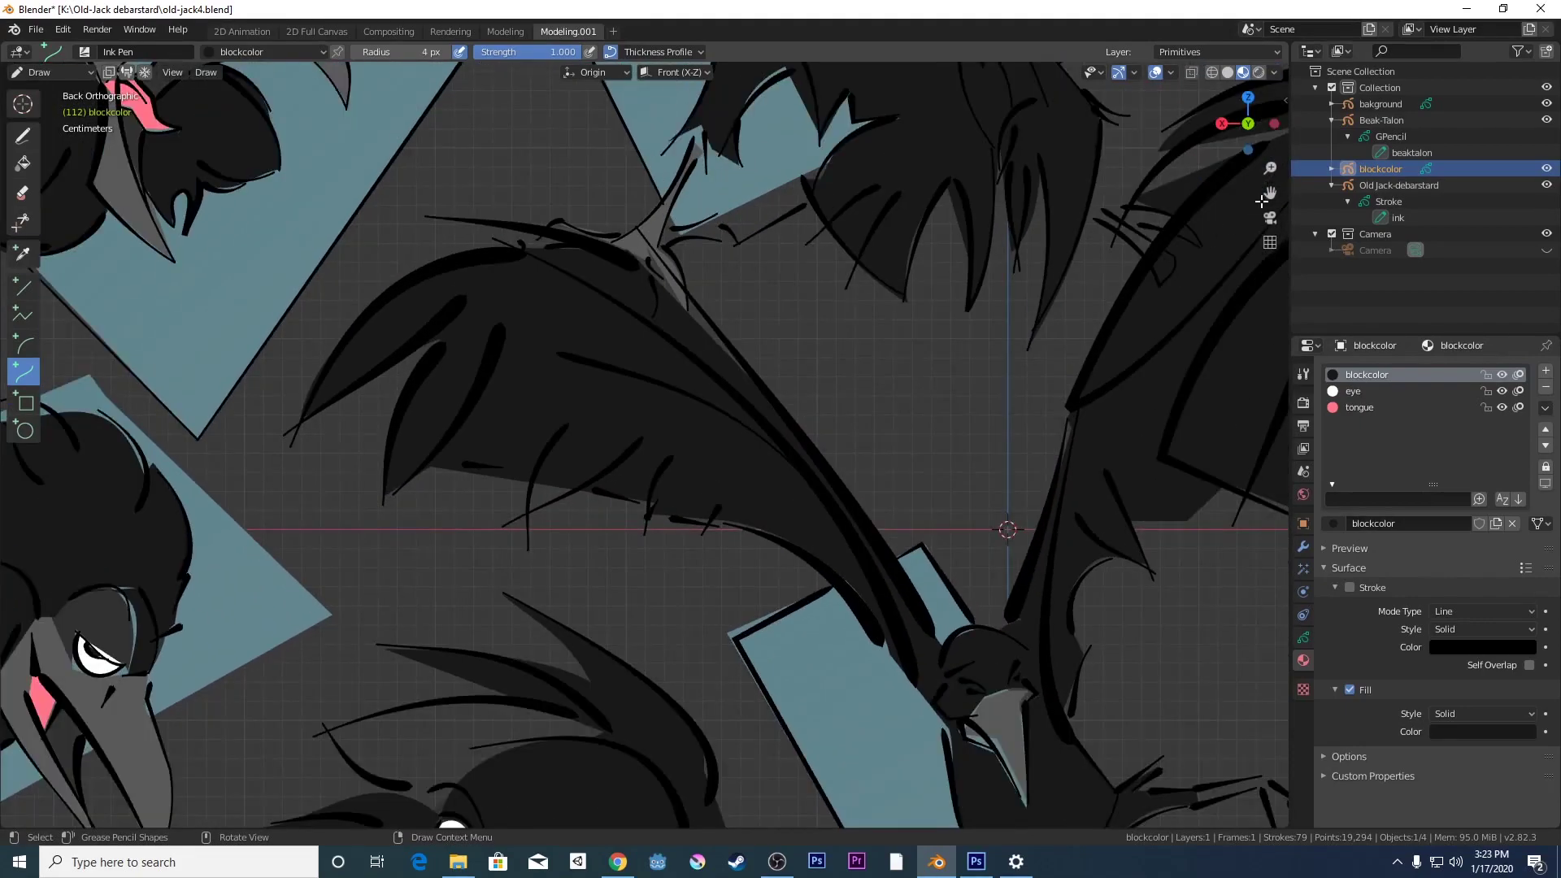
left_click_drag(1269, 195, 1560, 472)
scroll(778, 309, "up", 1)
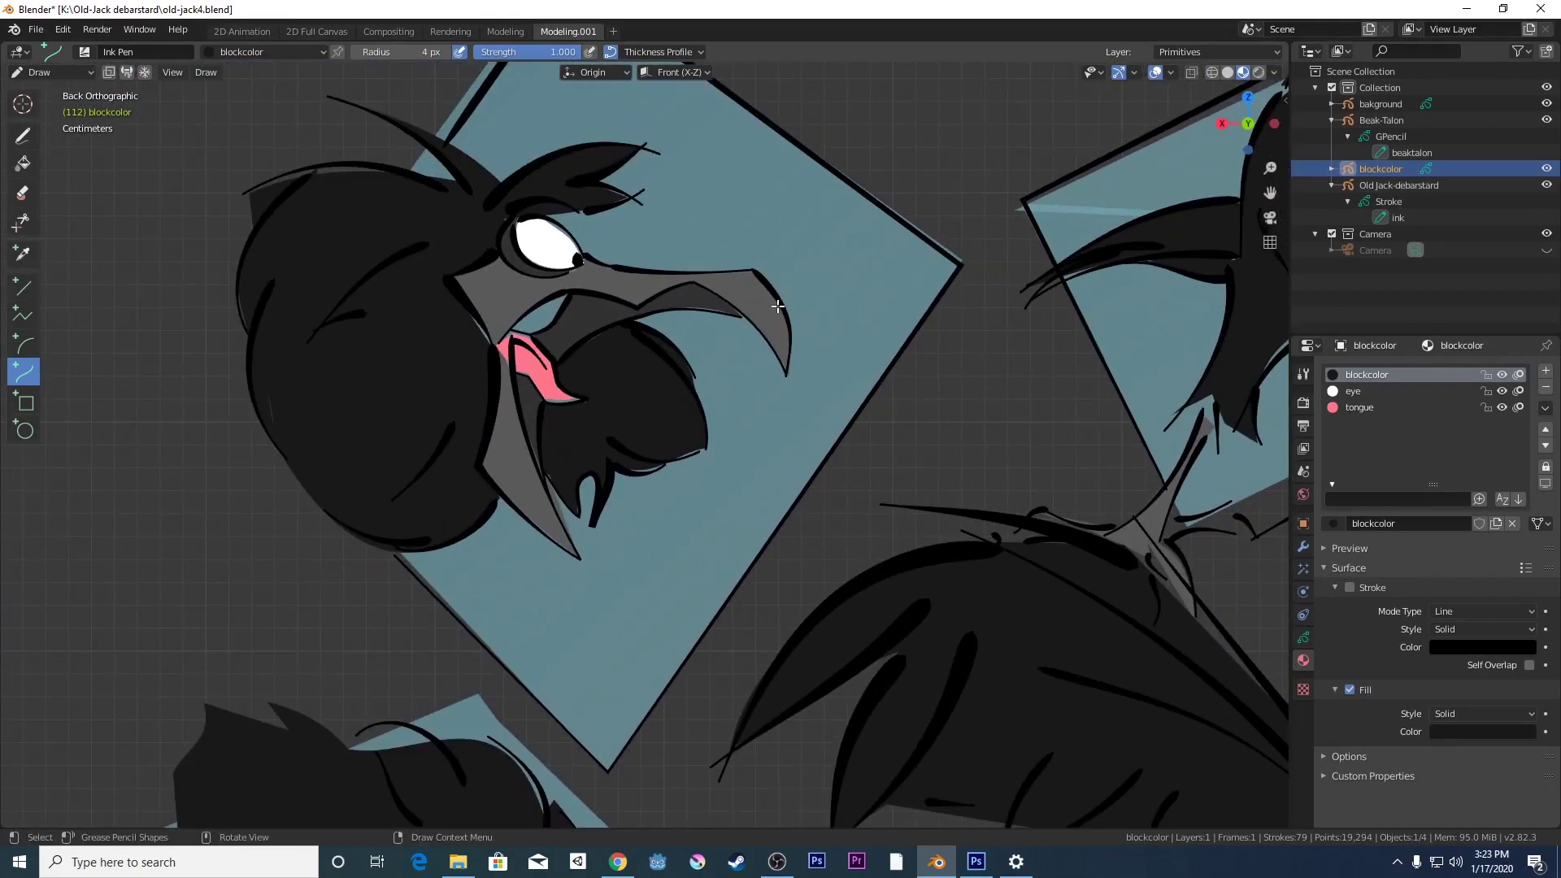
scroll(778, 306, "up", 1)
scroll(778, 306, "down", 3)
scroll(778, 306, "up", 2)
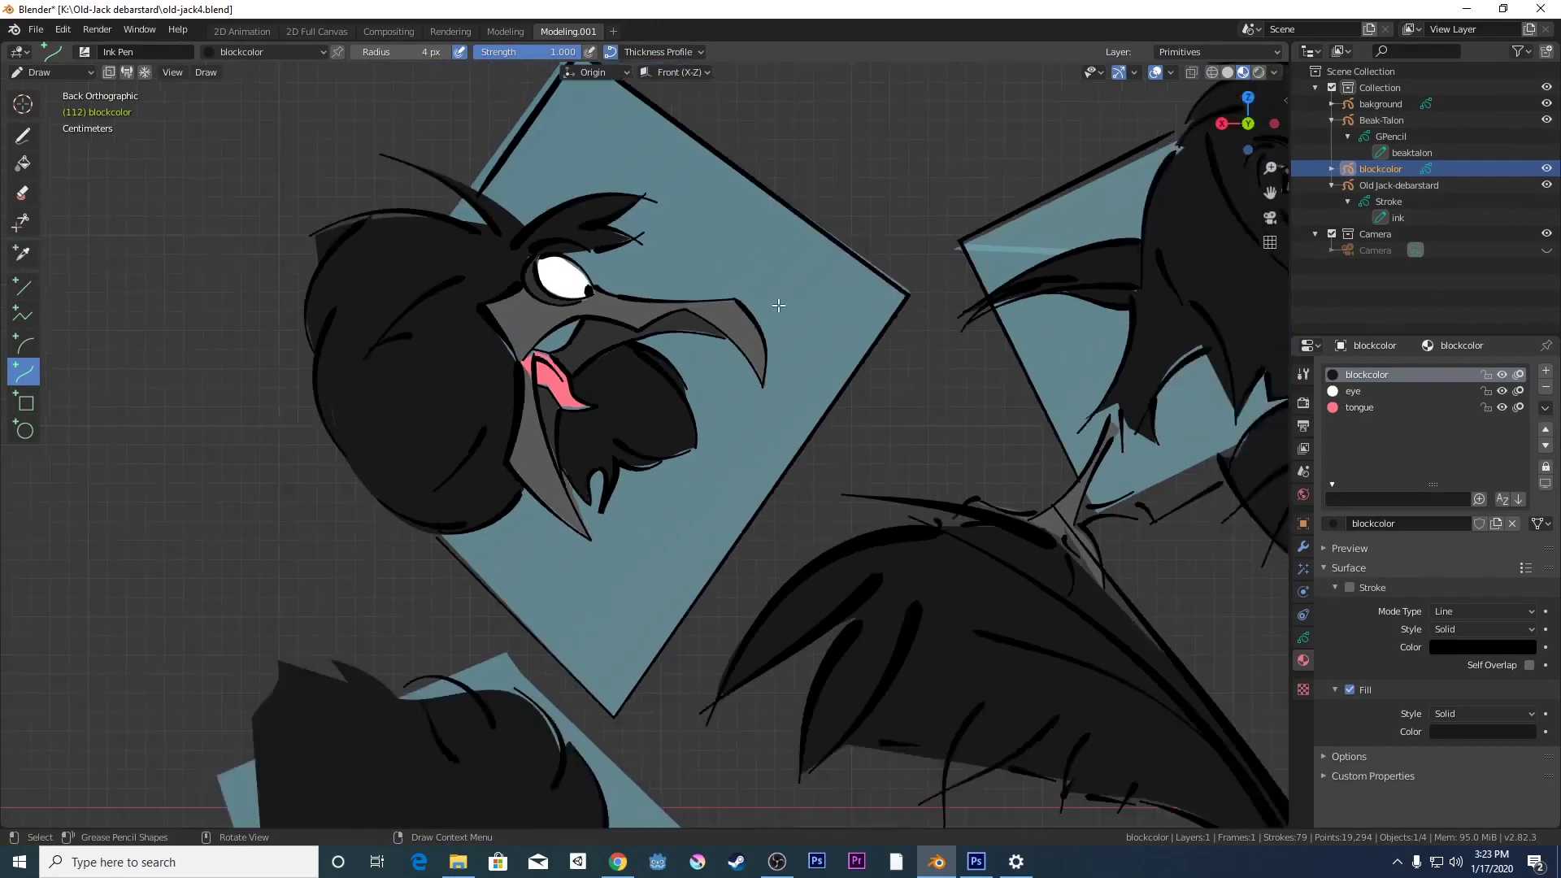
scroll(778, 305, "down", 3)
mouse_move(778, 306)
middle_mouse_down()
mouse_move(610, 181)
mouse_move(756, 297)
middle_mouse_up()
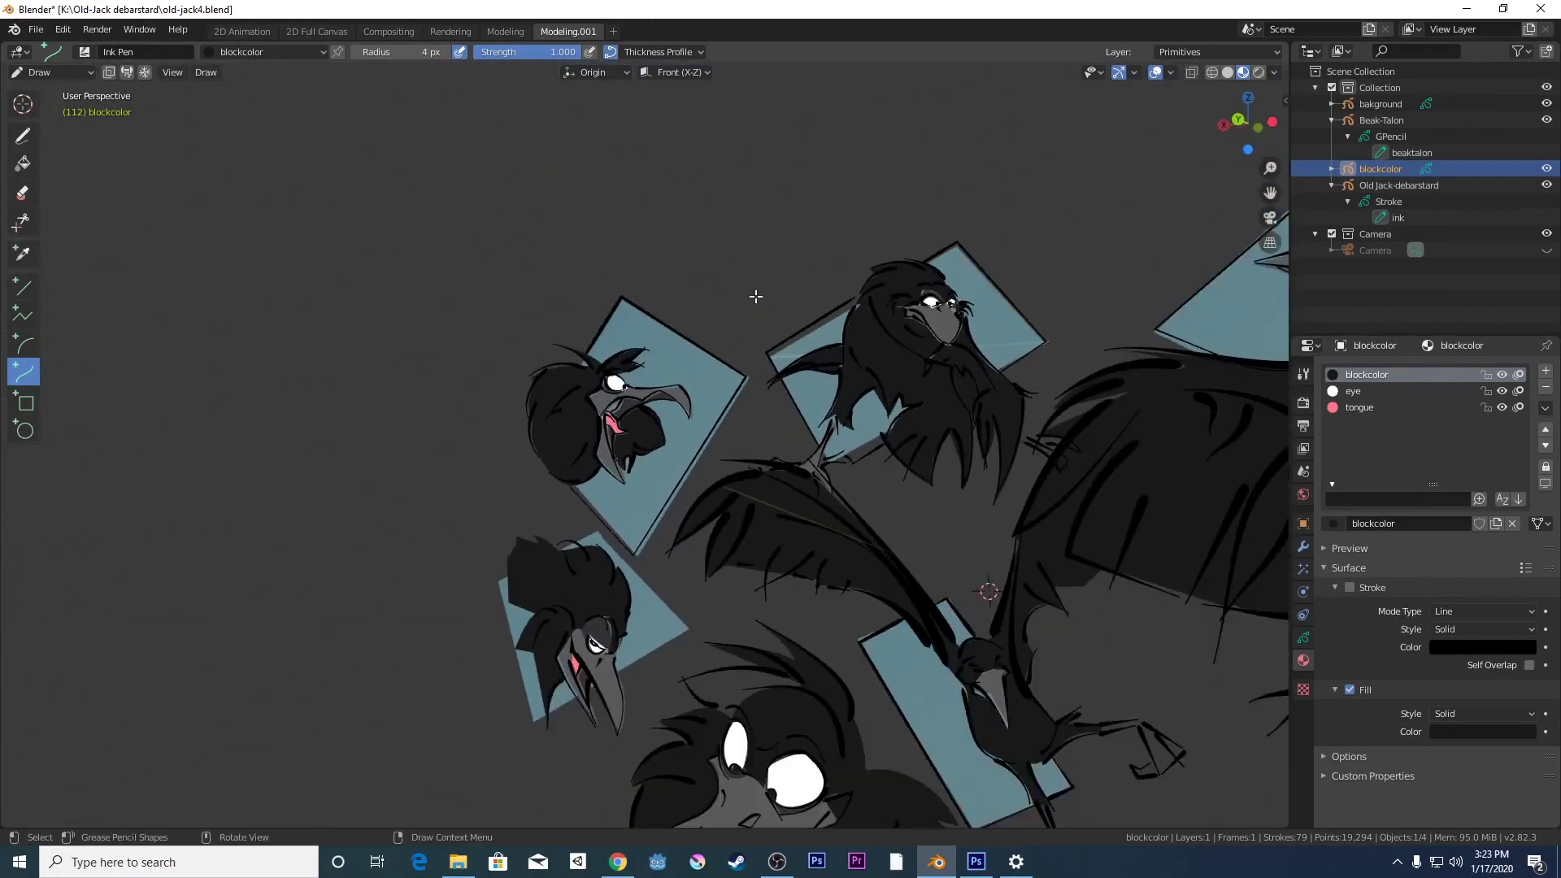
scroll(756, 296, "down", 1)
left_click(1237, 120)
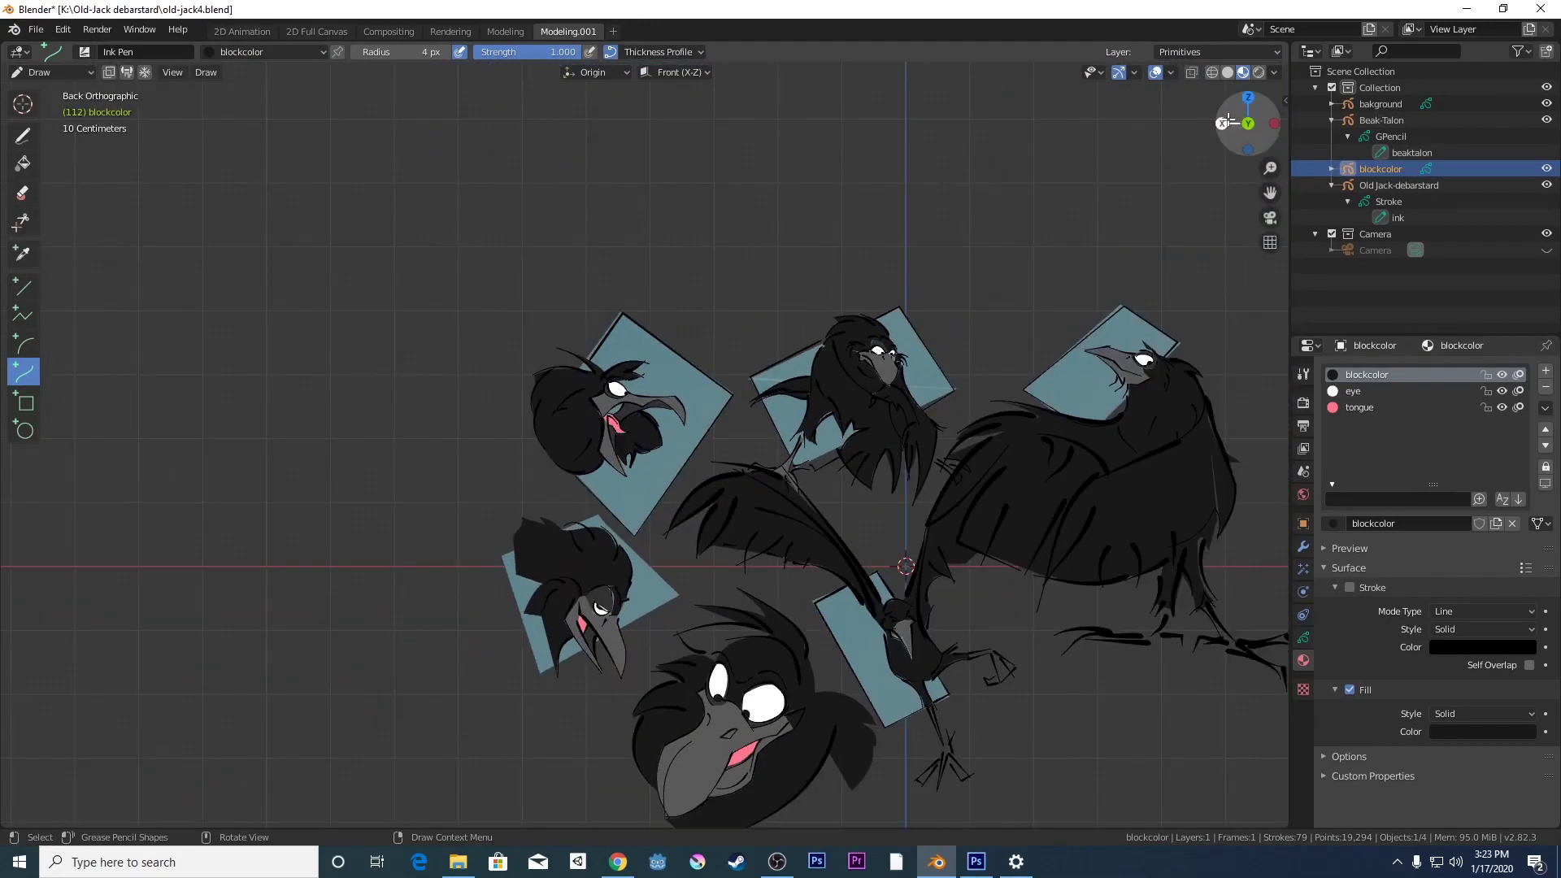
left_click_drag(1270, 194, 1026, 37)
scroll(1080, 411, "up", 3)
scroll(1088, 408, "down", 1)
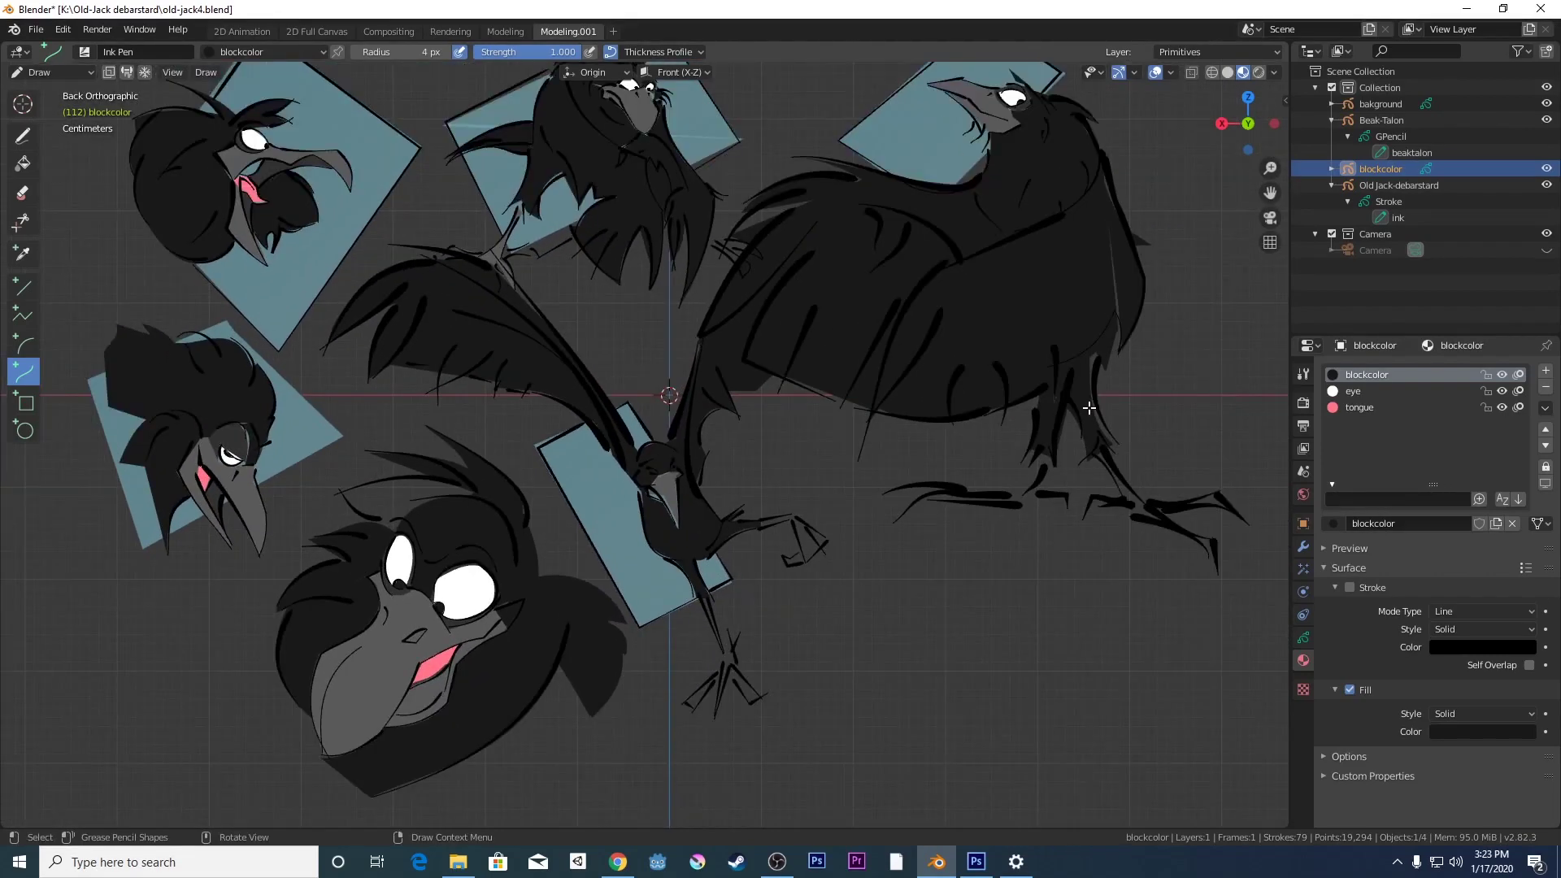
- Review the full sheet of coloured crow drawings in the back view, framing all the heads and the standing bird together
scroll(1044, 396, "up", 3)
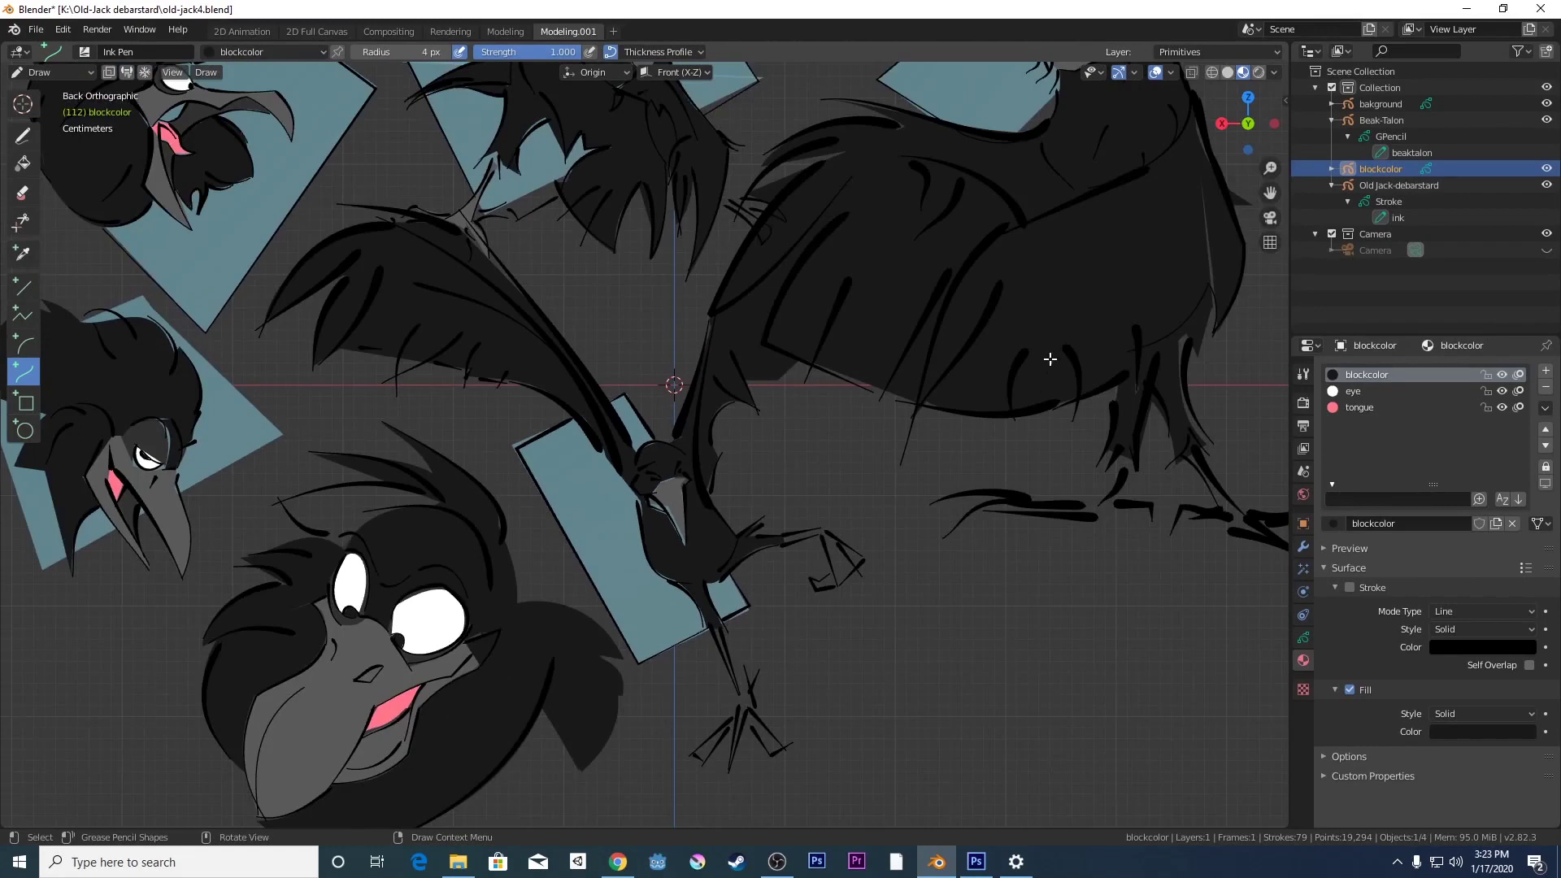
mouse_move(1269, 193)
left_mouse_down()
mouse_move(7, 291)
mouse_move(2, 309)
left_mouse_up()
scroll(568, 362, "down", 5)
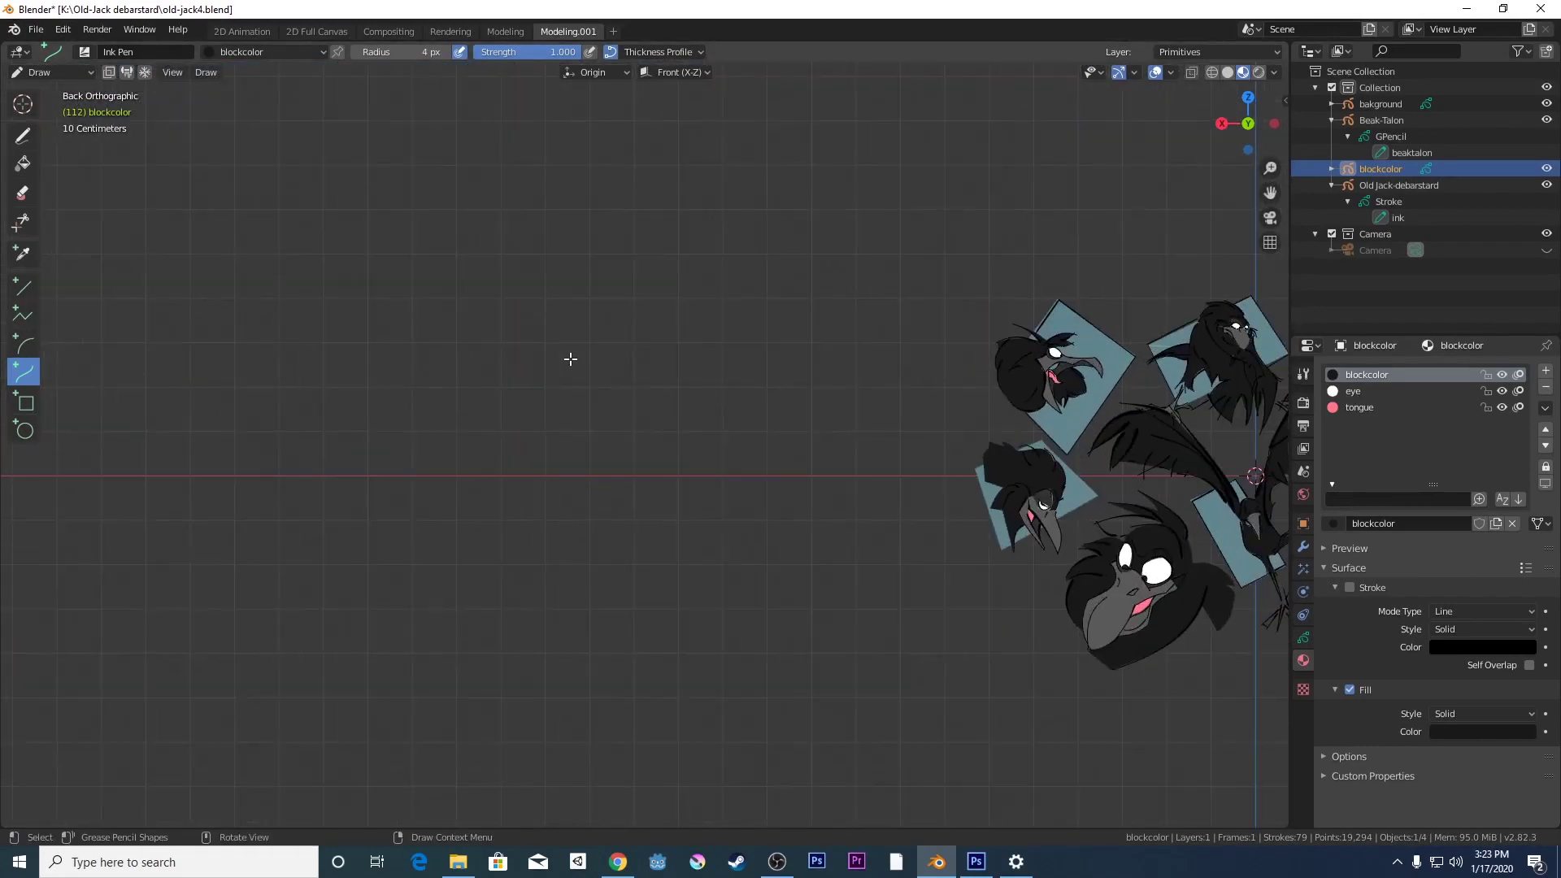
left_click_drag(1270, 192, 743, 112)
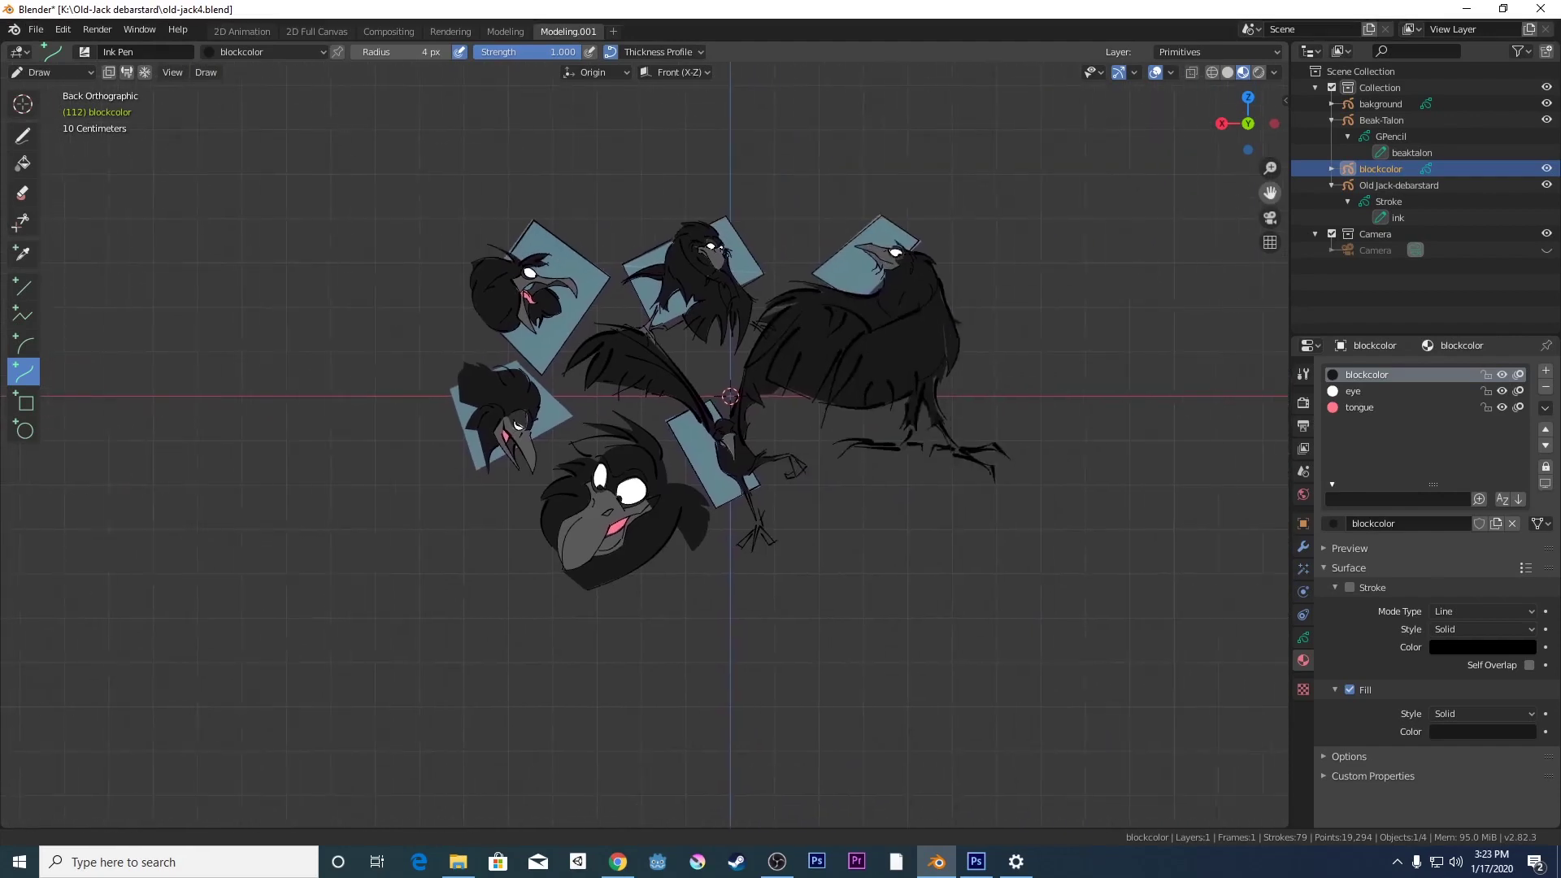
scroll(1250, 295, "up", 2)
scroll(1250, 295, "up", 1)
left_click_drag(1270, 192, 1179, 338)
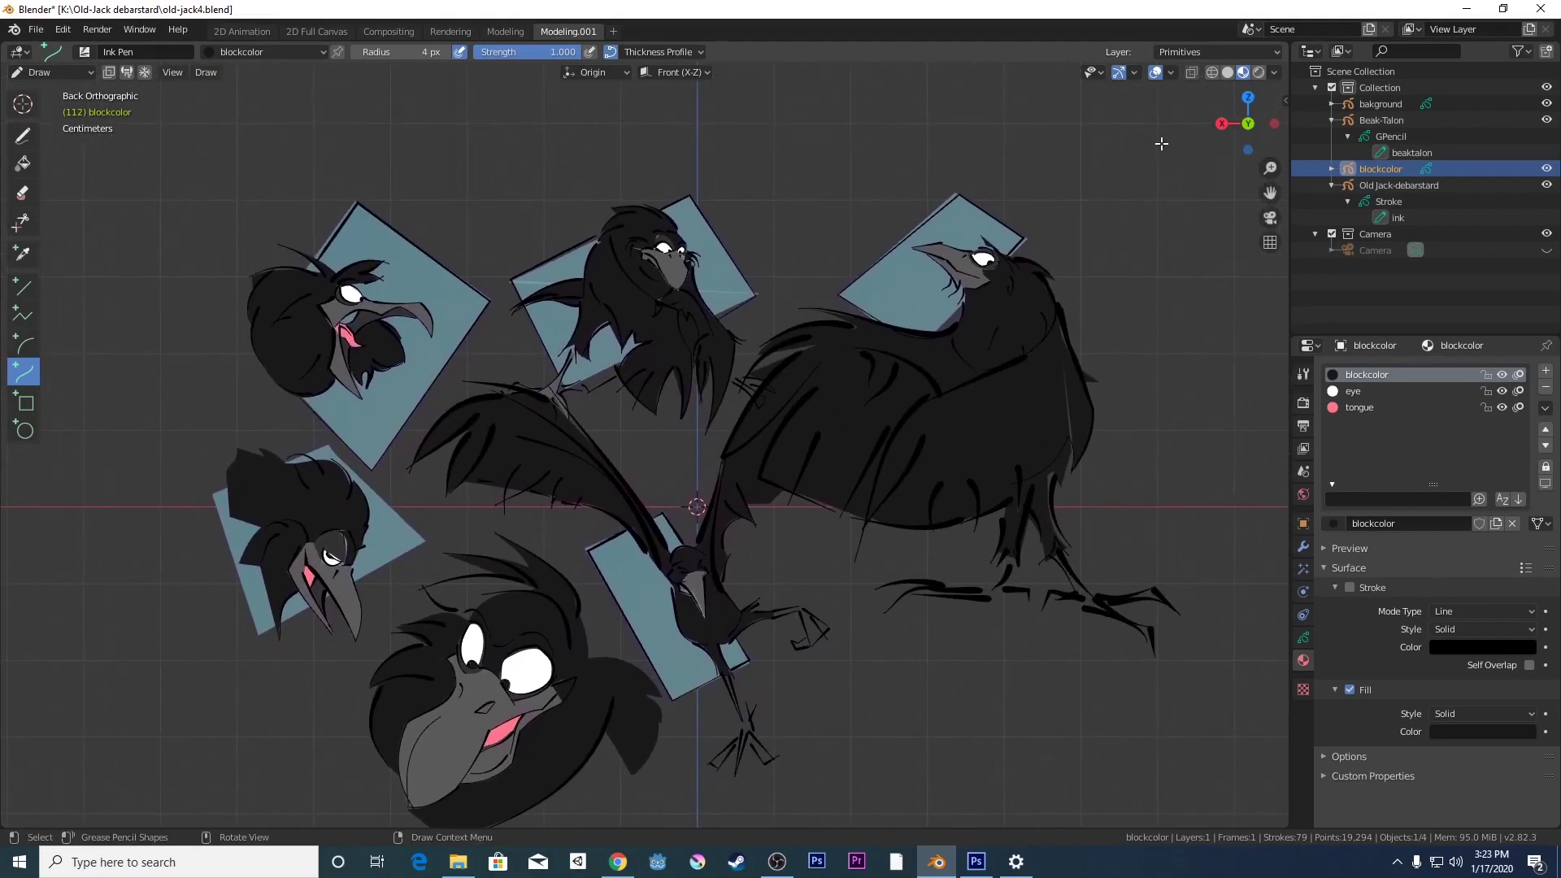
scroll(1008, 224, "down", 1)
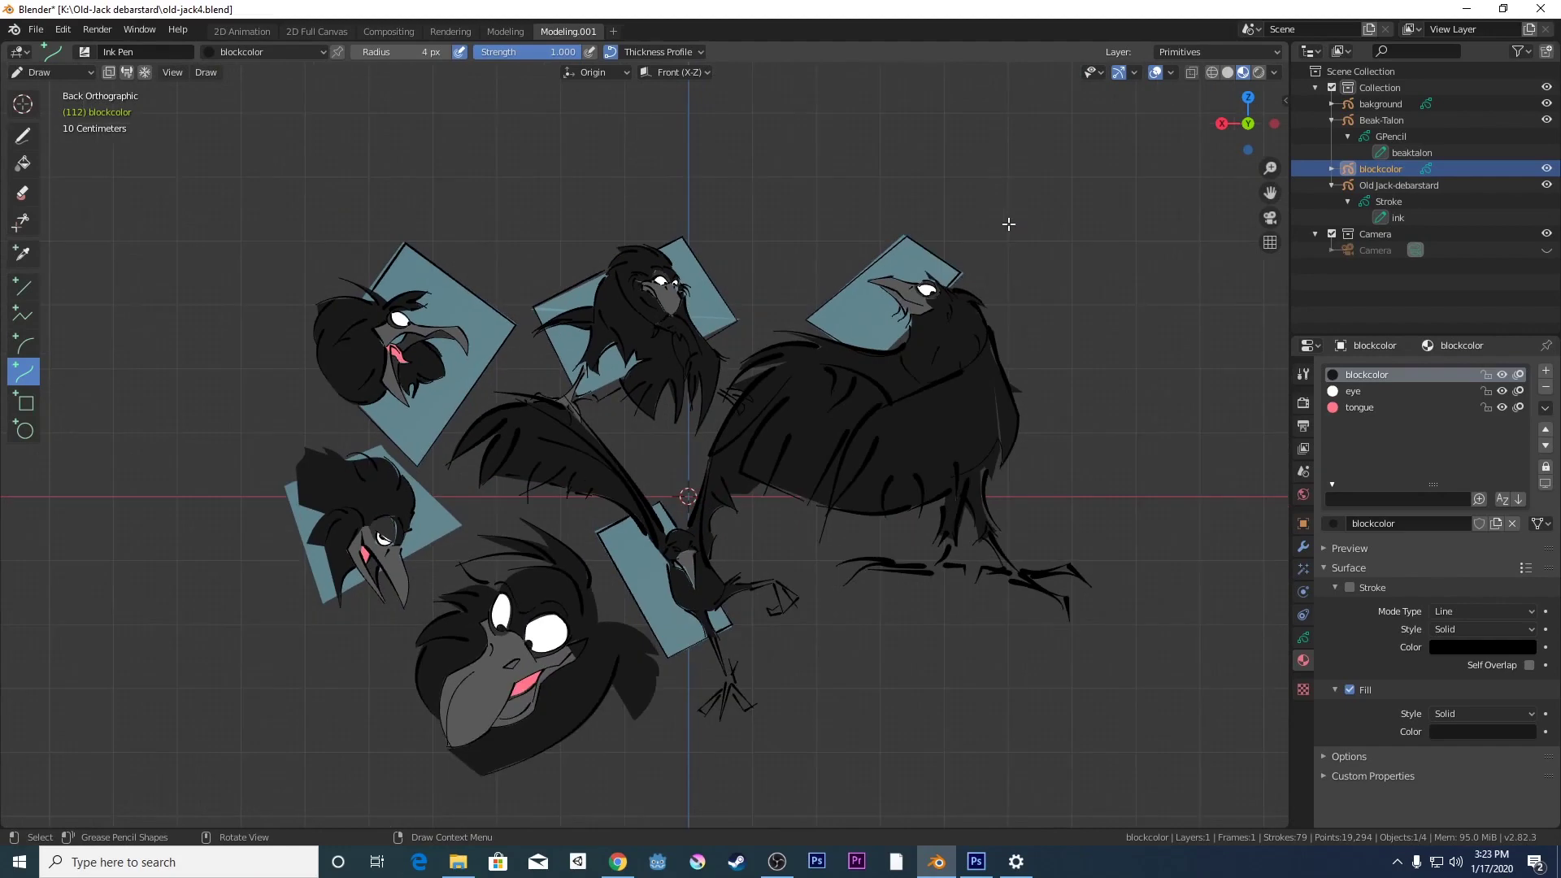
scroll(1008, 224, "up", 1)
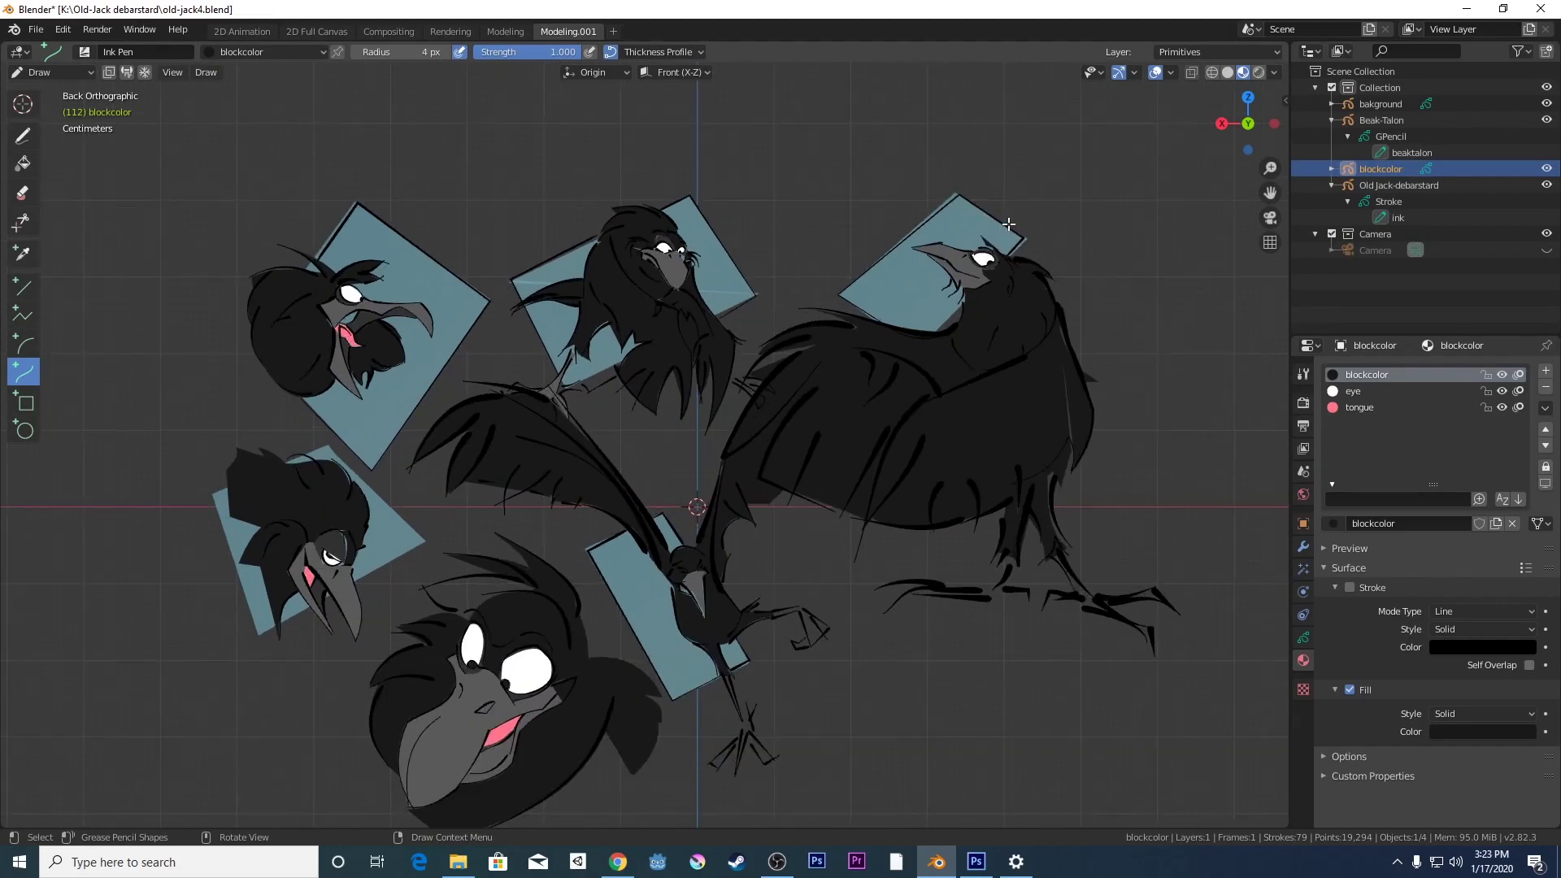
scroll(1008, 224, "down", 1)
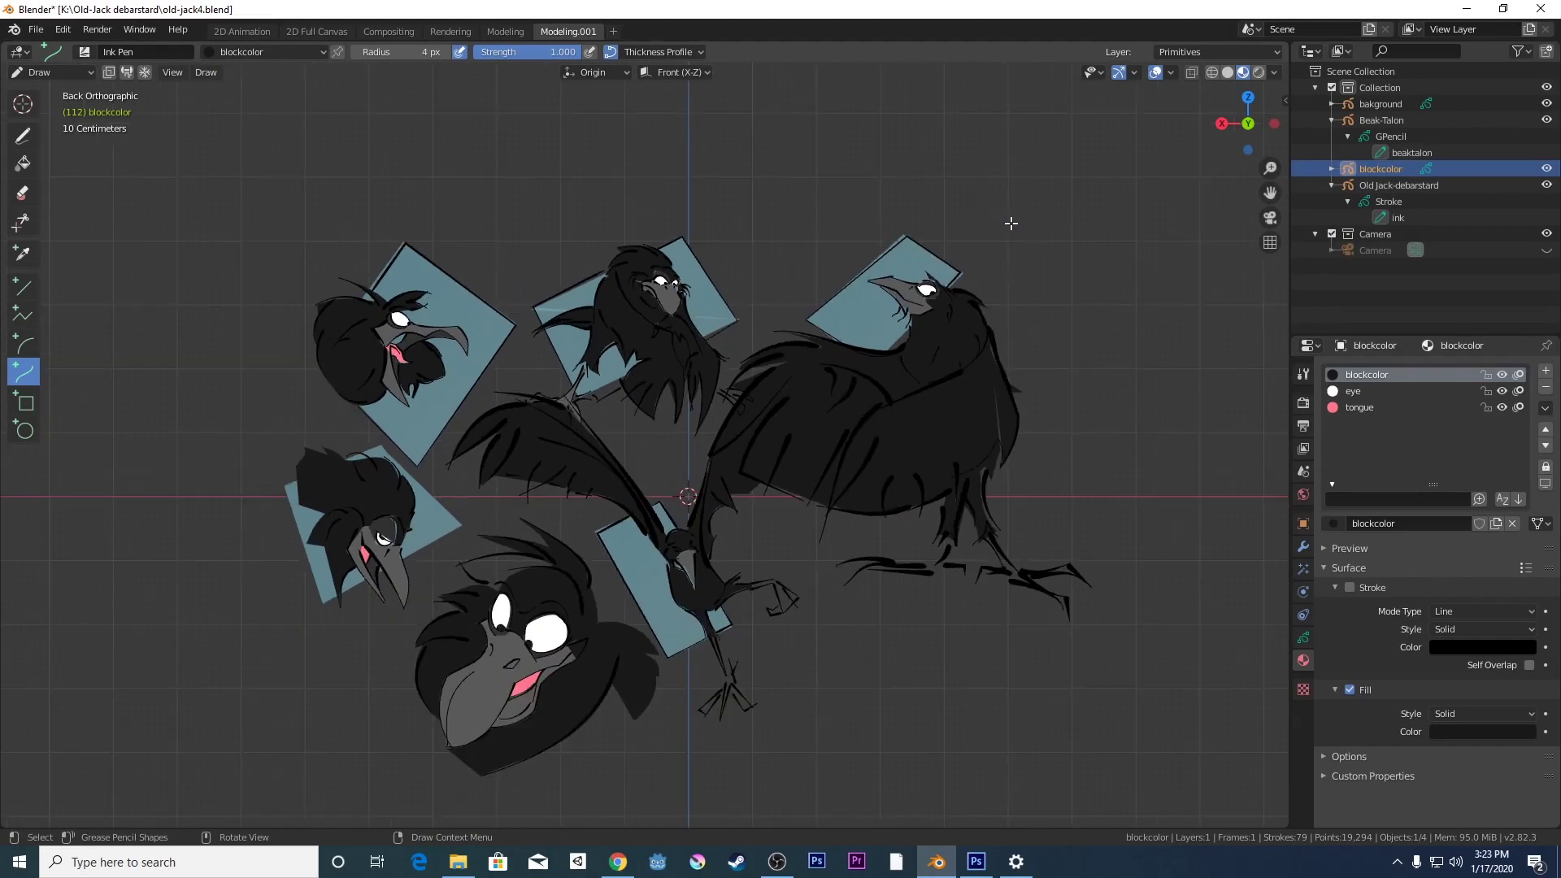
scroll(1013, 218, "up", 1)
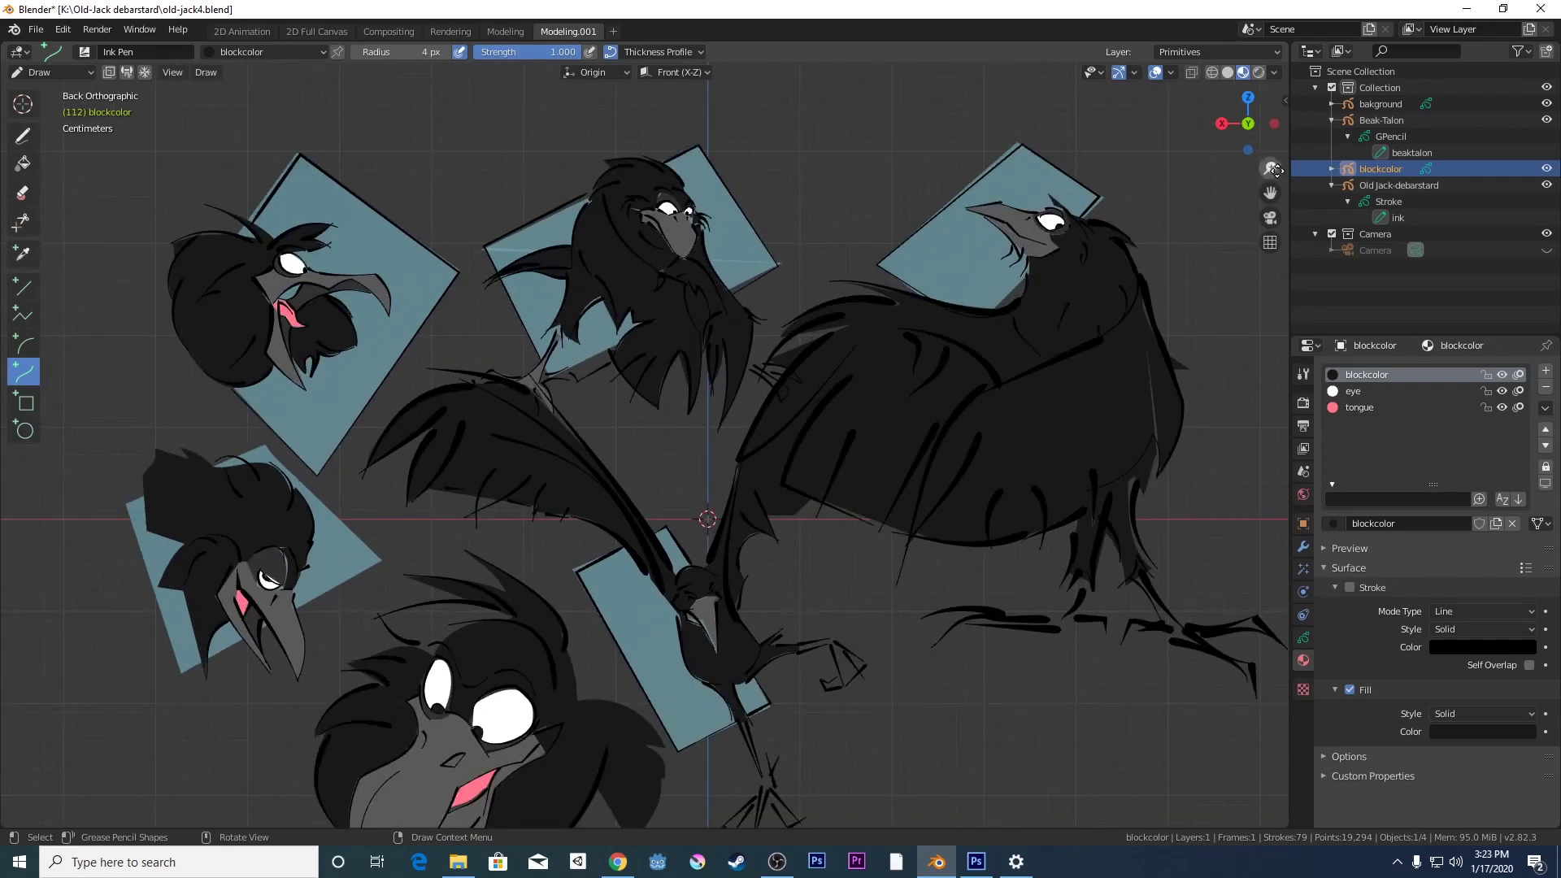
left_click_drag(1263, 192, 1233, 138)
scroll(1169, 247, "down", 1)
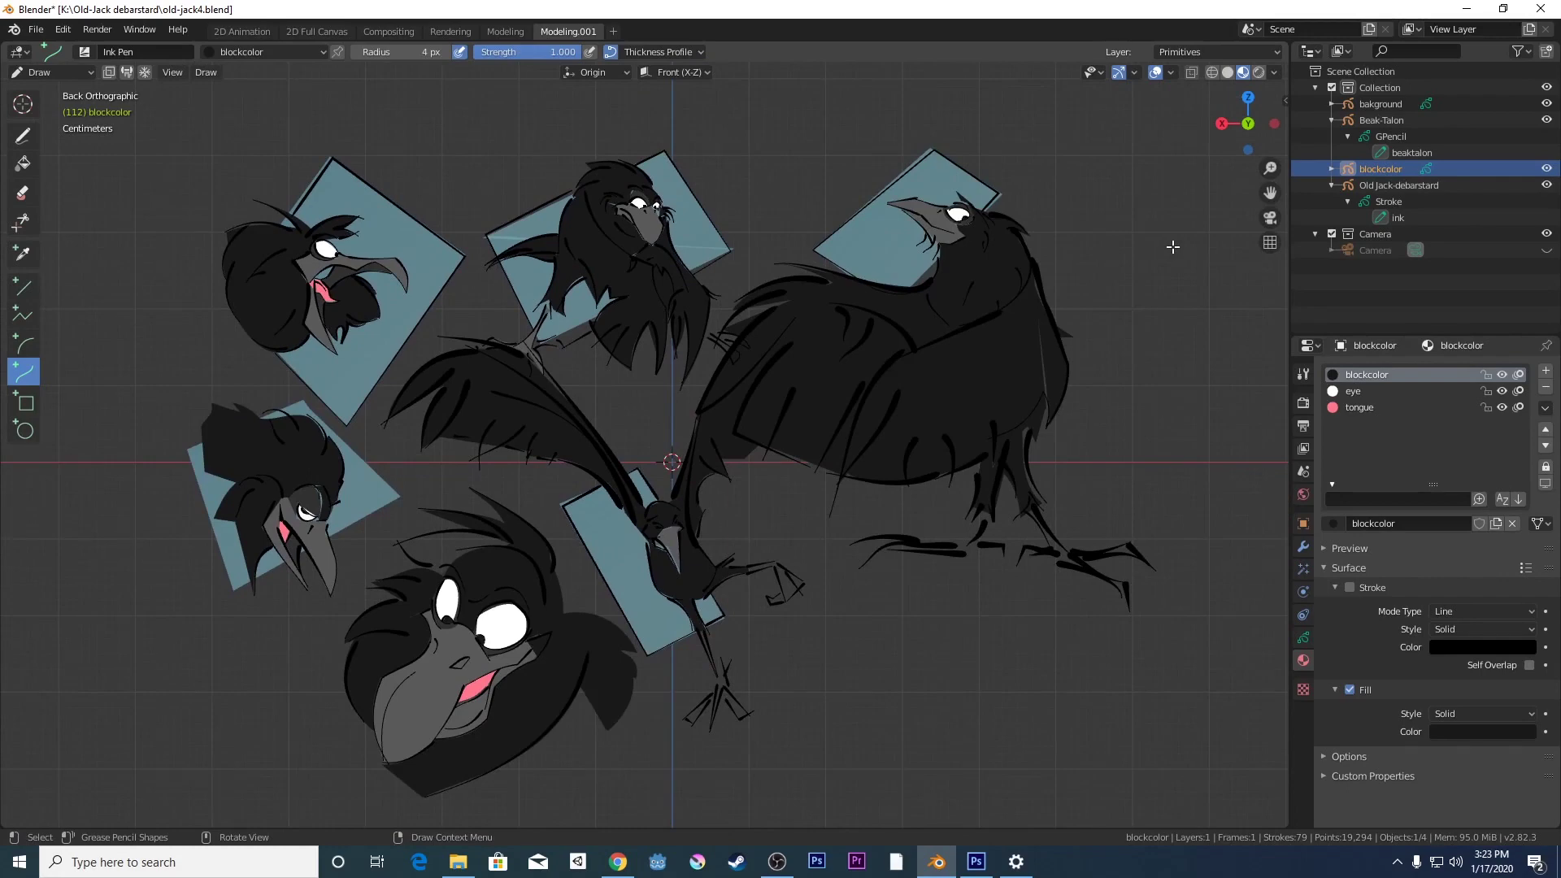
scroll(1173, 246, "up", 1)
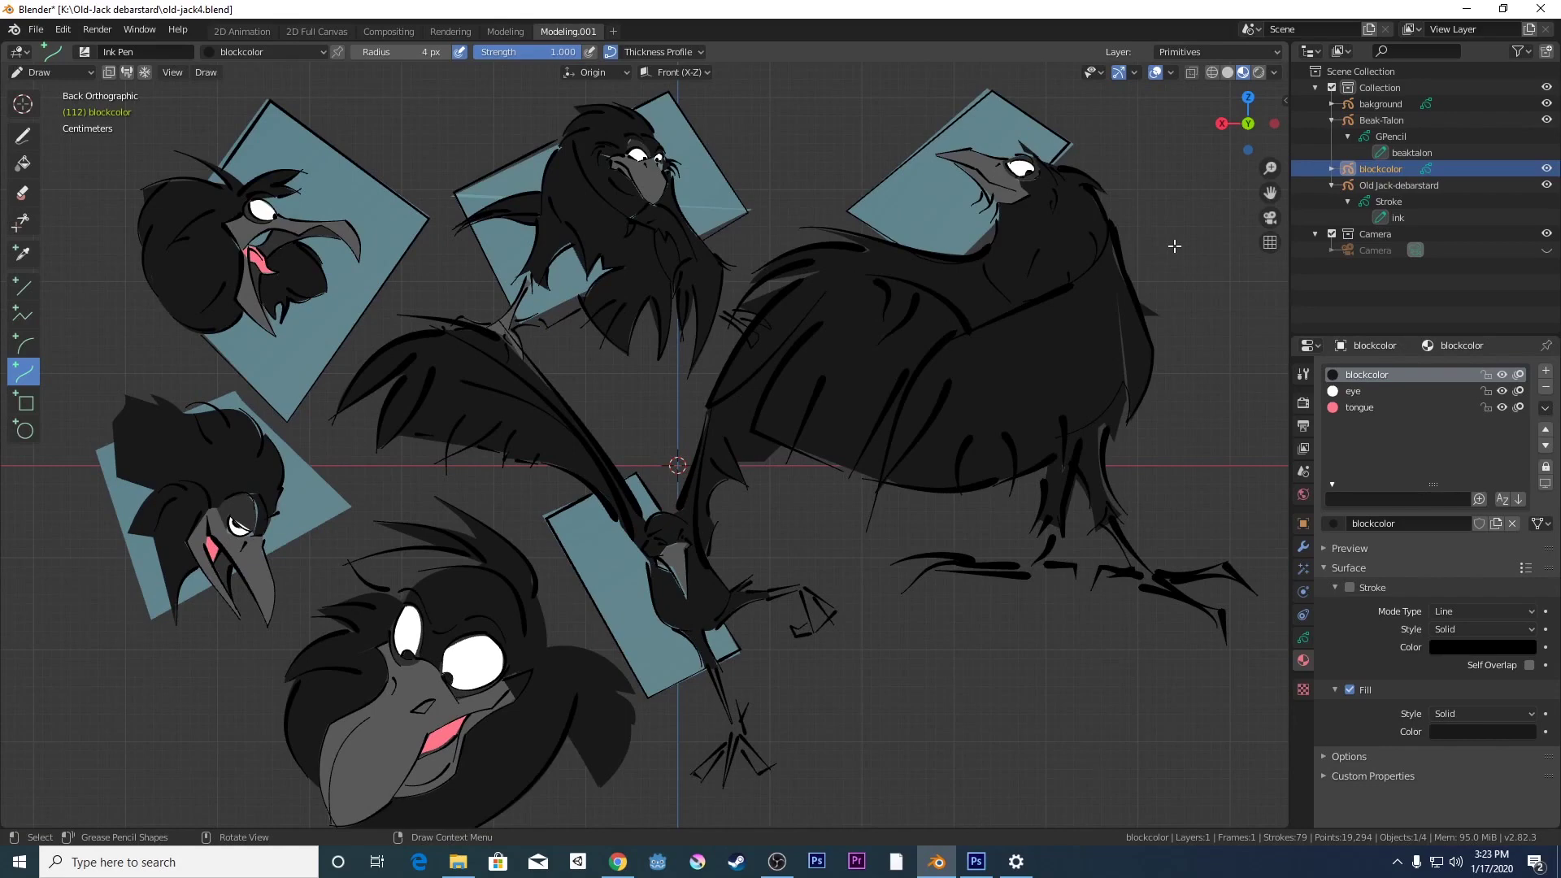
scroll(1174, 245, "down", 1)
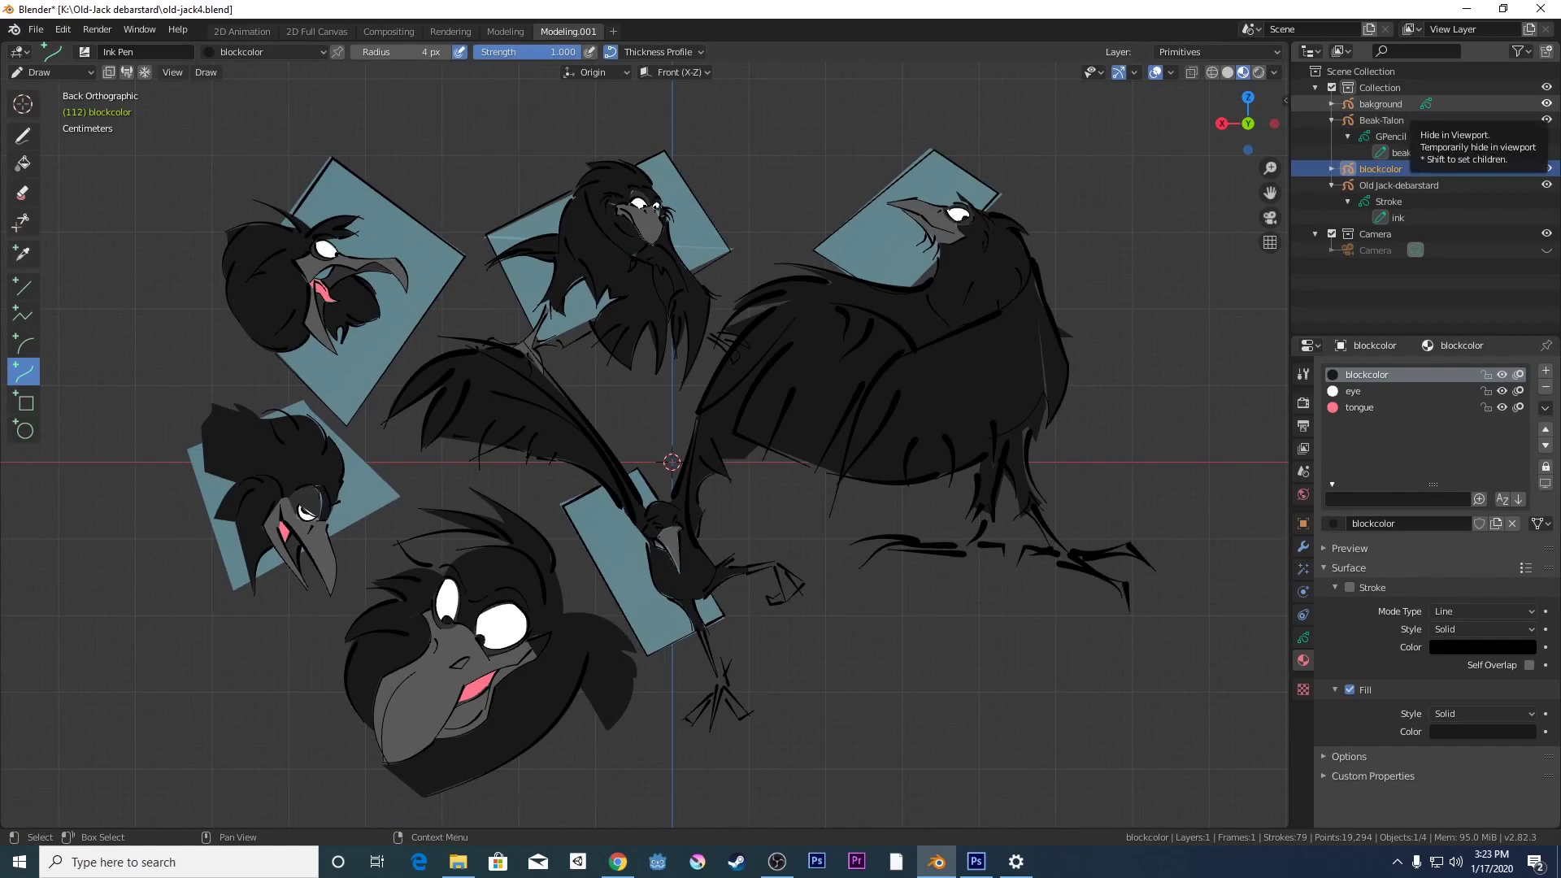
key("alt+Tab")
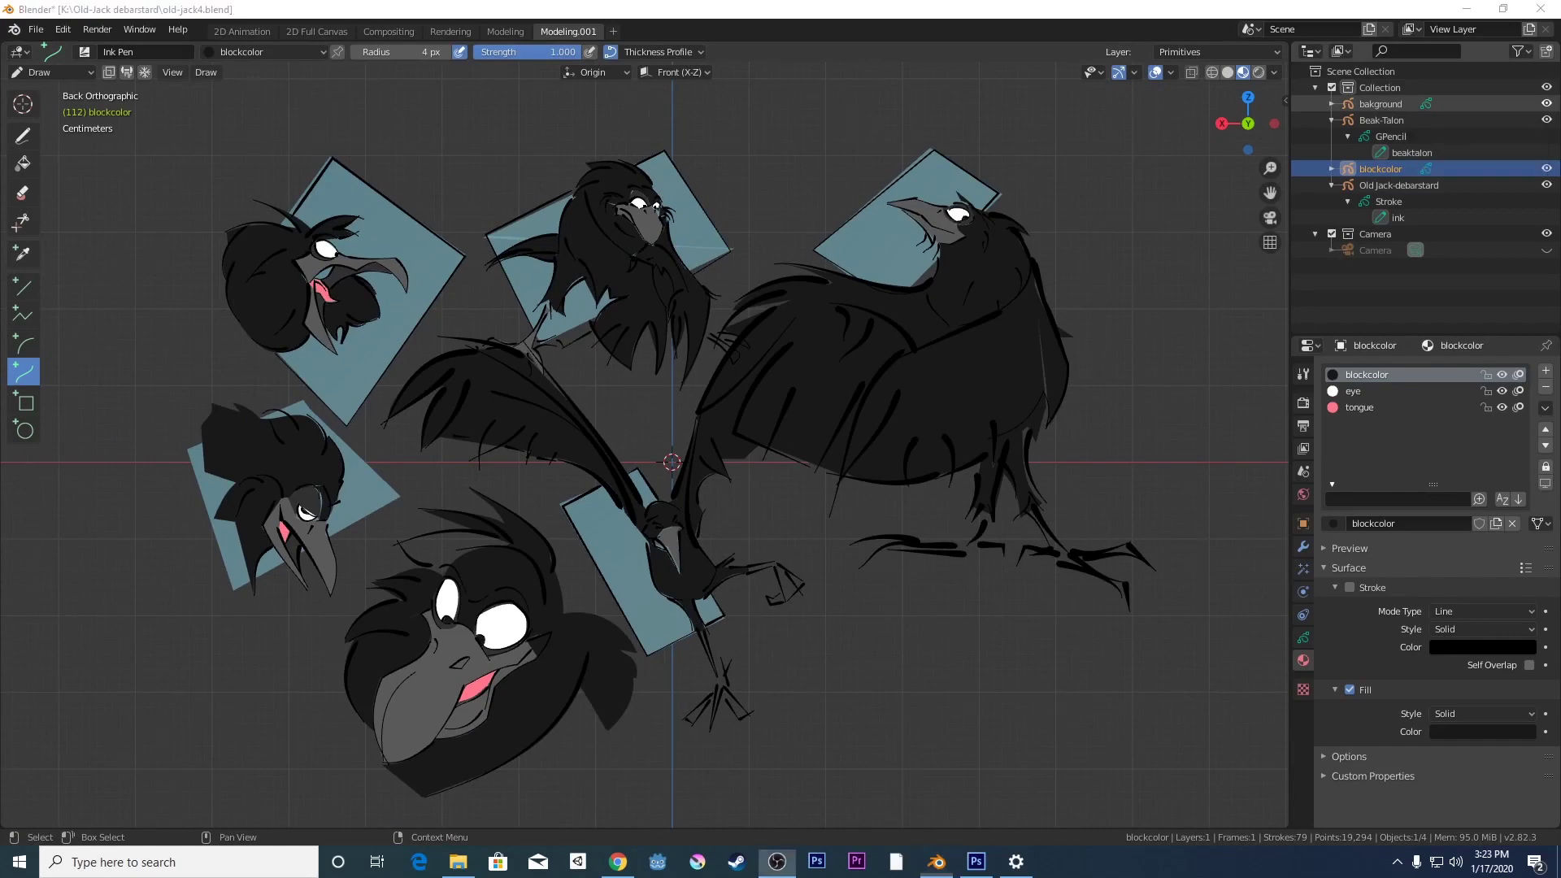